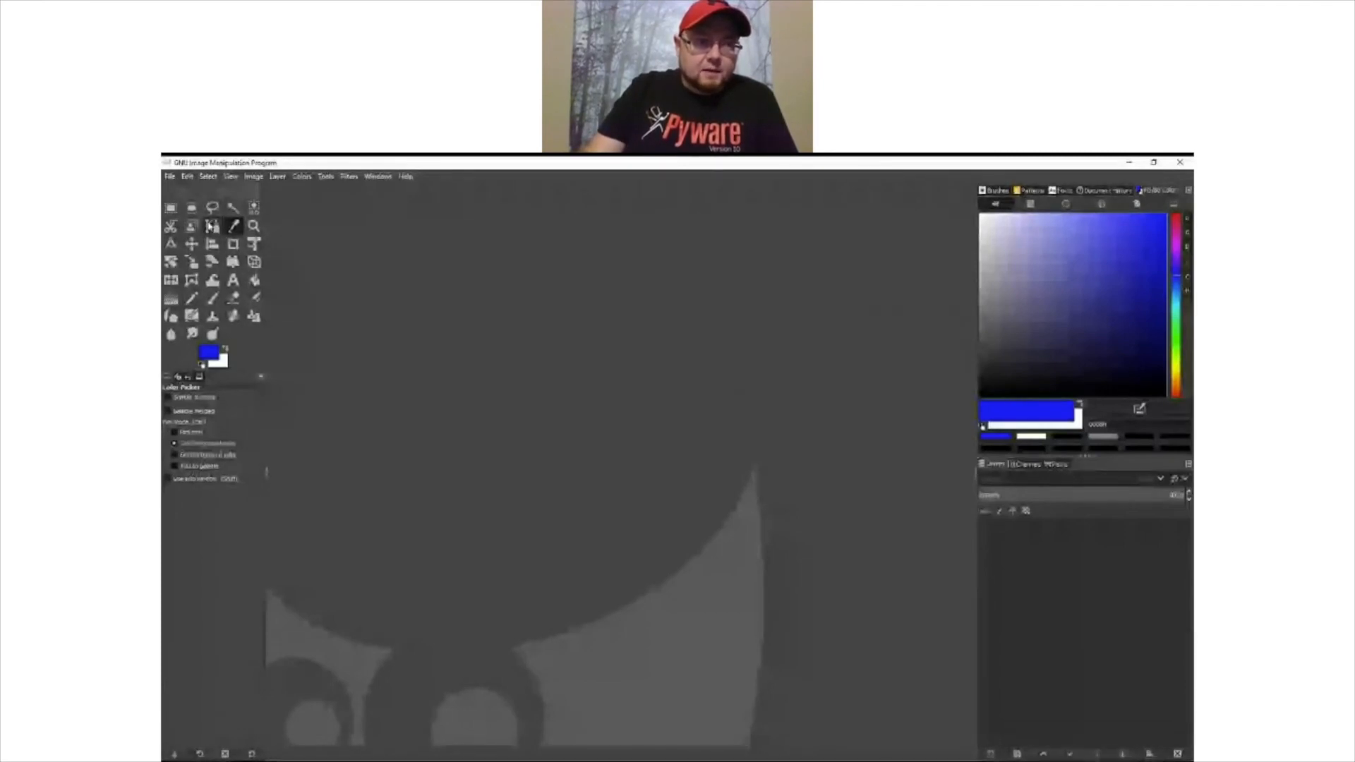
- Choose the Paintbrush, open its current brush for editing, and set the brush hardness to 100
click(191, 243)
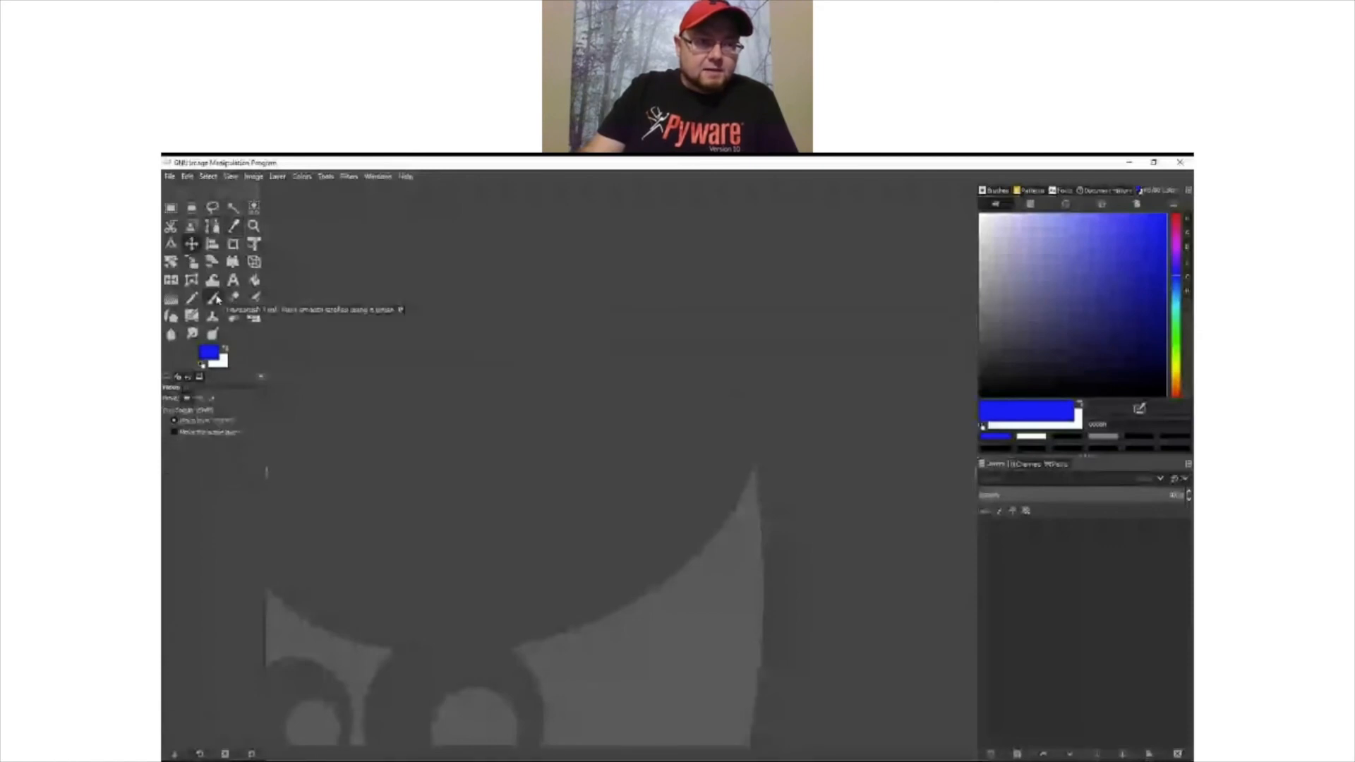
click(214, 298)
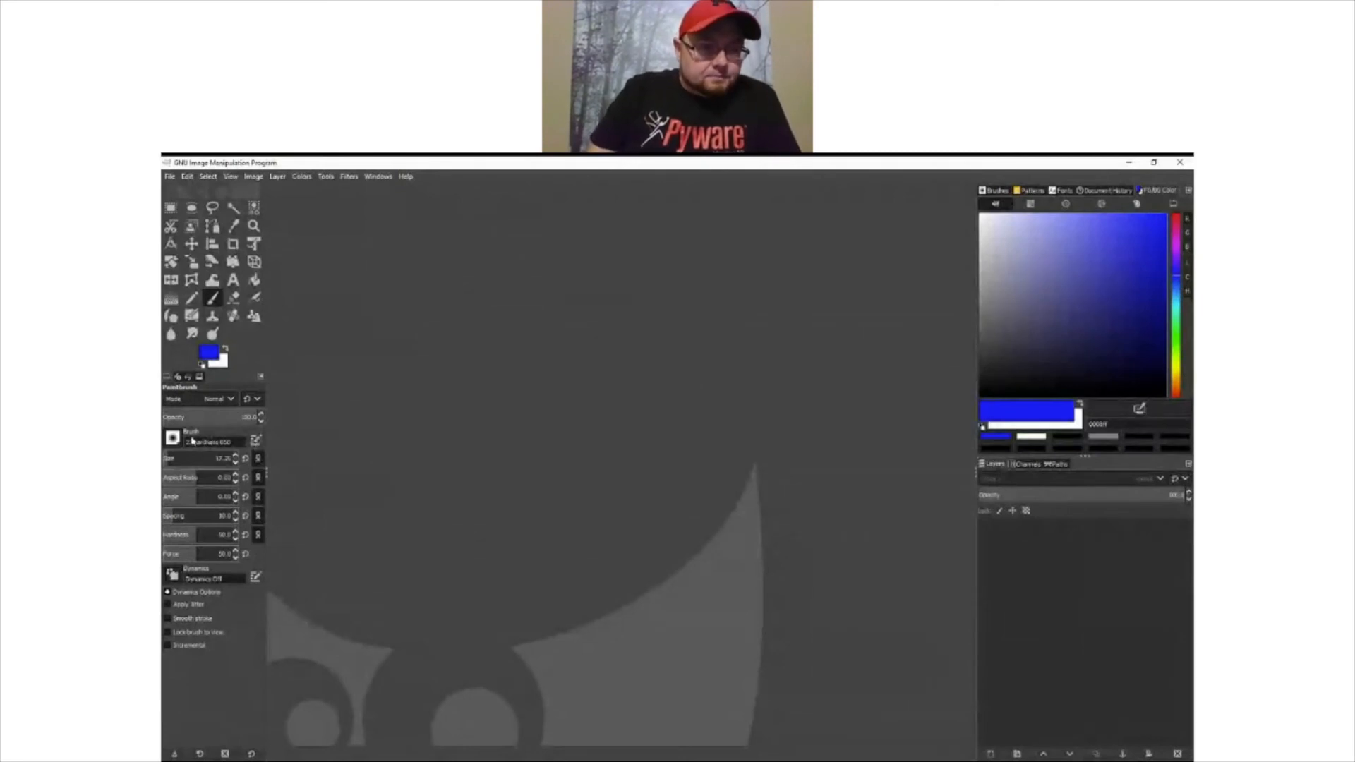
click(256, 441)
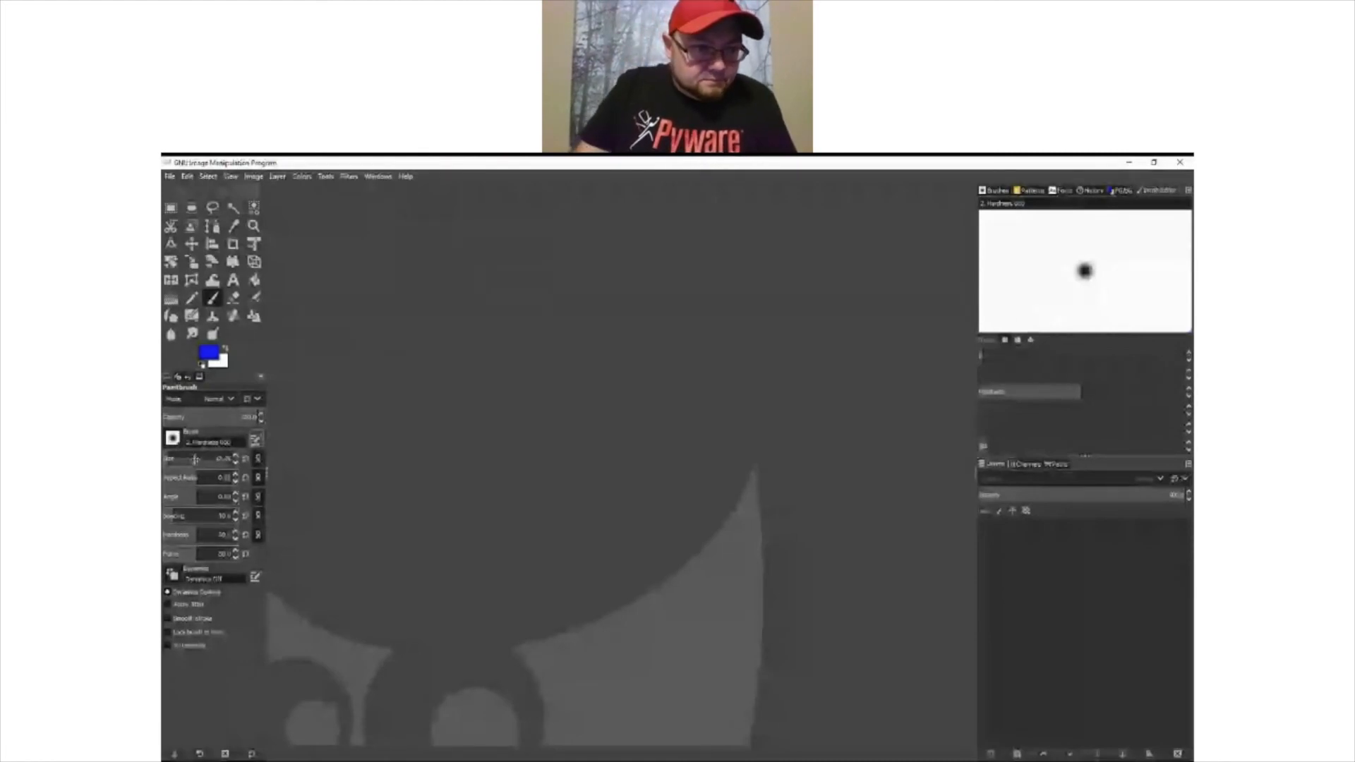
click(215, 534)
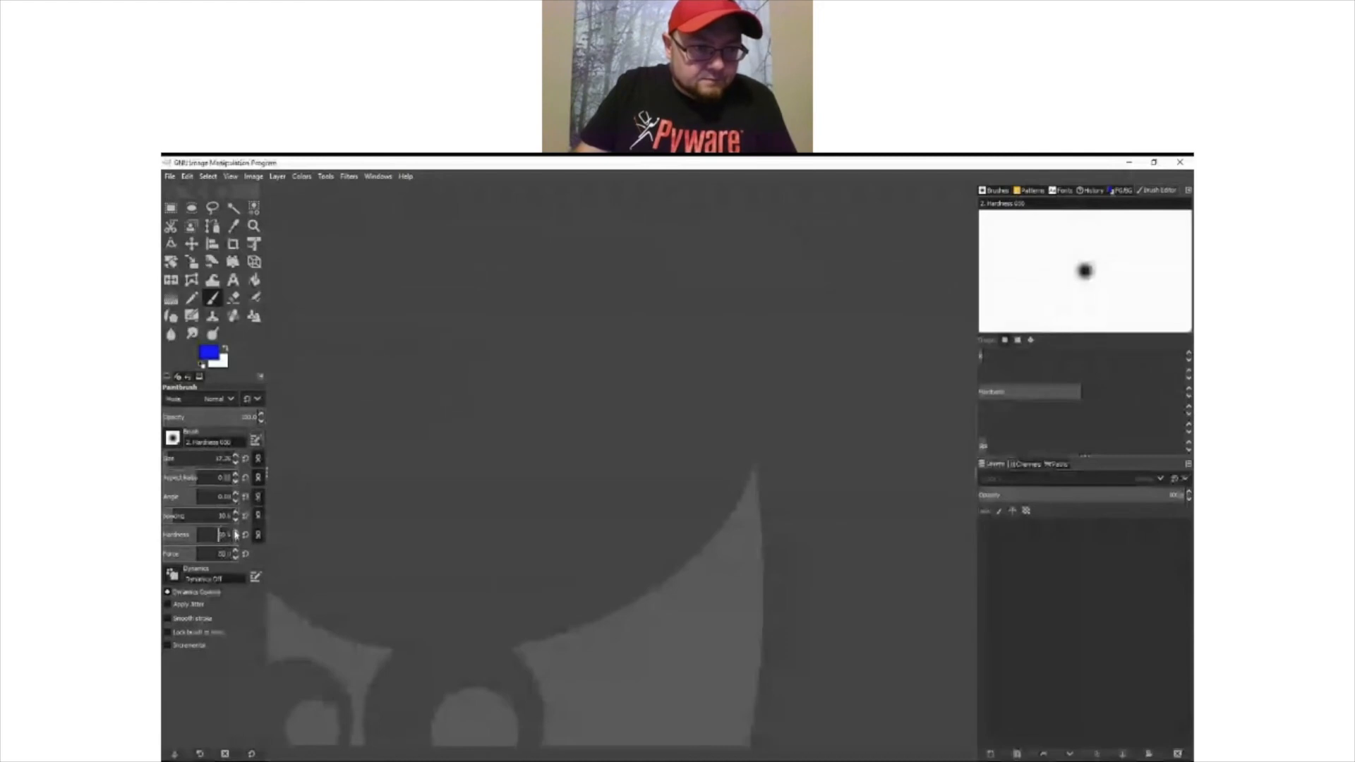
click(235, 533)
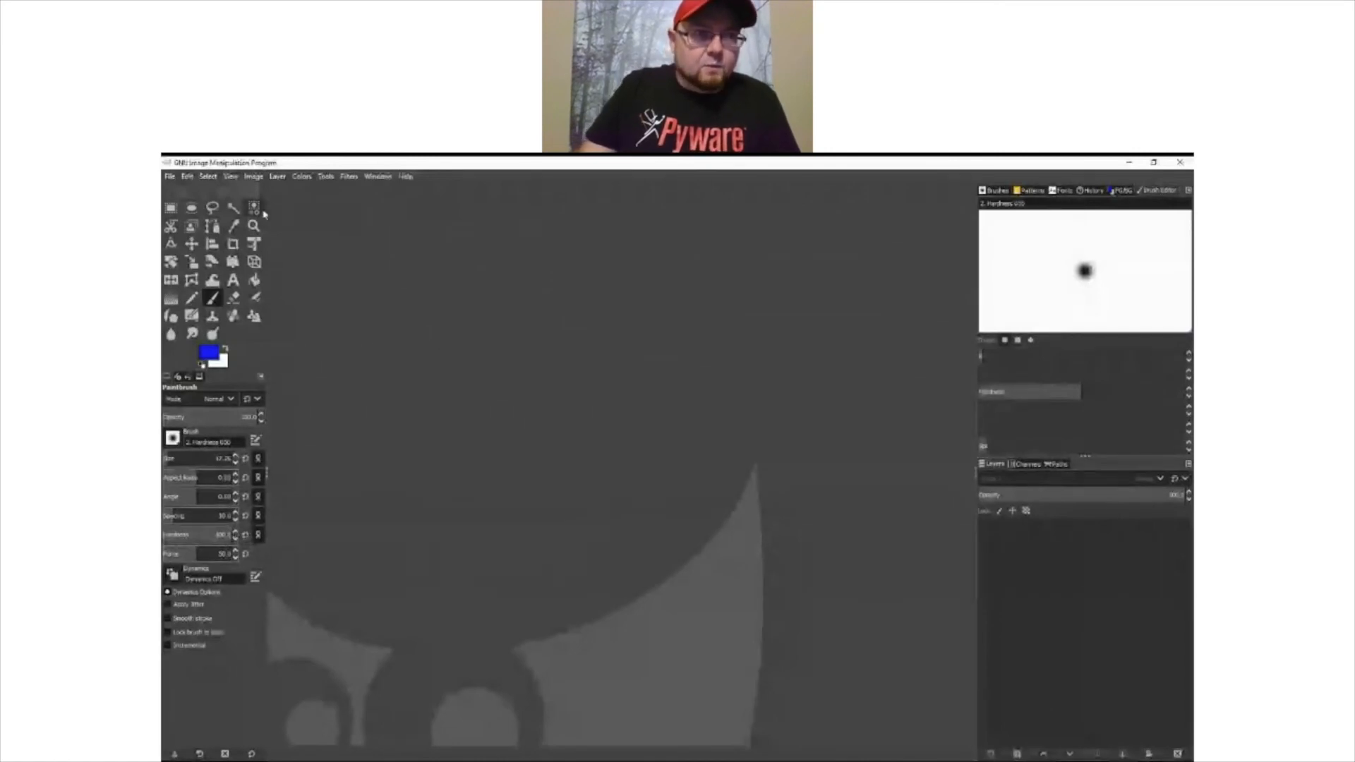
- Open the existing uniform template image containing the face, hands and uniform artwork
click(169, 176)
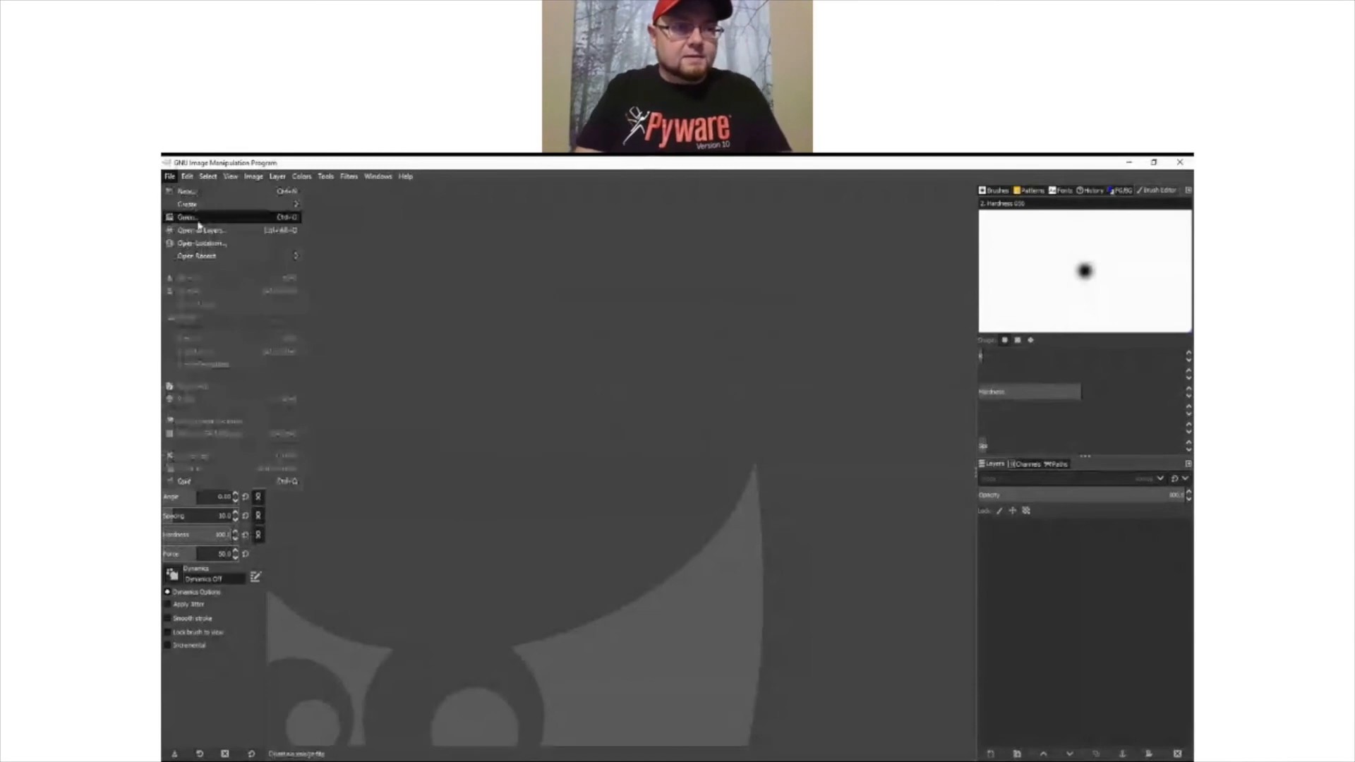
click(198, 218)
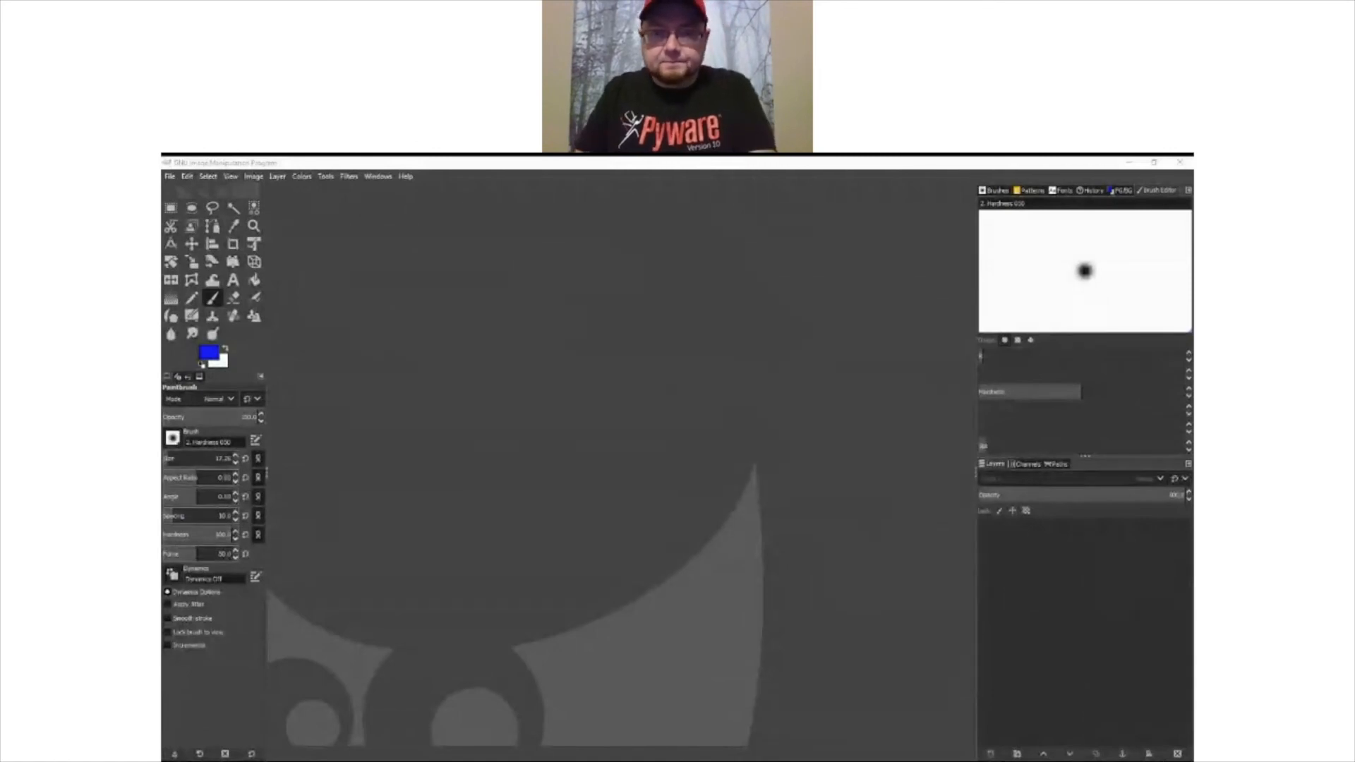
click(208, 177)
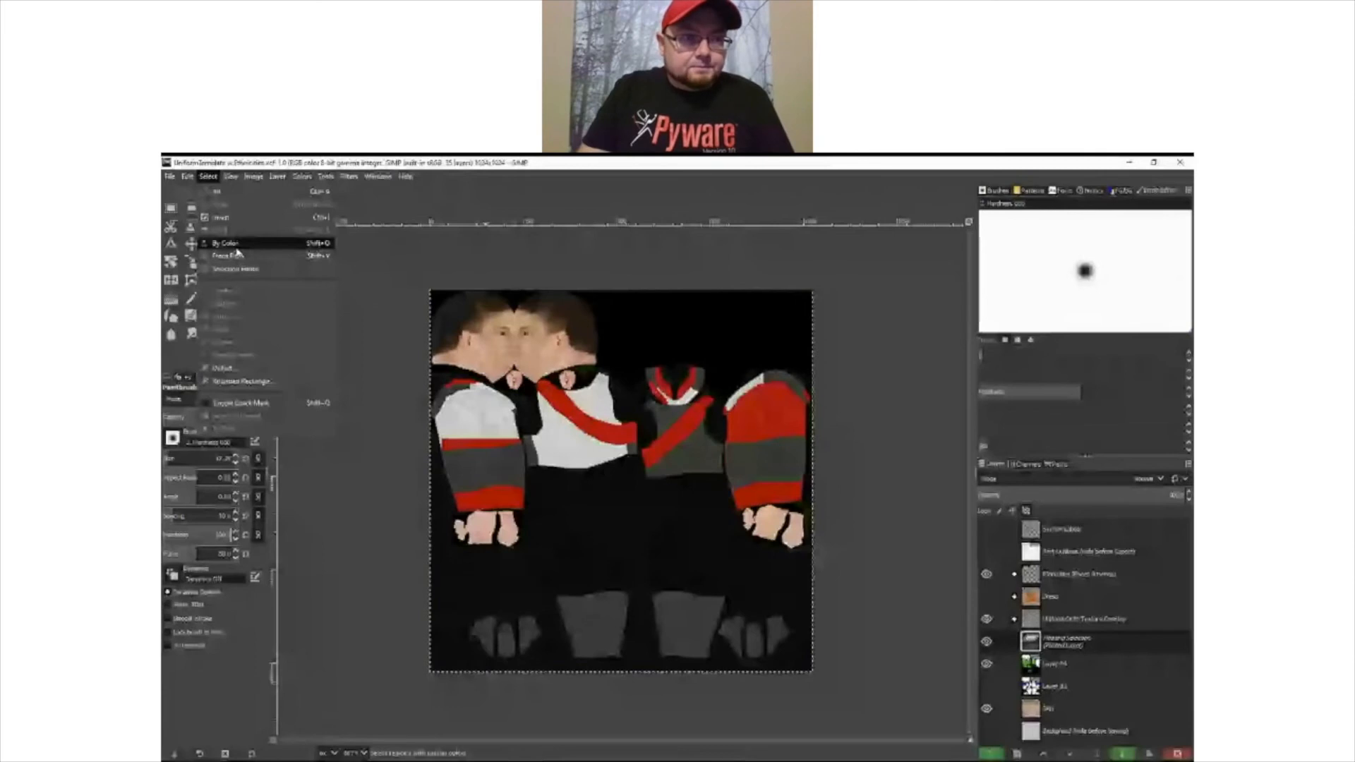
click(855, 510)
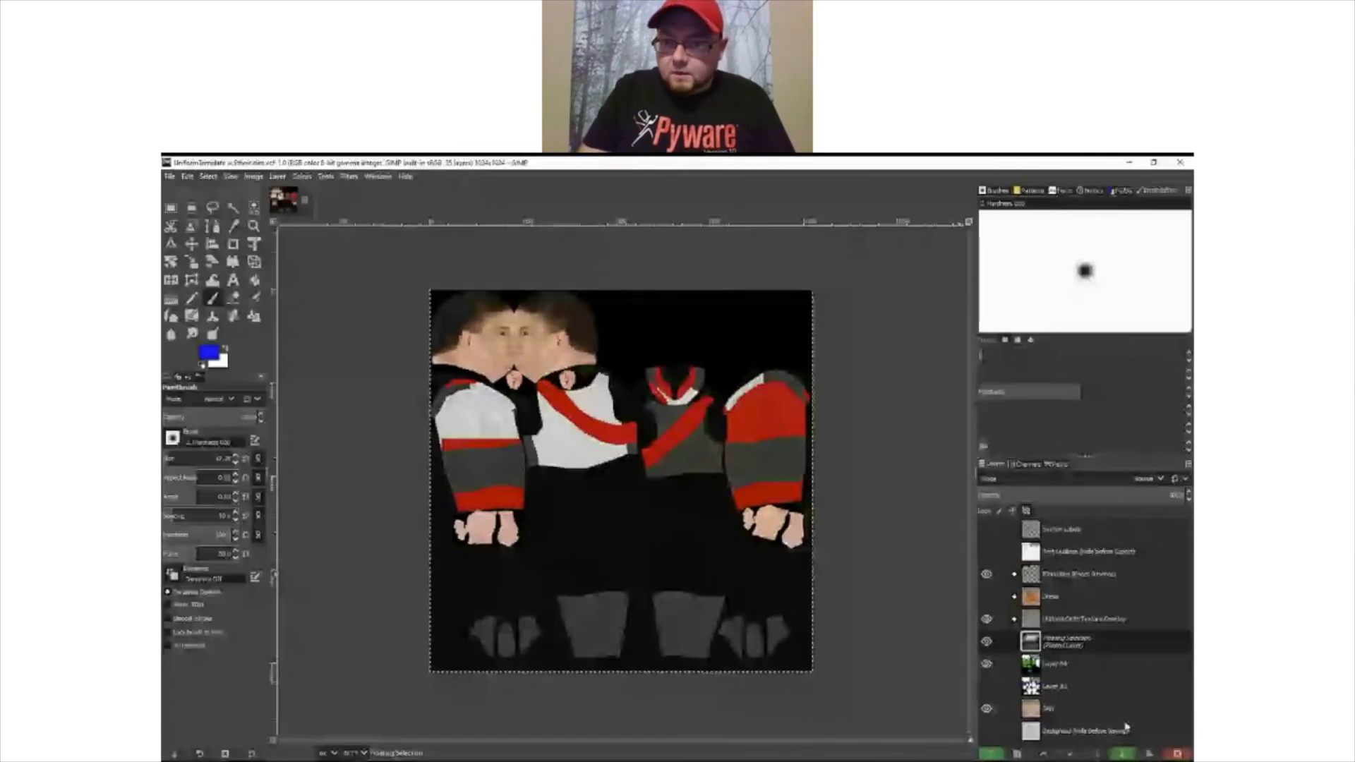
- Hide the floating pasted artwork and add a layer group and a new layer named New Uniform above it
click(1122, 752)
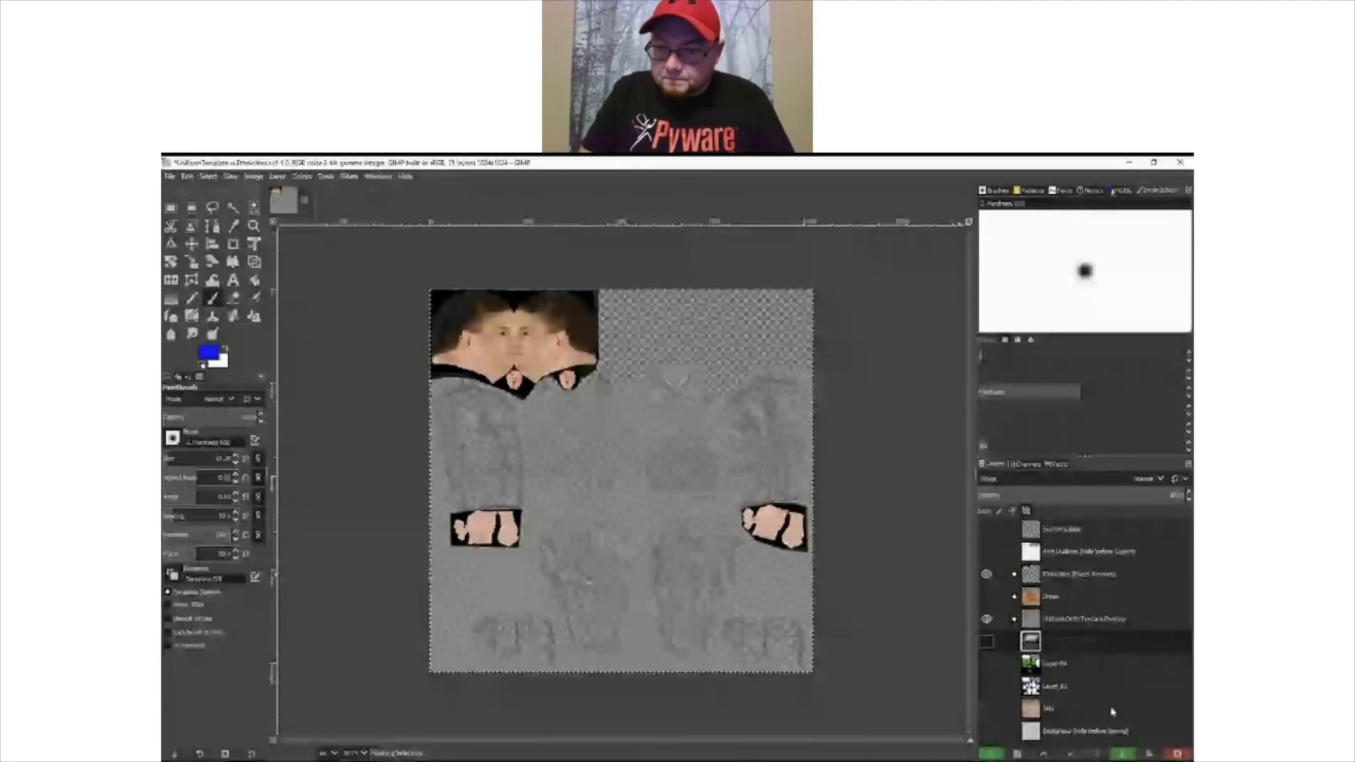
click(1017, 752)
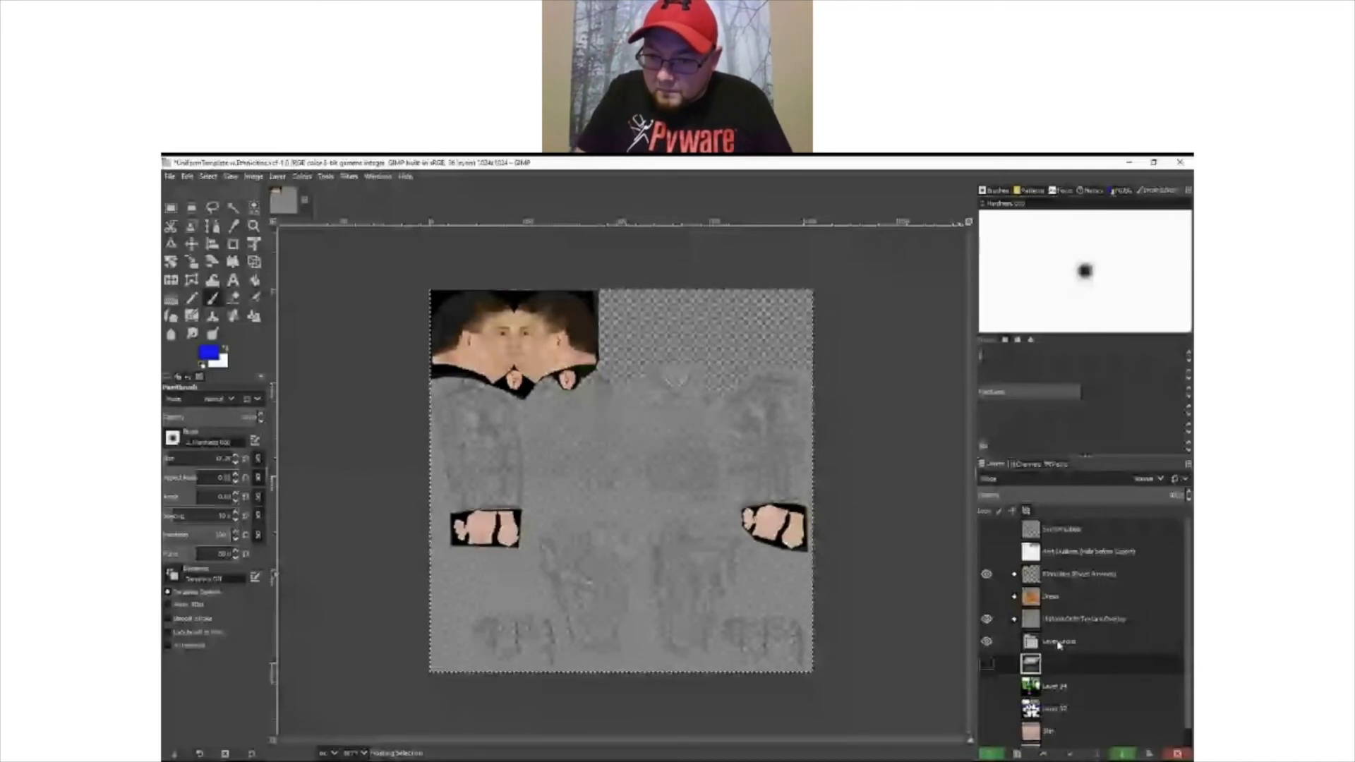
click(992, 754)
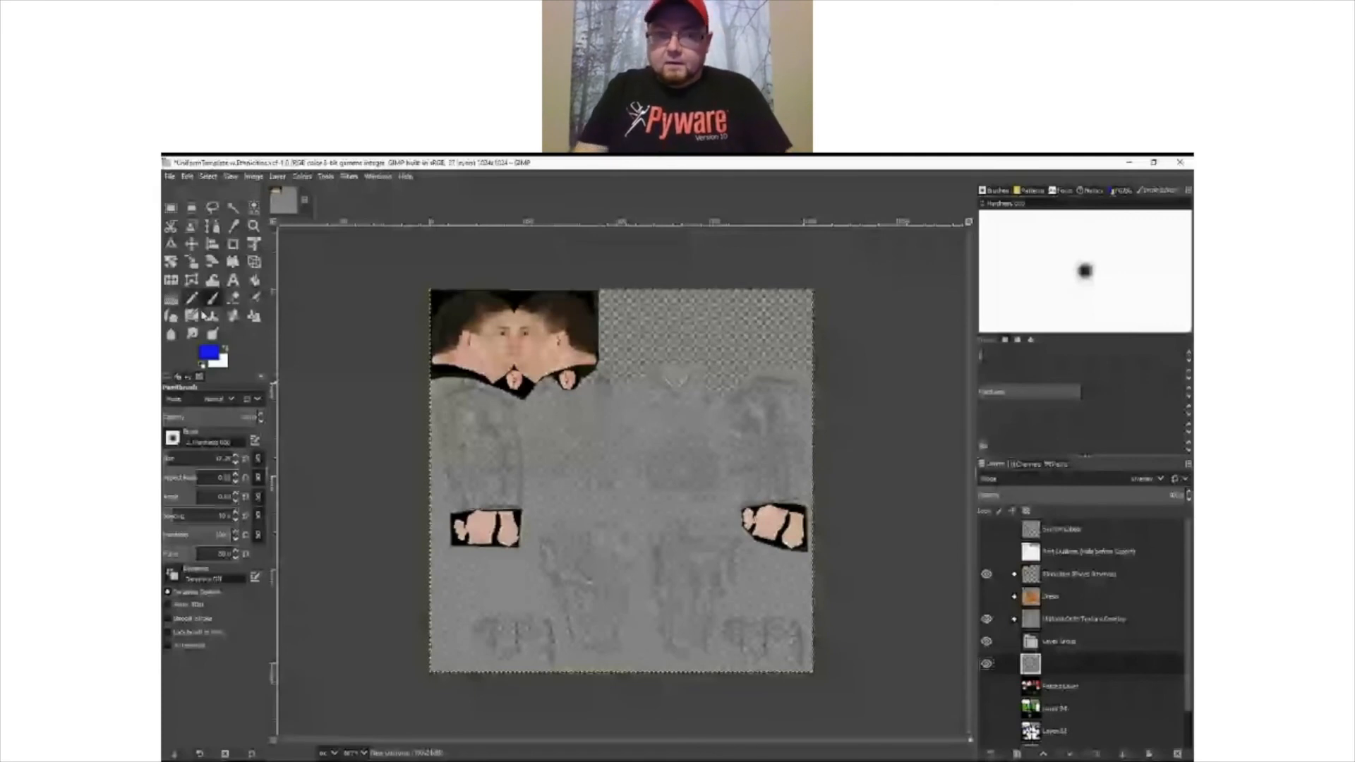
- Enlarge the brush and paint blue test spots on the front and back torso with hard and softened edges
click(168, 460)
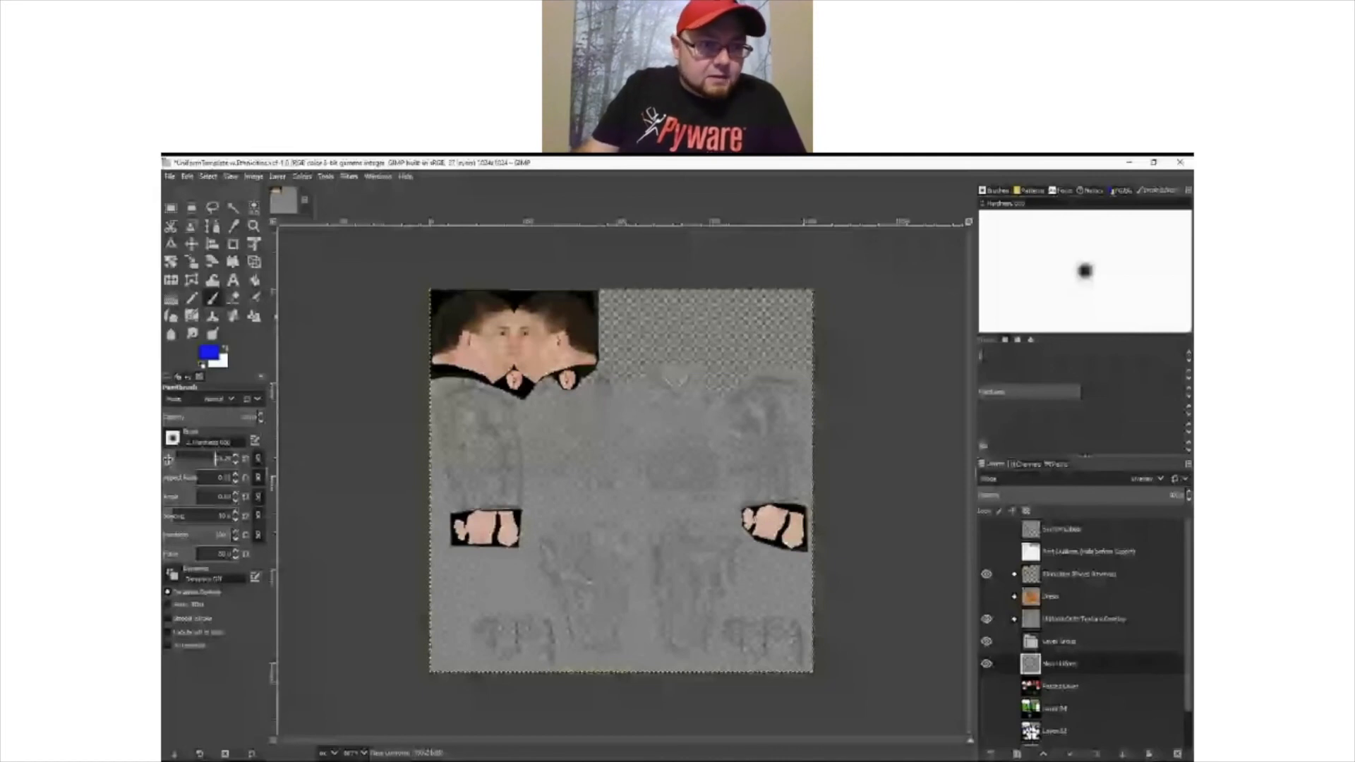
click(582, 428)
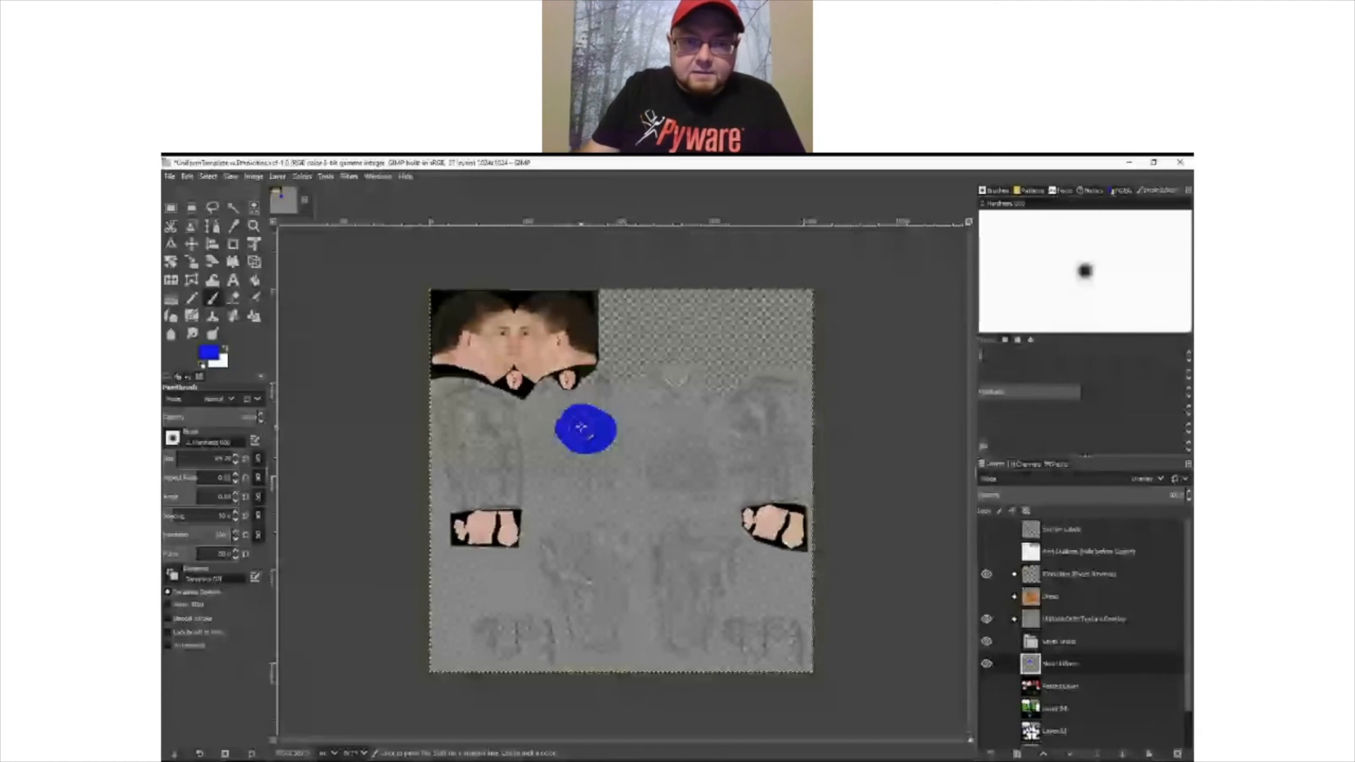
click(673, 427)
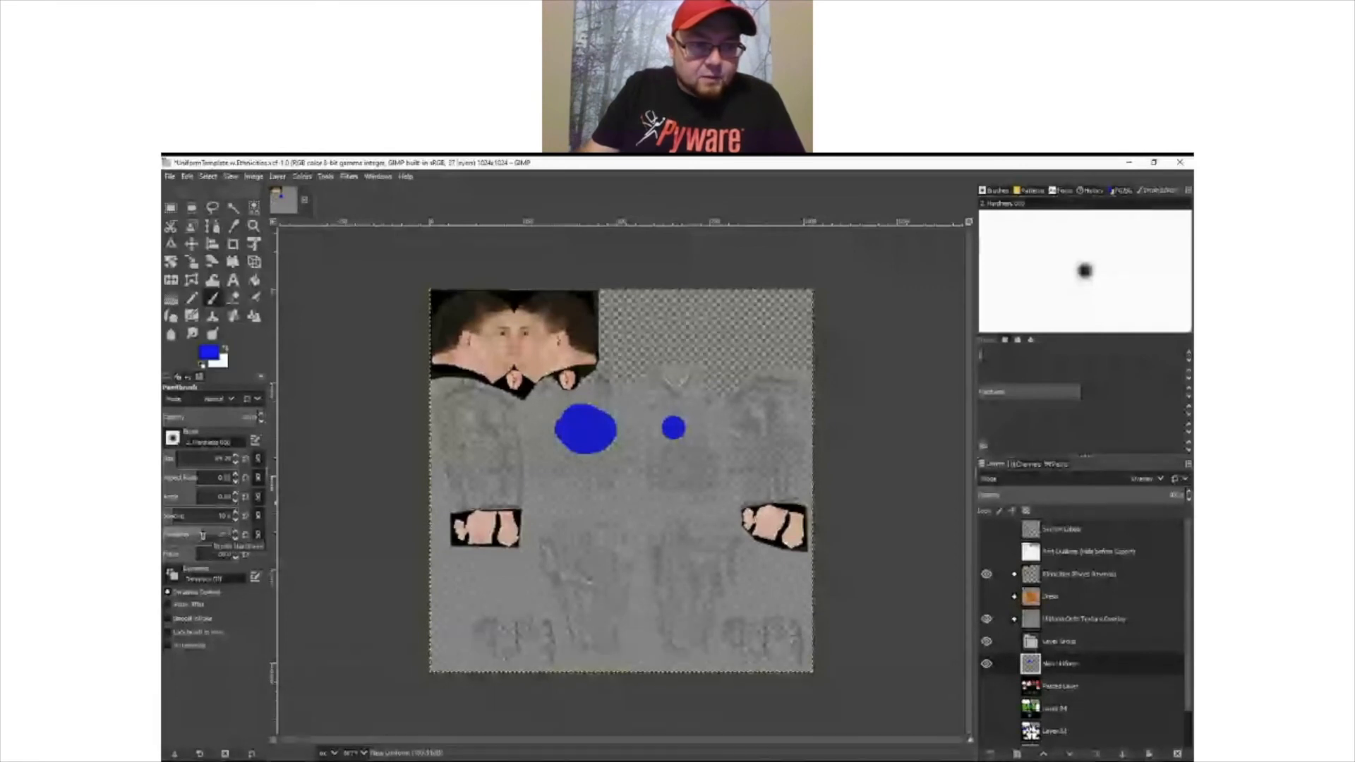
click(674, 476)
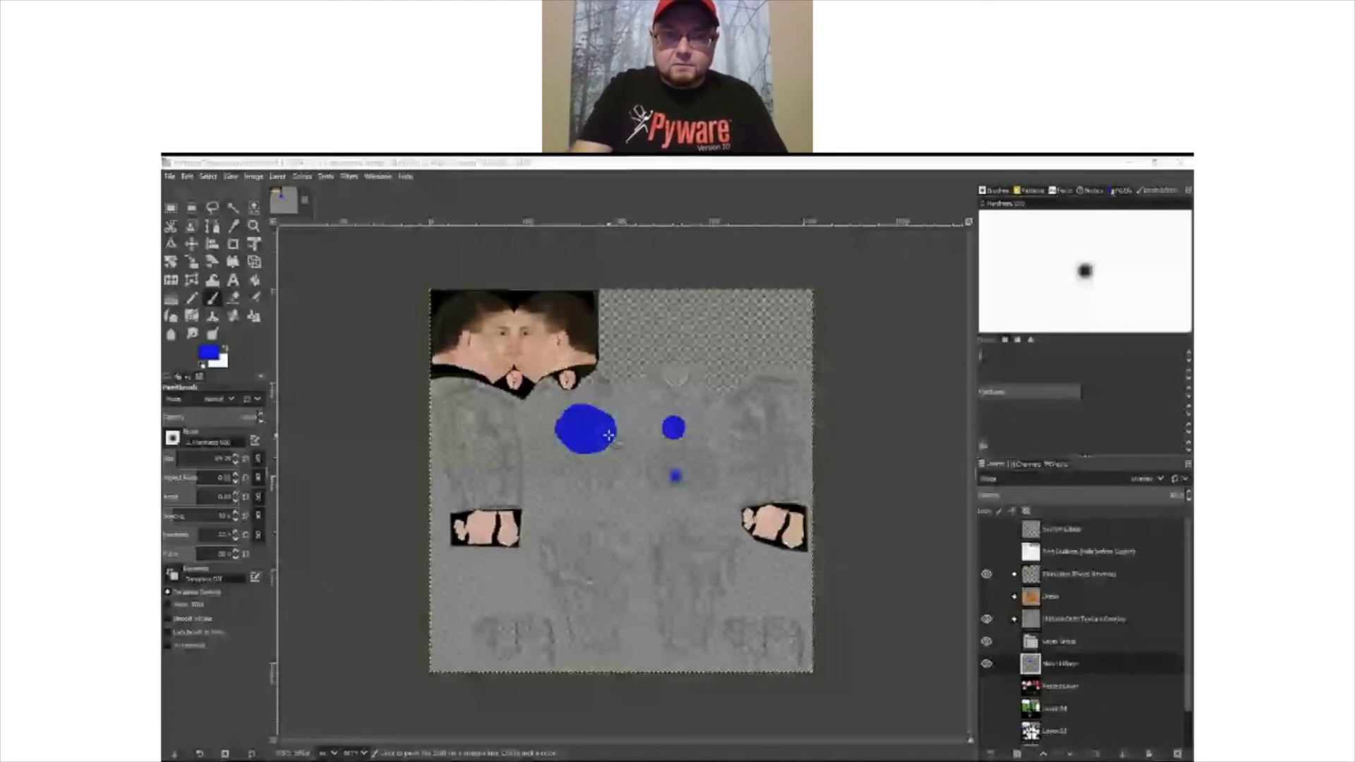
- Show the section labels and part outlines over the template and clear the rectangular selection
scroll(608, 435, up, 1)
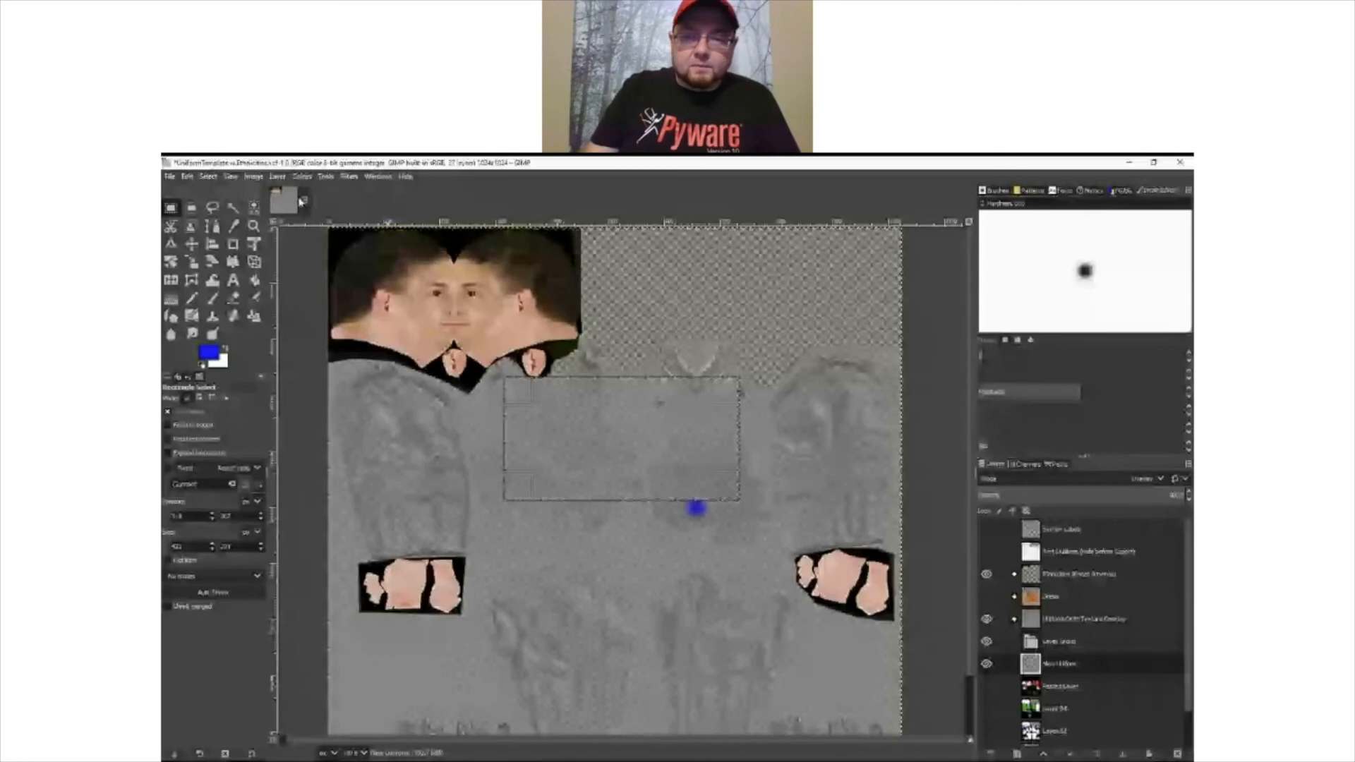
click(987, 530)
click(987, 551)
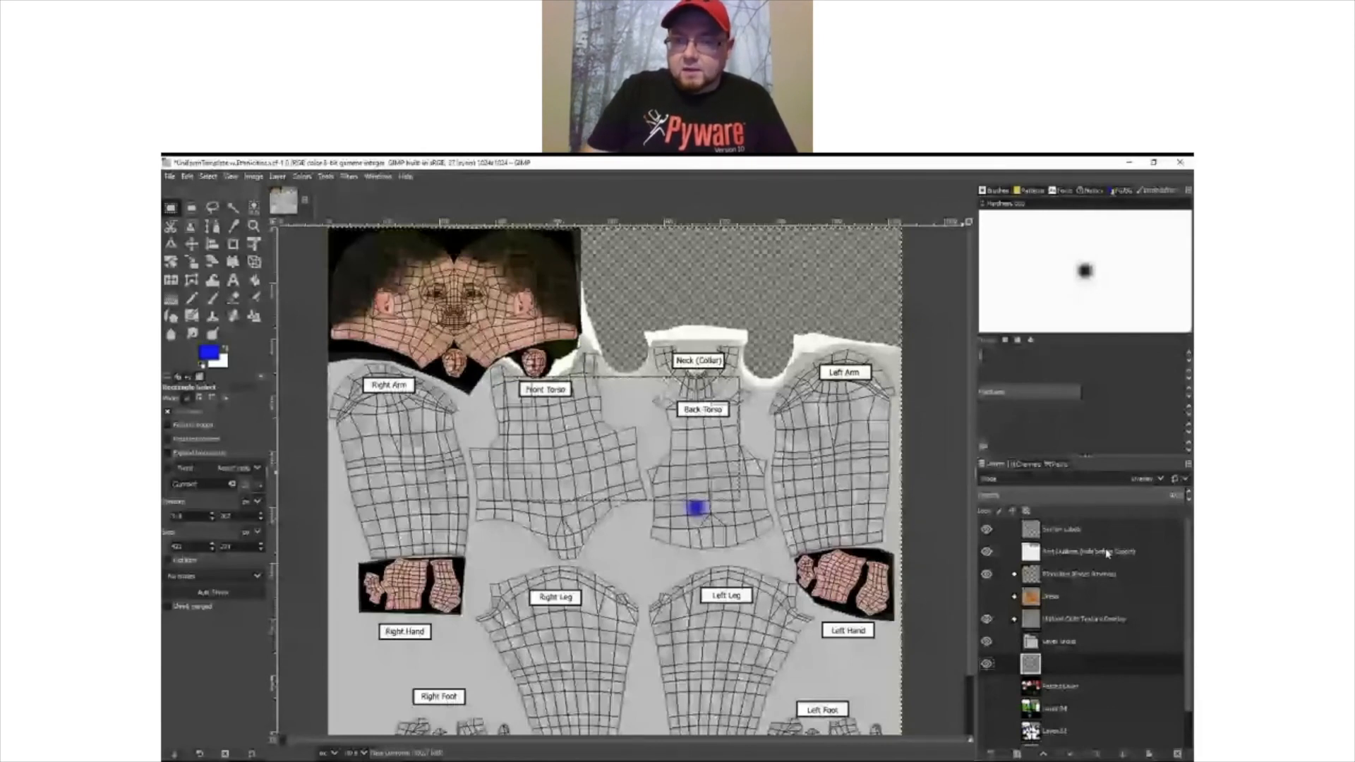
click(528, 437)
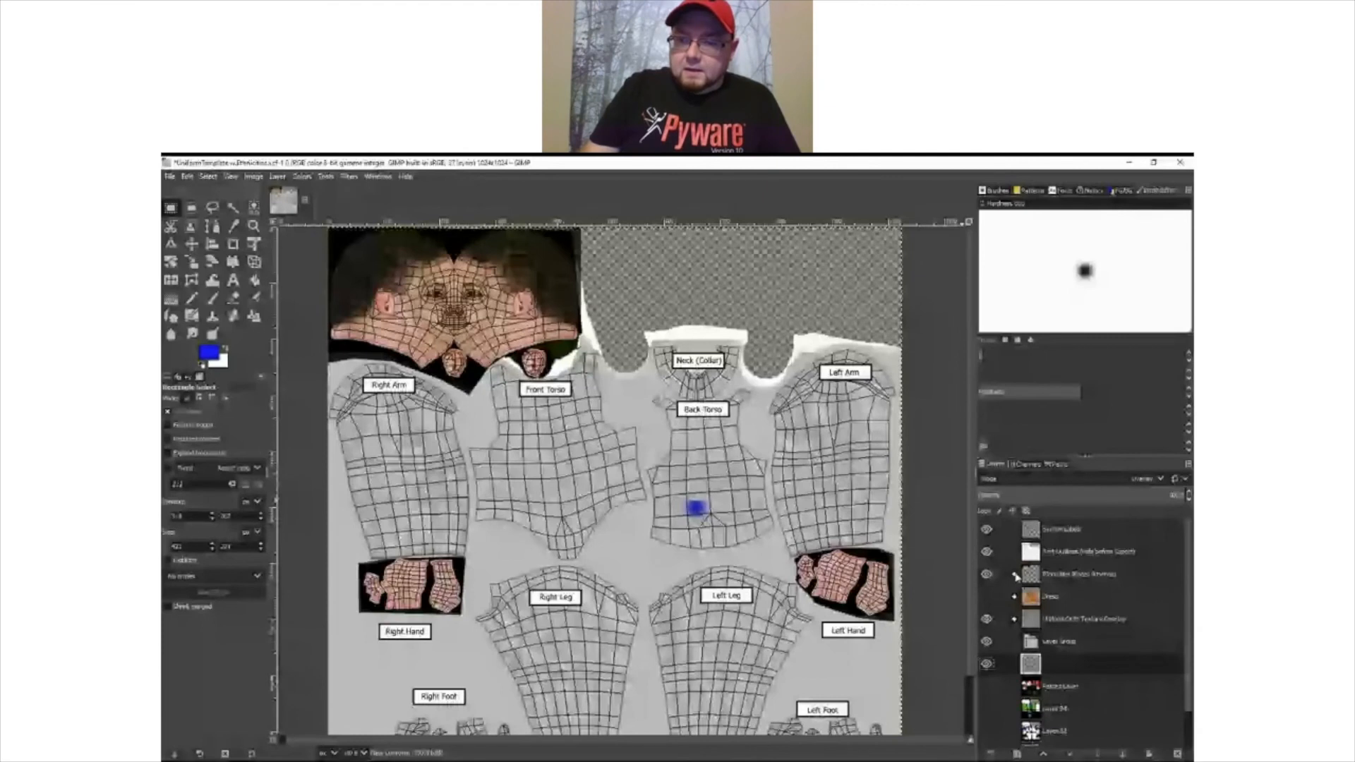
- Expand the group of ethnicity face and hand layers, review its options, and collapse it again
click(1015, 577)
scroll(996, 611, down, 2)
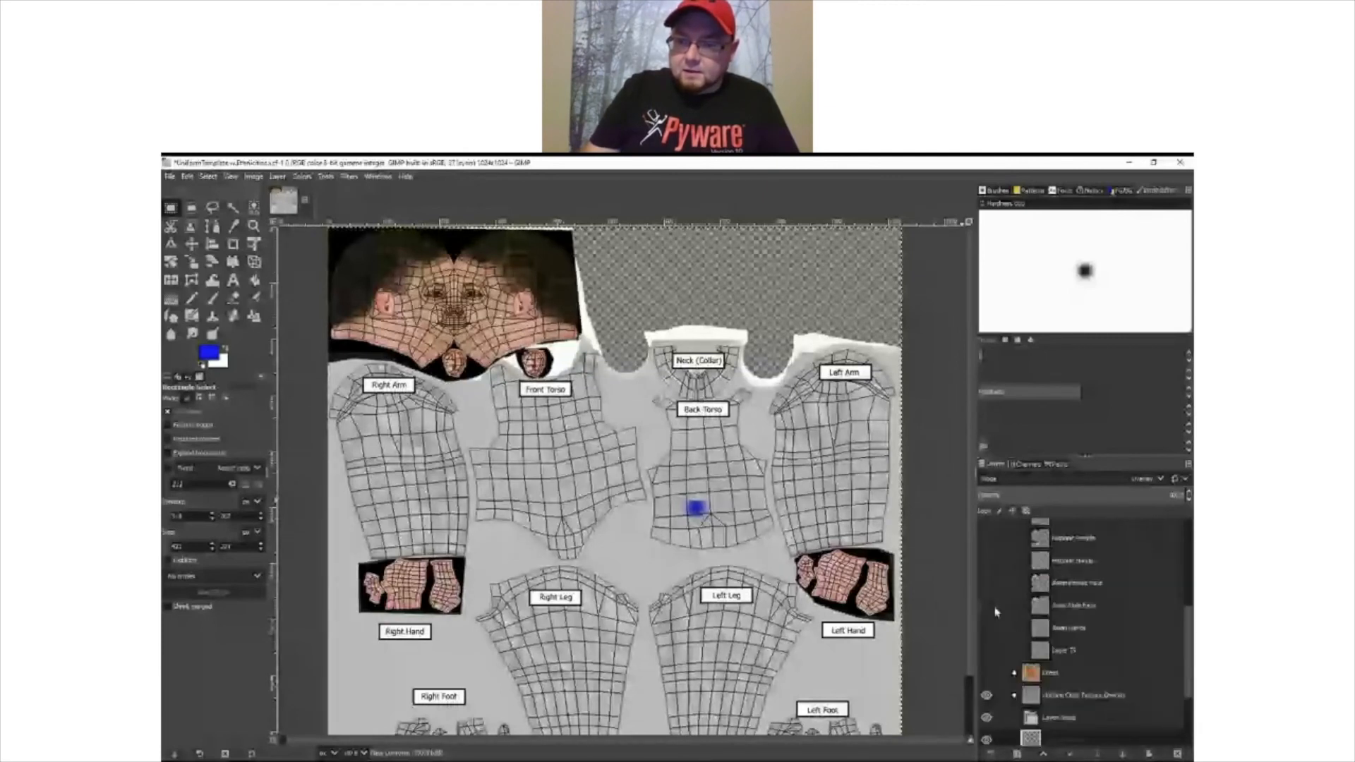
scroll(995, 611, up, 3)
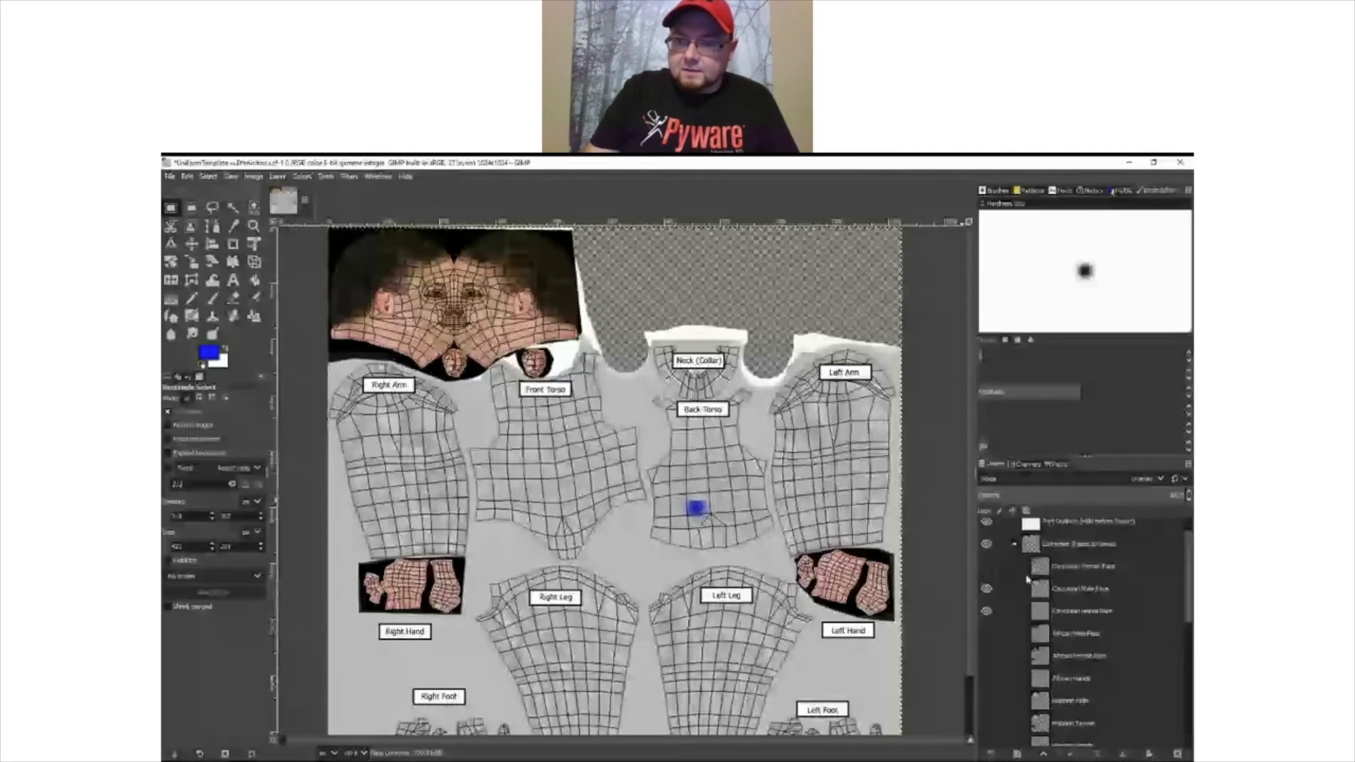
click(1014, 544)
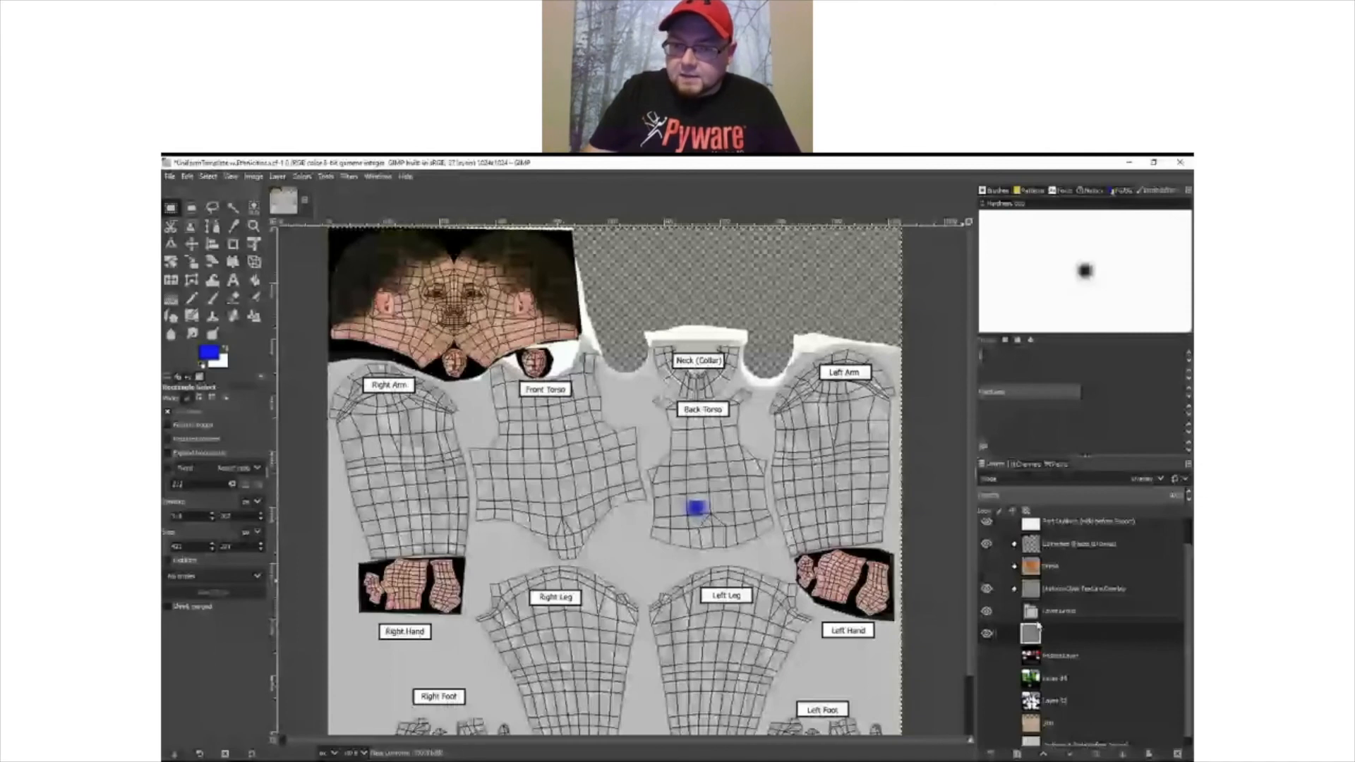
- Show the pasted uniform artwork and toggle the uniform cloth texture overlay off and on to compare its effect
click(986, 646)
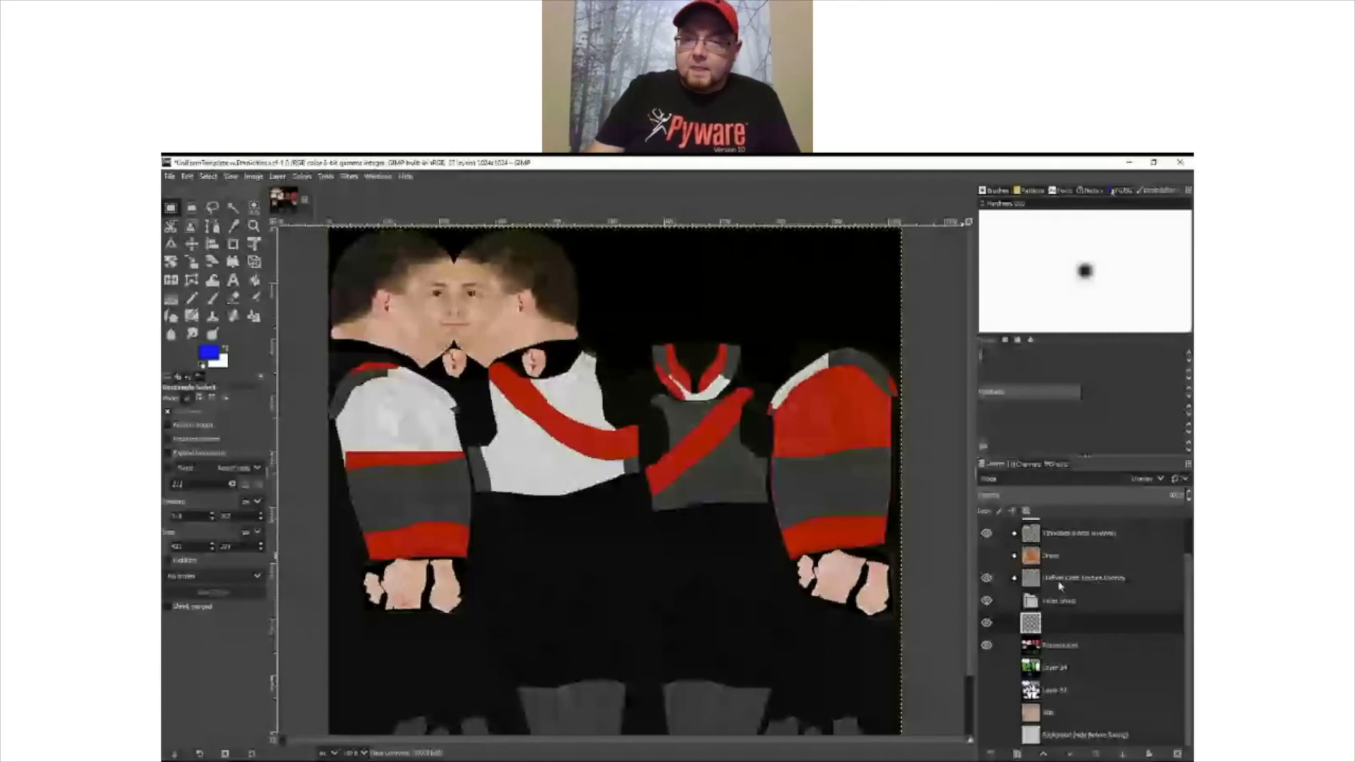
click(987, 578)
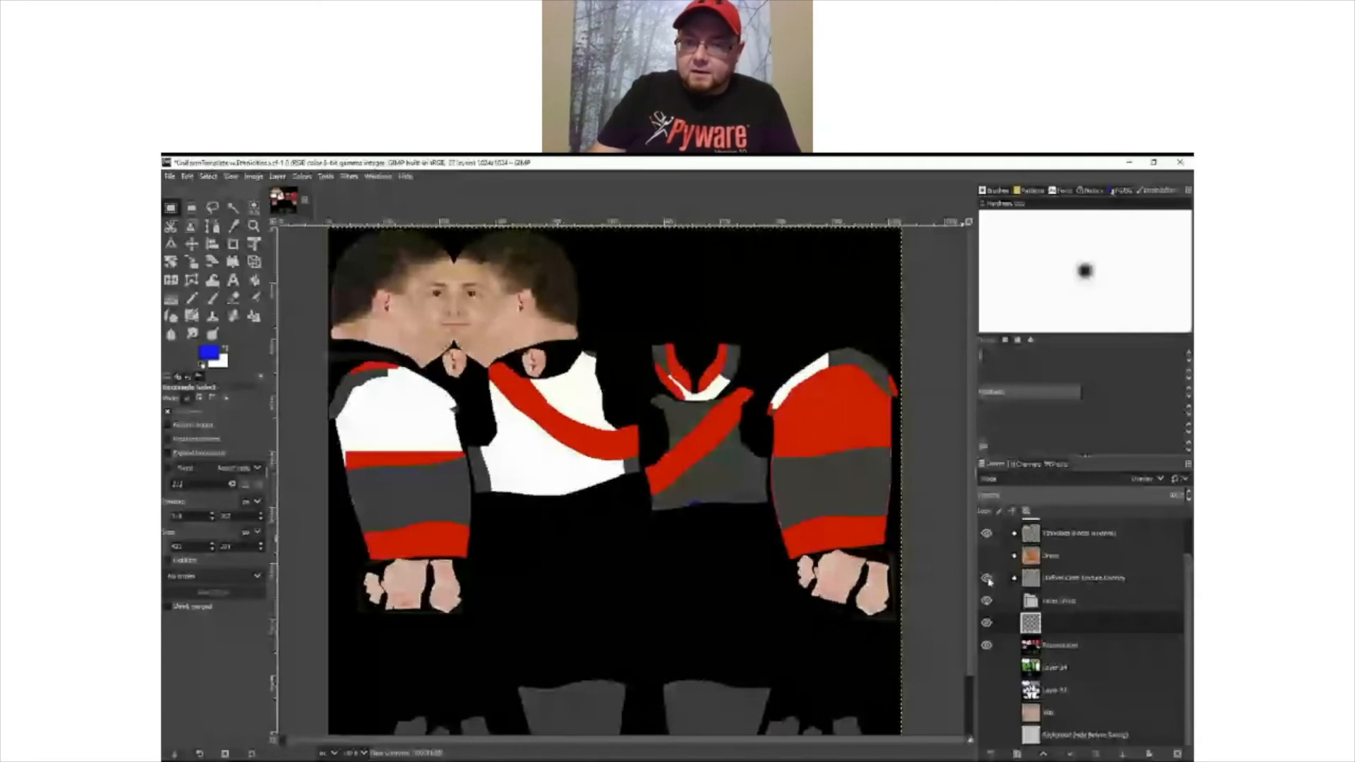
click(987, 578)
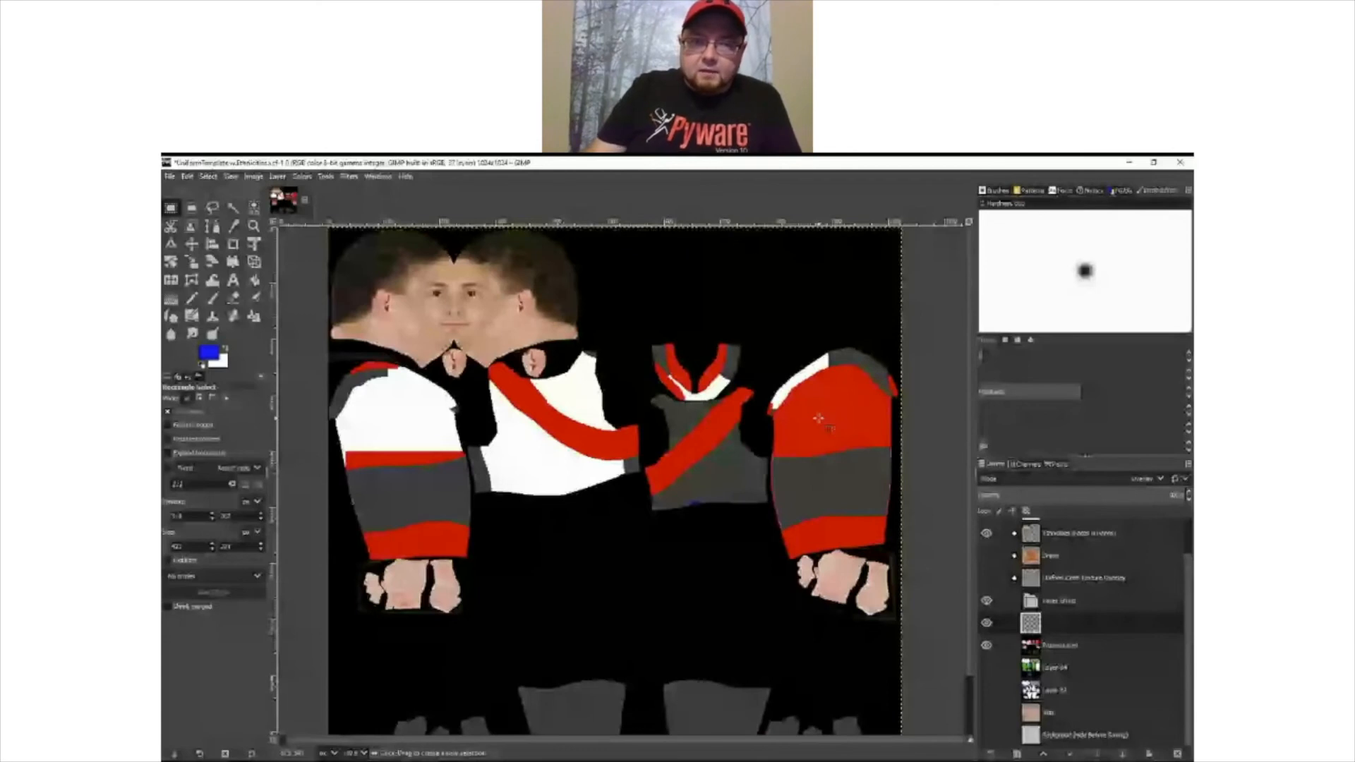
click(986, 577)
- Delete the empty layer group and hide the pasted uniform artwork
click(1059, 604)
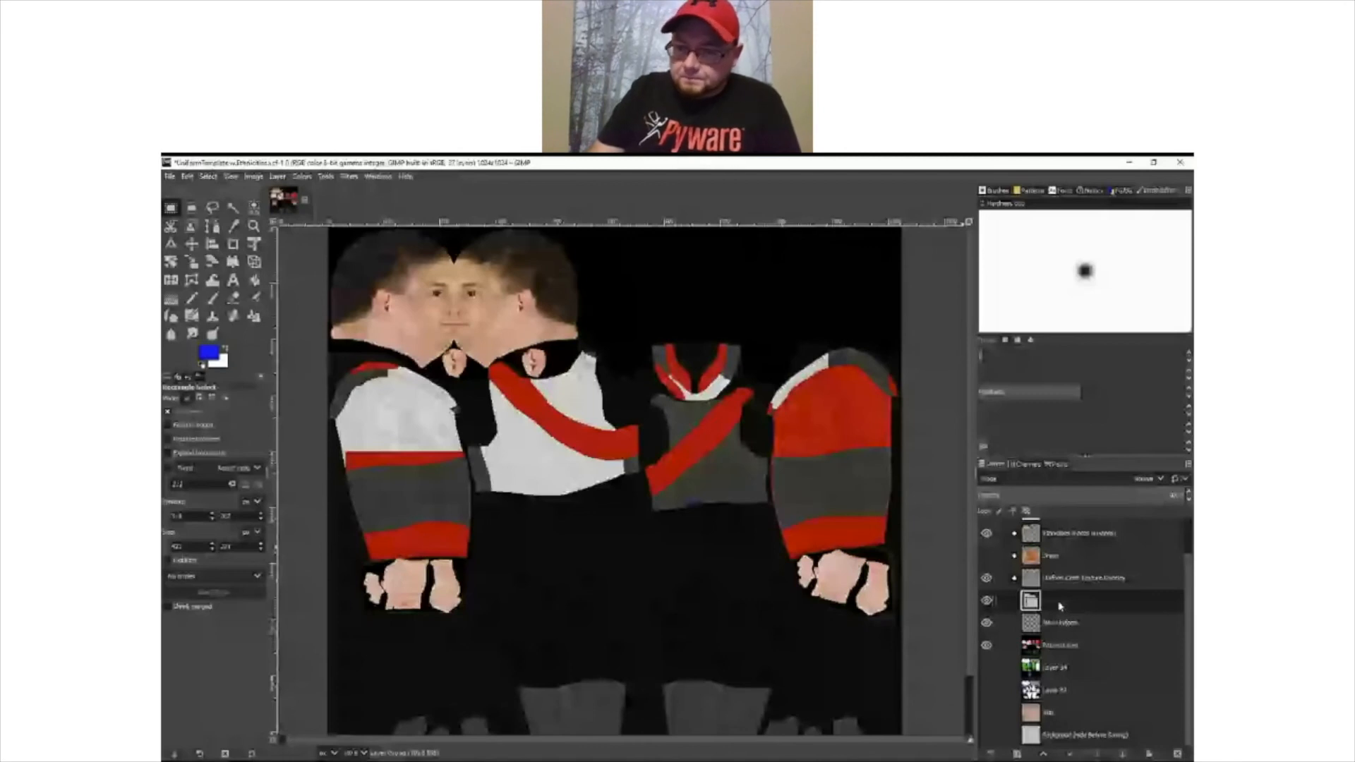
key(Delete)
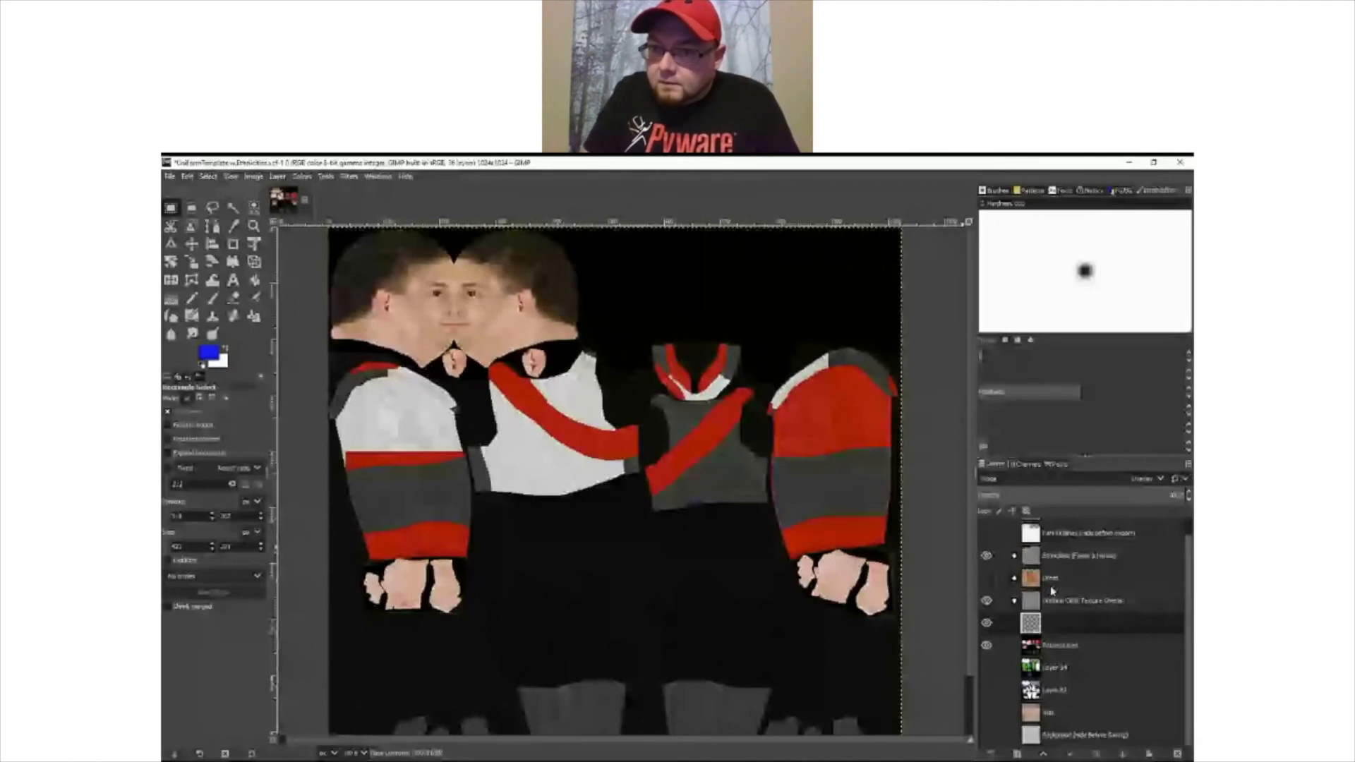
click(987, 645)
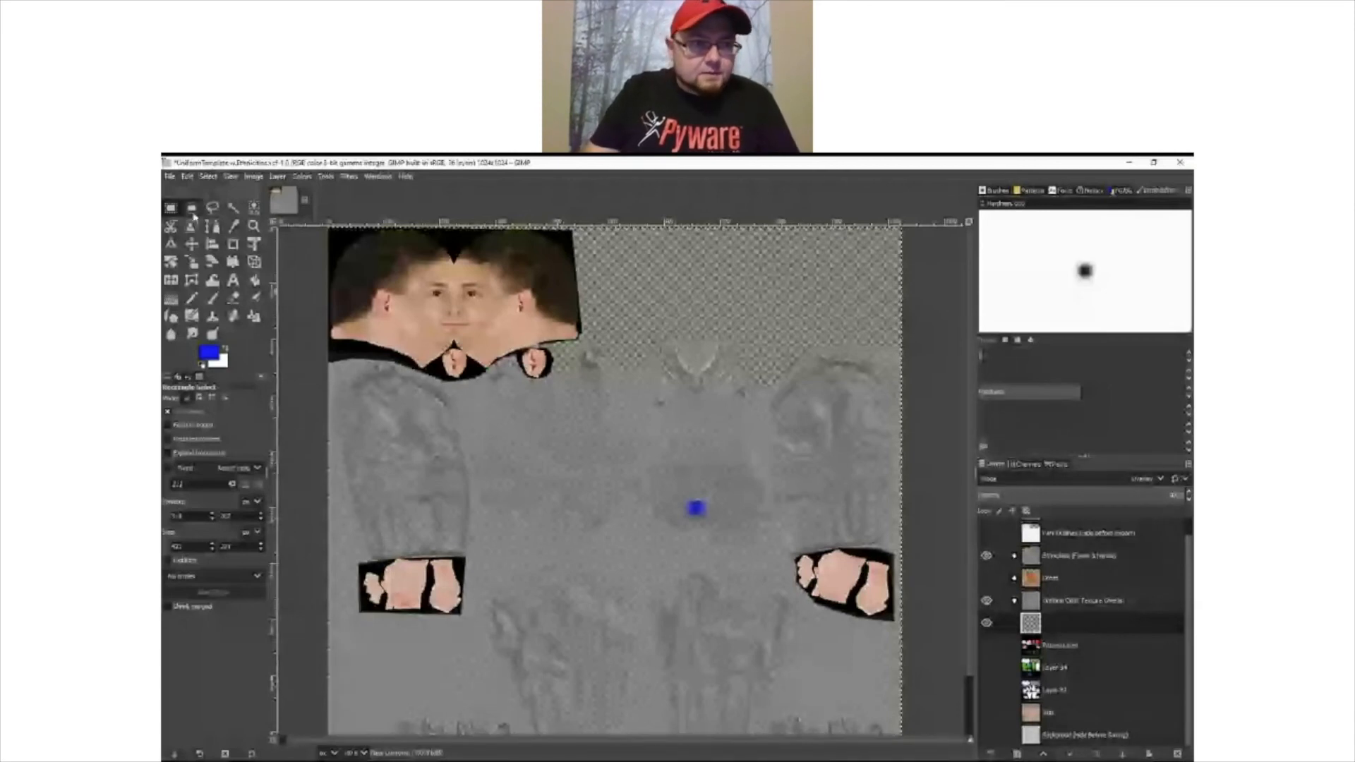
- Deselect everything and remove the New Uniform layer from the layer stack
click(208, 177)
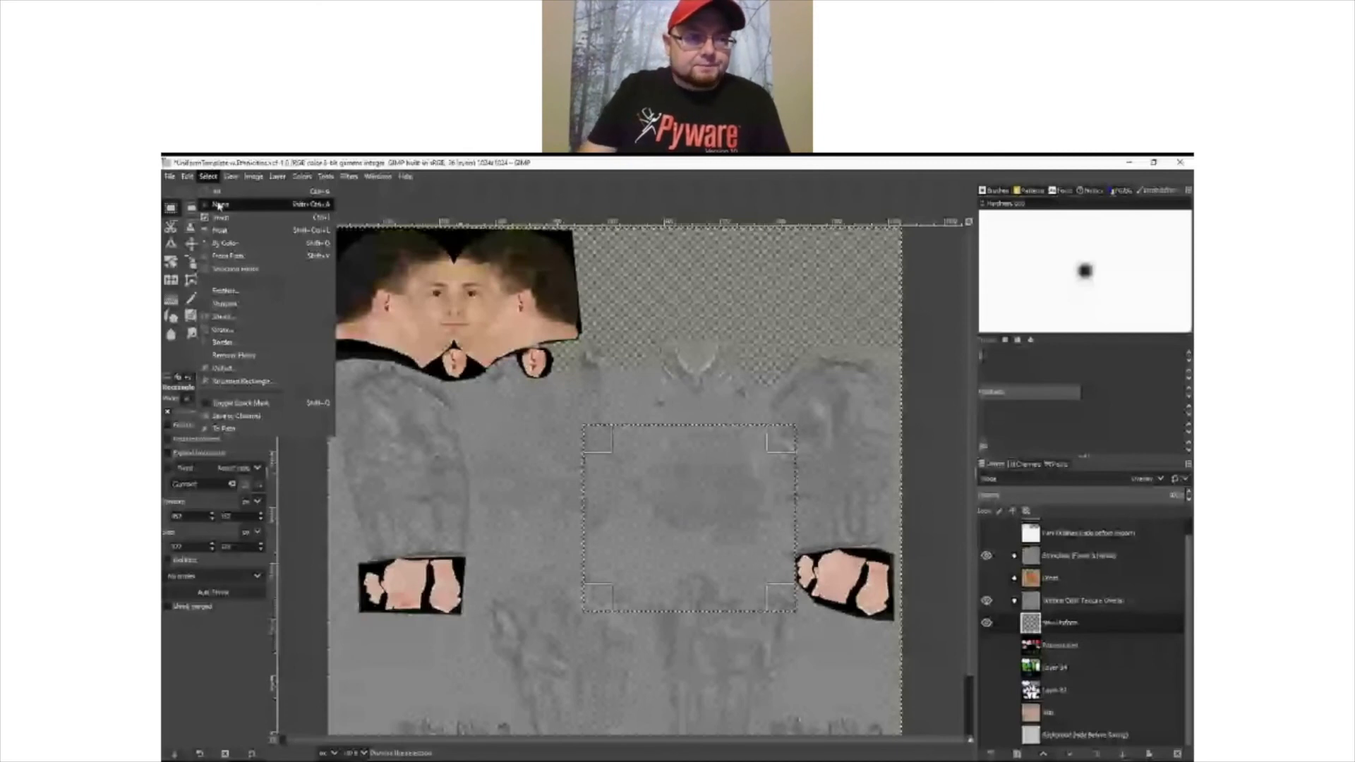
click(219, 206)
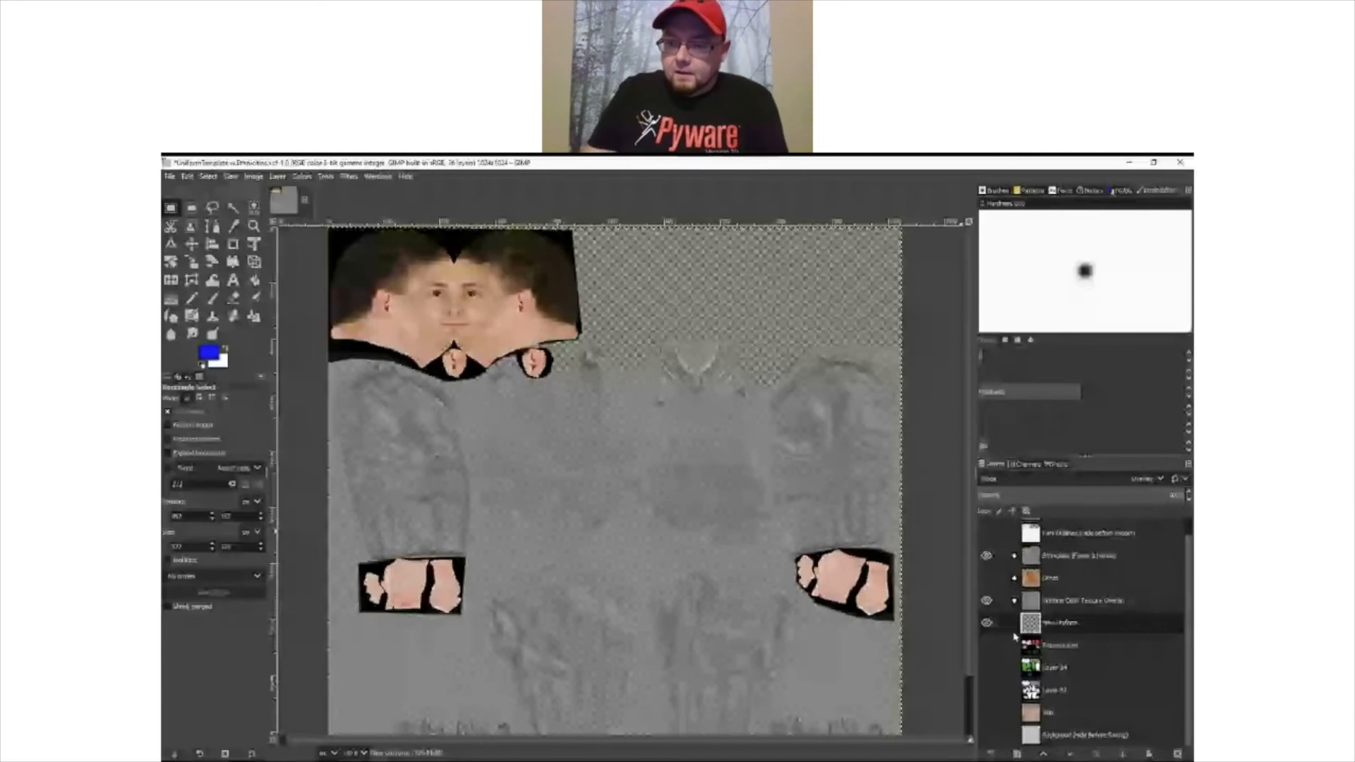
click(1038, 644)
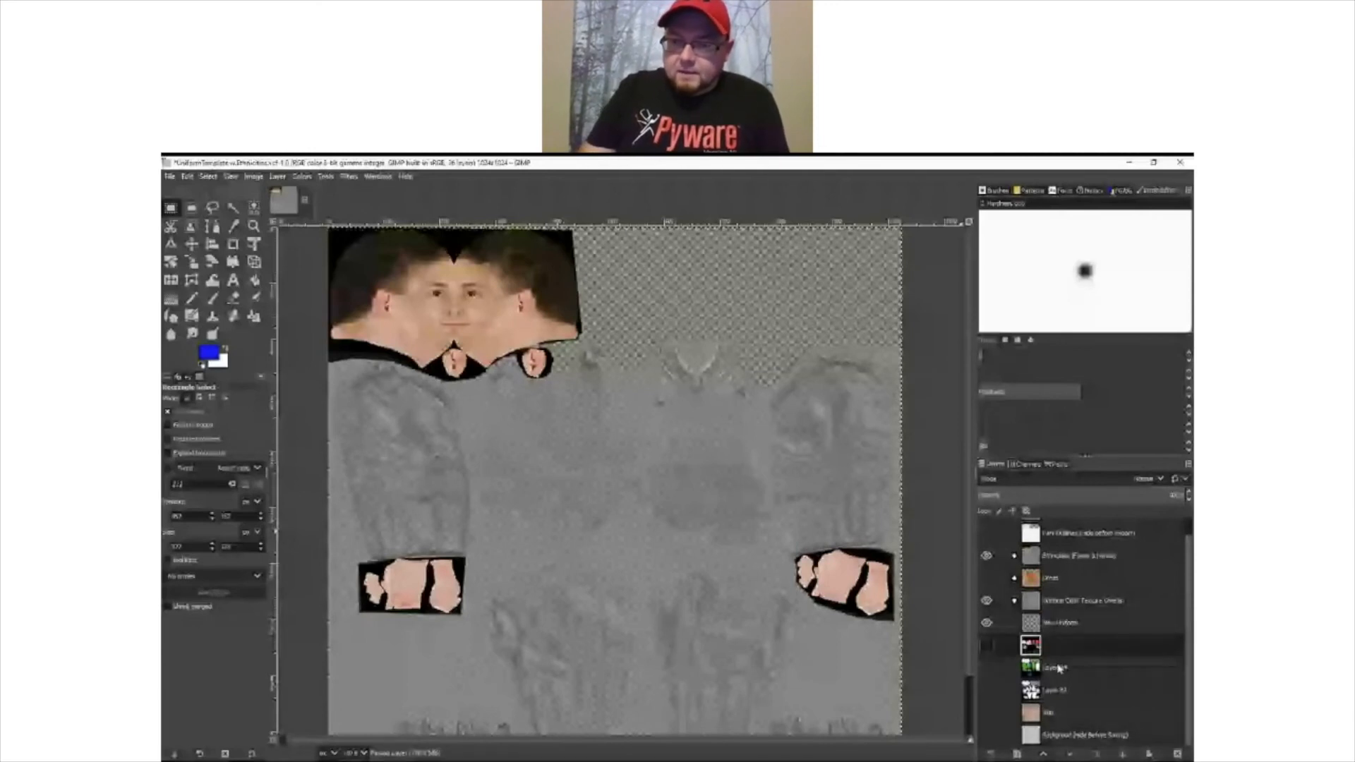
click(1069, 690)
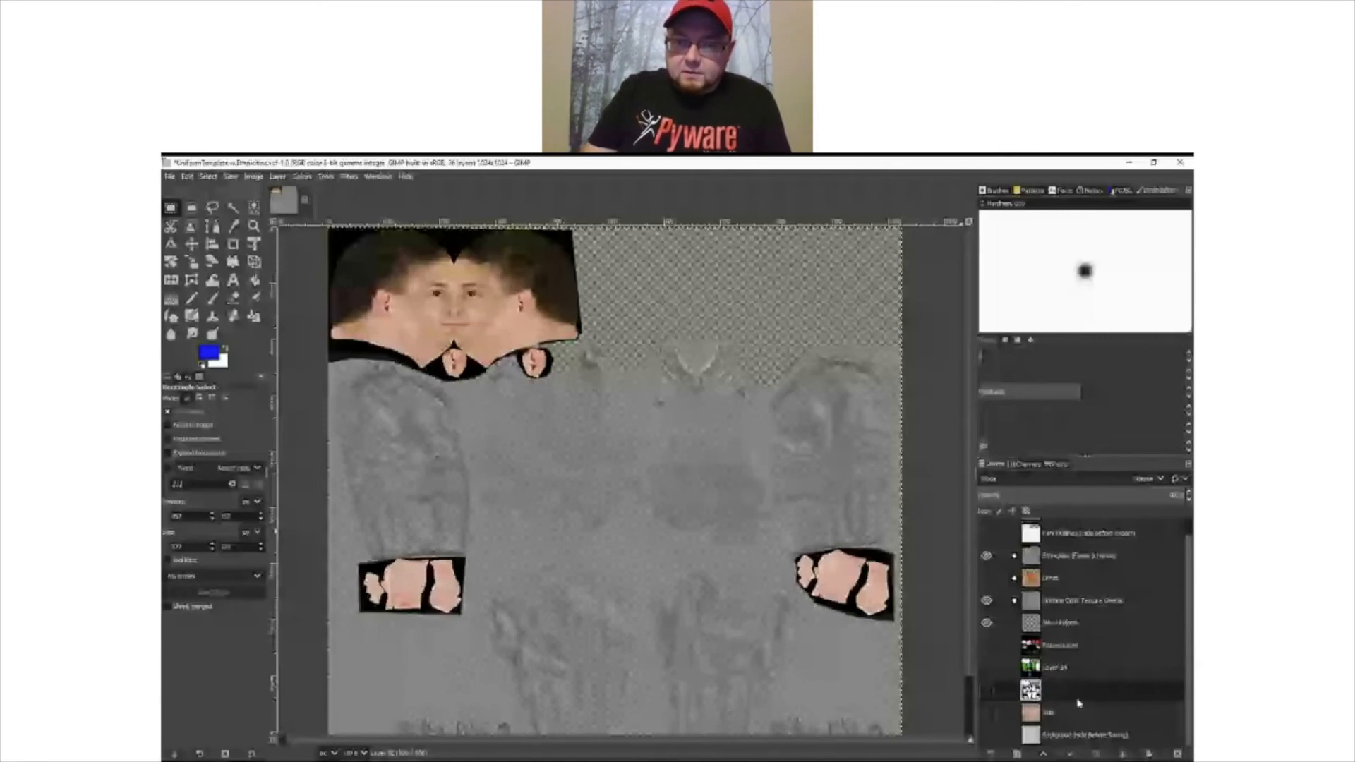
key(ctrl+z)
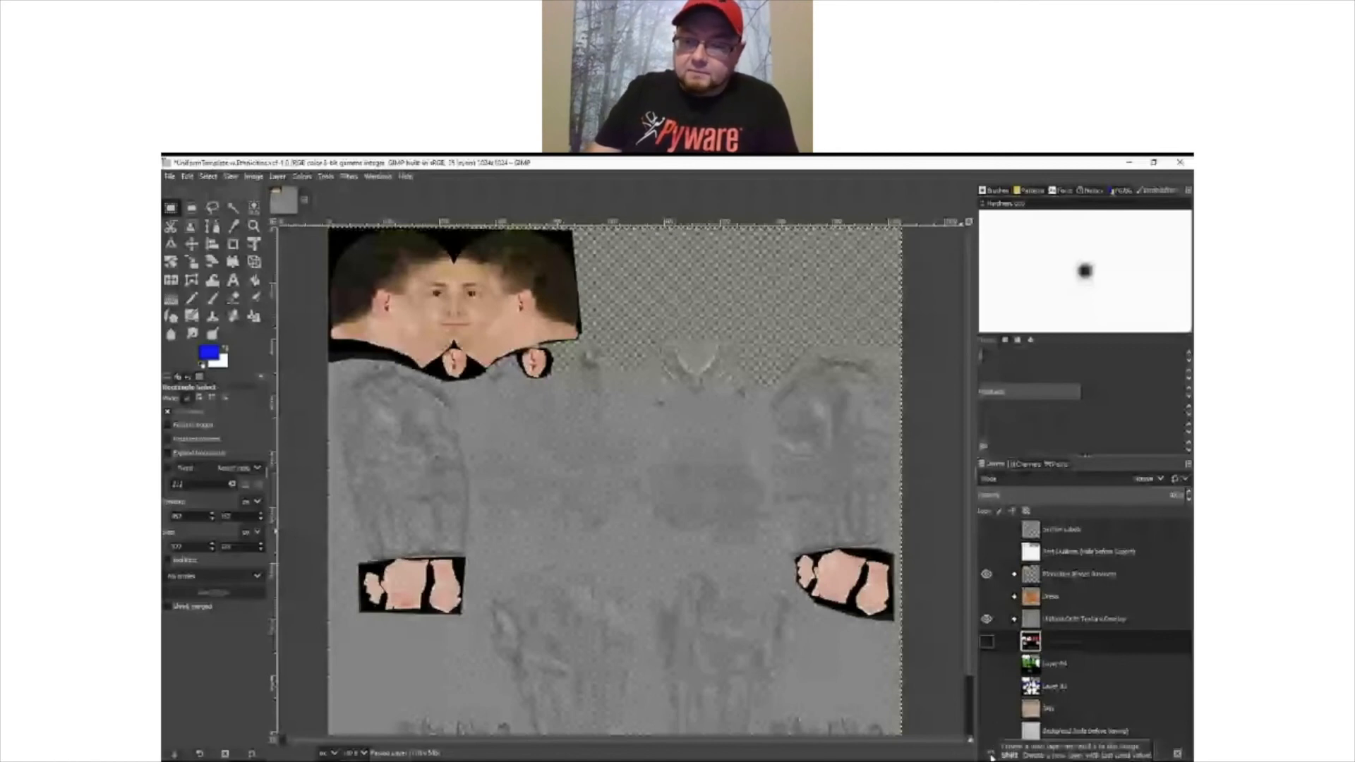
- Create a new layer named Pyware University in Normal mode, directly below the uniform cloth texture overlay
click(990, 755)
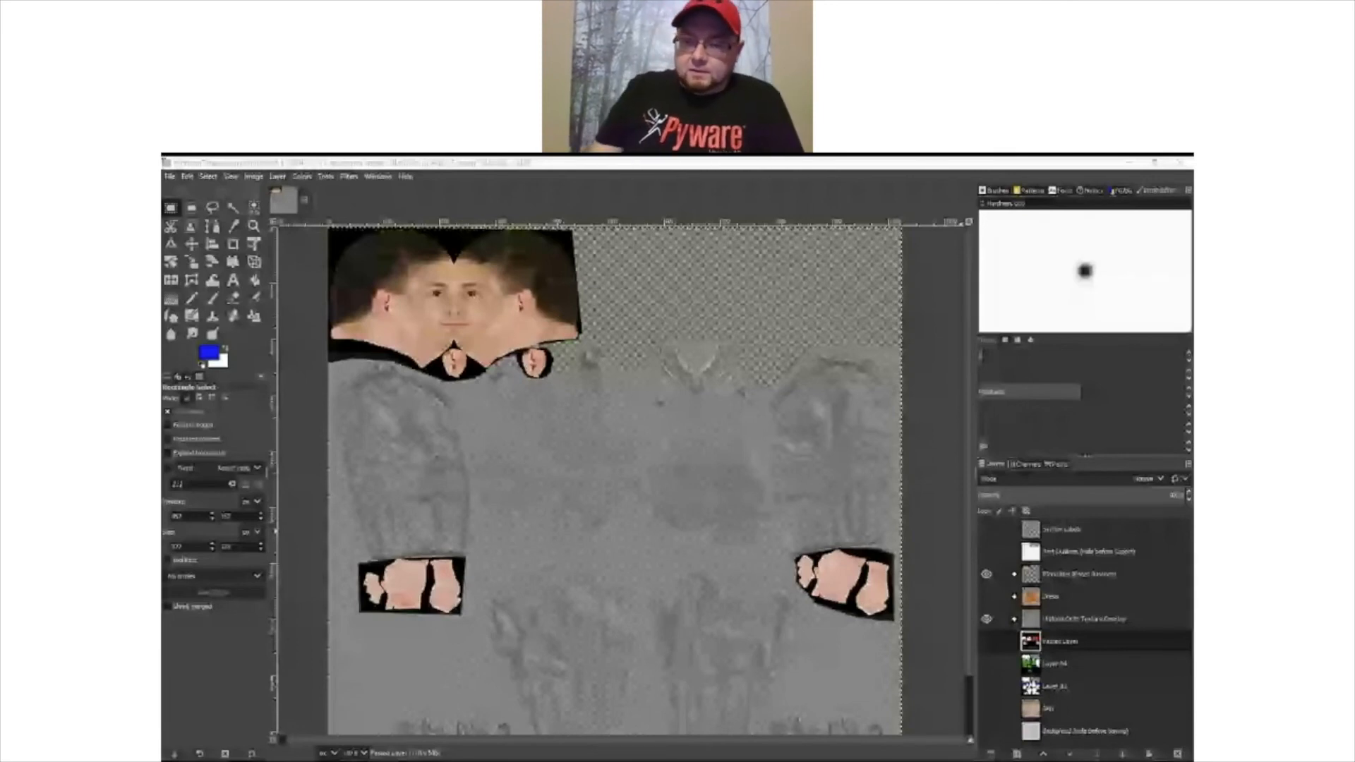
click(1150, 478)
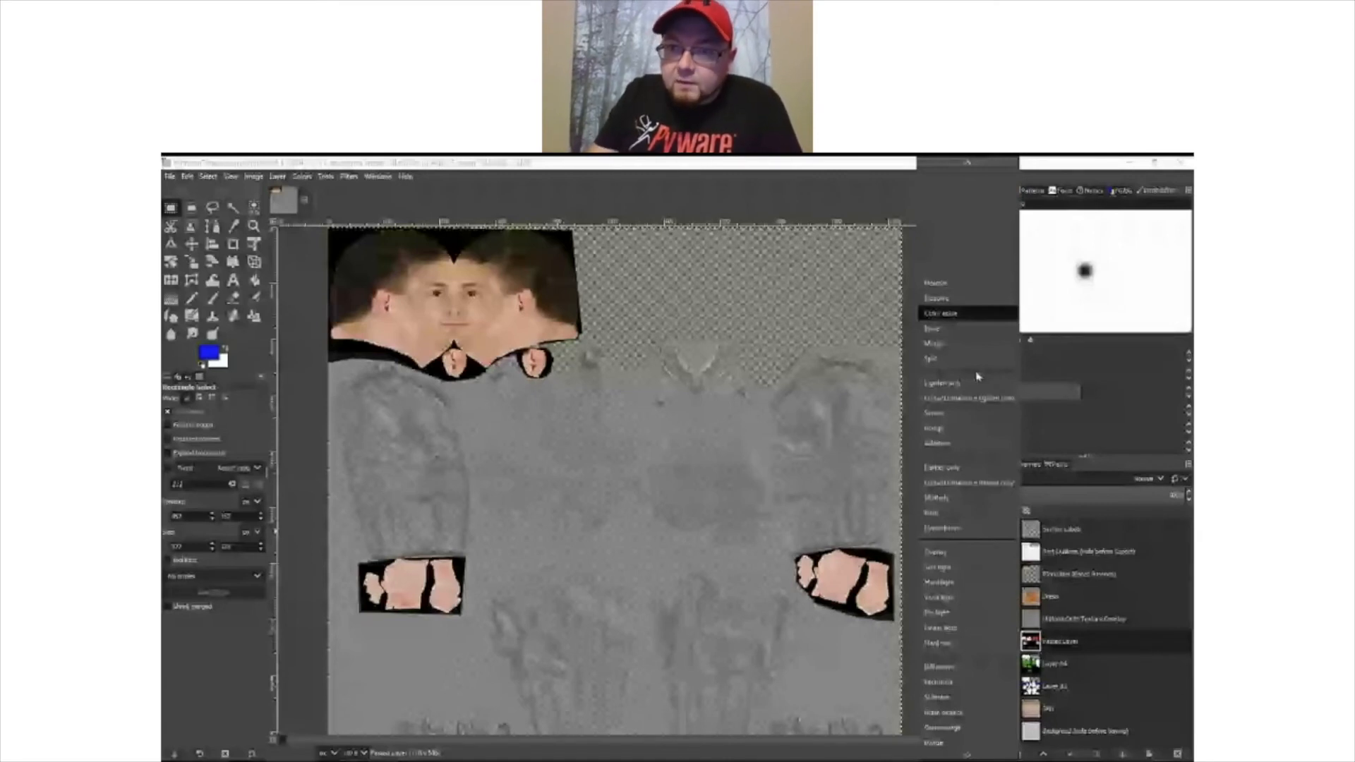
click(951, 284)
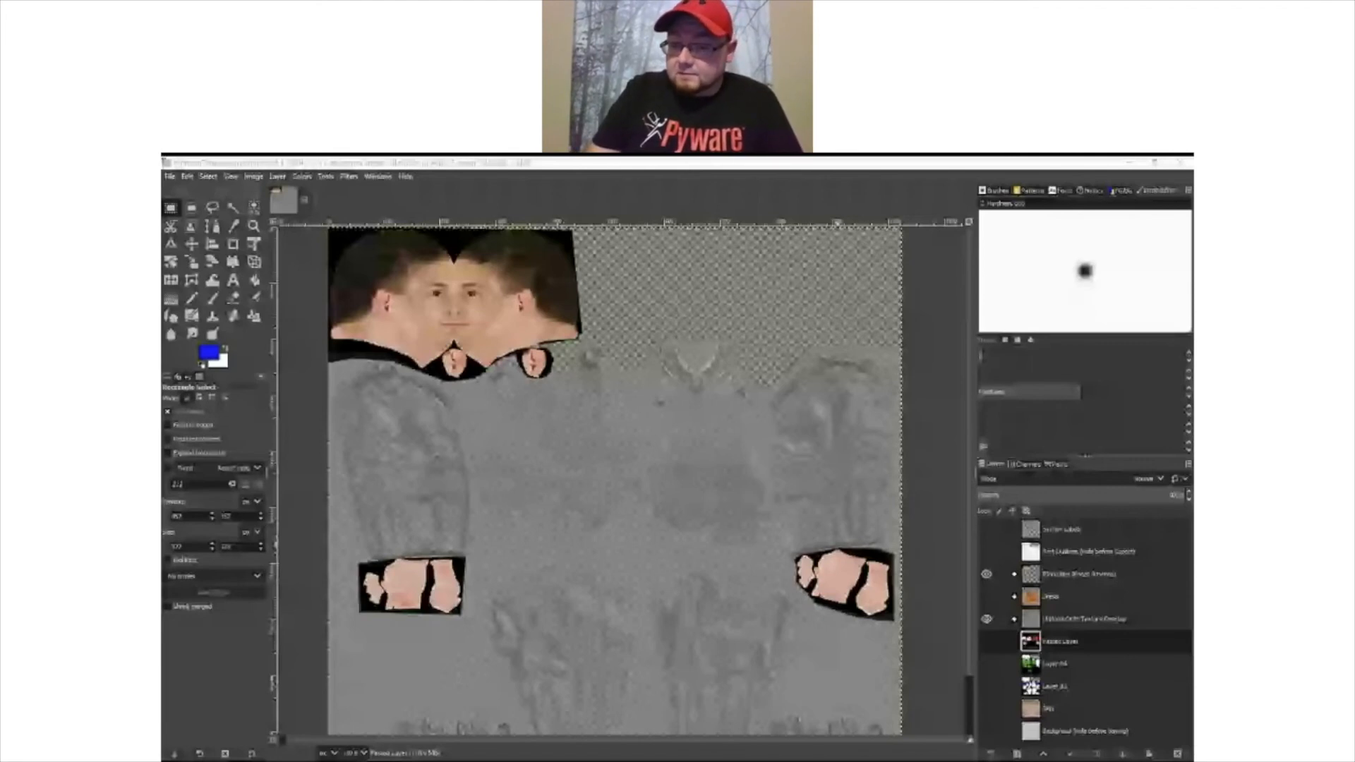
key(Return)
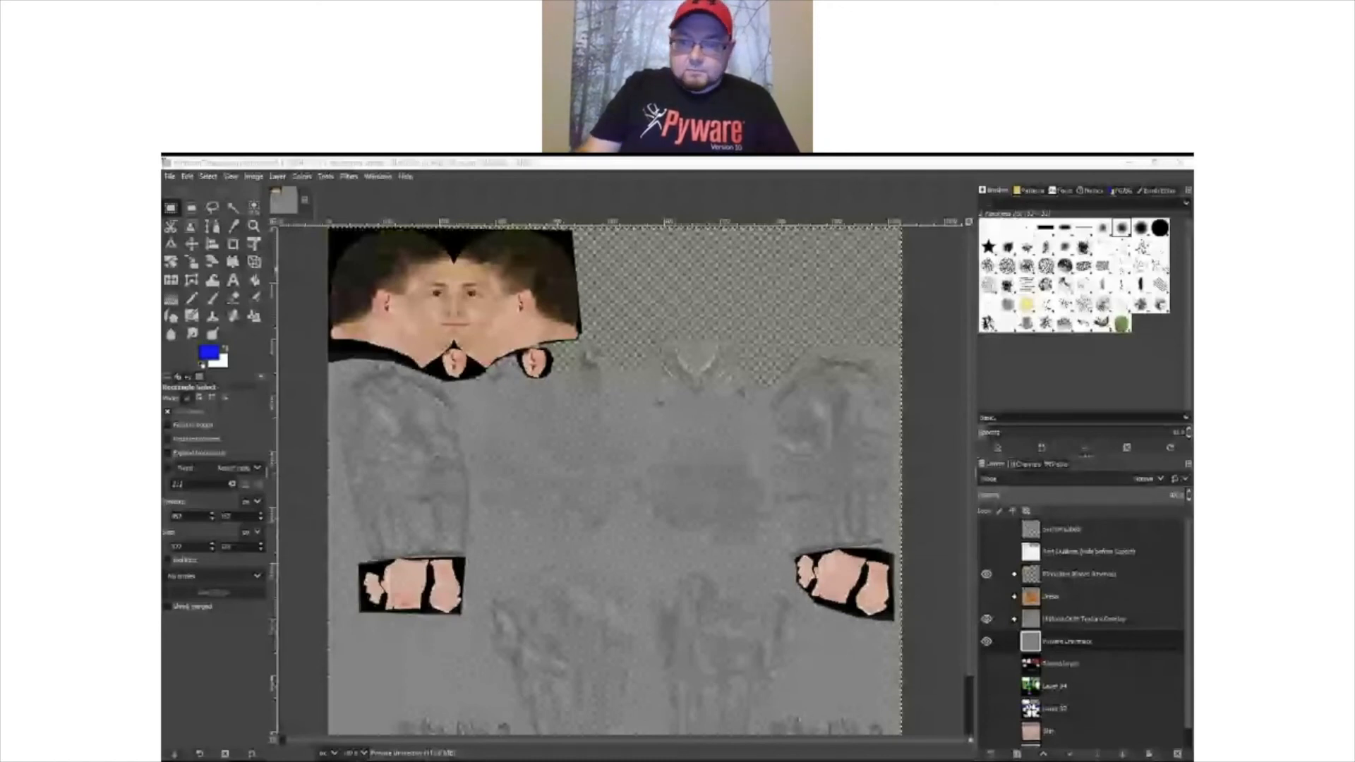
click(934, 279)
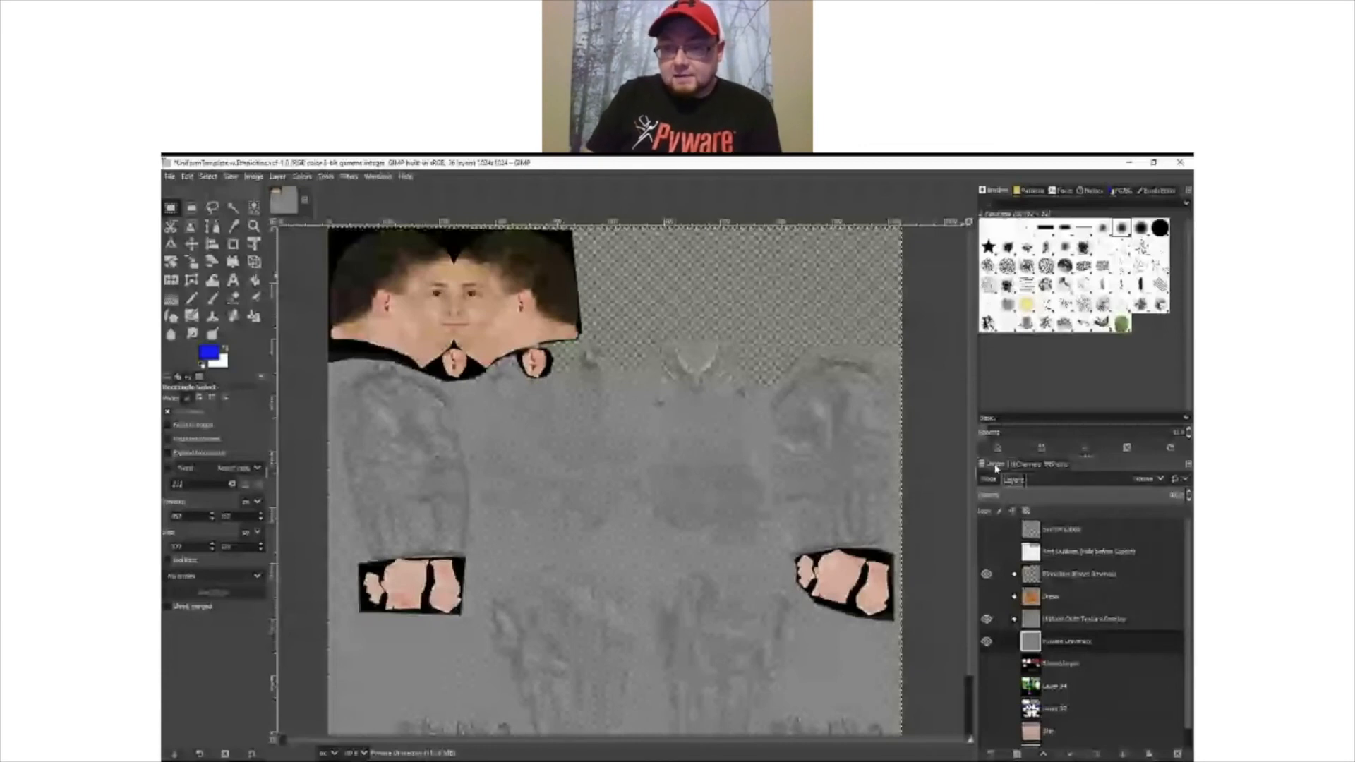
- Bring up the layers list, switch to the saved paths, and review the paths for the uniform parts
click(378, 176)
mouse_move(405, 204)
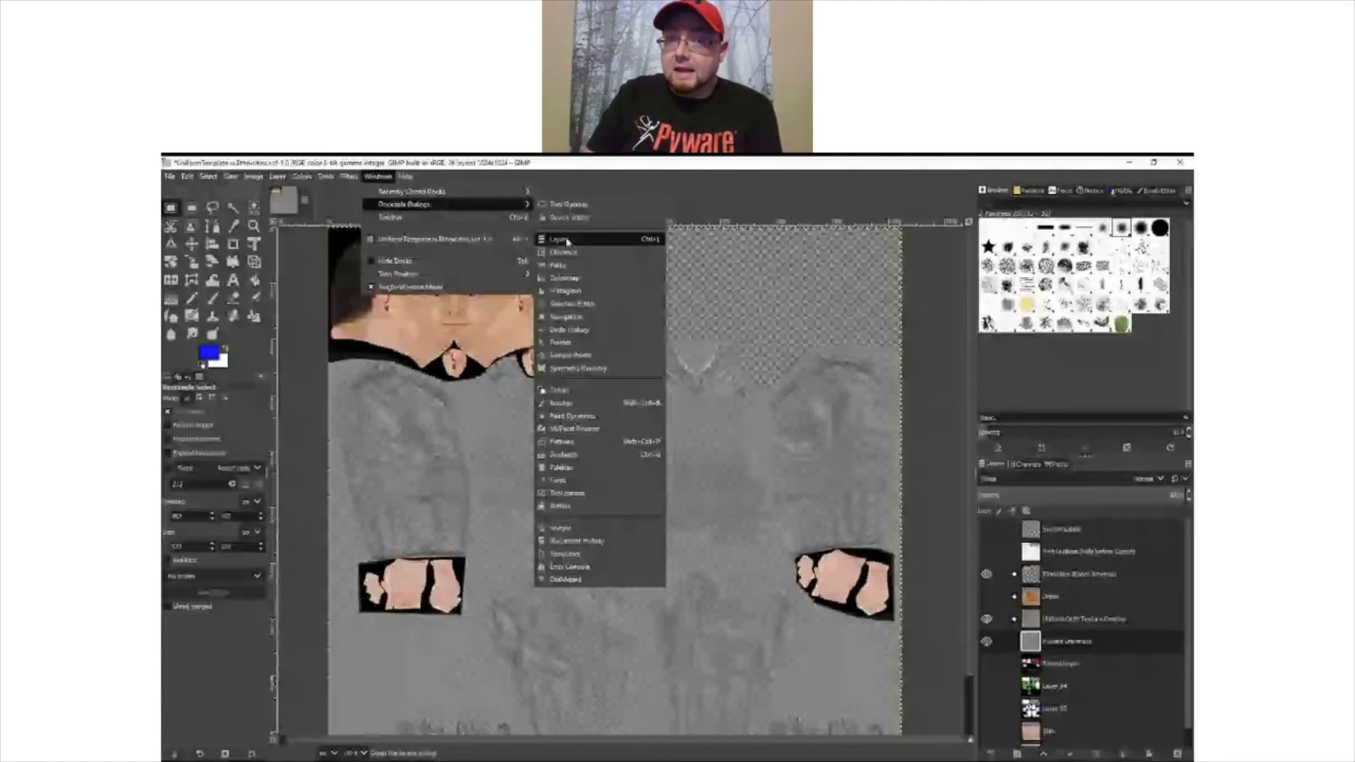
click(567, 240)
click(1056, 465)
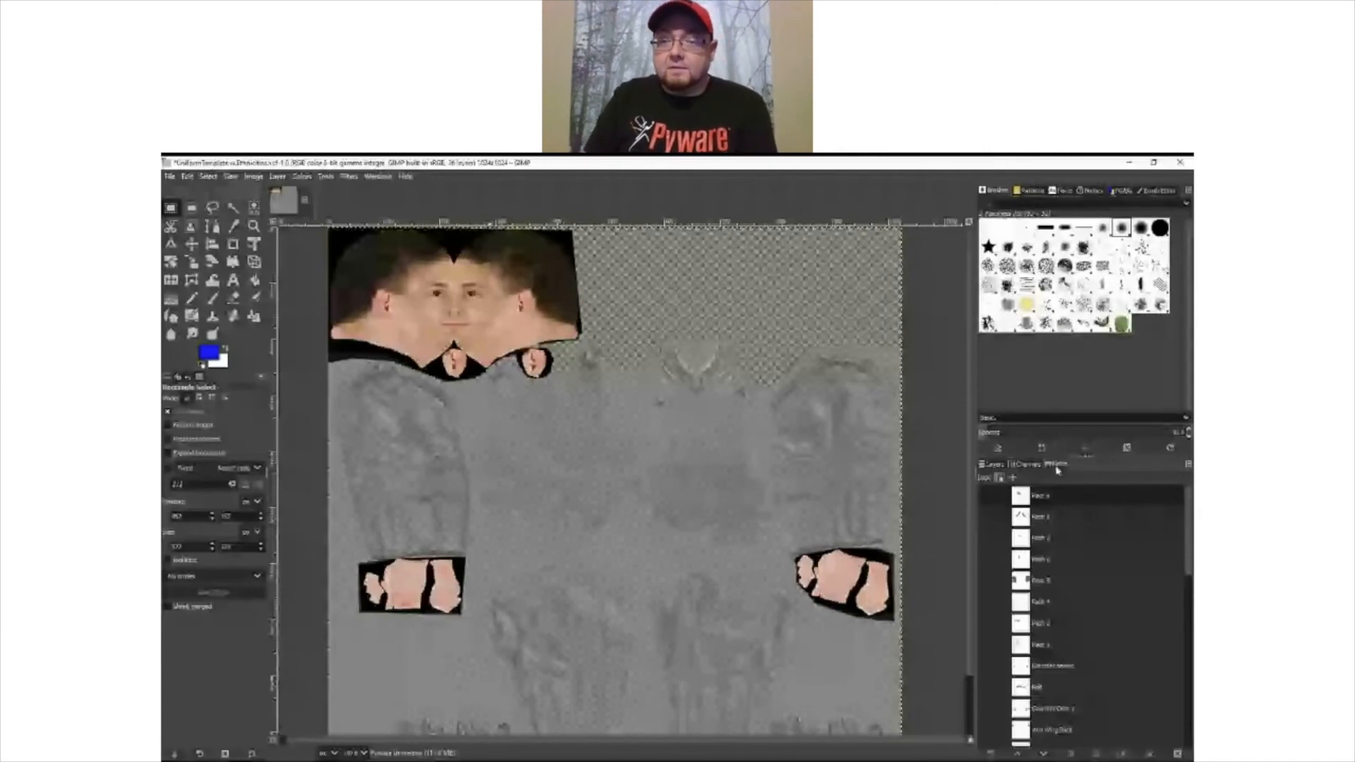
scroll(1058, 565, down, 12)
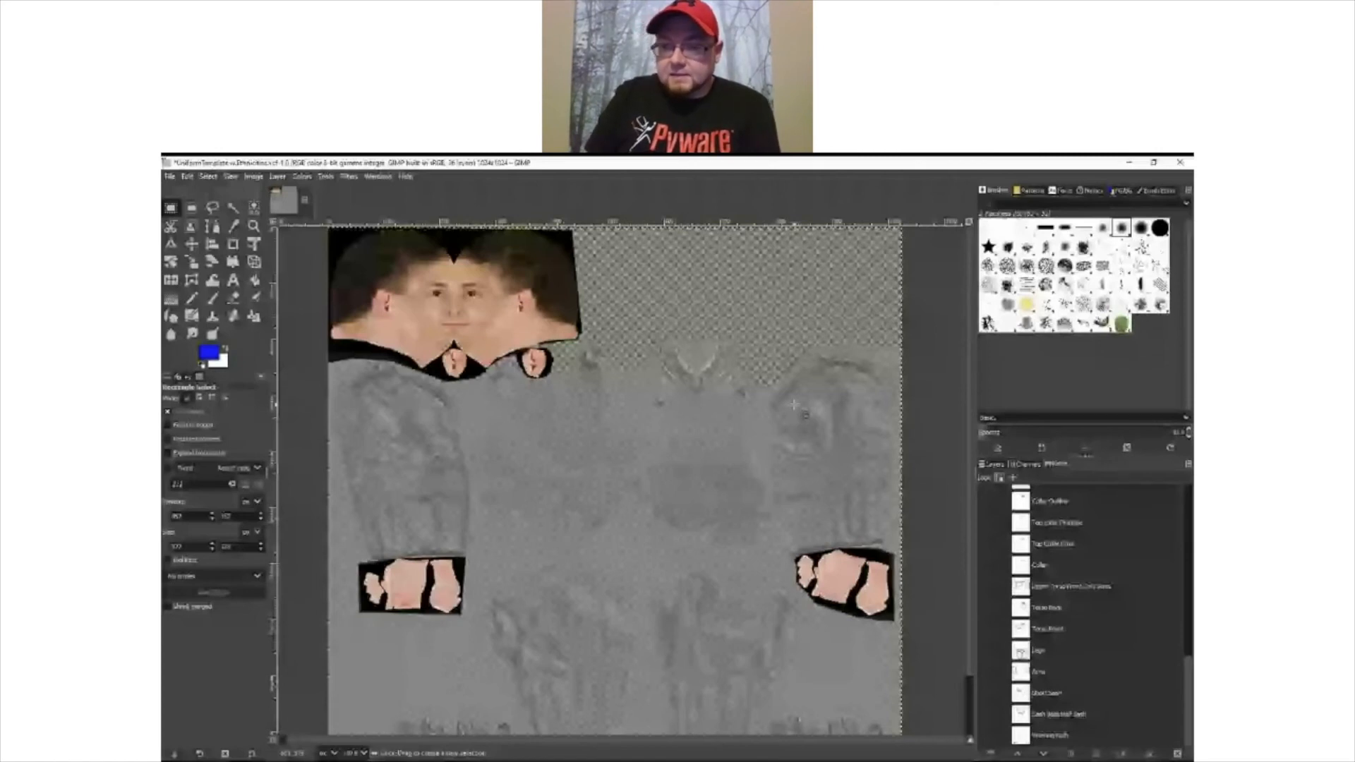
- Open the foreground and background color selector
click(253, 176)
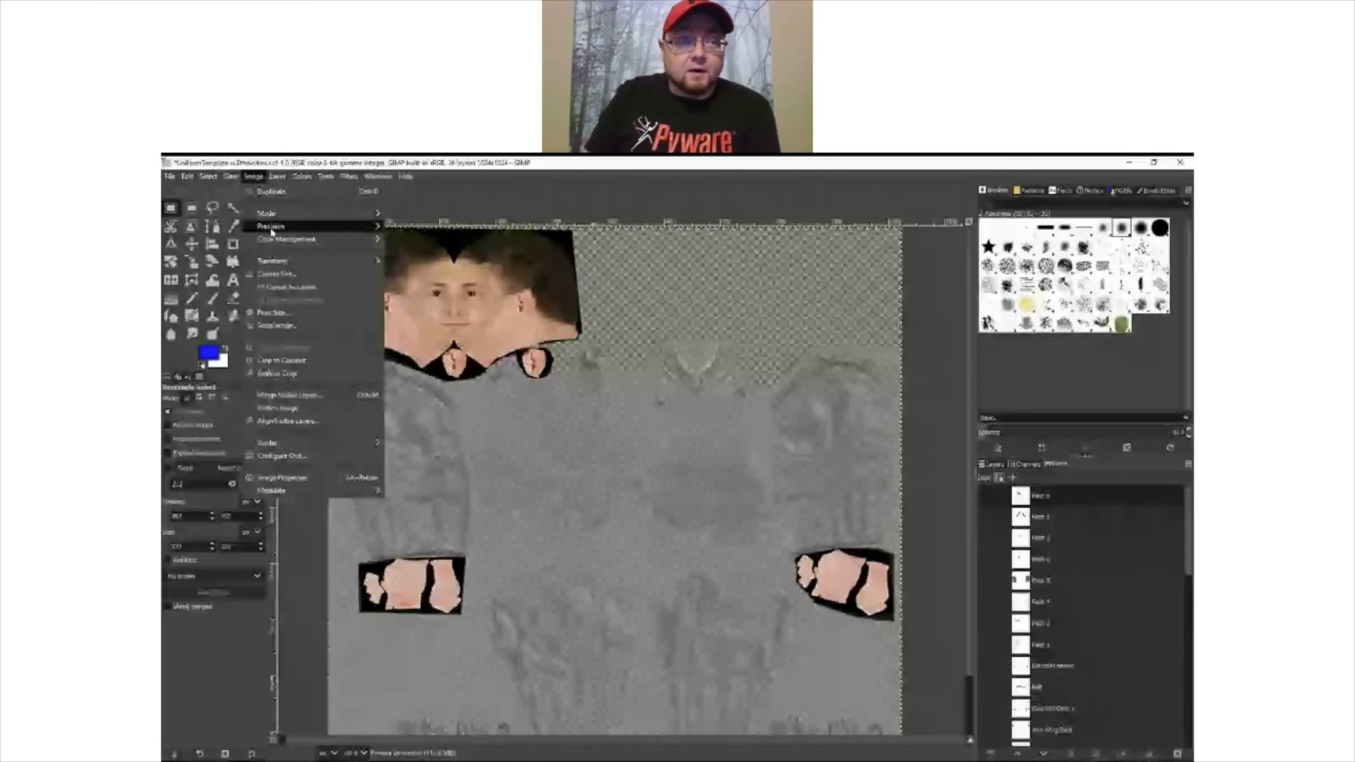
mouse_move(273, 178)
mouse_move(378, 177)
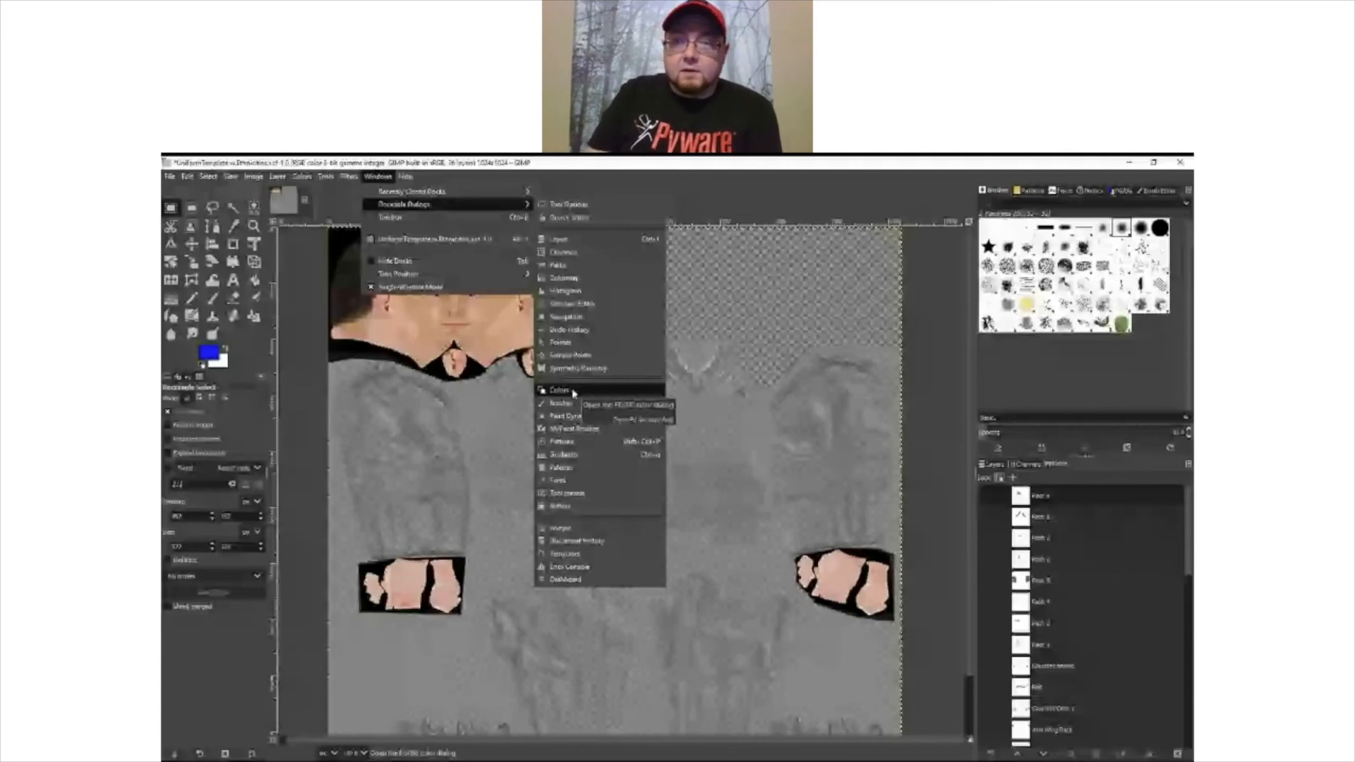
click(573, 393)
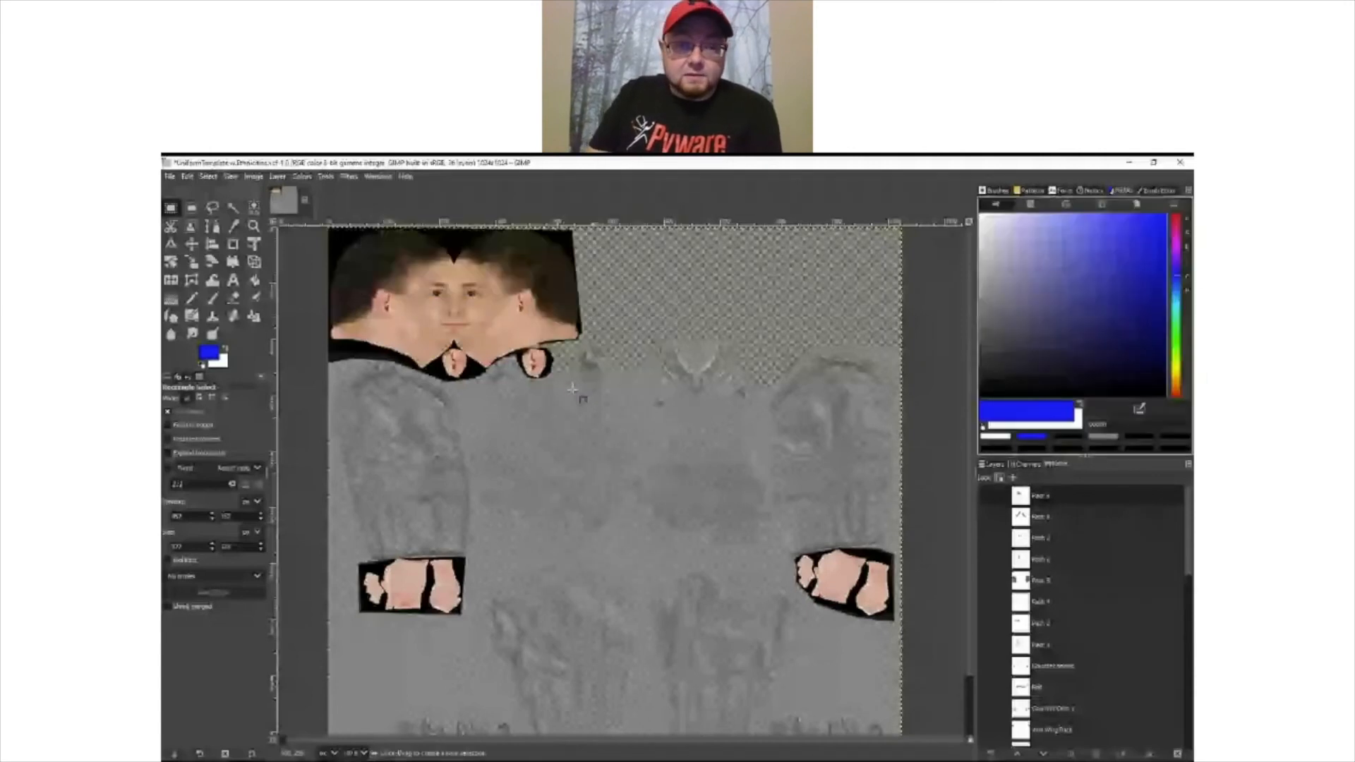
- Try the different color selector modes and color channels, and set the foreground color to a pinkish magenta
click(1035, 293)
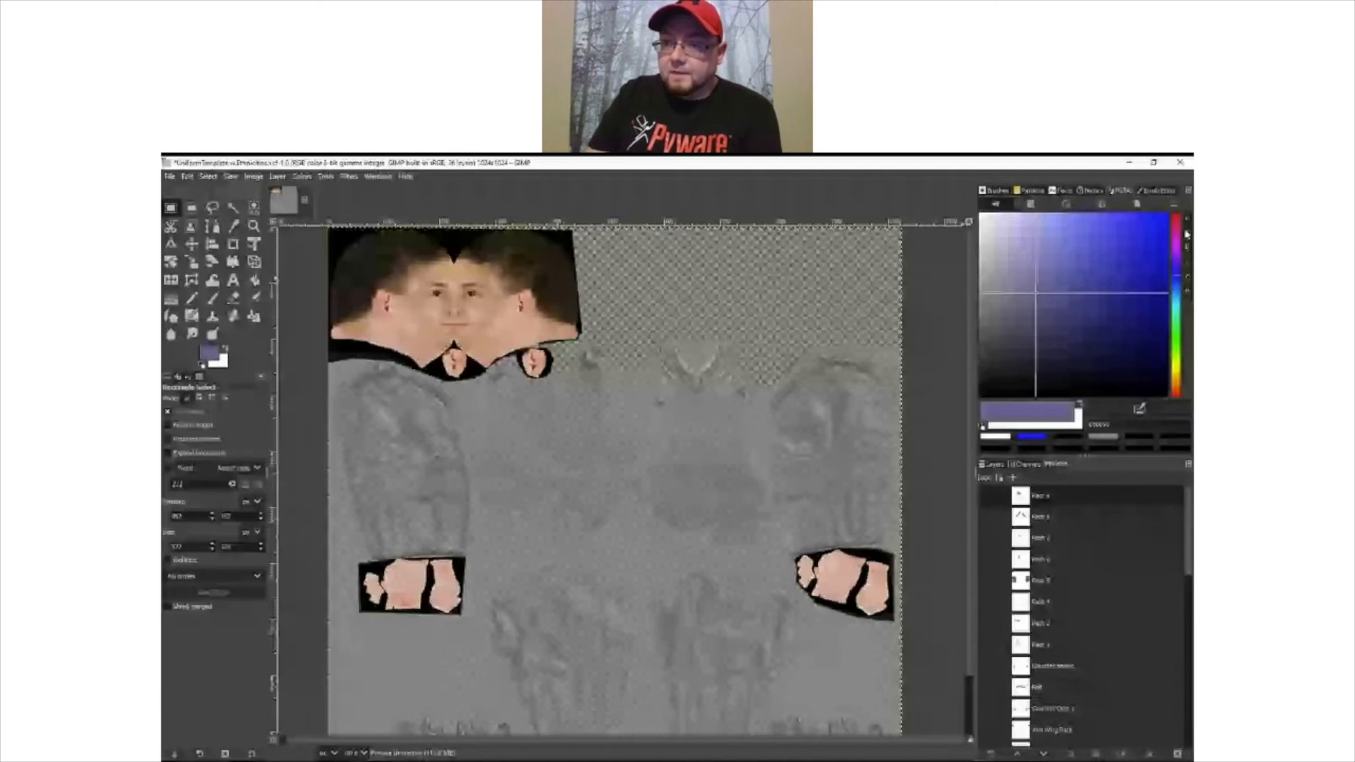
click(1047, 205)
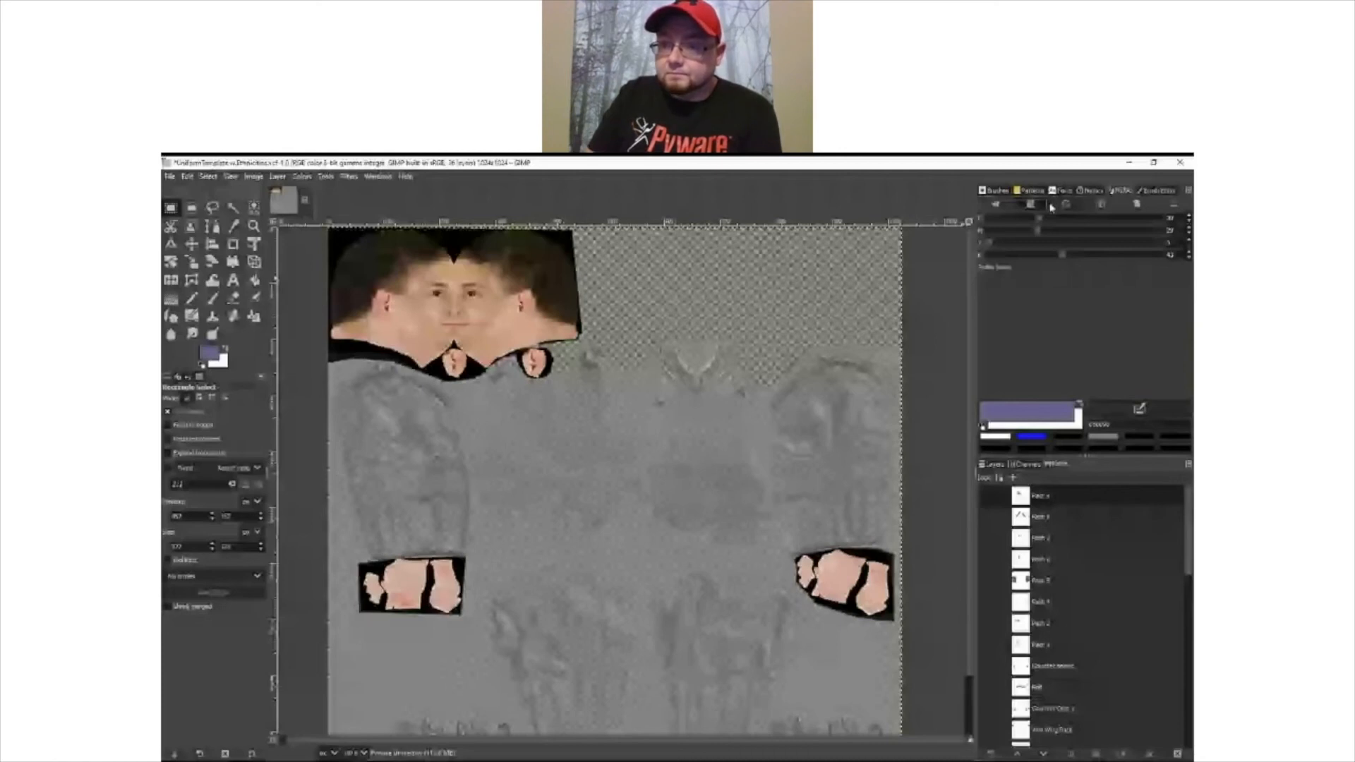
click(996, 204)
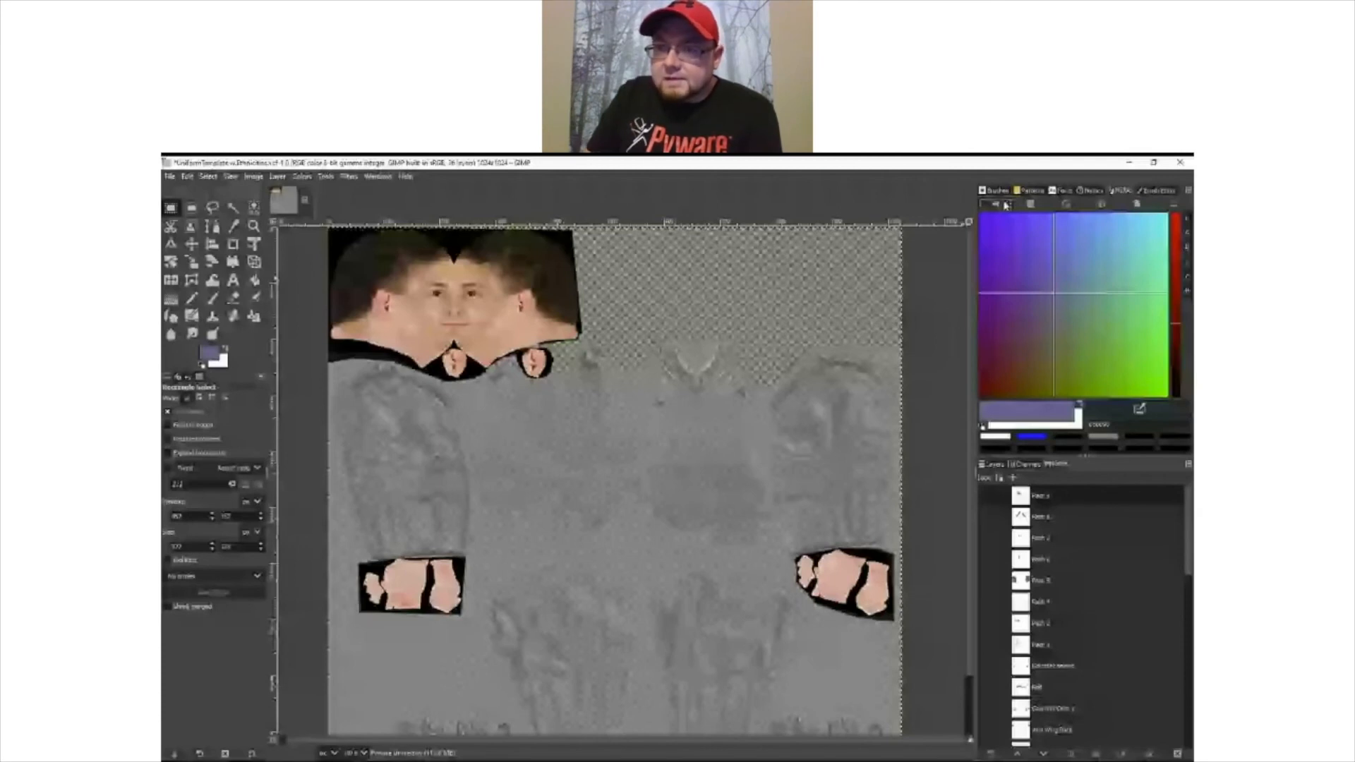
click(1060, 203)
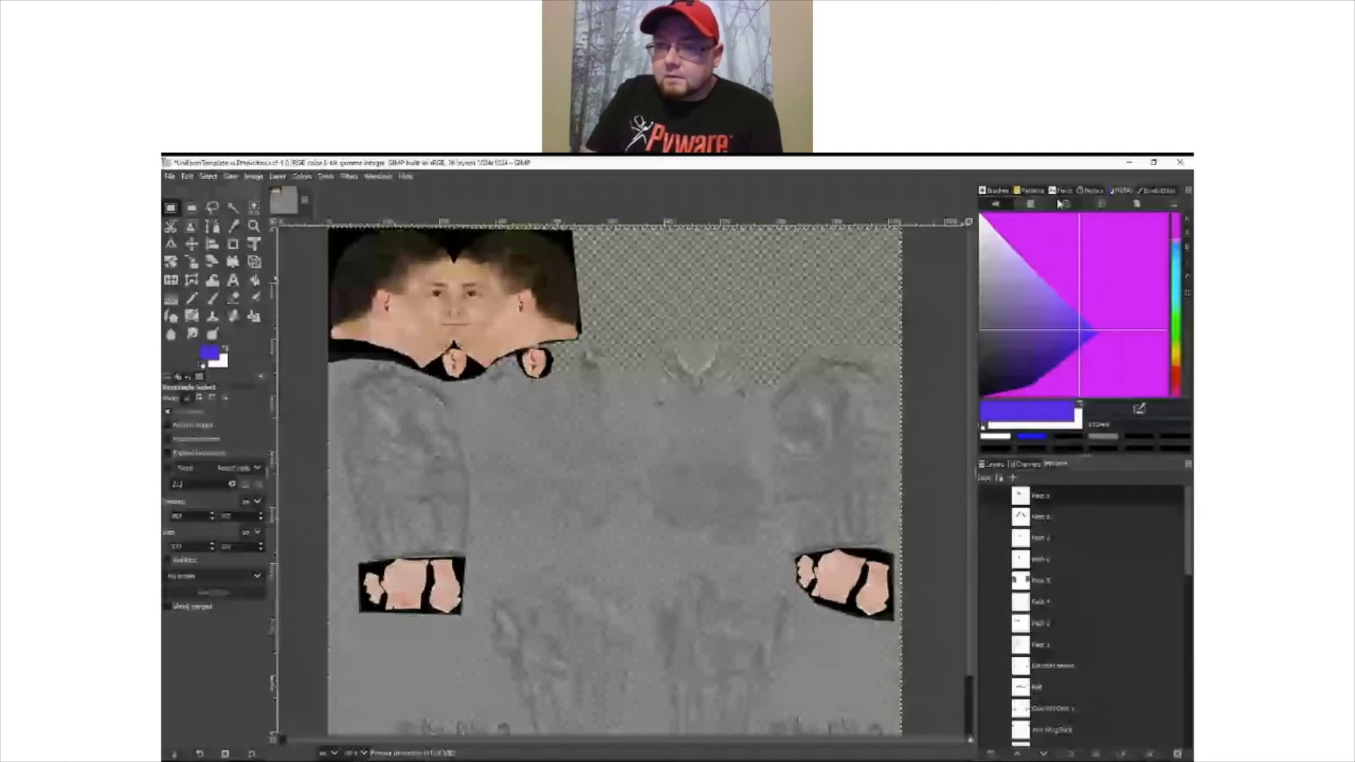
click(1187, 220)
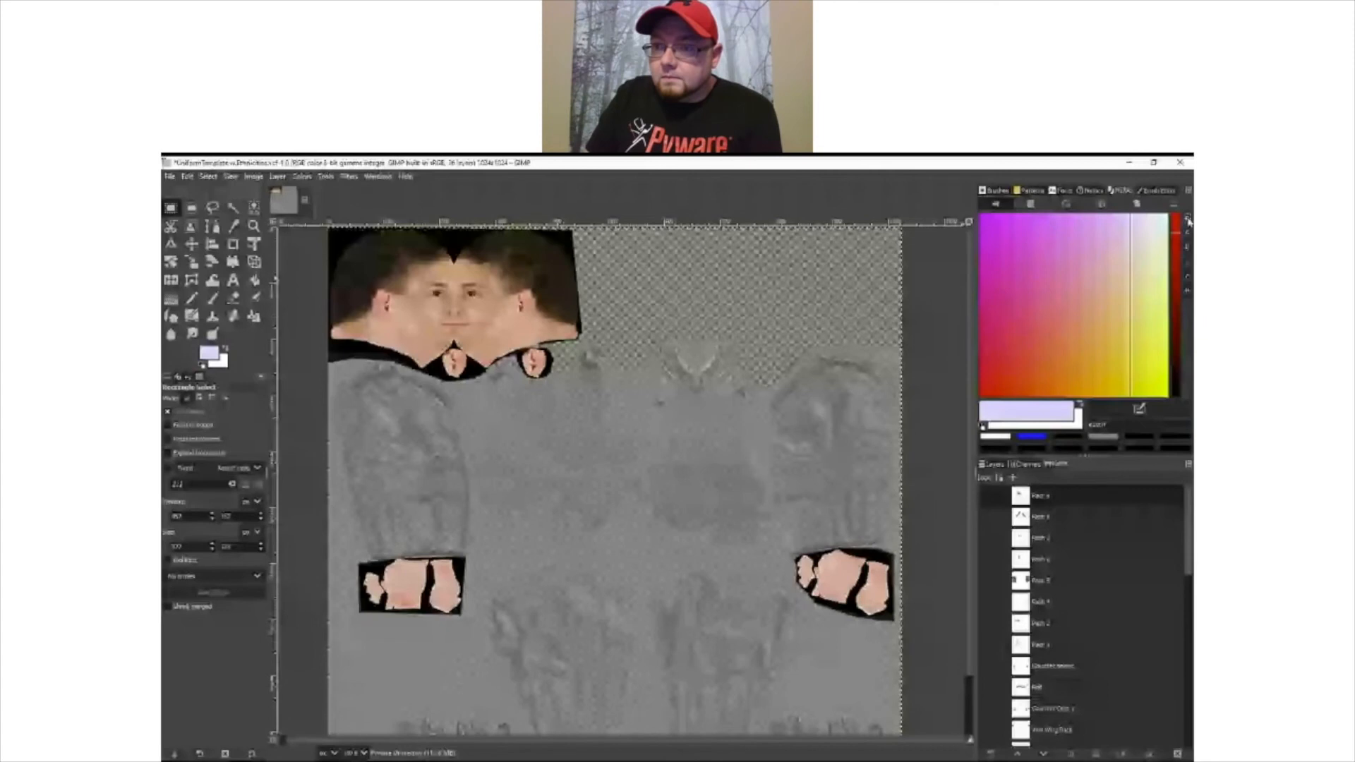
click(1176, 220)
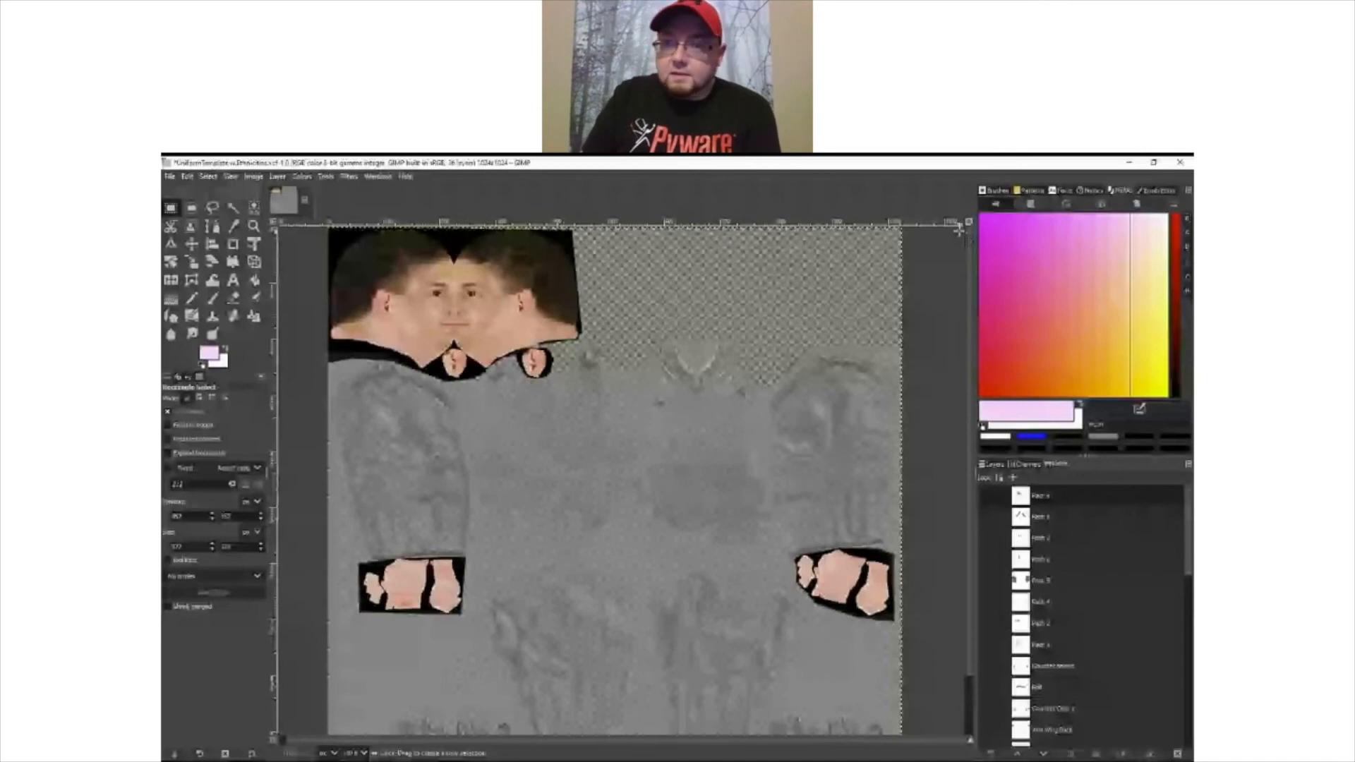
right_click(1019, 240)
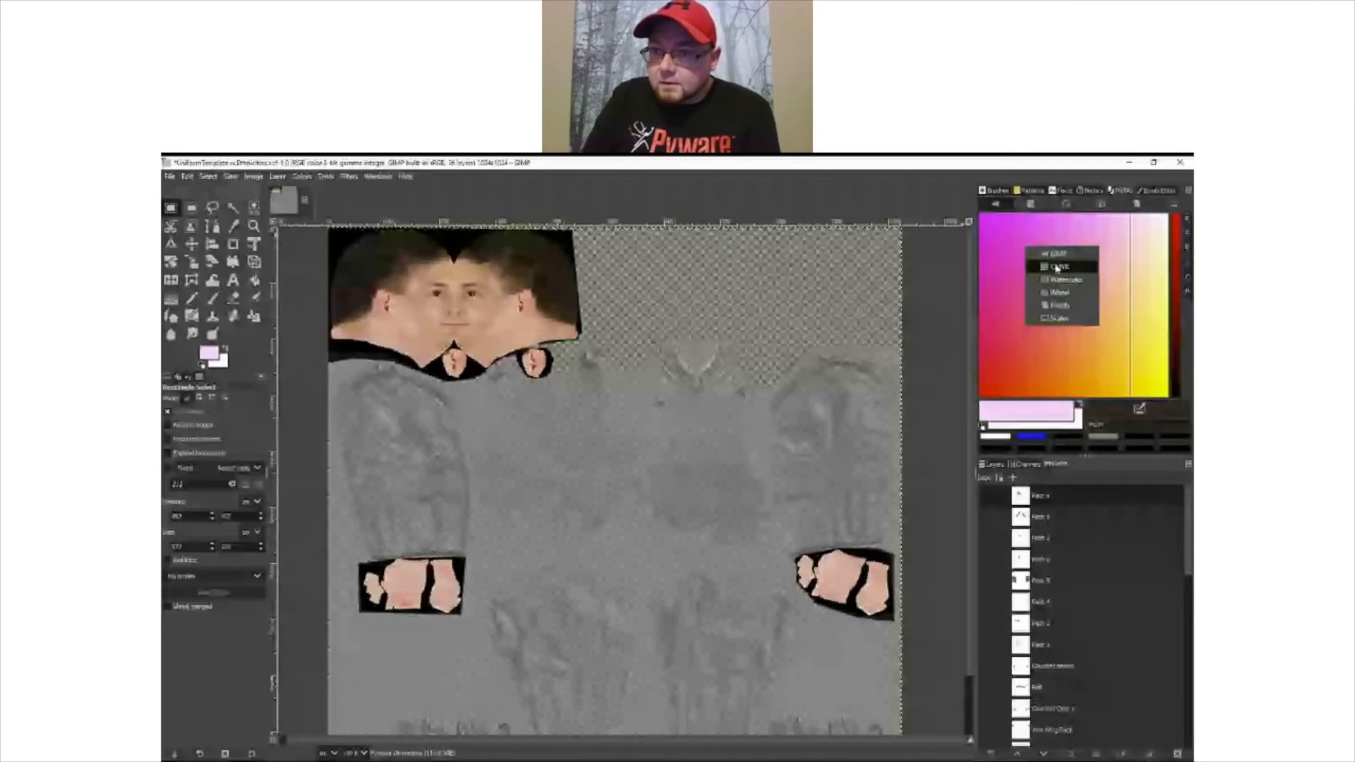
click(1056, 267)
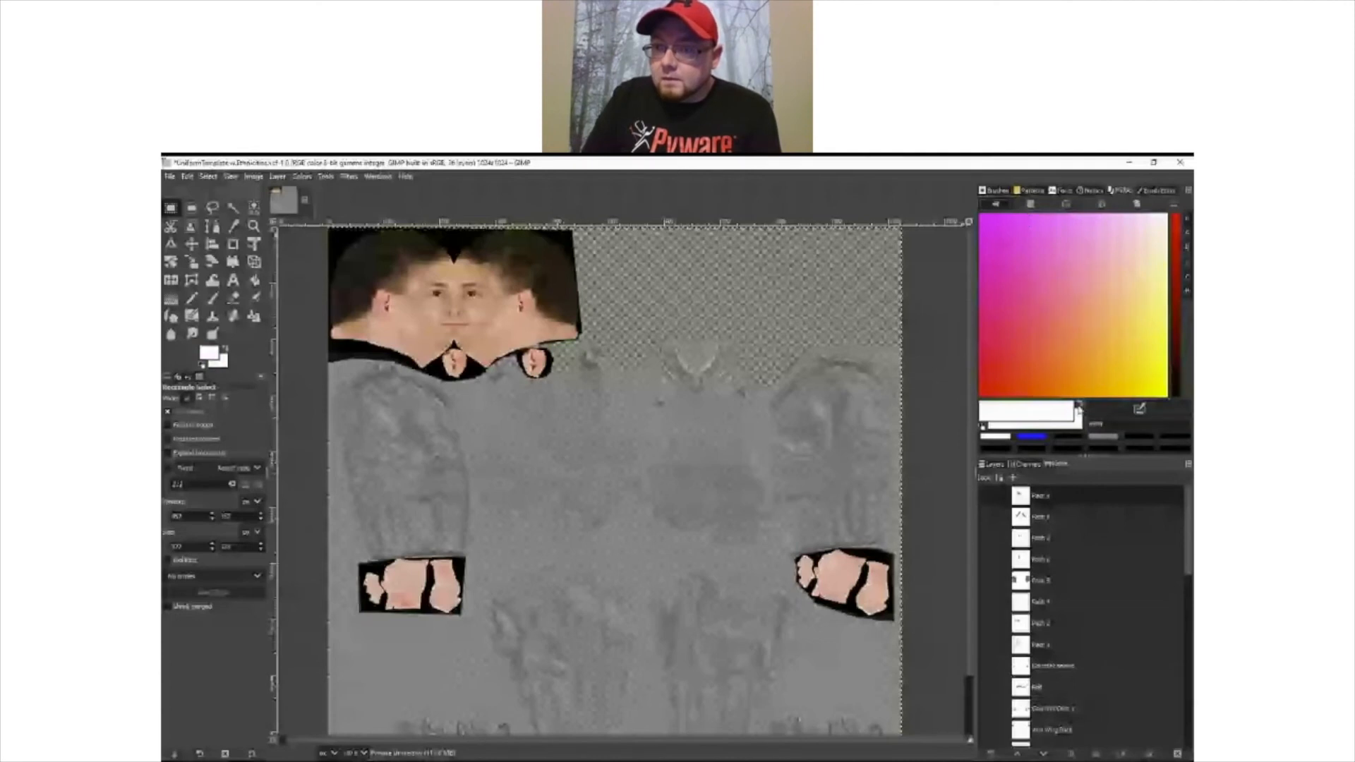
click(1018, 248)
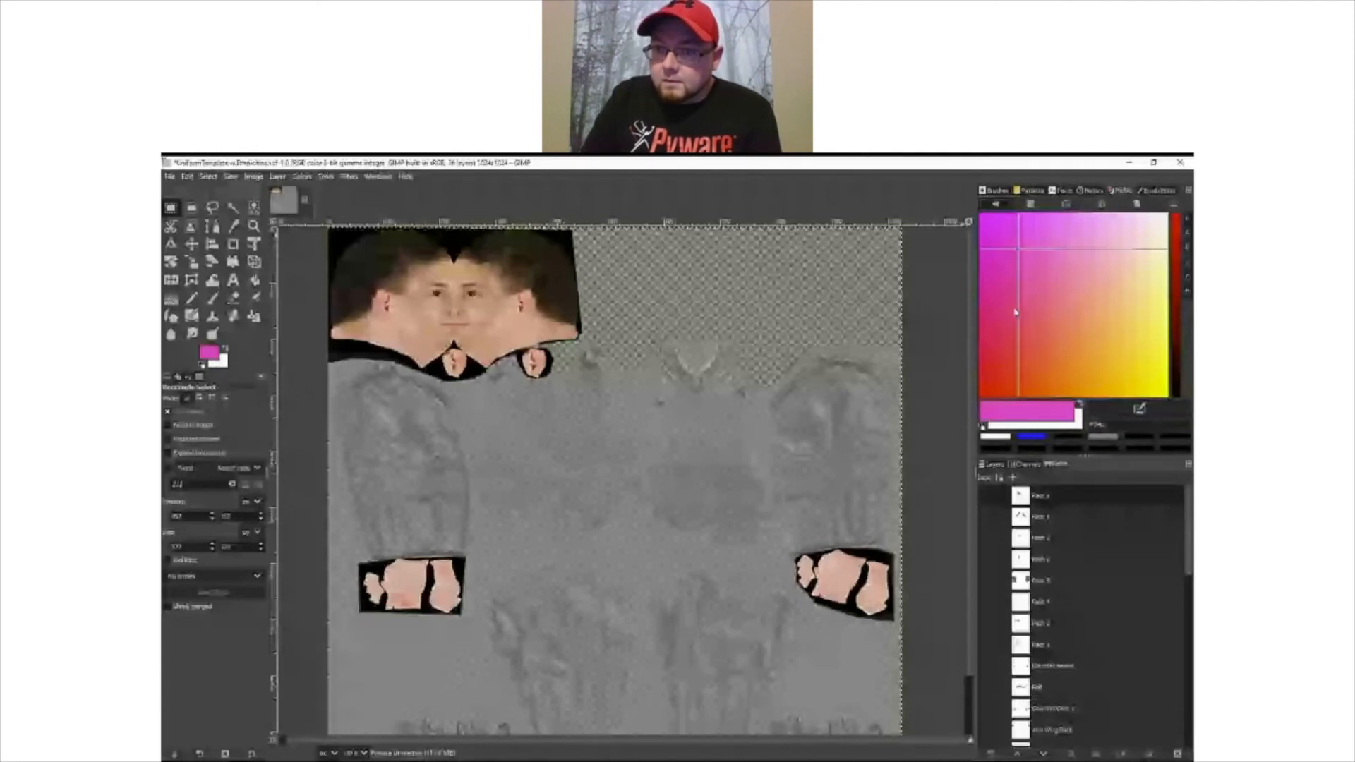
- Undo the last layer visibility change so the existing uniform artwork is hidden
click(186, 176)
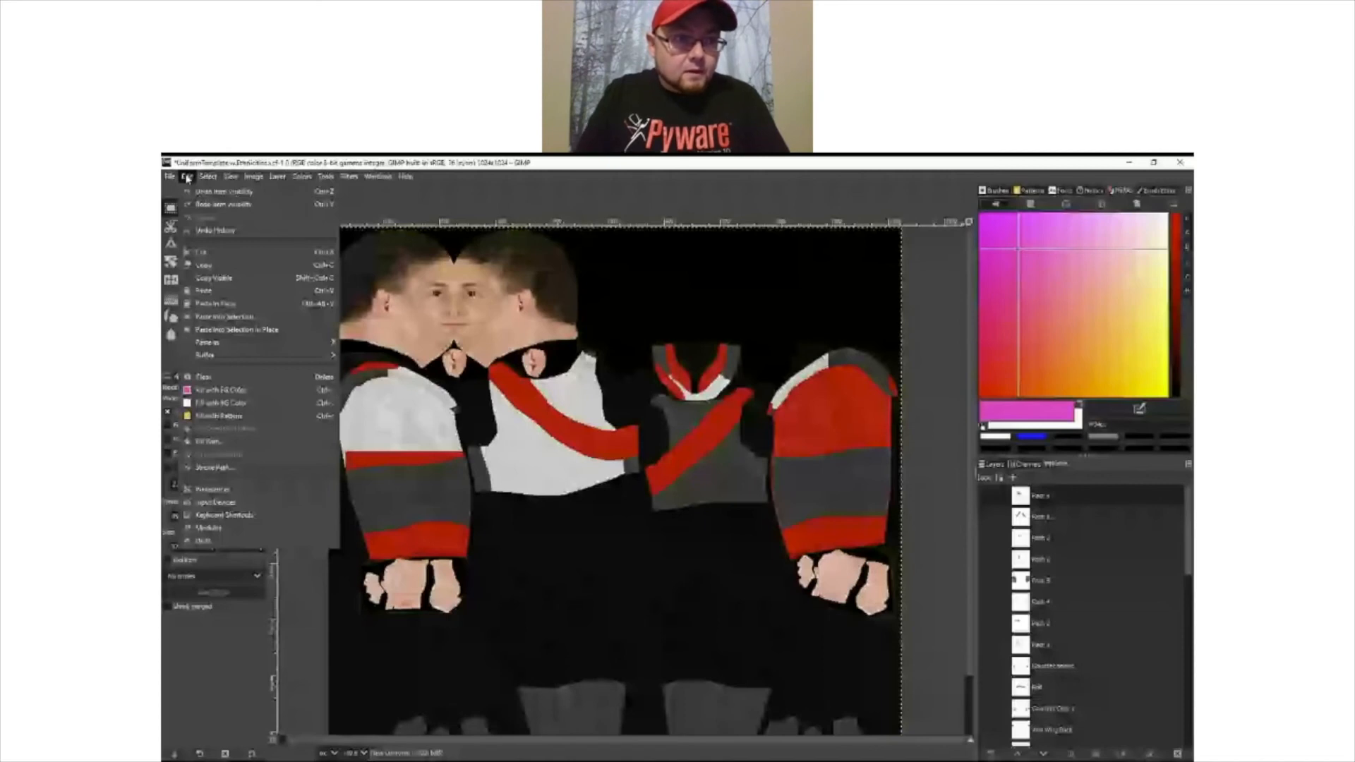
click(223, 191)
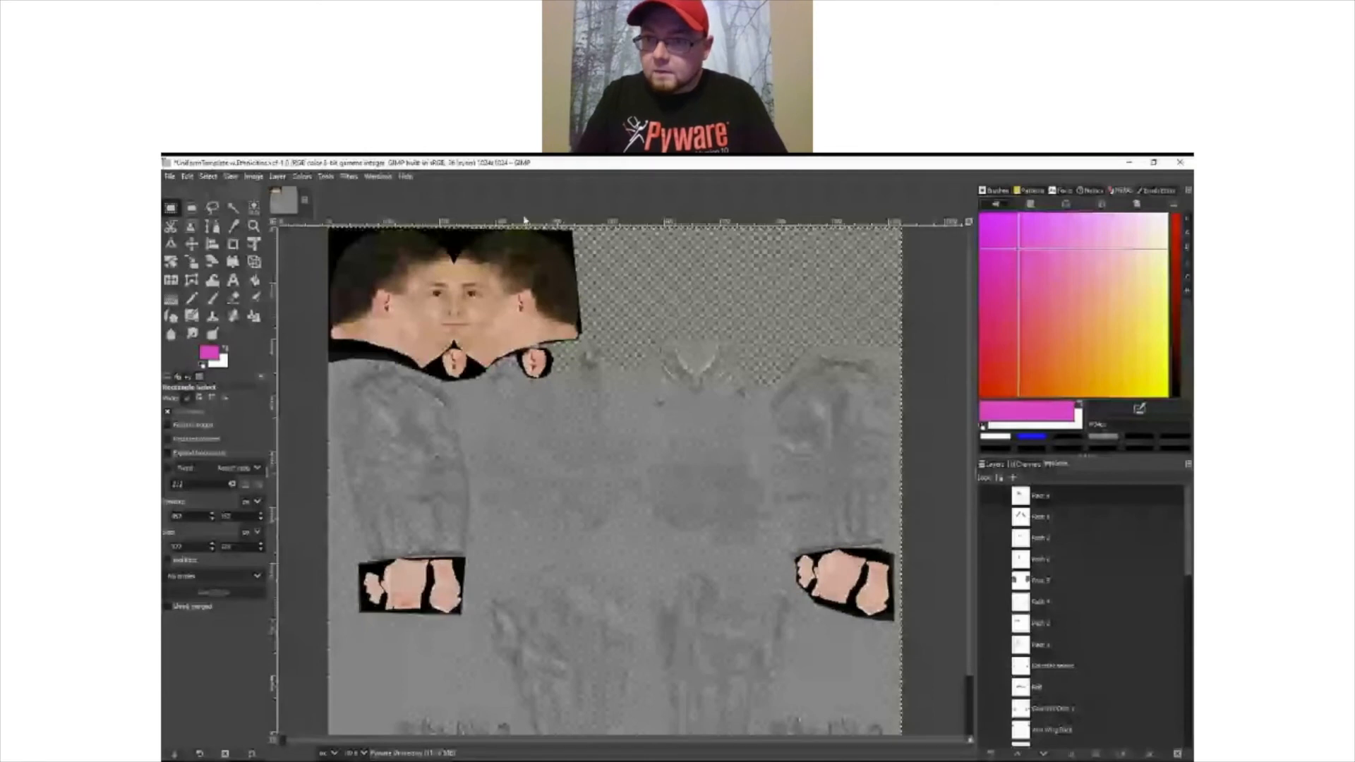
- Save the uniform template file and close its view
key(ctrl+s)
click(169, 177)
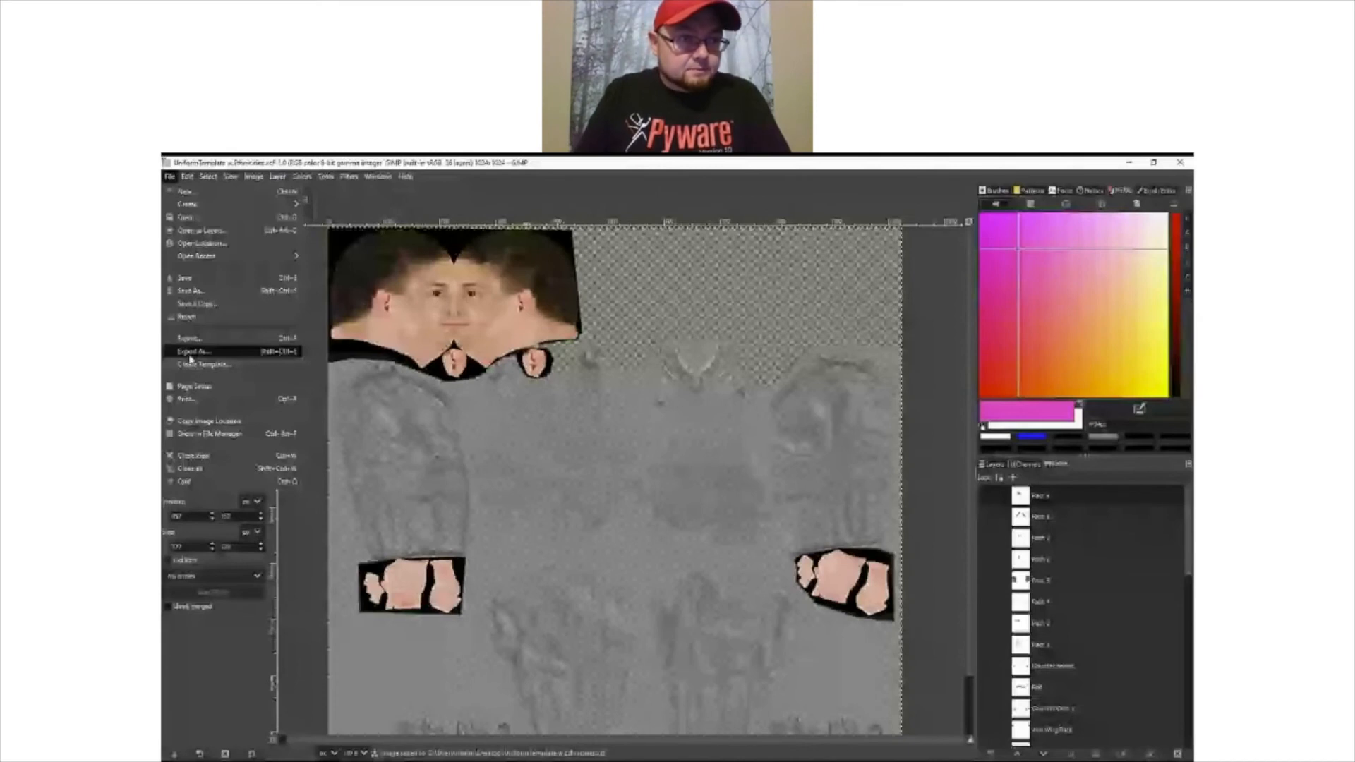
click(192, 455)
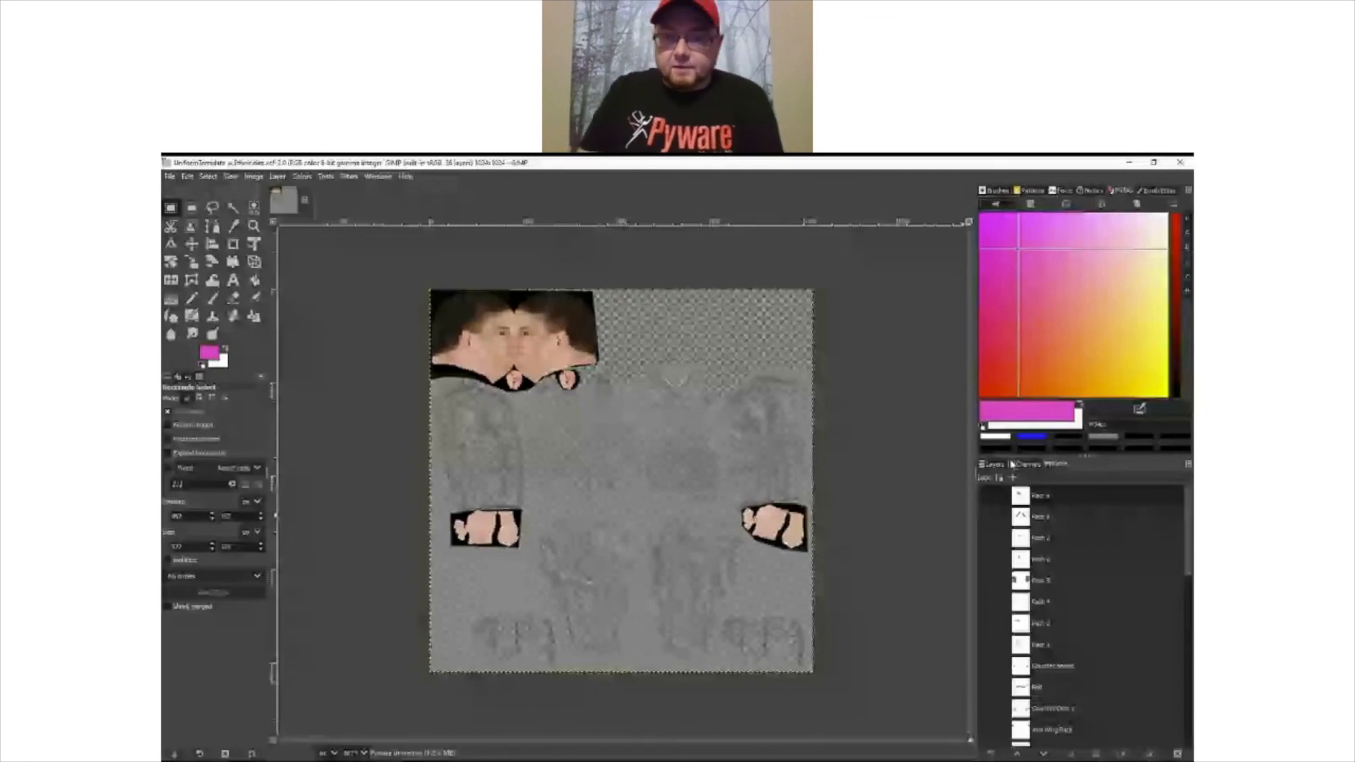
- Show the layers of the template and compare the CMYK and GIMP modes of the foreground color selector
click(1004, 464)
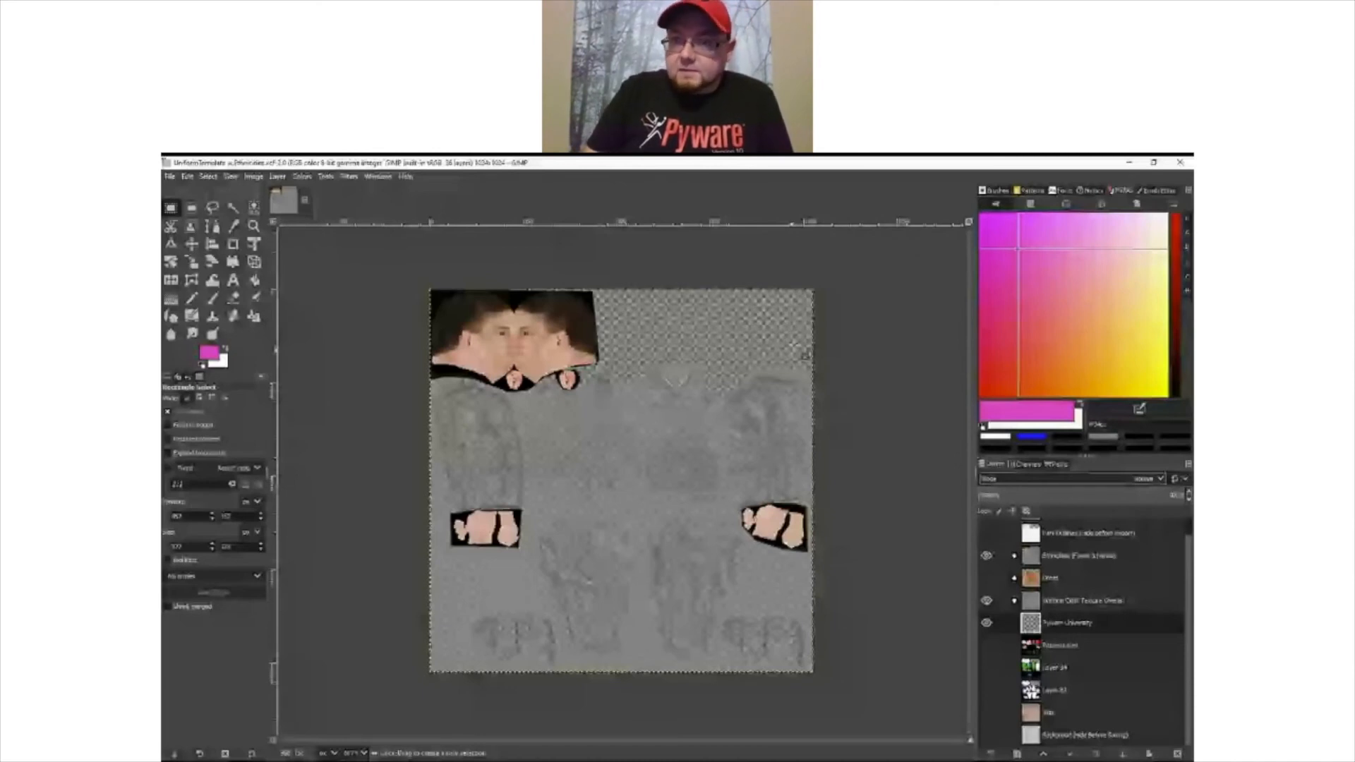
right_click(1031, 417)
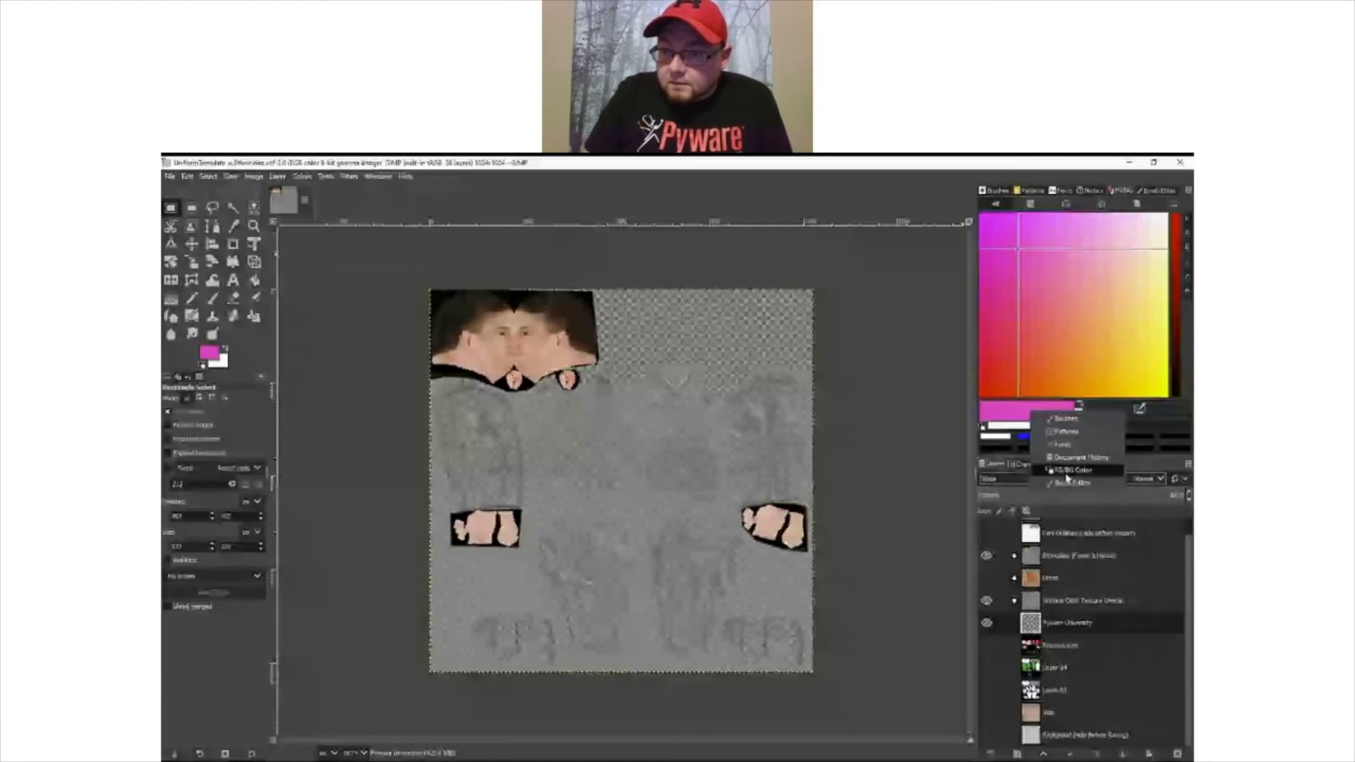
click(1067, 473)
click(1026, 209)
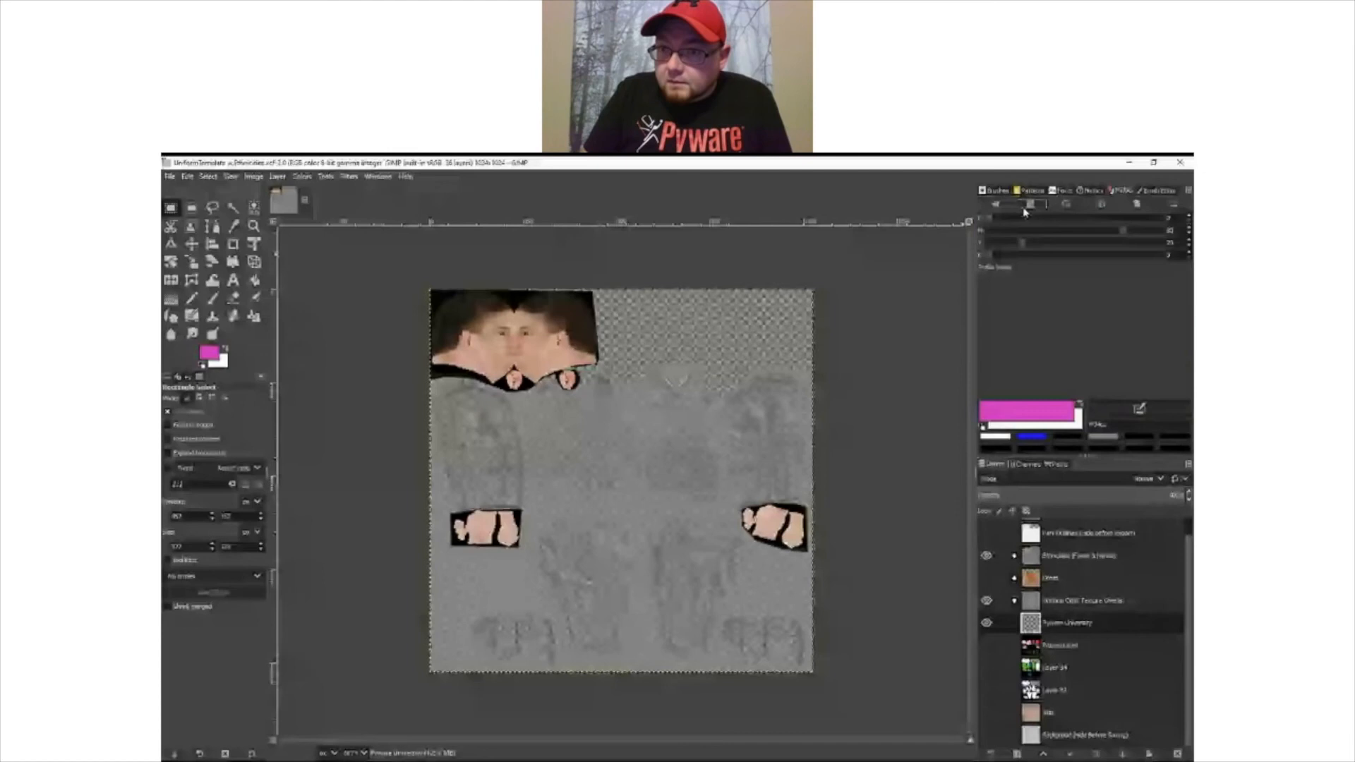
click(994, 206)
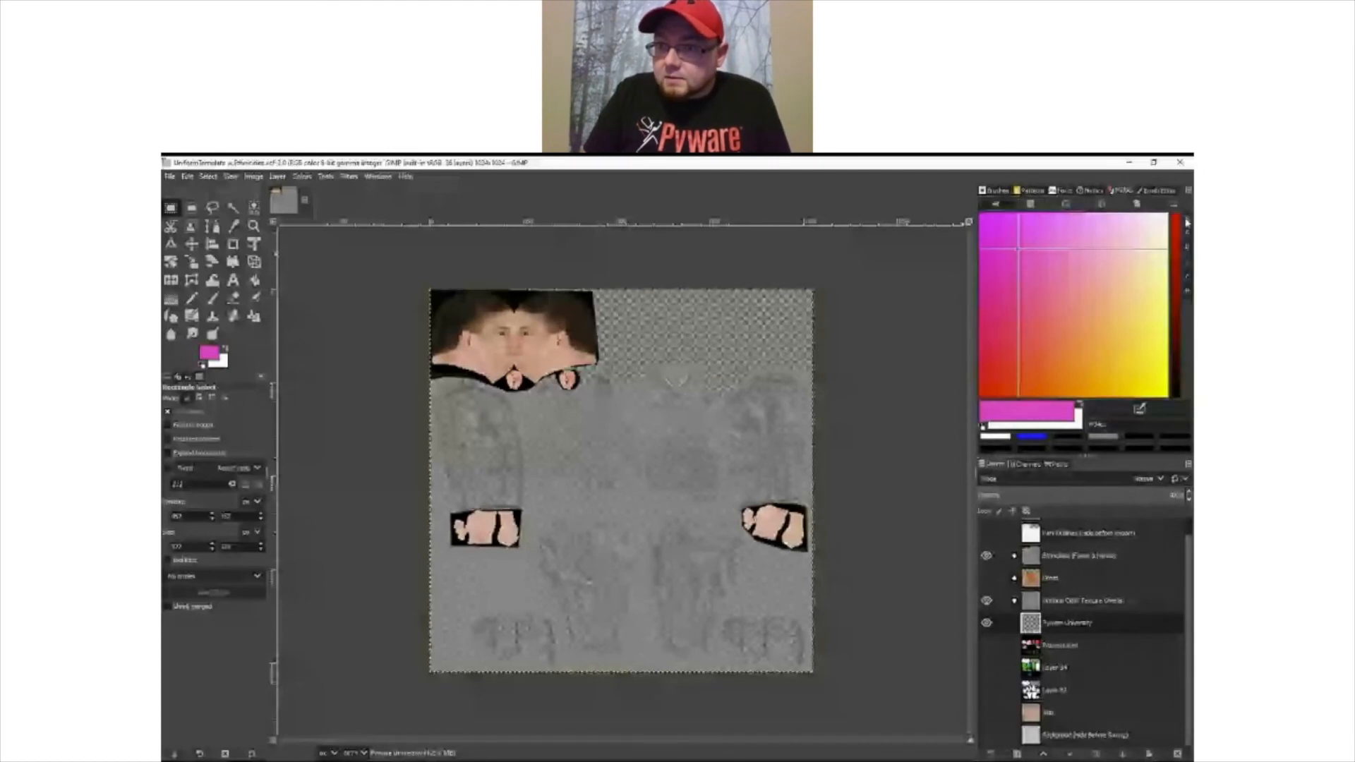
click(1188, 191)
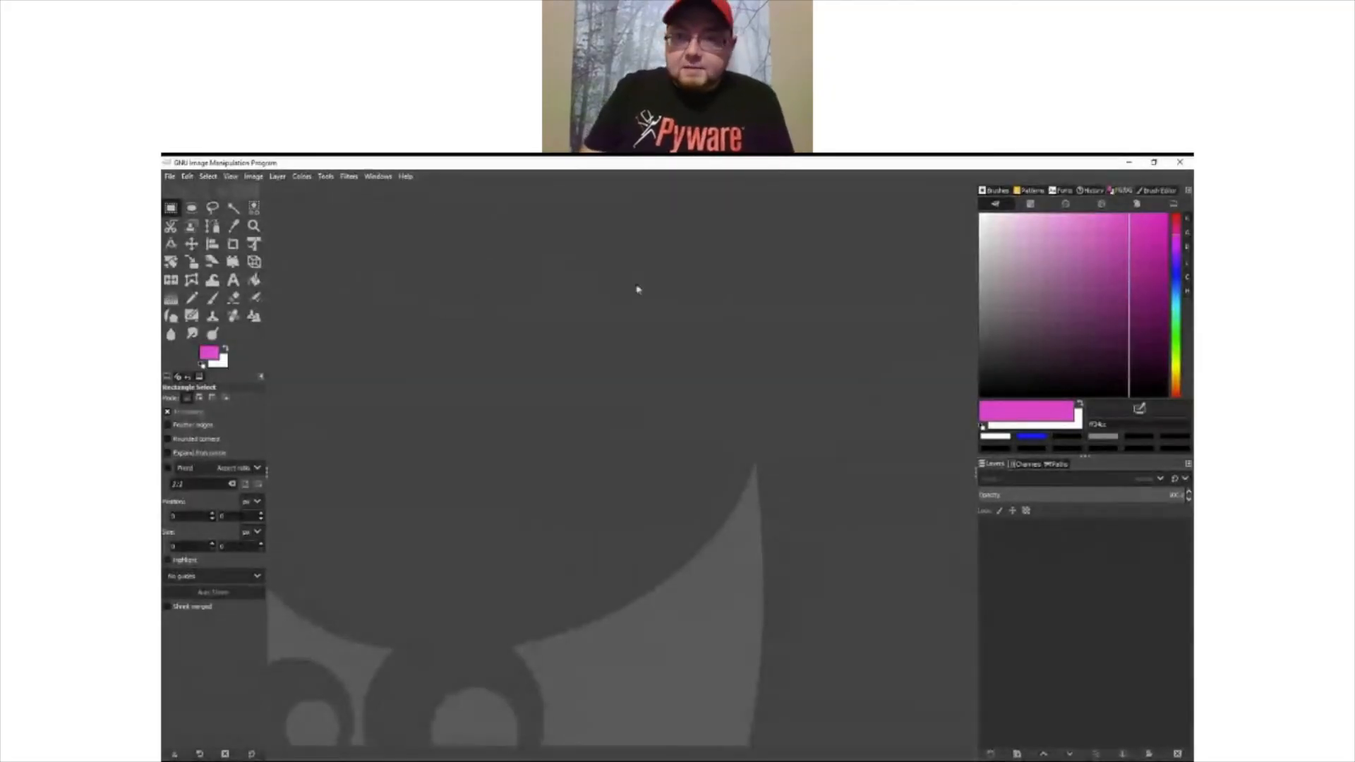
- Check the docked brushes, foreground and background colors, and paths, and return to the layers list
click(1003, 194)
click(1120, 191)
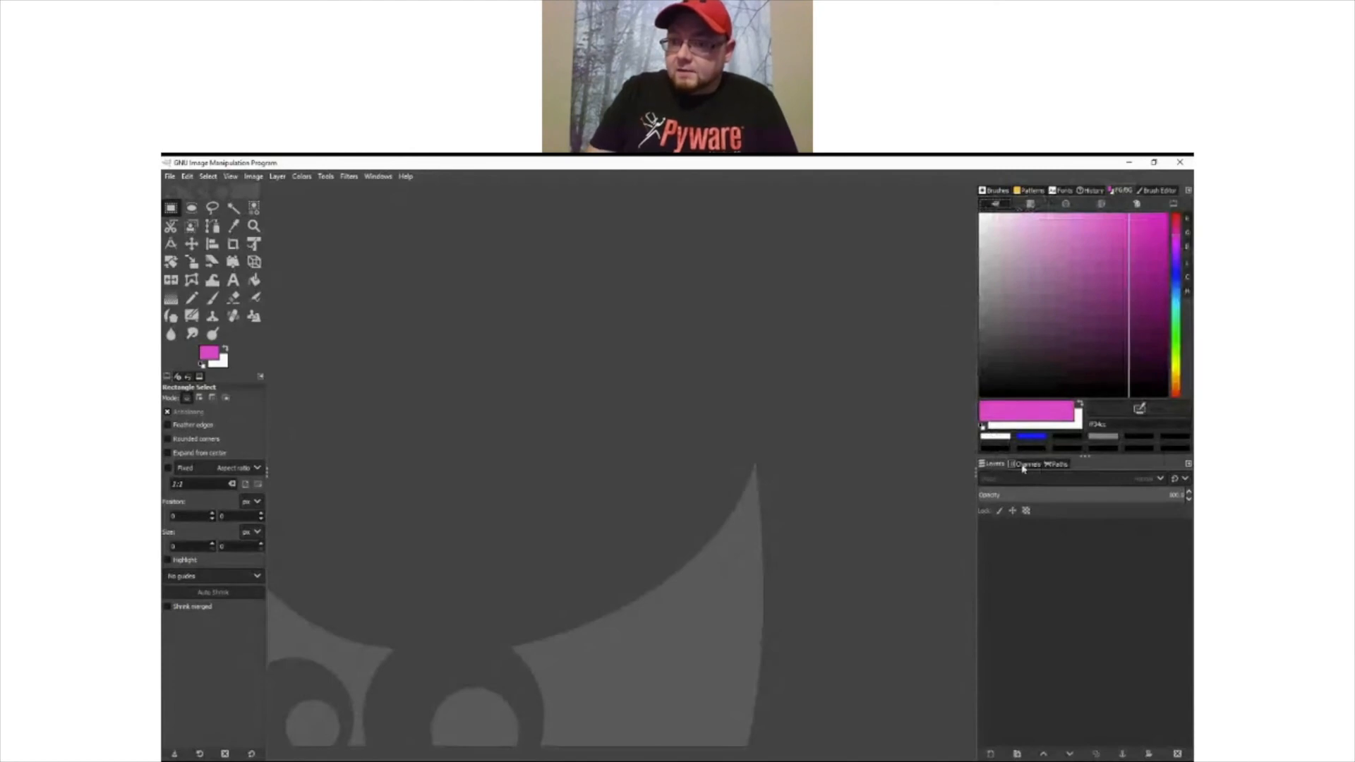
click(1054, 465)
click(991, 465)
- Open the saved uniform template image
click(169, 176)
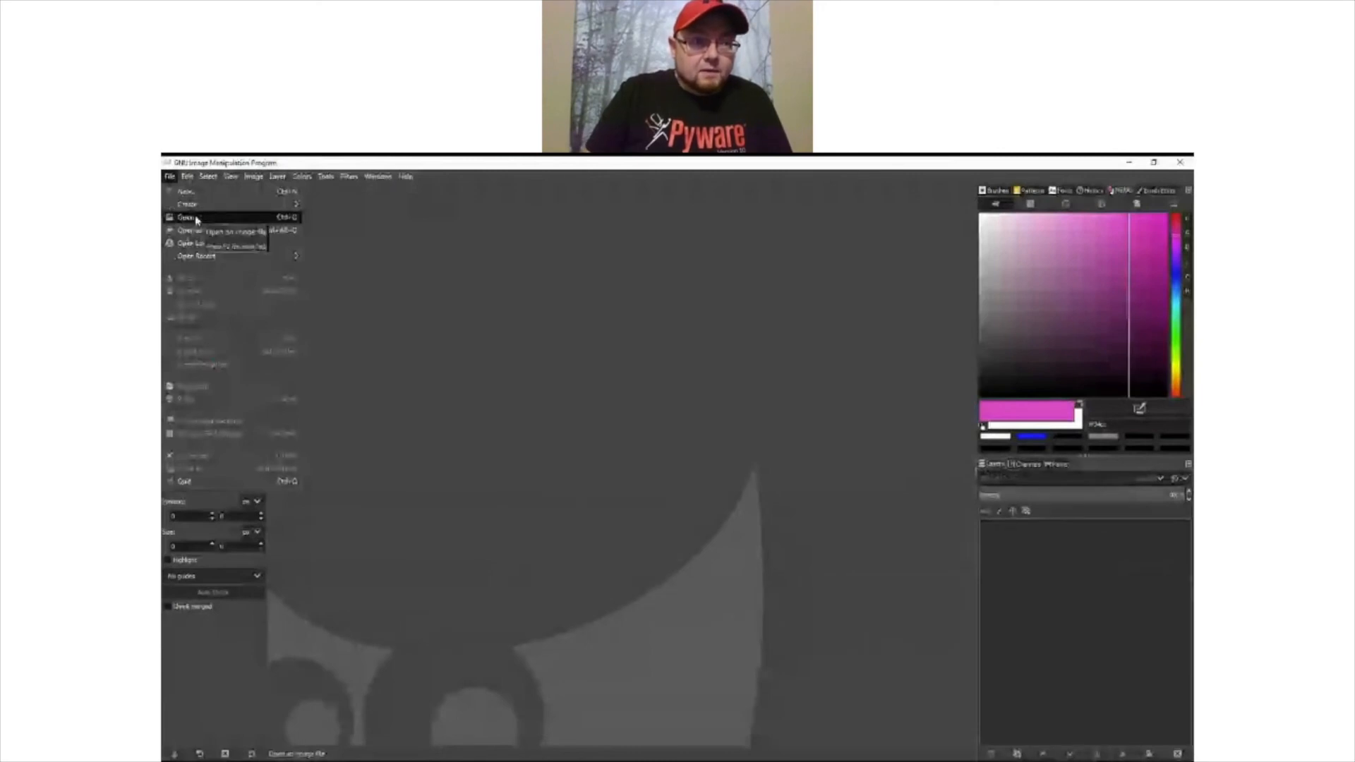
click(197, 220)
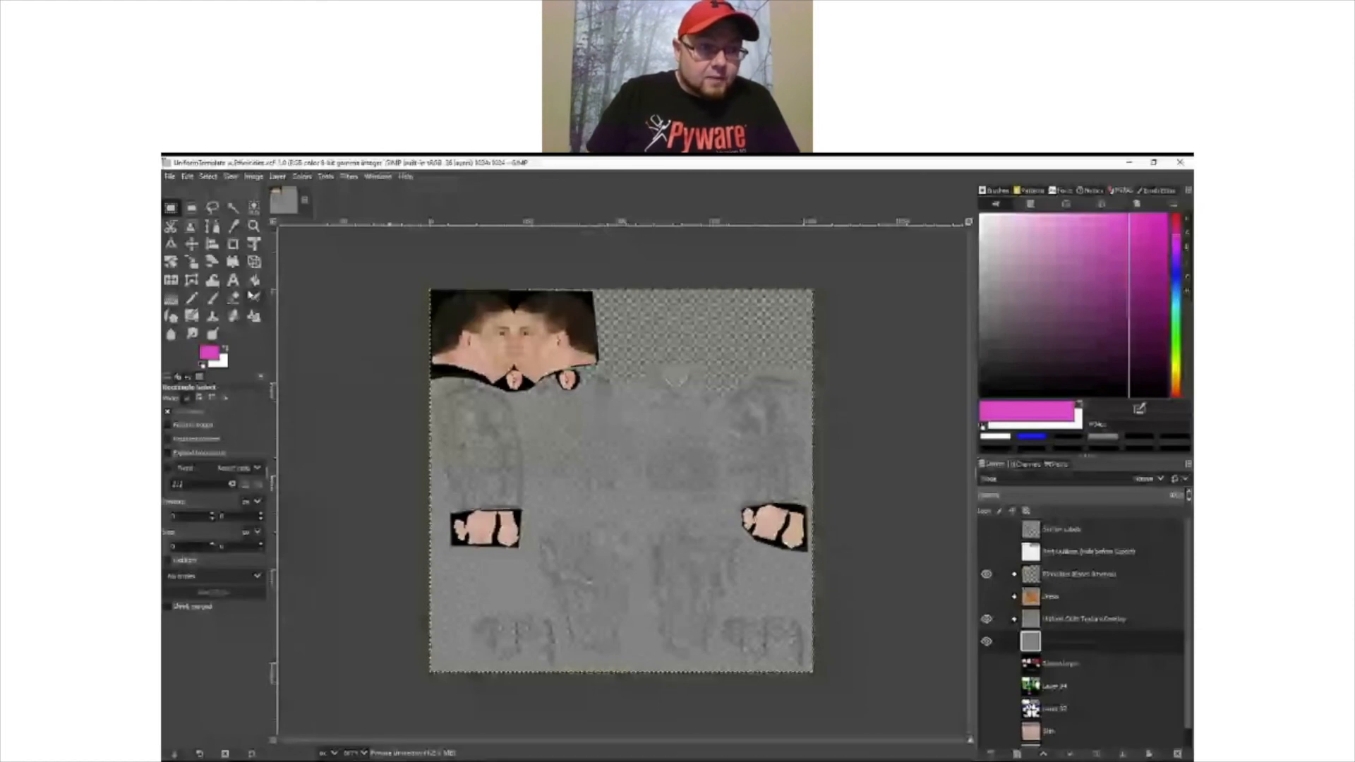
- Display the saved paths of the template for review and go back to its layer stack
key(alt+Tab)
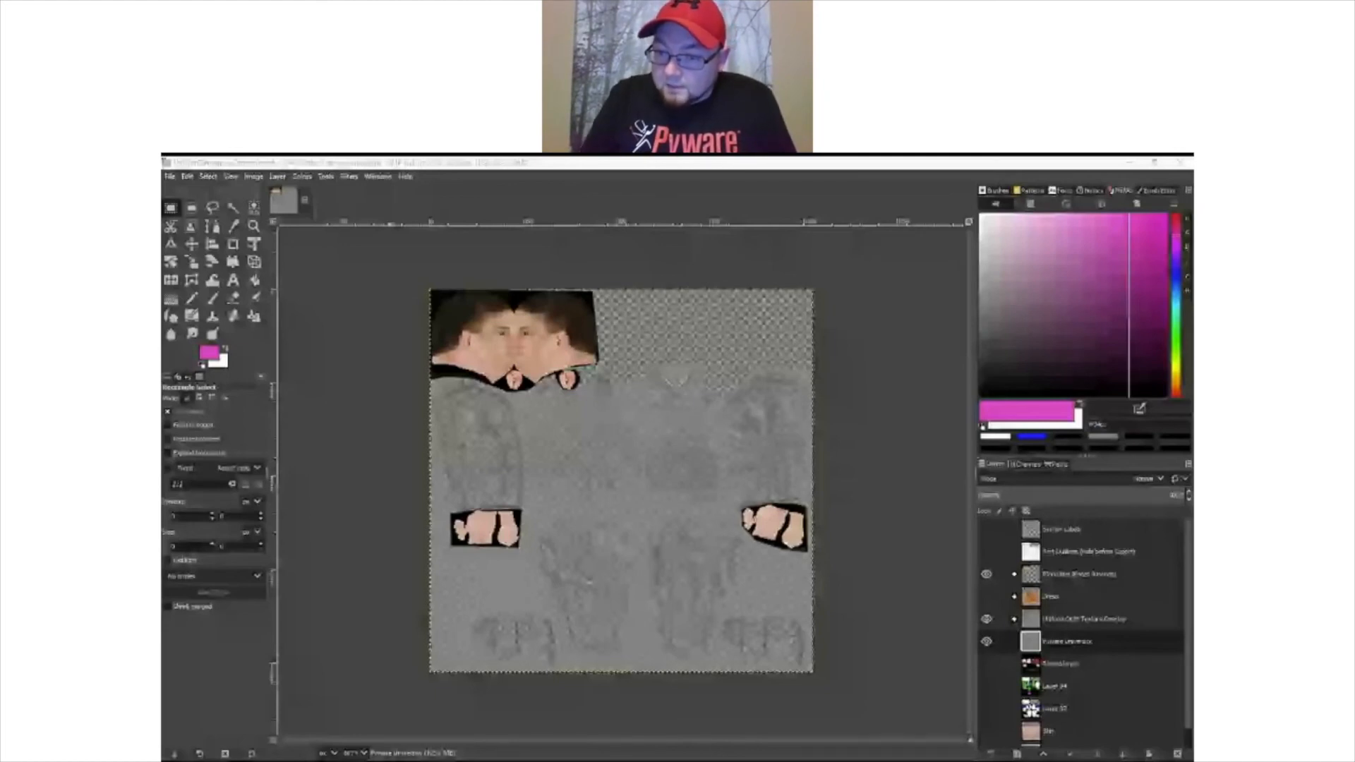
click(378, 175)
mouse_move(452, 204)
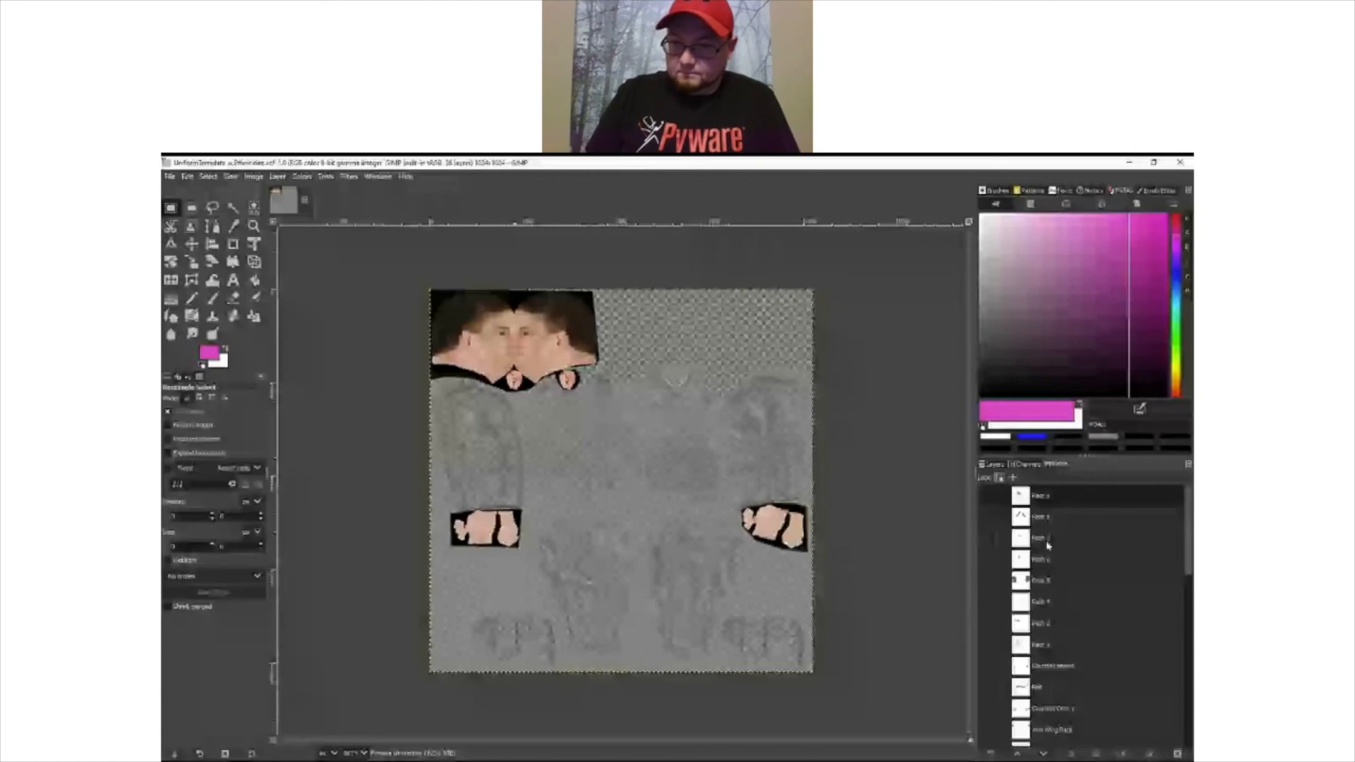
click(993, 464)
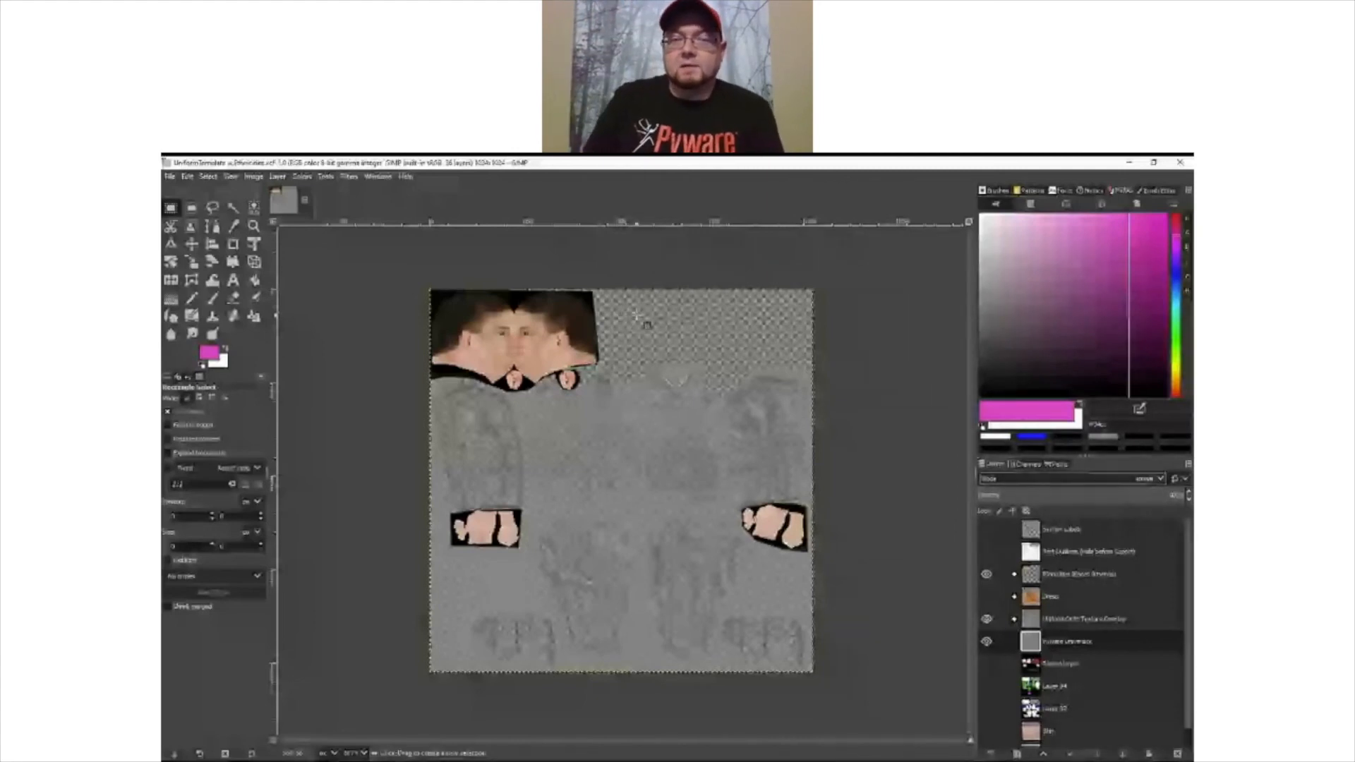
- Preview several saved paths on the template one at a time, including those covering the sleeves and the torso front
click(1057, 466)
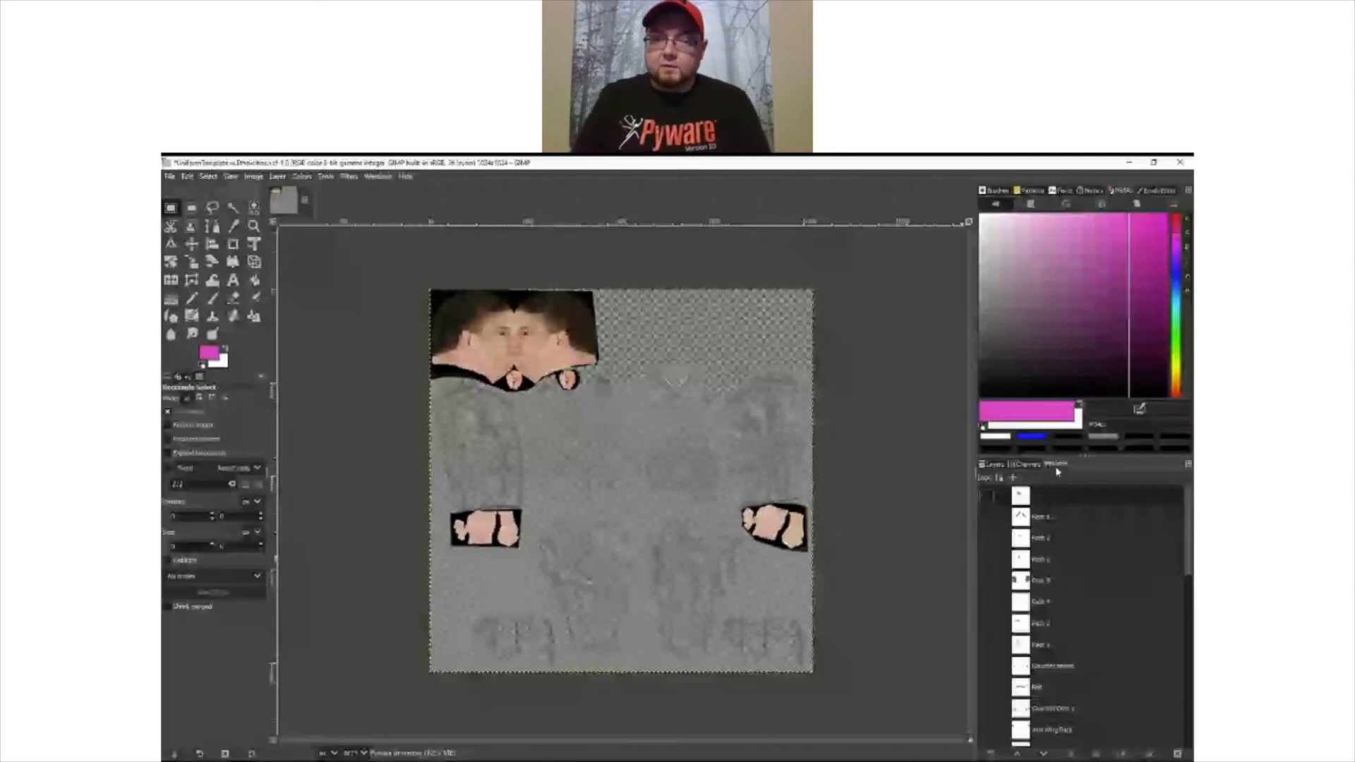
click(987, 496)
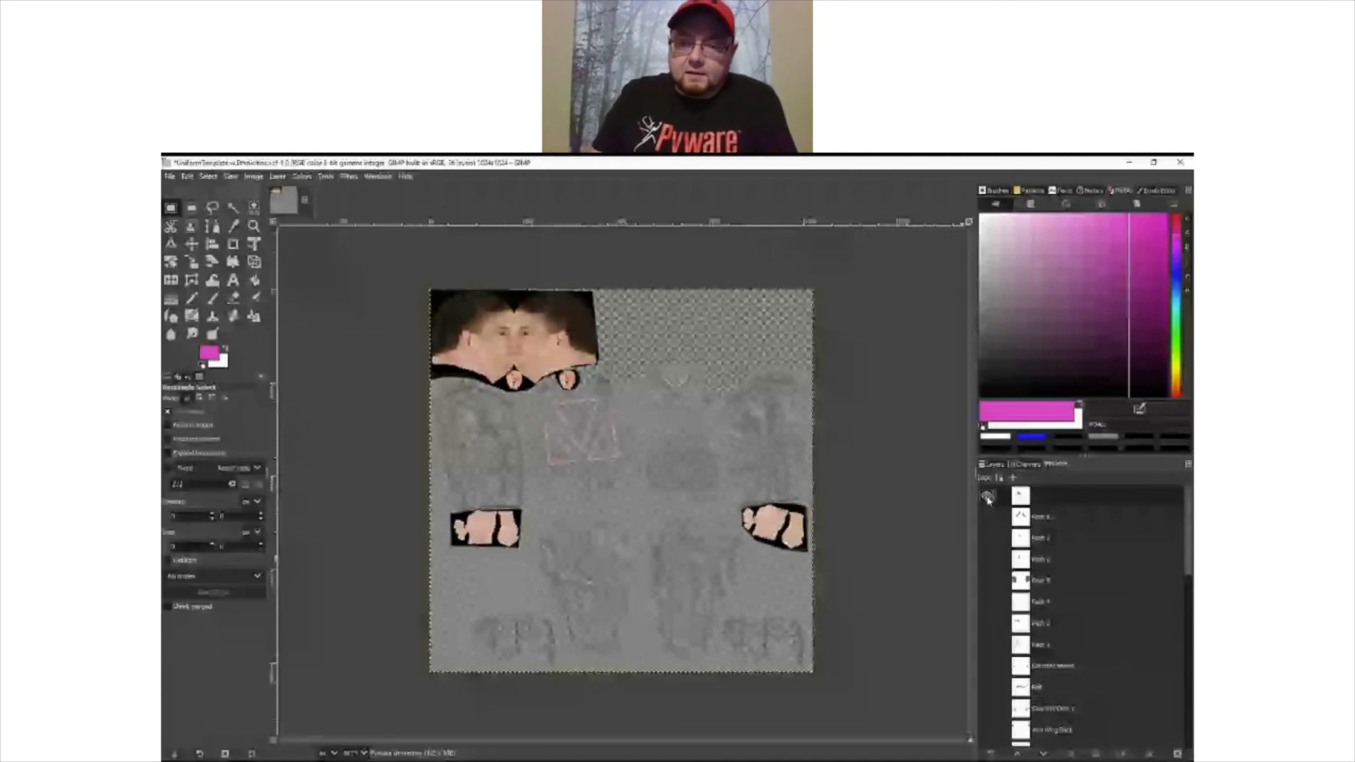
click(987, 496)
click(987, 517)
click(986, 517)
click(986, 581)
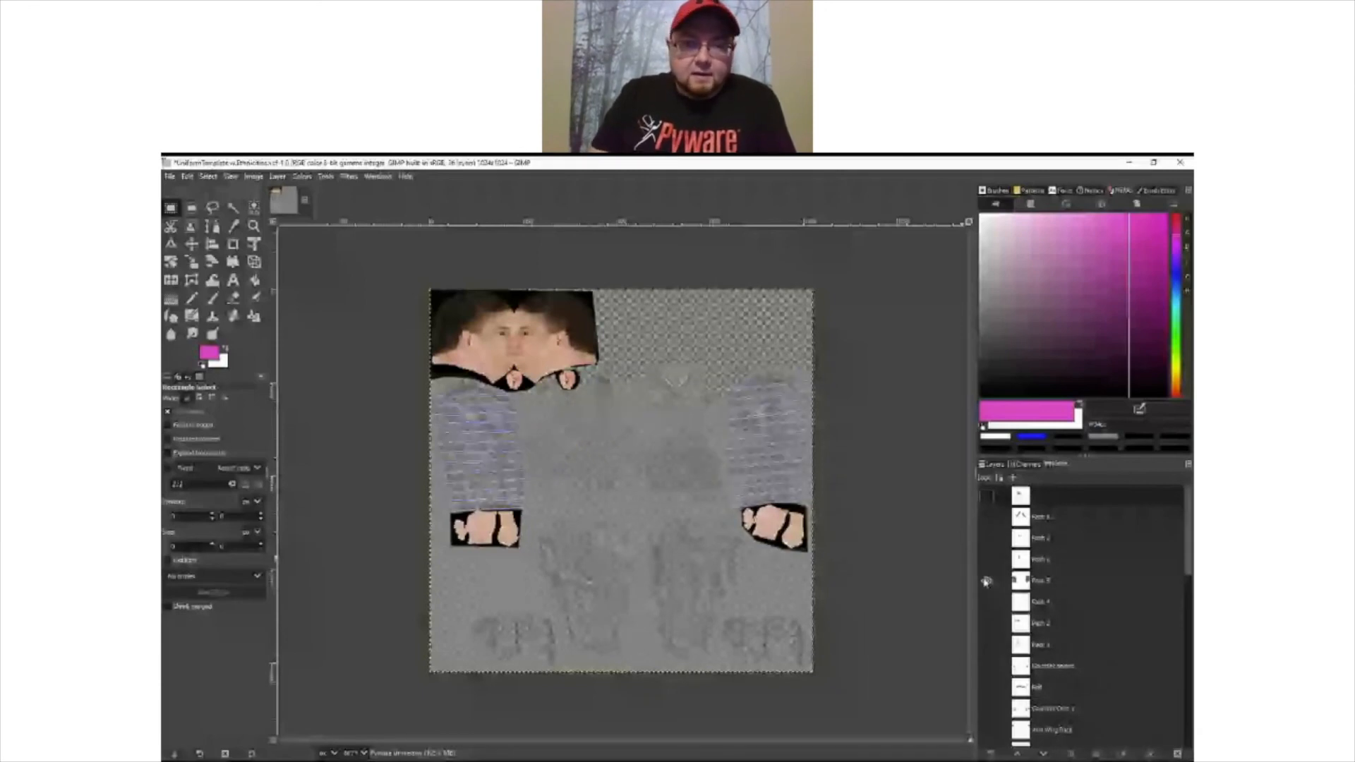
click(986, 581)
click(986, 623)
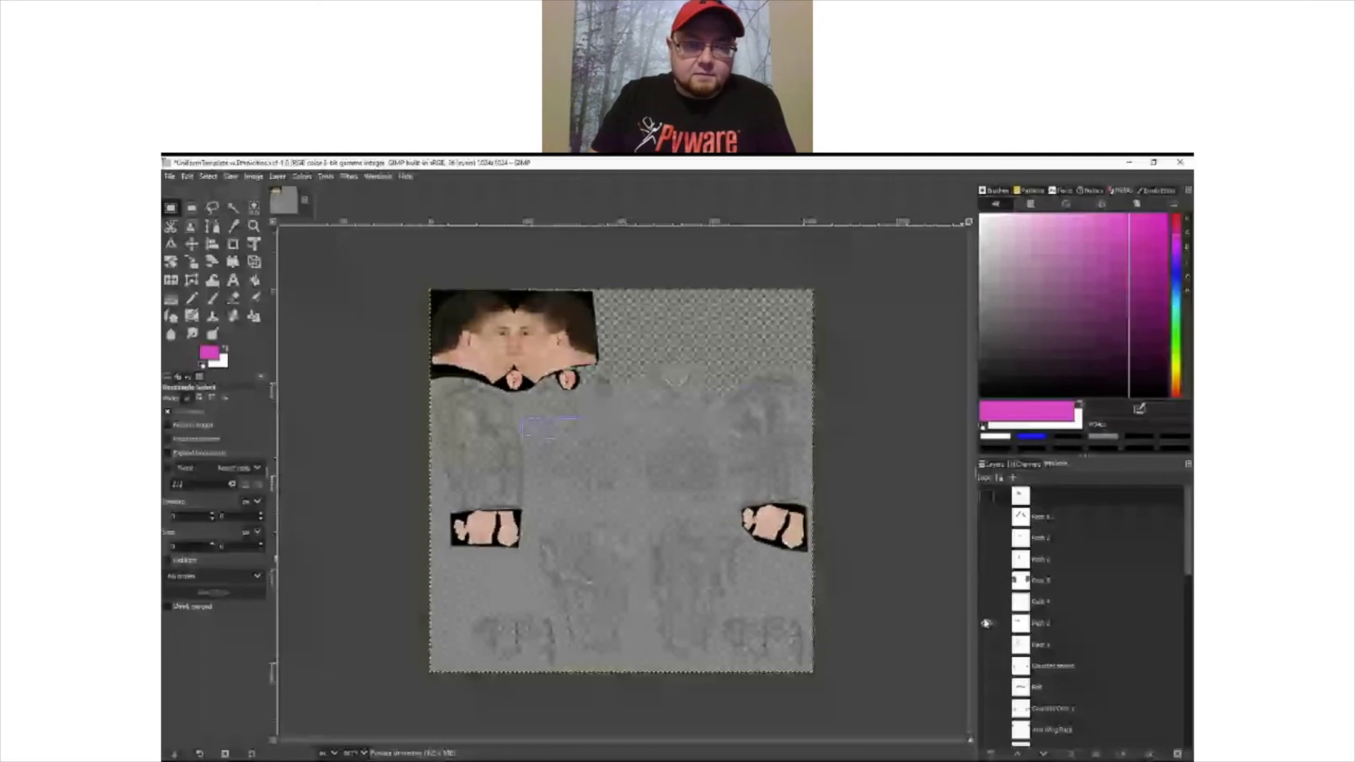
- Convert the Legs path to a selection, bucket-fill it with black on the Pyware University layer, and clear the selection
scroll(1041, 654, down, 5)
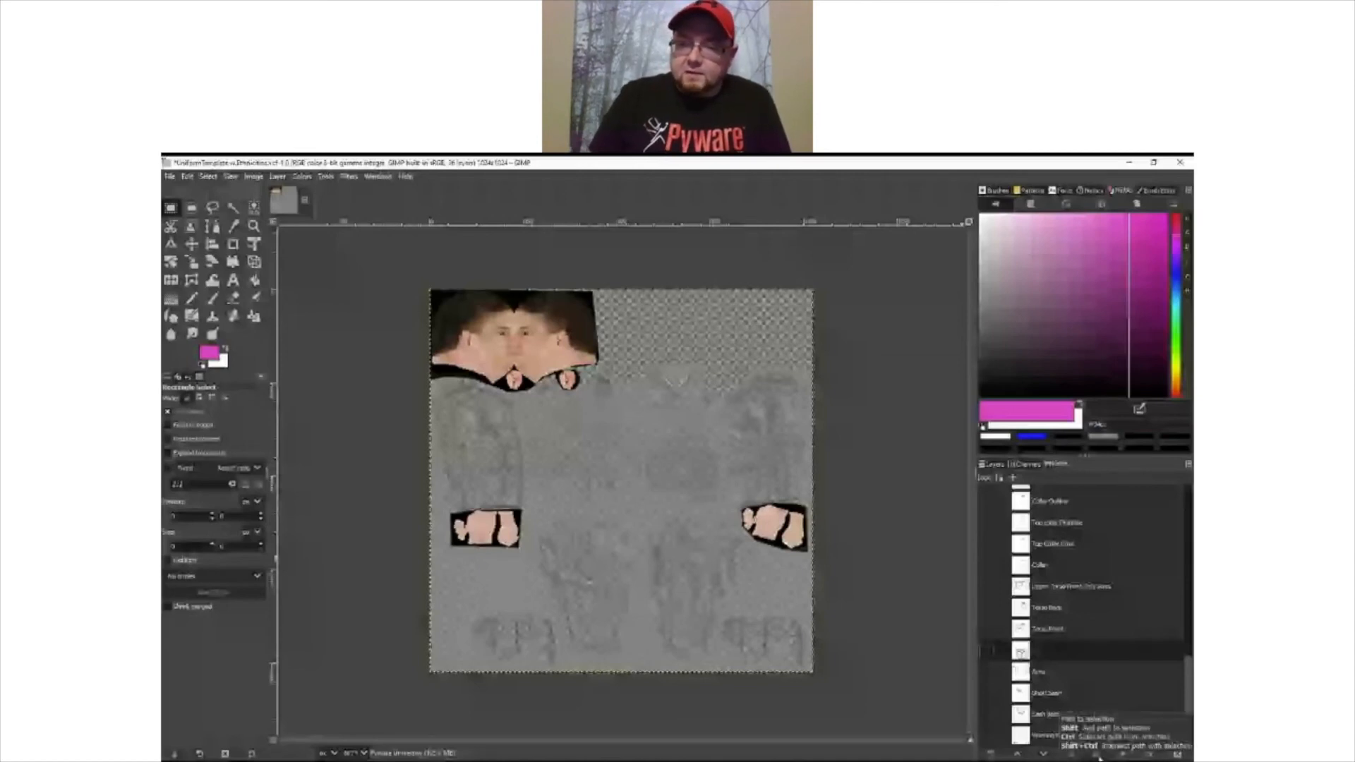
click(1099, 756)
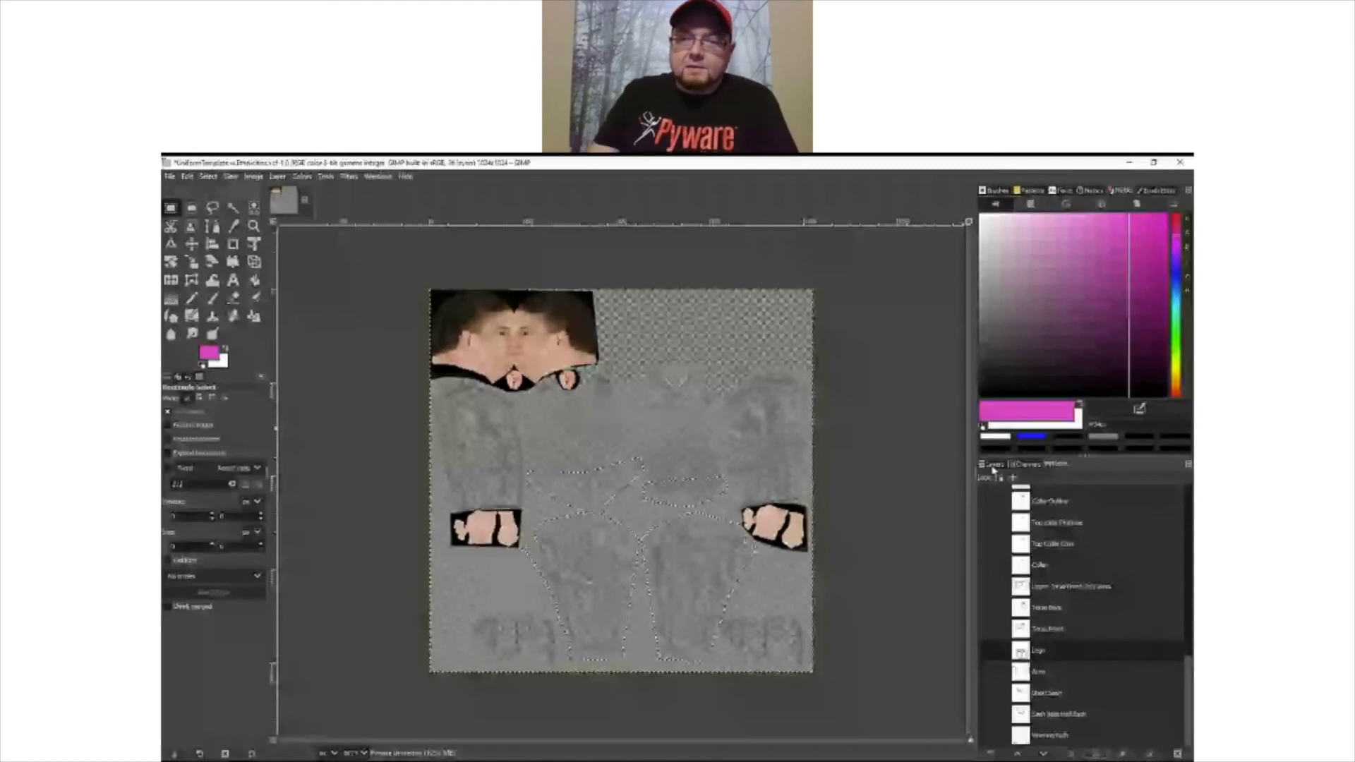
click(993, 465)
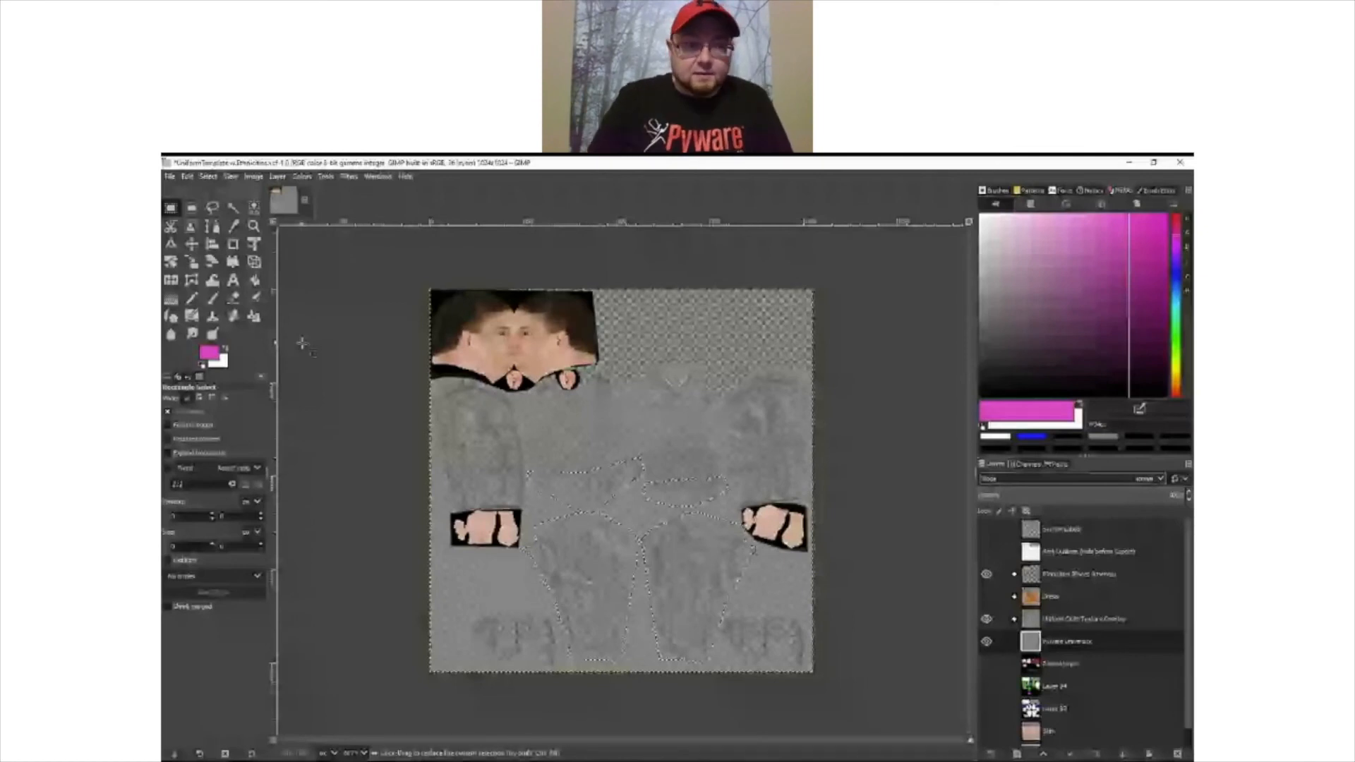
click(255, 282)
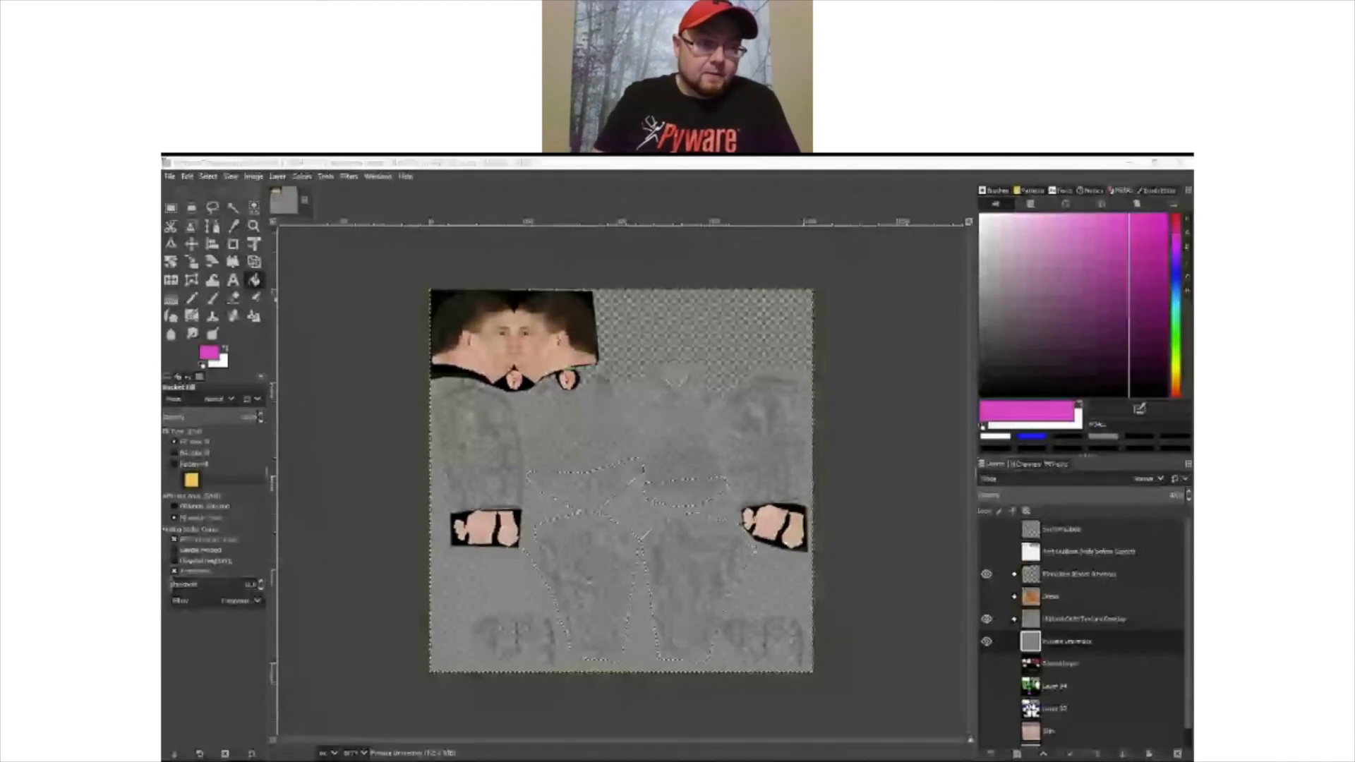
key(d)
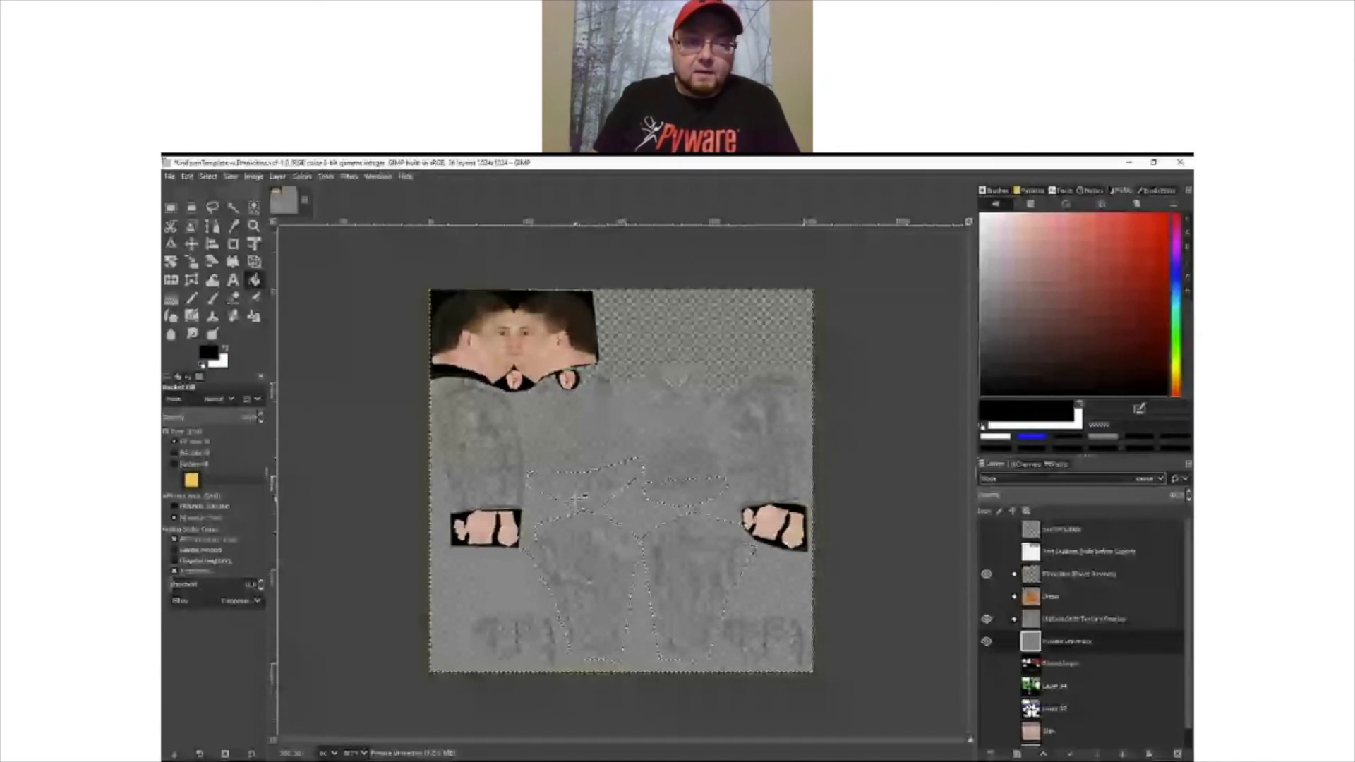
click(593, 484)
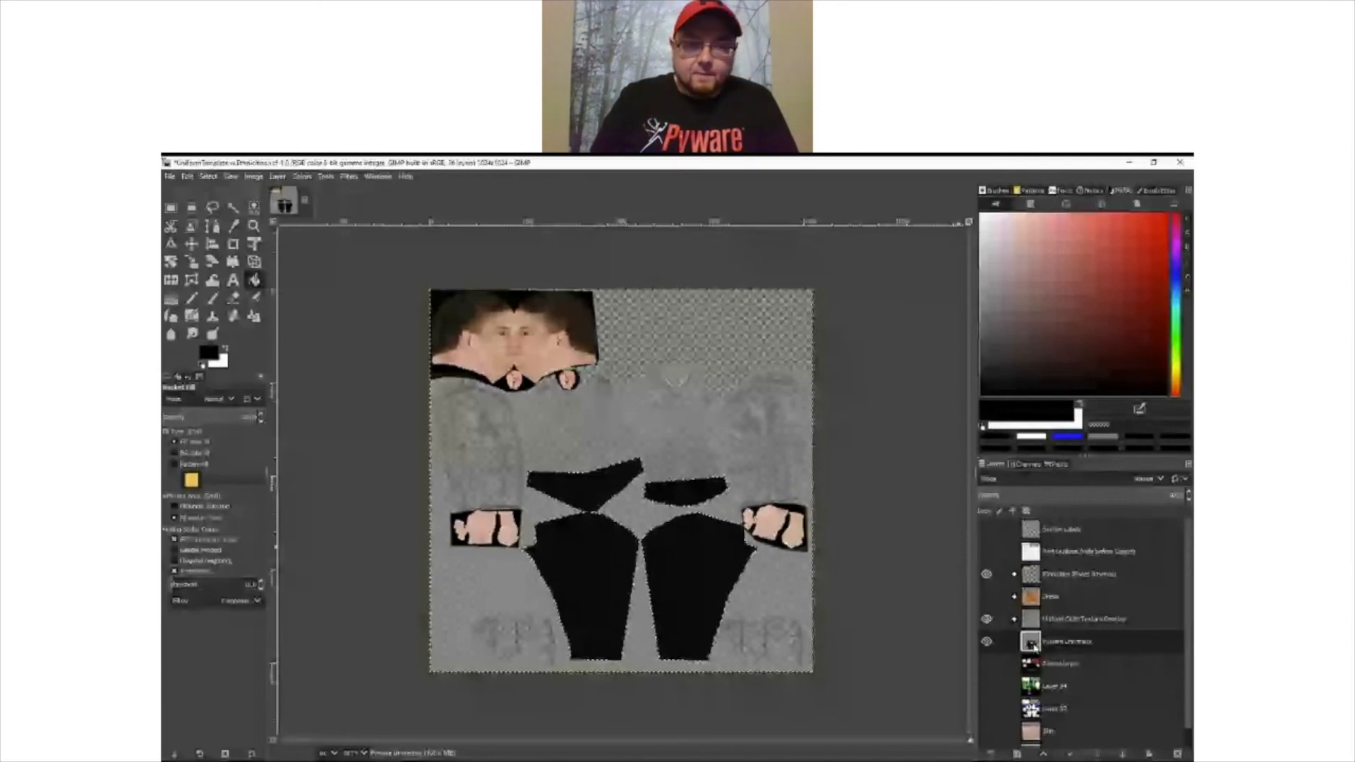
click(208, 177)
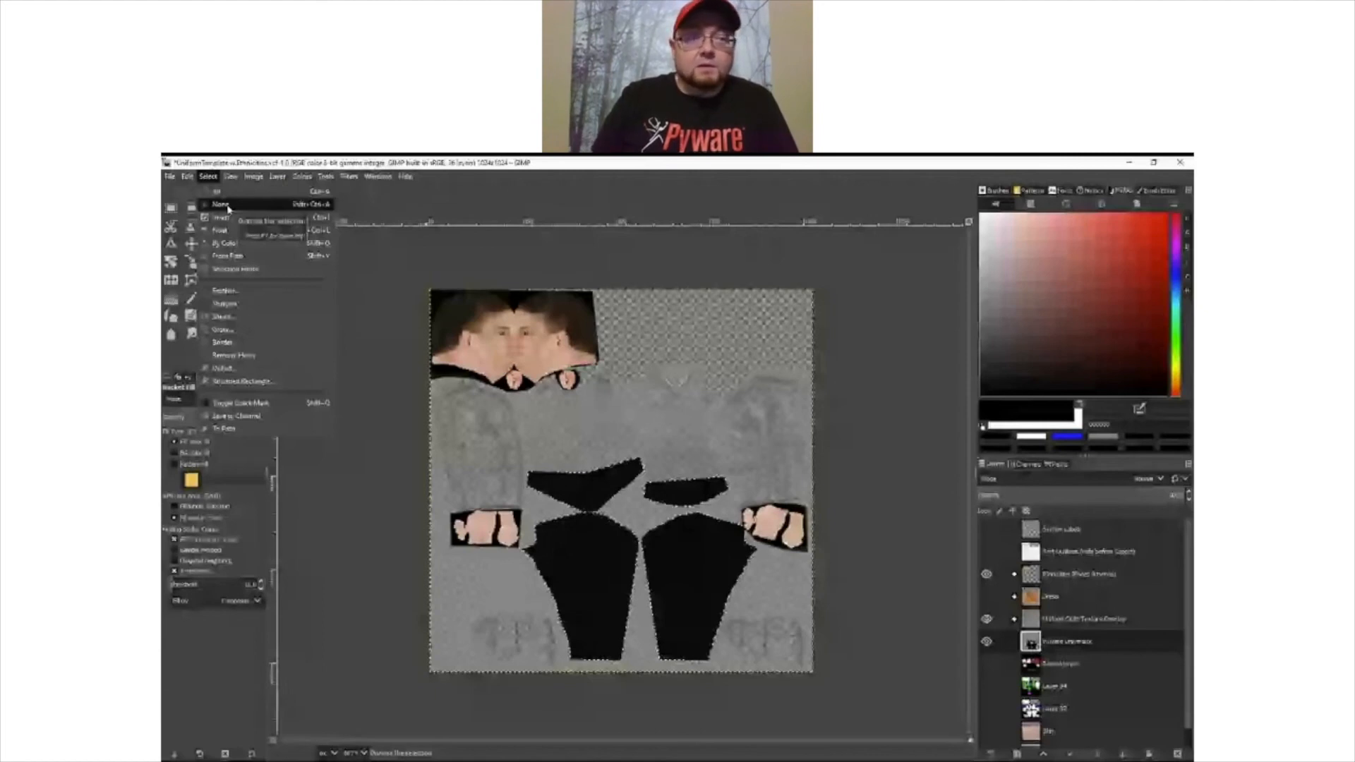
click(228, 207)
- Select the upper torso front and arms area from its saved path and bucket-fill it with red
click(1059, 464)
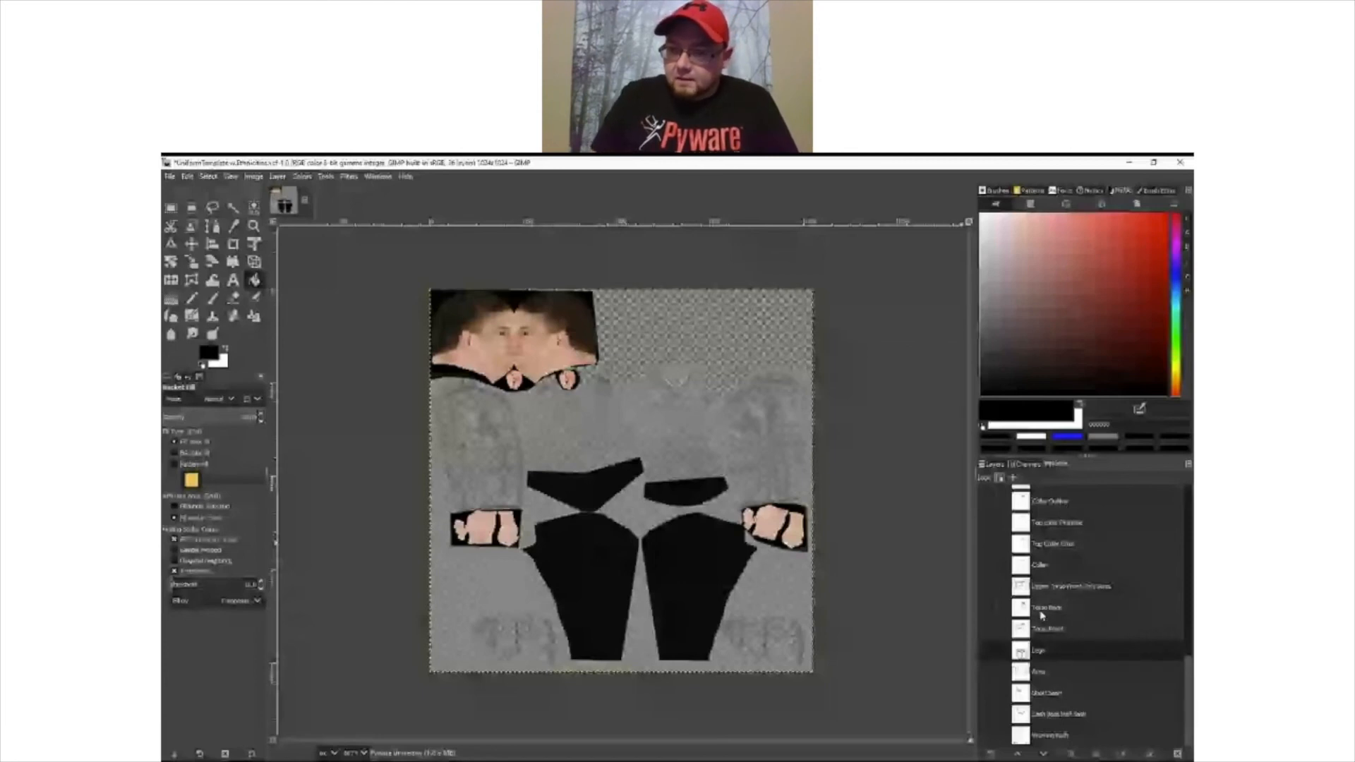
click(1053, 589)
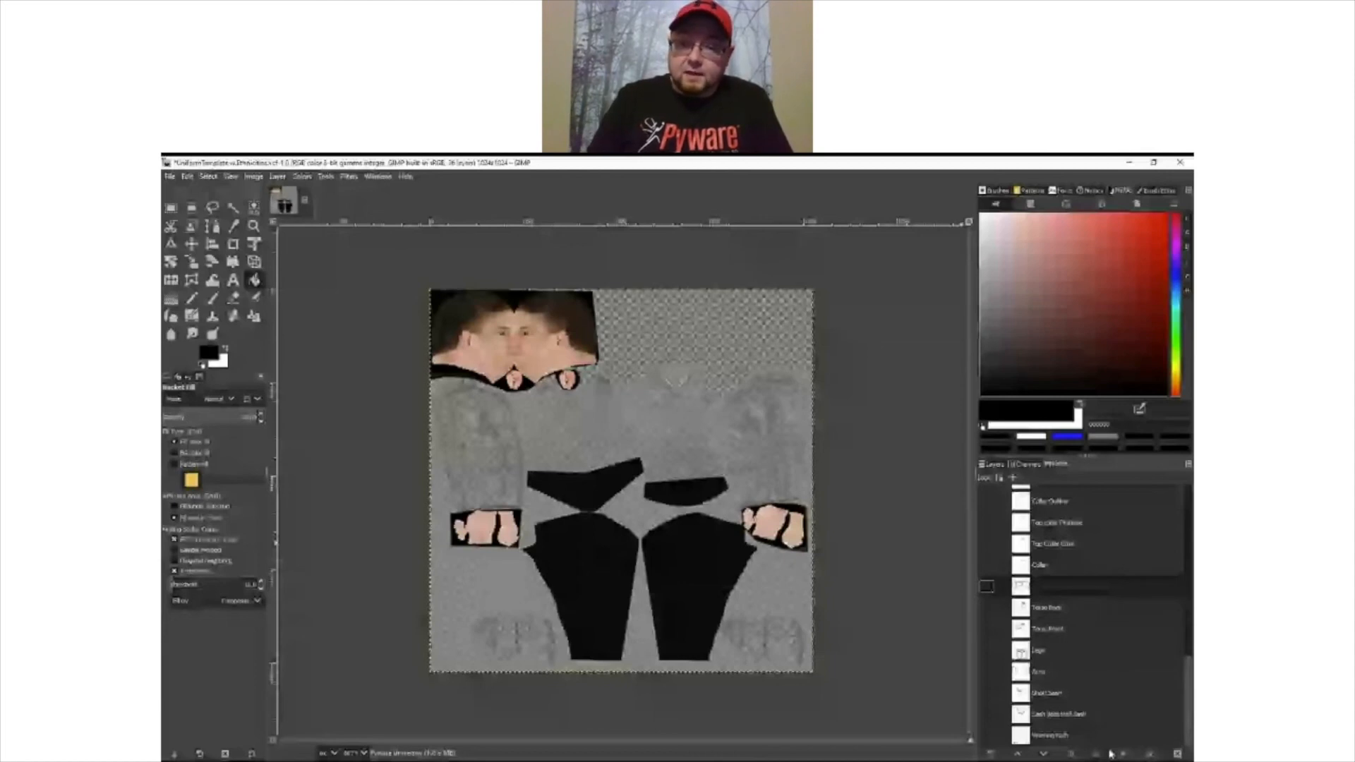
click(217, 358)
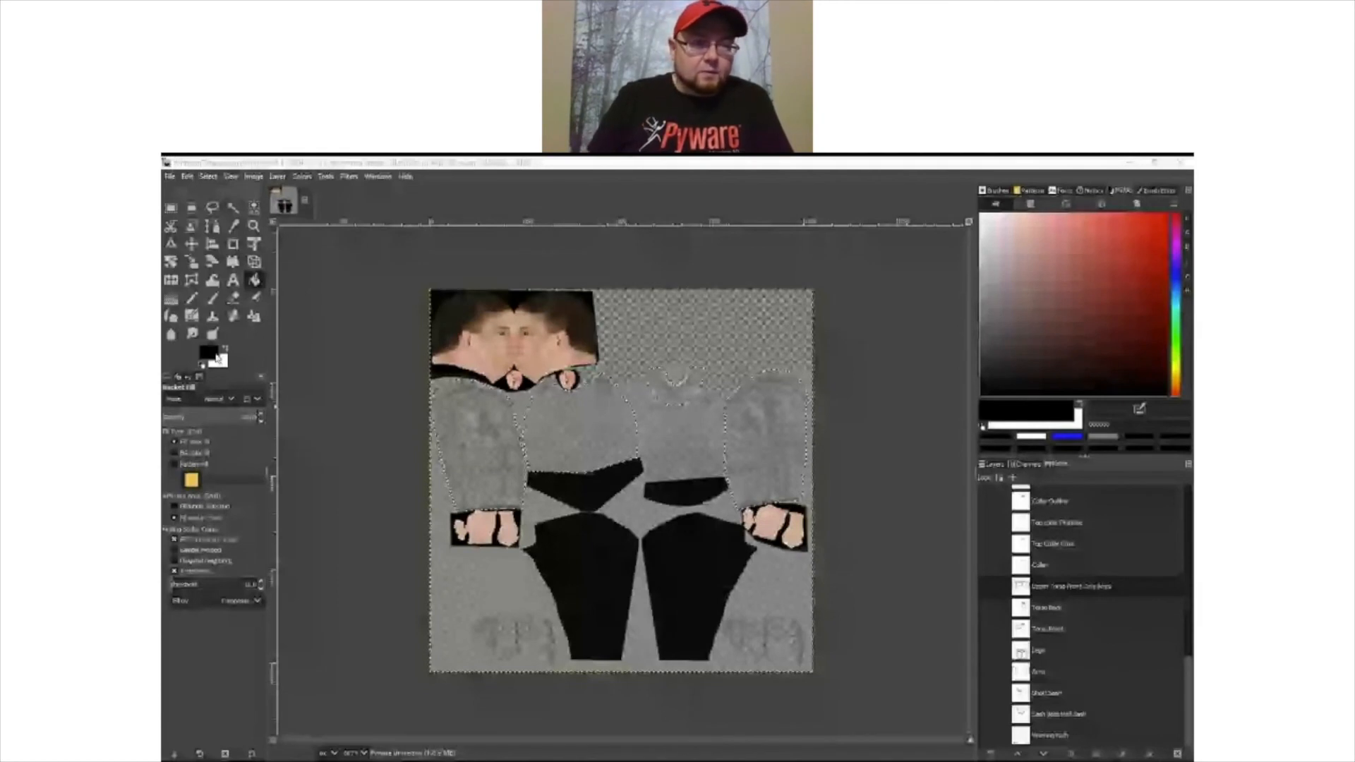
text(red)
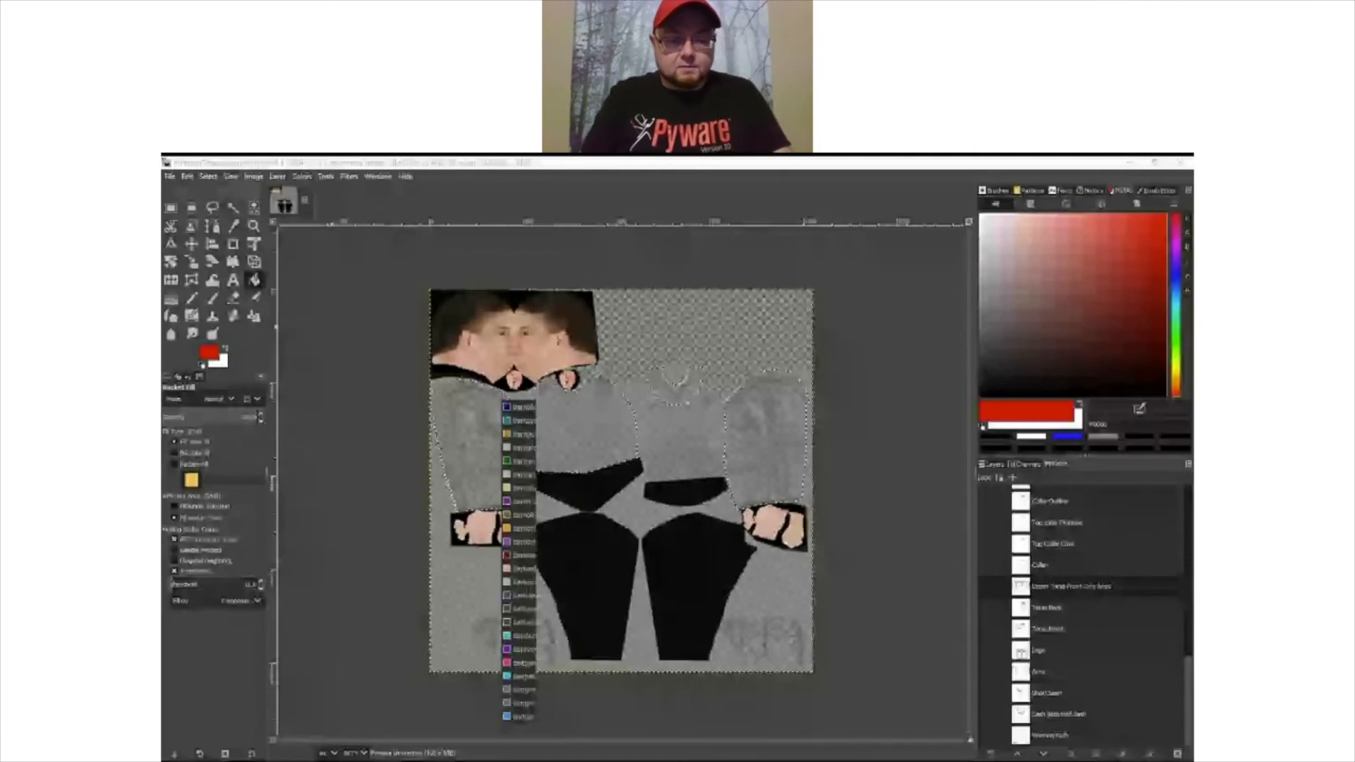
key(Return)
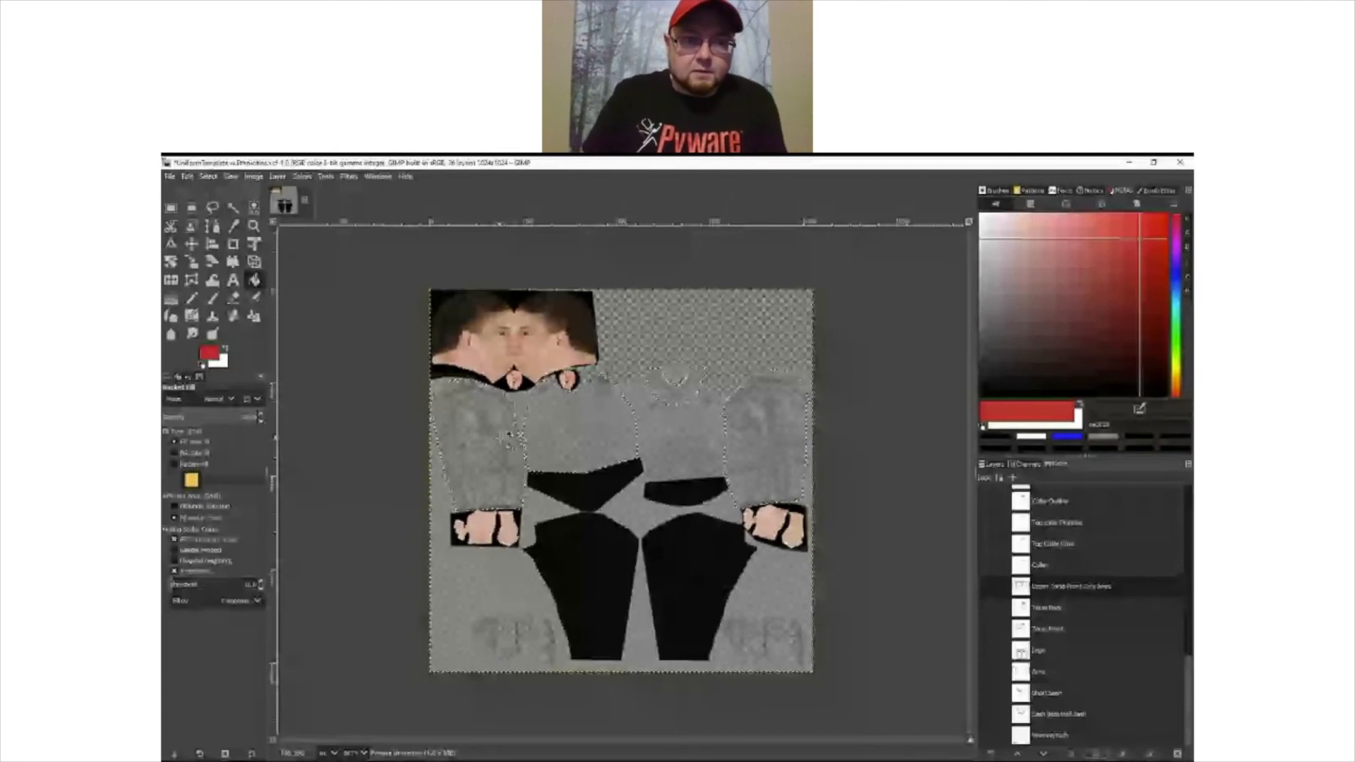
click(503, 438)
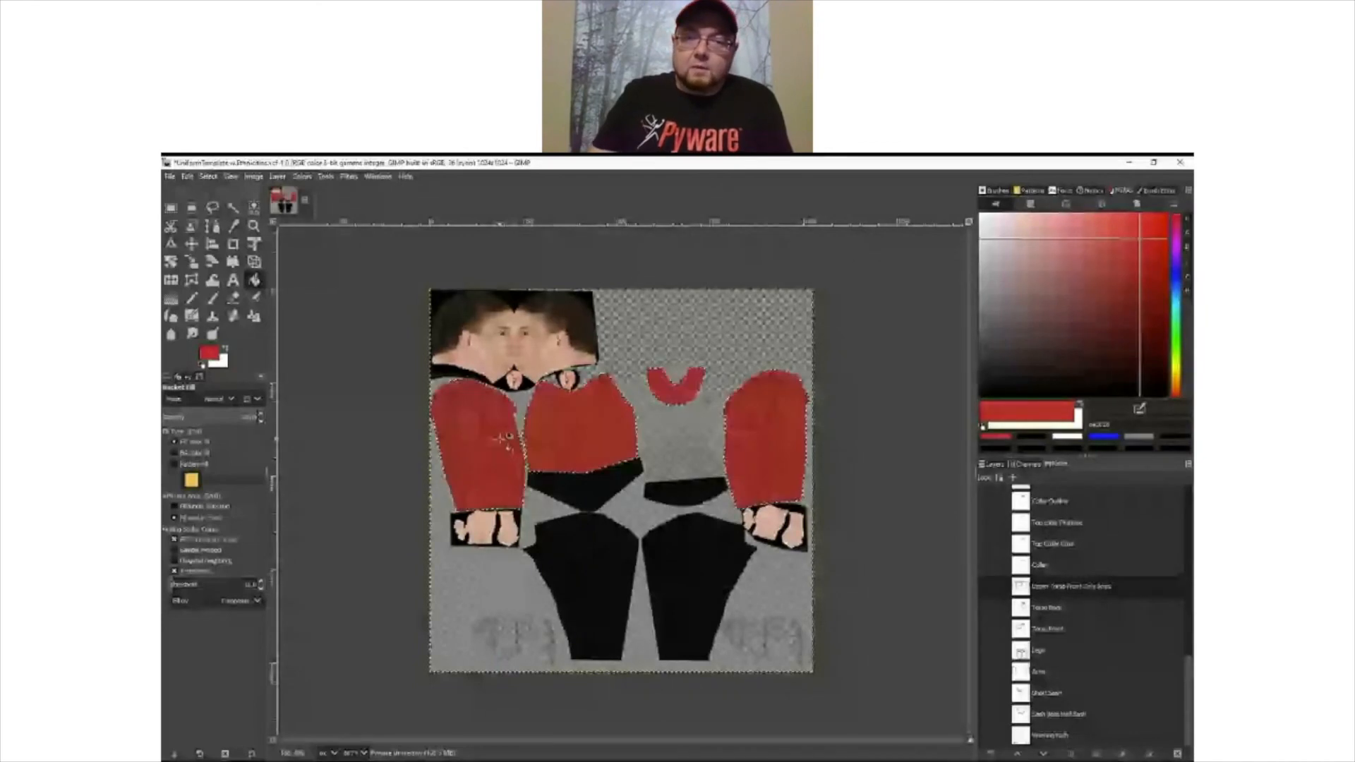
- Select the Torso Back path's area and bucket-fill the back panel and both shoulder pieces with white
click(1047, 607)
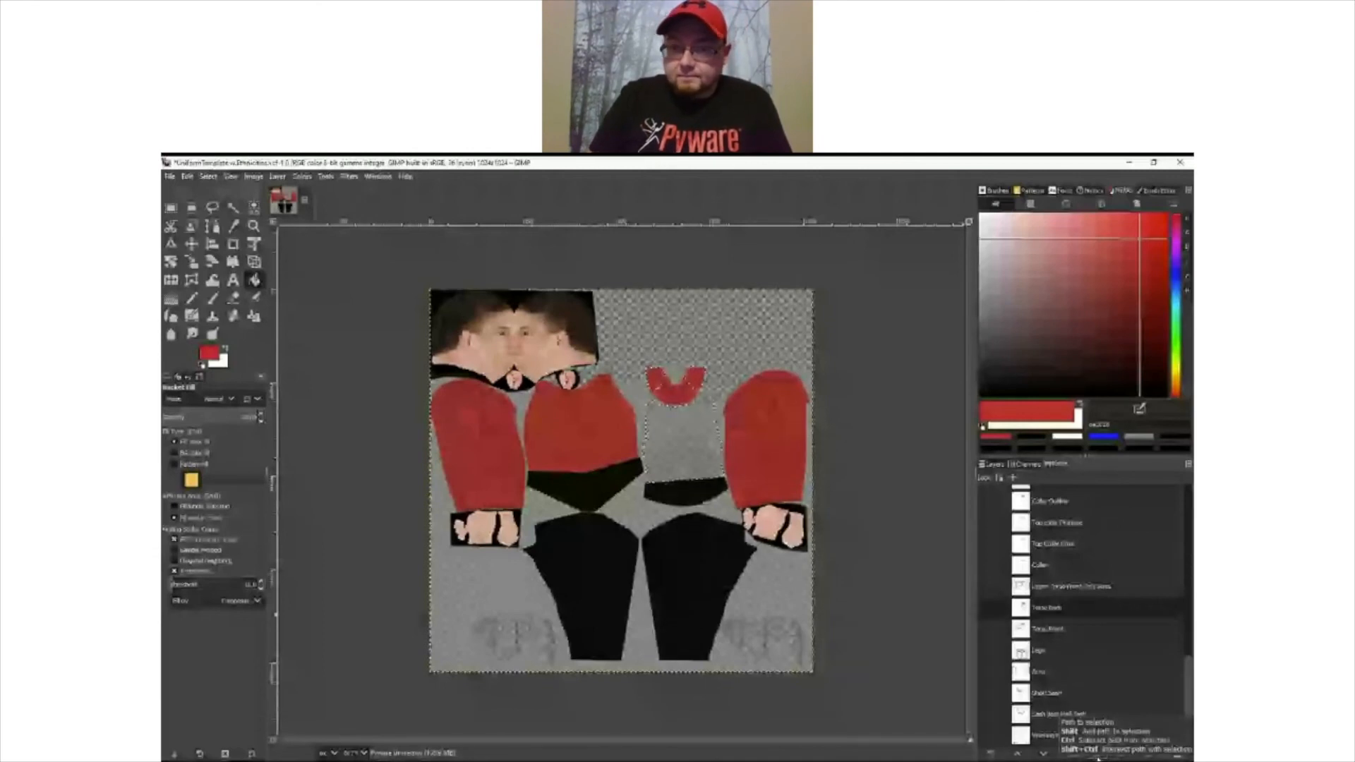
key(x)
click(683, 441)
click(655, 378)
click(695, 374)
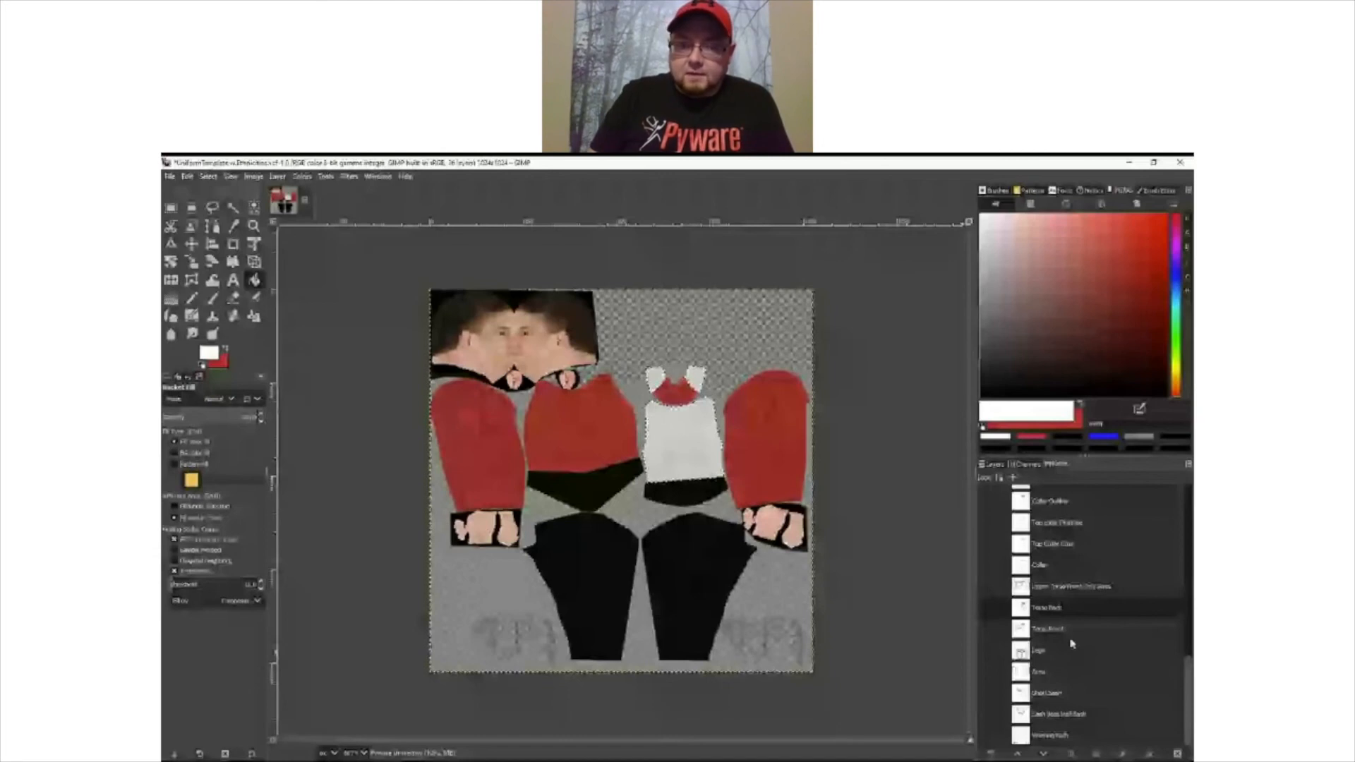
- Convert the Feet path to a selection and bucket-fill the shoe pieces with black
scroll(1051, 586, up, 3)
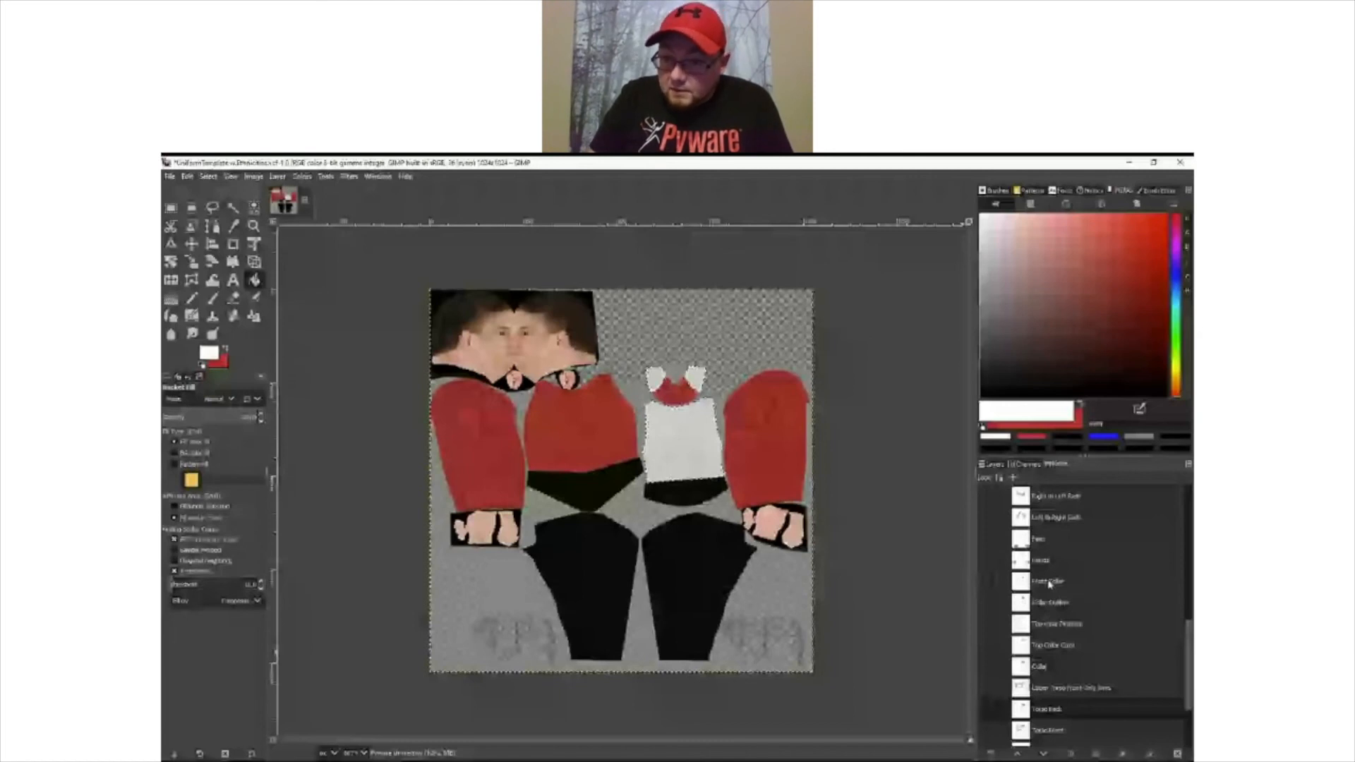
scroll(1044, 572, up, 1)
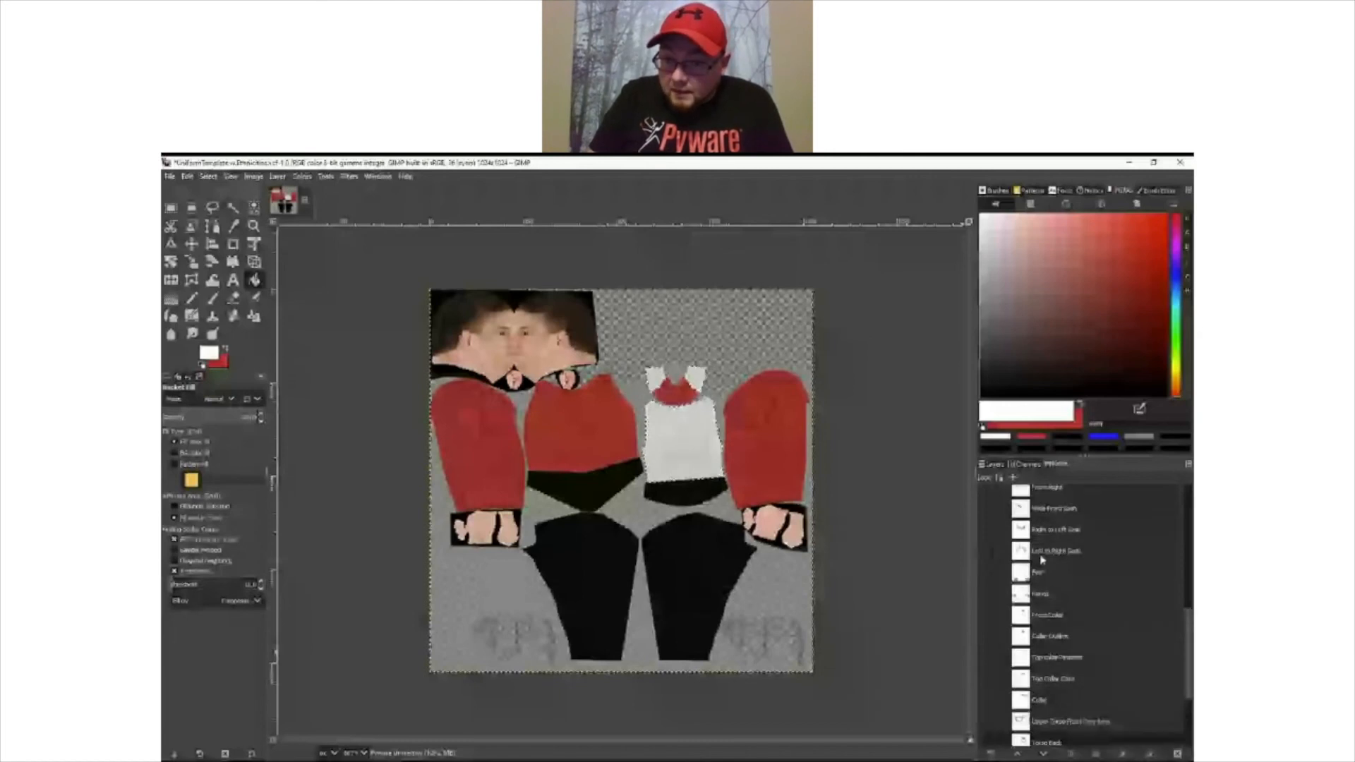
click(1041, 562)
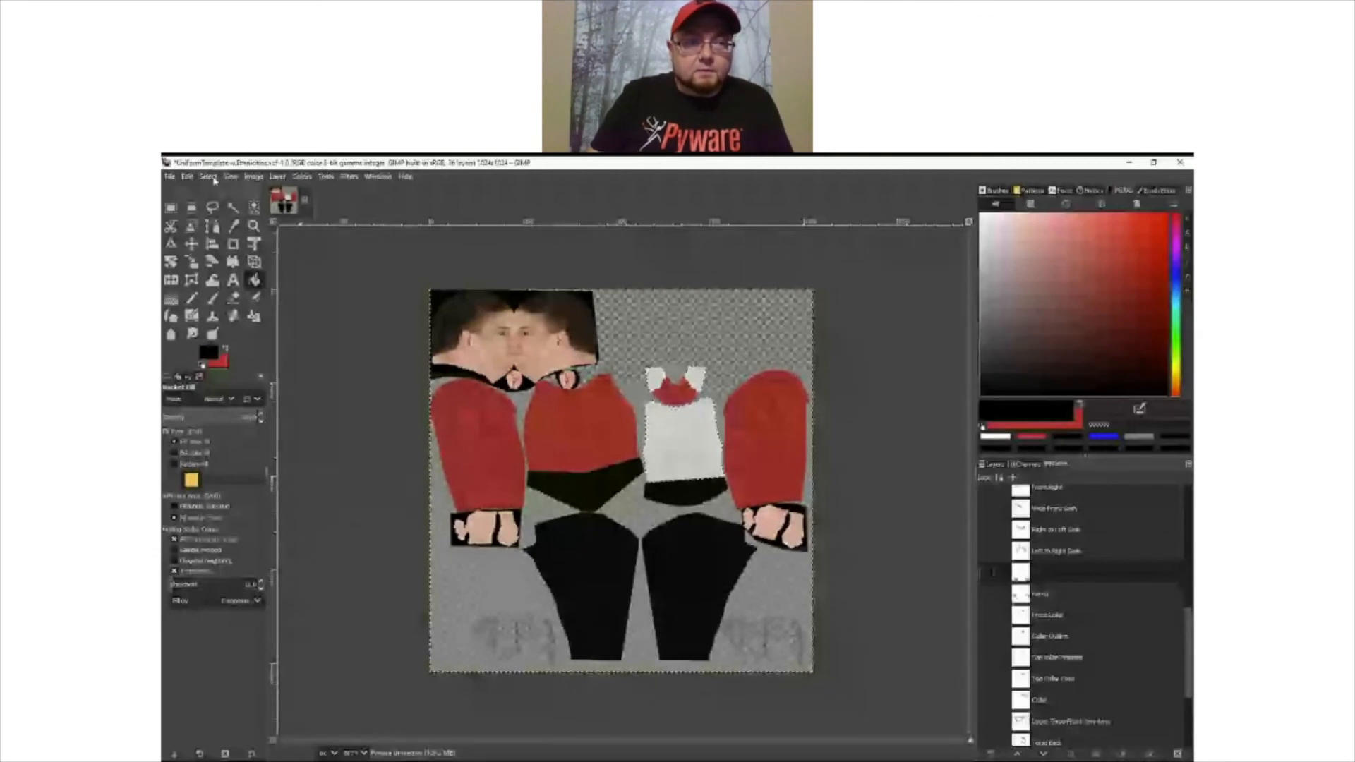
click(1097, 756)
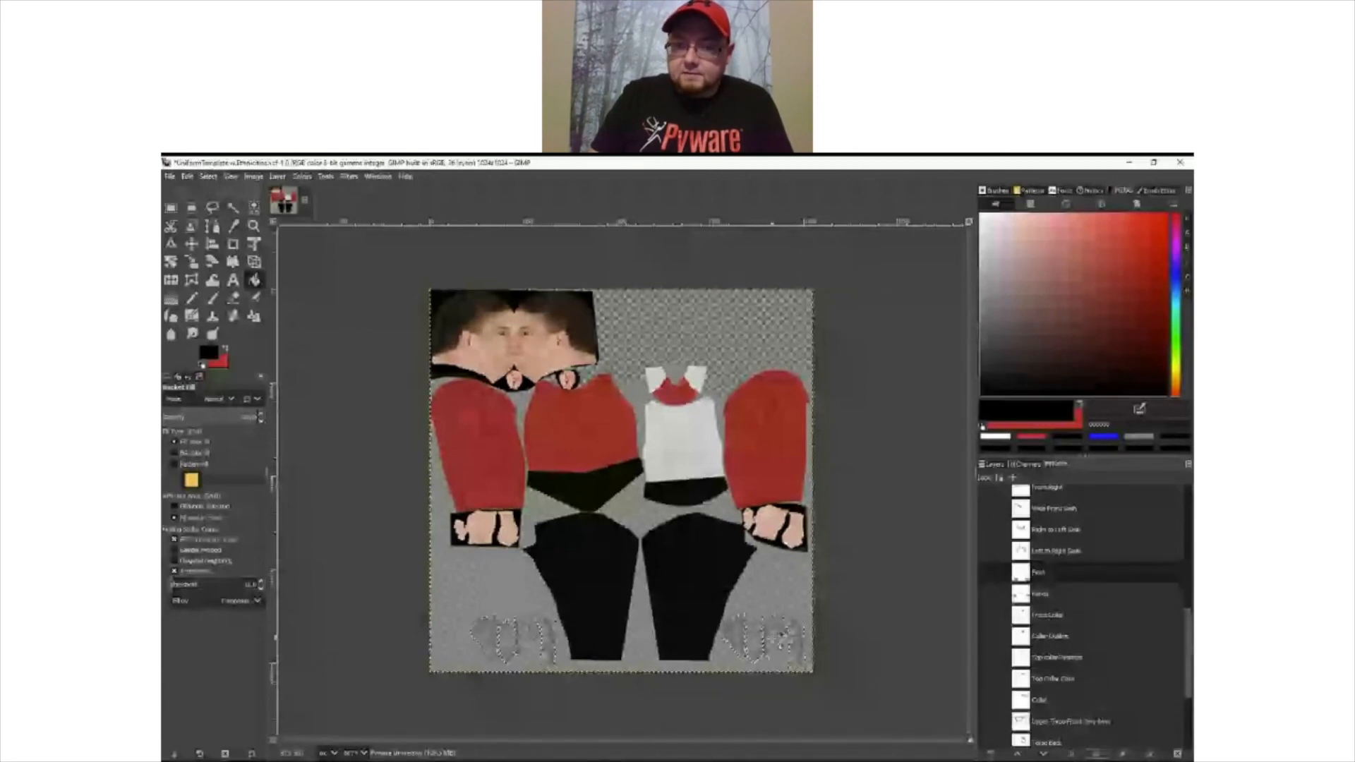
click(781, 634)
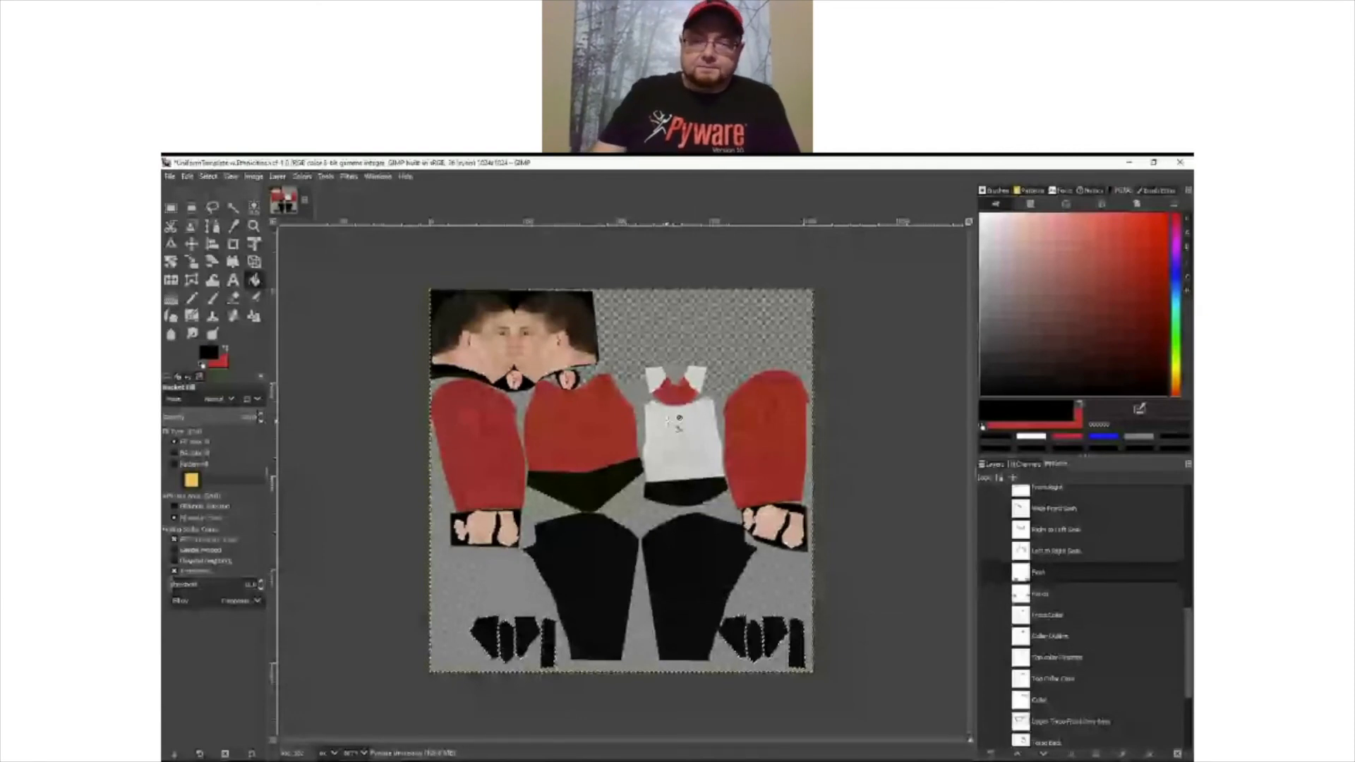
- Export the colored uniform template as an image file
key(alt+Tab)
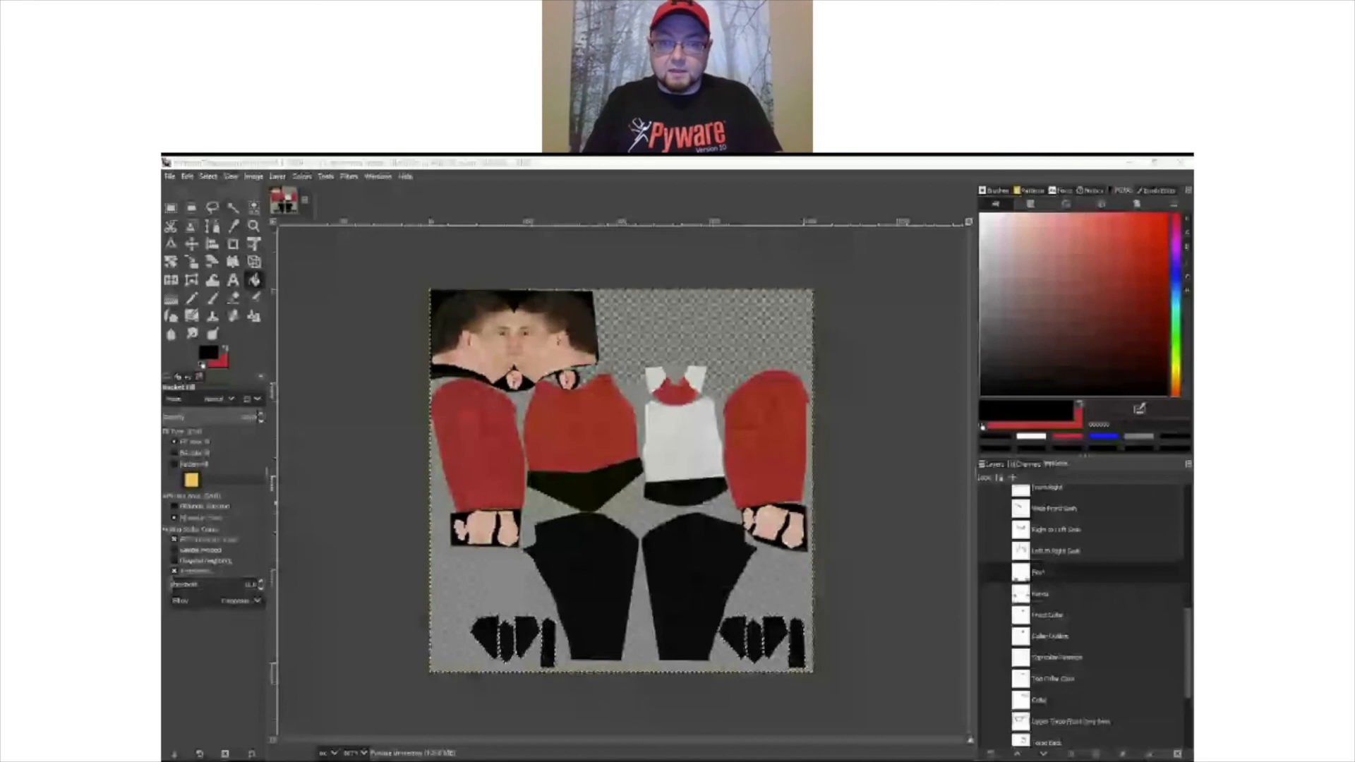
scroll(1049, 672, down, 2)
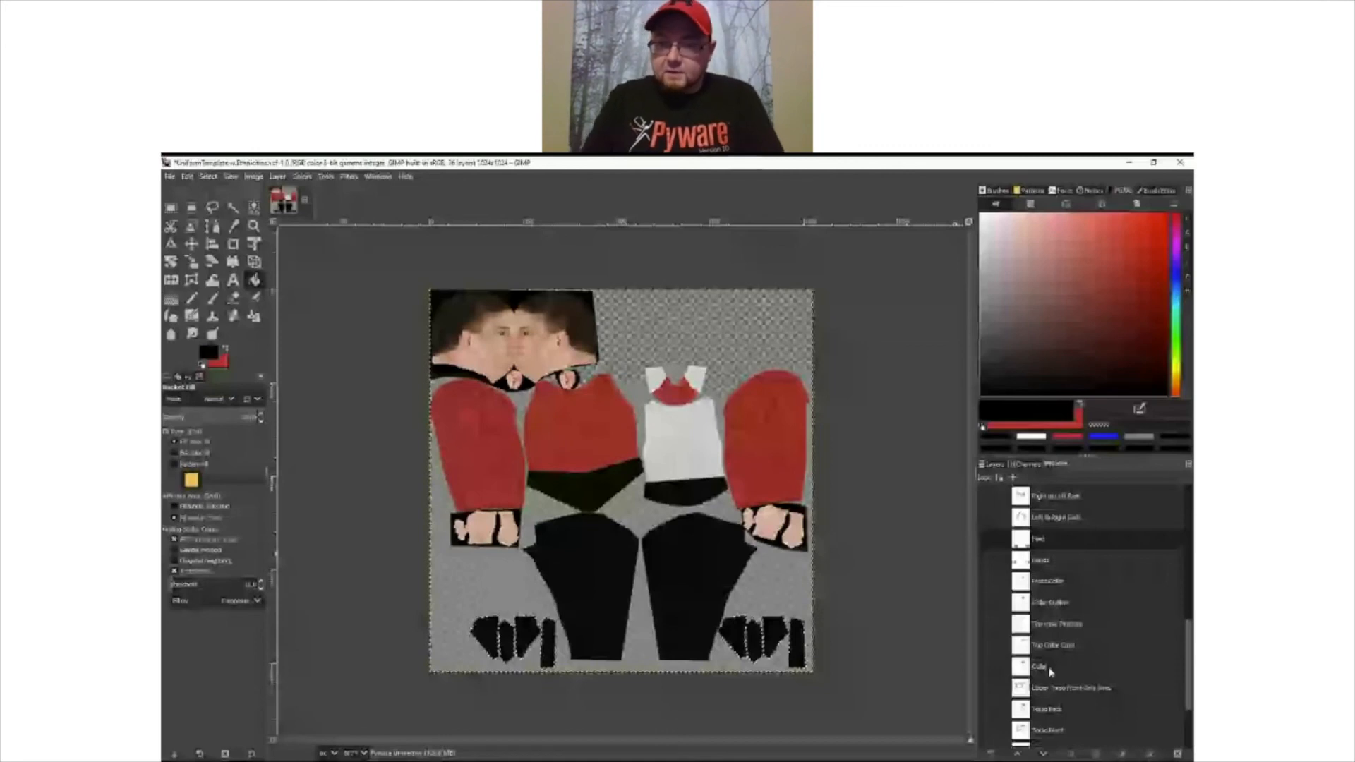
click(169, 176)
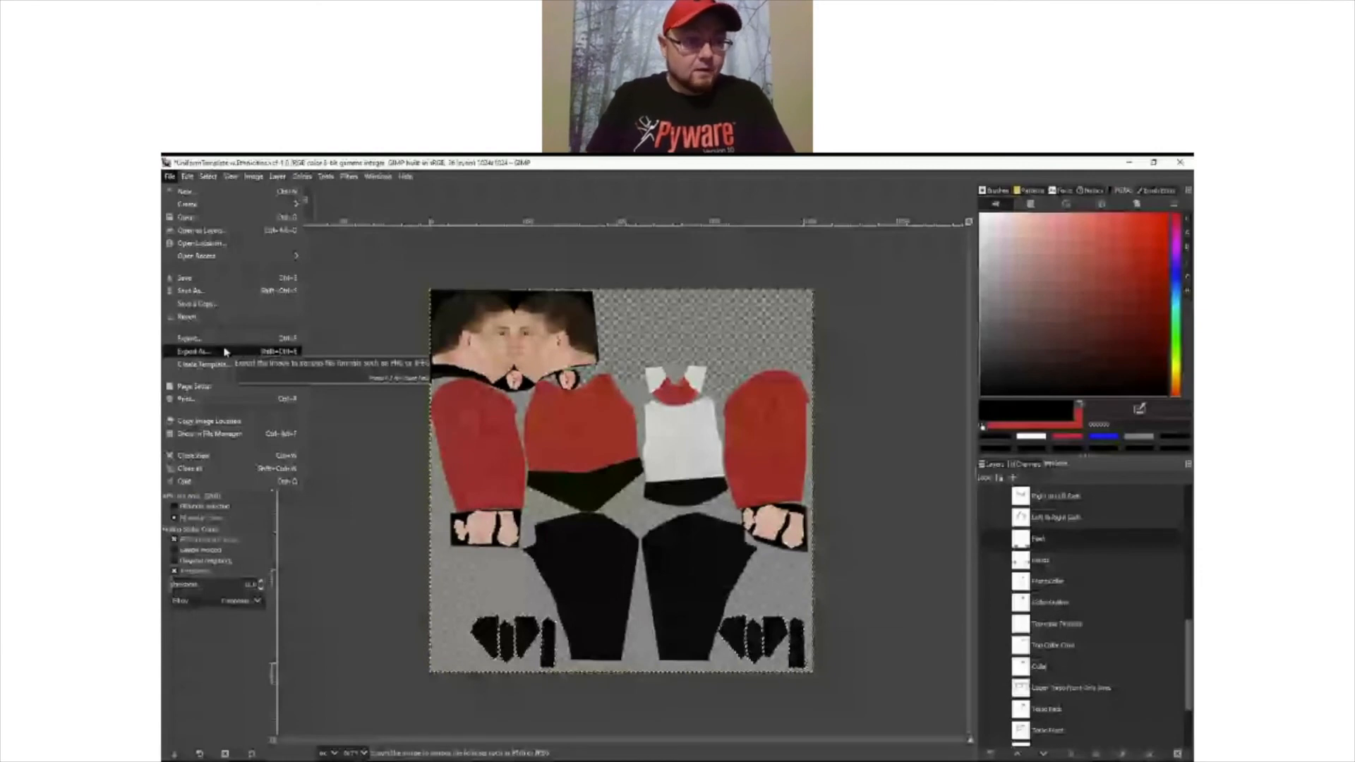
click(224, 351)
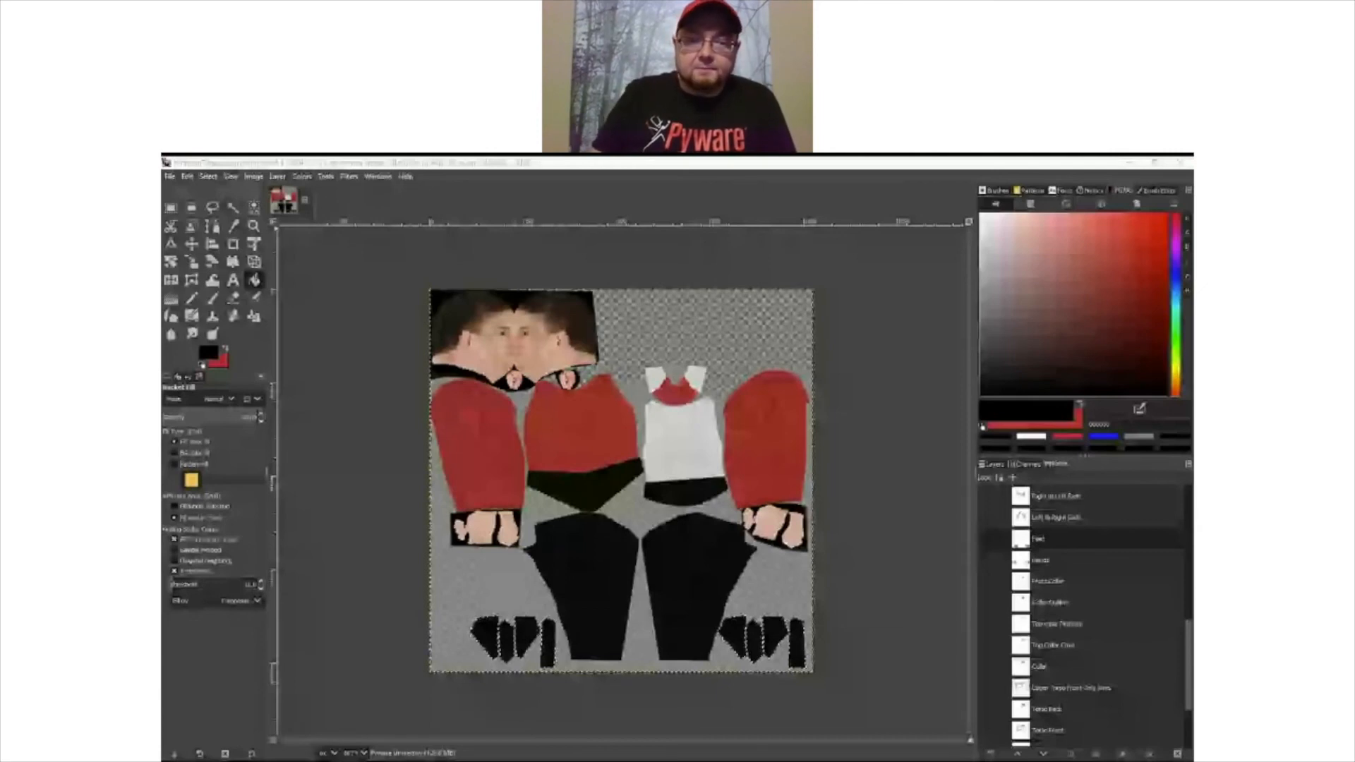
key(ctrl+e)
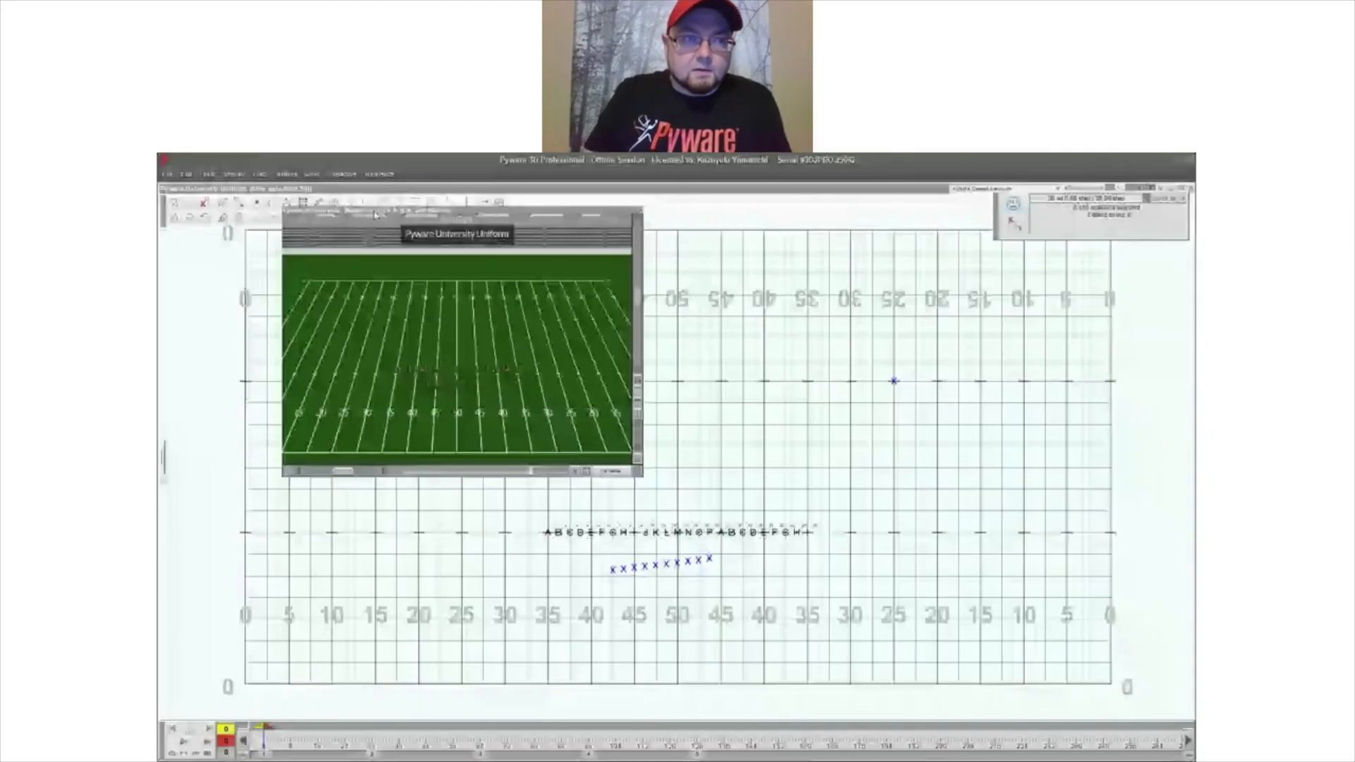
- In Pyware 3D, enlarge the 3D view window and bring the camera close to the performers at a lower angle
drag(375, 214, 431, 208)
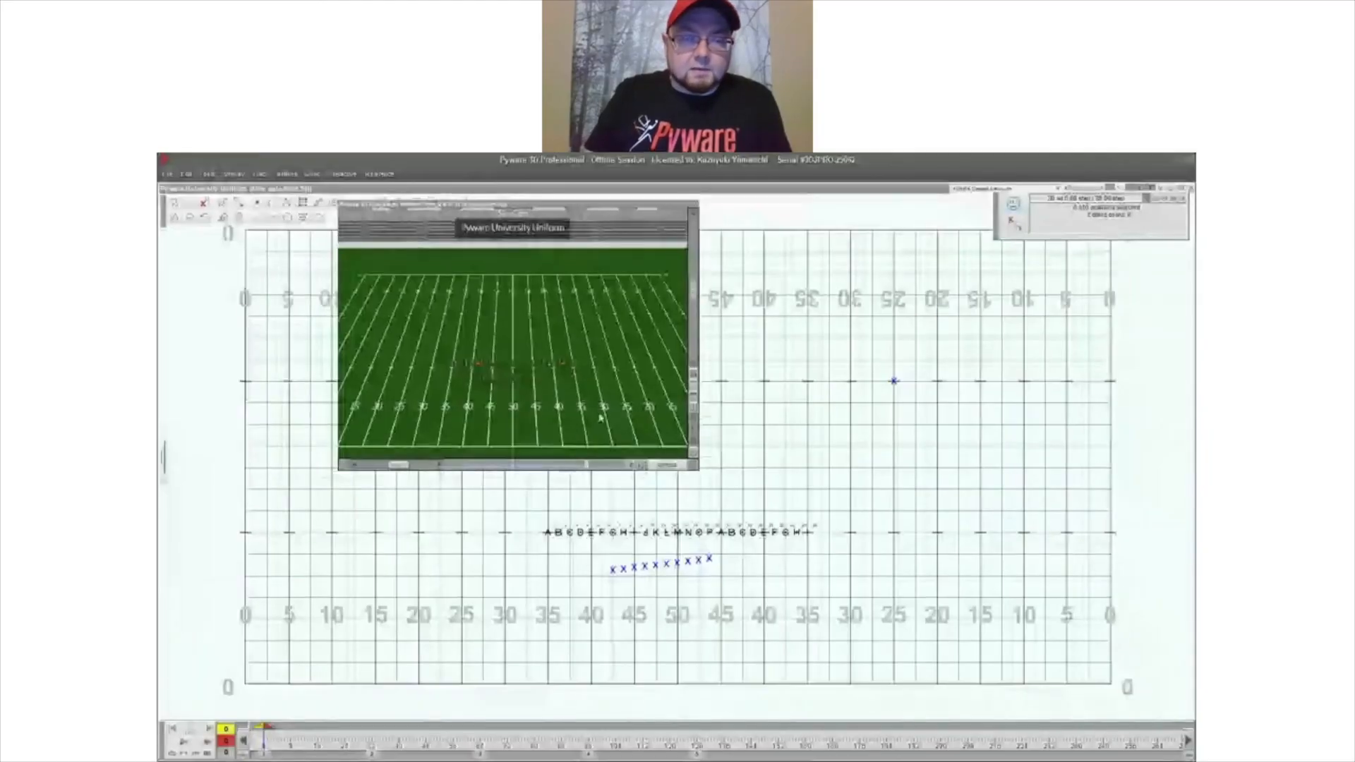
drag(698, 469, 999, 509)
drag(736, 459, 724, 450)
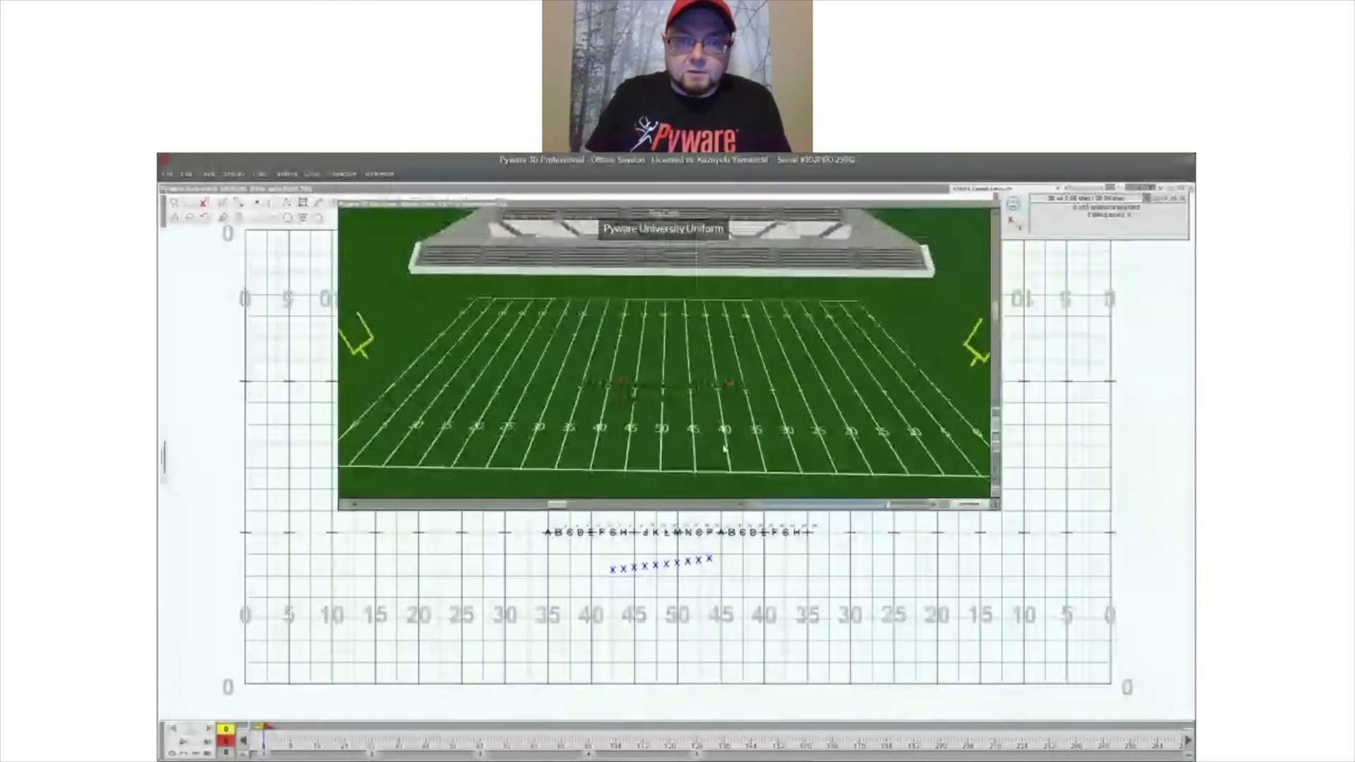
scroll(724, 449, up, 3)
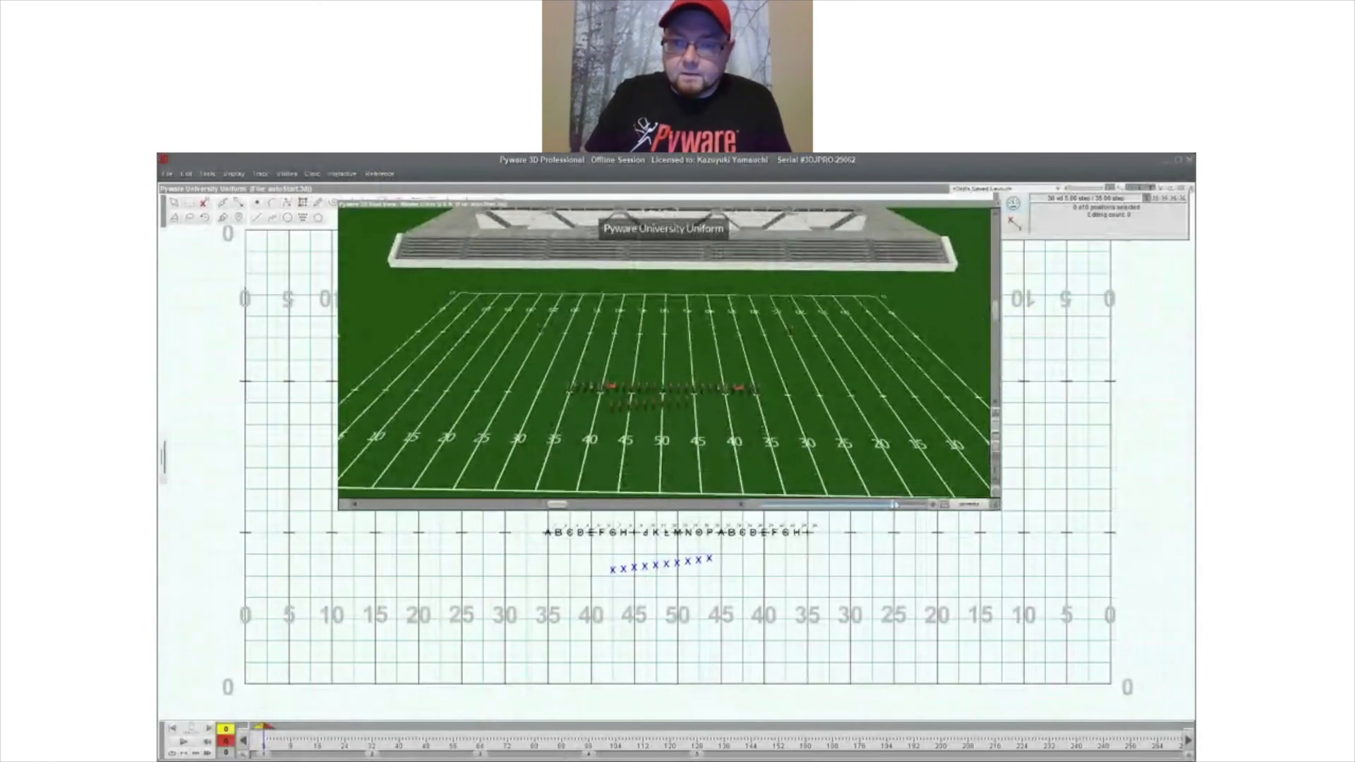
drag(894, 503, 974, 528)
drag(818, 450, 774, 469)
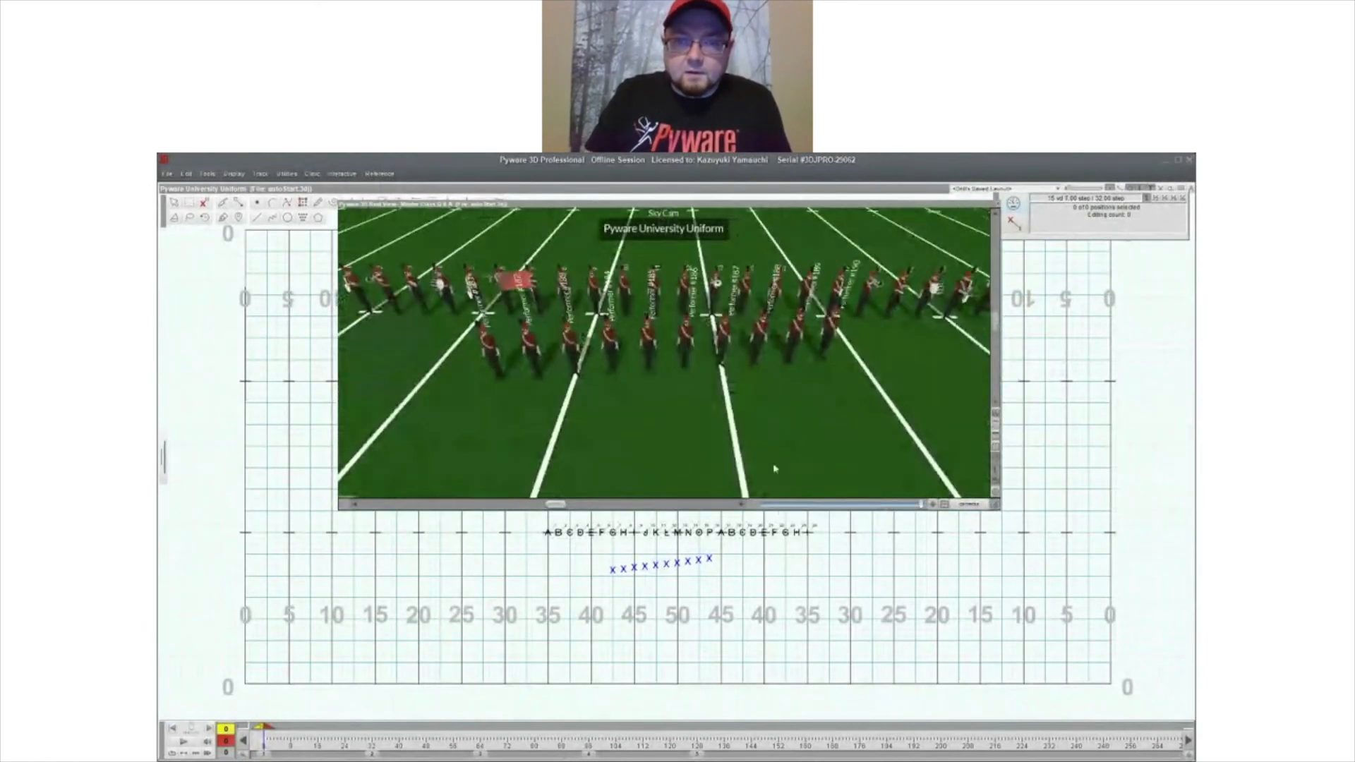
click(995, 470)
drag(971, 475, 967, 429)
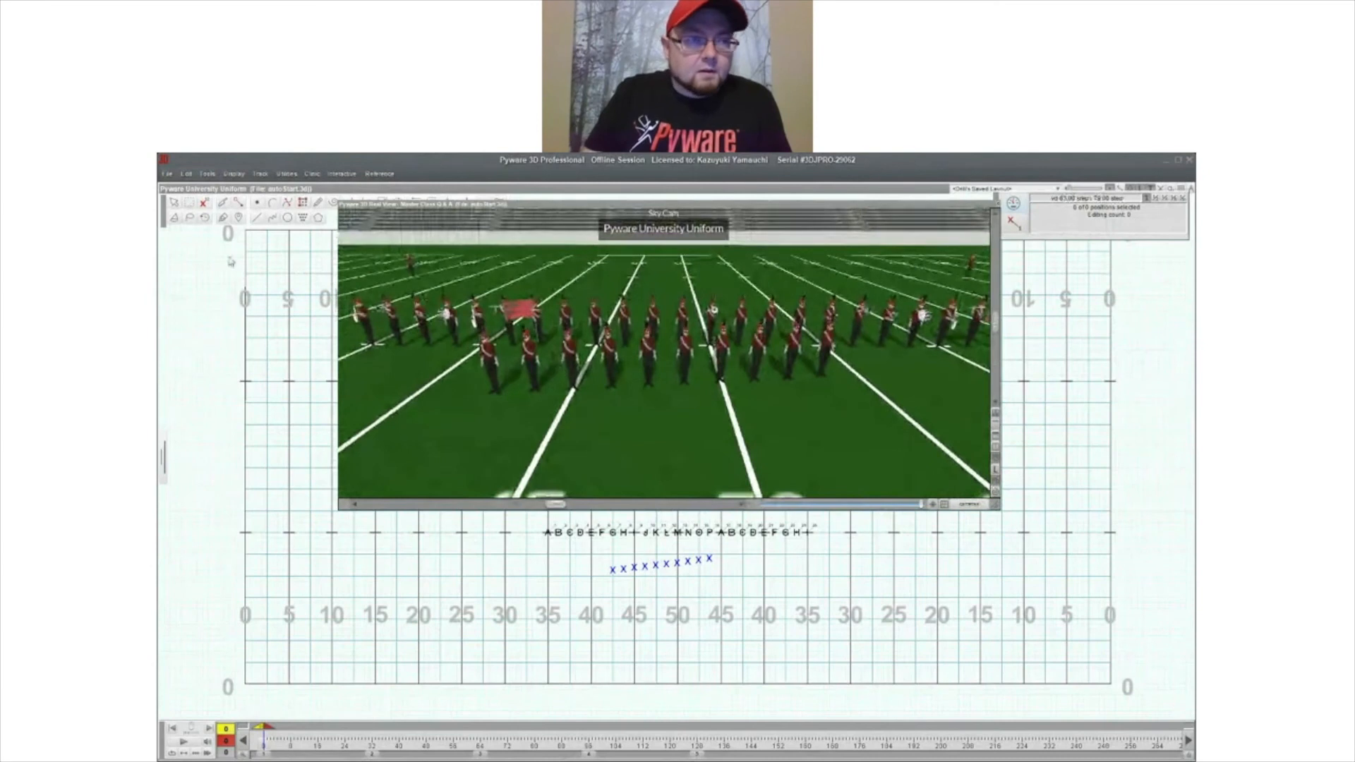
- Set Pyware University 1.png as the favorite fabric for Male Marcher 1 and apply the document options
click(167, 174)
click(199, 453)
click(558, 295)
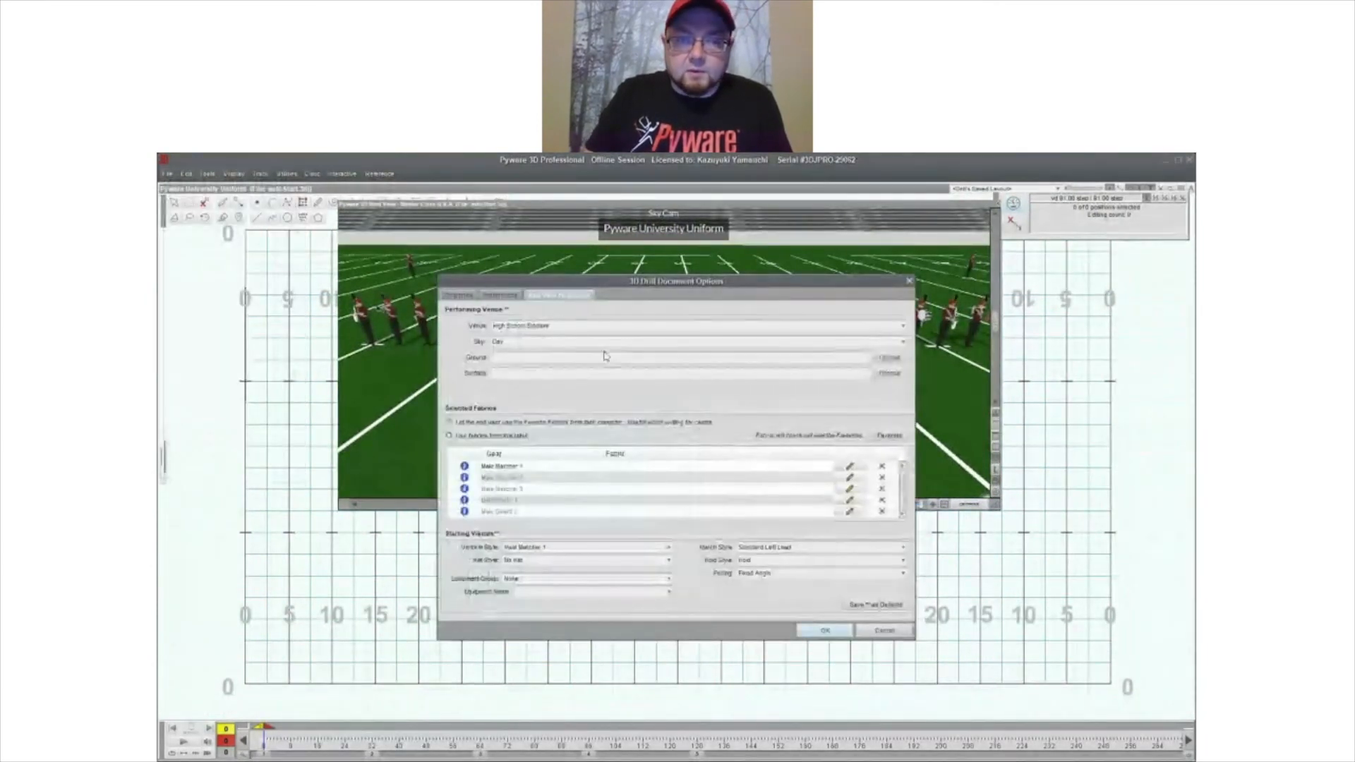
click(851, 467)
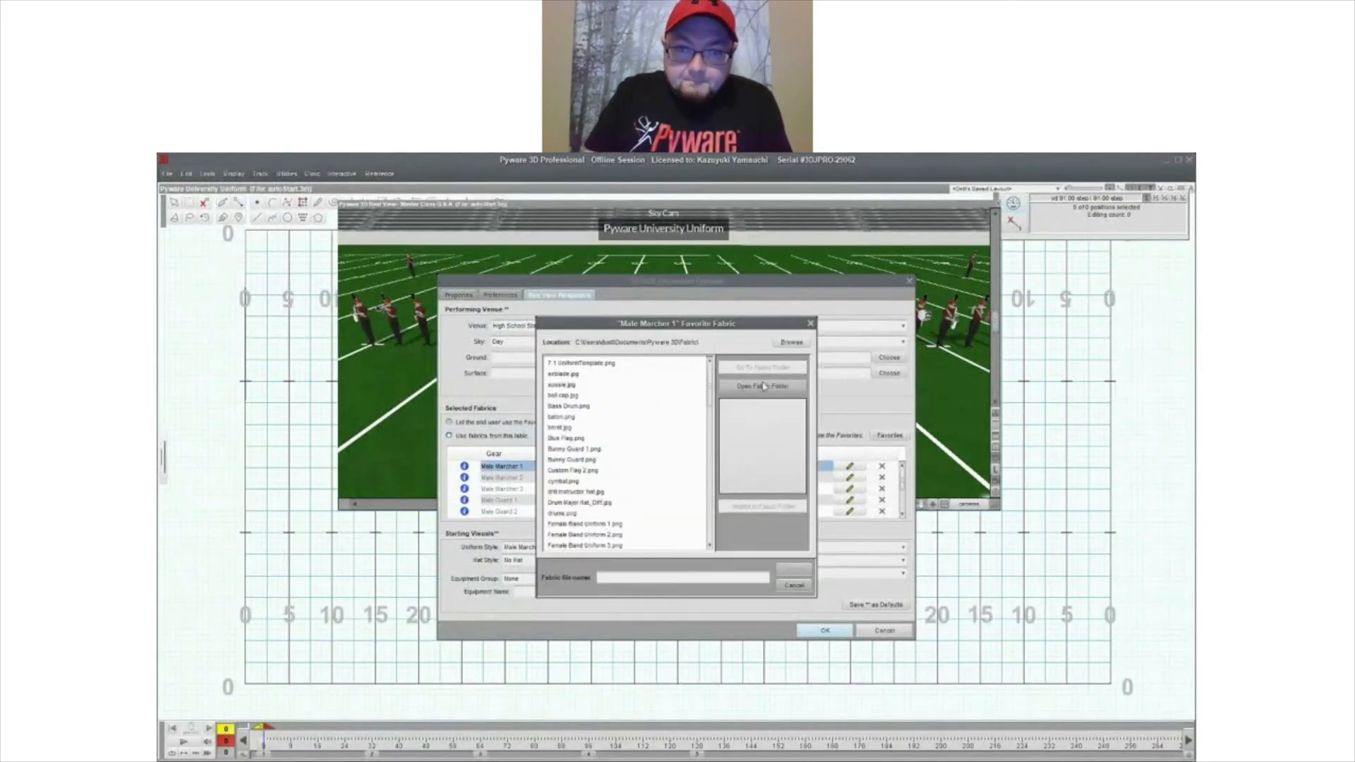
scroll(613, 437, down, 7)
scroll(613, 443, down, 5)
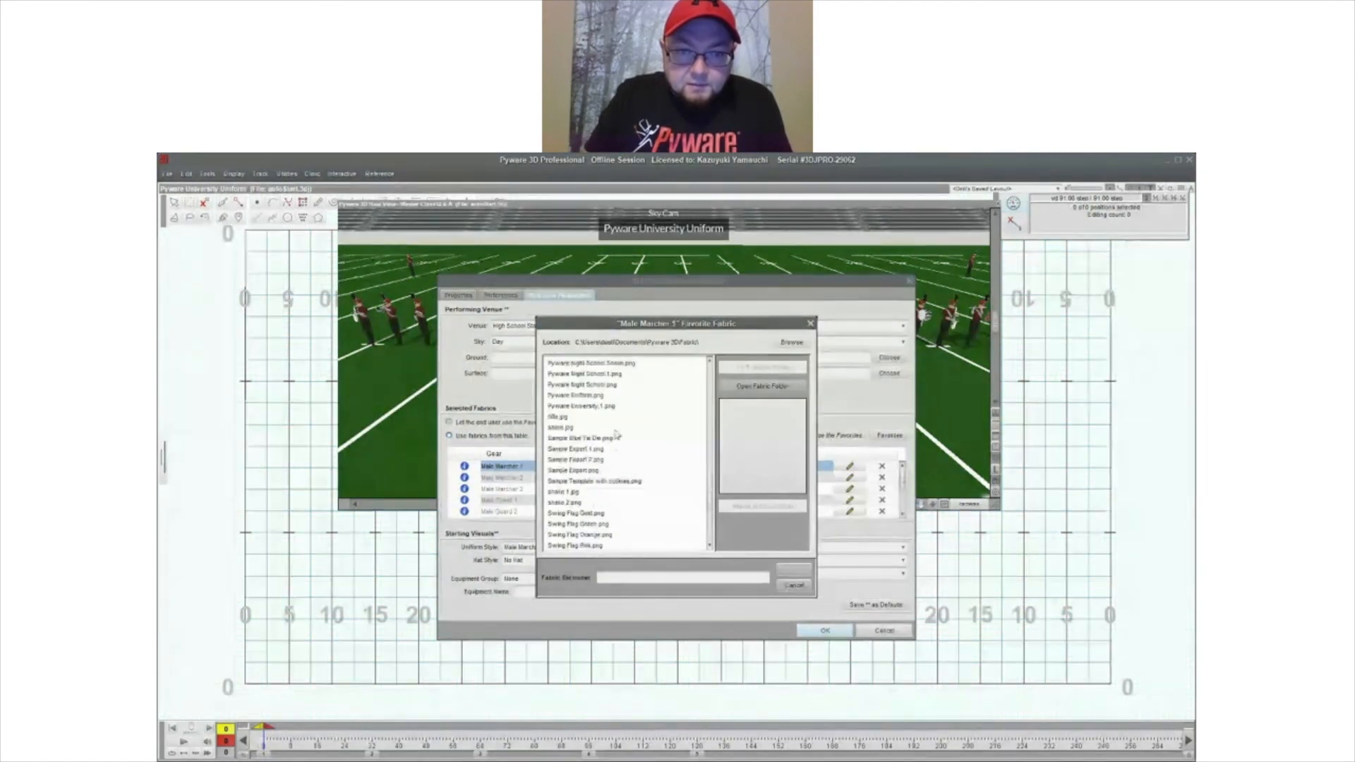
scroll(615, 435, up, 1)
click(600, 438)
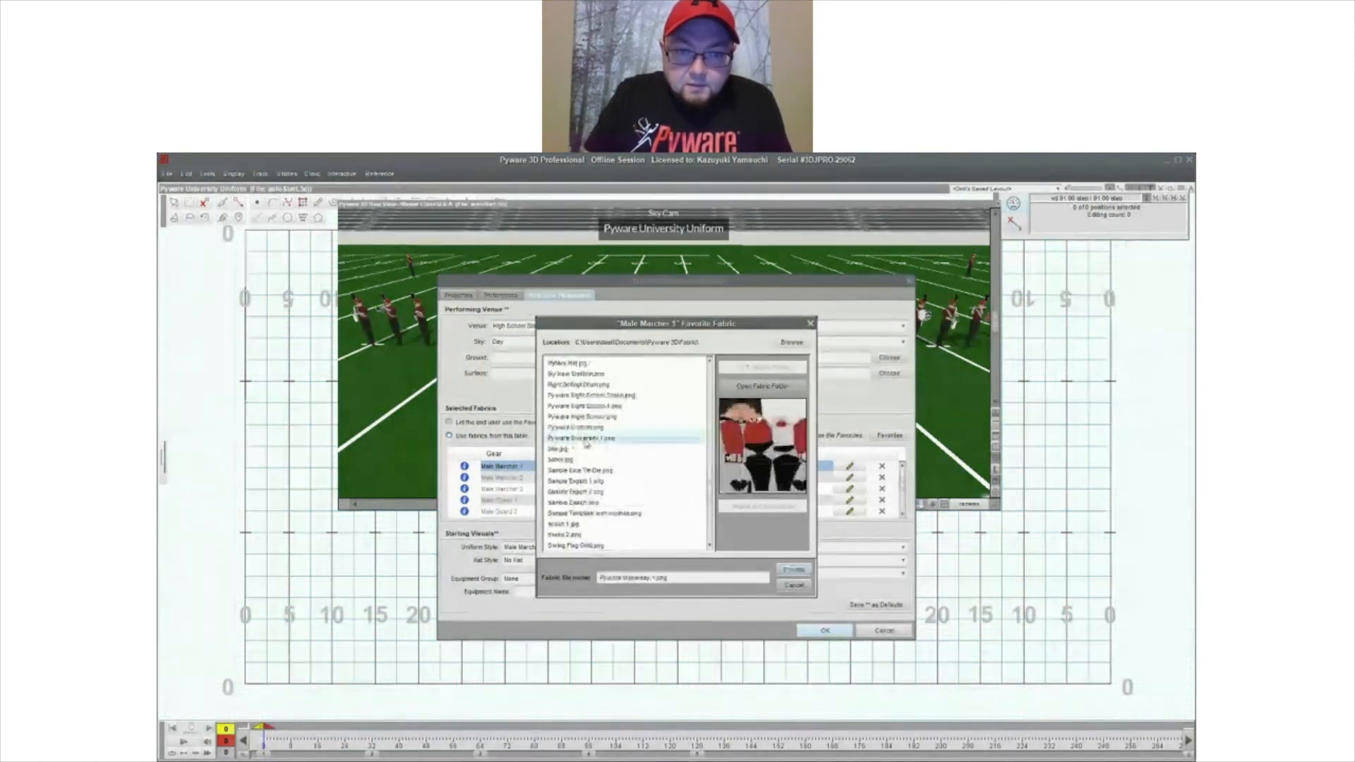
click(788, 569)
click(824, 630)
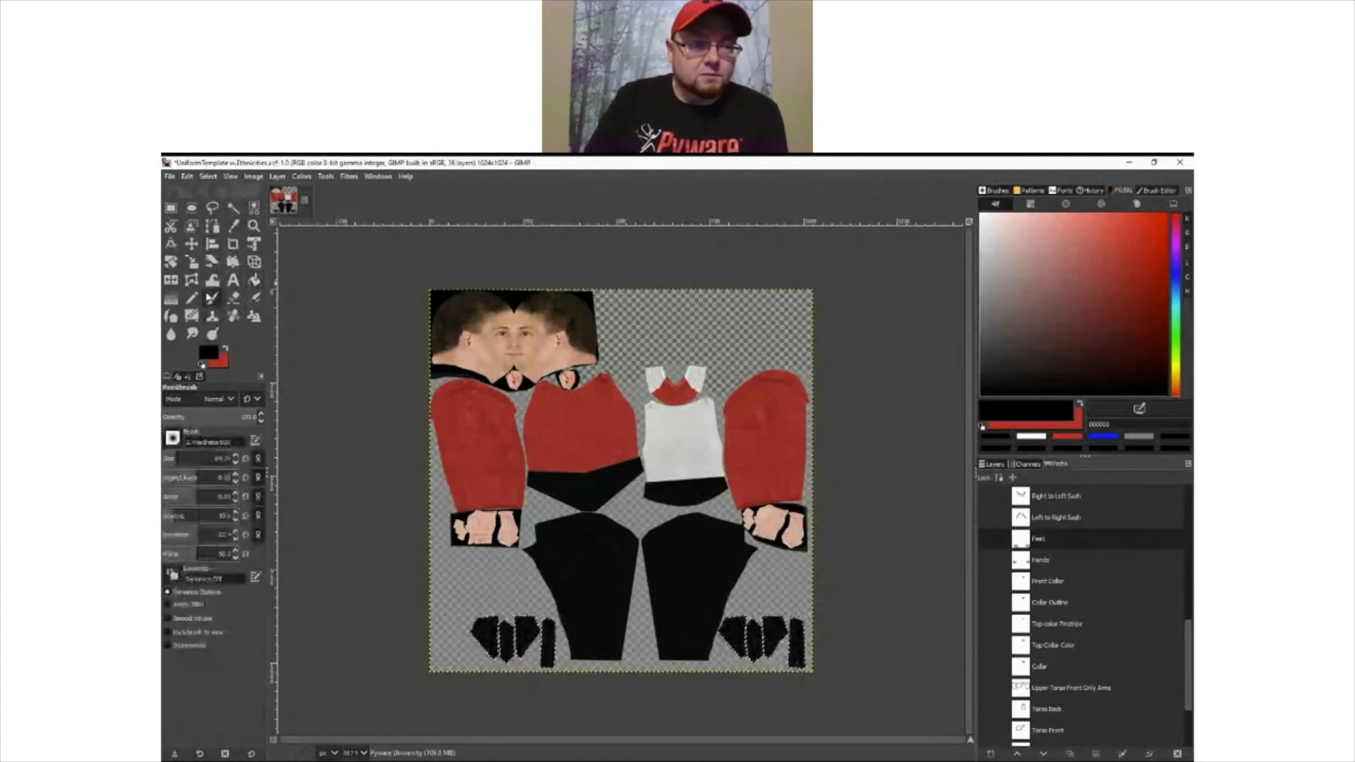
- Back in GIMP, activate the Paintbrush, return to the layers list, and clear the selection around the shoe pieces
click(212, 297)
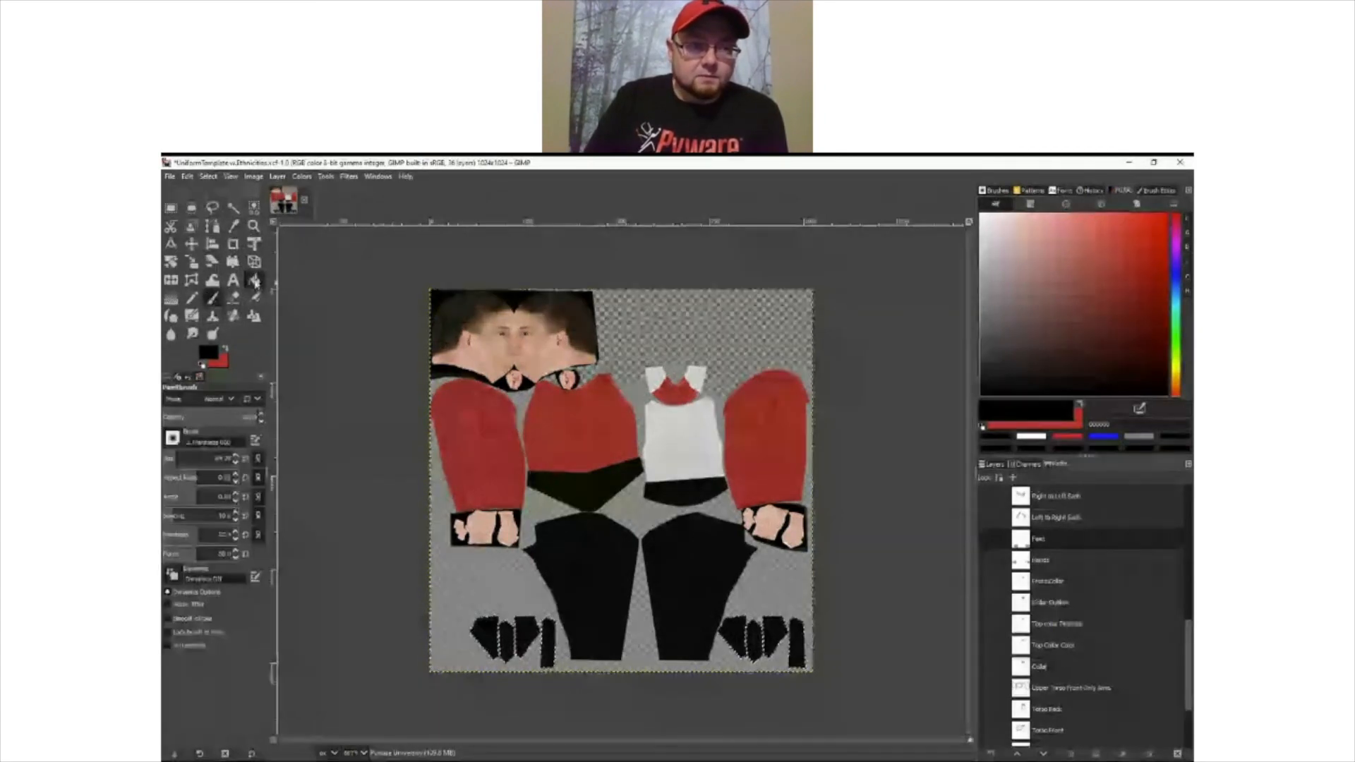
click(255, 282)
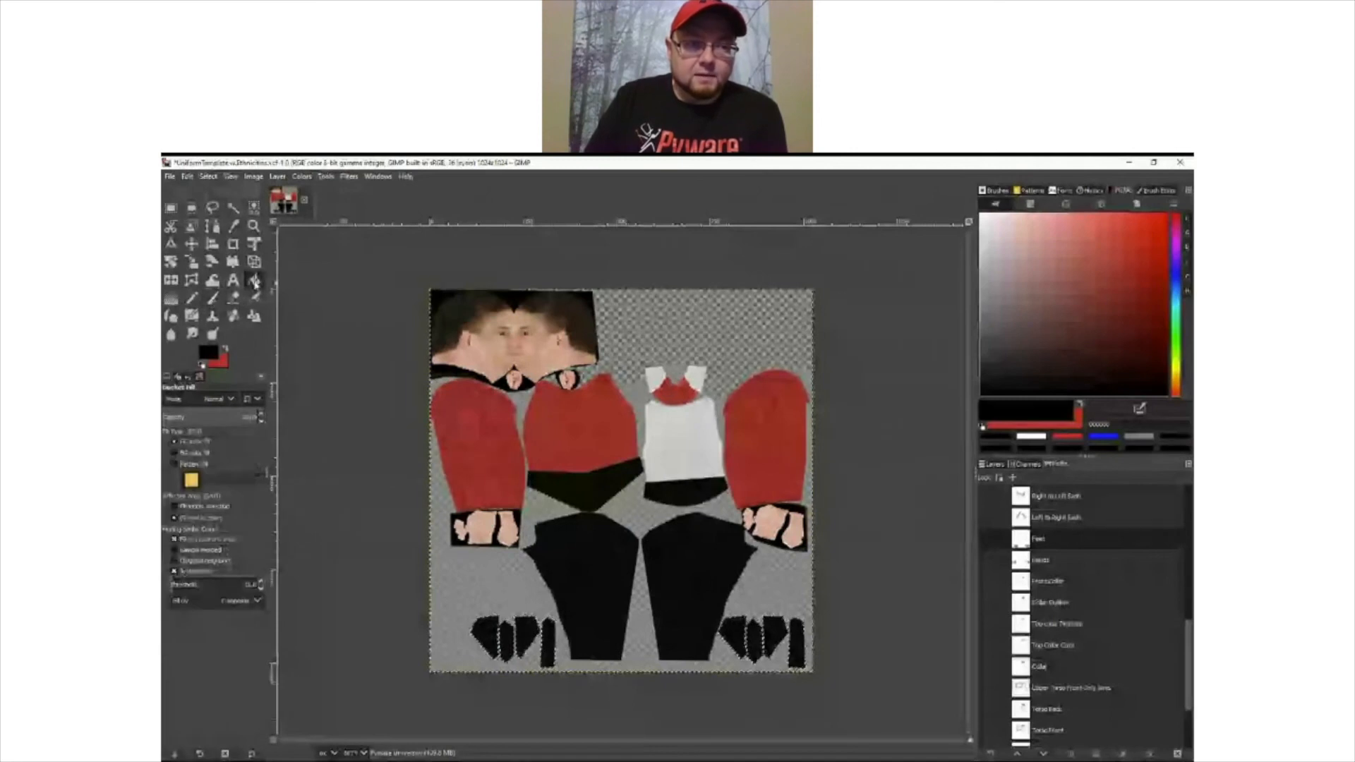
key(p)
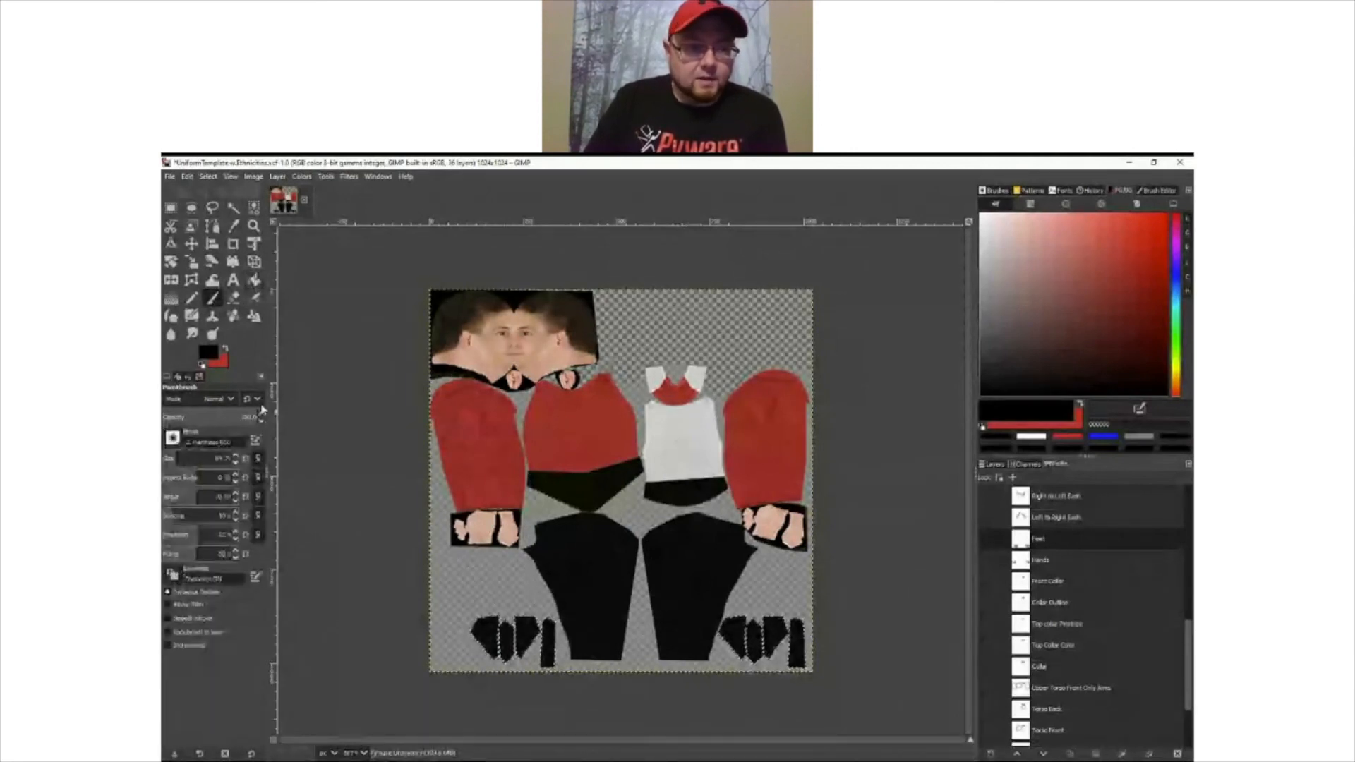
click(1001, 466)
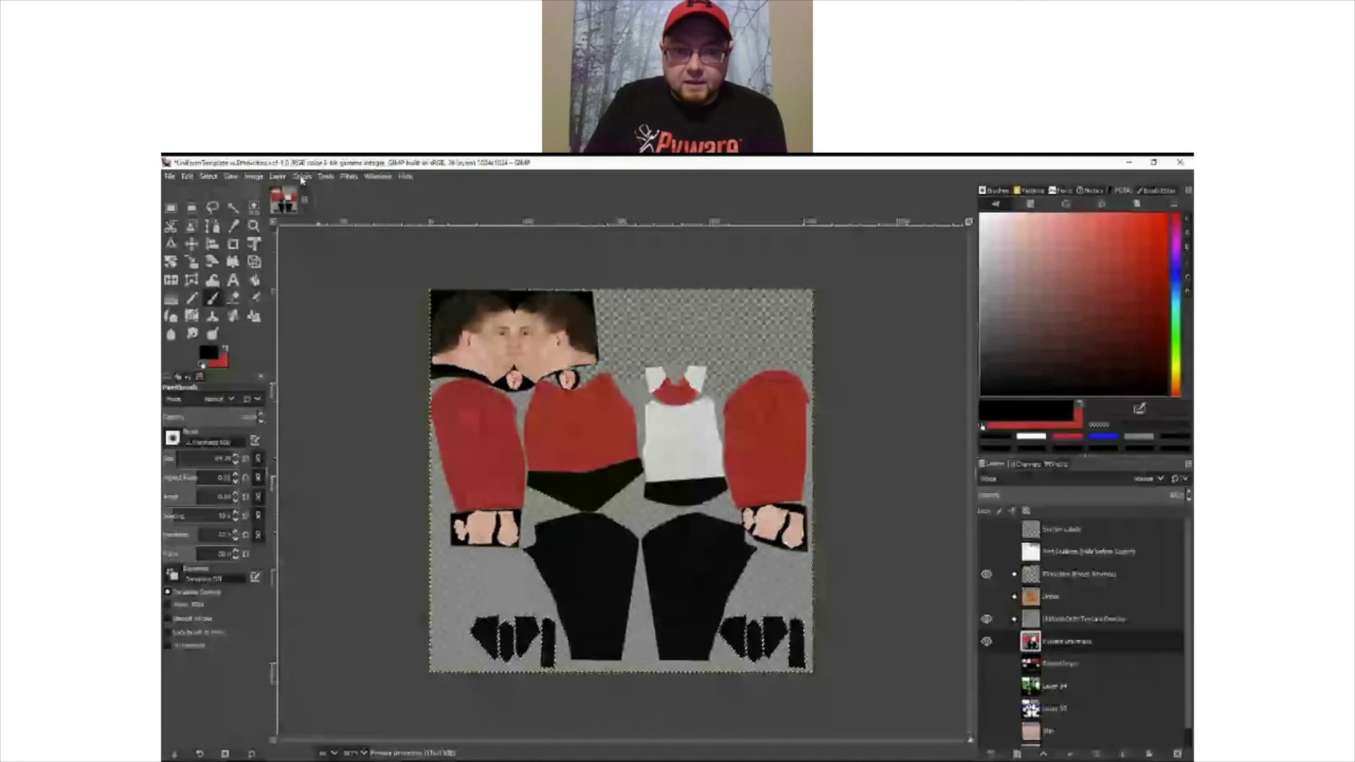
click(209, 177)
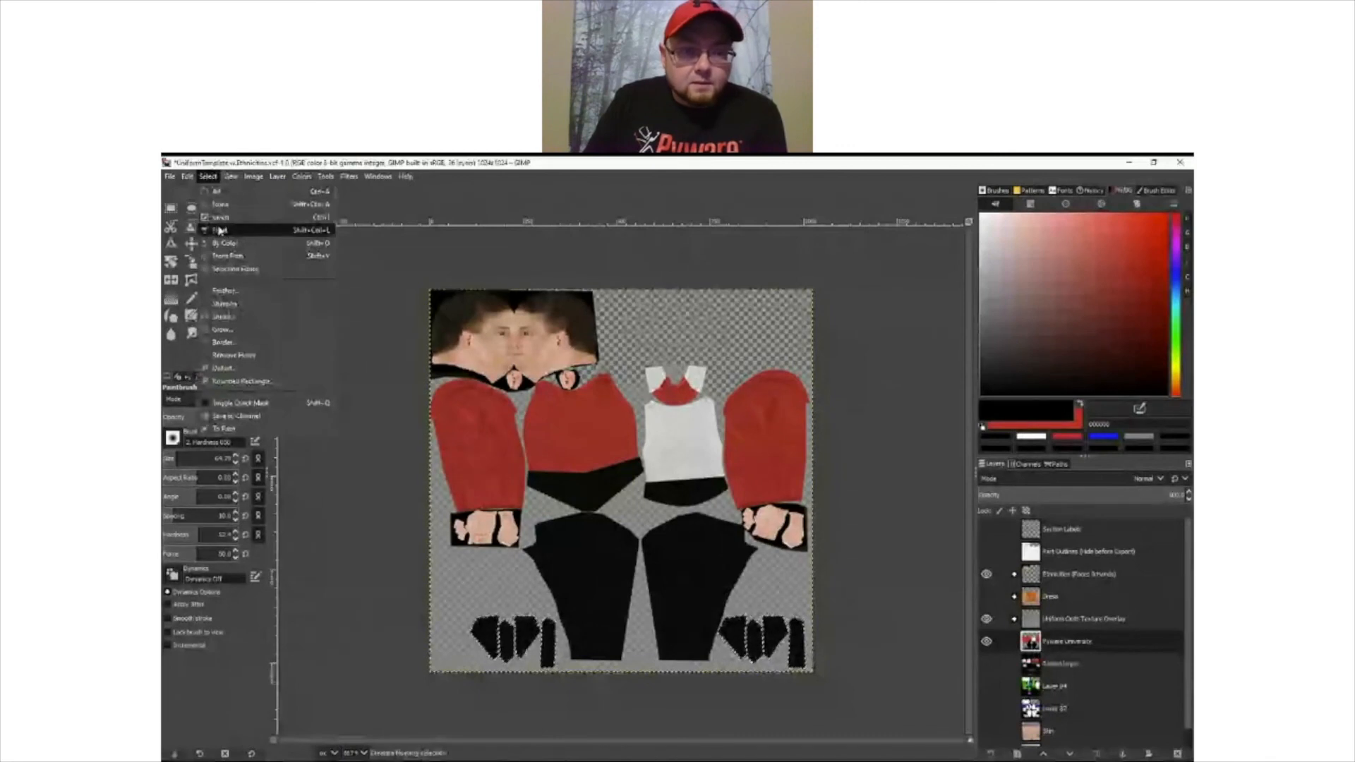
click(219, 217)
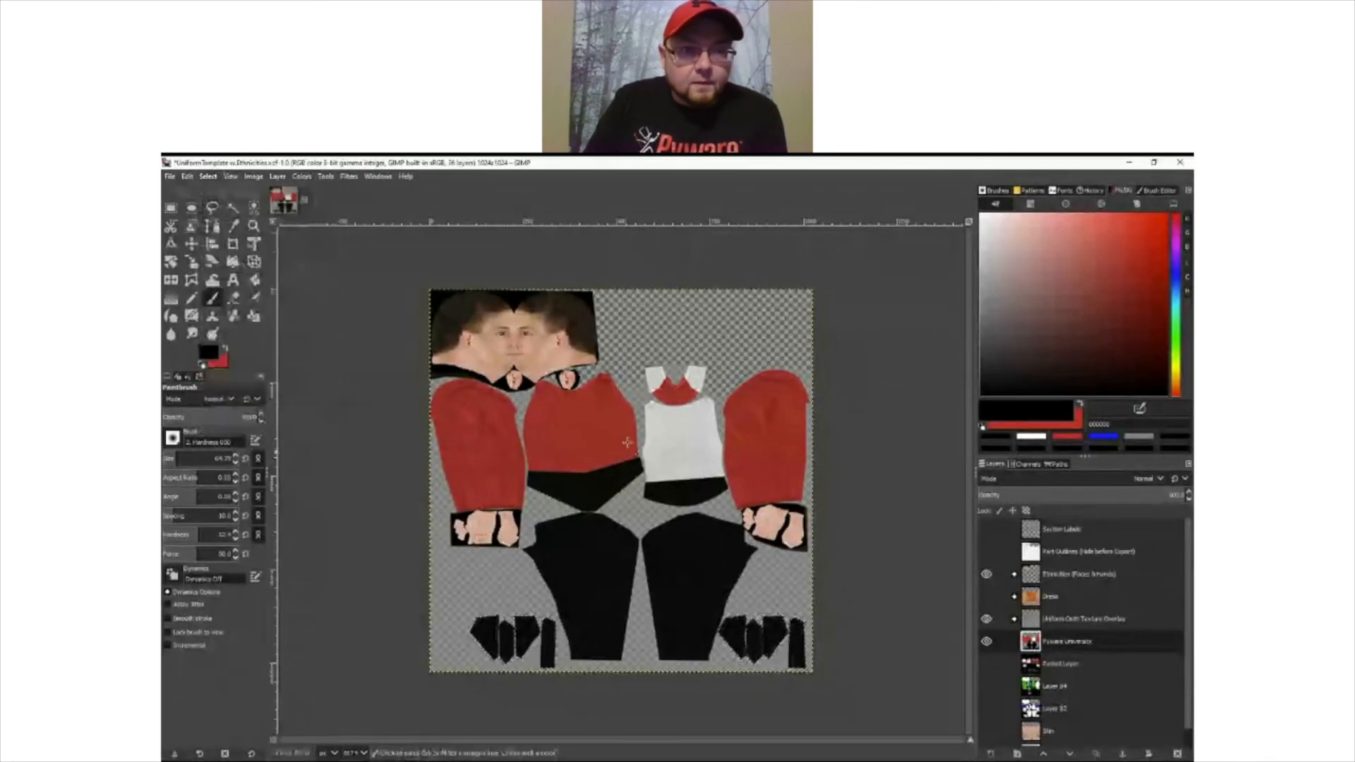
- Try freehand black brush strokes on the red front torso and undo them all
mouse_move(559, 418)
mouse_down()
mouse_move(597, 440)
mouse_move(579, 432)
mouse_move(568, 451)
mouse_move(601, 426)
mouse_up()
click(595, 409)
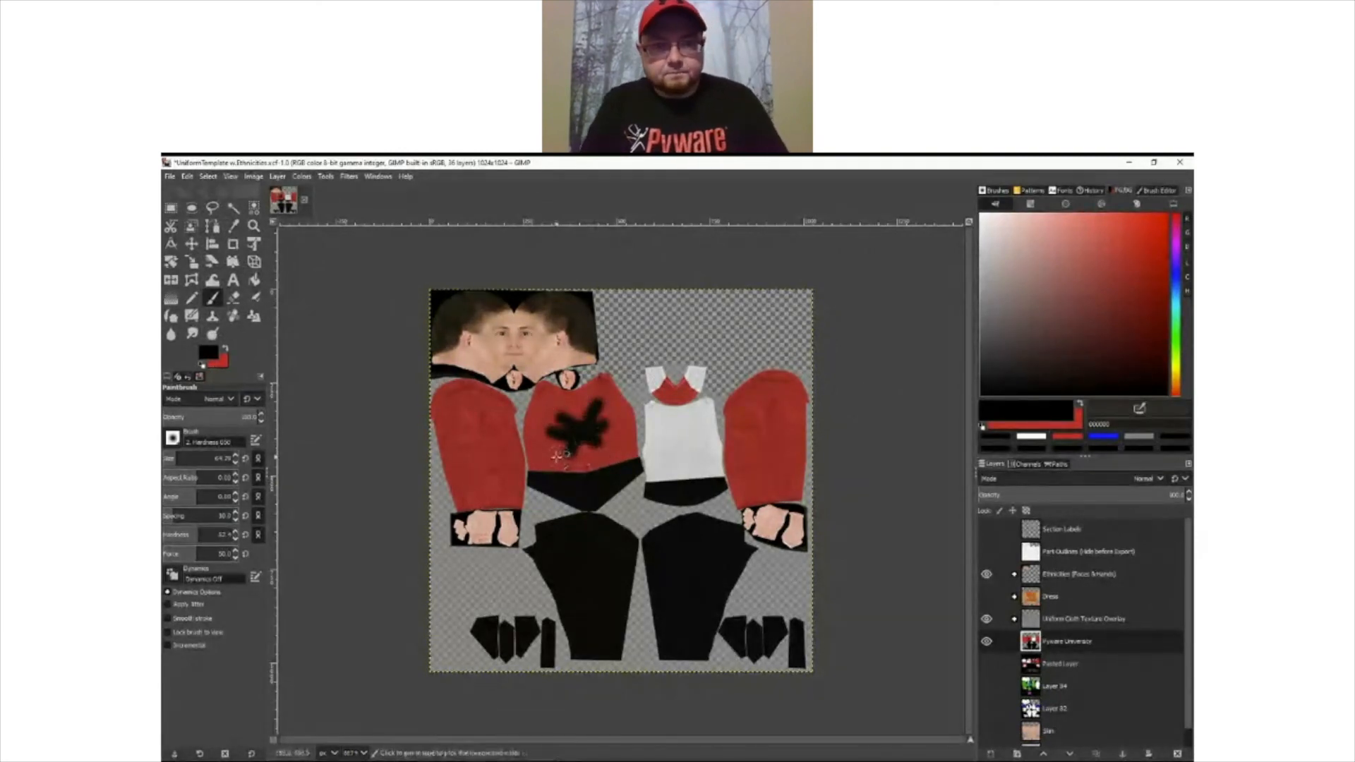
key(ctrl+z)
key(ctrl+z)
key(ctrl+z)
key(ctrl+z)
key(ctrl+z)
key(ctrl+z)
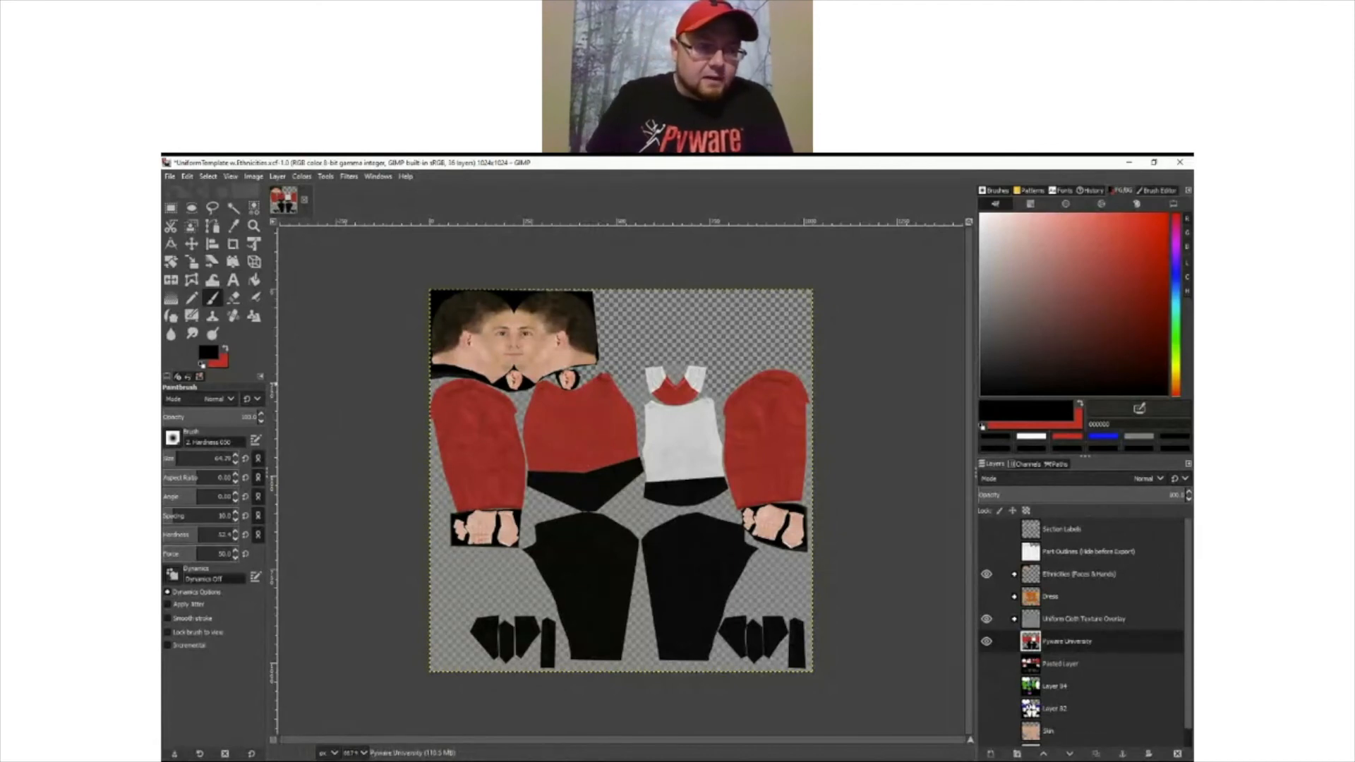
key(alt+Tab)
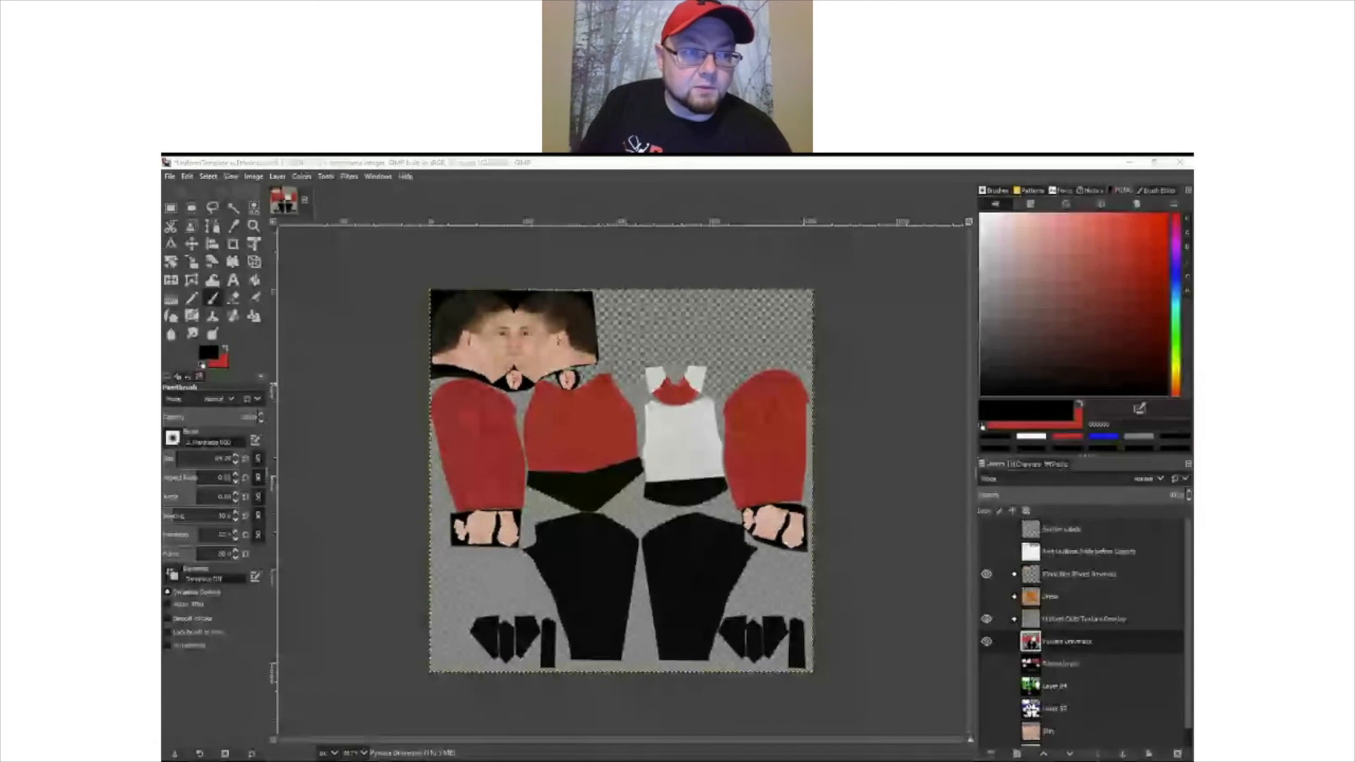
click(378, 177)
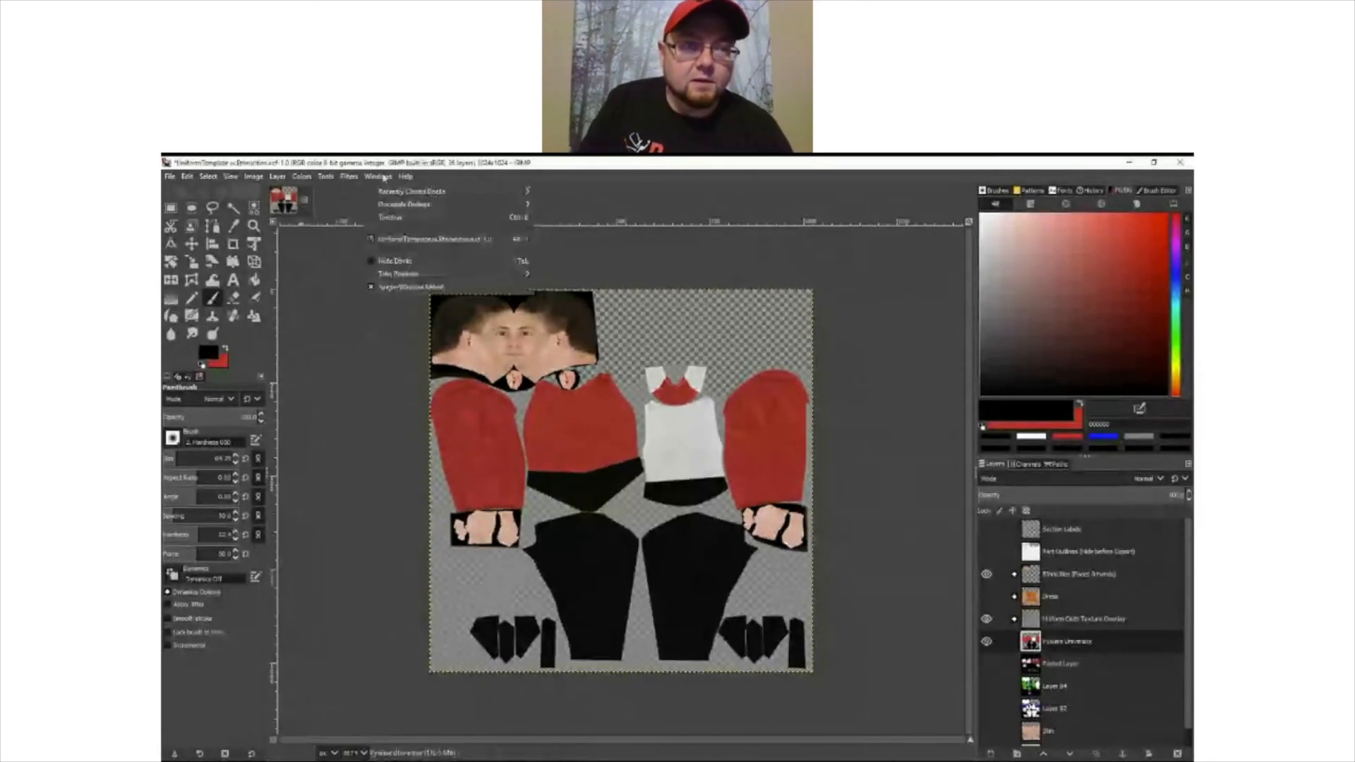
mouse_move(407, 205)
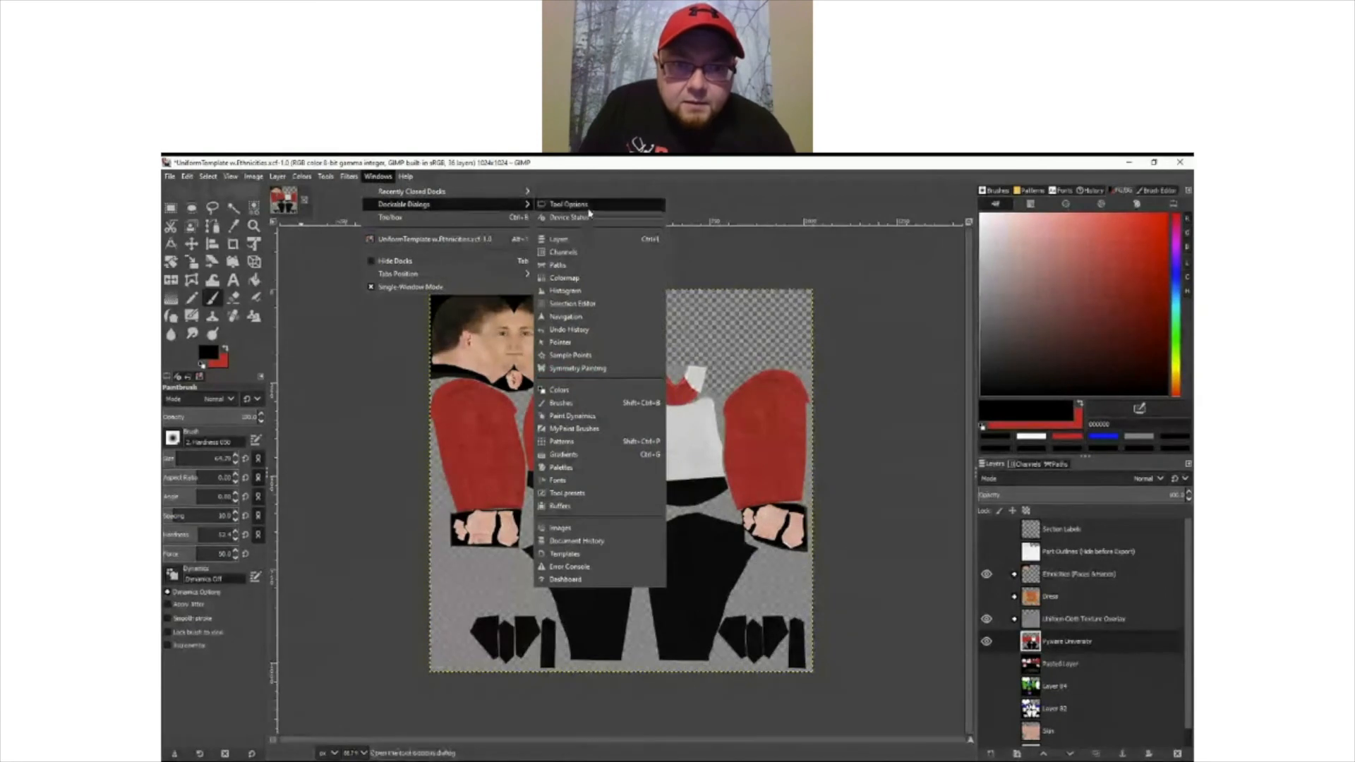
click(434, 219)
click(380, 177)
click(432, 216)
click(379, 177)
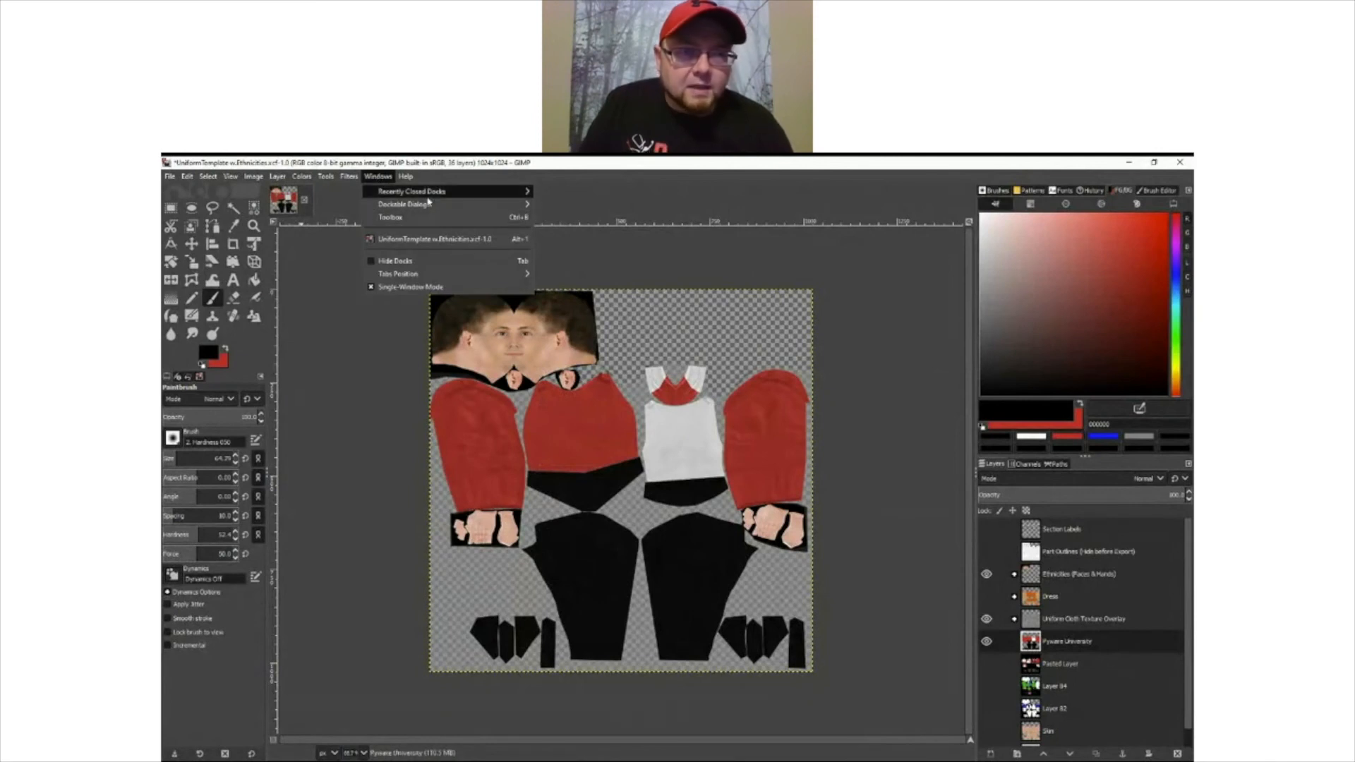
click(418, 217)
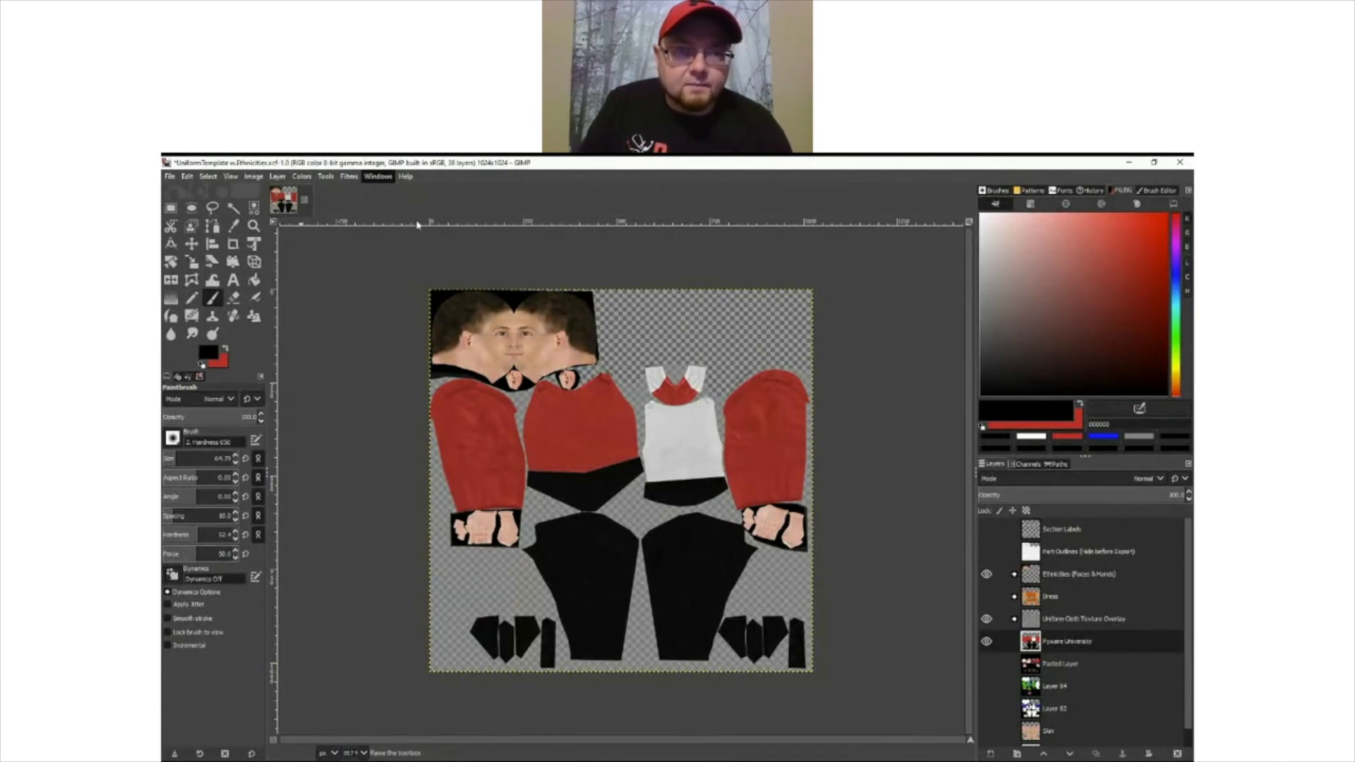
click(378, 177)
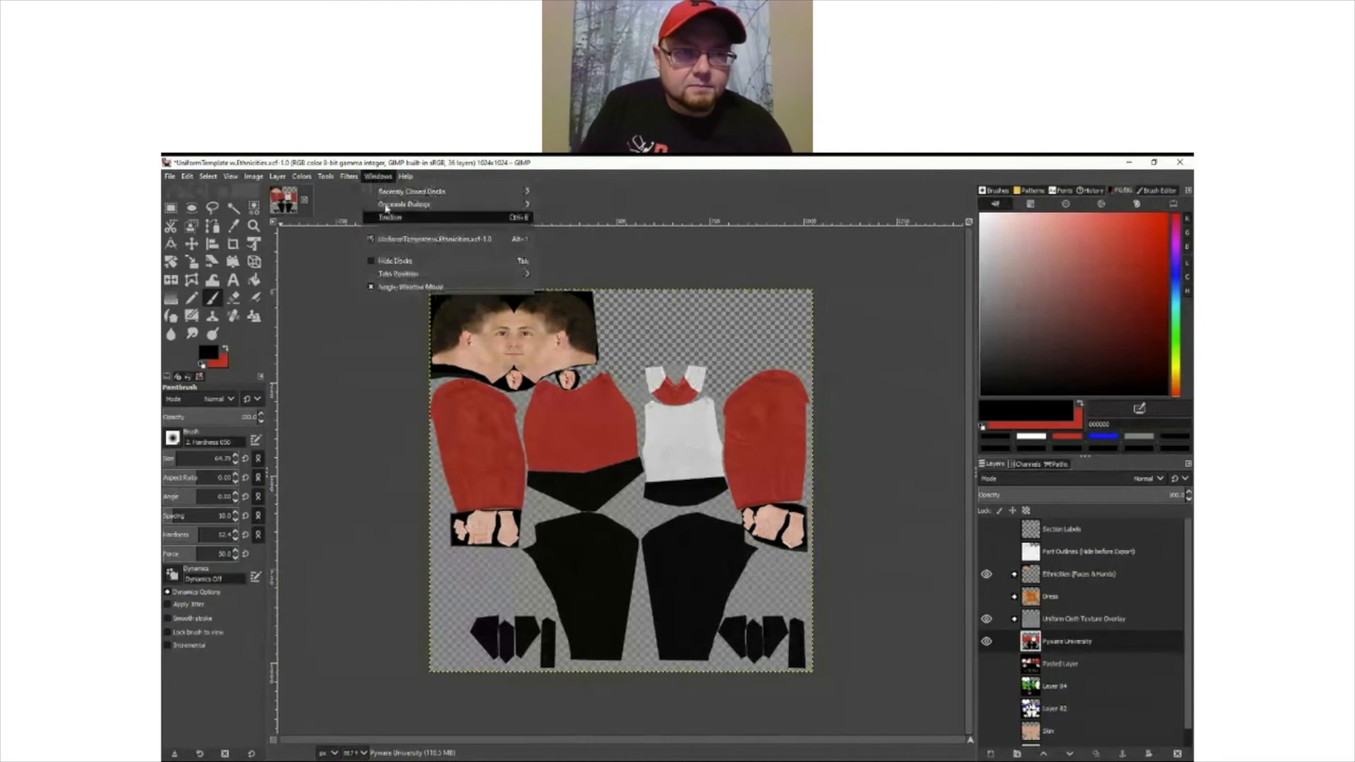
mouse_move(437, 203)
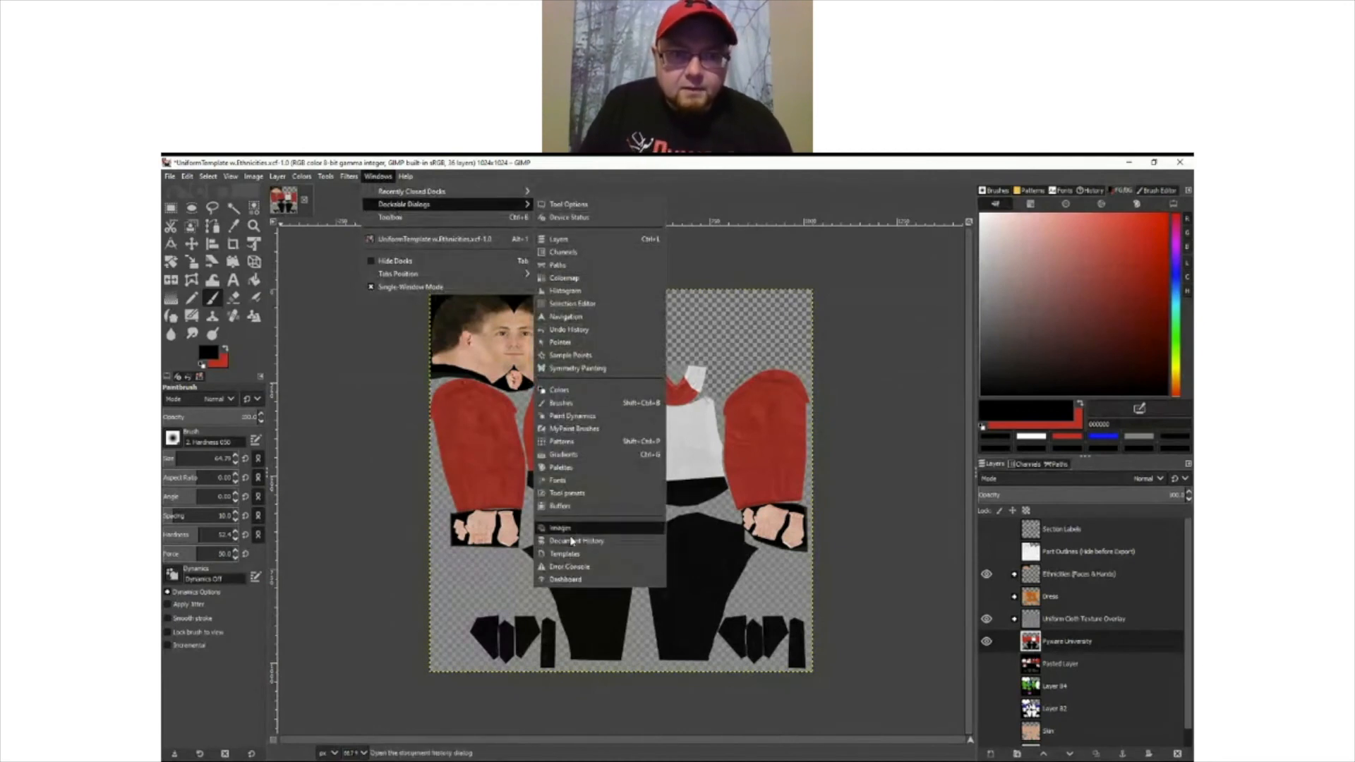
key(Escape)
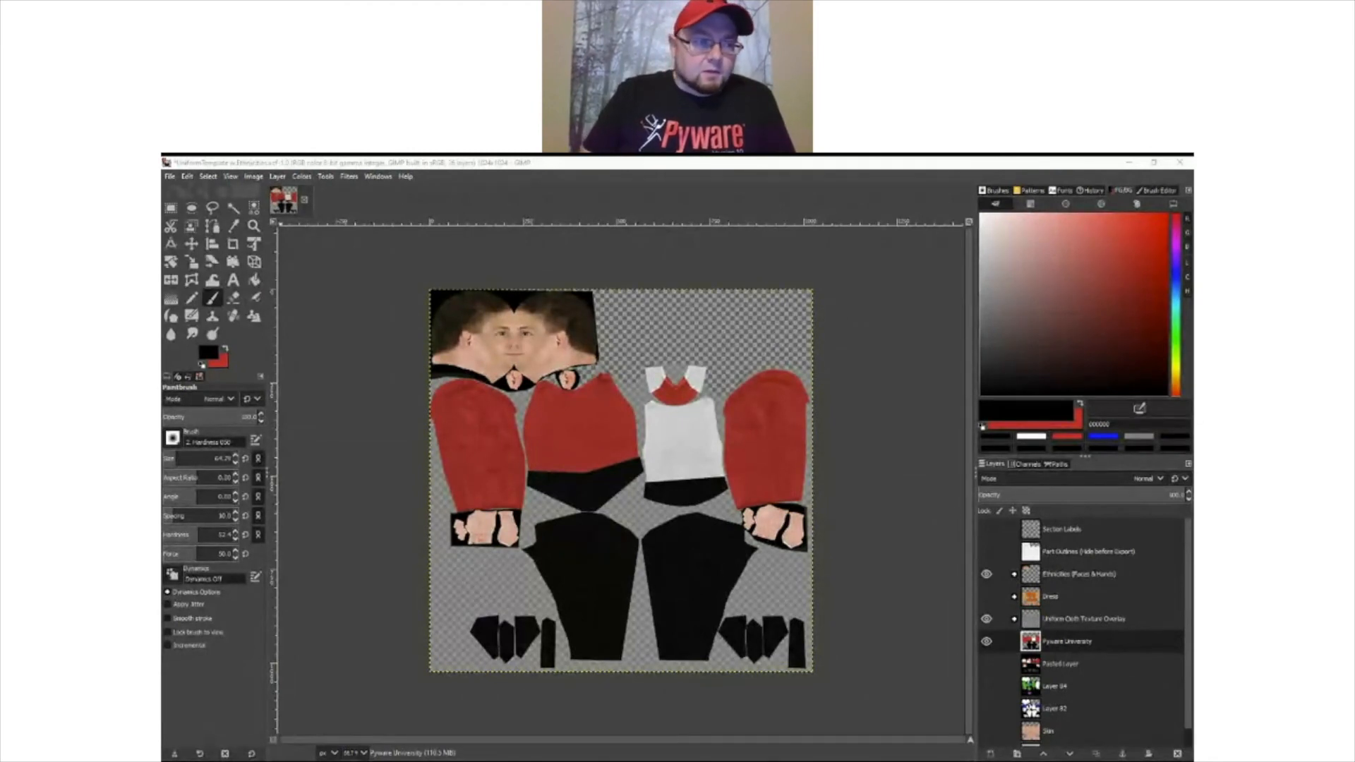
click(340, 468)
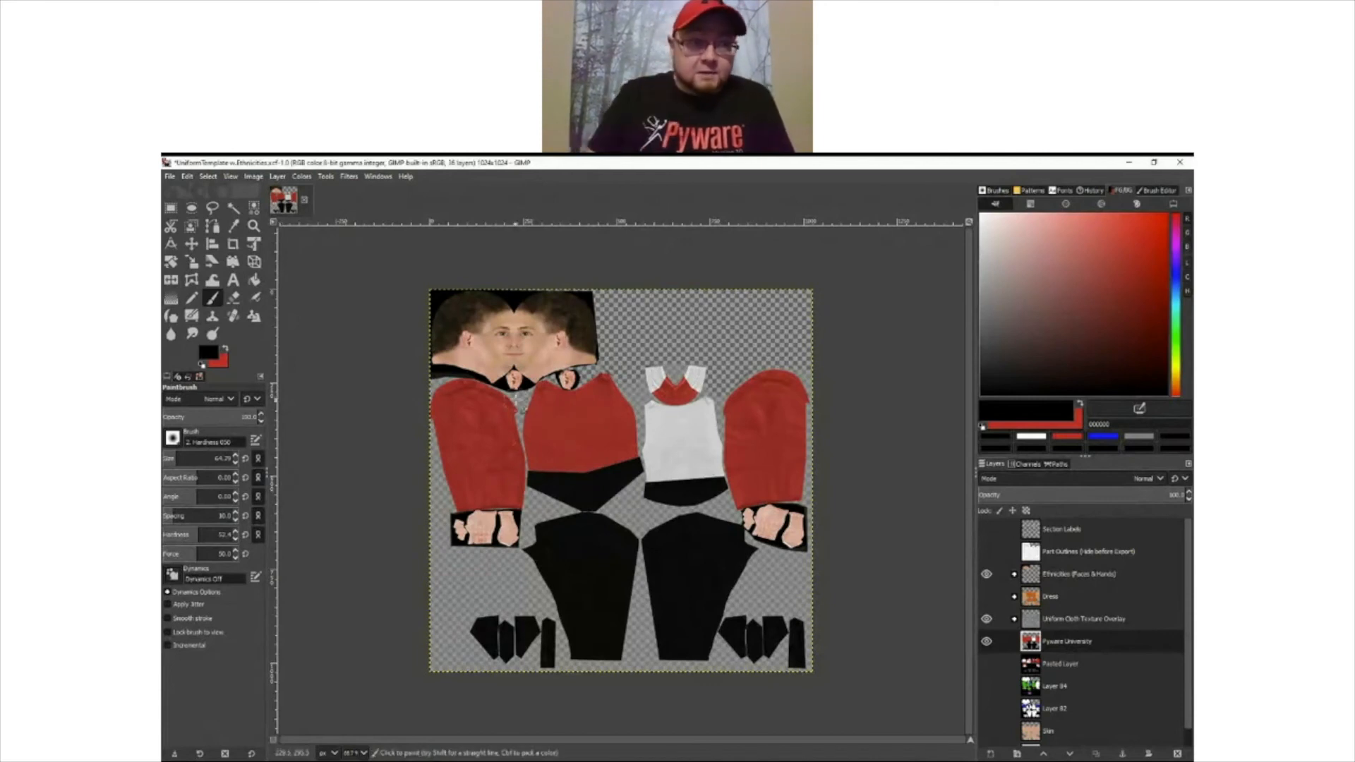
- Add a black letter P in the Script MT Bold font inside a text box on the red front torso
click(233, 279)
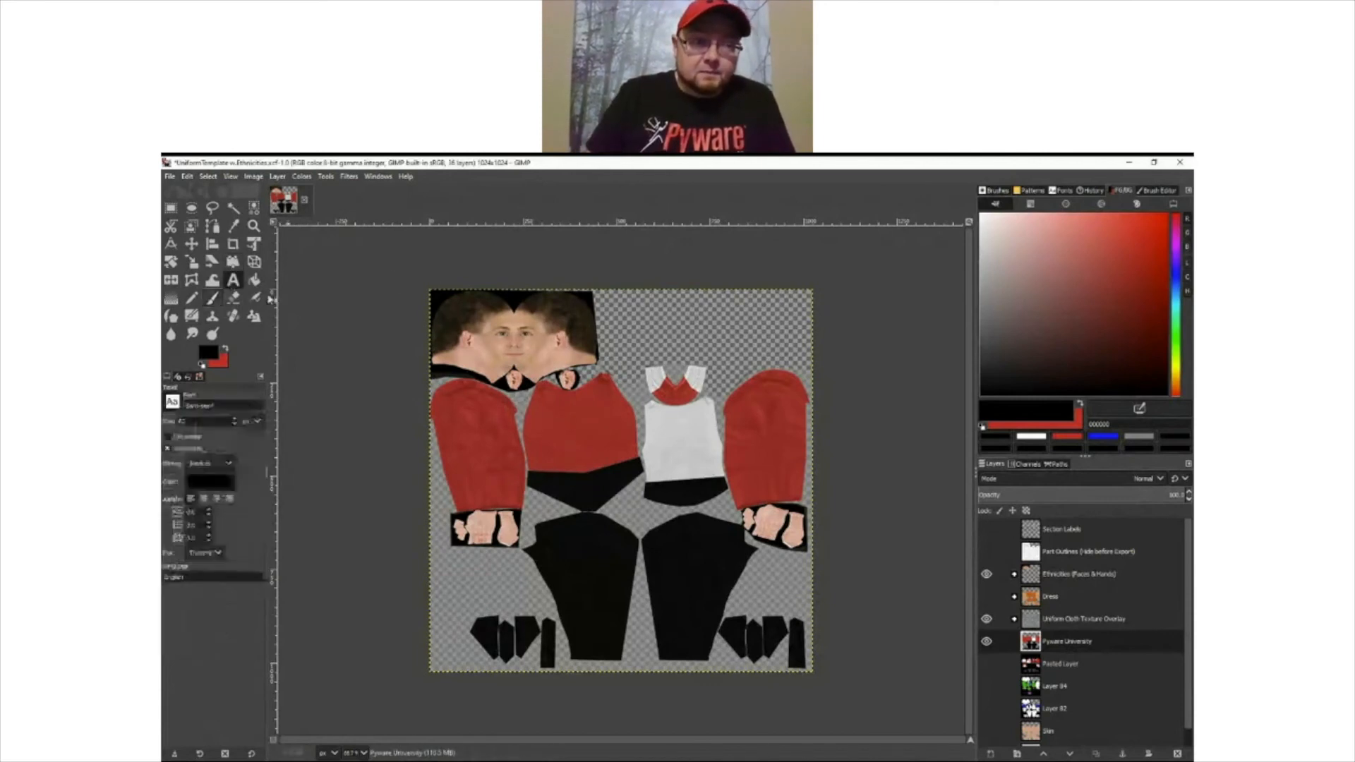
double_click(206, 405)
click(173, 404)
click(174, 404)
click(173, 404)
scroll(209, 470, down, 3)
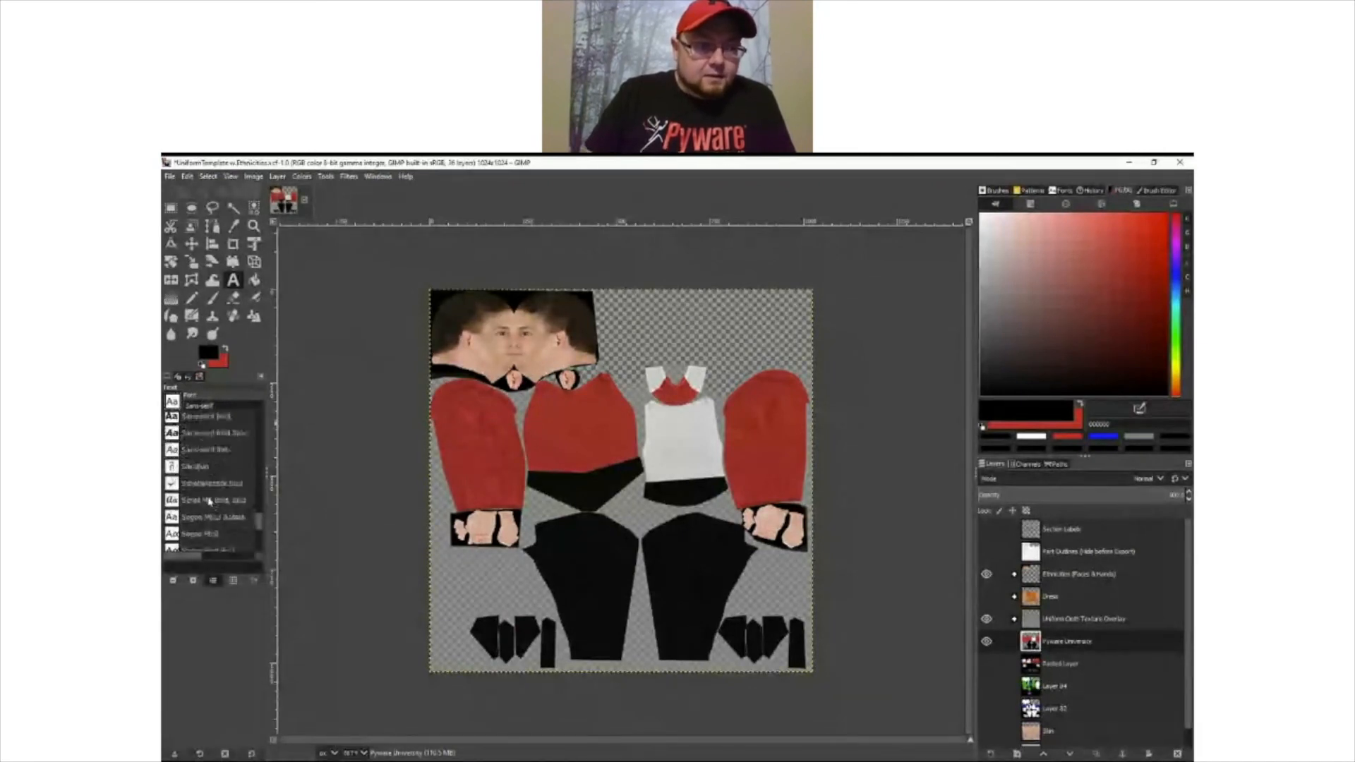
click(211, 501)
click(572, 428)
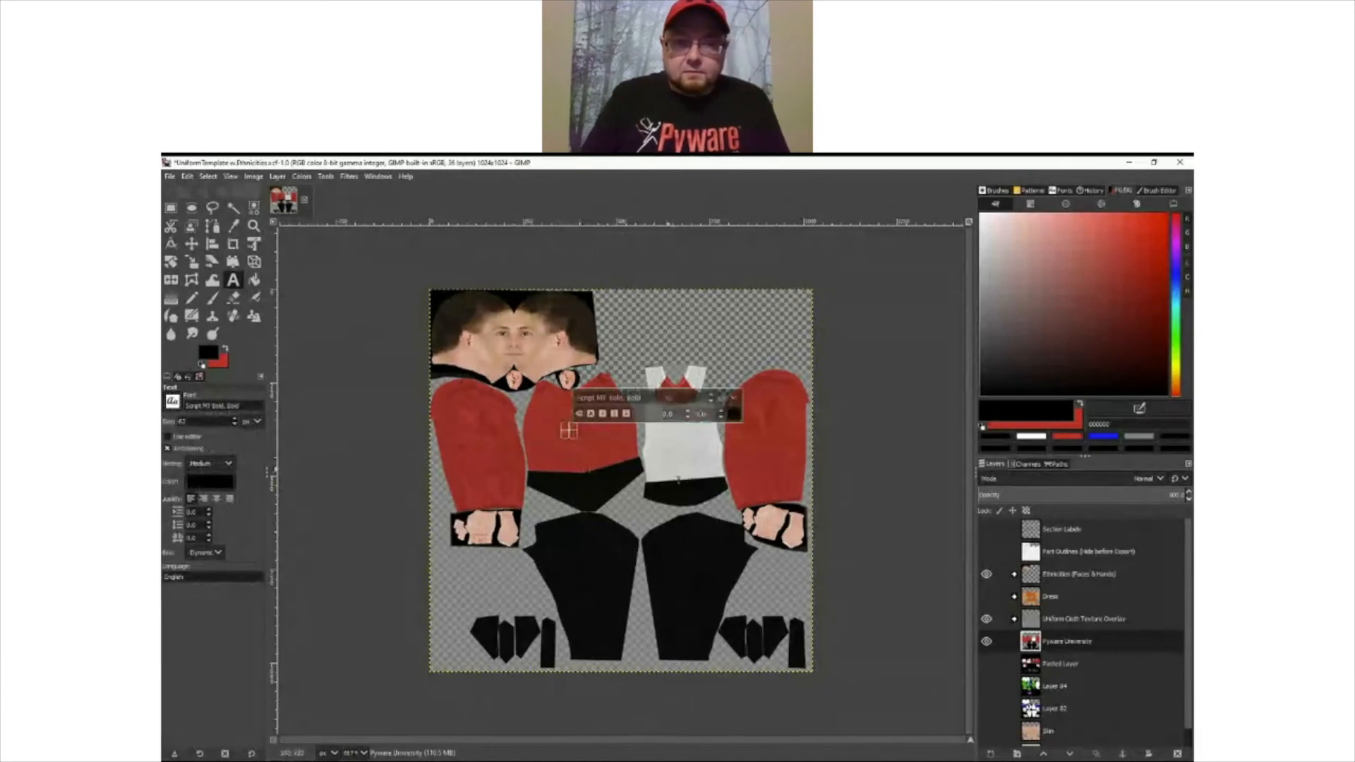
drag(570, 430, 614, 469)
text(P)
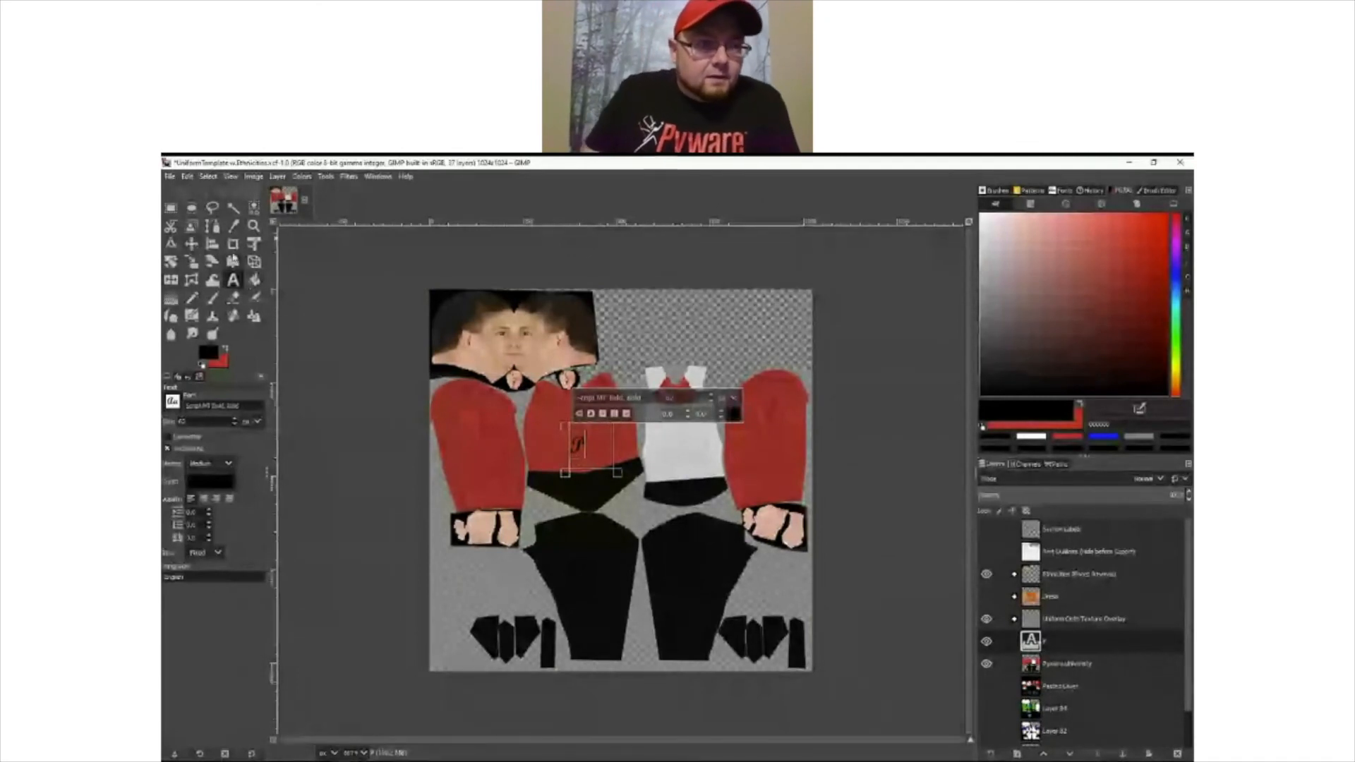
- Limit the Move tool to the active layer, reposition the P on the upper front torso, and collapse the Uniform Cloth Texture Overlay group
click(198, 247)
click(575, 443)
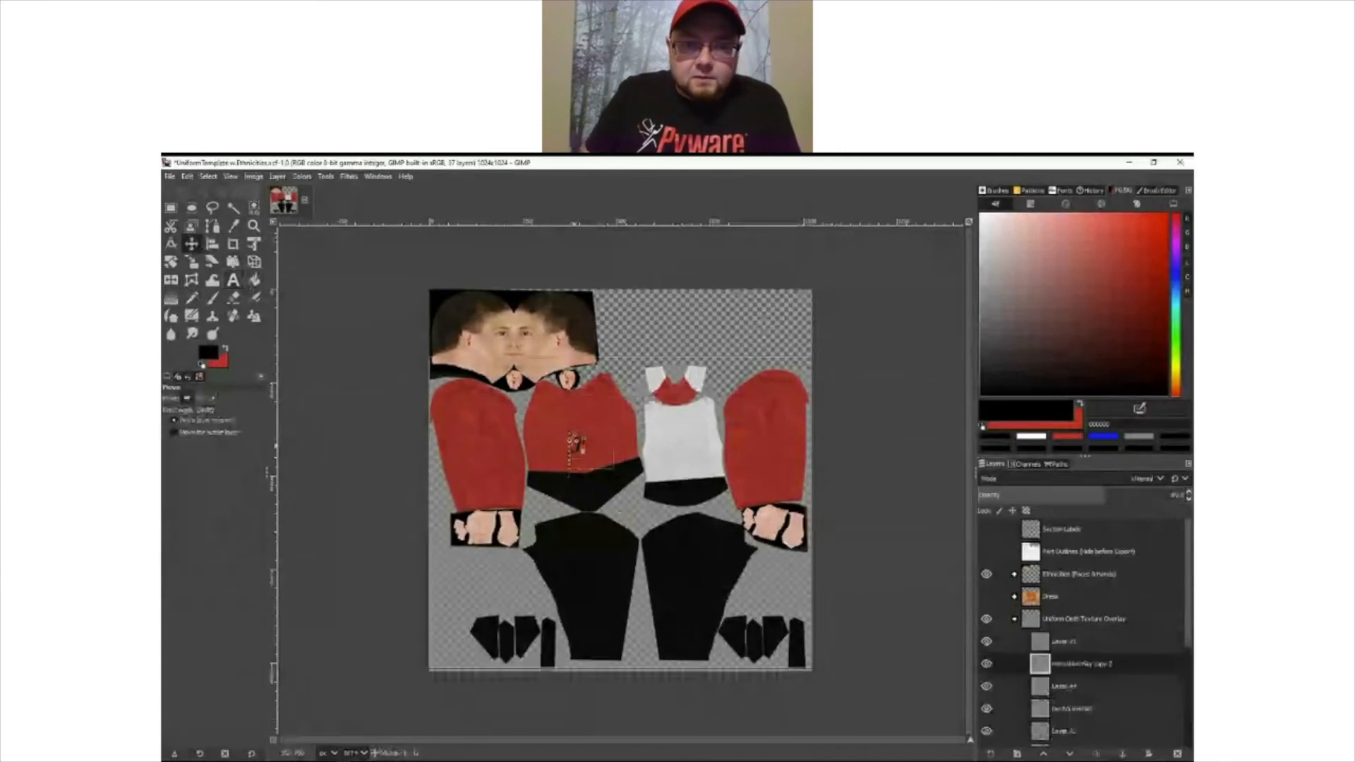
click(575, 443)
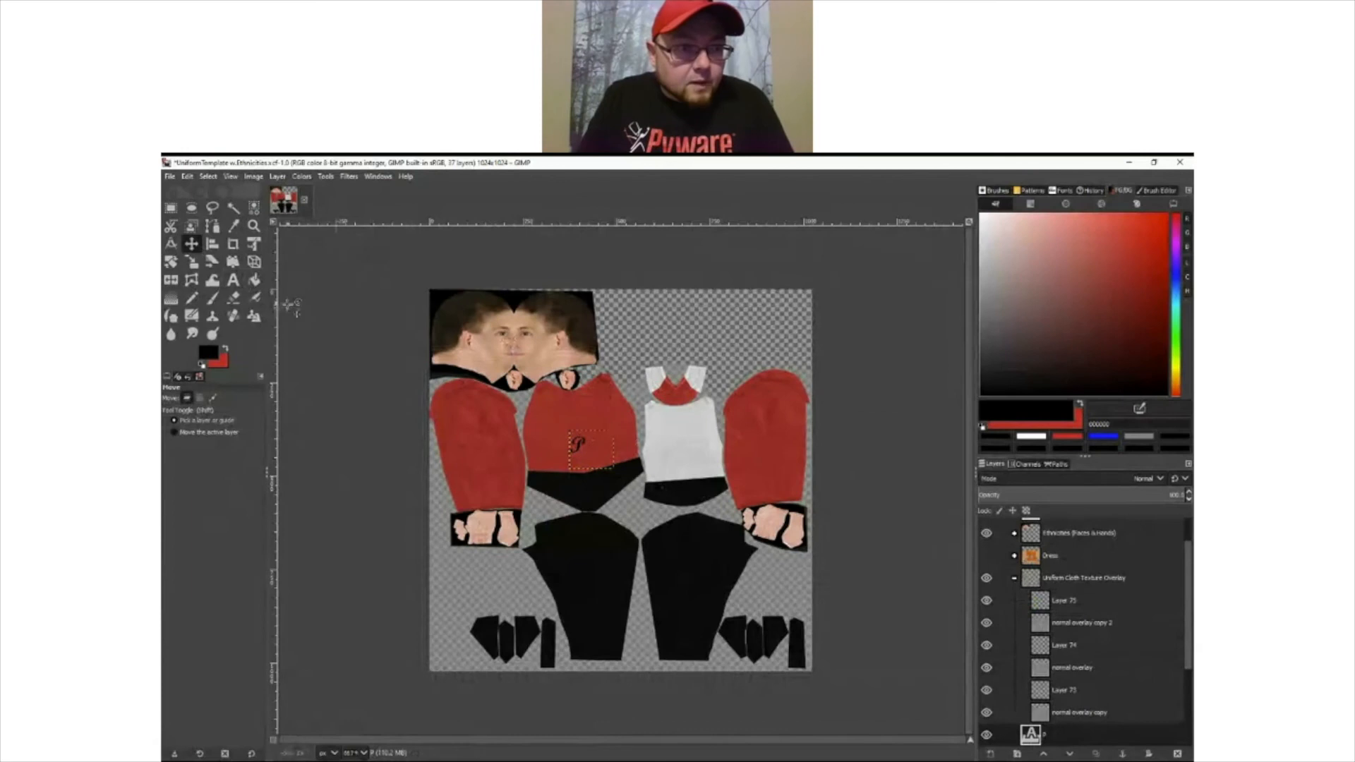
click(174, 432)
drag(579, 444, 568, 421)
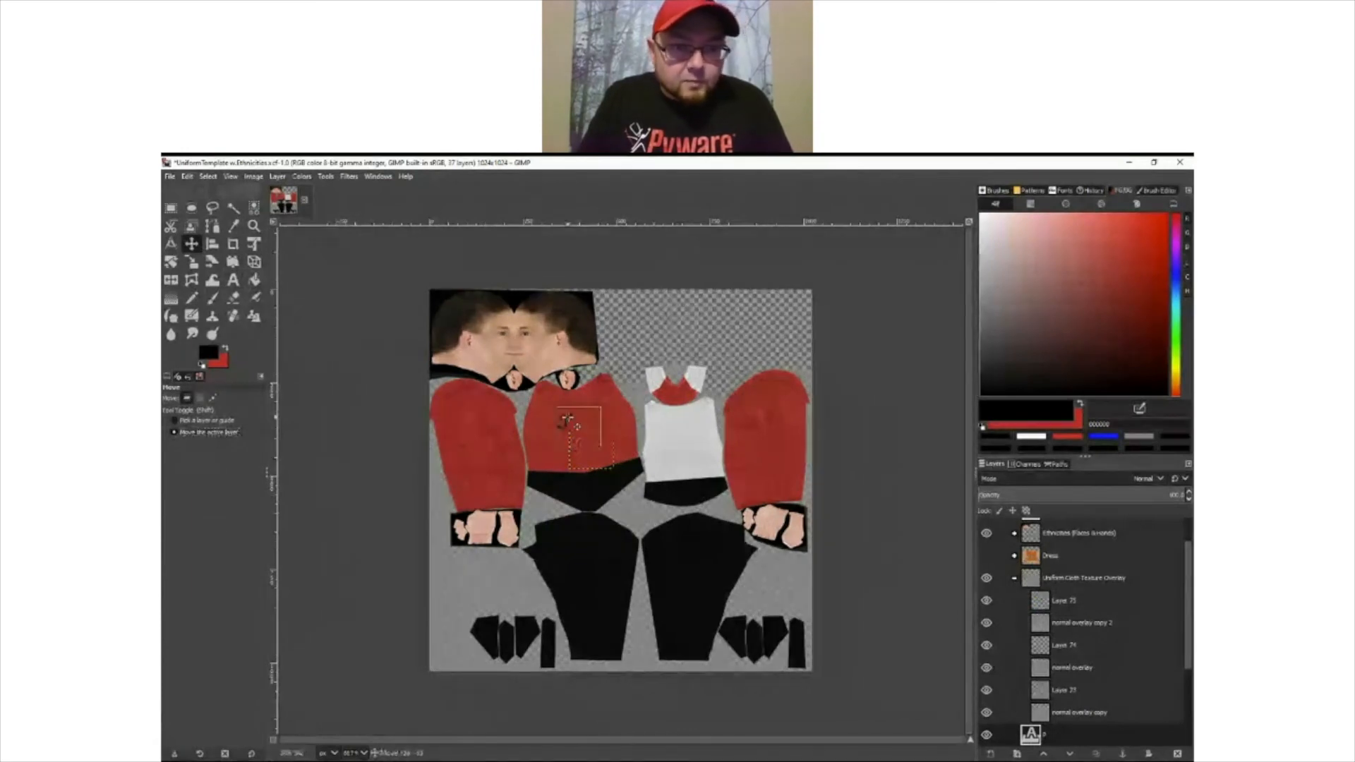
drag(567, 419, 567, 417)
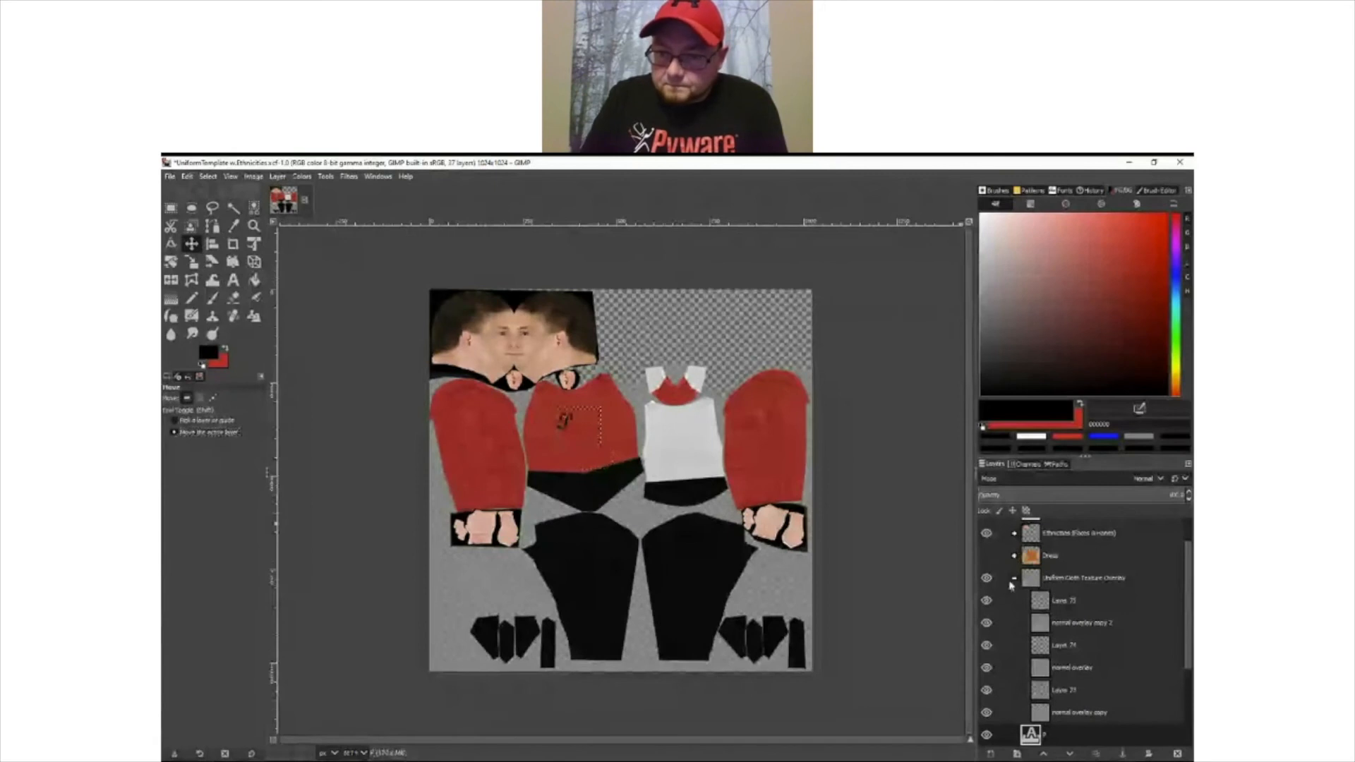
click(1013, 579)
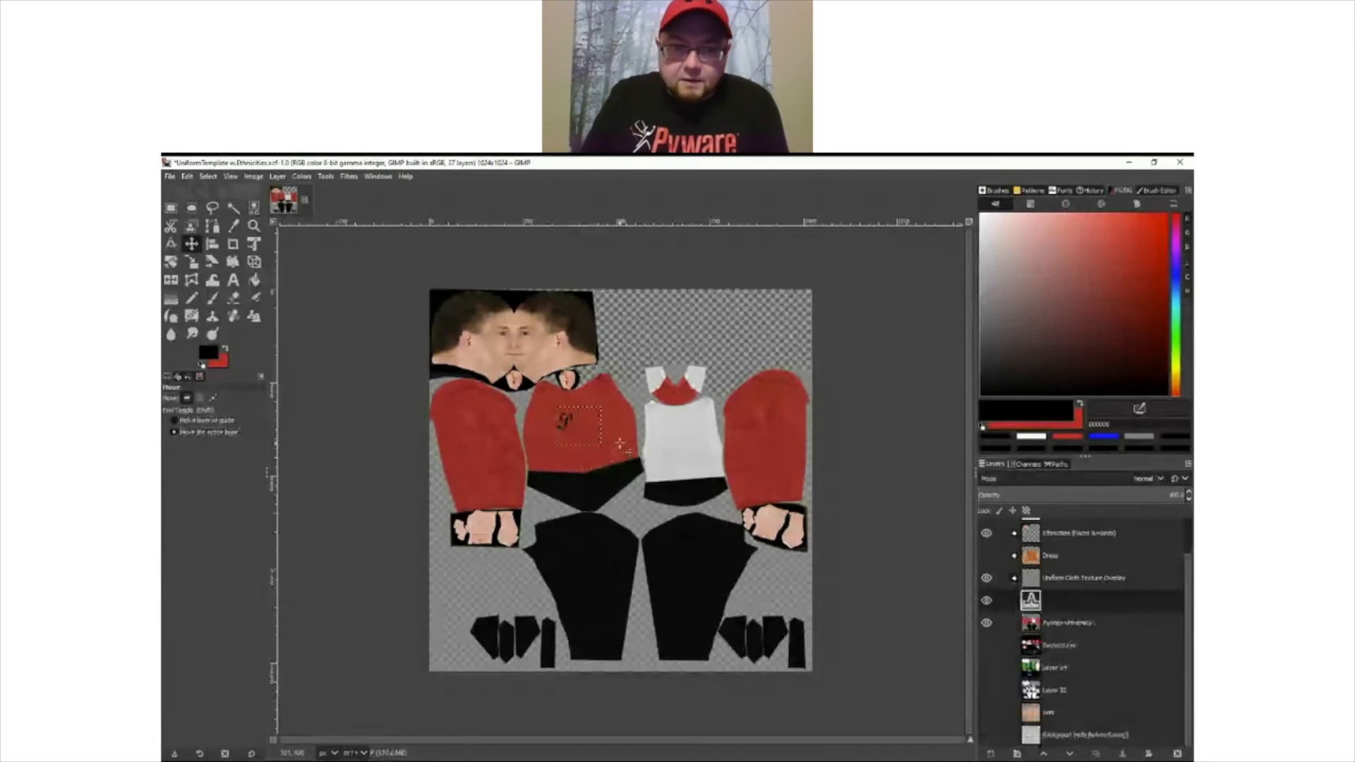
drag(565, 420, 578, 420)
- Show the Part Outlines layer and nudge the P slightly upward using its grid as a guide
scroll(1033, 561, up, 2)
click(986, 553)
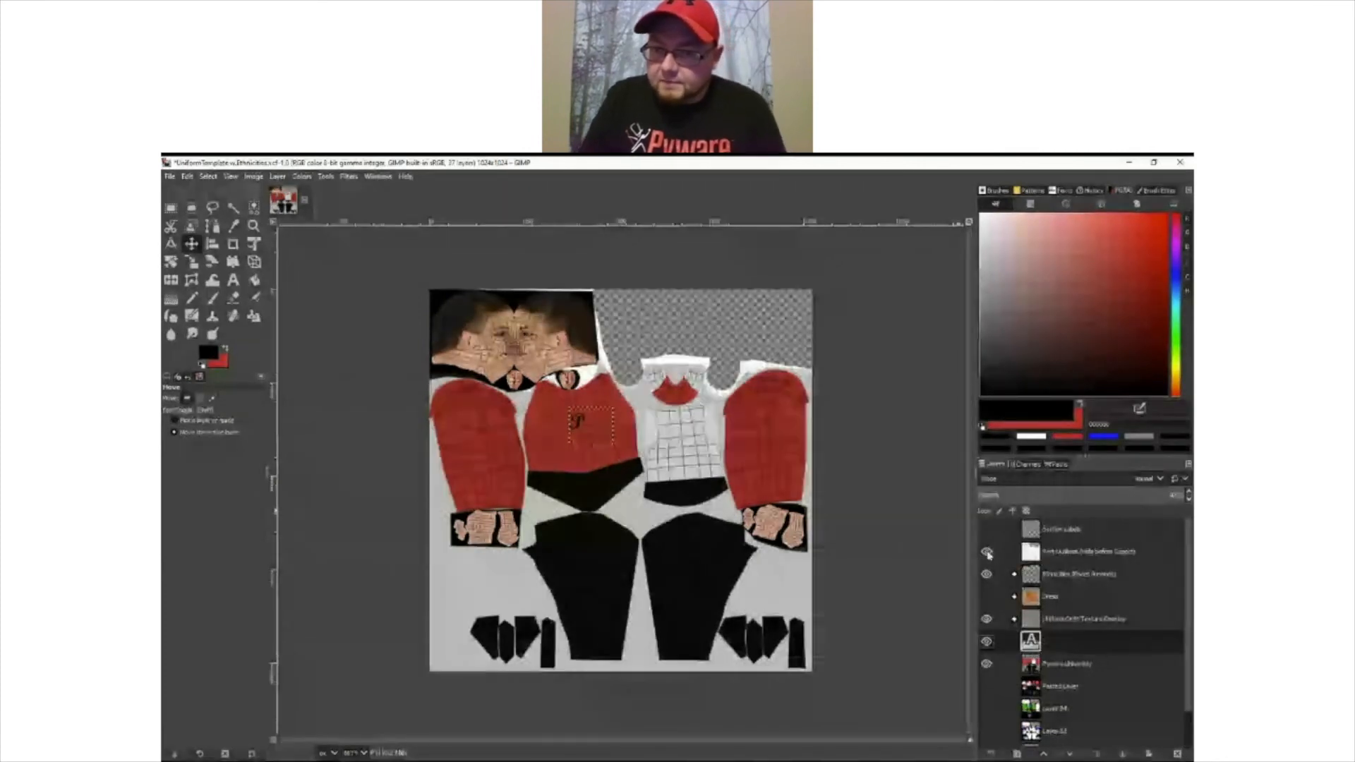
drag(576, 422, 577, 417)
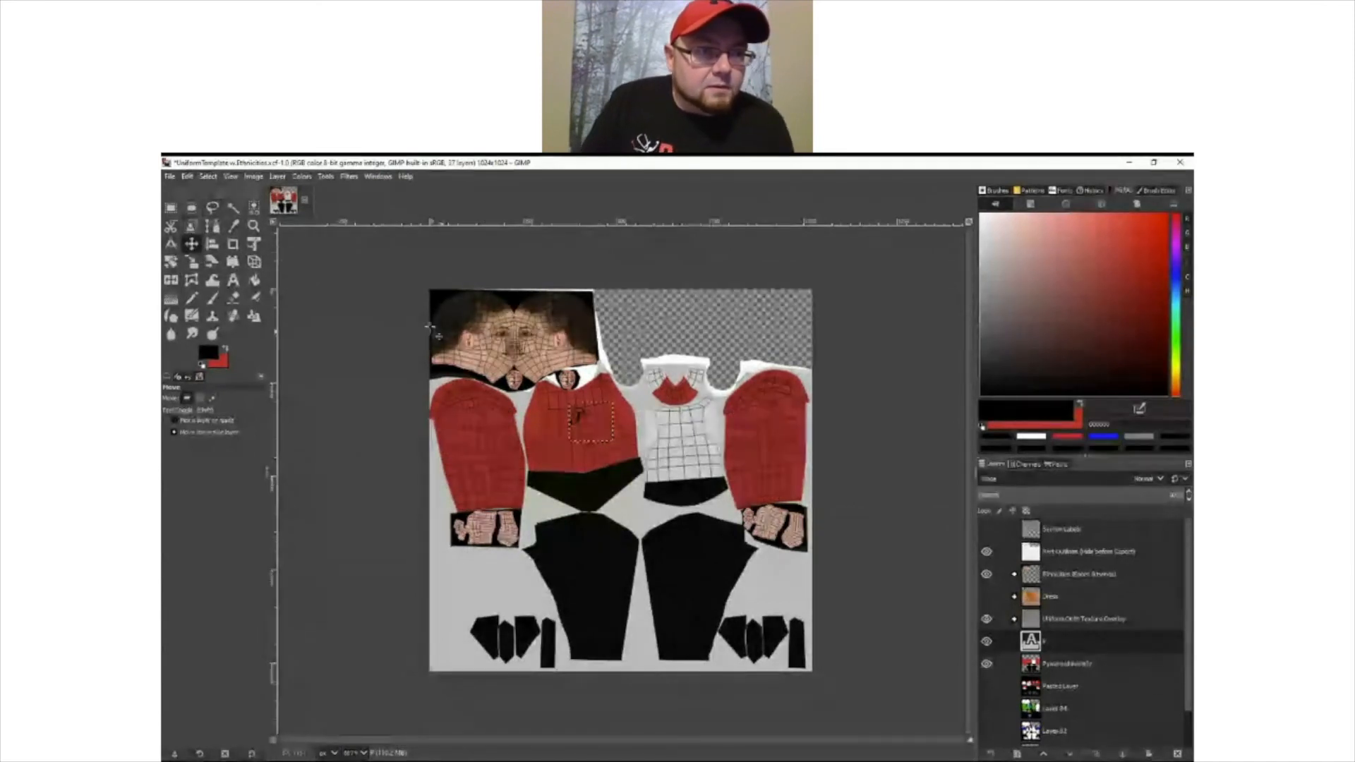
- Rotate the letter P slightly counterclockwise and reposition it on the upper front torso
key(shift)
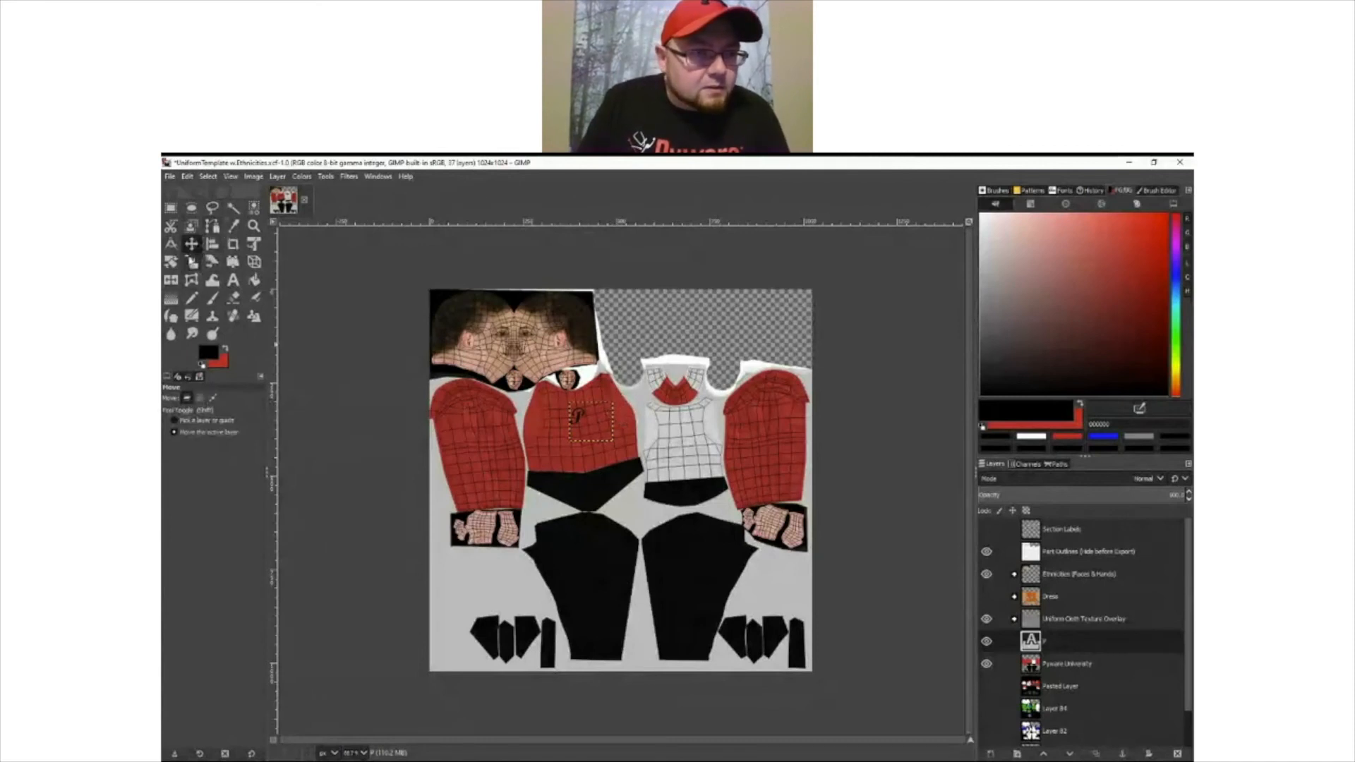
click(171, 262)
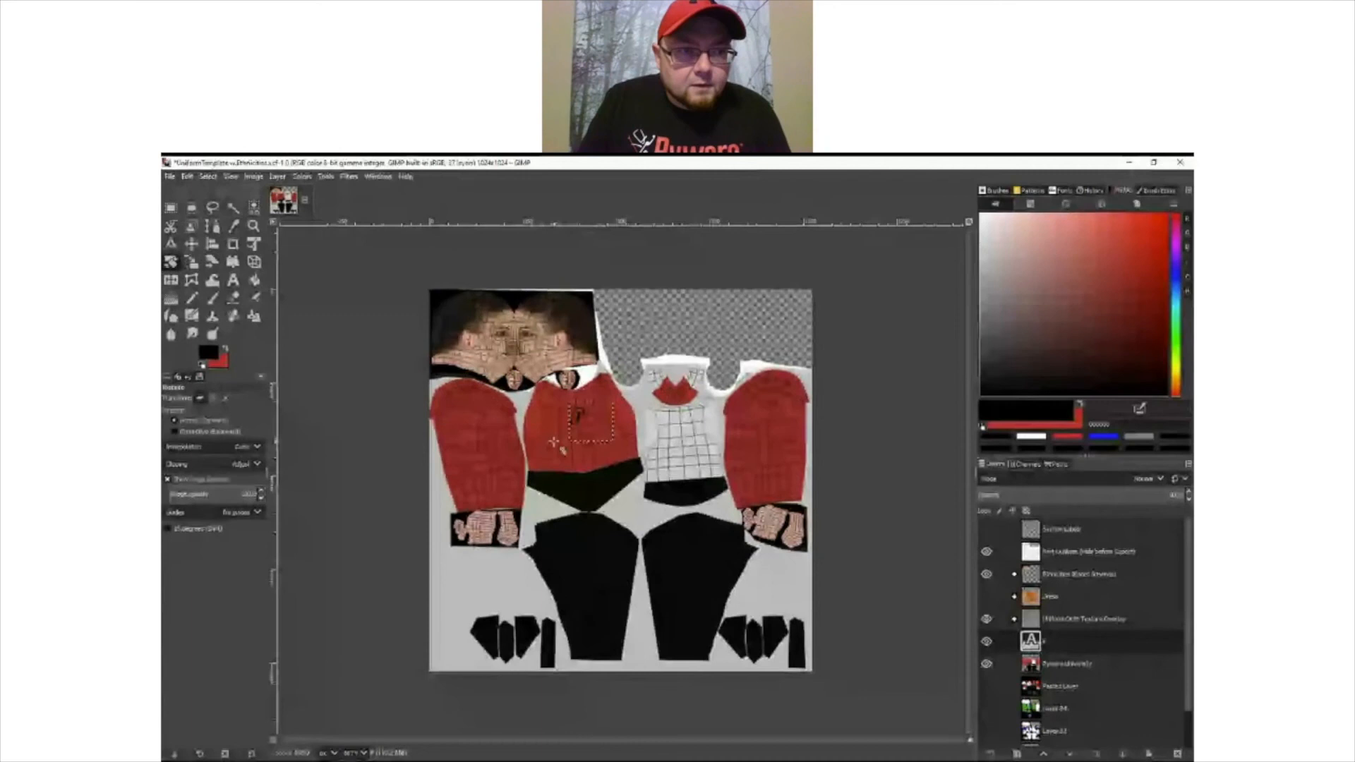
drag(553, 442, 564, 444)
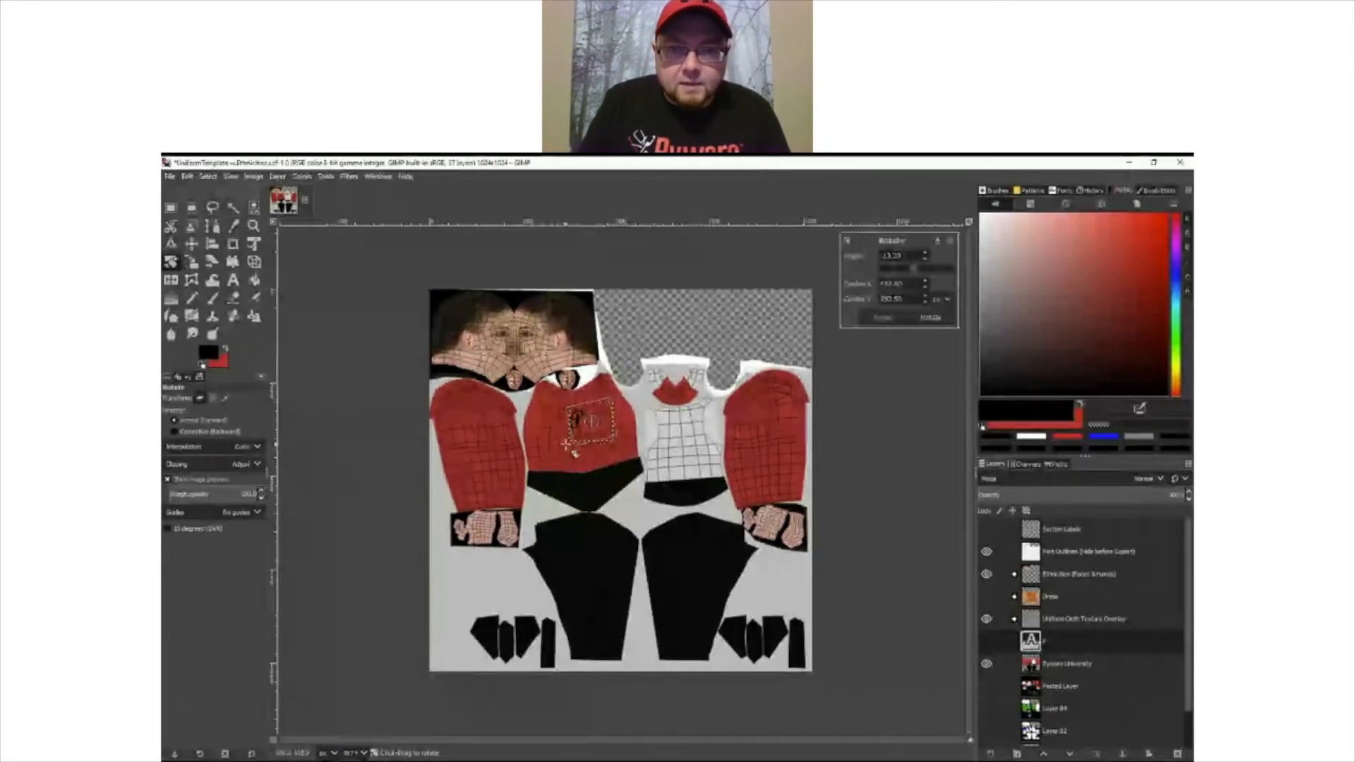
click(191, 244)
drag(588, 429, 589, 423)
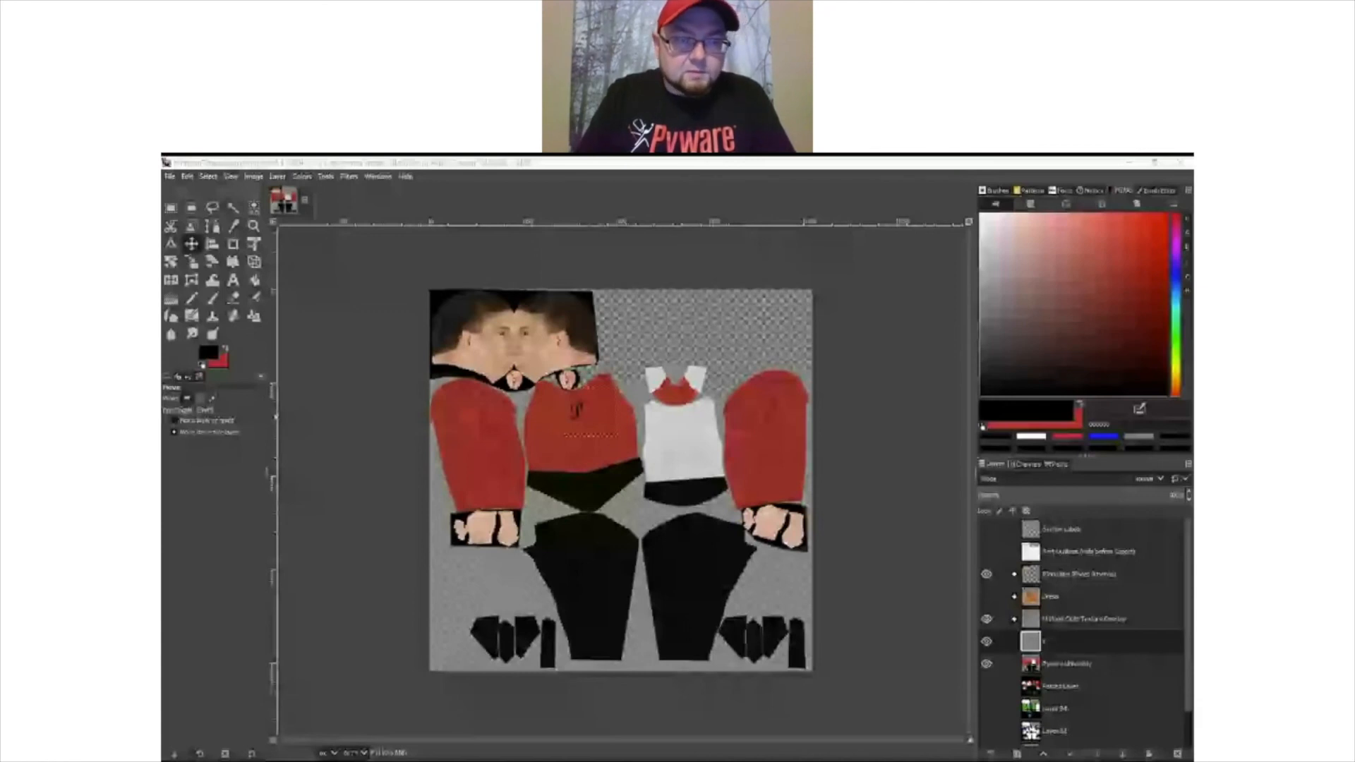
- Bring the downloaded yellow block M image, download.png, into the uniform template as a new layer above the P
key(alt+Tab)
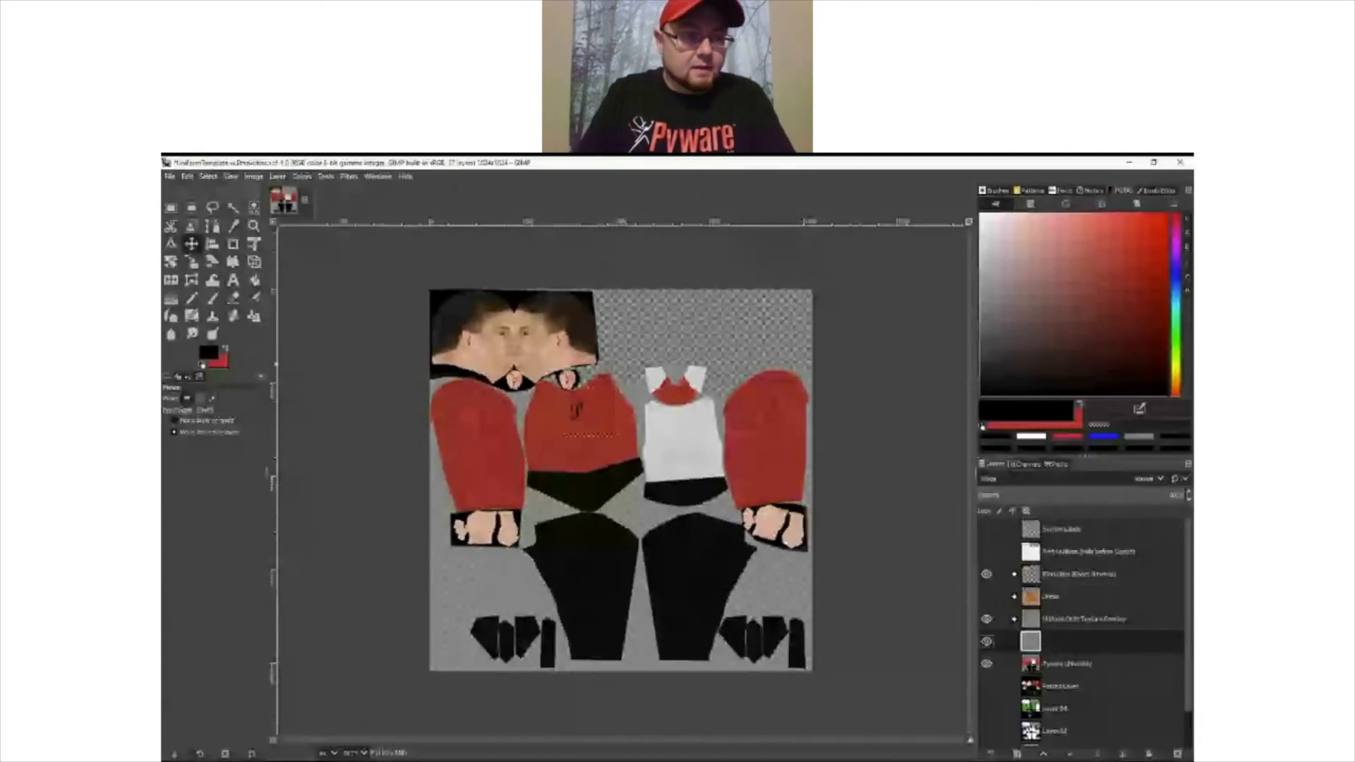
drag(615, 166, 617, 164)
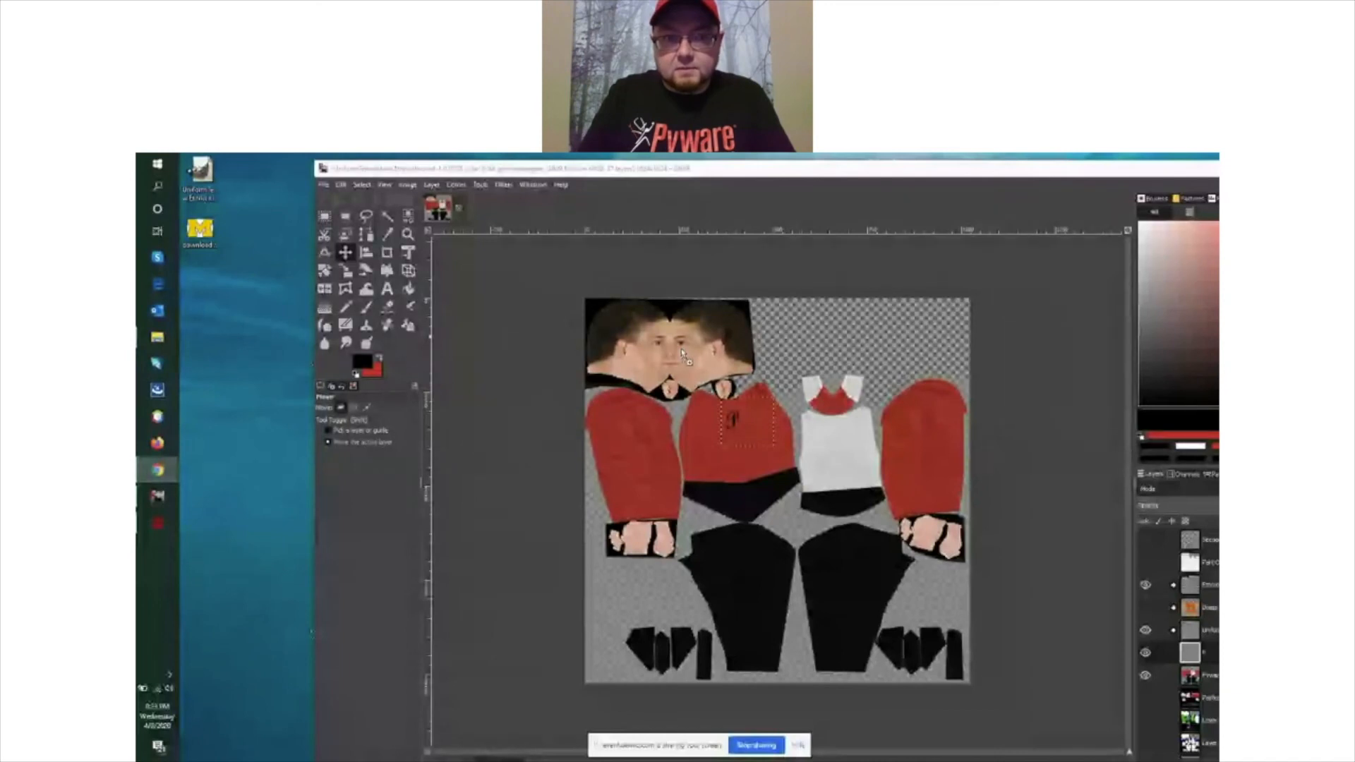
click(683, 353)
key(ctrl+v)
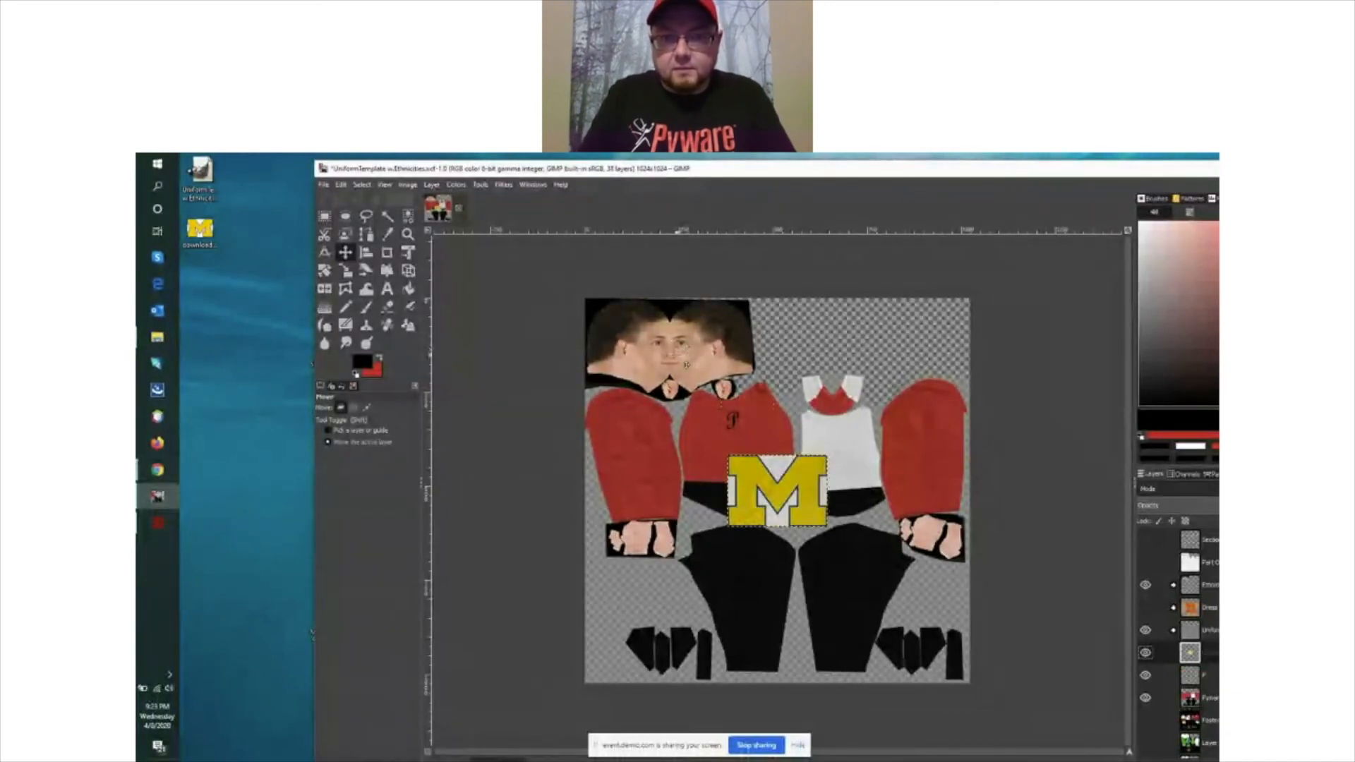
drag(768, 172, 632, 168)
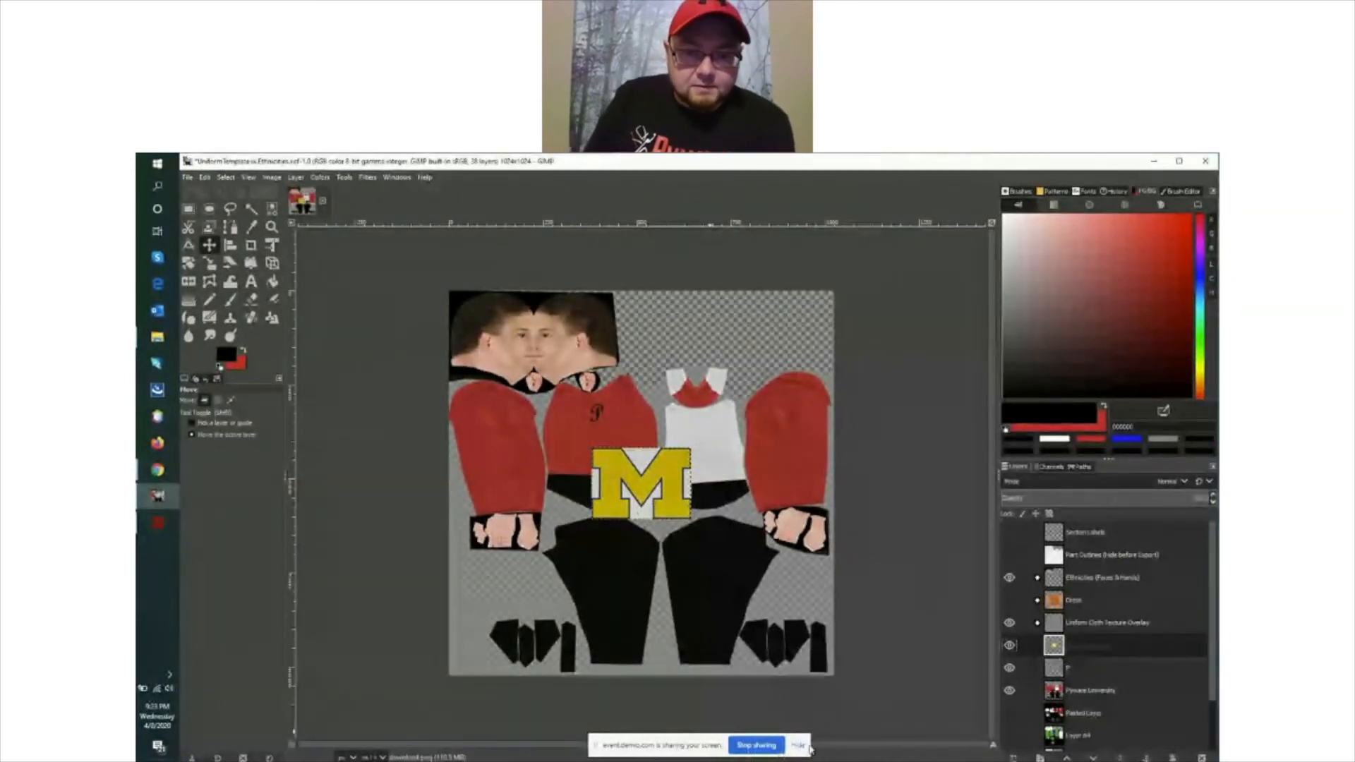
- Hide the sharing notice, switch to the browser session, and change the shared content to the UniformTemplate application window
click(797, 745)
mouse_move(158, 469)
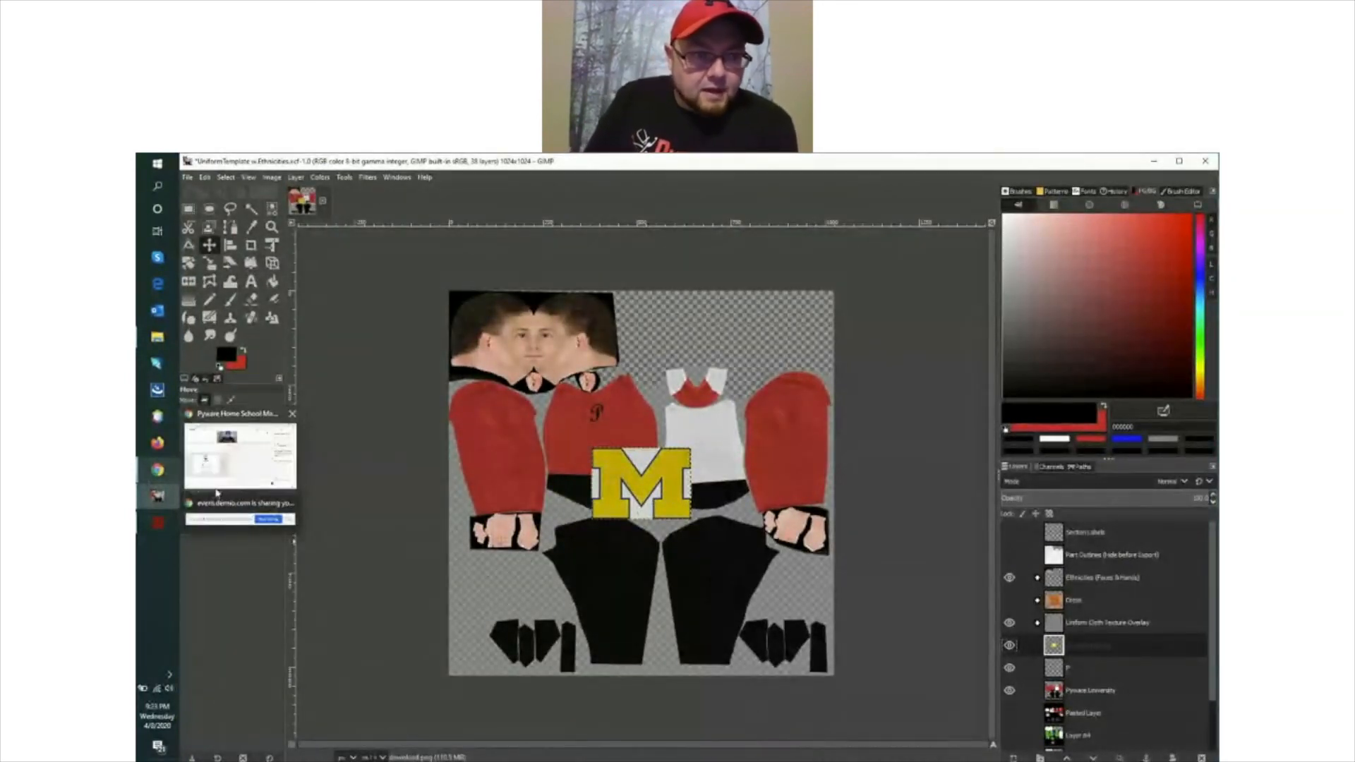
click(240, 473)
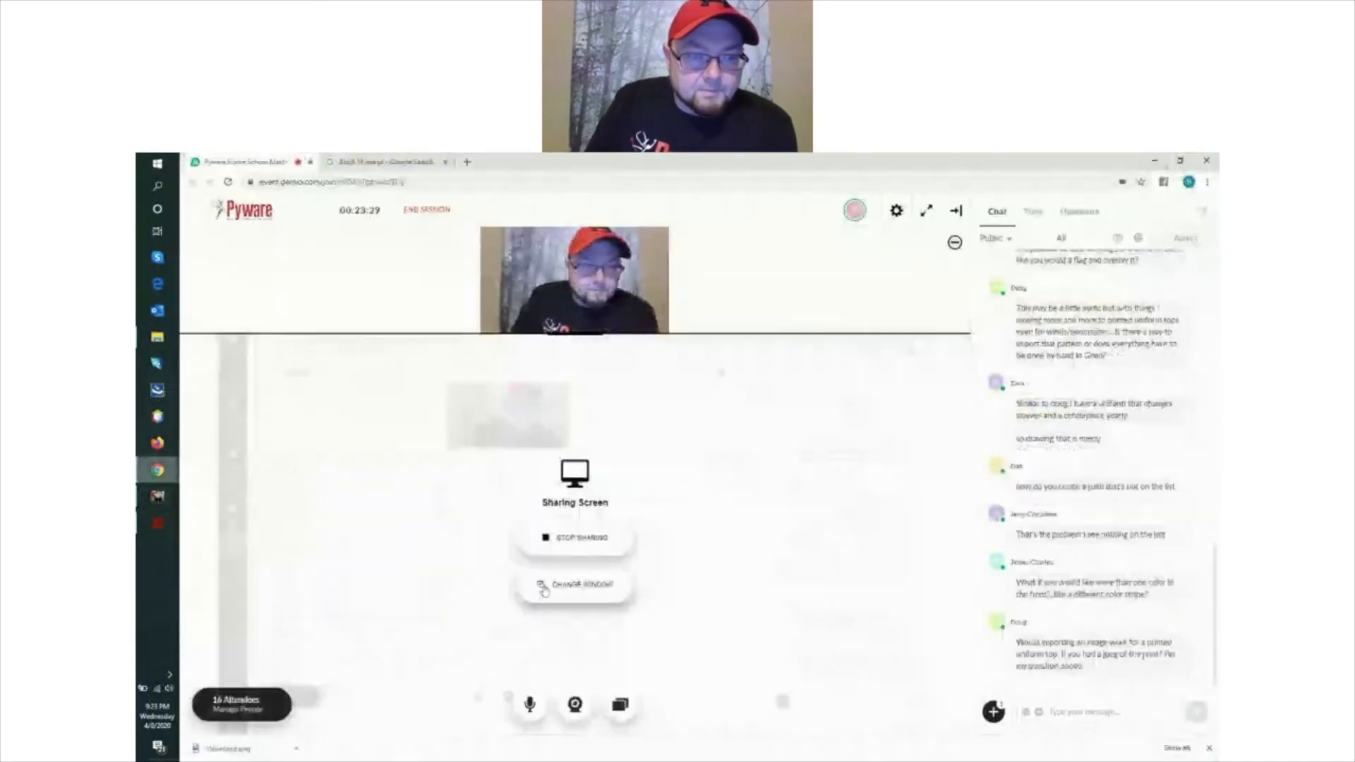
click(568, 585)
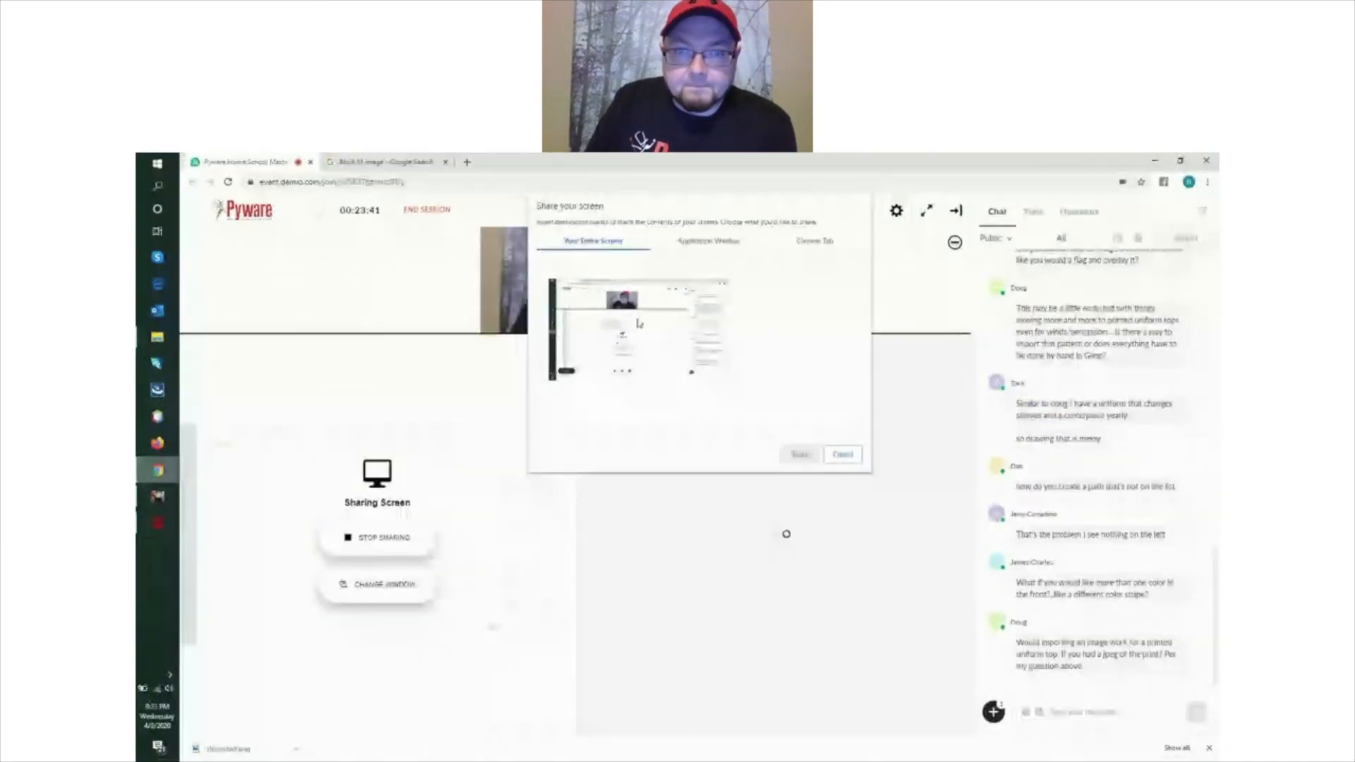
click(785, 286)
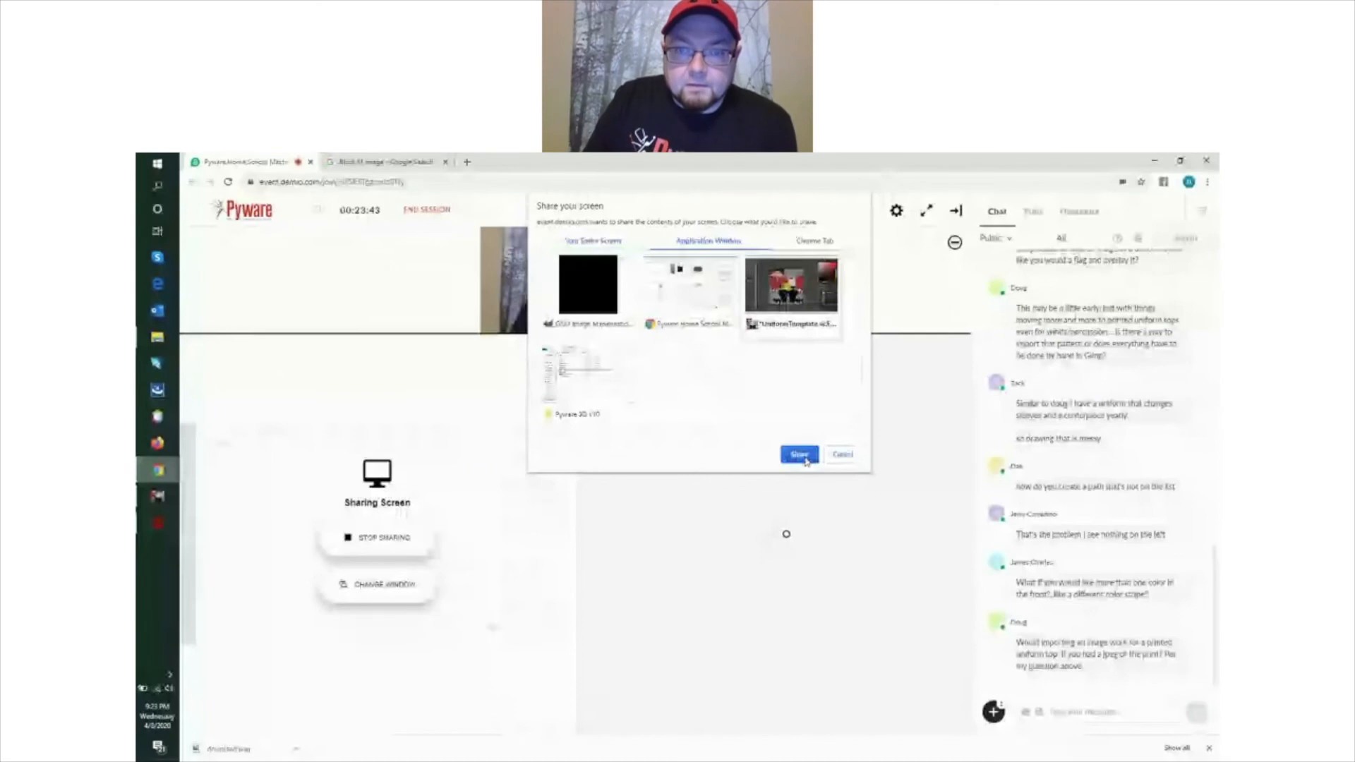
click(802, 456)
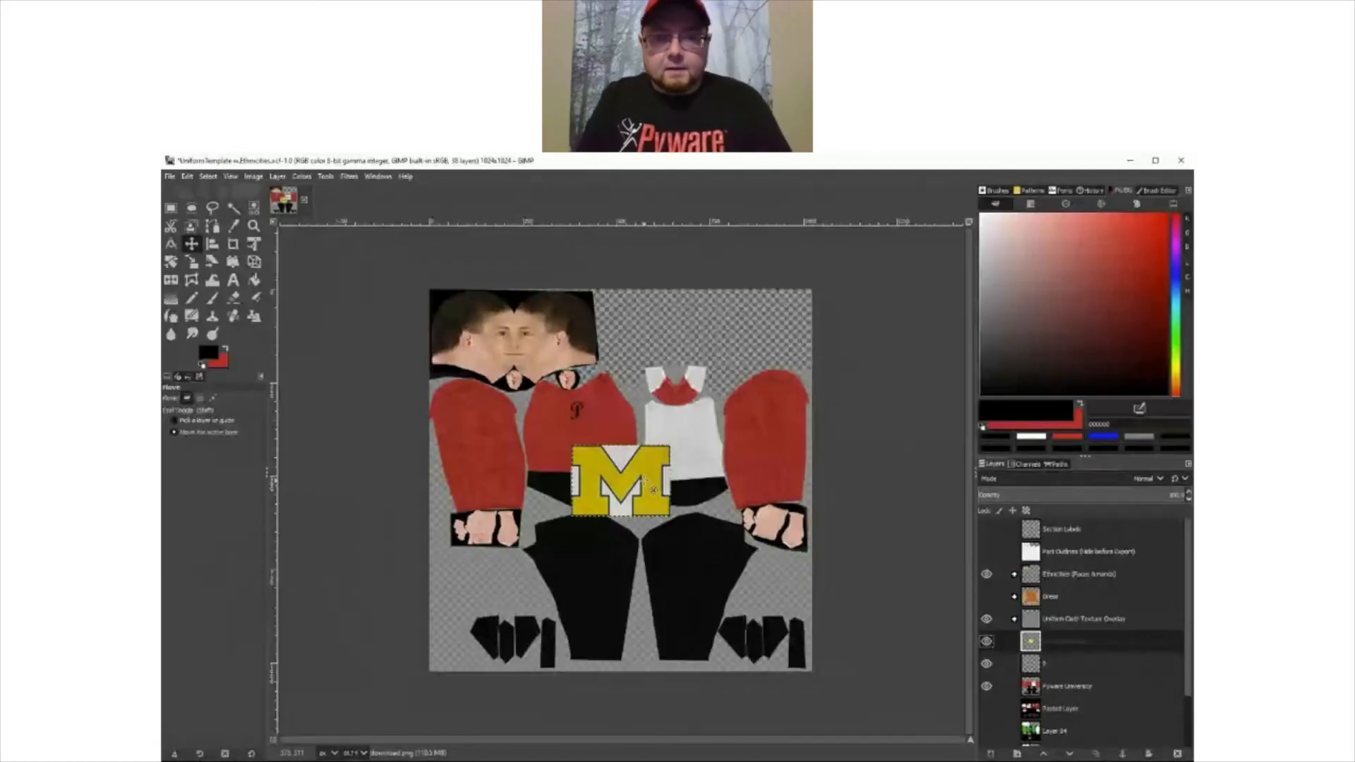
- Fuzzy-select the white areas around the M on the download.png layer and clear them to the red background color
click(234, 209)
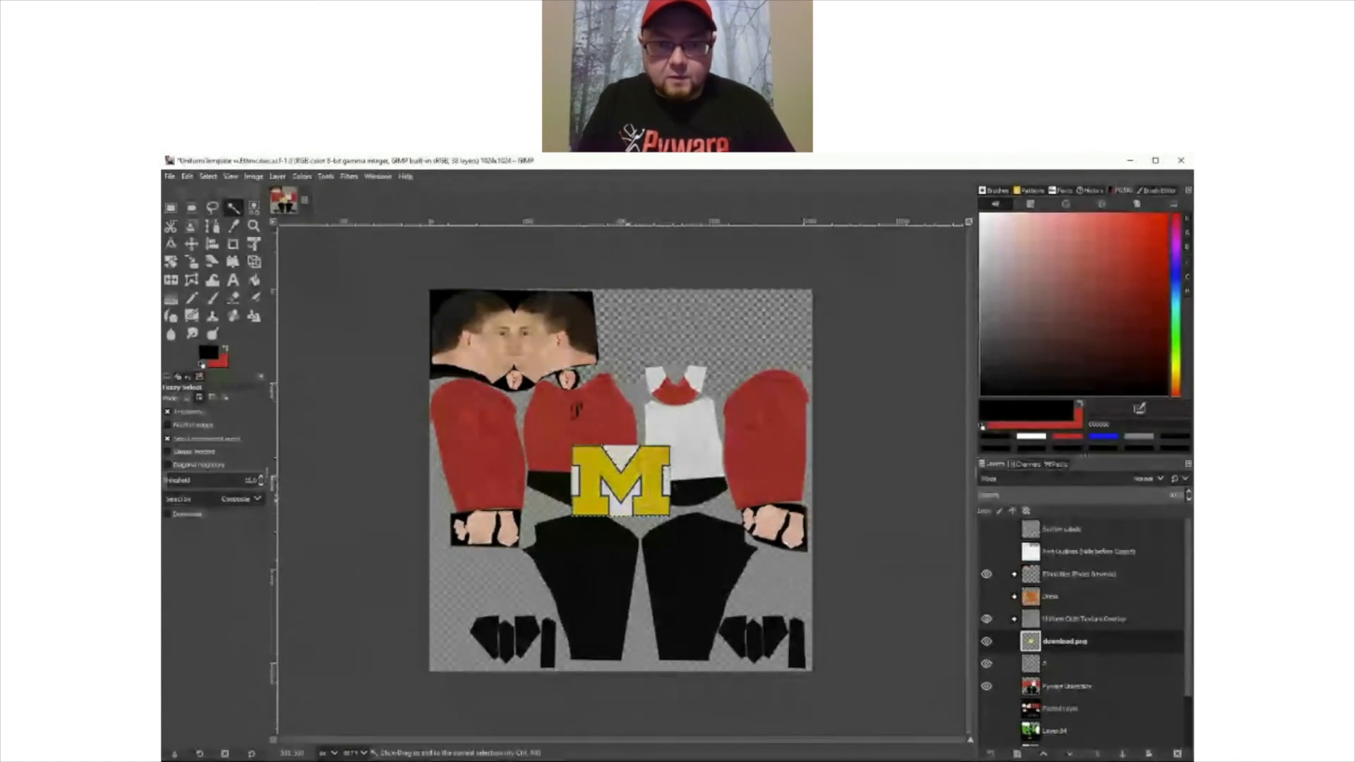
shift+click(576, 481)
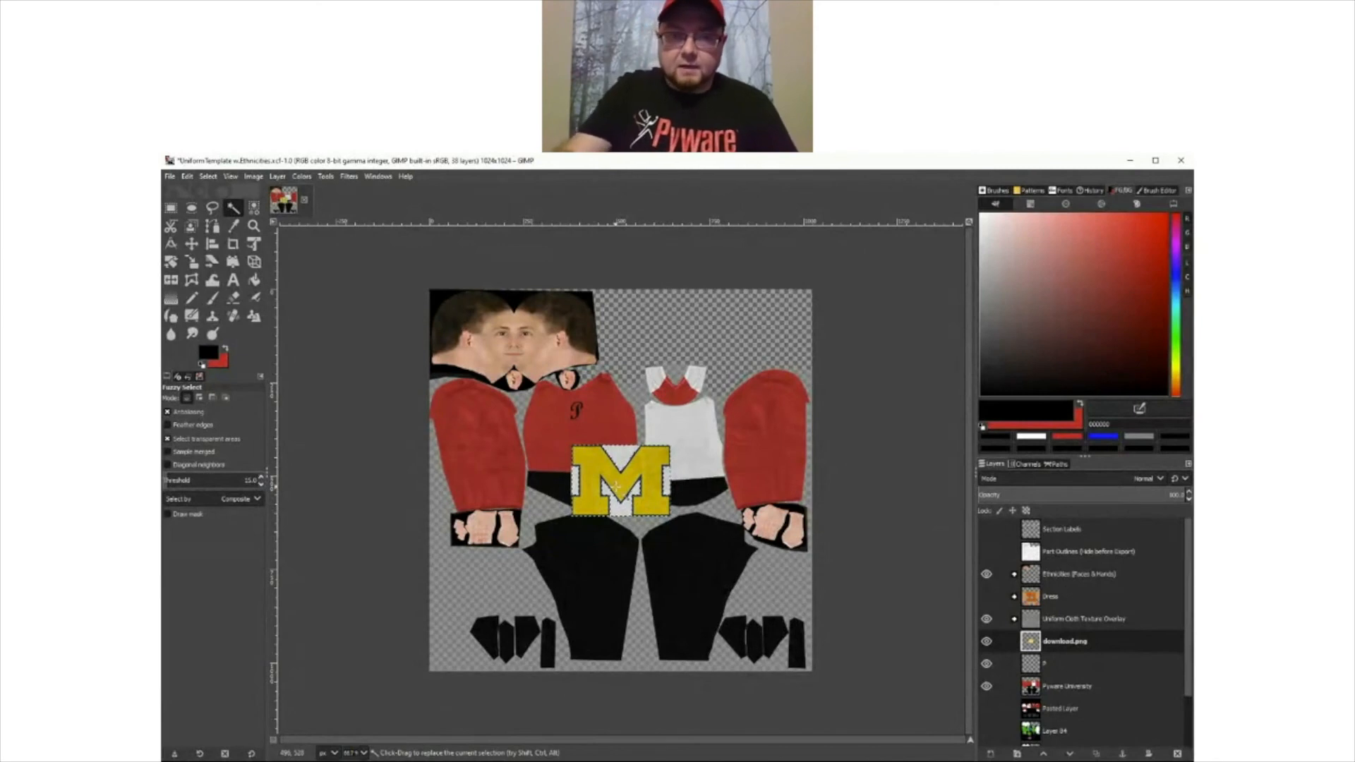
key(Delete)
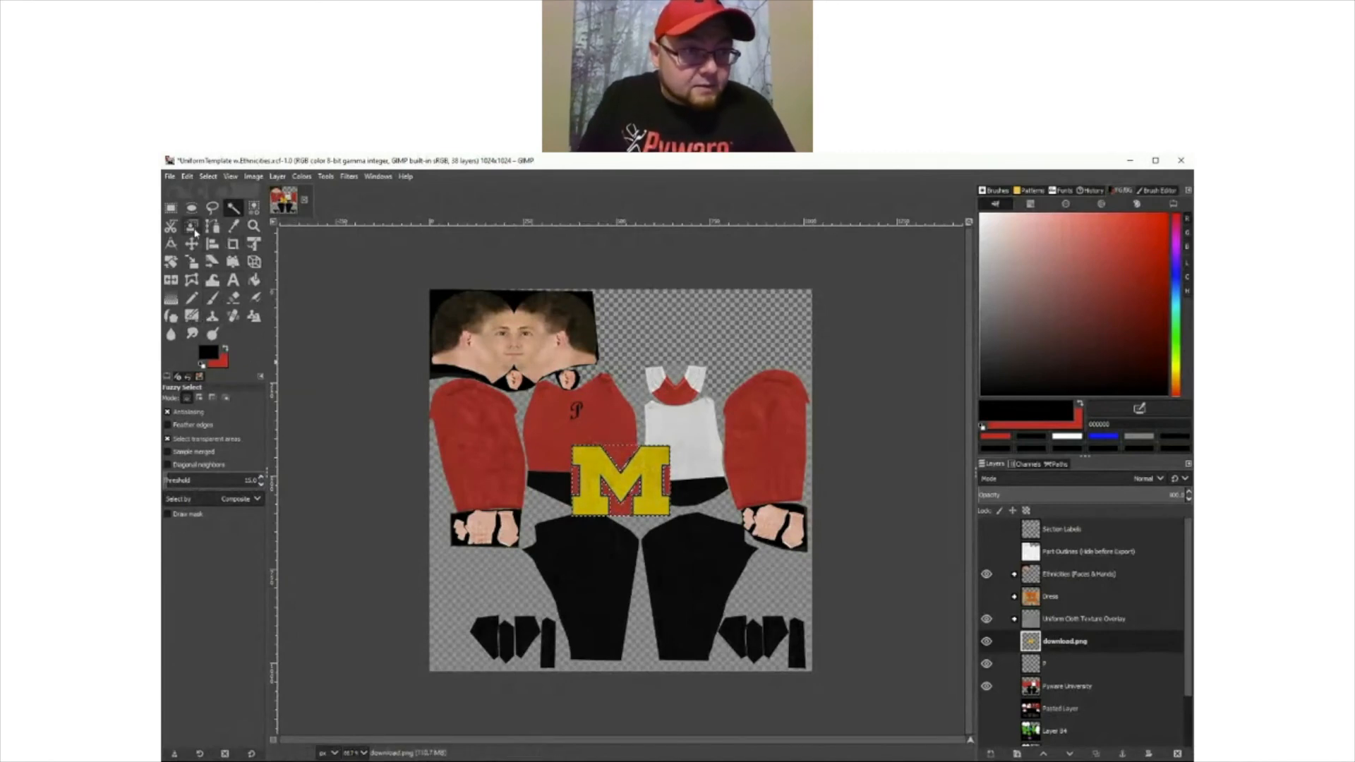
- Try to scale down the M logo while its background selection is active, and undo the scaling
click(194, 264)
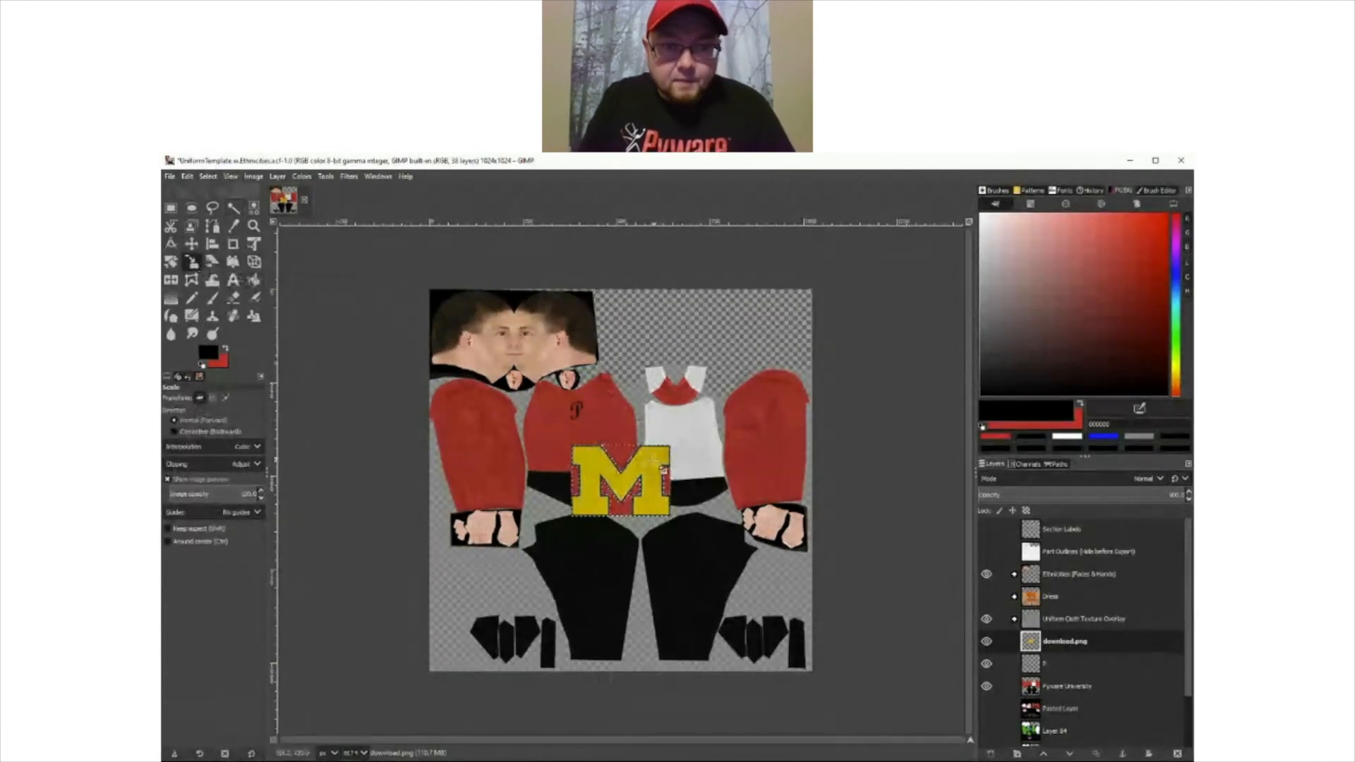
click(680, 452)
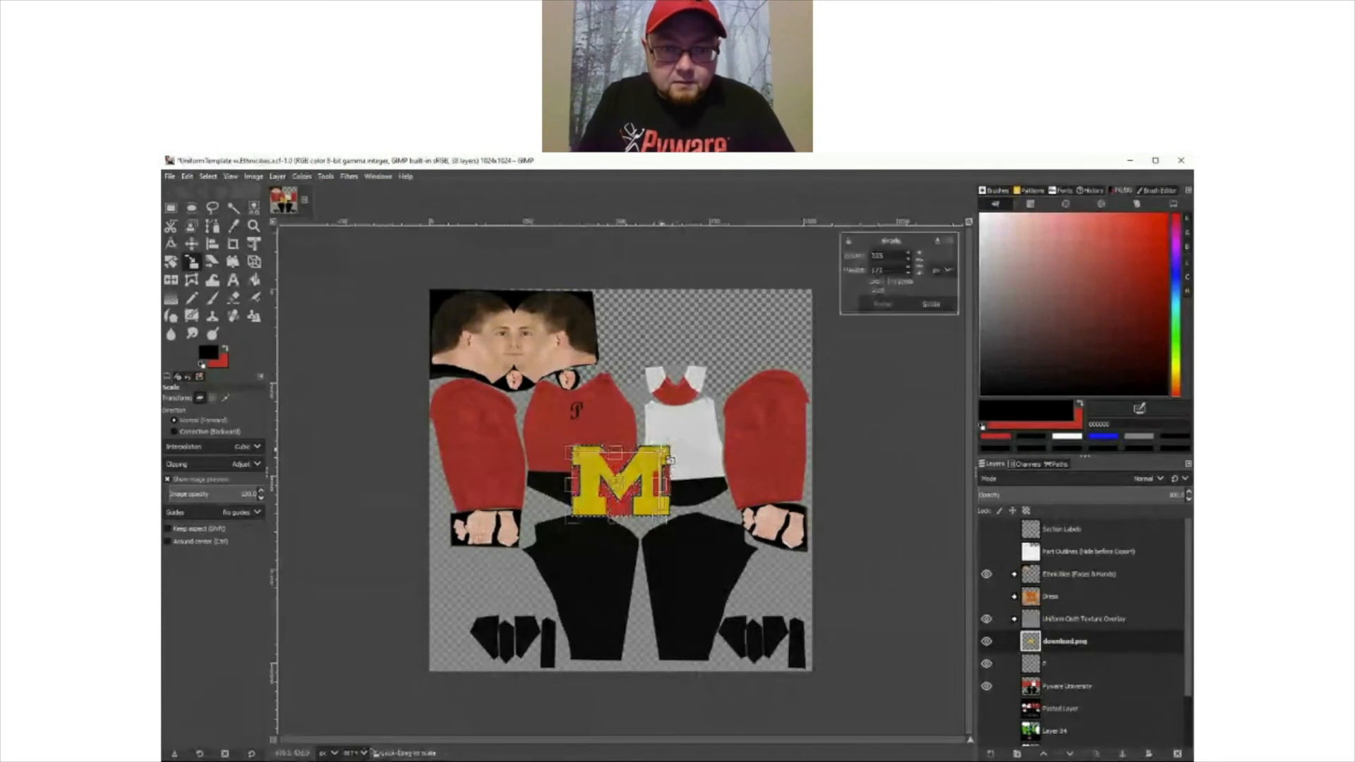
drag(632, 476, 632, 477)
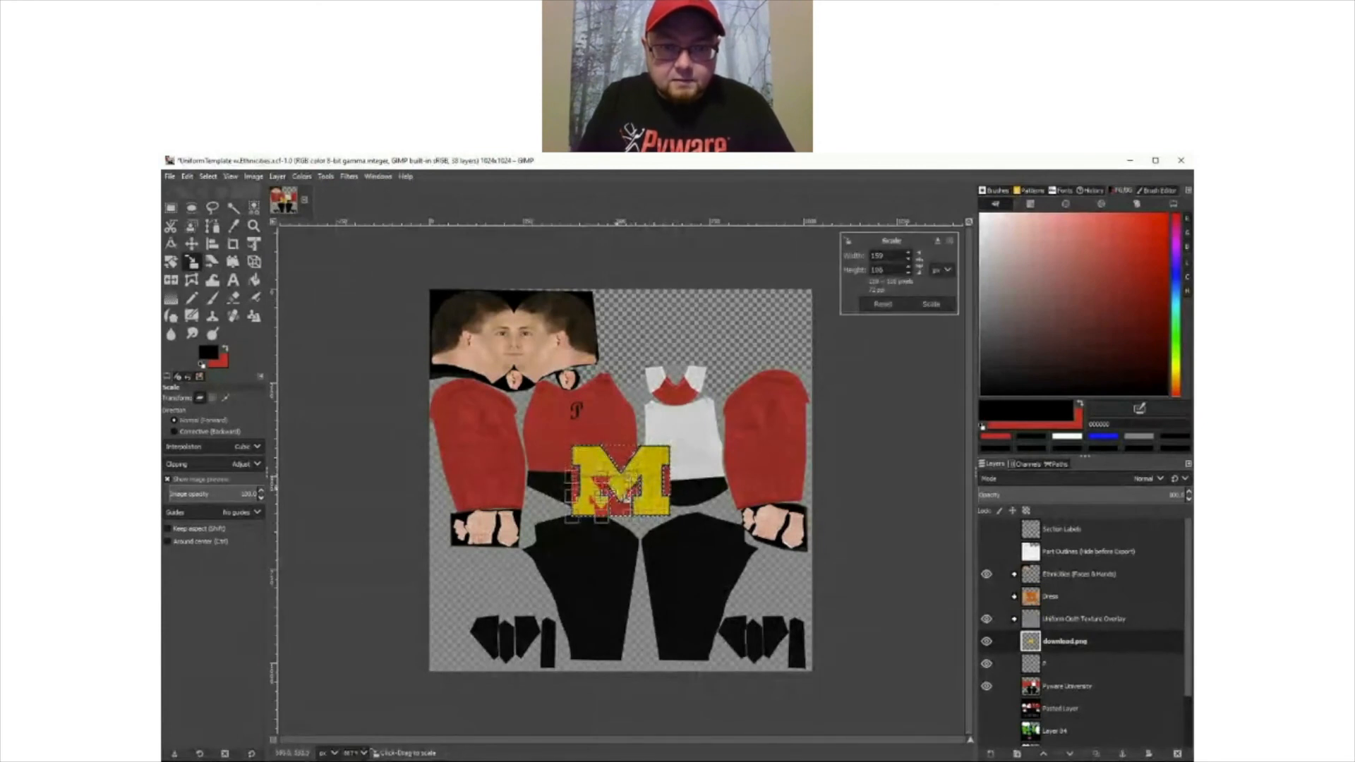
click(931, 304)
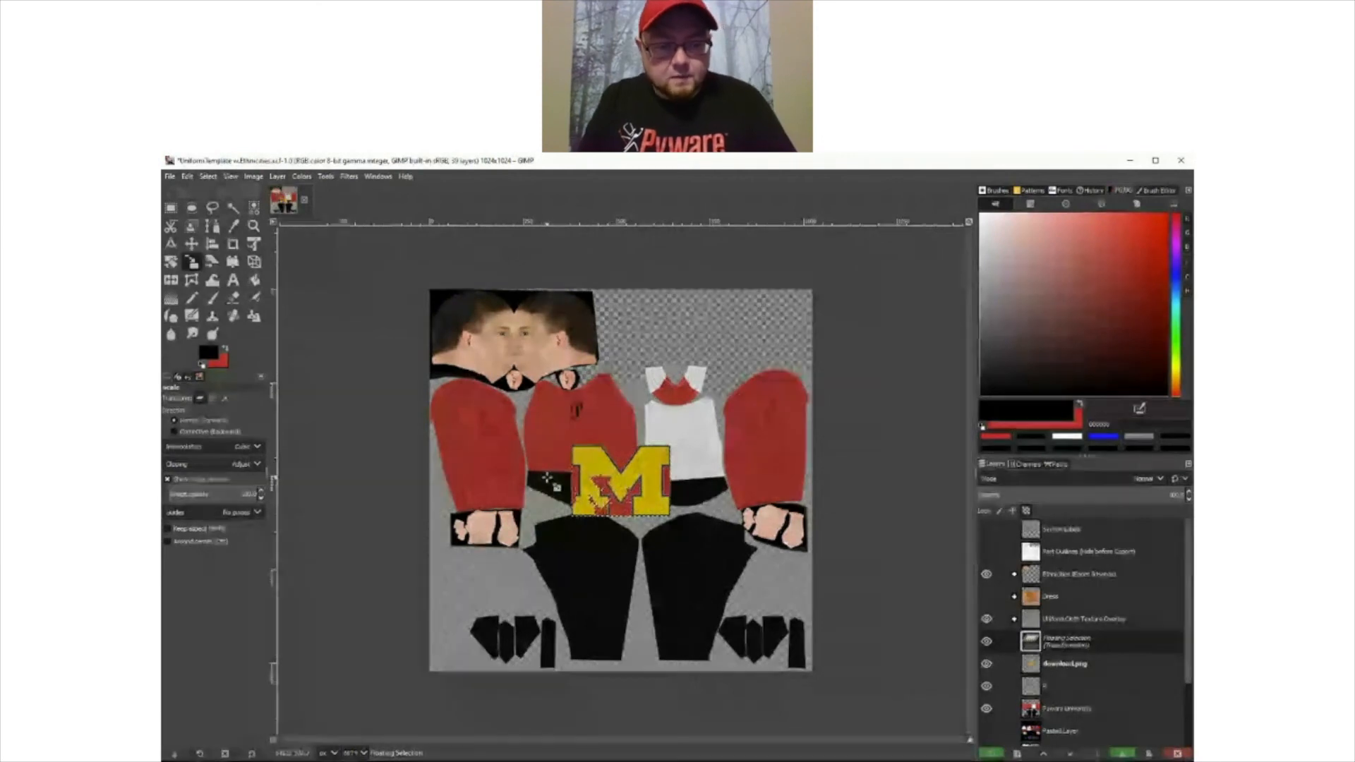
key(ctrl+z)
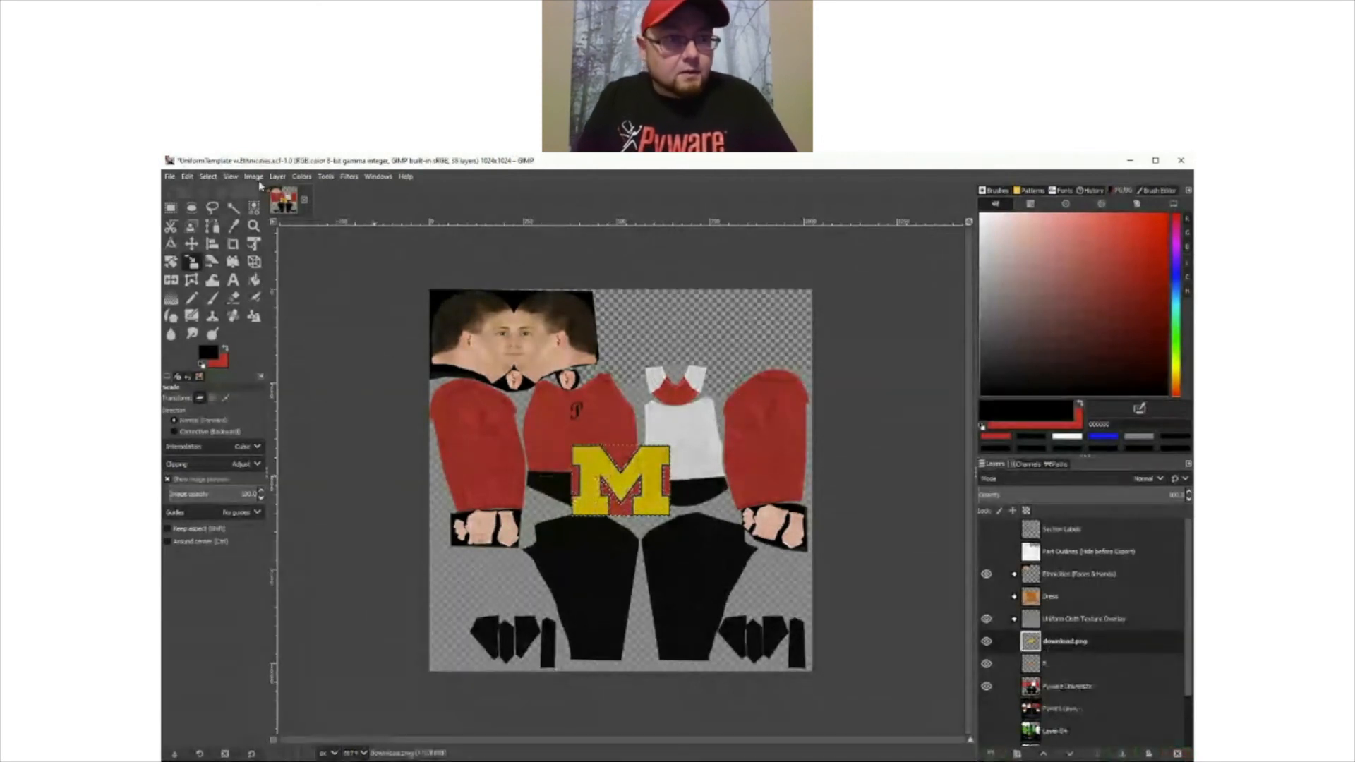
- Scale the whole M logo layer down and place it over the P on the upper front torso
click(216, 178)
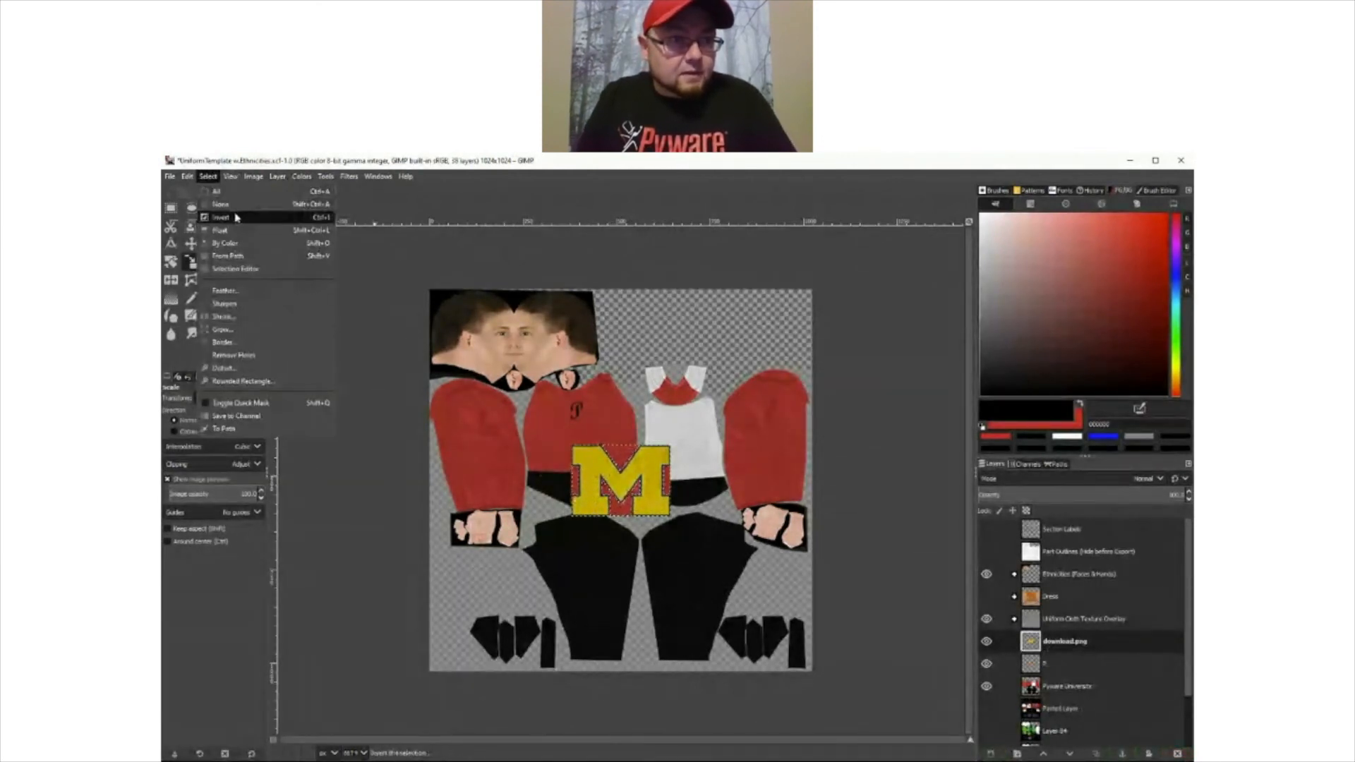
click(235, 218)
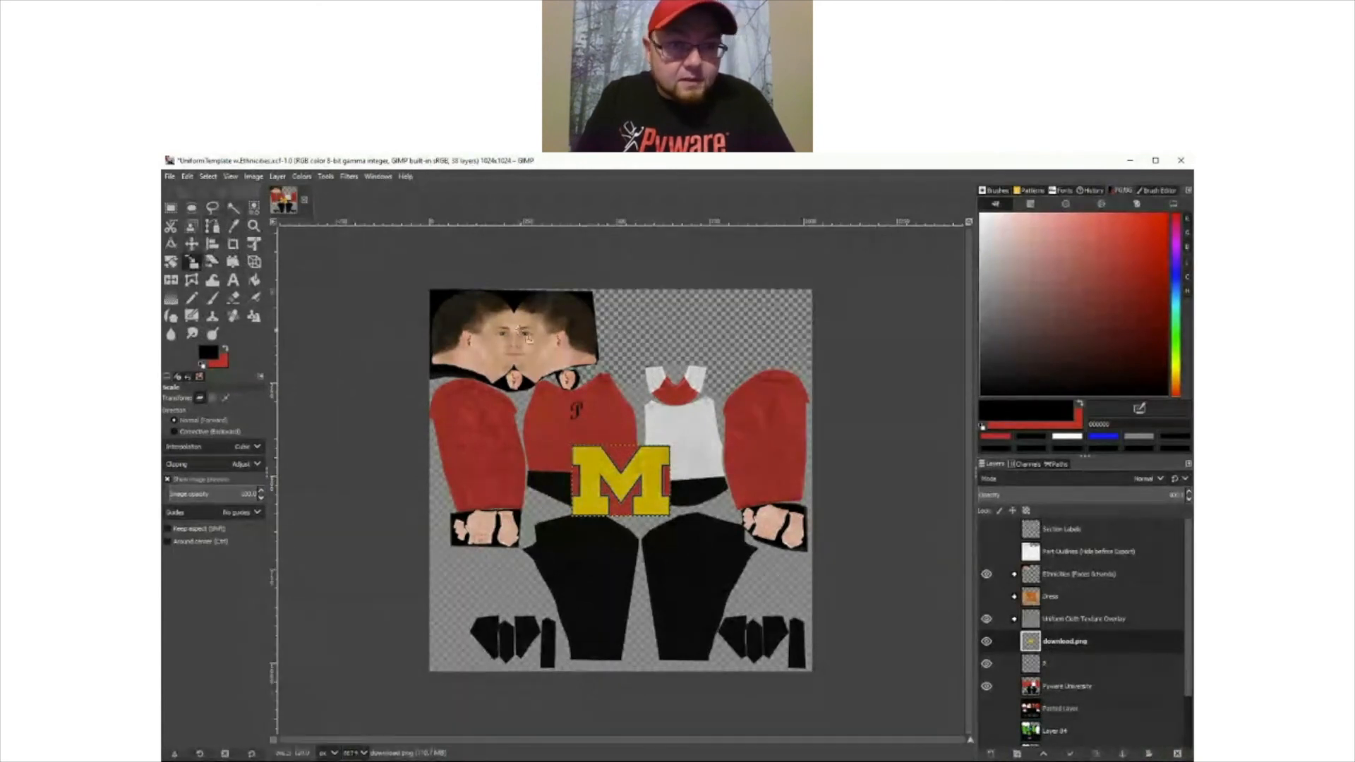
click(676, 454)
drag(676, 454, 577, 415)
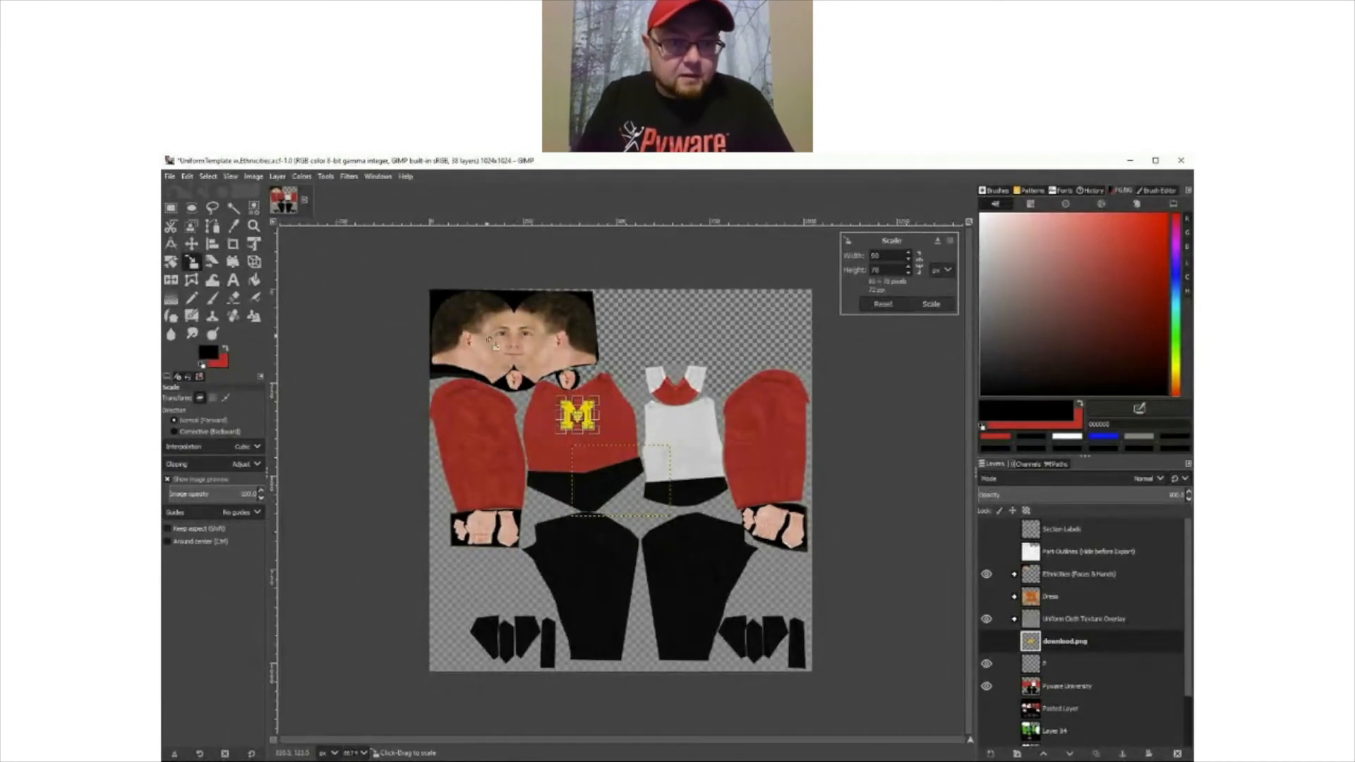
click(931, 304)
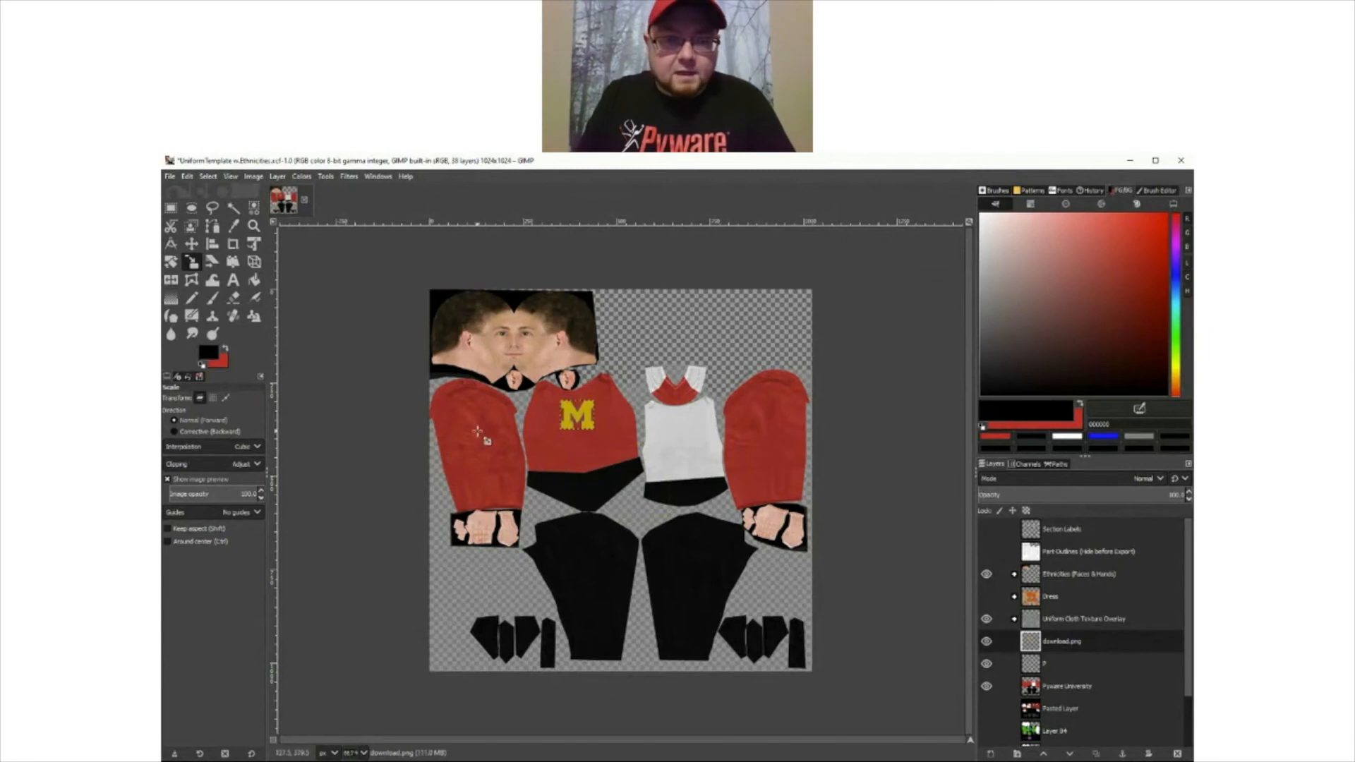
- Rotate the M logo counterclockwise by 10.77 degrees to follow the front torso
click(171, 261)
drag(595, 438, 591, 427)
click(931, 317)
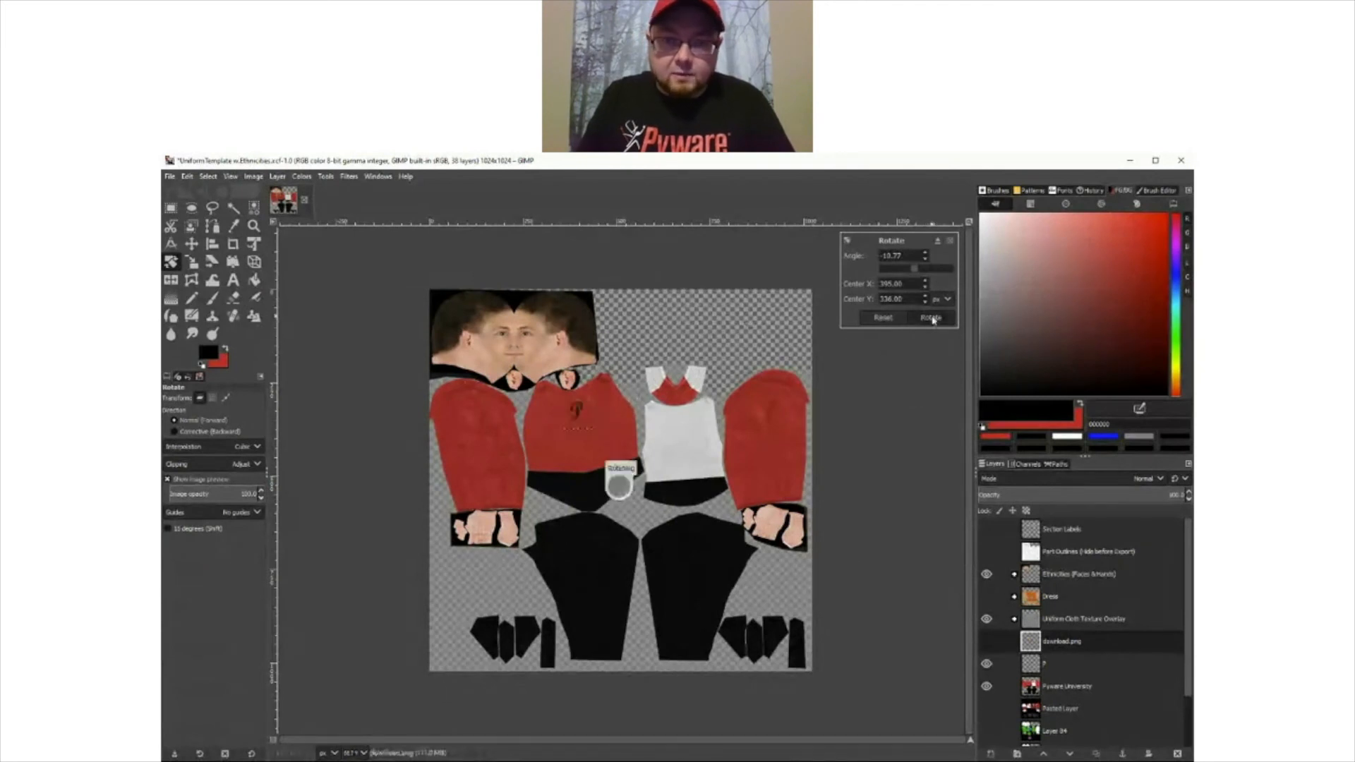
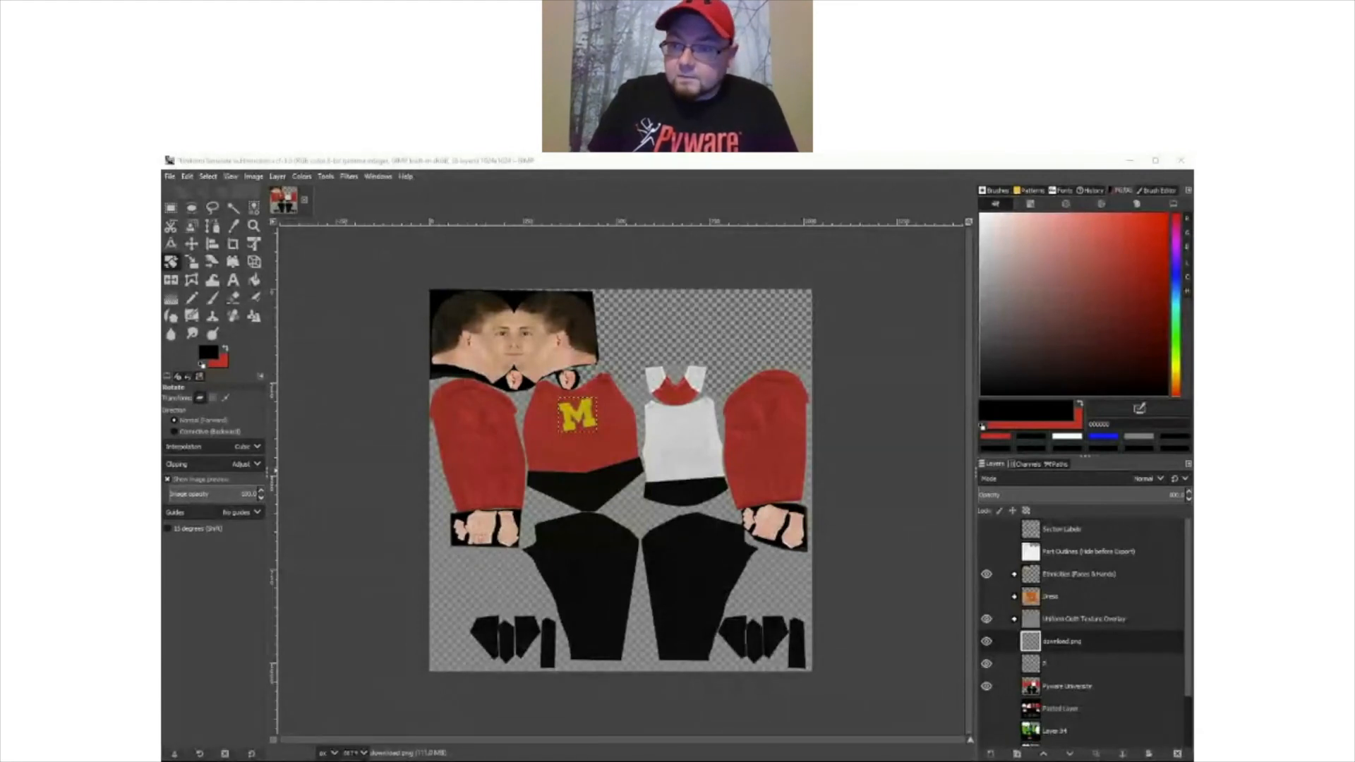
- Add the colorful tie-dye pattern image as a new layer, scaled to about half size over the left-hand sleeve and front torso
click(457, 365)
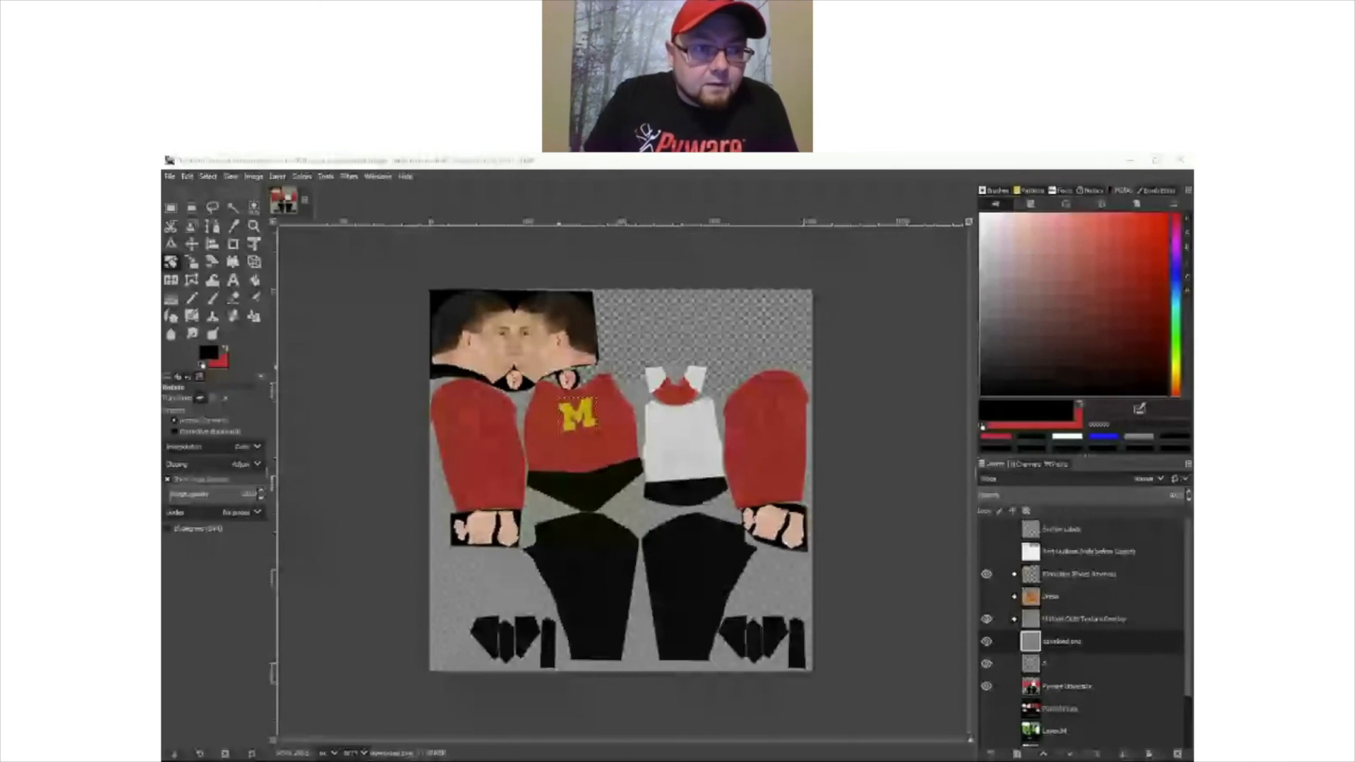
drag(559, 367, 699, 391)
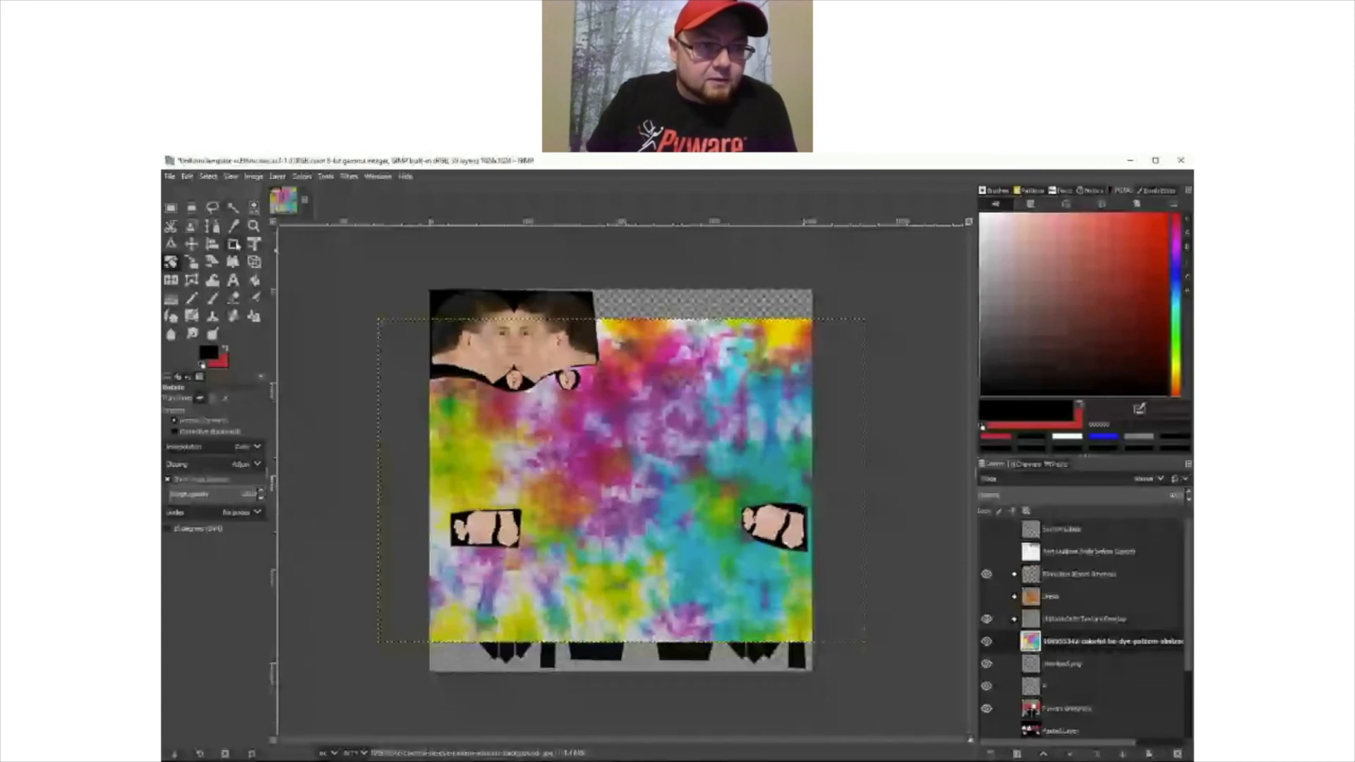
click(191, 261)
drag(864, 320, 624, 445)
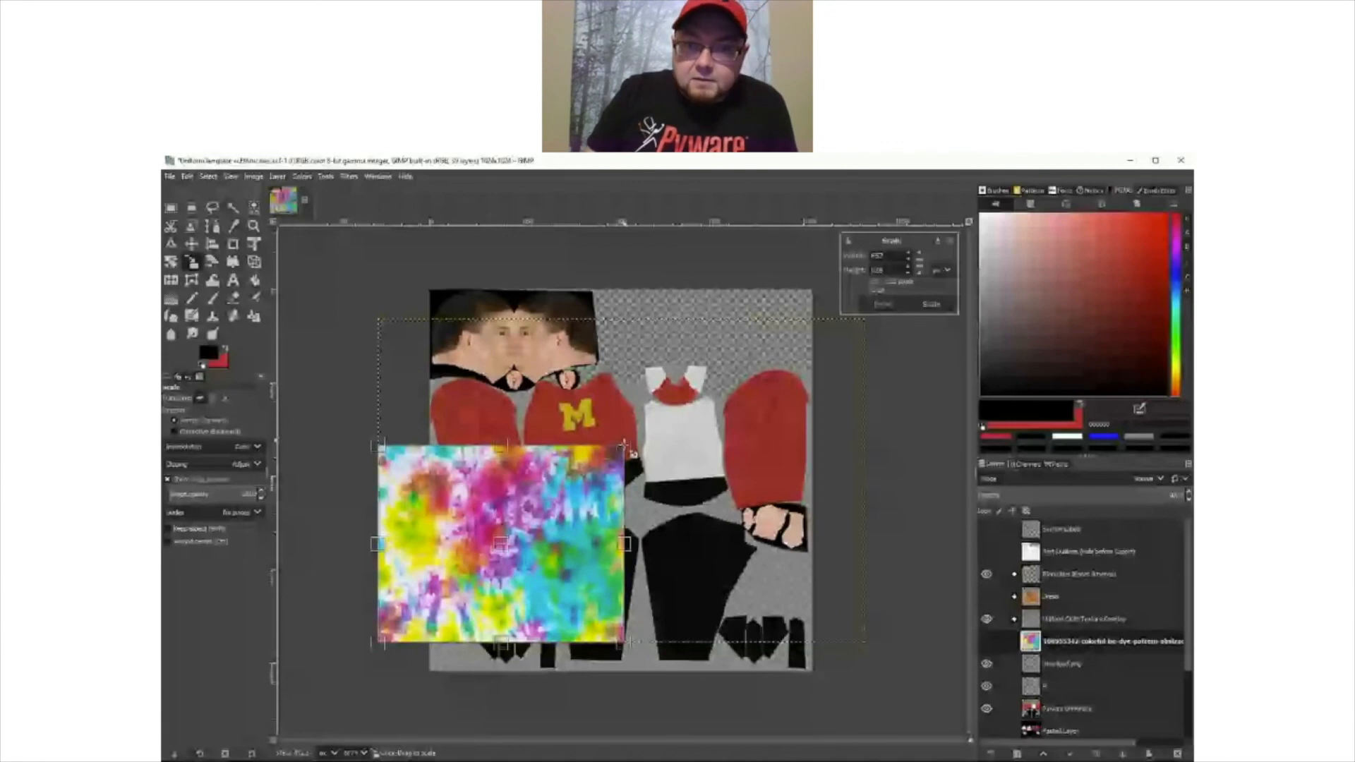
drag(625, 446, 624, 450)
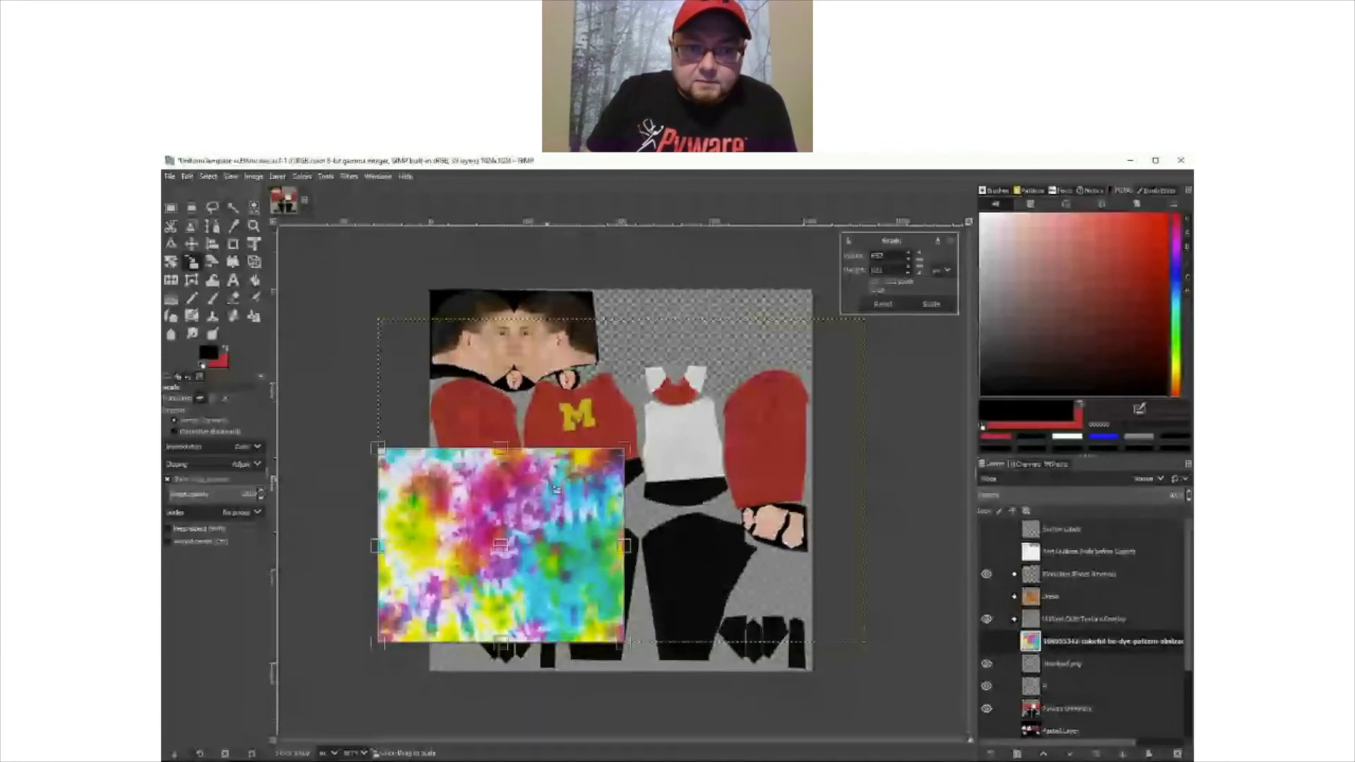
drag(556, 489, 537, 410)
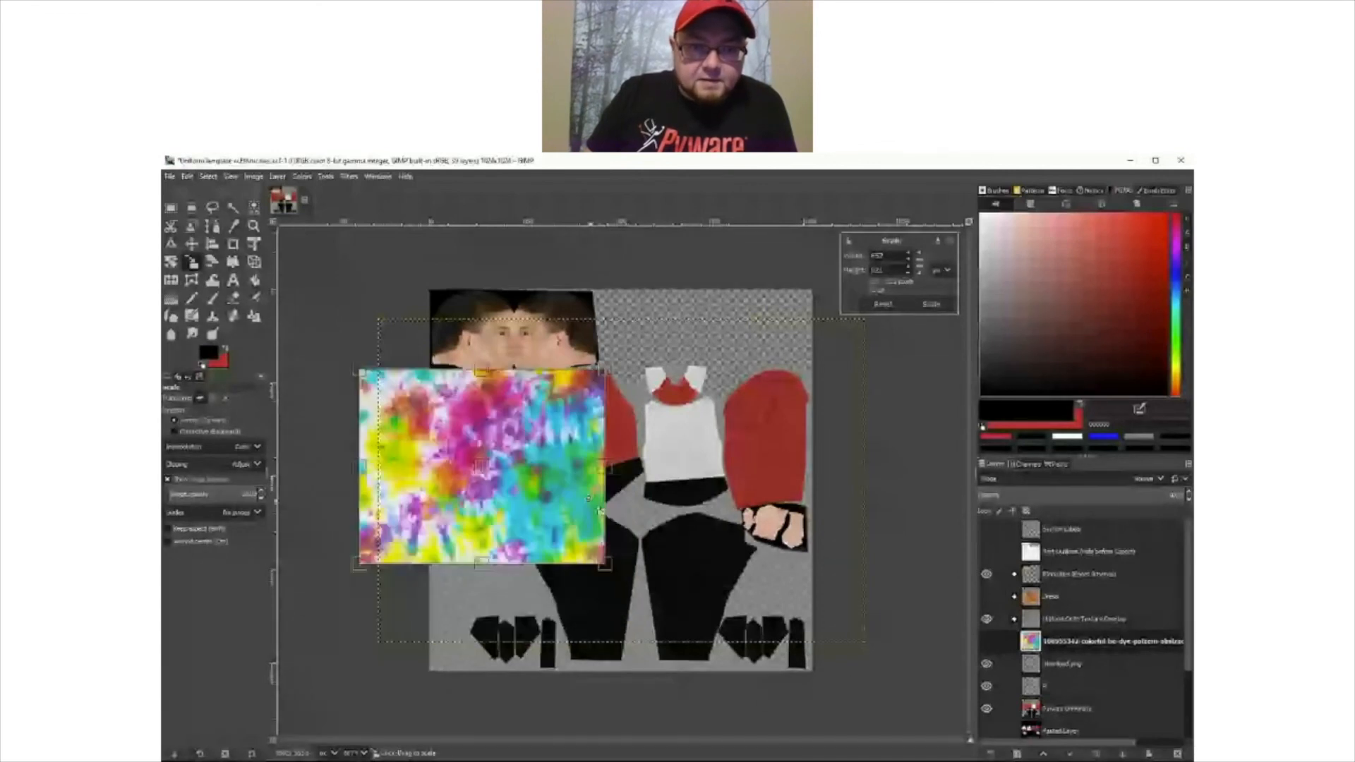
key(Return)
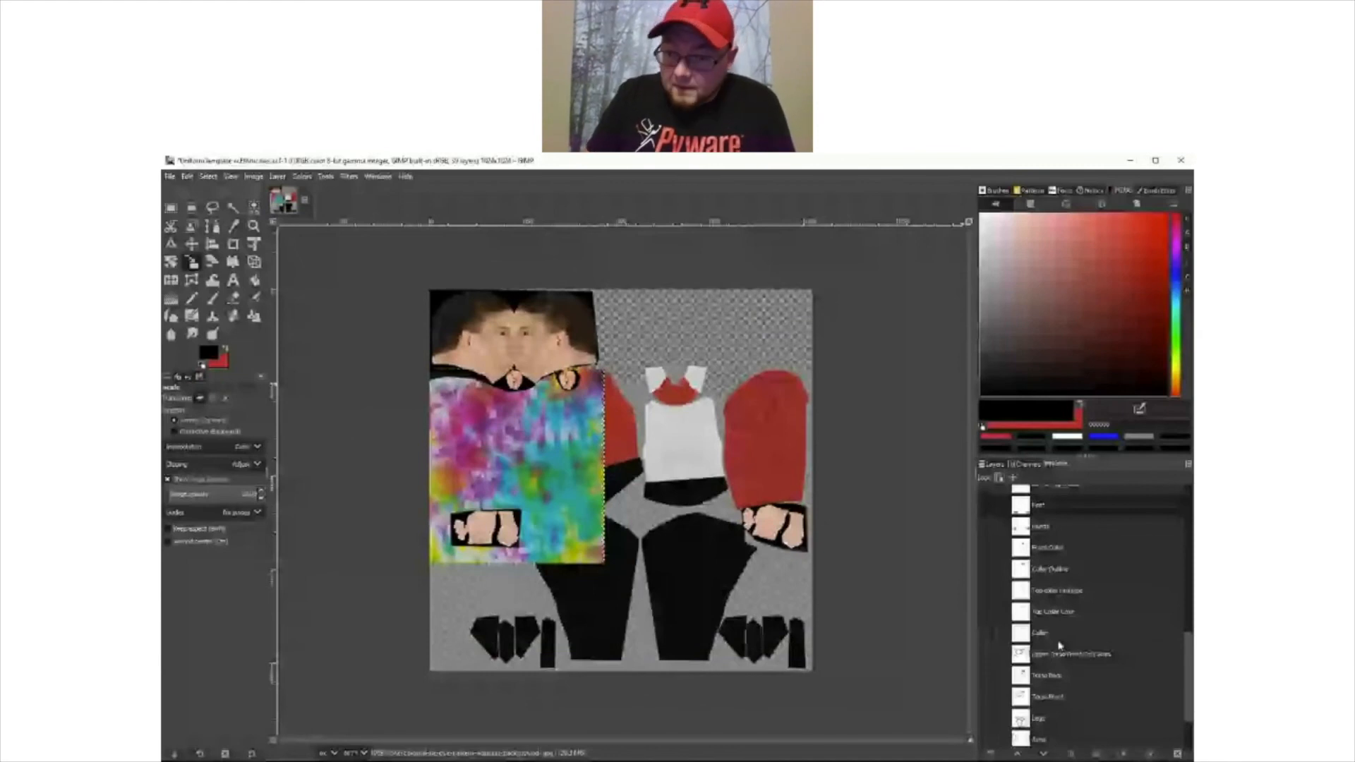
- Use the Arms path as a selection and remove the tie-dye pattern outside the sleeve shape
scroll(1059, 646, down, 1)
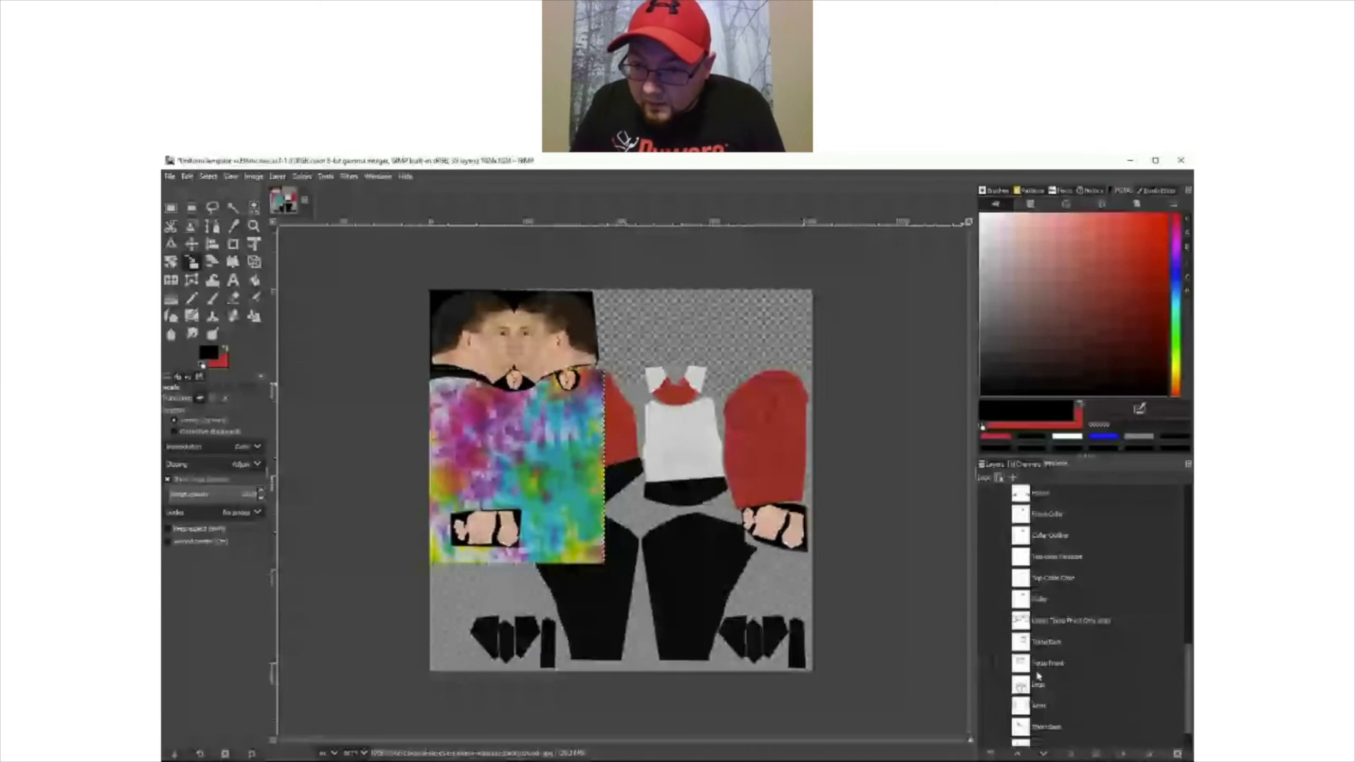
scroll(1044, 671, down, 1)
click(1051, 667)
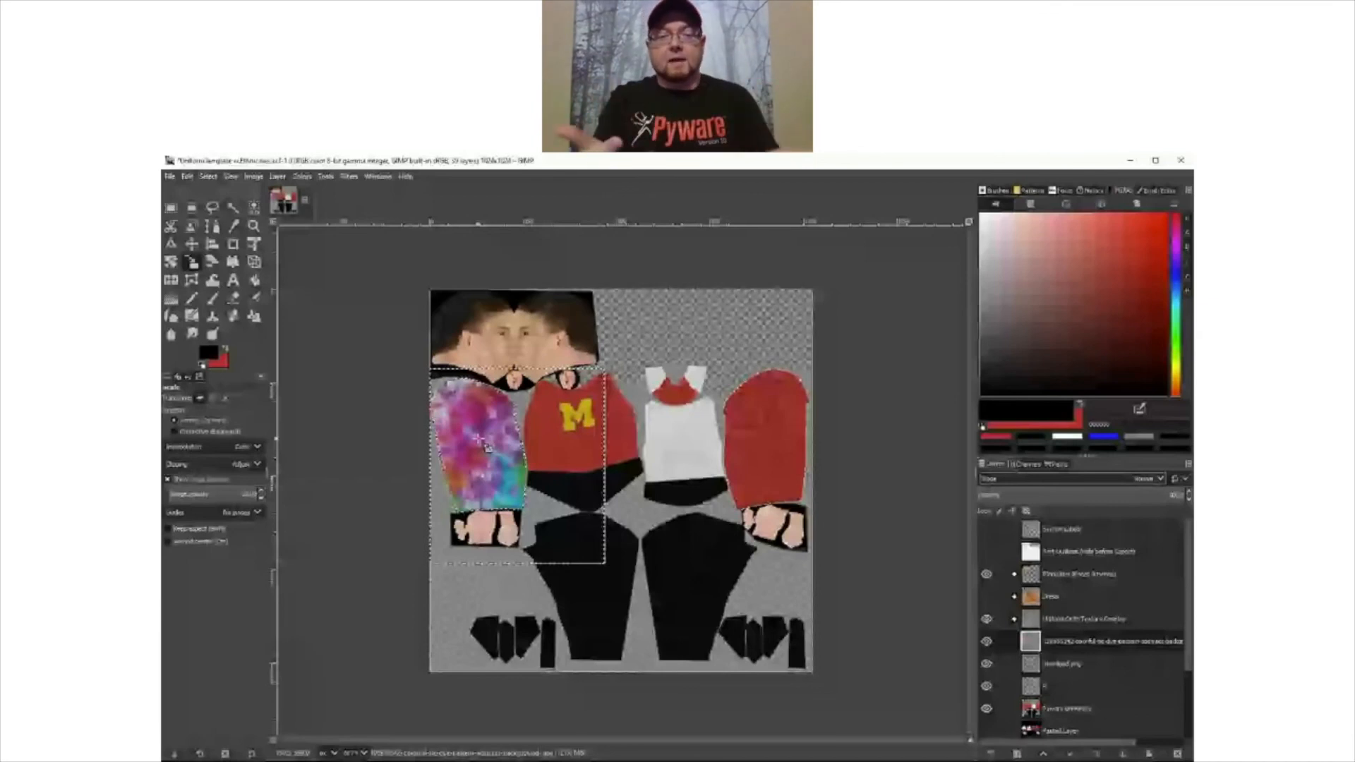
- Clear the sleeve selection so that nothing on the template is selected
key(alt+Tab)
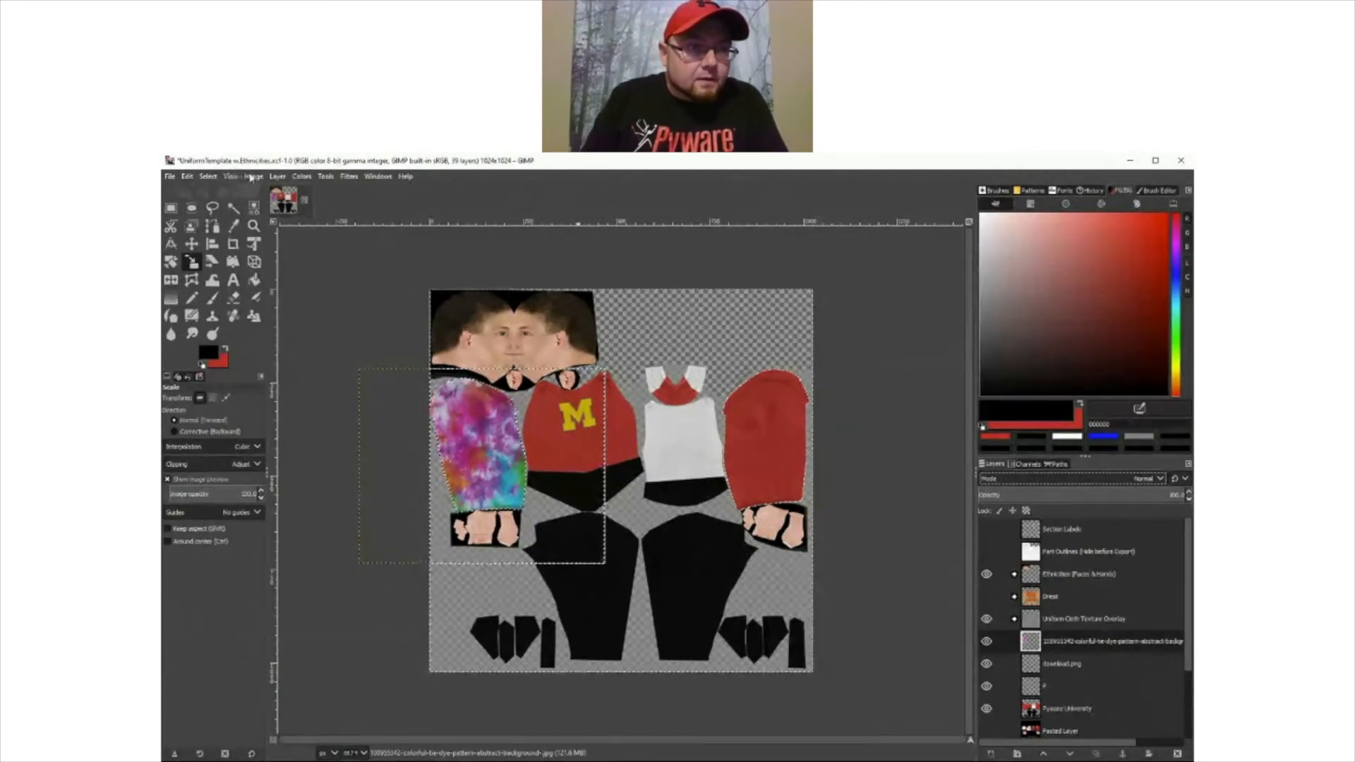
click(210, 177)
click(217, 204)
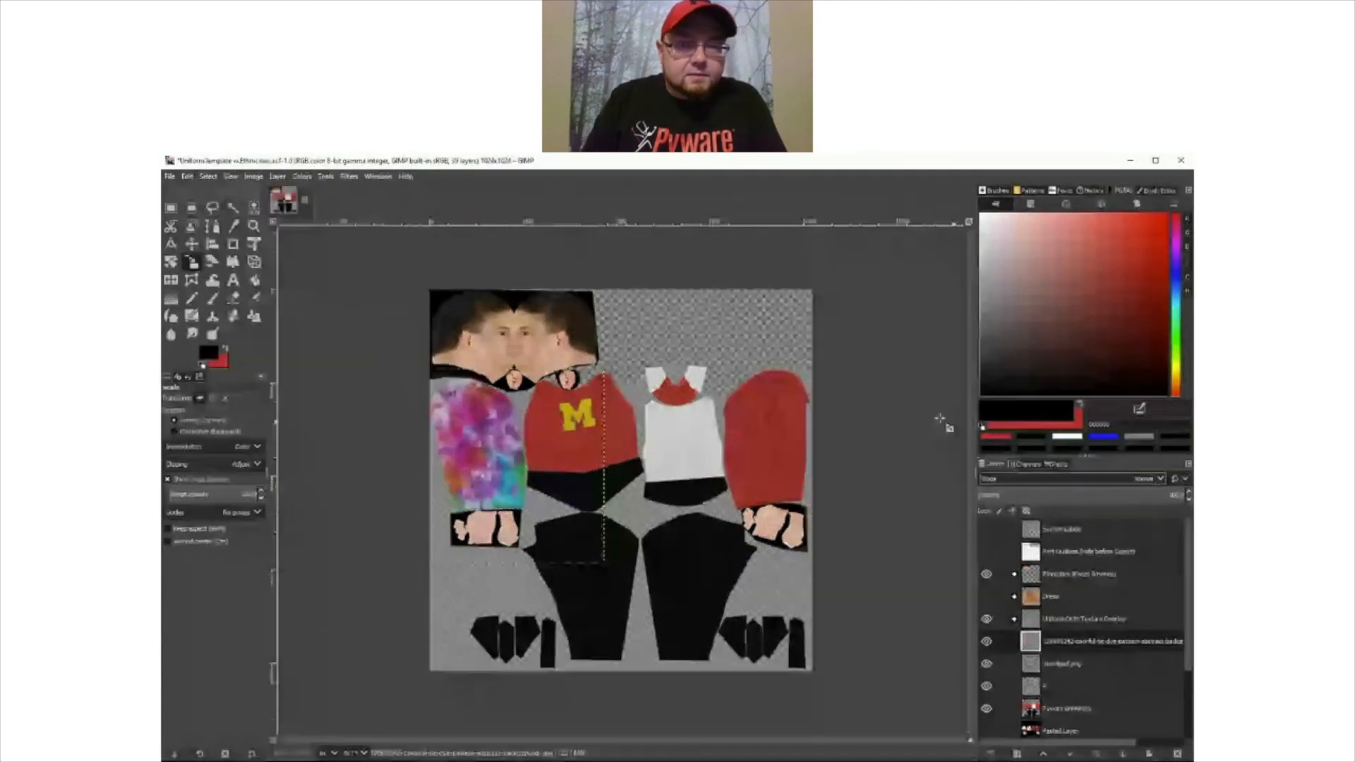
- Create a new path named Pyware Path Name, placed between the Legs and Arms paths
click(1056, 464)
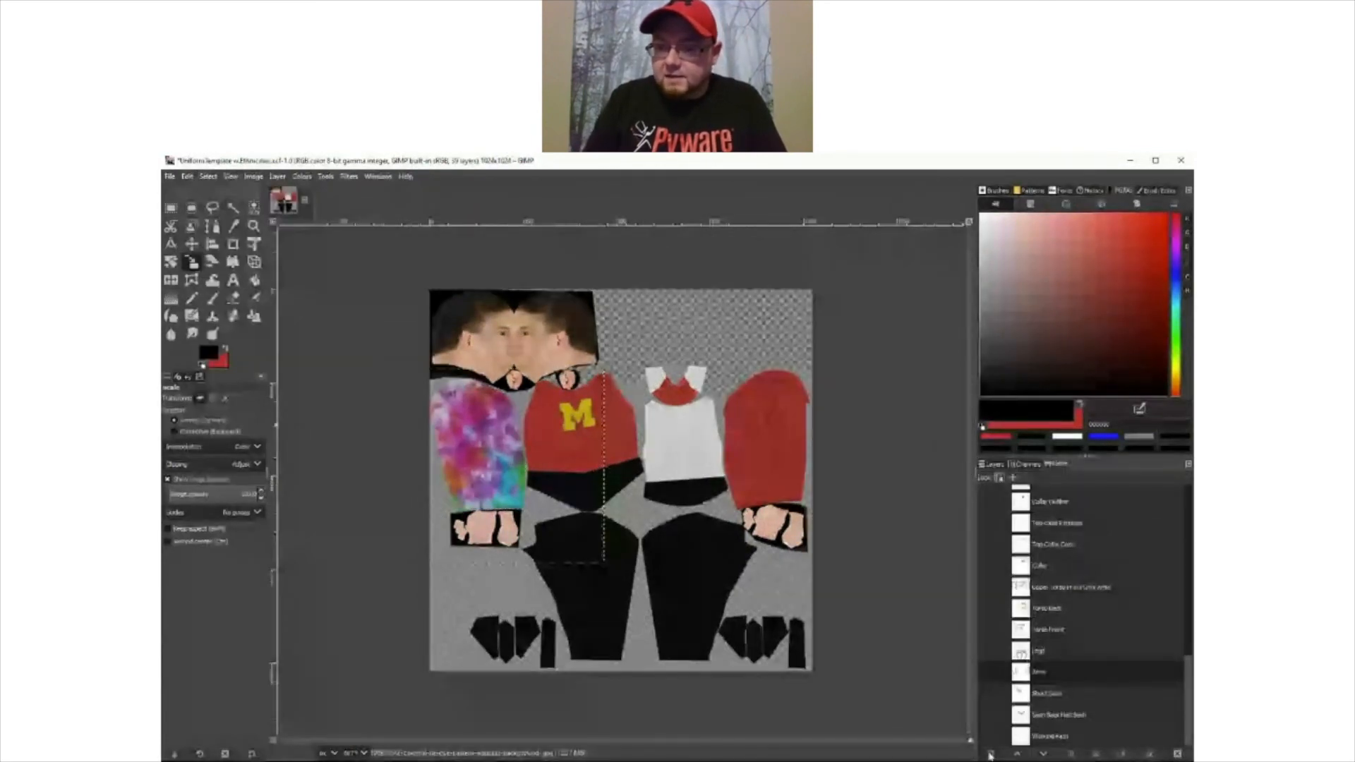
scroll(1061, 654, up, 10)
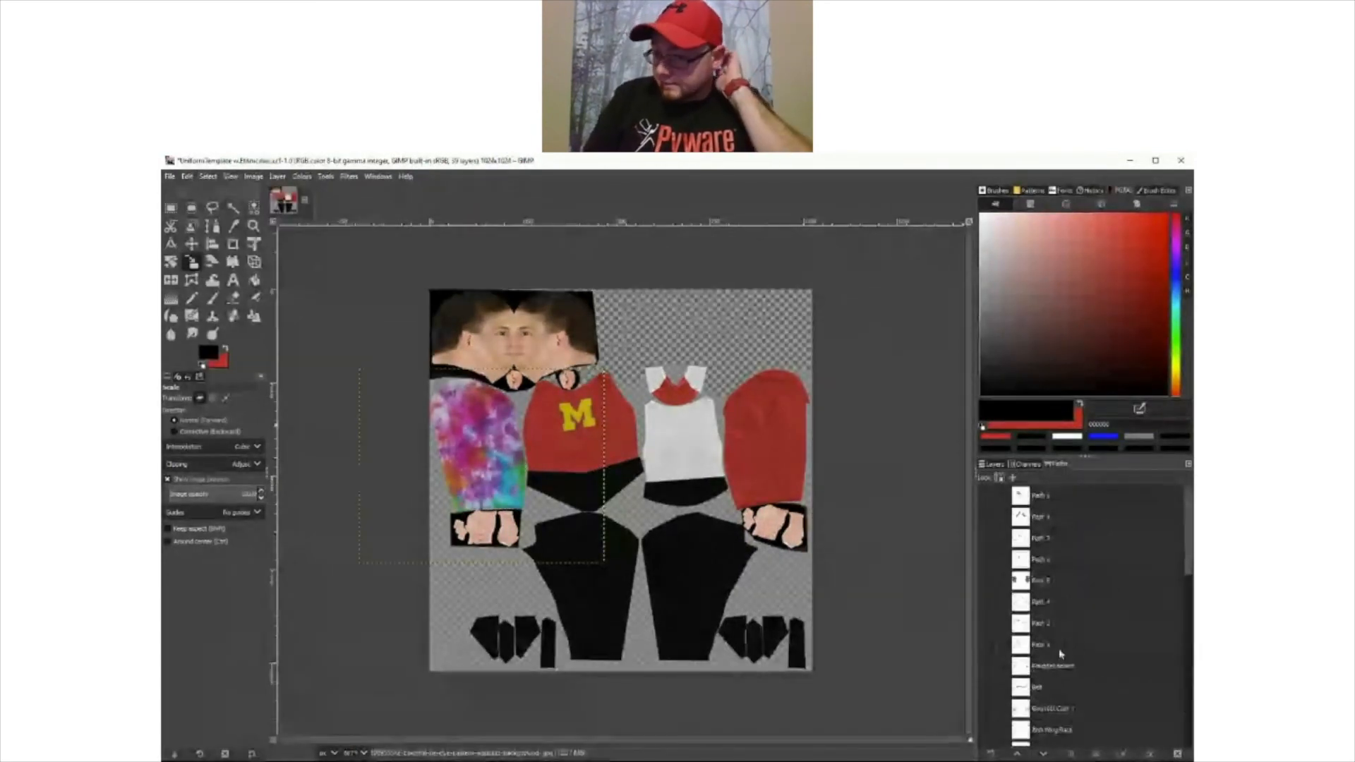
click(990, 754)
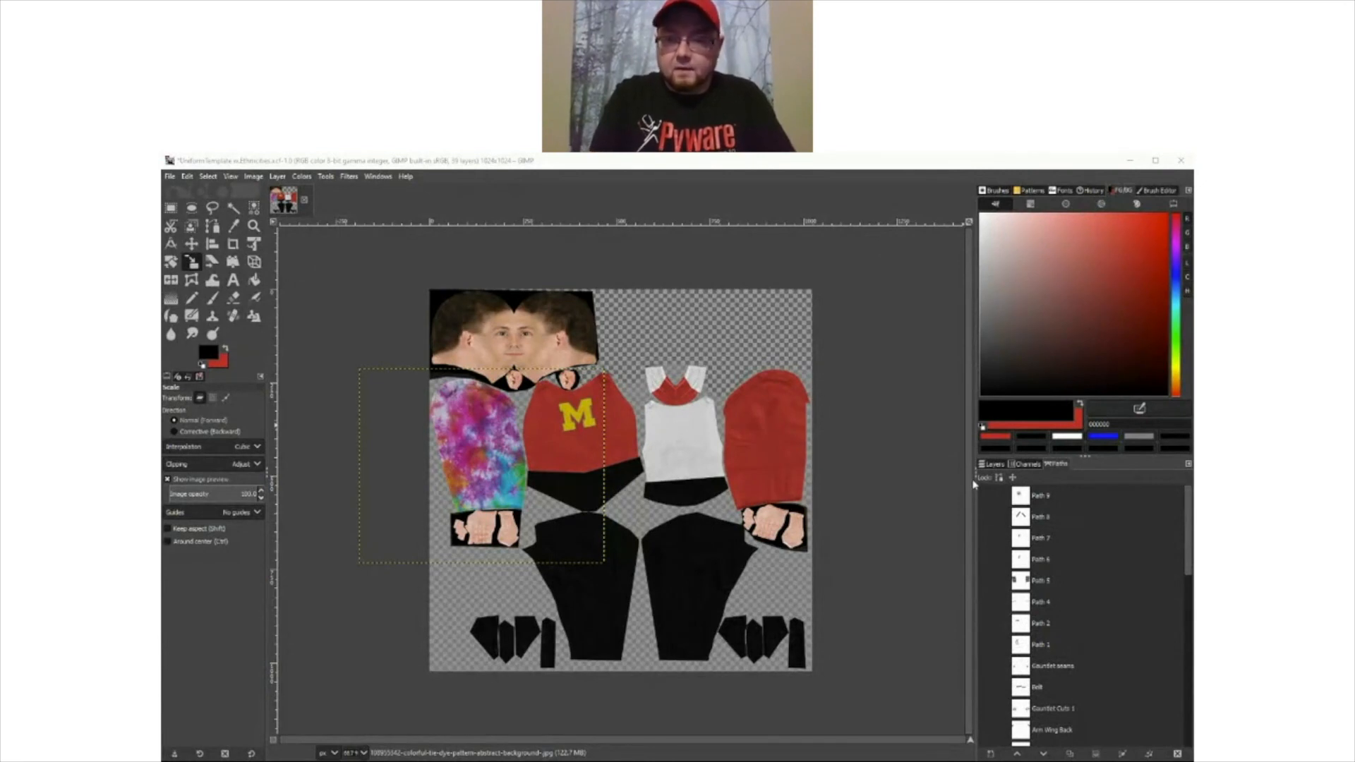
scroll(1052, 623, down, 14)
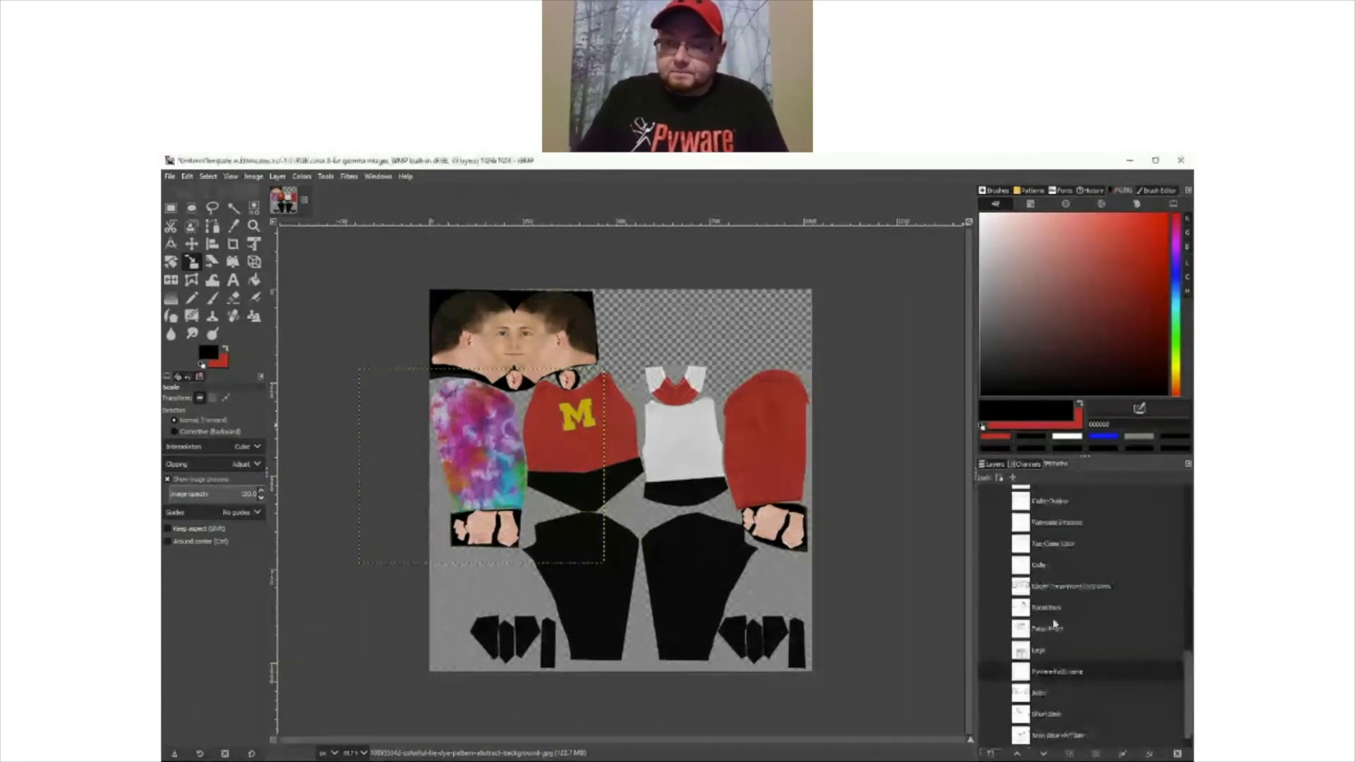
mouse_move(1045, 669)
mouse_down()
mouse_move(1047, 530)
mouse_move(1039, 673)
mouse_up()
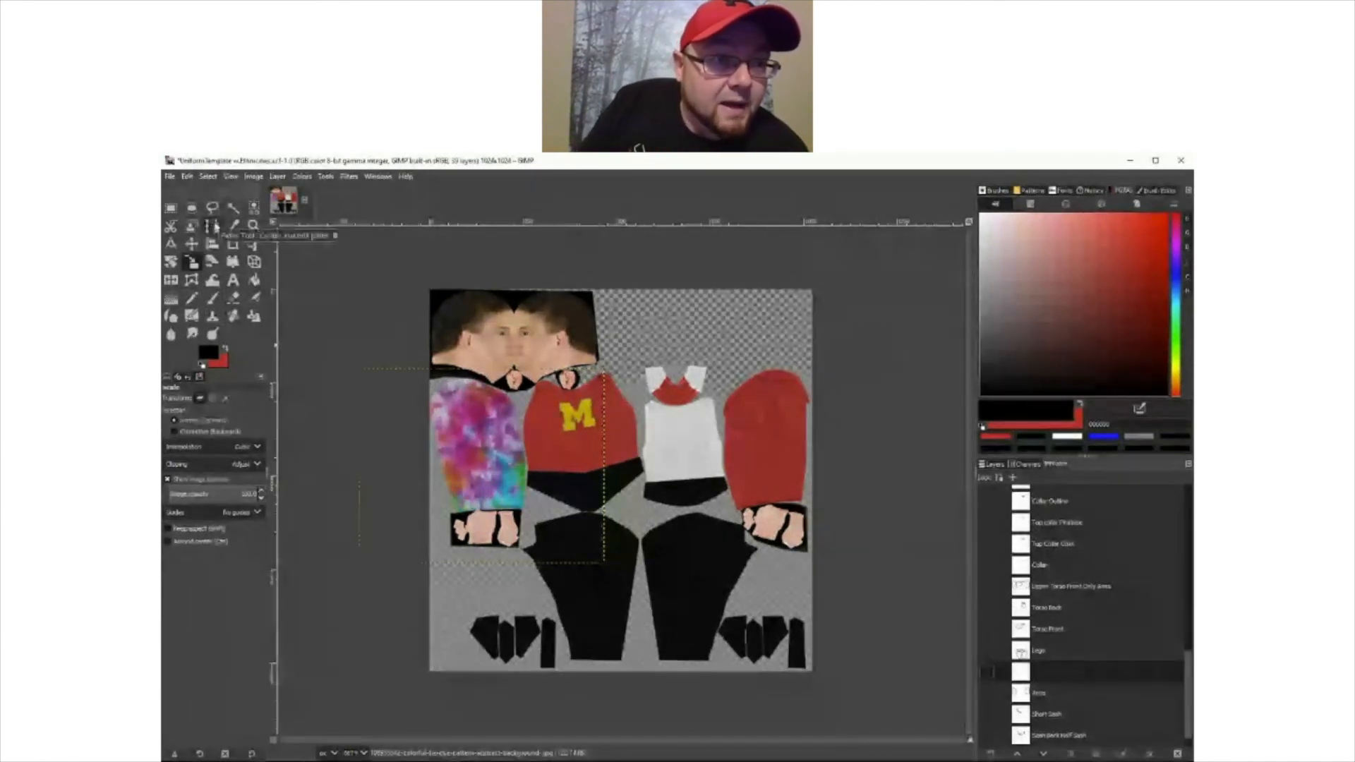
- Sketch a trial path with four anchors across the lower front torso and reposition its last two anchors
click(212, 225)
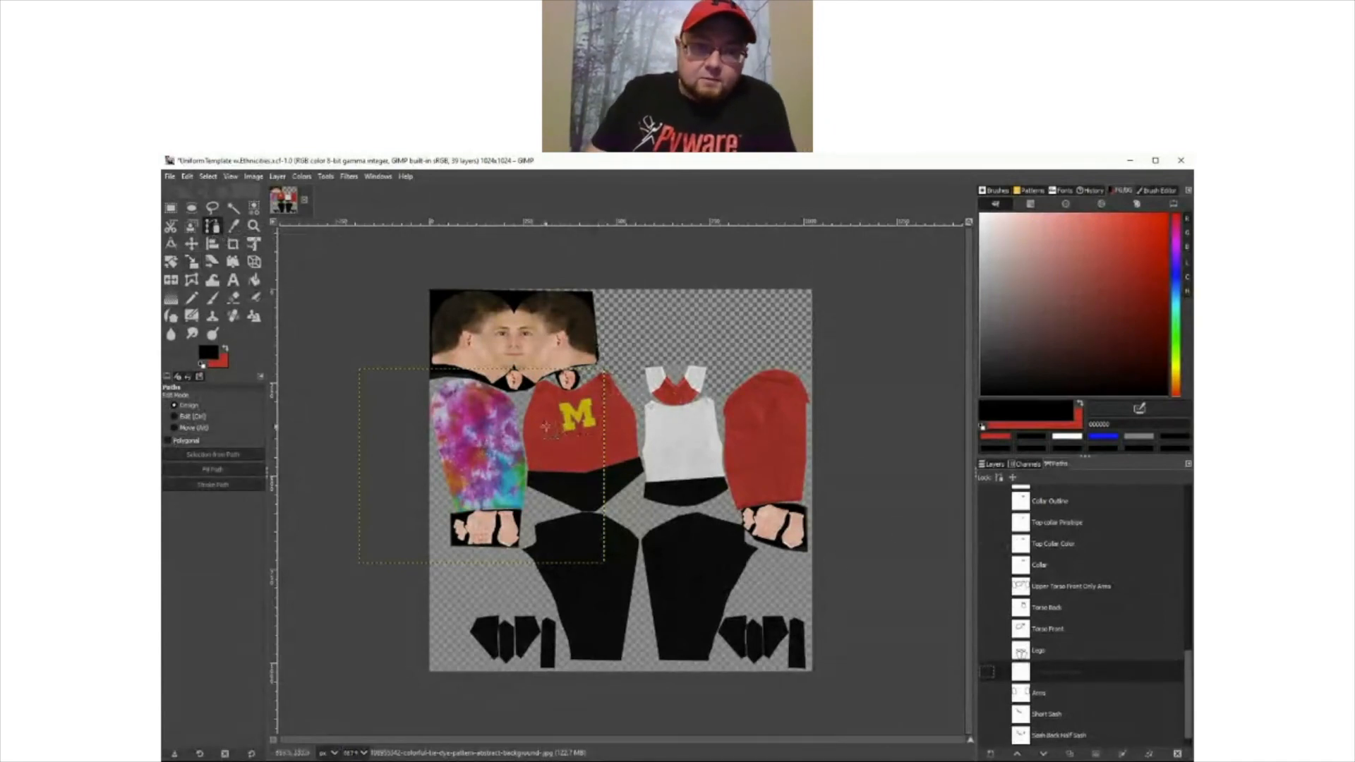
click(537, 457)
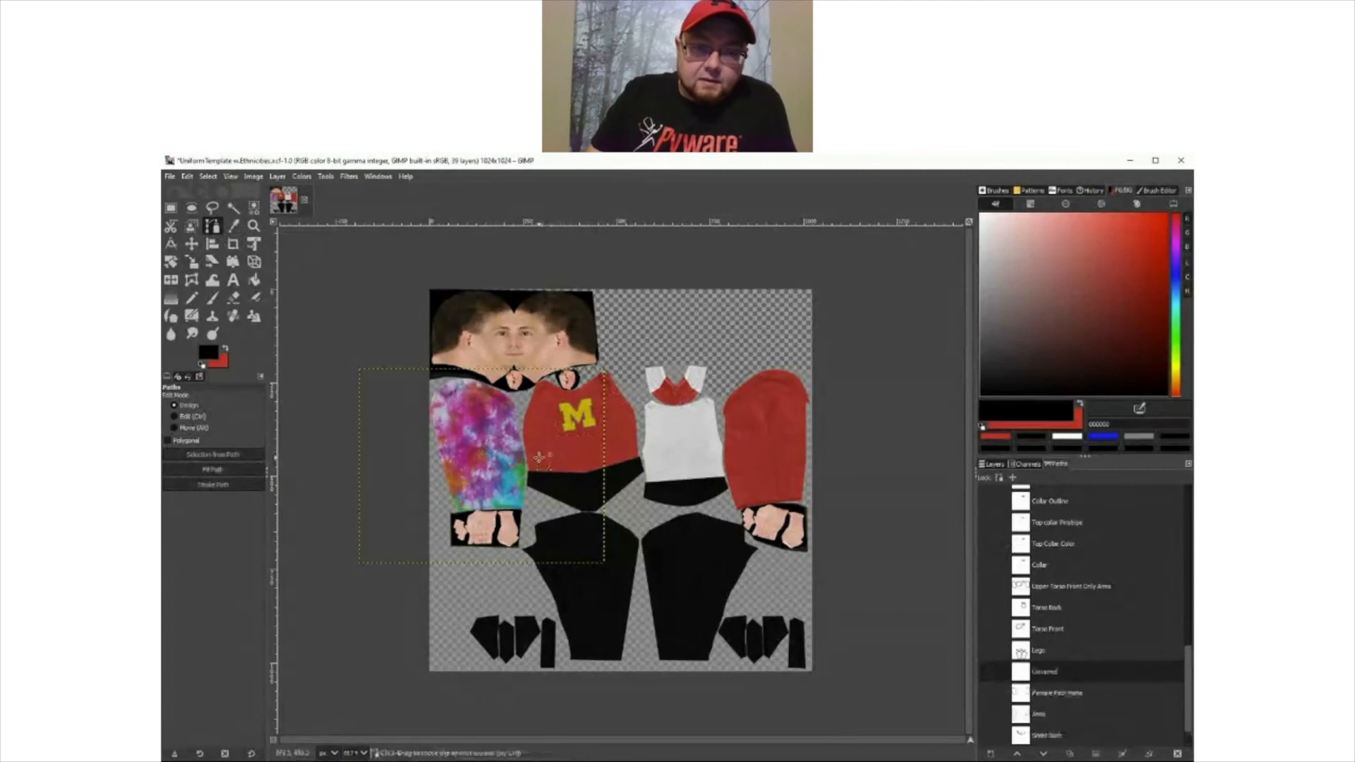
click(604, 442)
click(630, 469)
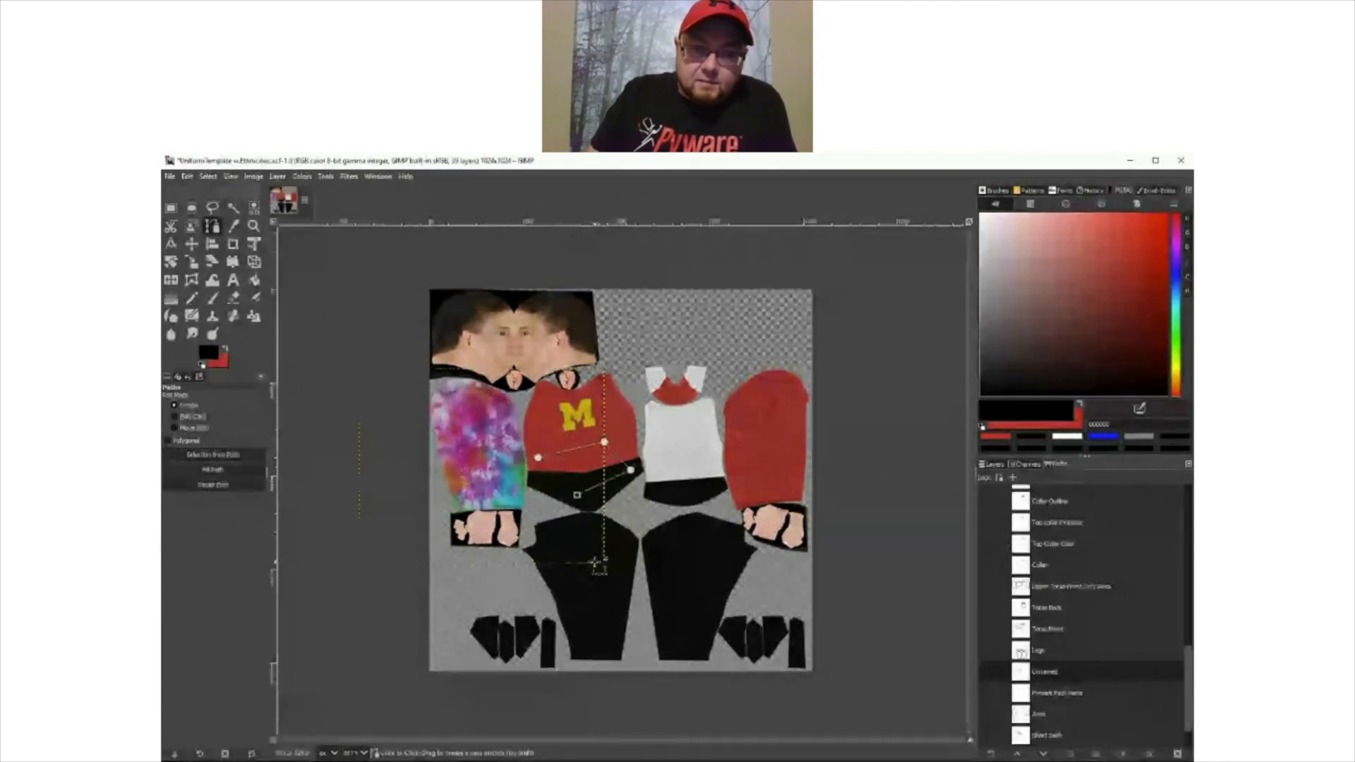
click(563, 492)
drag(563, 491, 559, 479)
drag(630, 469, 621, 463)
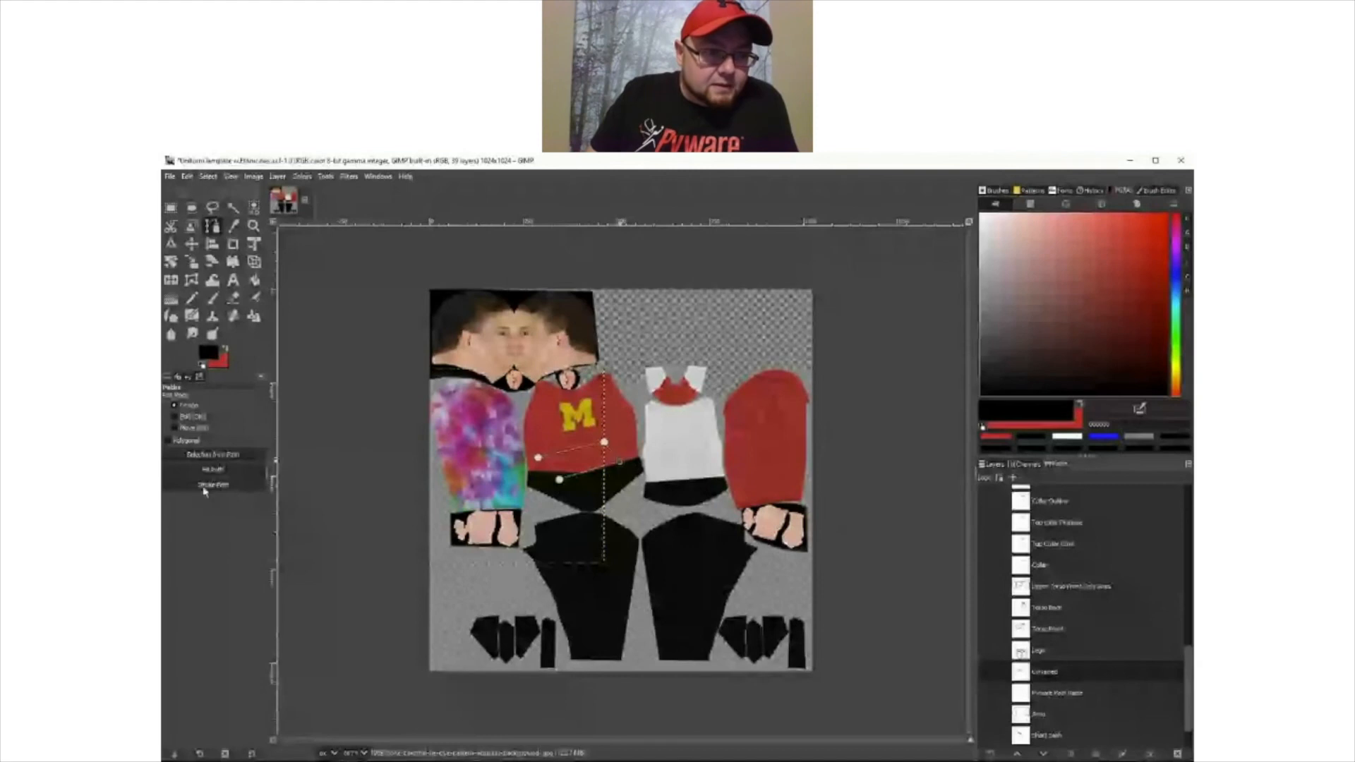
- Undo the last edit, add a new end anchor below the torso, and bend the trial path's segments into curves
key(ctrl+z)
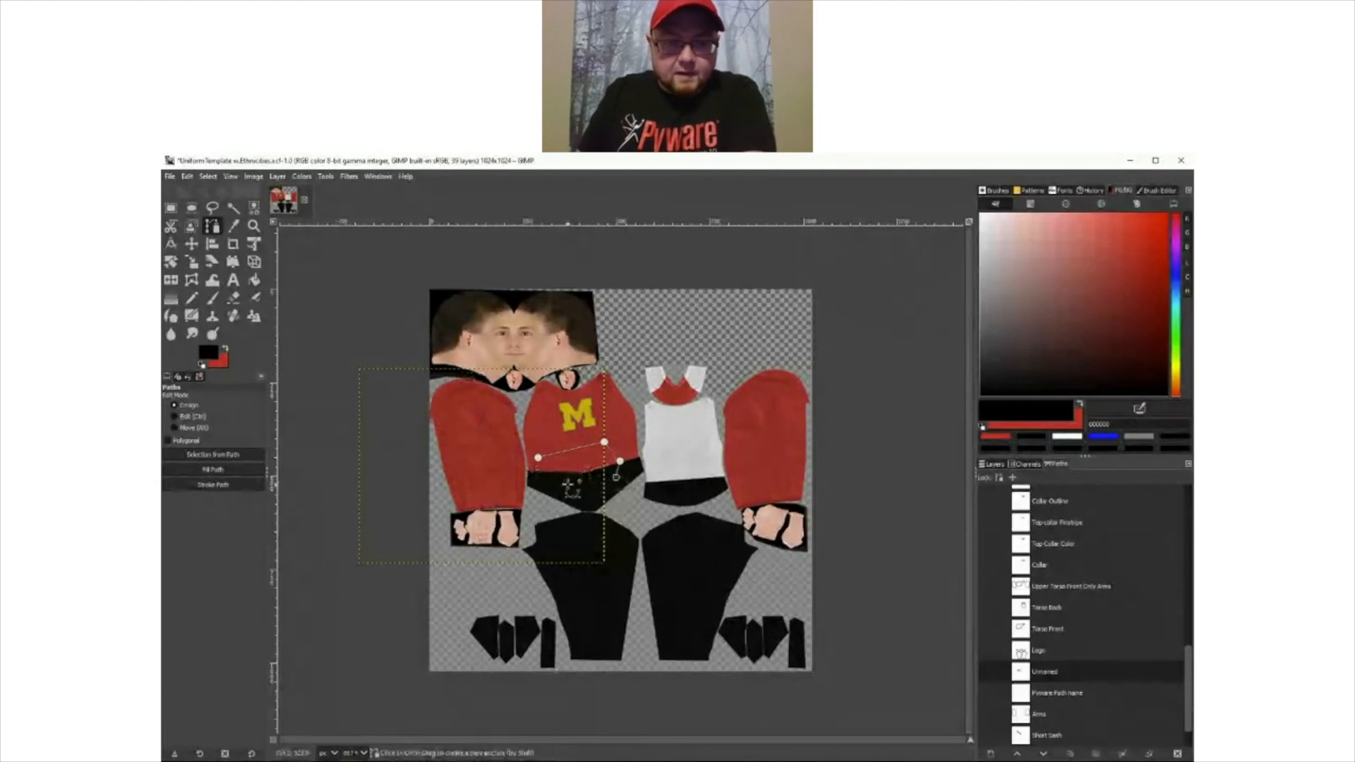
mouse_move(572, 481)
mouse_down()
mouse_move(559, 464)
mouse_move(557, 492)
mouse_up()
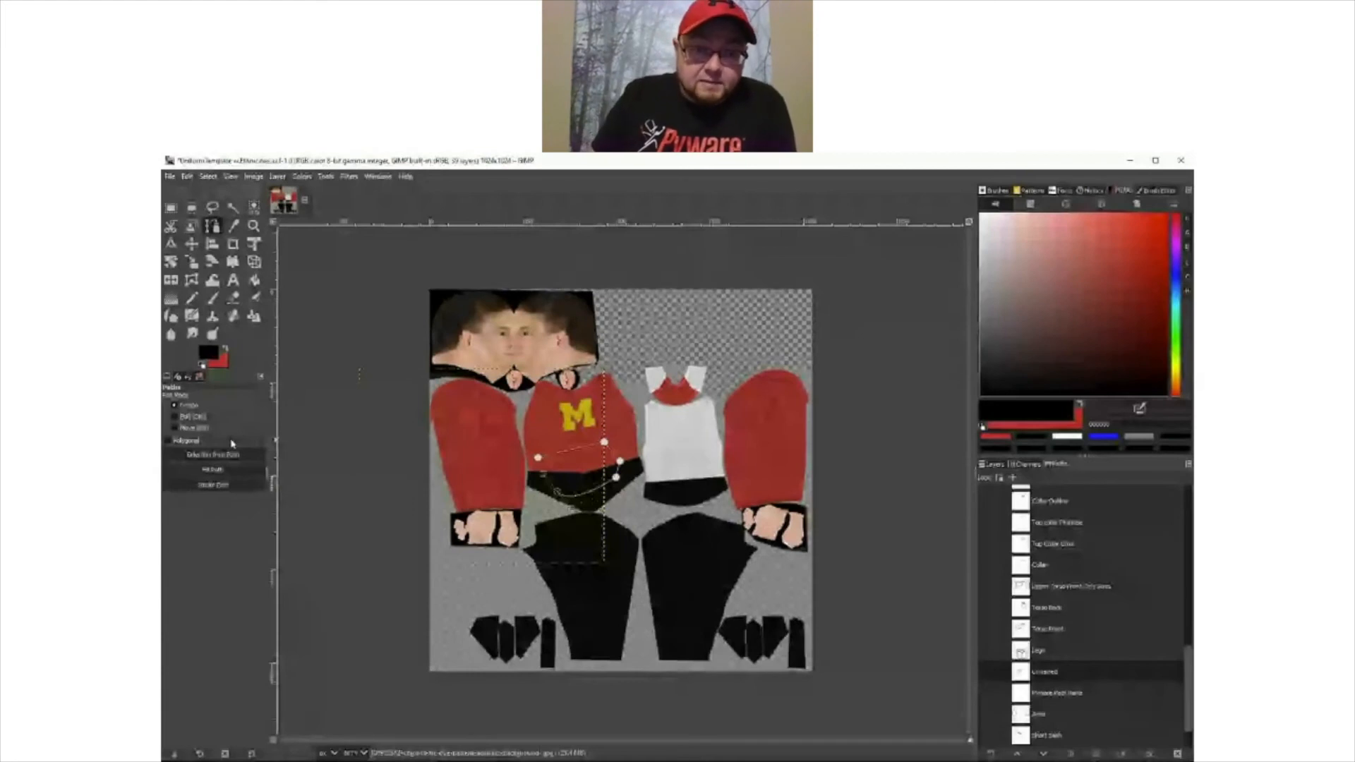
key(ctrl)
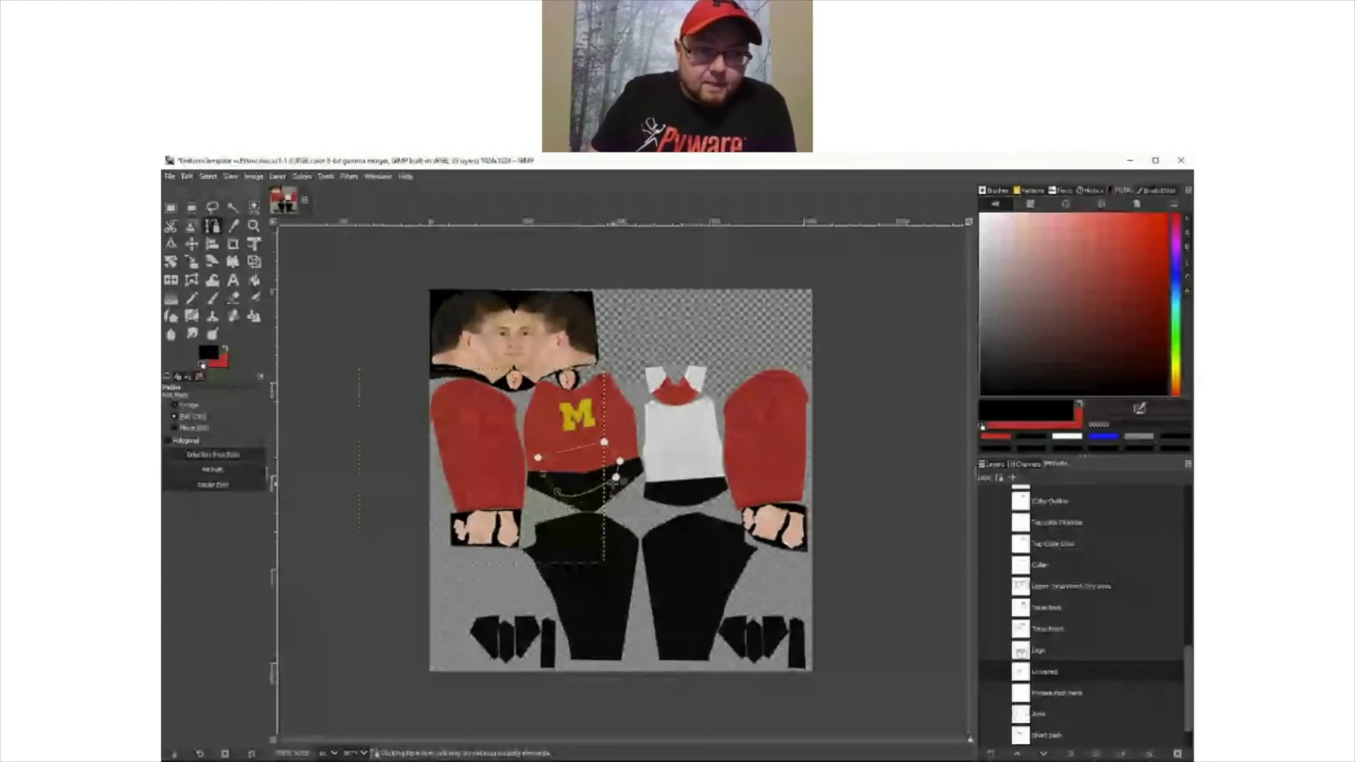
mouse_move(616, 477)
mouse_down()
mouse_move(627, 488)
mouse_move(612, 510)
mouse_move(616, 489)
mouse_move(640, 485)
mouse_up()
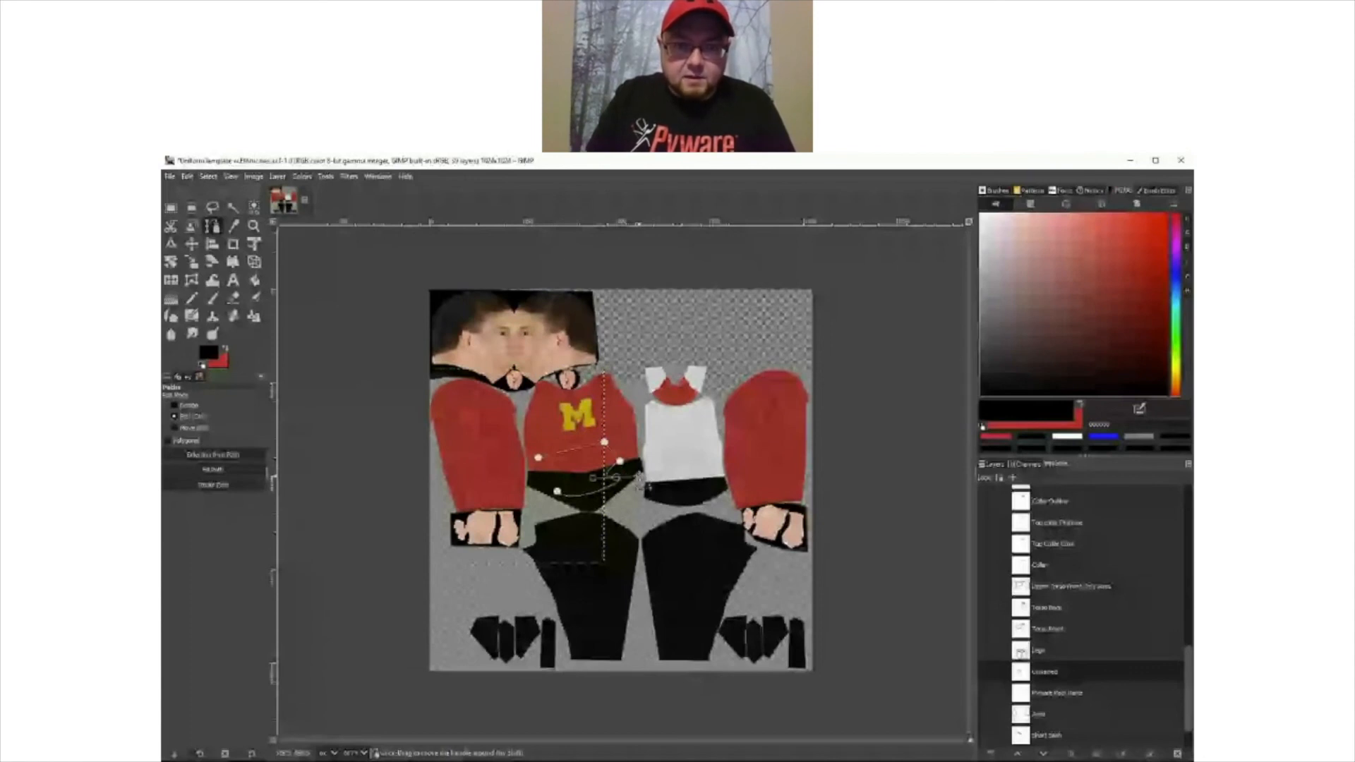
drag(580, 482, 597, 498)
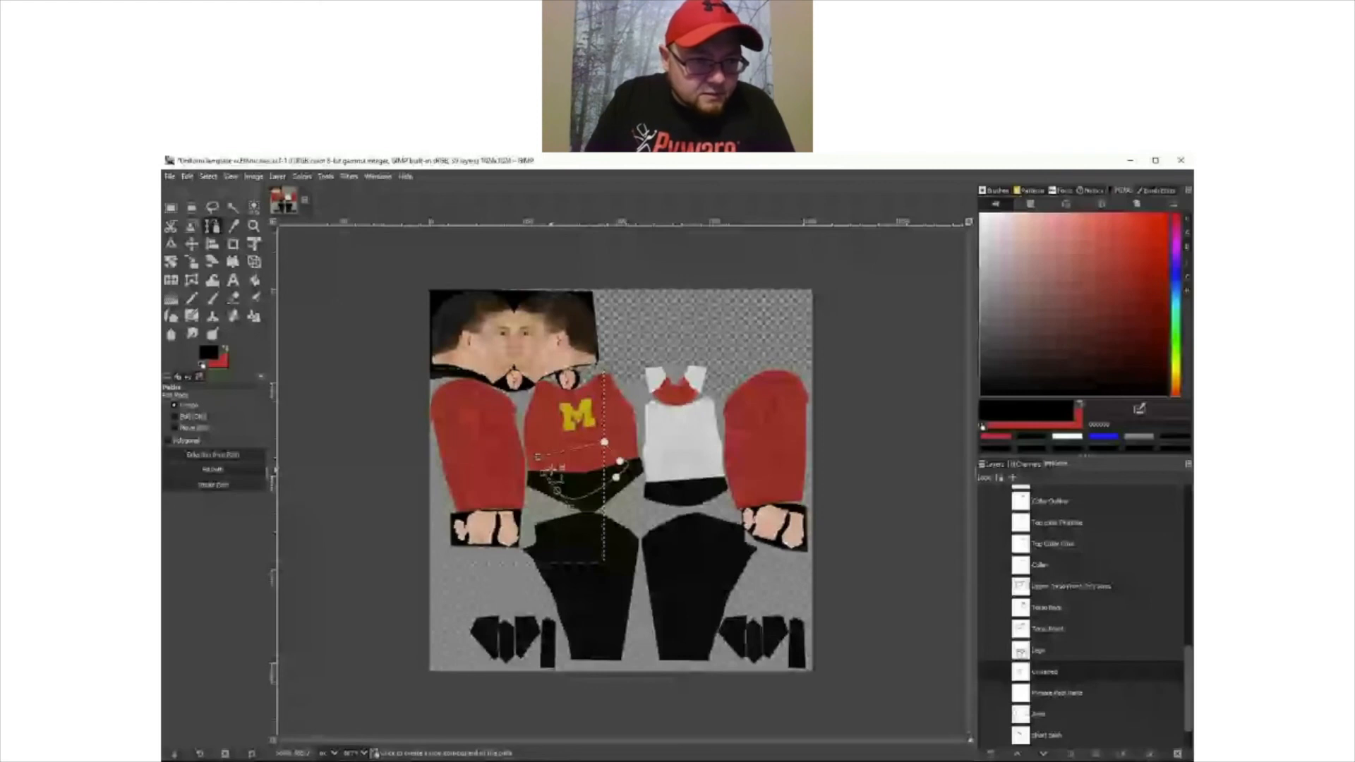
drag(537, 458, 543, 472)
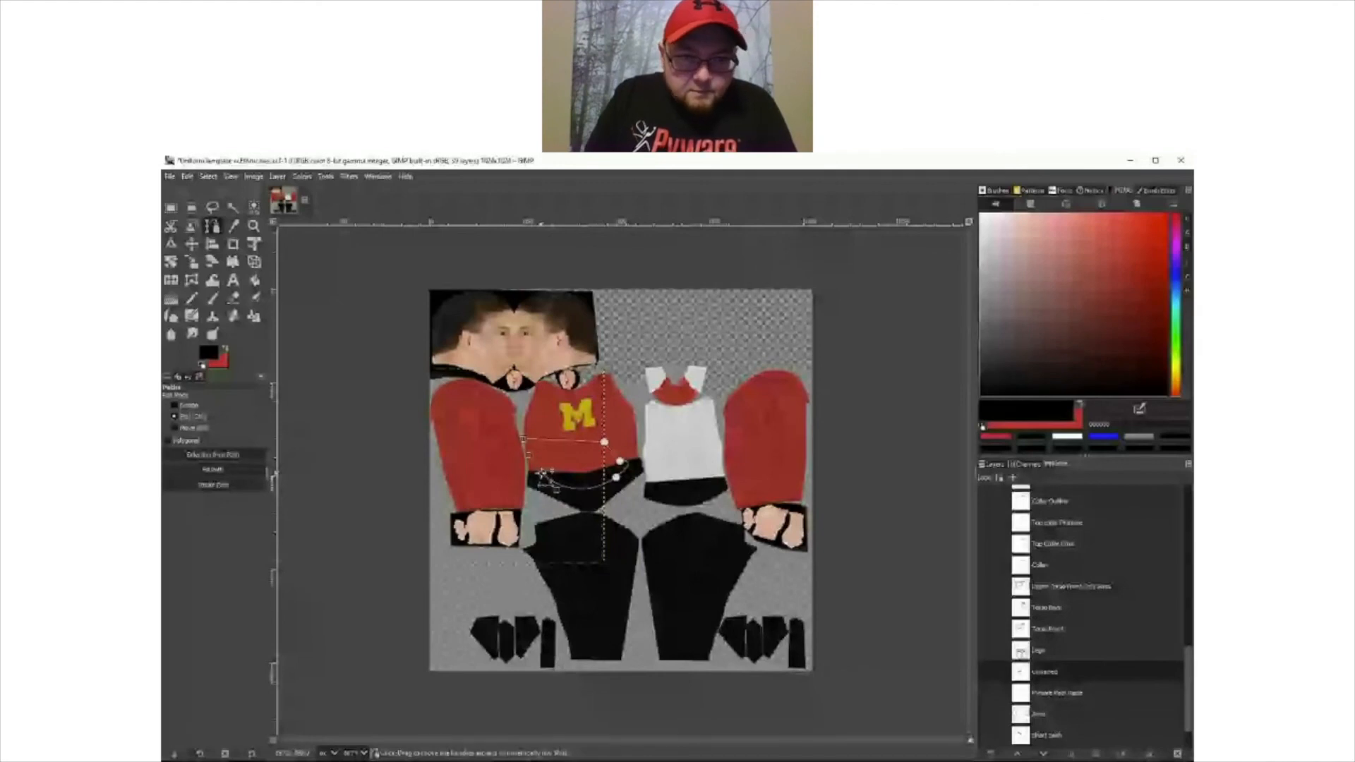
- Try moving the whole trial path over the torso, then reshape the curve of its lower segment
drag(537, 462, 520, 460)
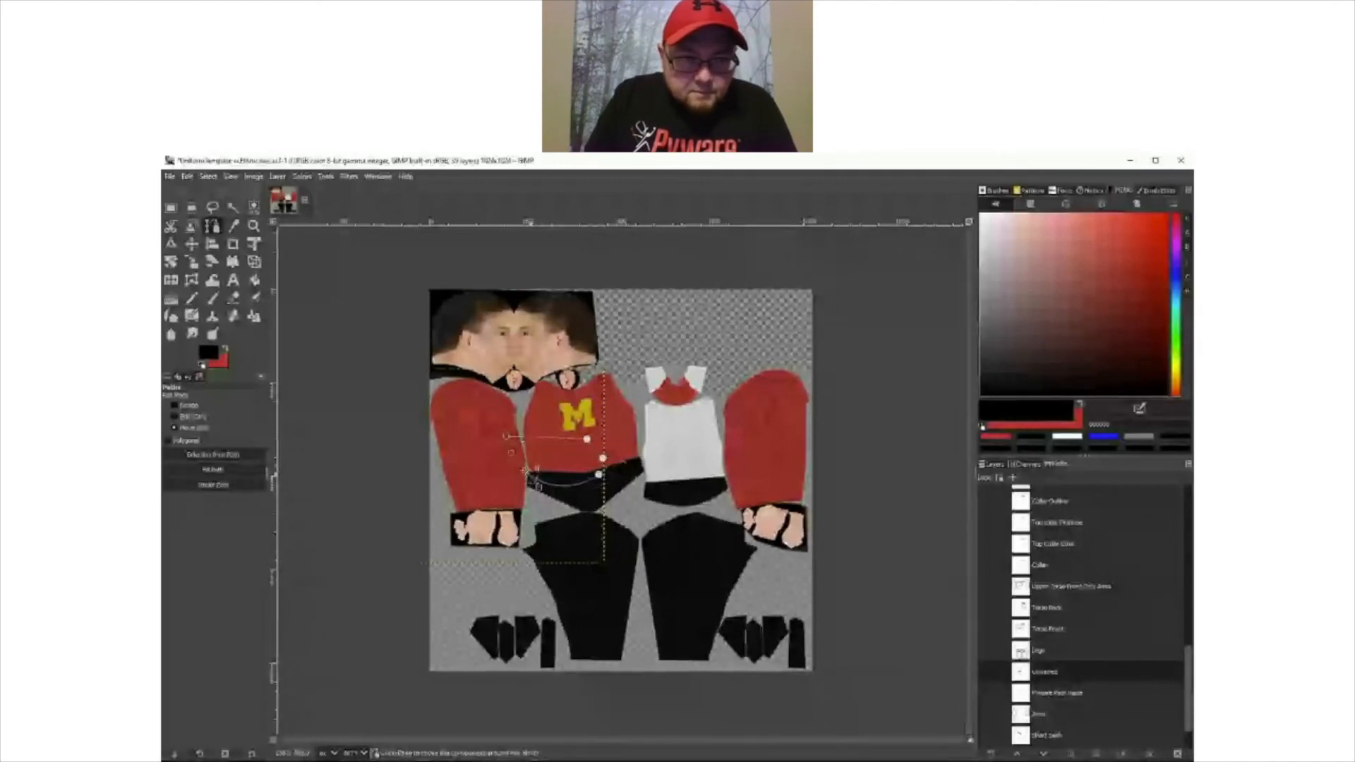
drag(526, 469, 653, 426)
key(ctrl+z)
click(189, 417)
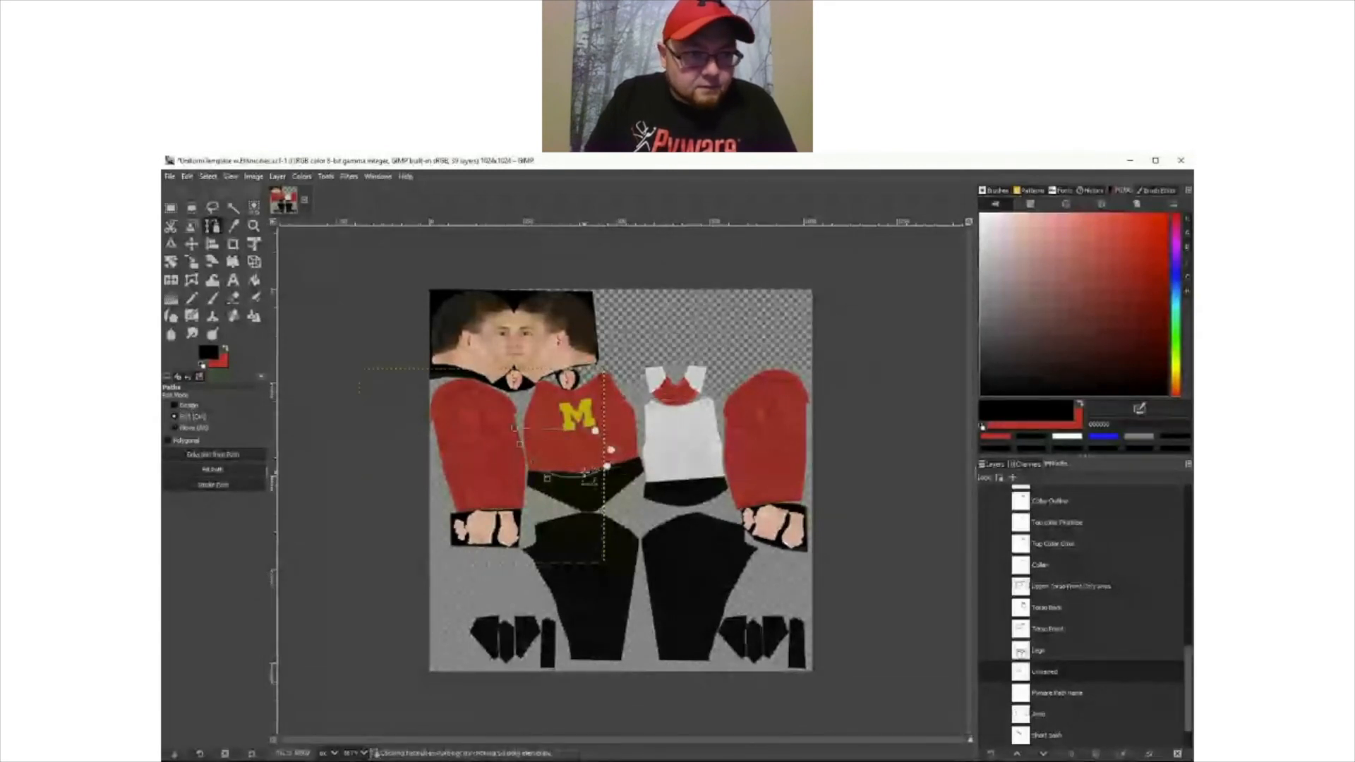
drag(560, 476, 553, 491)
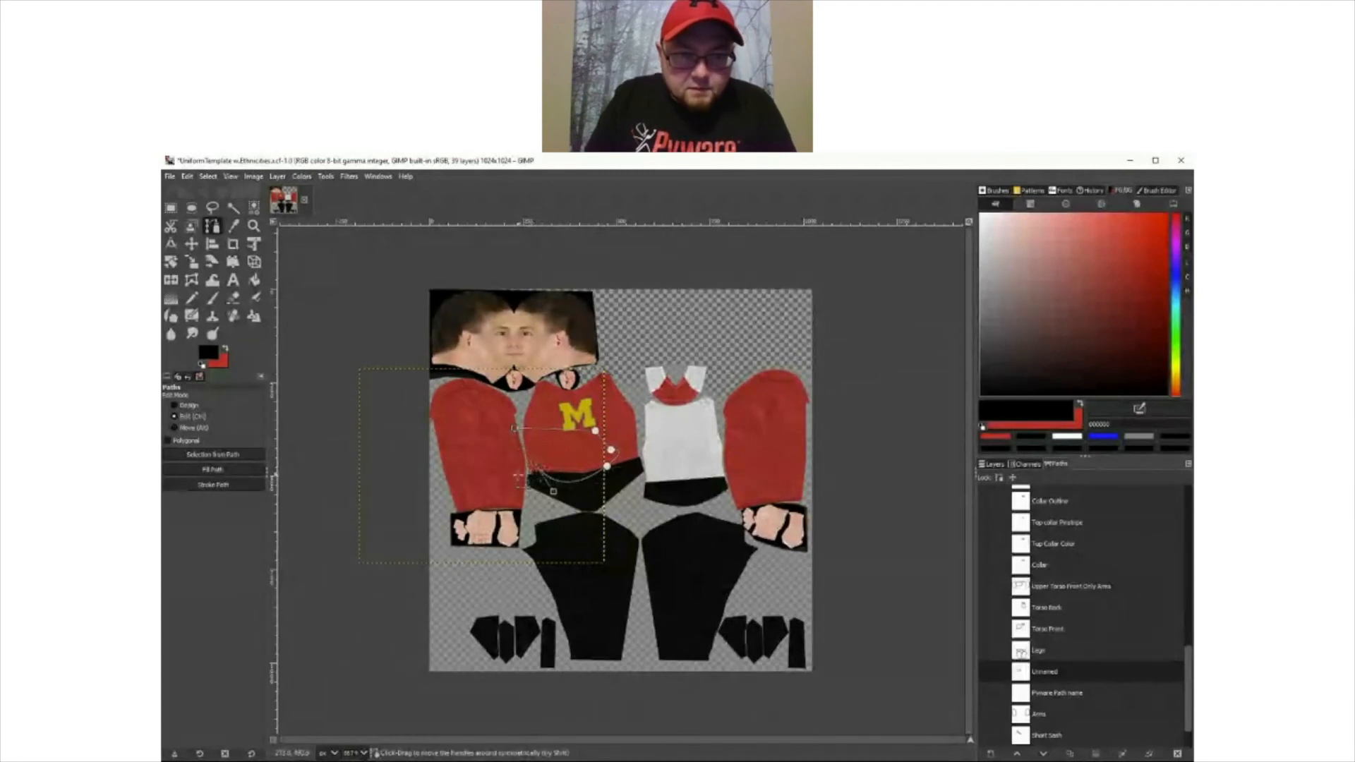
- Delete all anchors of the trial path on the front torso
shift+click(534, 463)
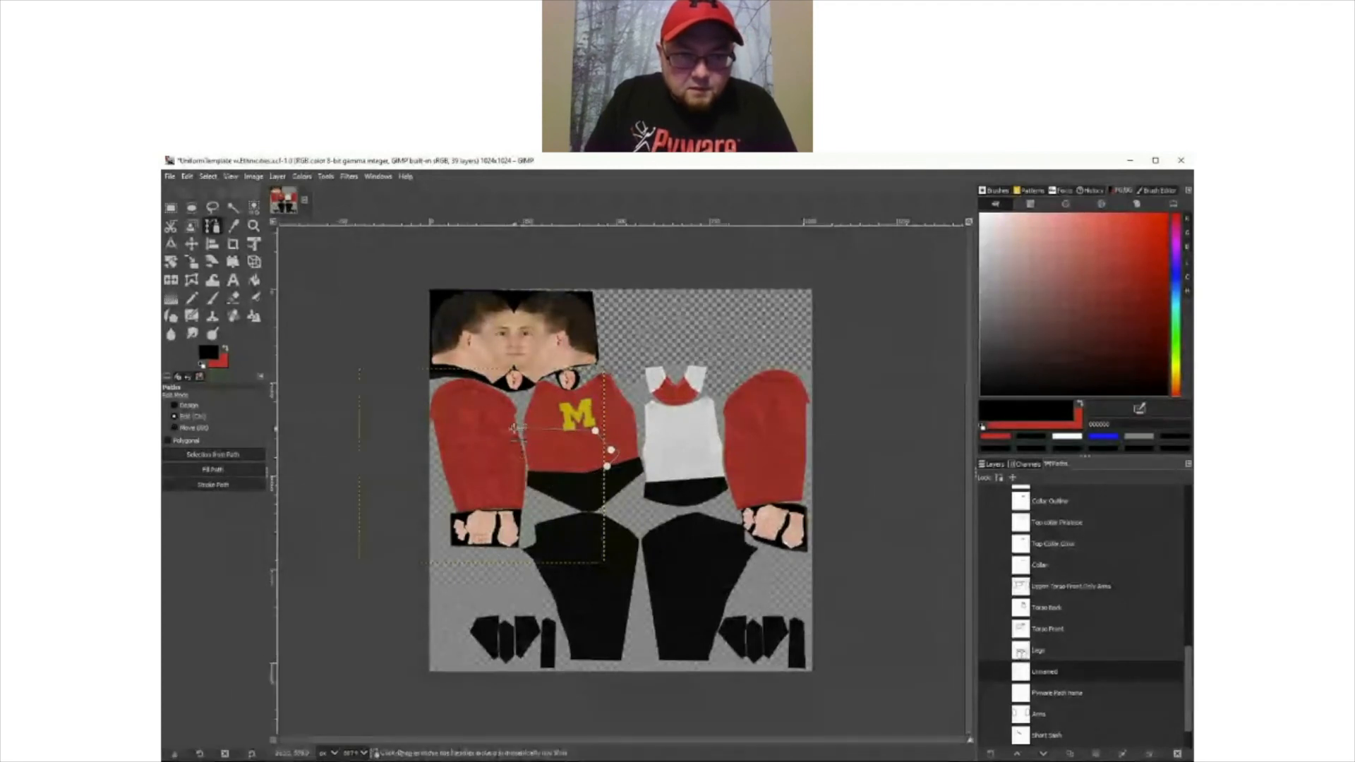
shift+click(607, 465)
shift+click(610, 450)
shift+click(595, 431)
shift+click(515, 427)
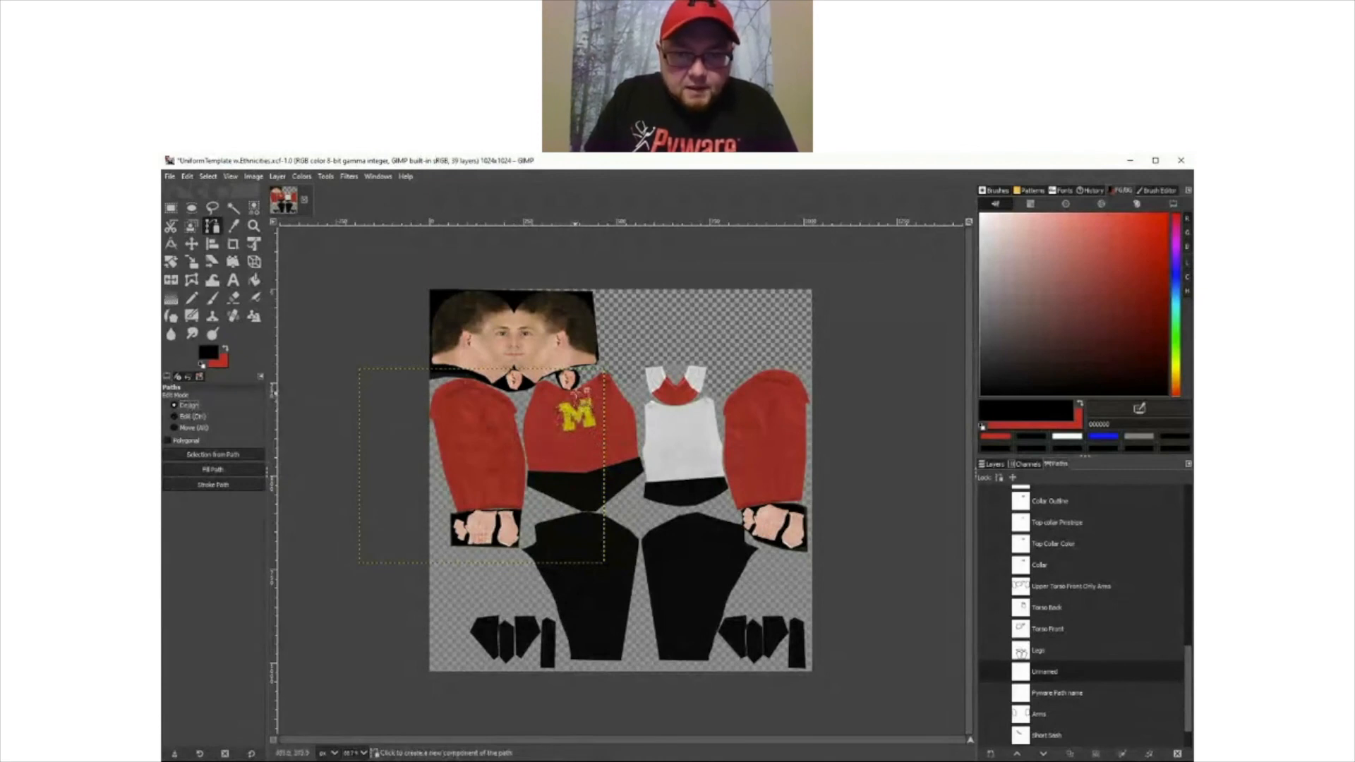
- Show the Part Outlines (Hide before Export) layer over the uniform
scroll(1019, 518, up, 3)
click(991, 464)
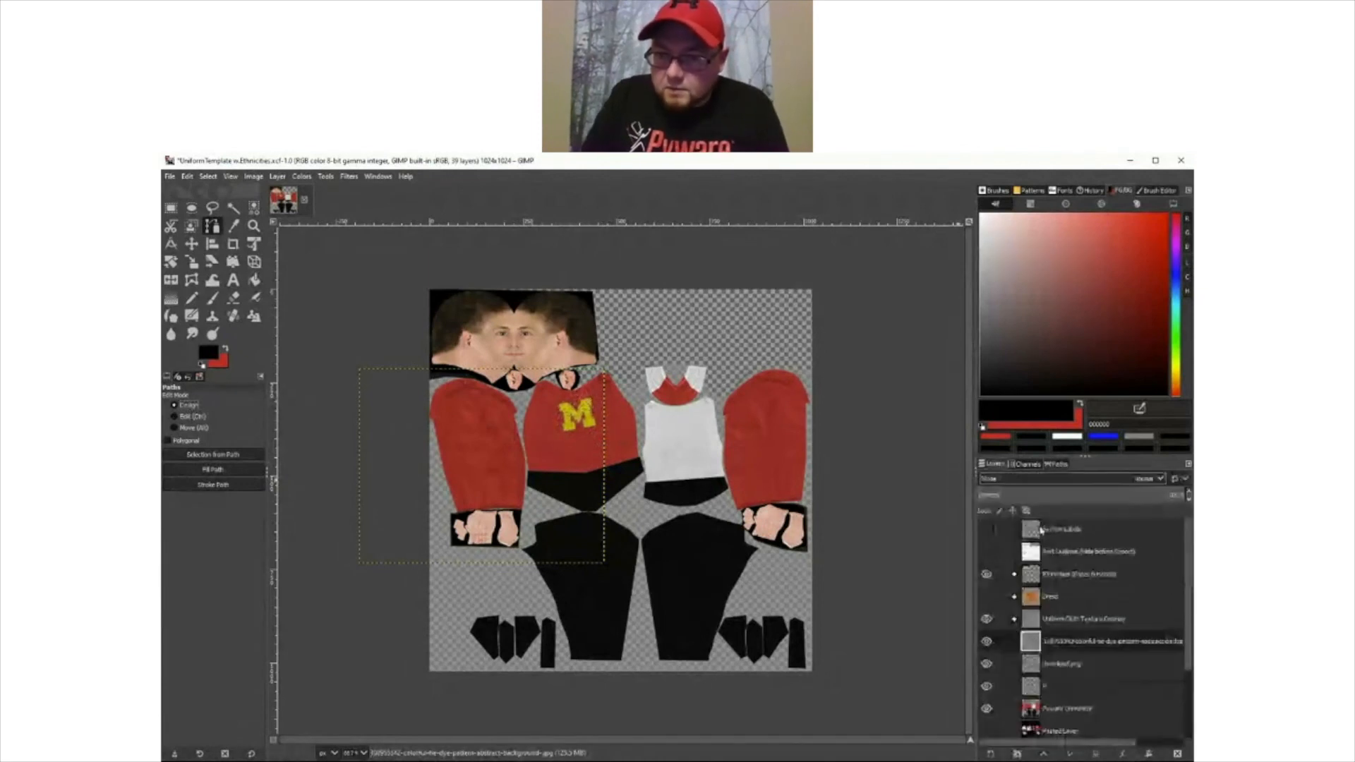
click(986, 551)
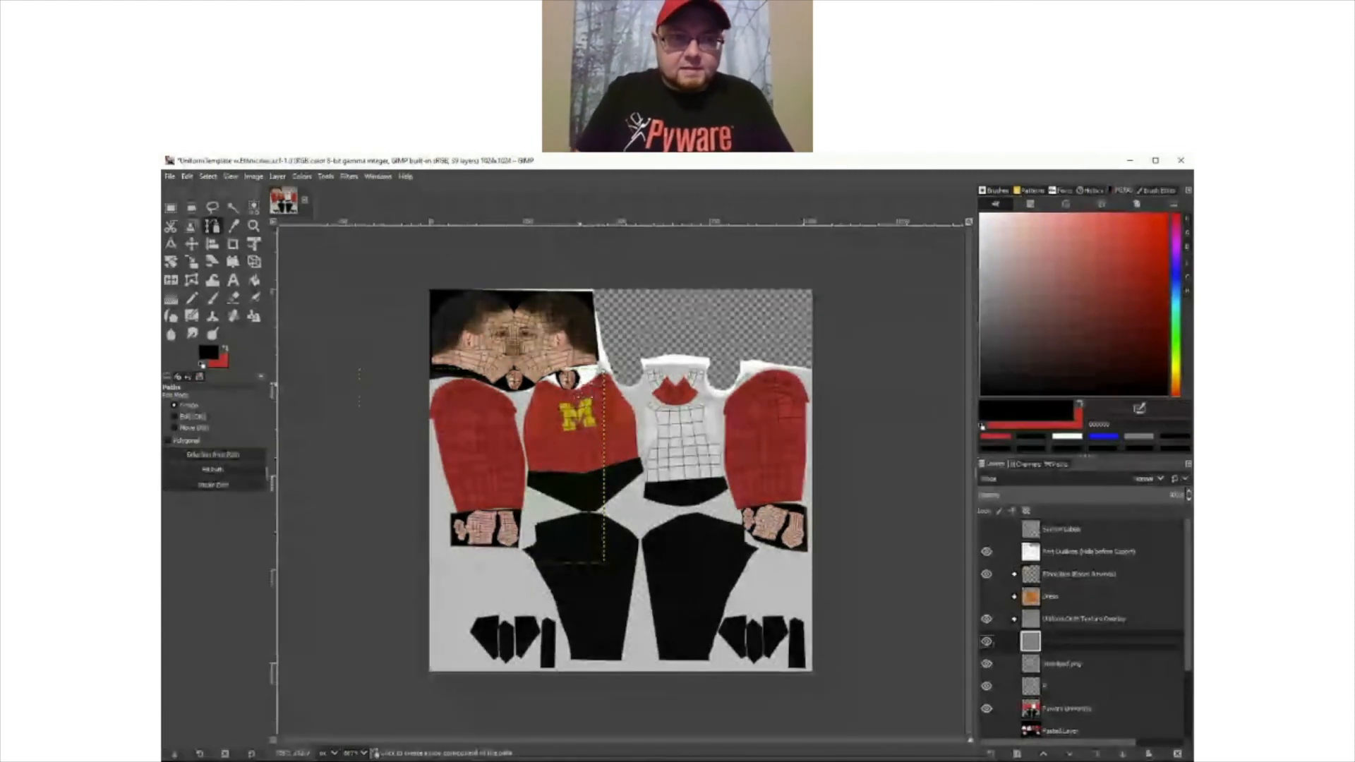
- Trace a path around the left-hand half of the red front torso, following the centre grid line, hem, side, shoulder and neckline
scroll(577, 392, up, 2)
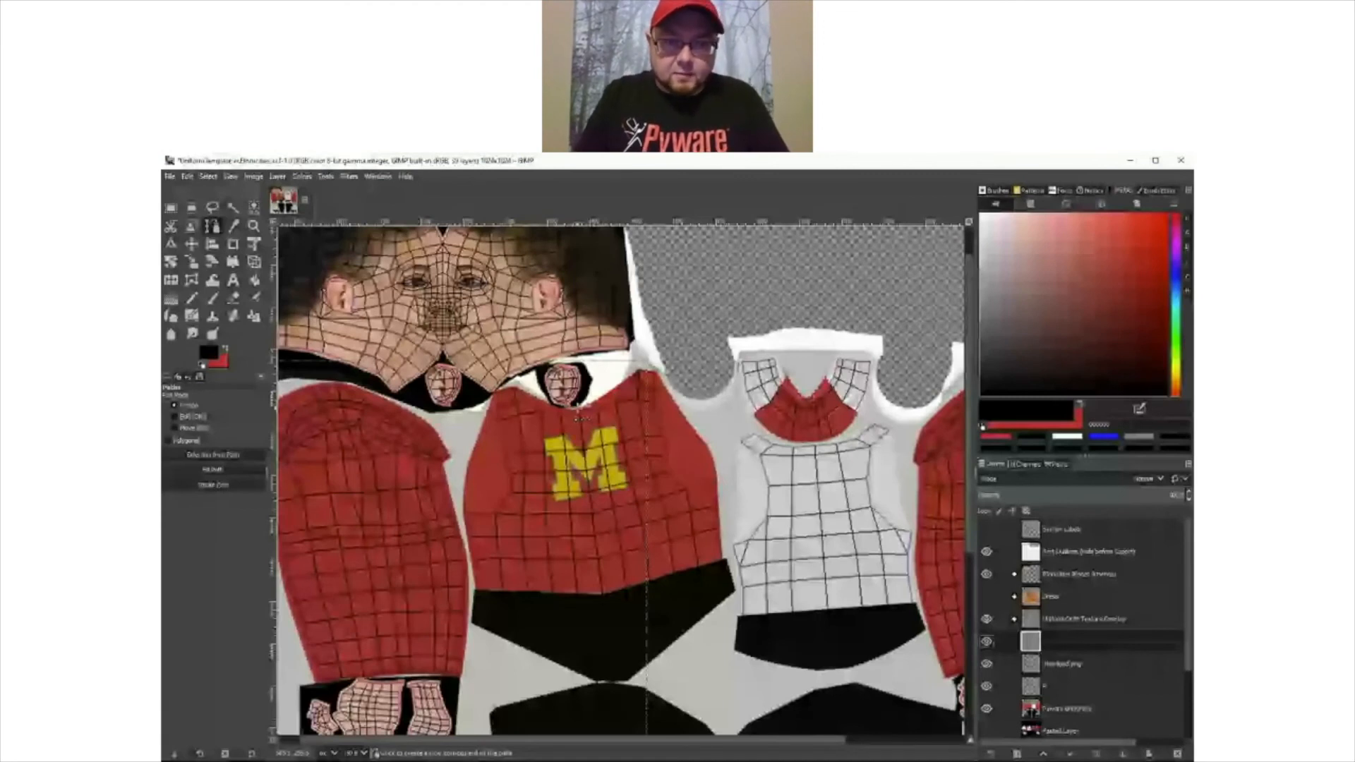
click(579, 409)
click(604, 594)
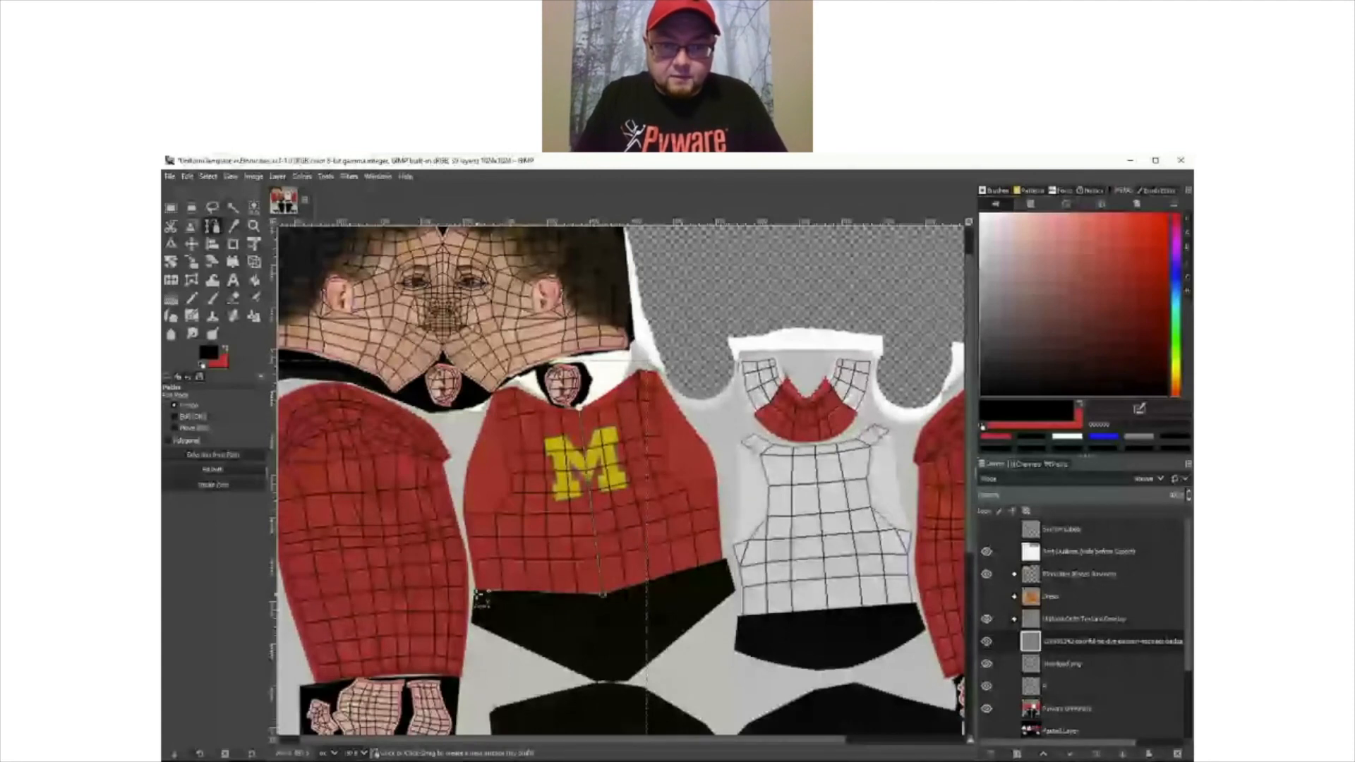
click(474, 589)
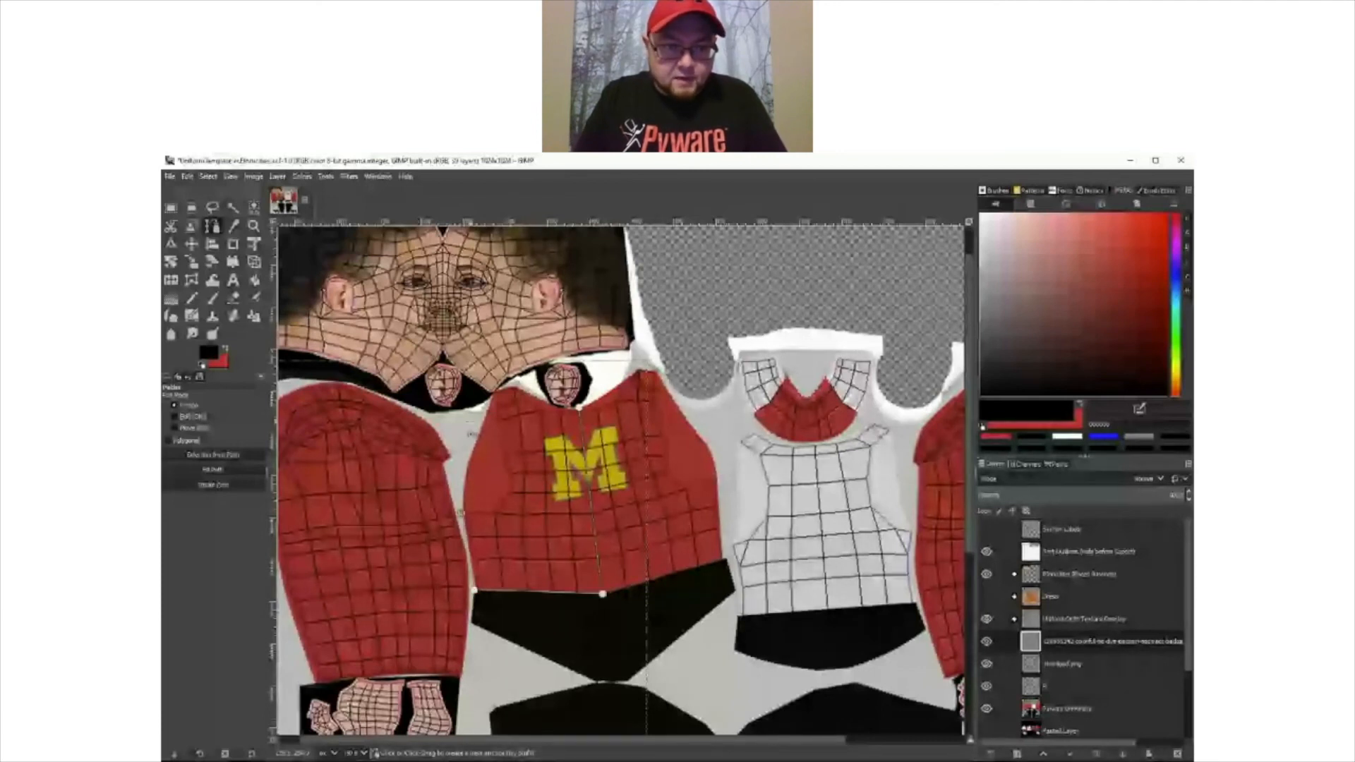
click(461, 513)
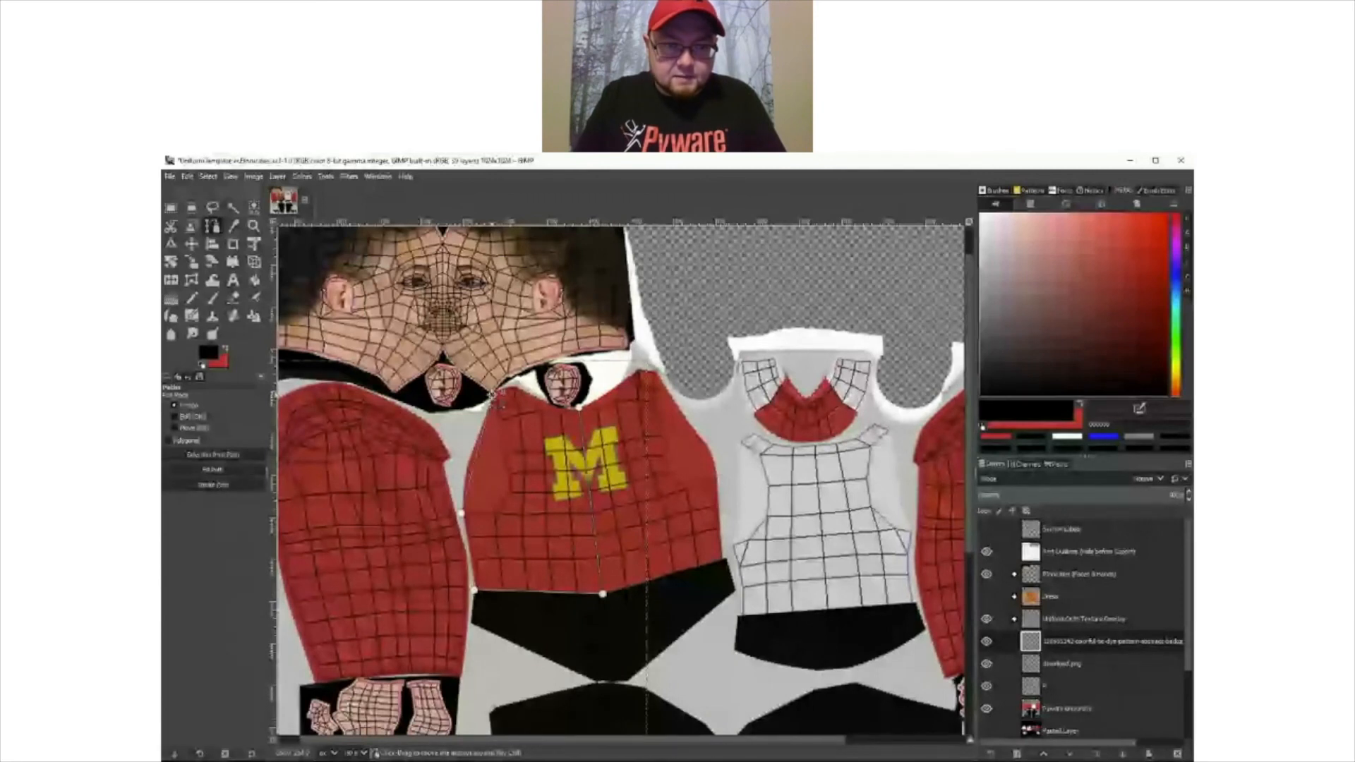
click(493, 396)
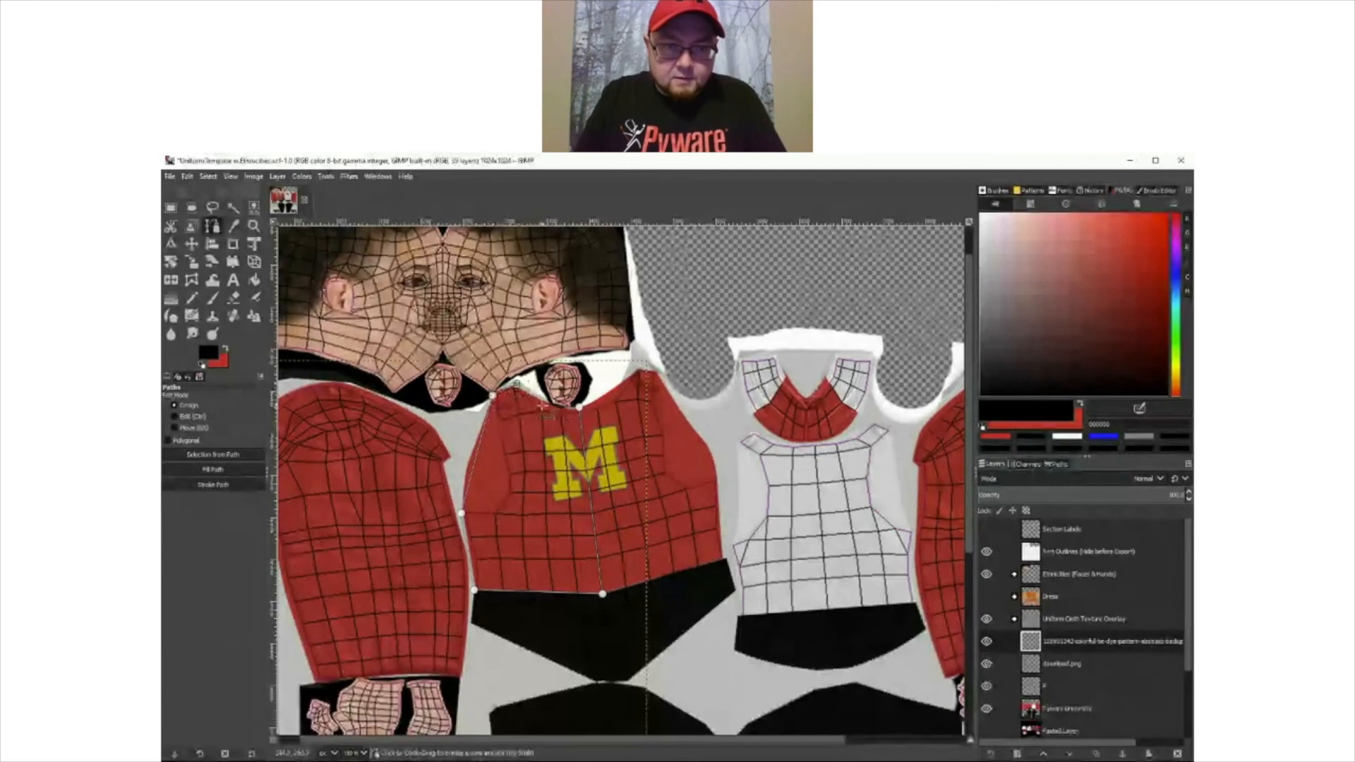
click(578, 407)
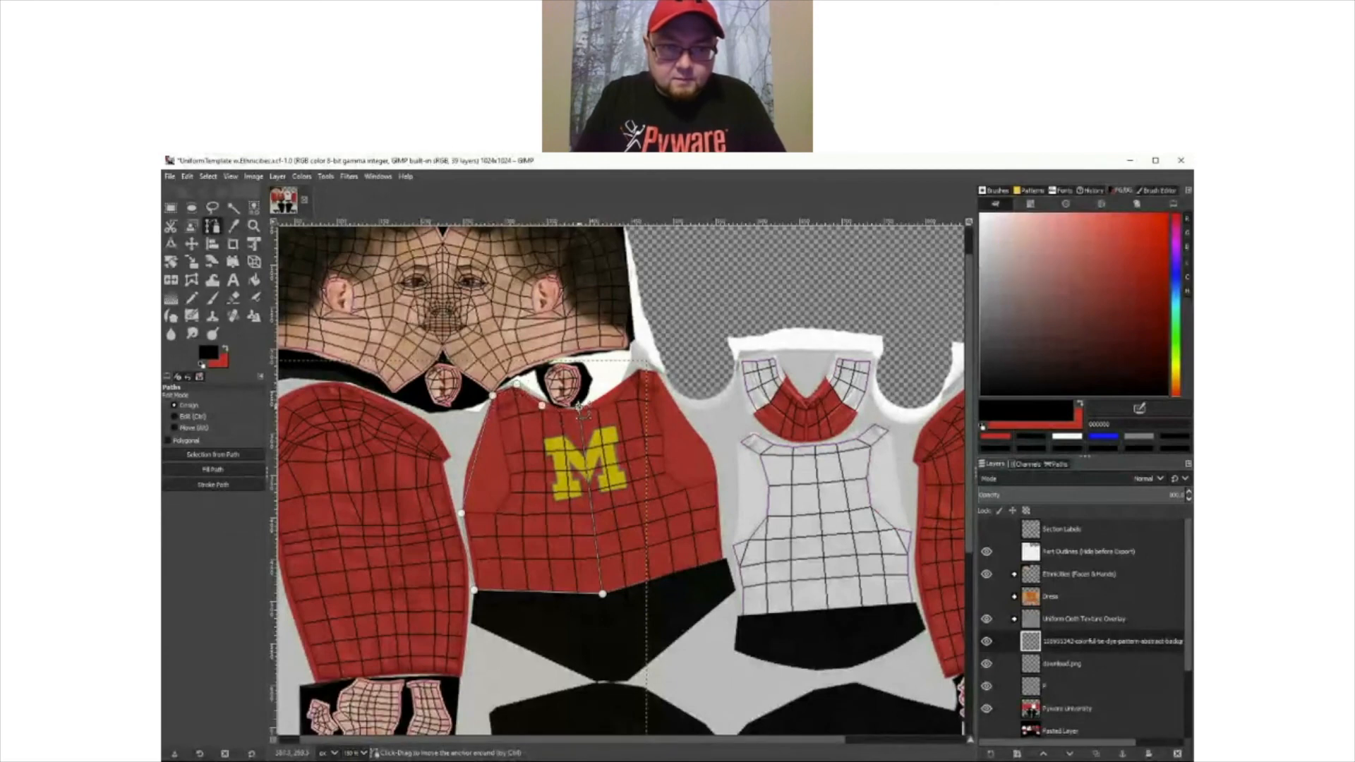
right_click(541, 407)
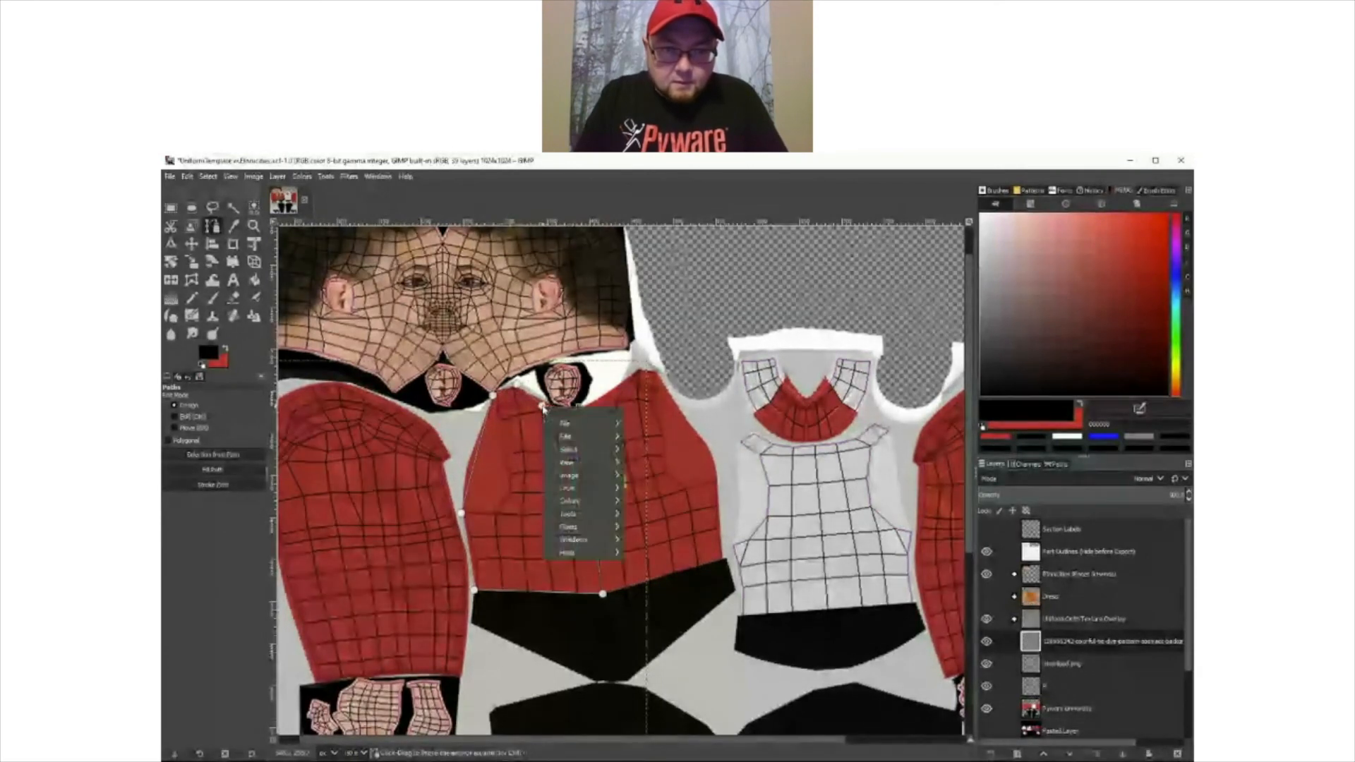
click(579, 406)
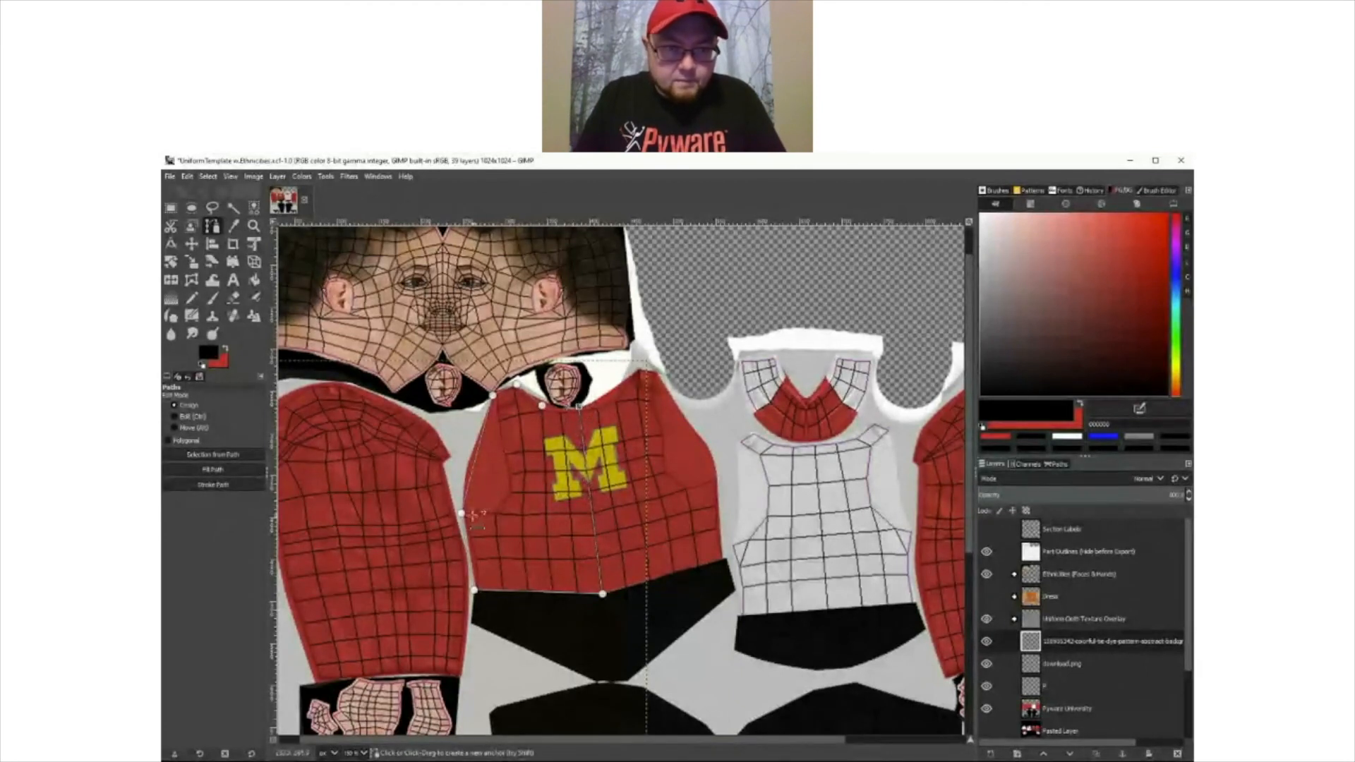
- Convert the traced half-torso path into a selection
click(1057, 463)
scroll(1058, 688, up, 3)
scroll(1058, 682, down, 2)
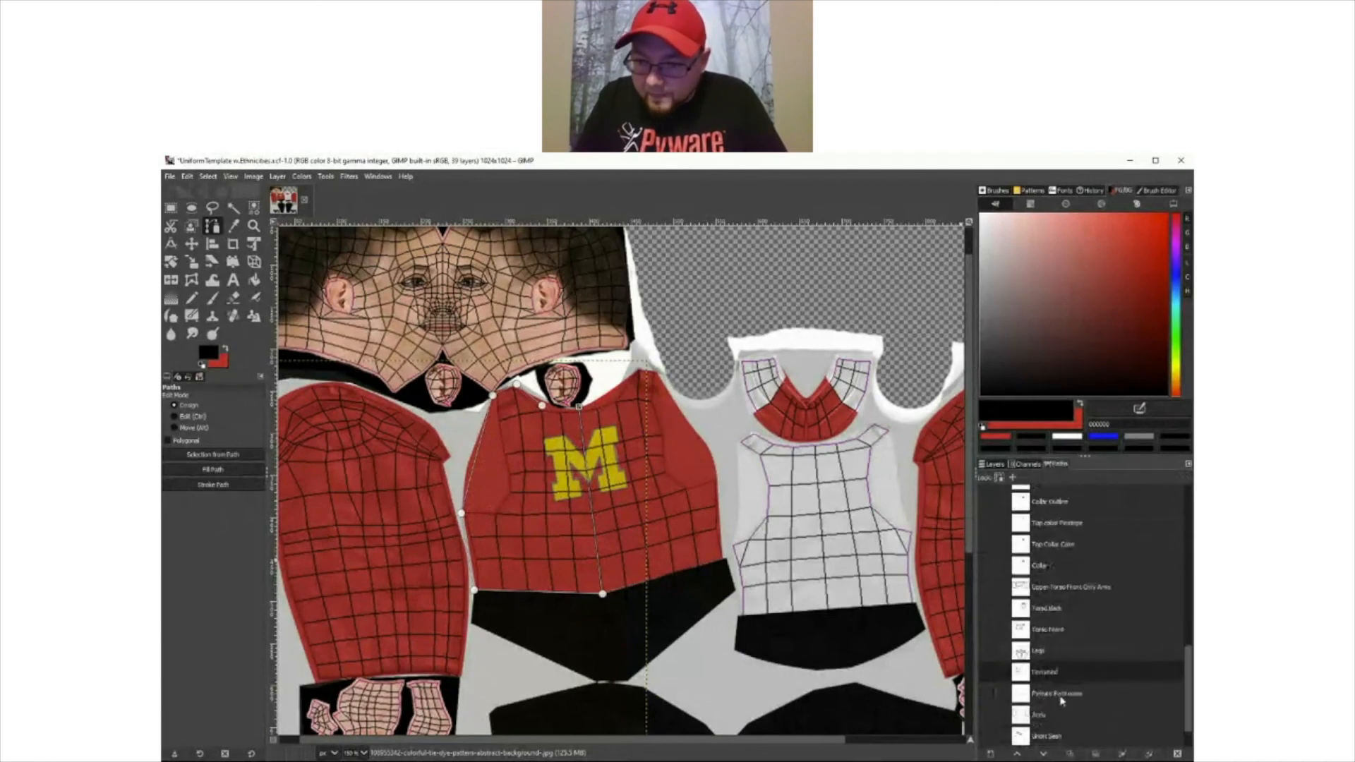
double_click(1053, 675)
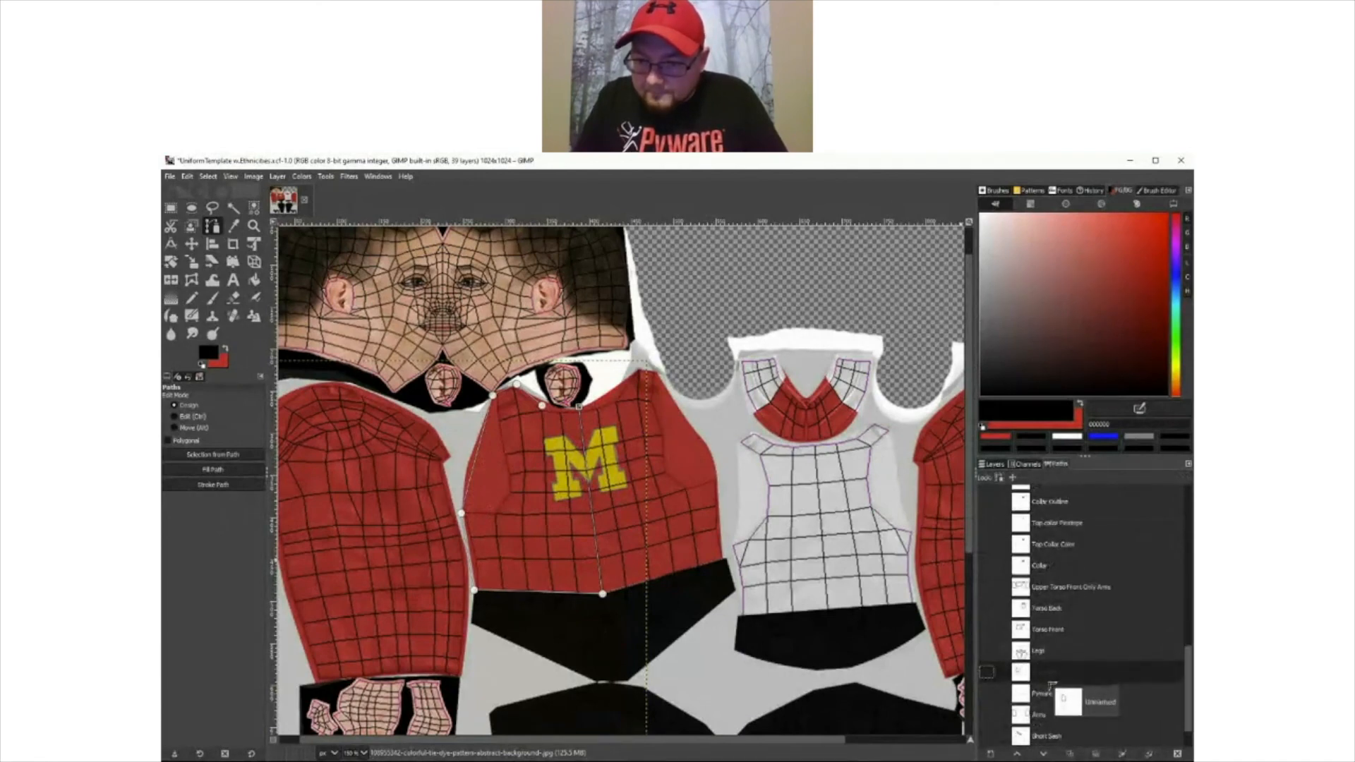
click(1096, 757)
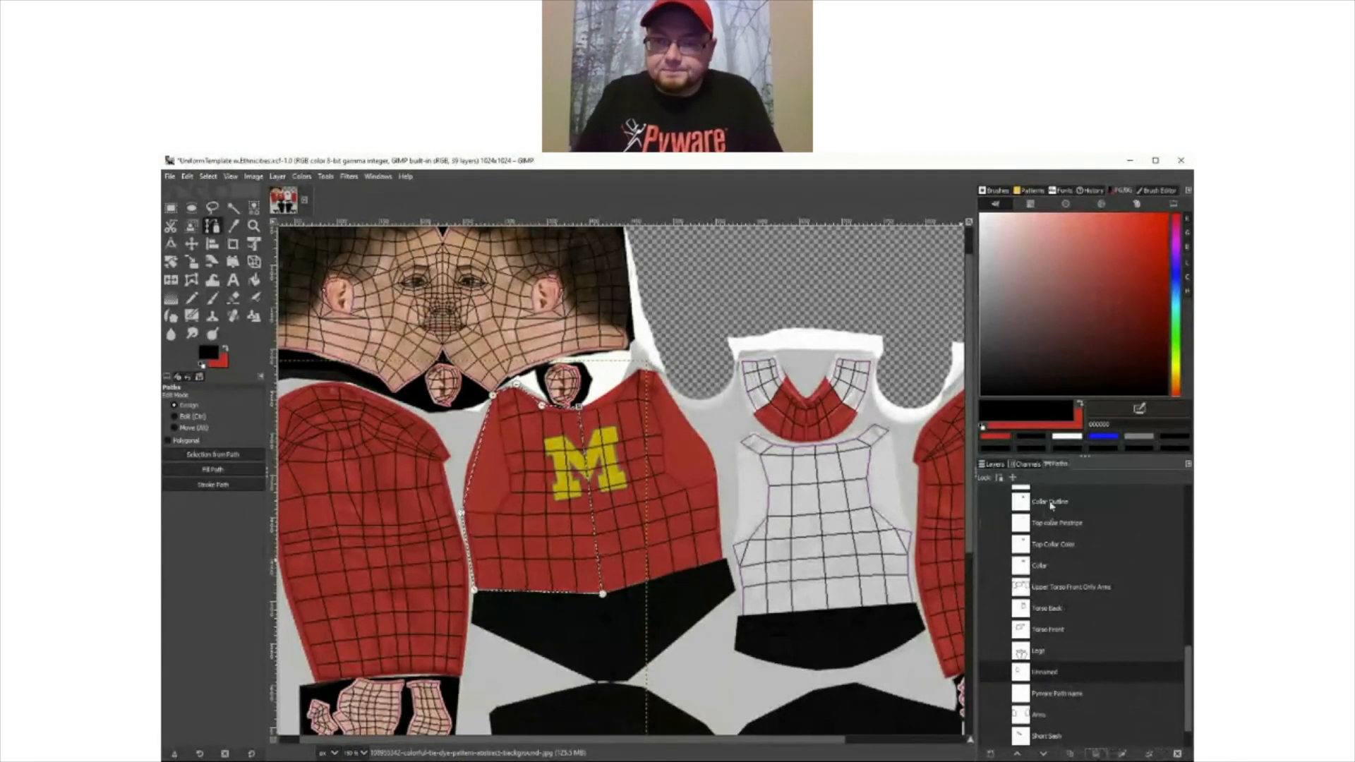
- Fill the selected half of the front torso with white on the Pyware University layer
click(1002, 464)
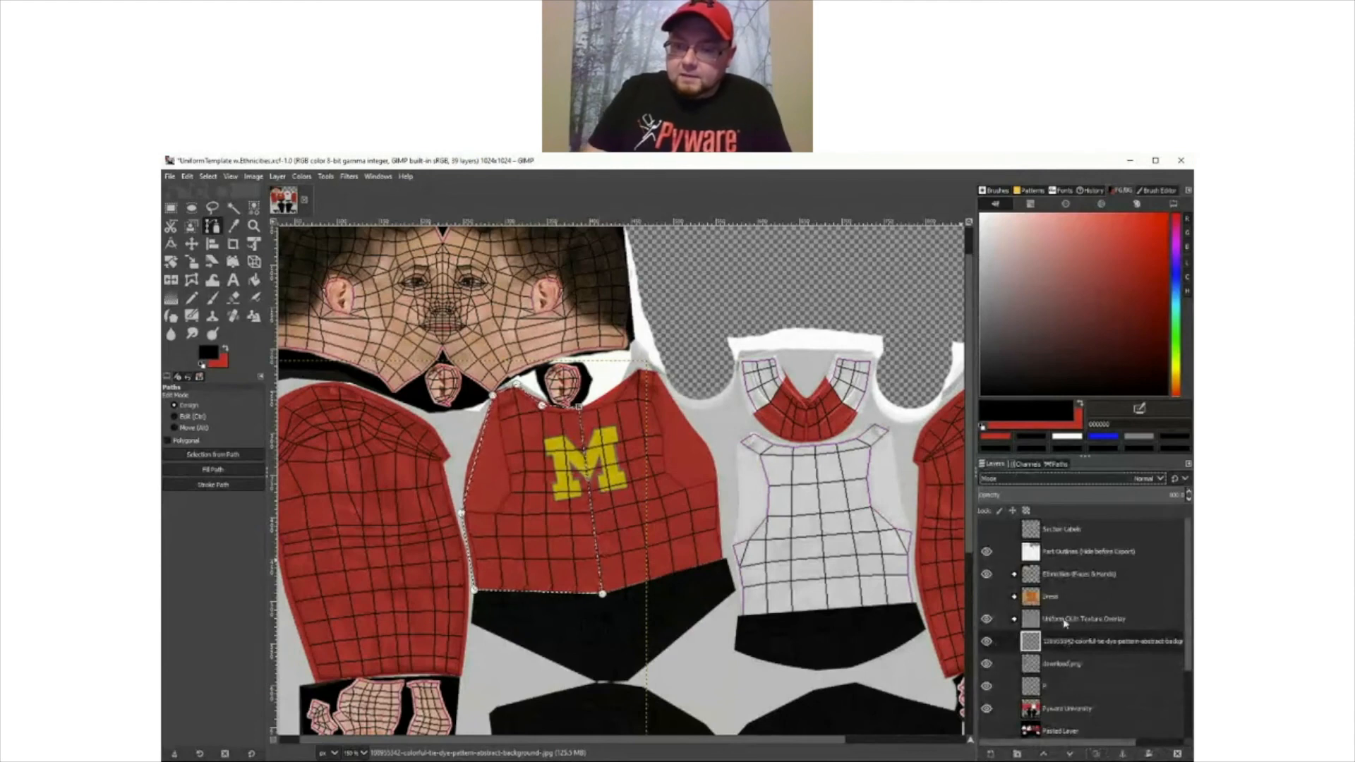
click(1051, 708)
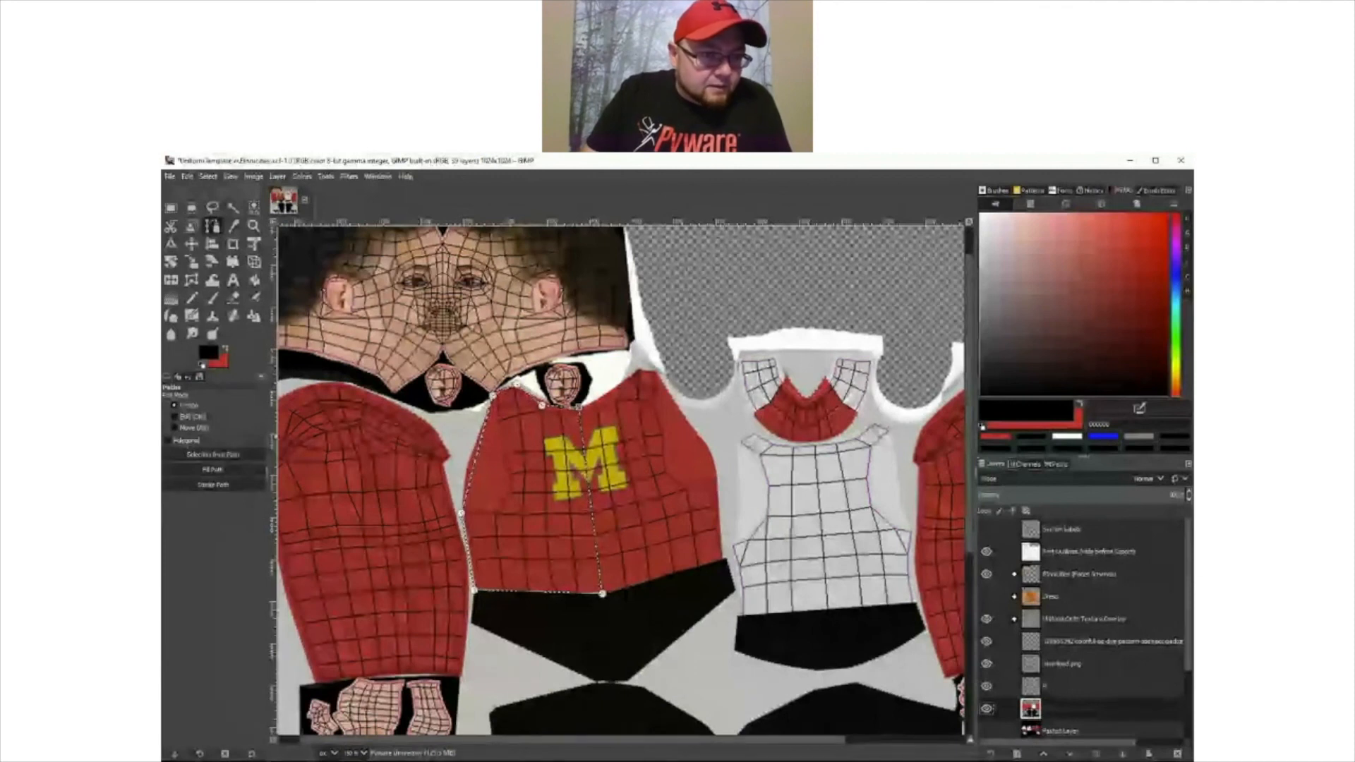
click(208, 353)
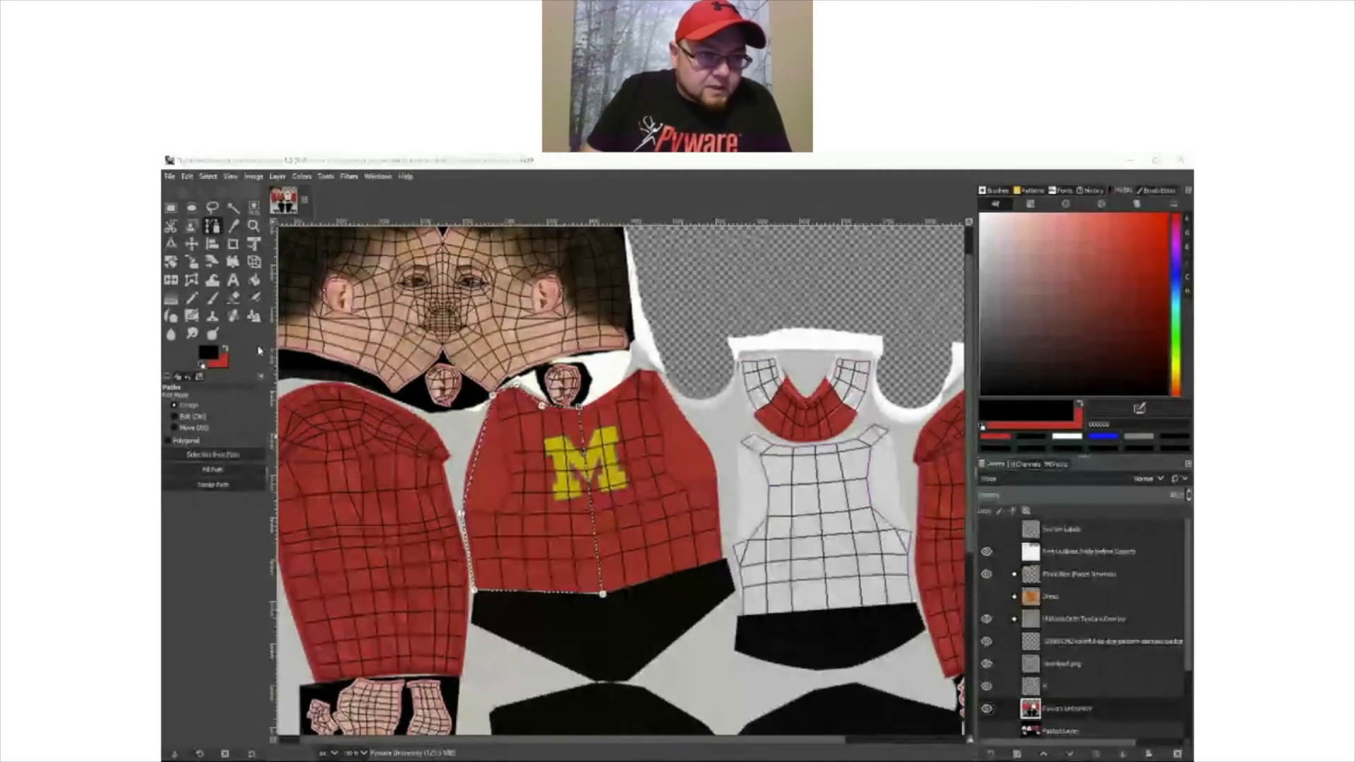
click(259, 350)
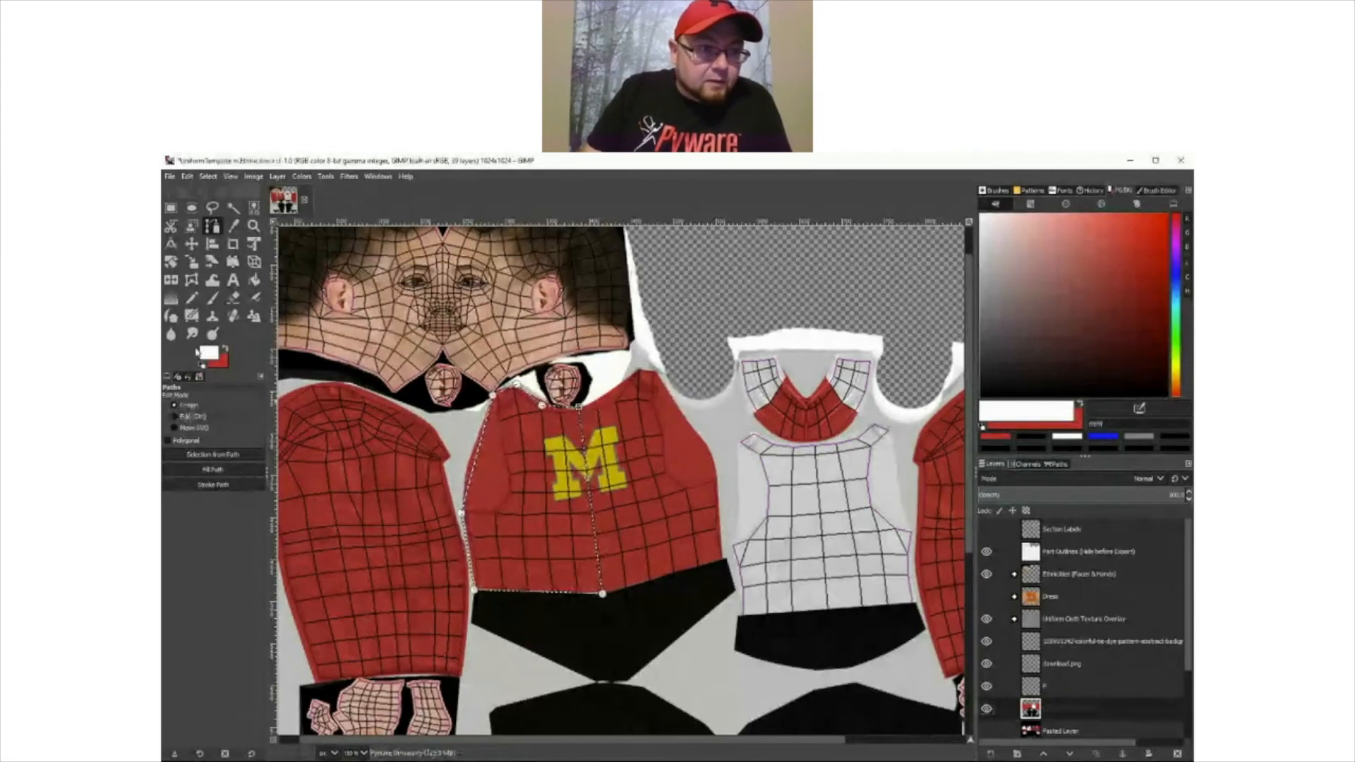
key(shift+b)
click(522, 502)
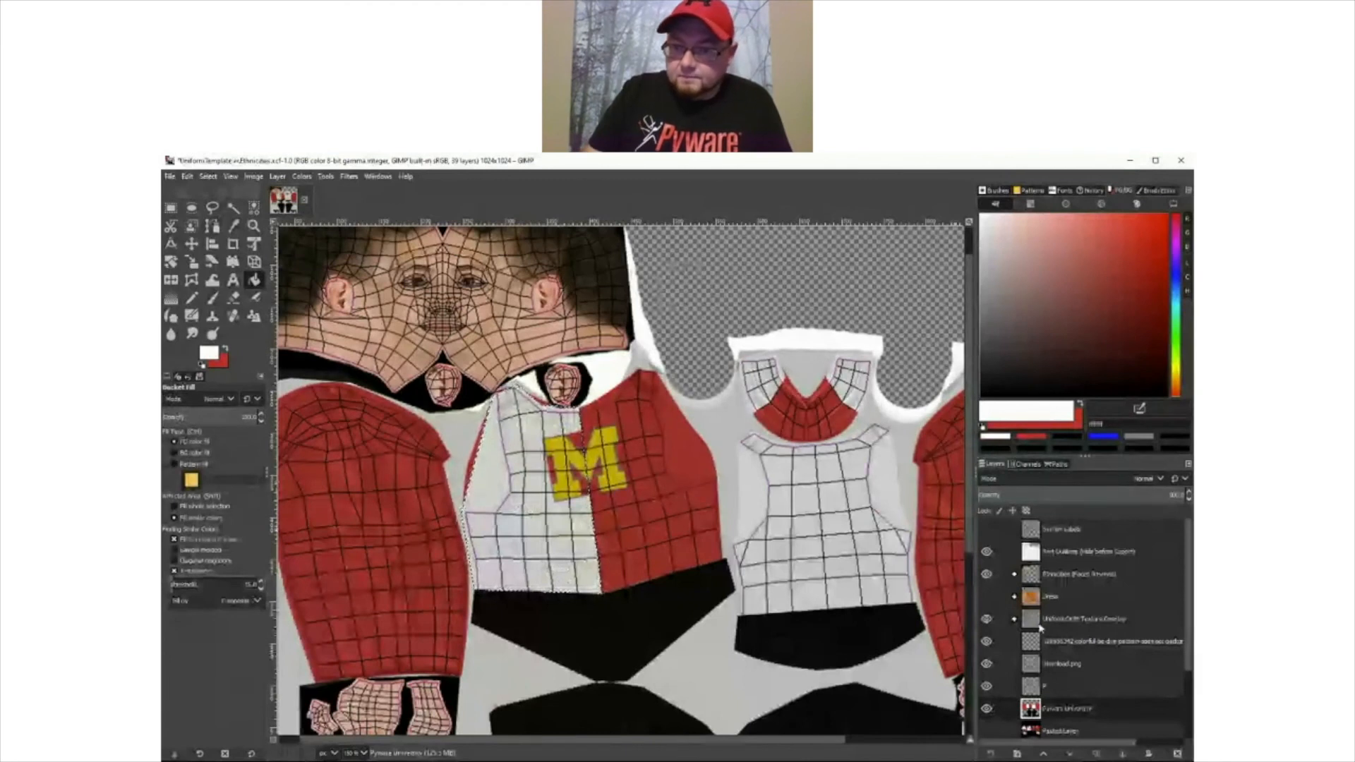
- Hide the download.png logo layer, the letter layer and the Part Outlines layer to leave the plain uniform
click(987, 665)
click(987, 686)
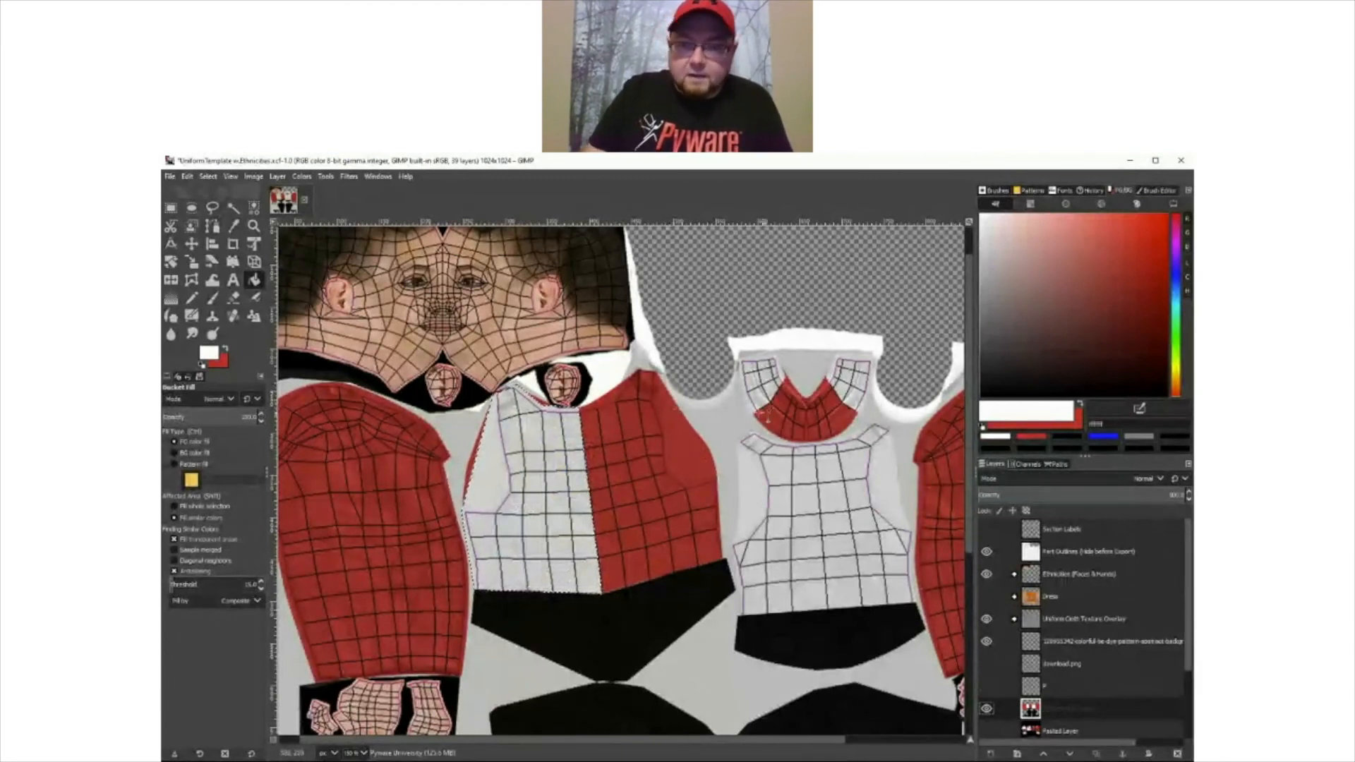
click(986, 551)
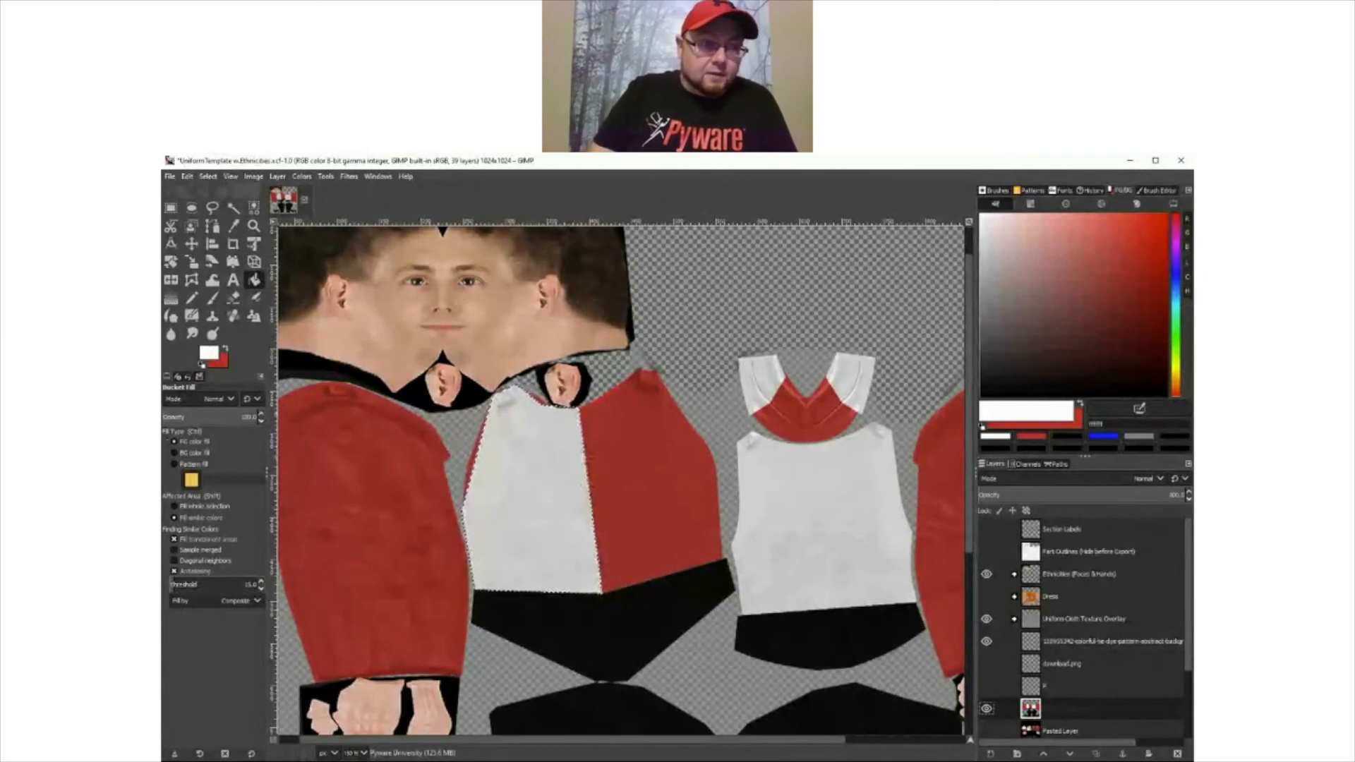
key(alt+Tab)
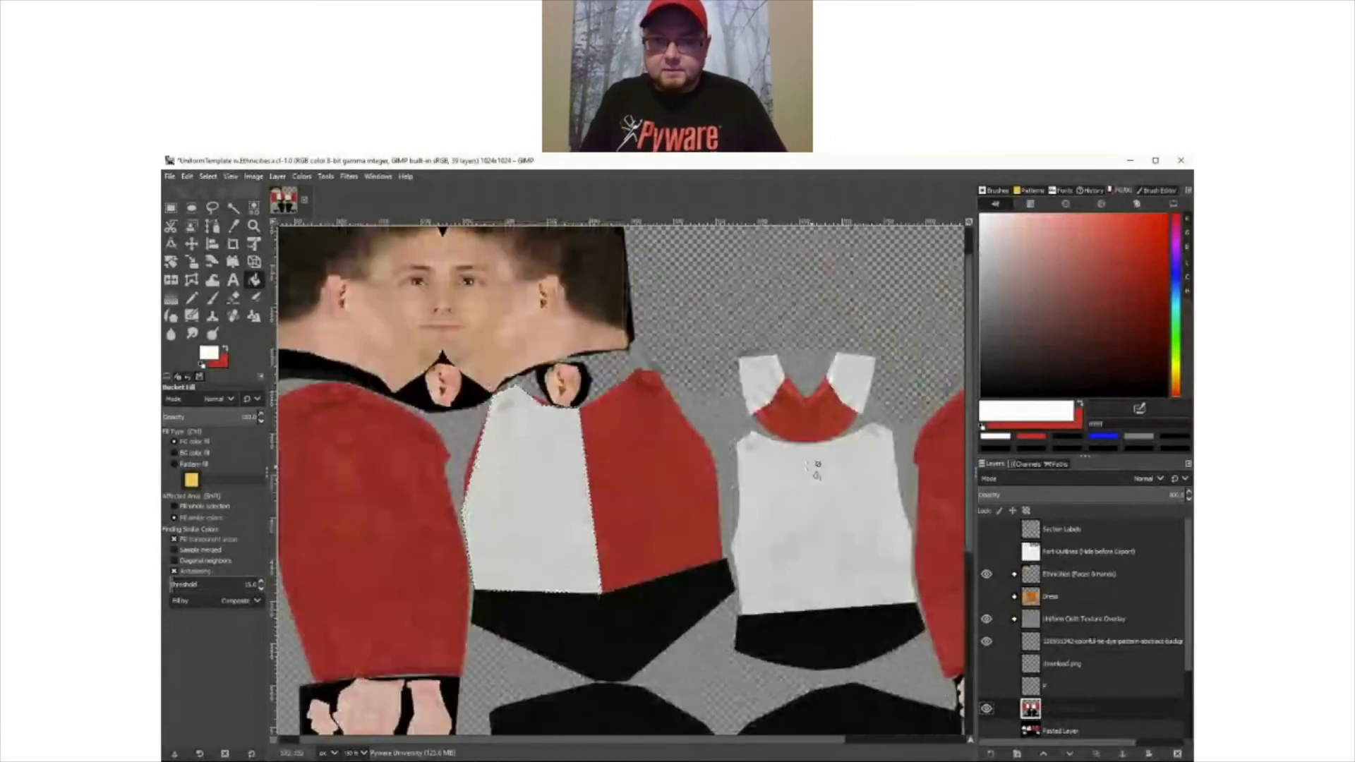
- Set the foreground colour to dark grey and turn the Top Collar Color path into a selection
scroll(738, 444, down, 2)
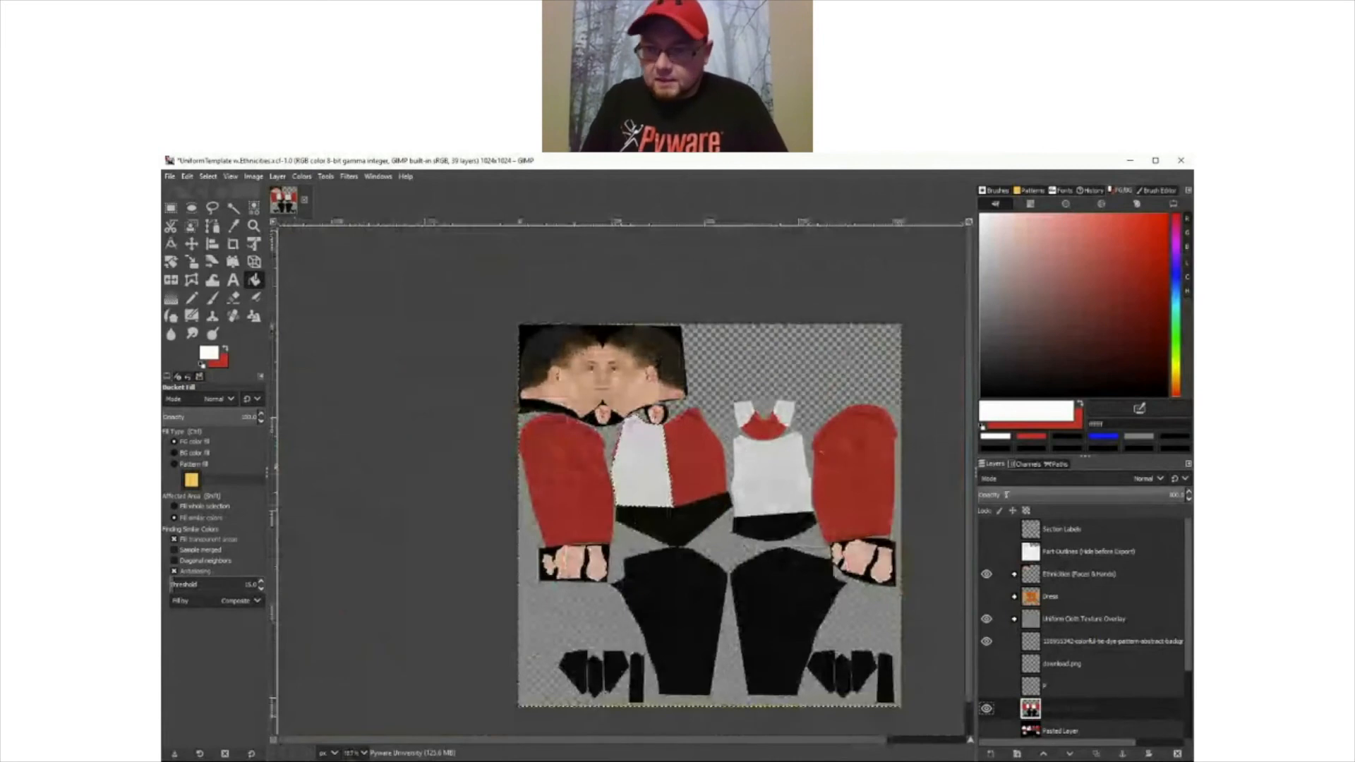
click(1058, 465)
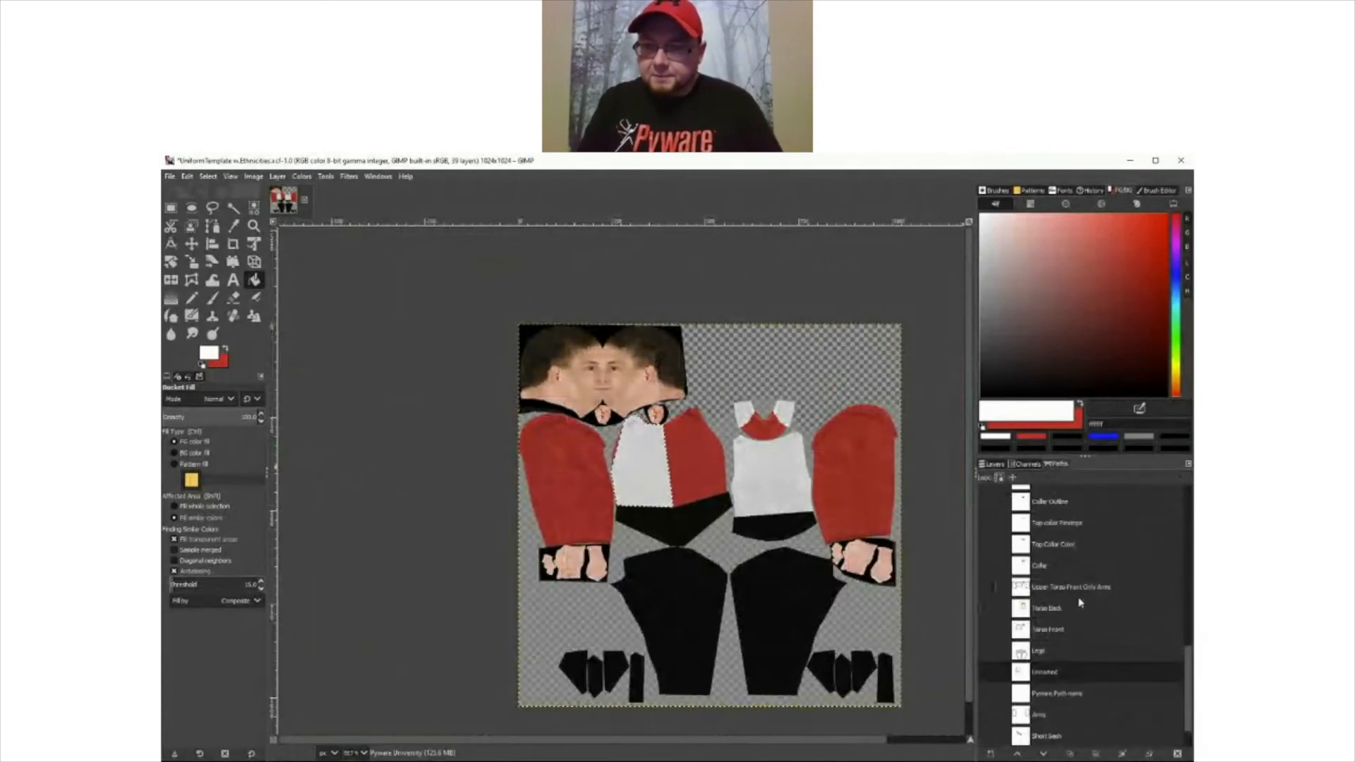
scroll(1081, 571, up, 1)
click(1056, 580)
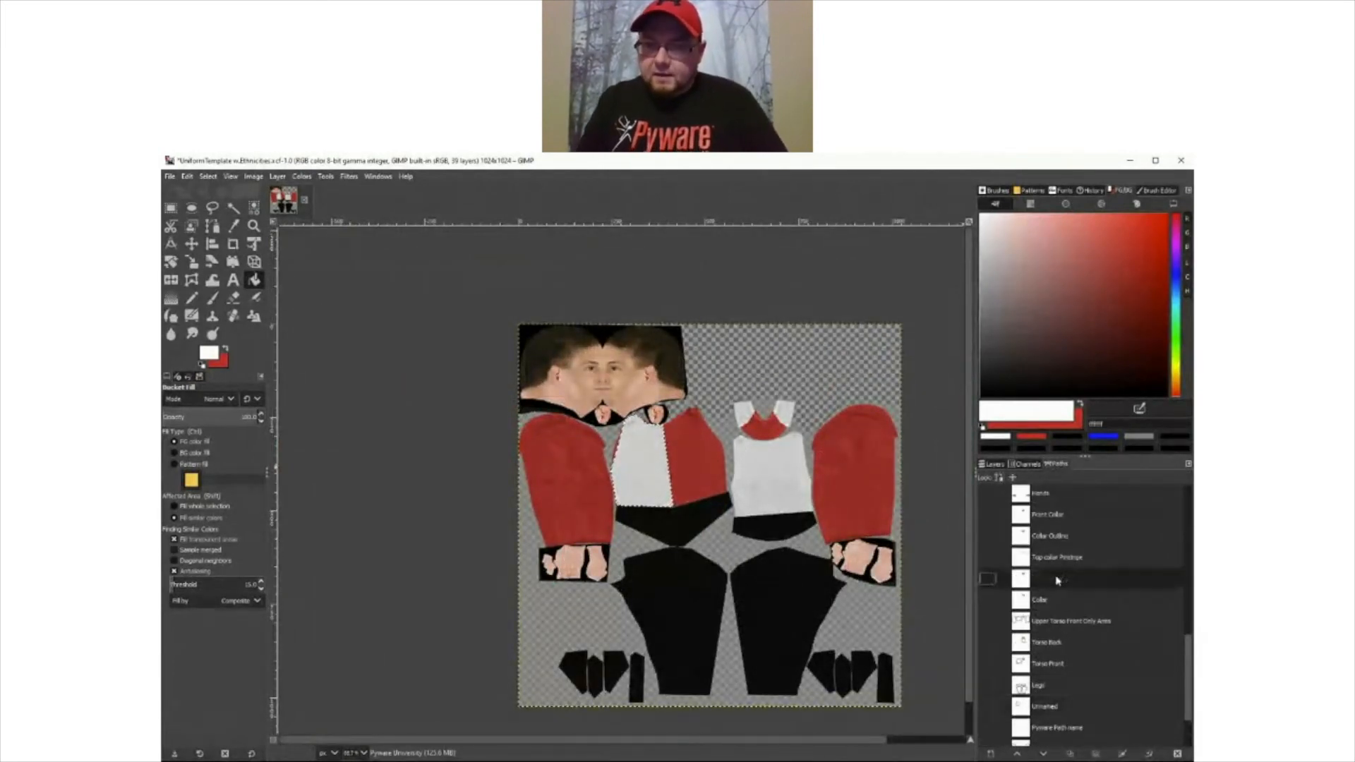
click(209, 353)
click(395, 359)
drag(395, 358, 332, 358)
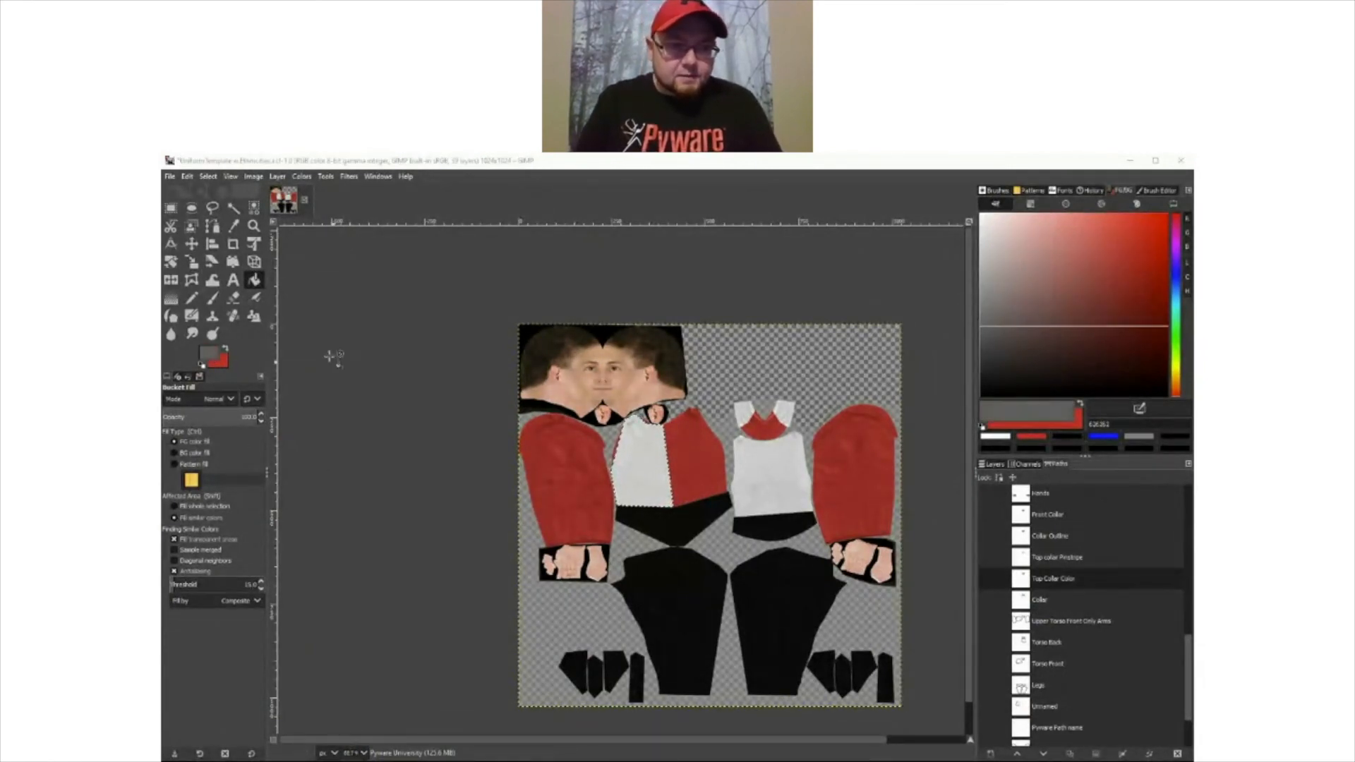
click(478, 446)
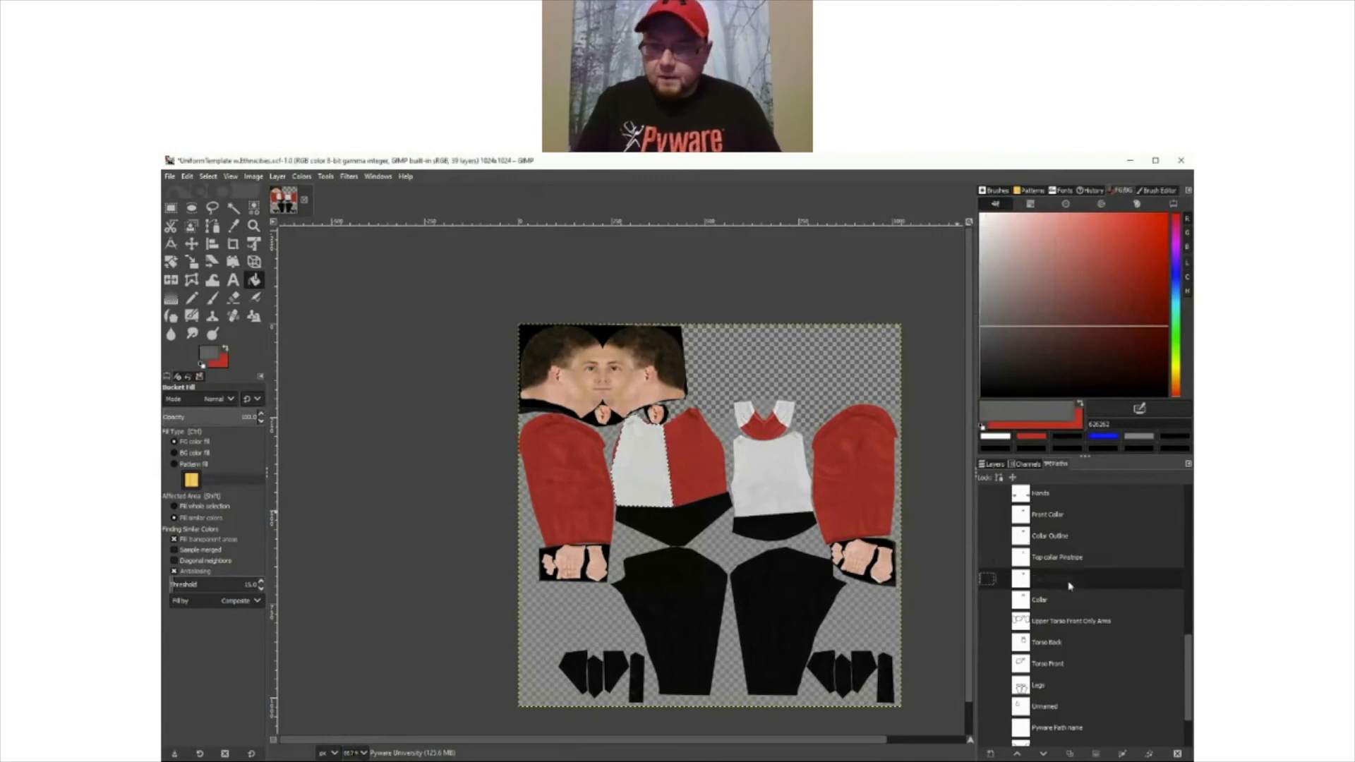
click(1097, 753)
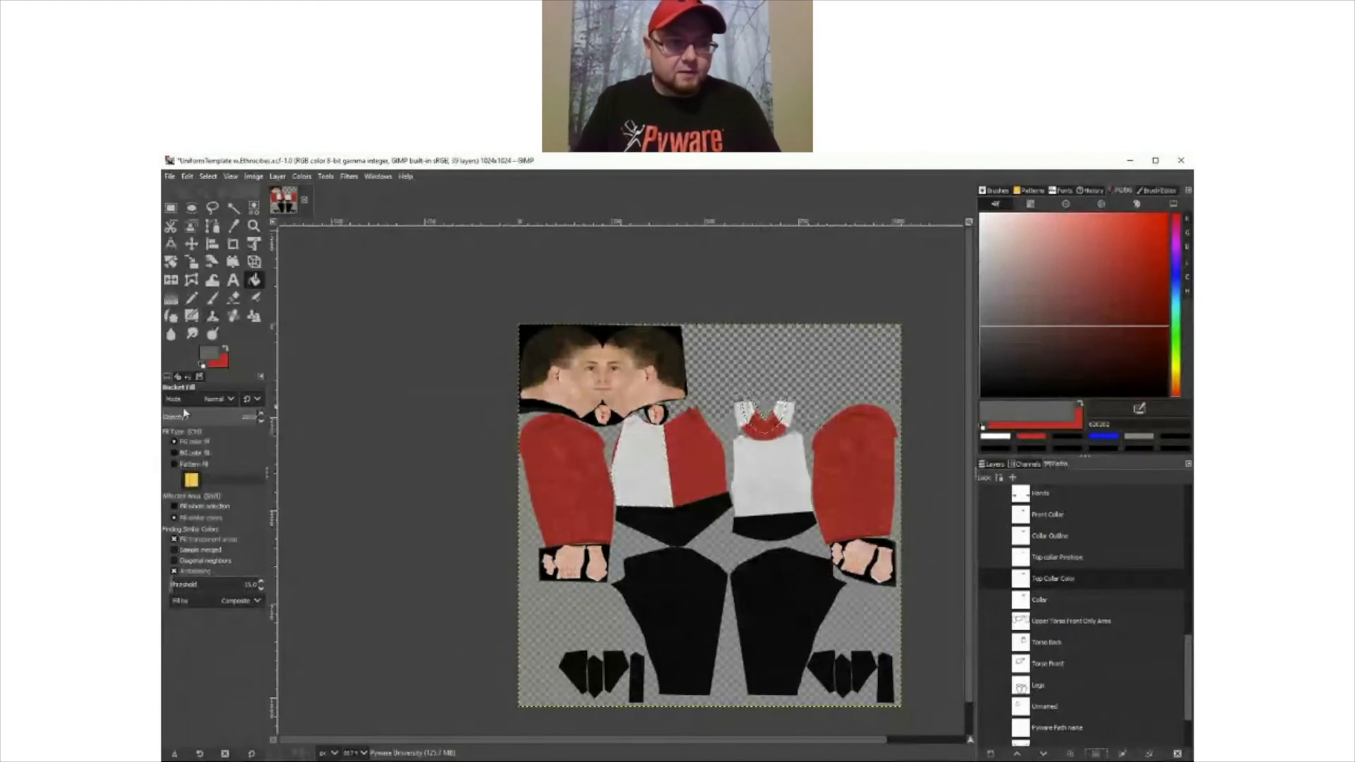
- Bucket-fill every section of the selected top collar with dark grey
click(762, 421)
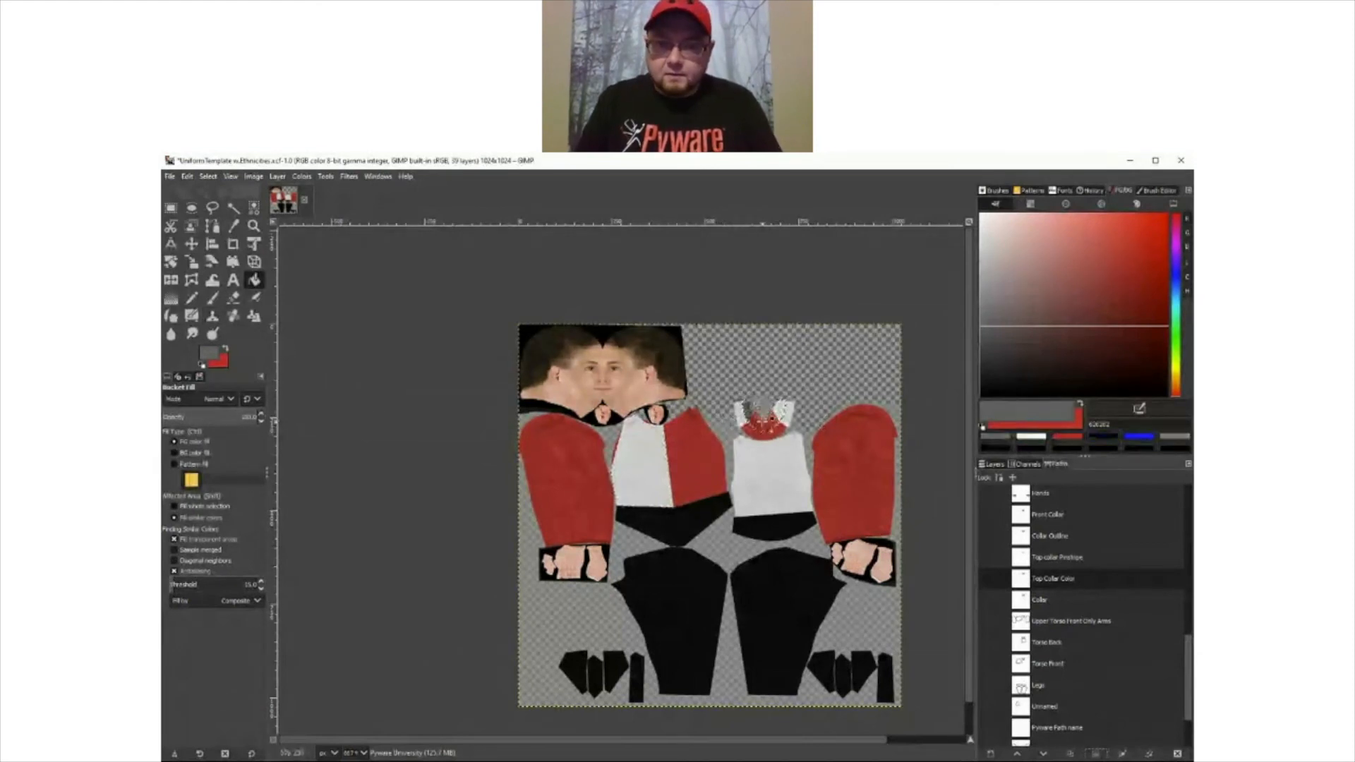
click(764, 422)
click(777, 417)
click(790, 422)
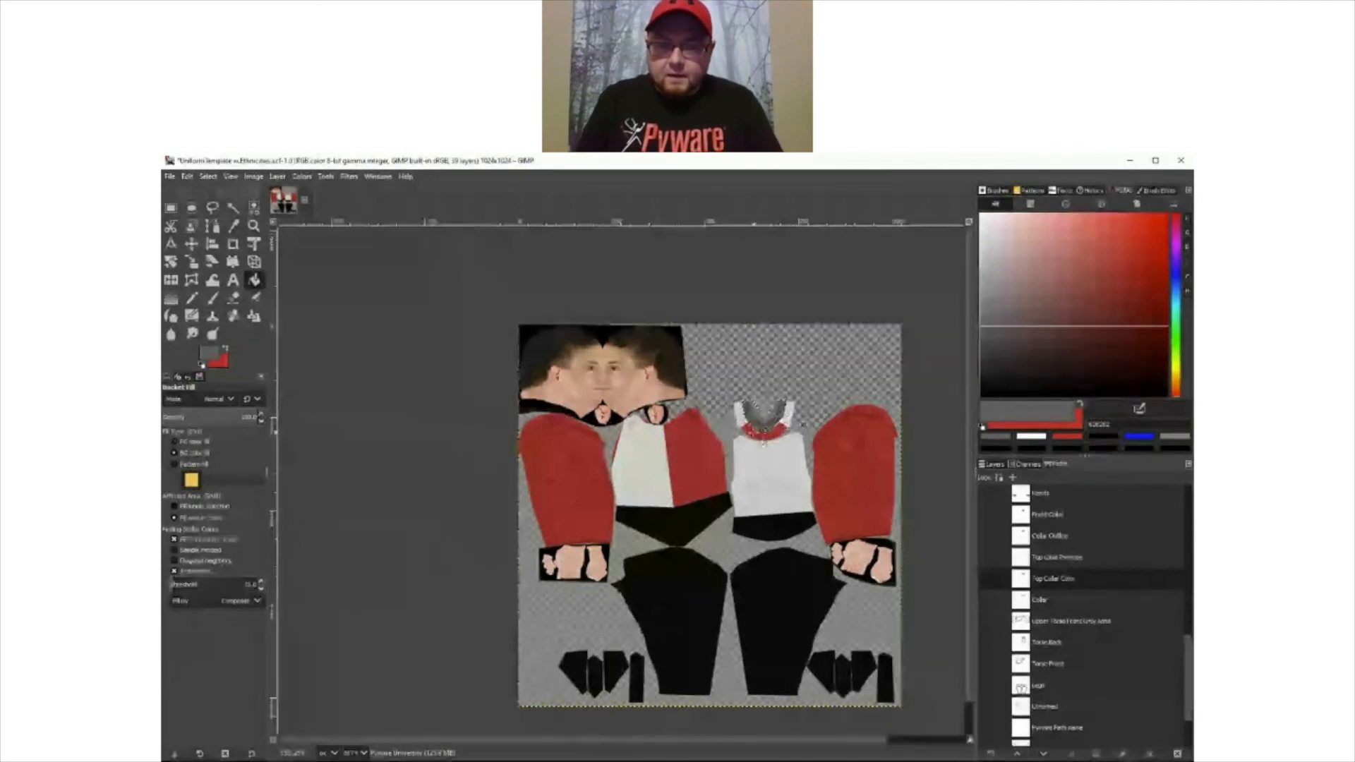
scroll(756, 427, up, 4)
click(737, 340)
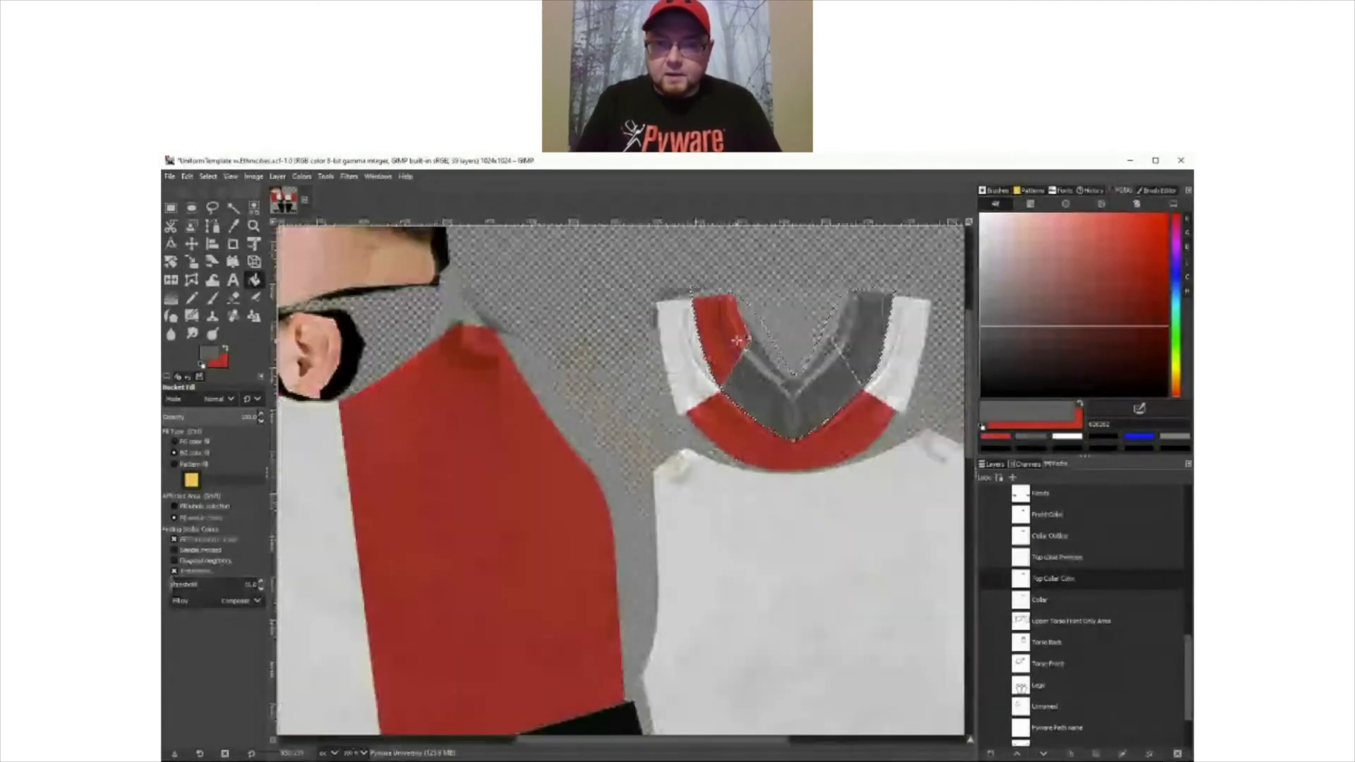
ctrl+click(739, 350)
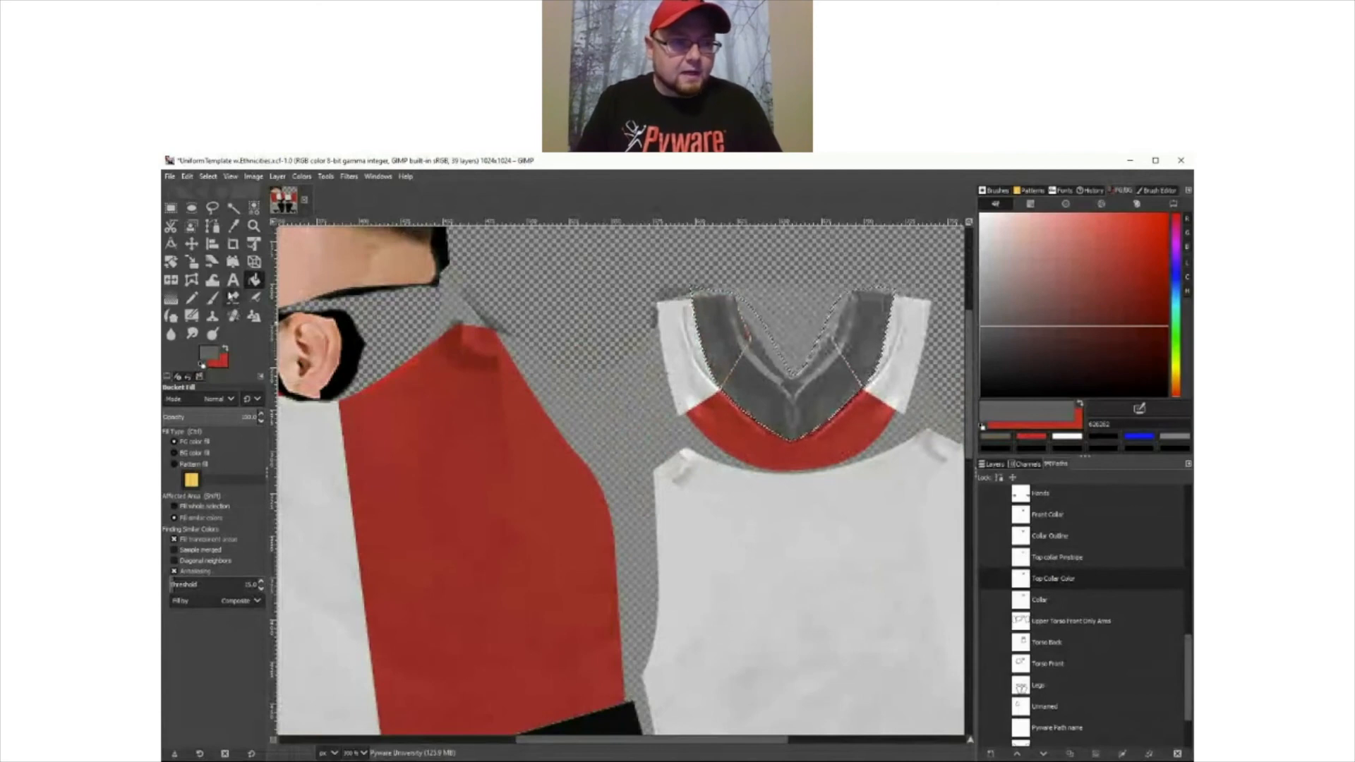
- Paint over the leftover seam lines inside the collar selection with the dark grey Paintbrush
click(218, 298)
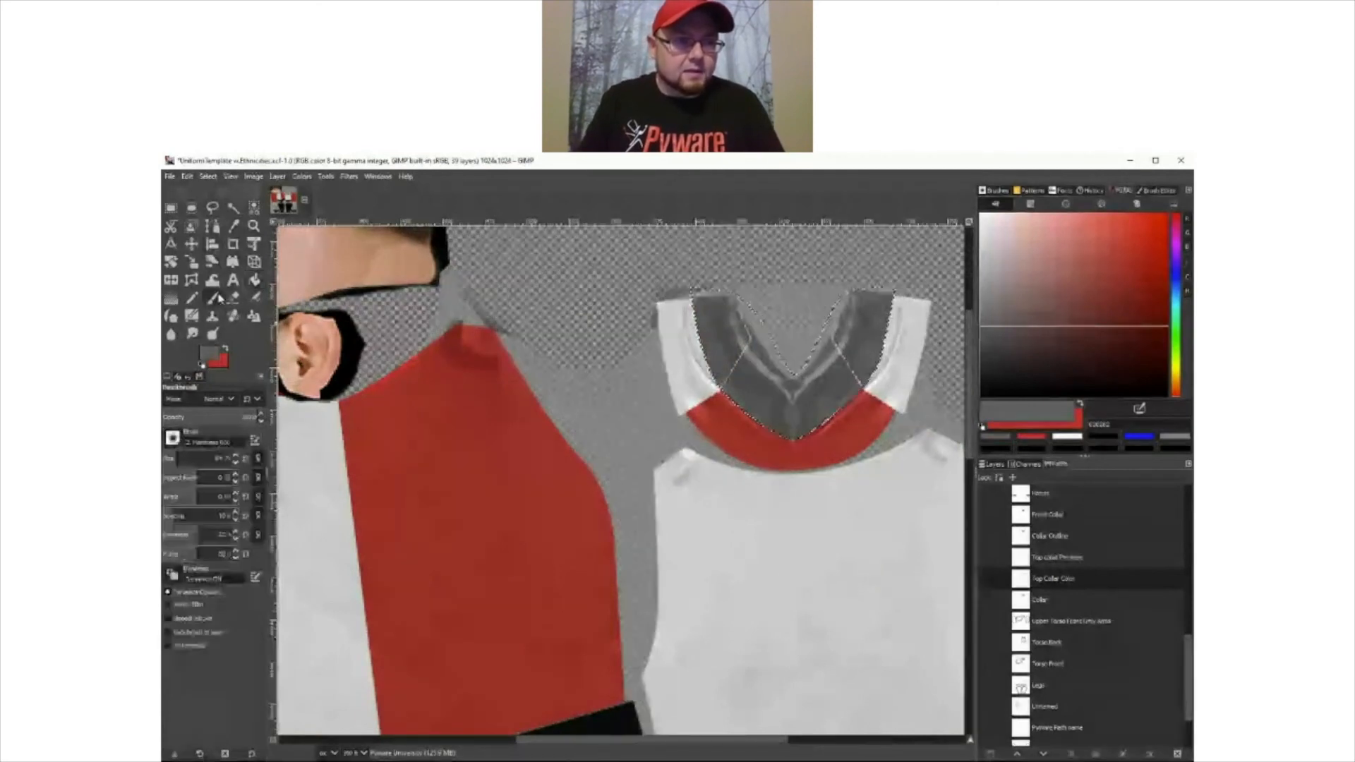
mouse_move(745, 364)
mouse_down()
mouse_move(725, 310)
mouse_move(840, 381)
mouse_move(872, 290)
mouse_up()
mouse_move(707, 312)
mouse_down()
mouse_move(752, 379)
mouse_move(875, 353)
mouse_move(843, 312)
mouse_move(778, 400)
mouse_move(833, 430)
mouse_up()
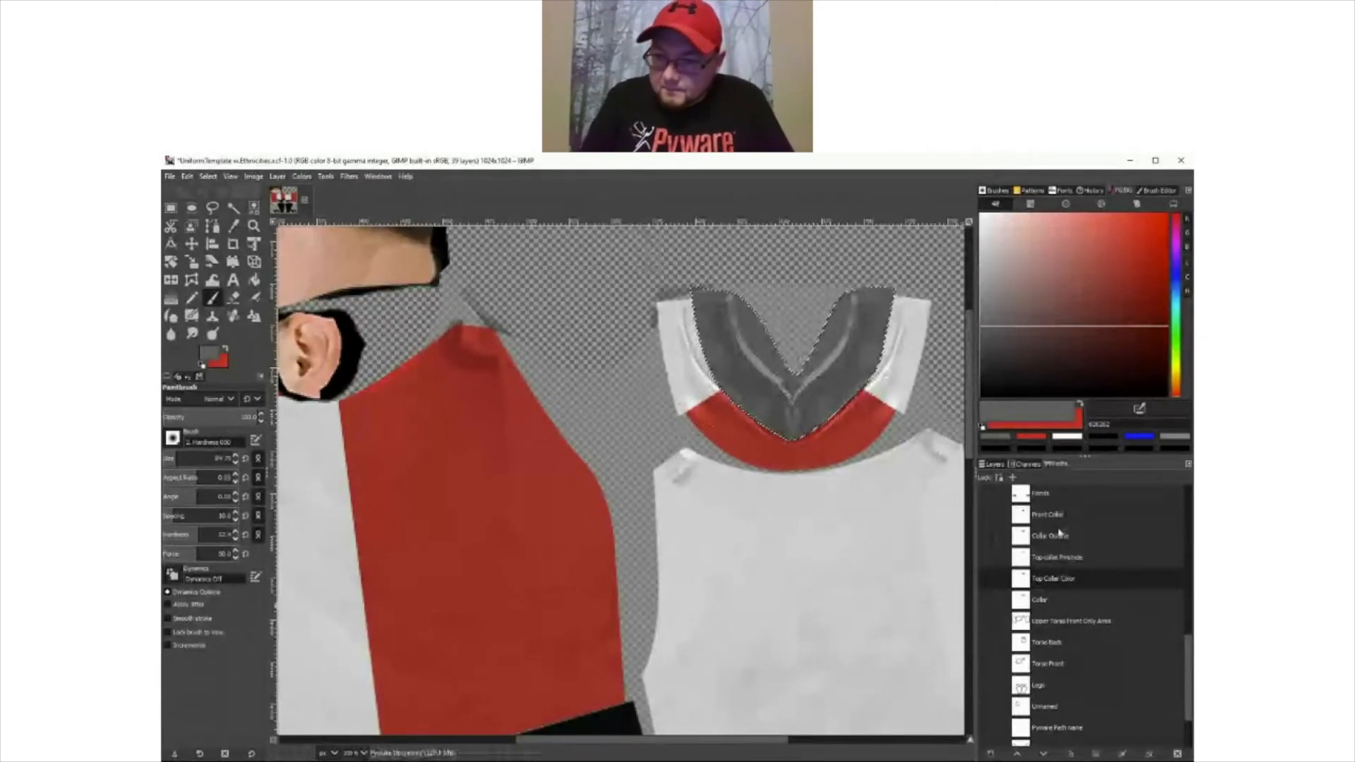
- Try the Top Collar Pinstripe and Collar Outline paths, and load the Left to Right Sash path as the selection
alt+click(1063, 557)
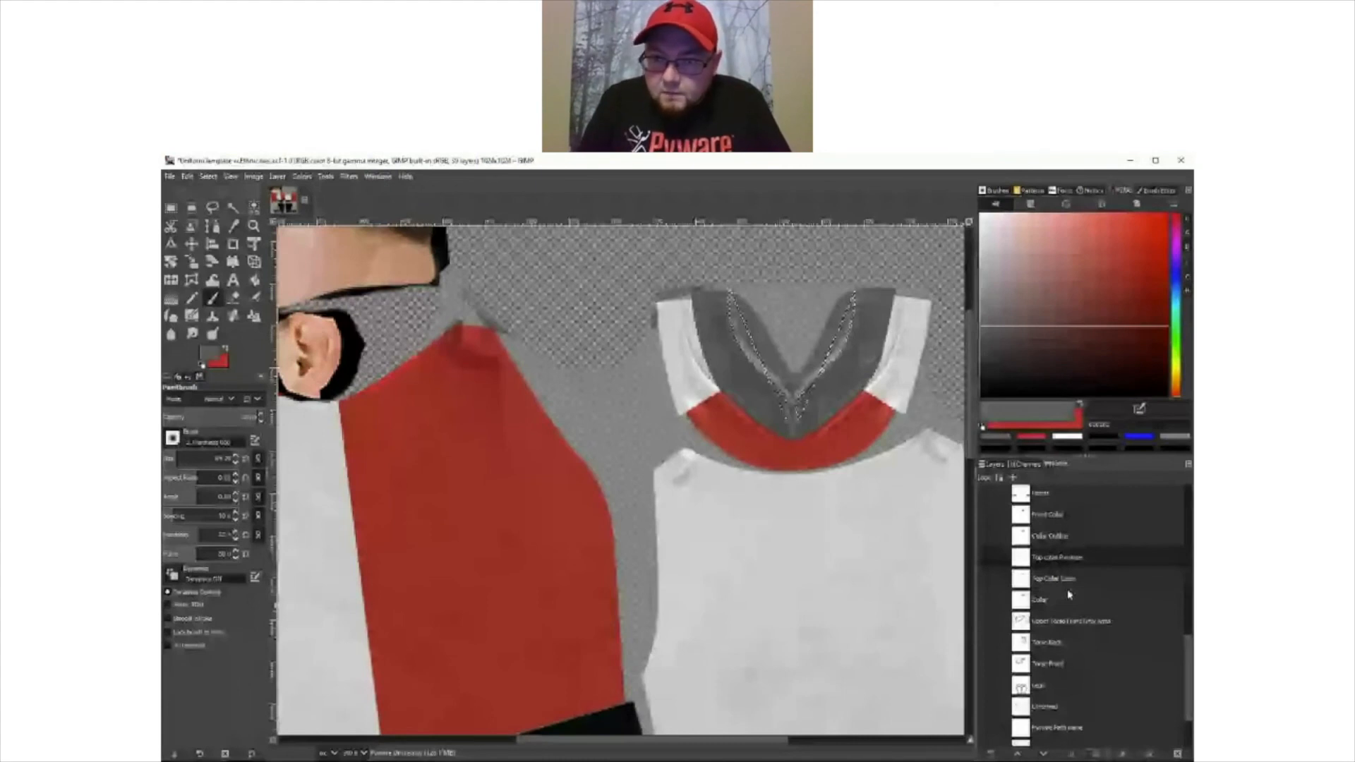
alt+click(1051, 536)
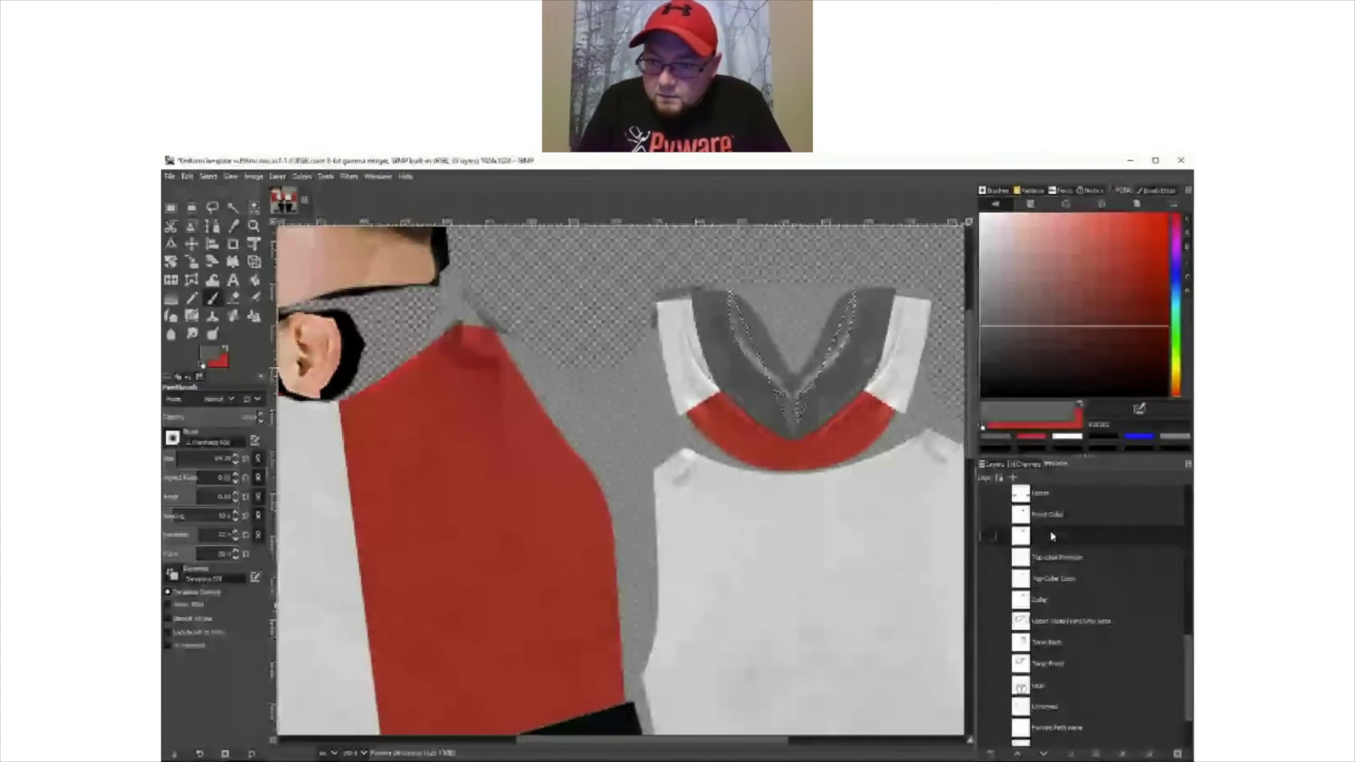
scroll(1062, 640, up, 3)
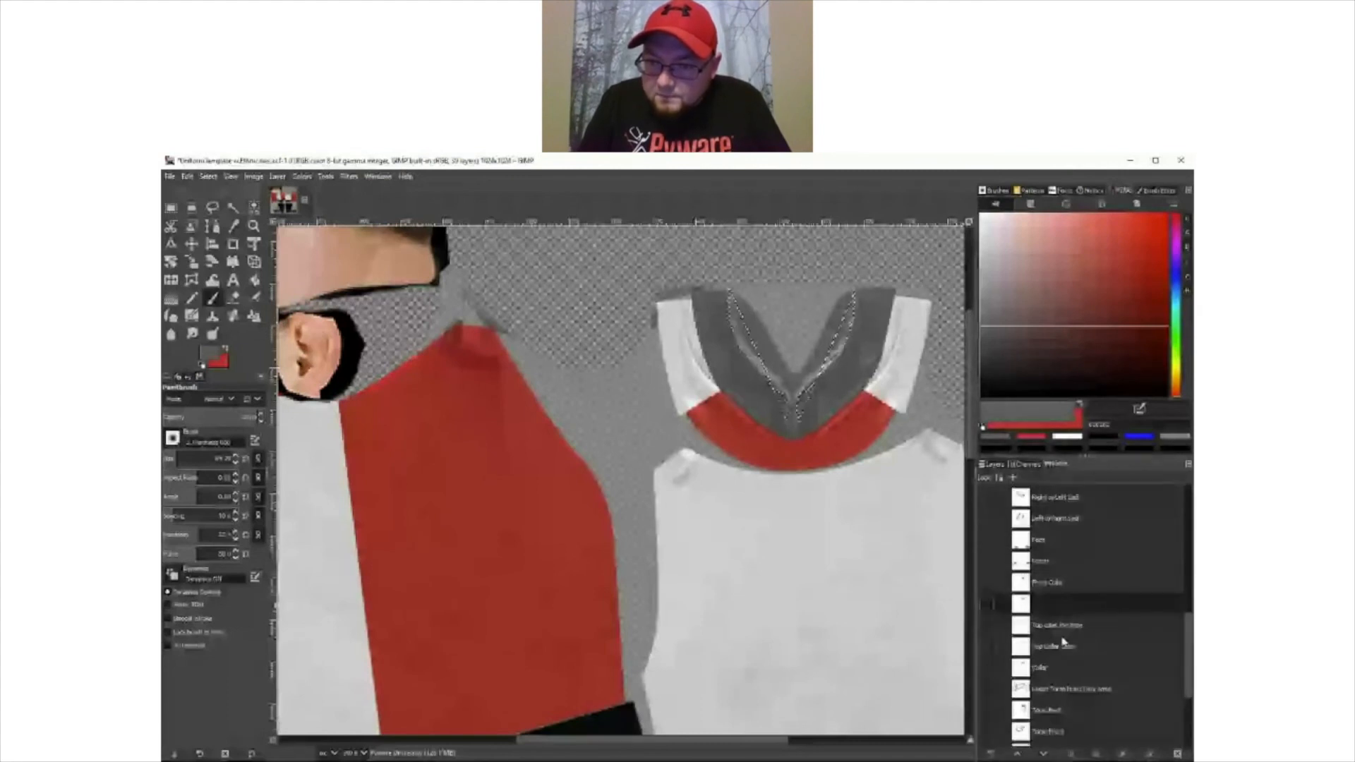
scroll(1051, 625, up, 5)
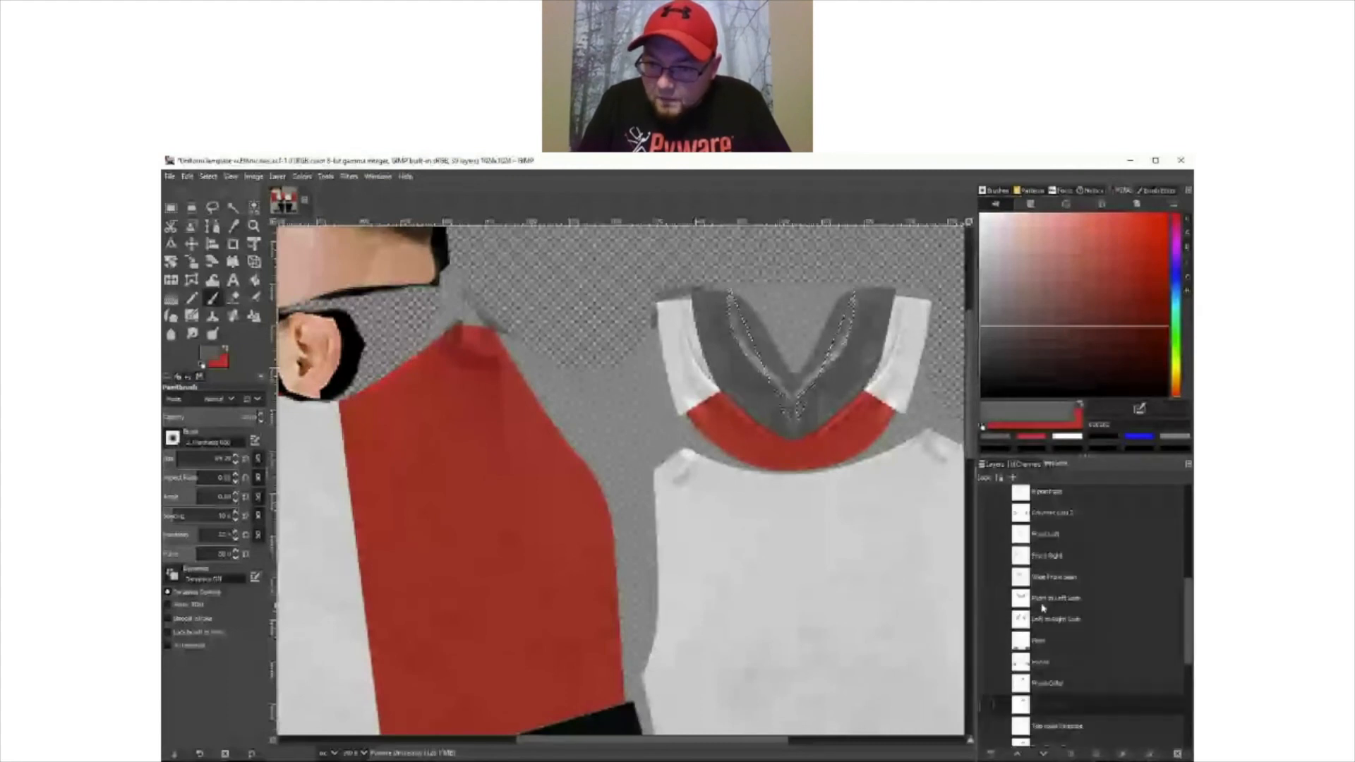
alt+click(1044, 618)
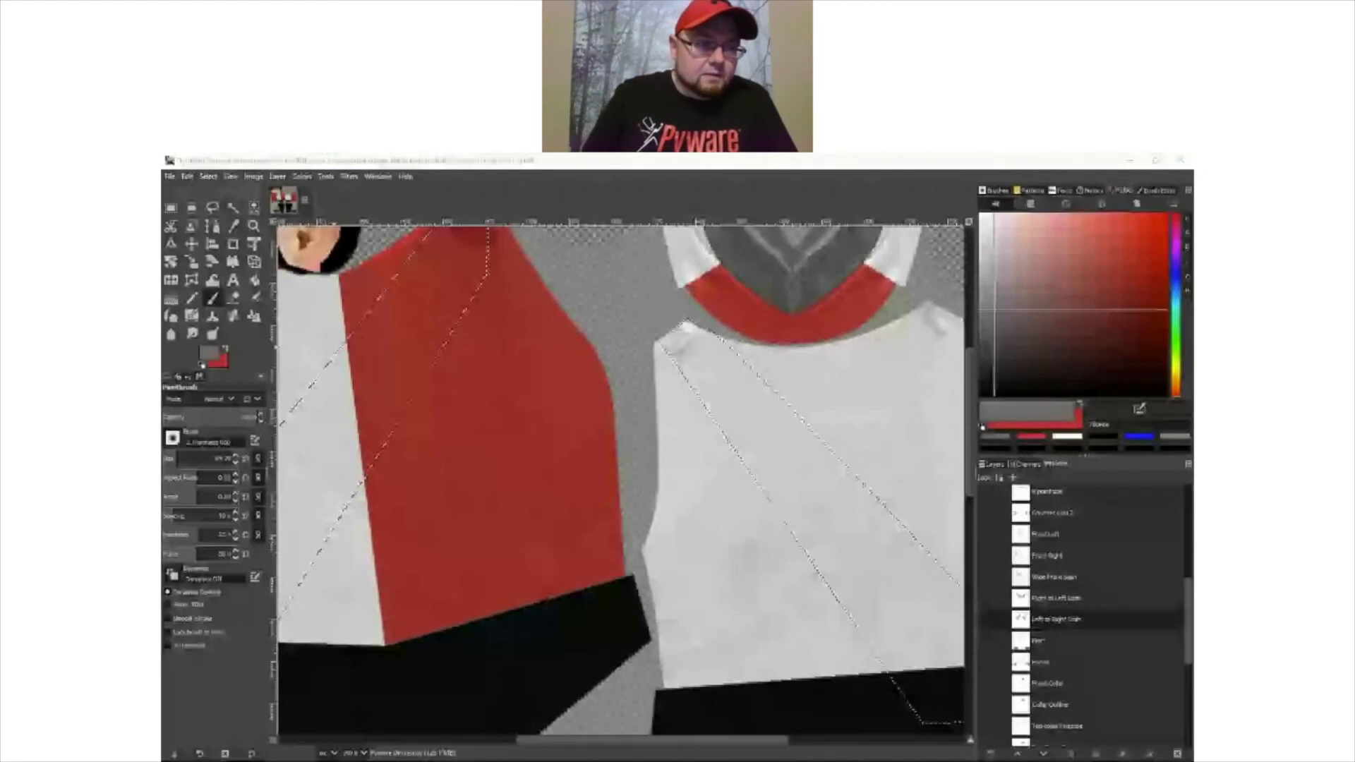
- Set the foreground to a lighter grey and bucket-fill the sash selection across the front and back torso
drag(994, 309, 979, 273)
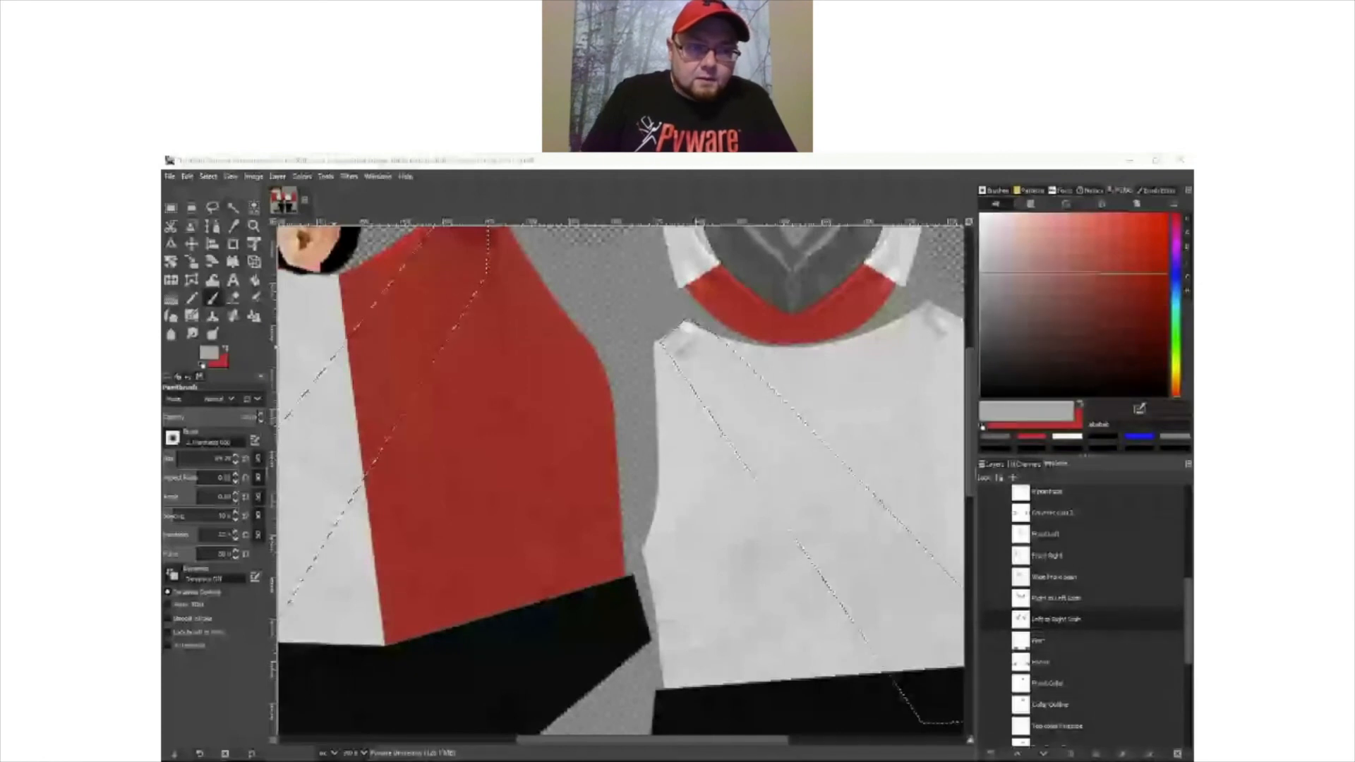
key(shift+b)
click(699, 428)
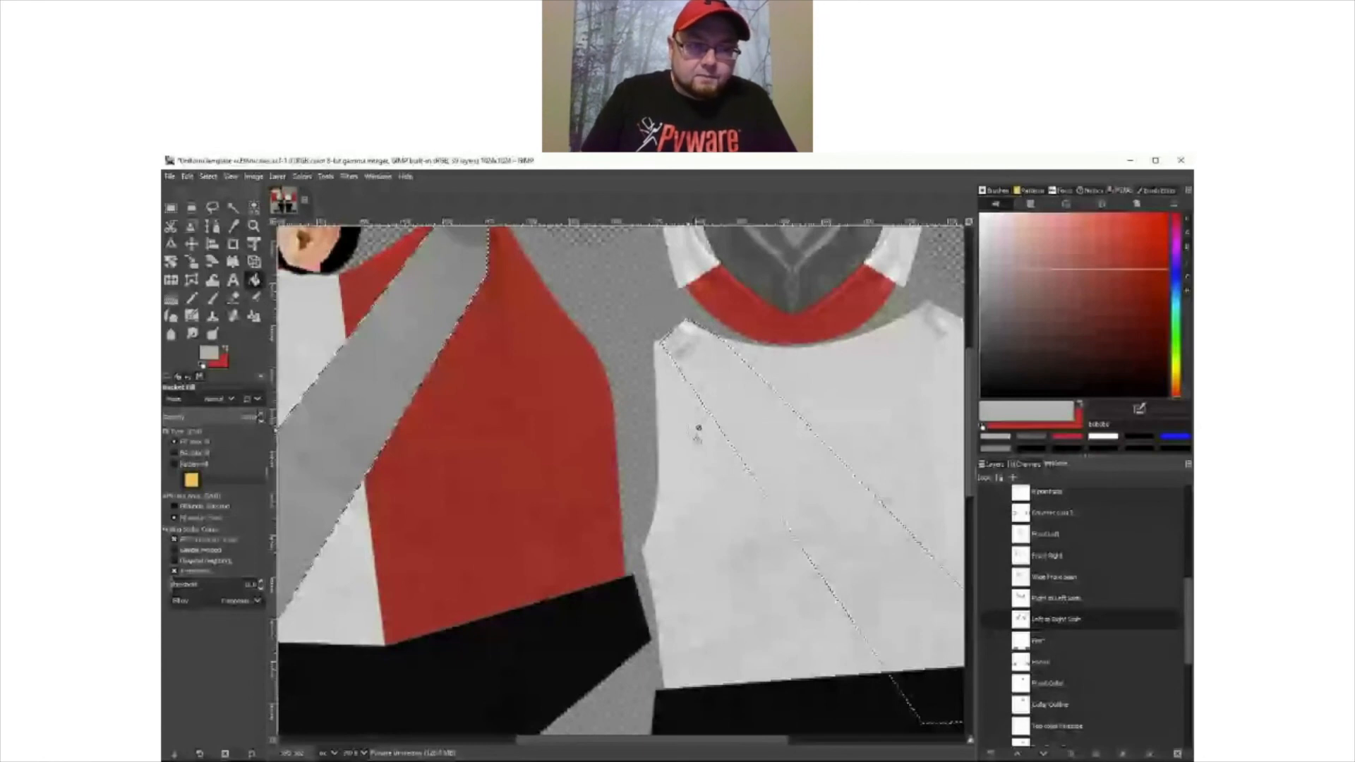
click(698, 429)
- Paint the remaining sash ends over the black waist sections on the front and back in light grey
key(p)
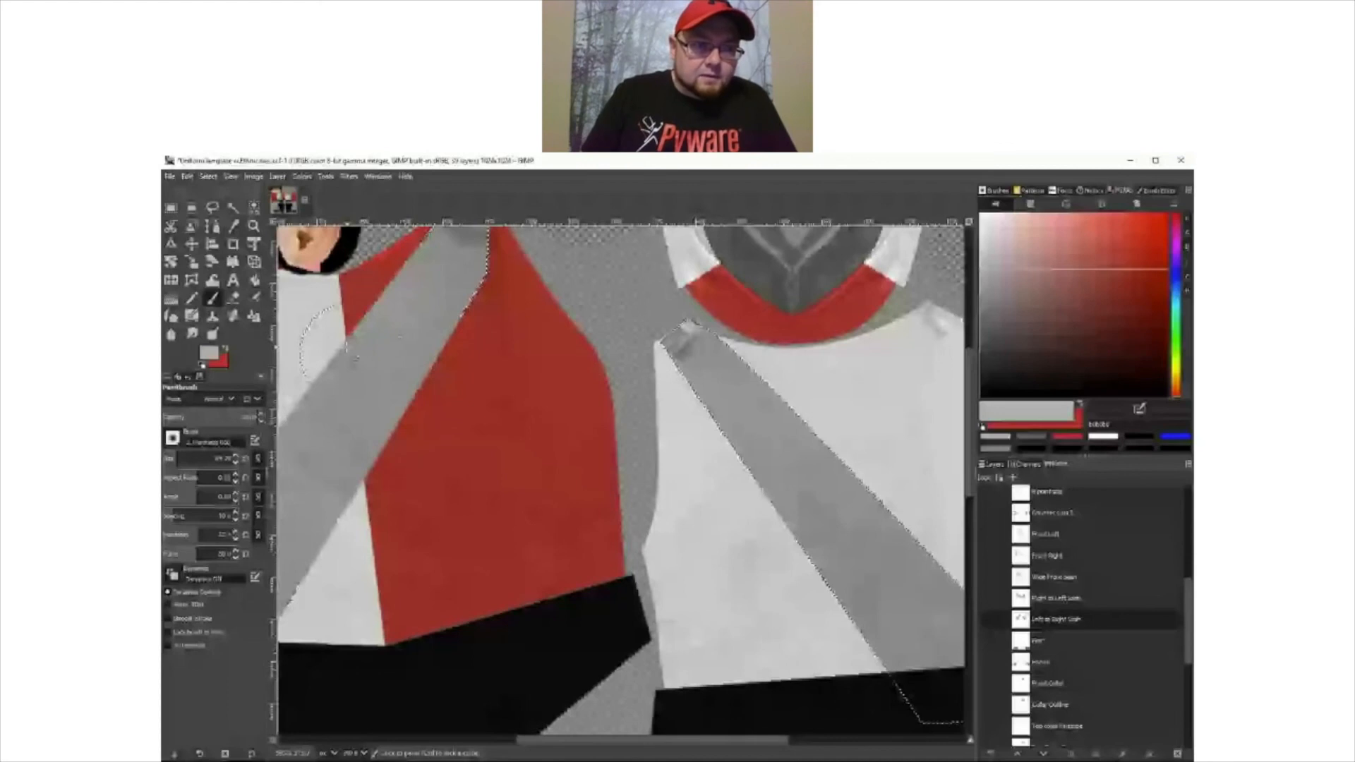
scroll(523, 427, down, 2)
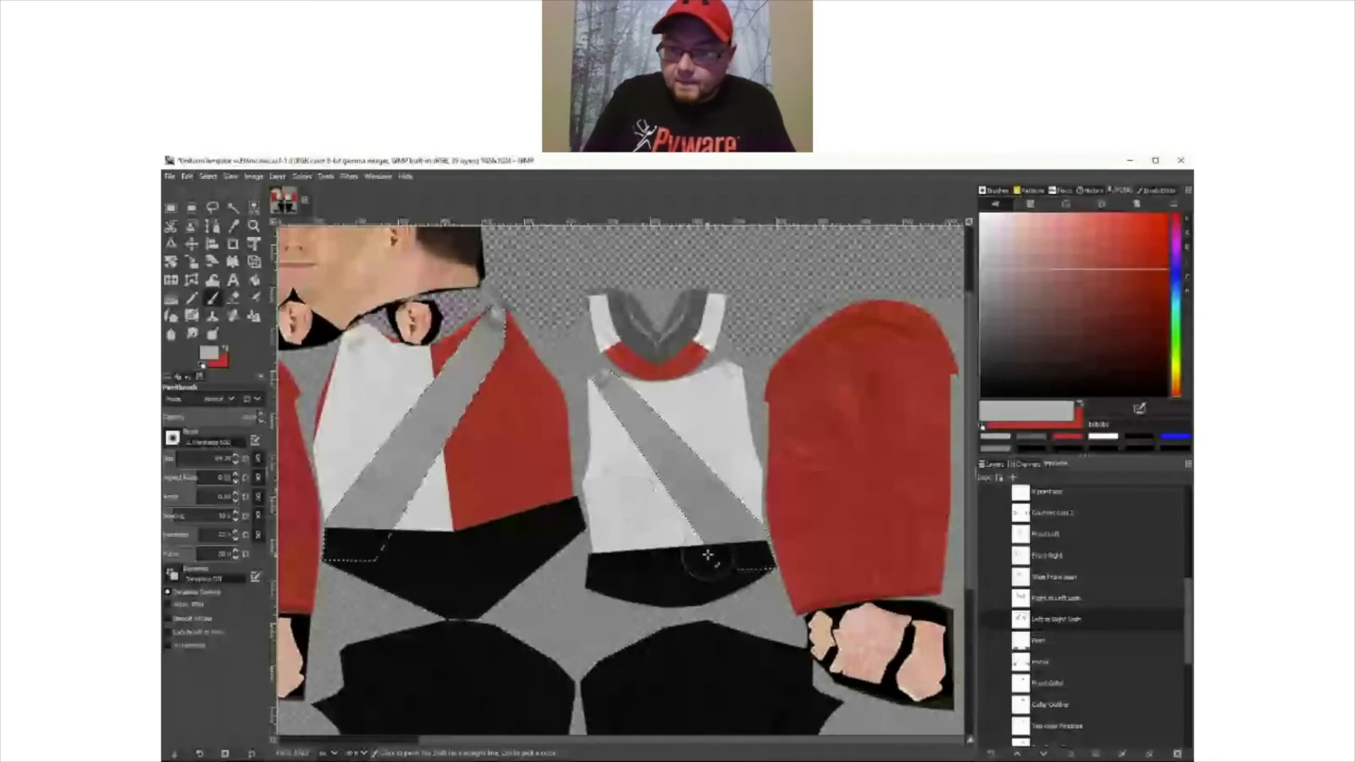
mouse_move(327, 541)
mouse_down()
mouse_move(409, 553)
mouse_move(385, 561)
mouse_up()
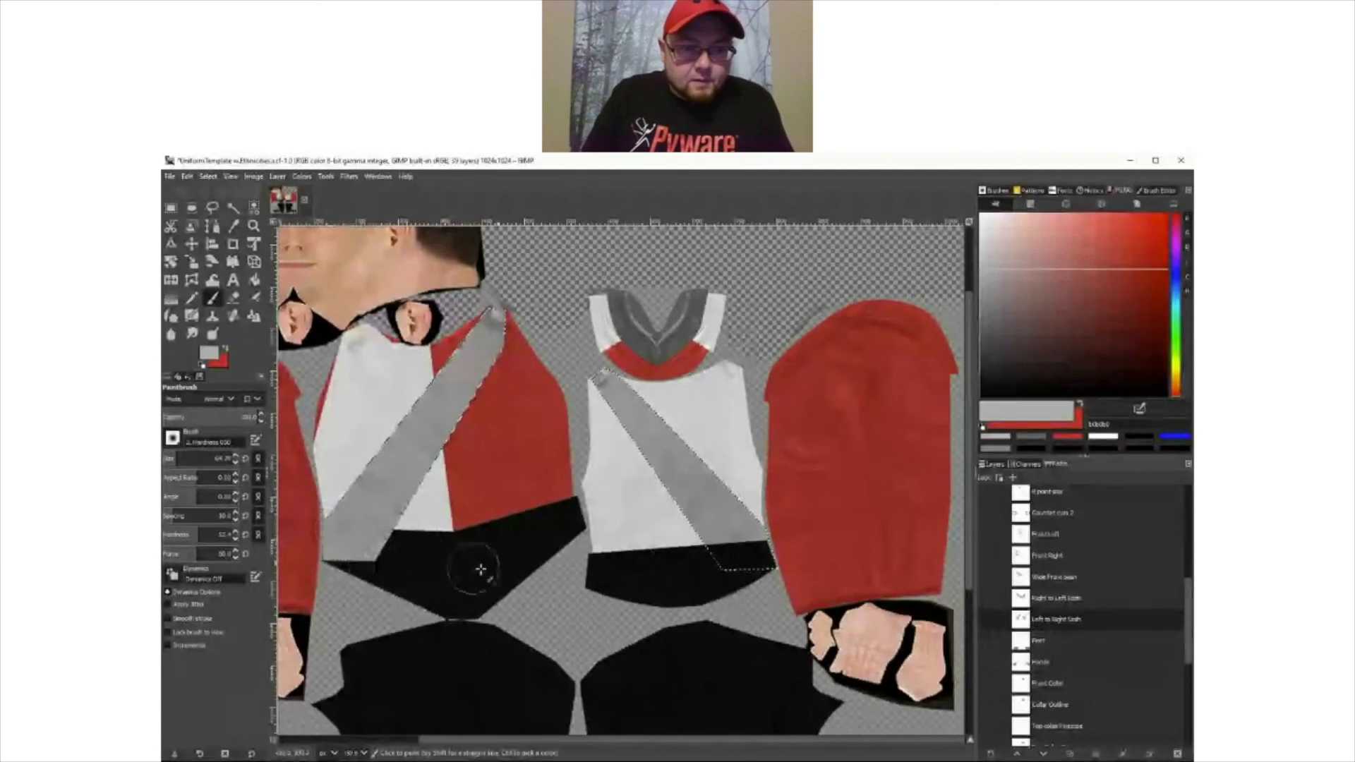
drag(716, 554, 750, 547)
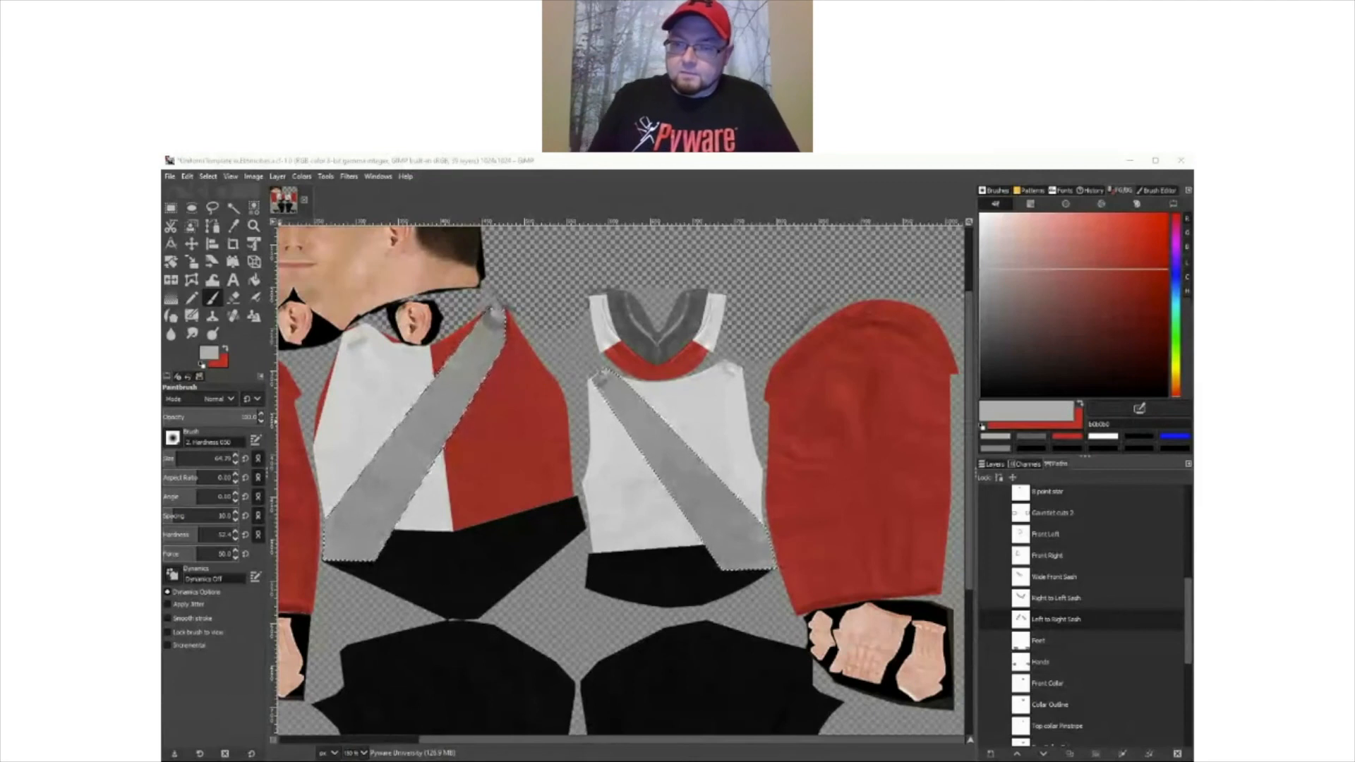
- Export the uniform as Pyware University 2.png to the Pyware 3D Fabric folder and switch to Pyware 3D
click(169, 179)
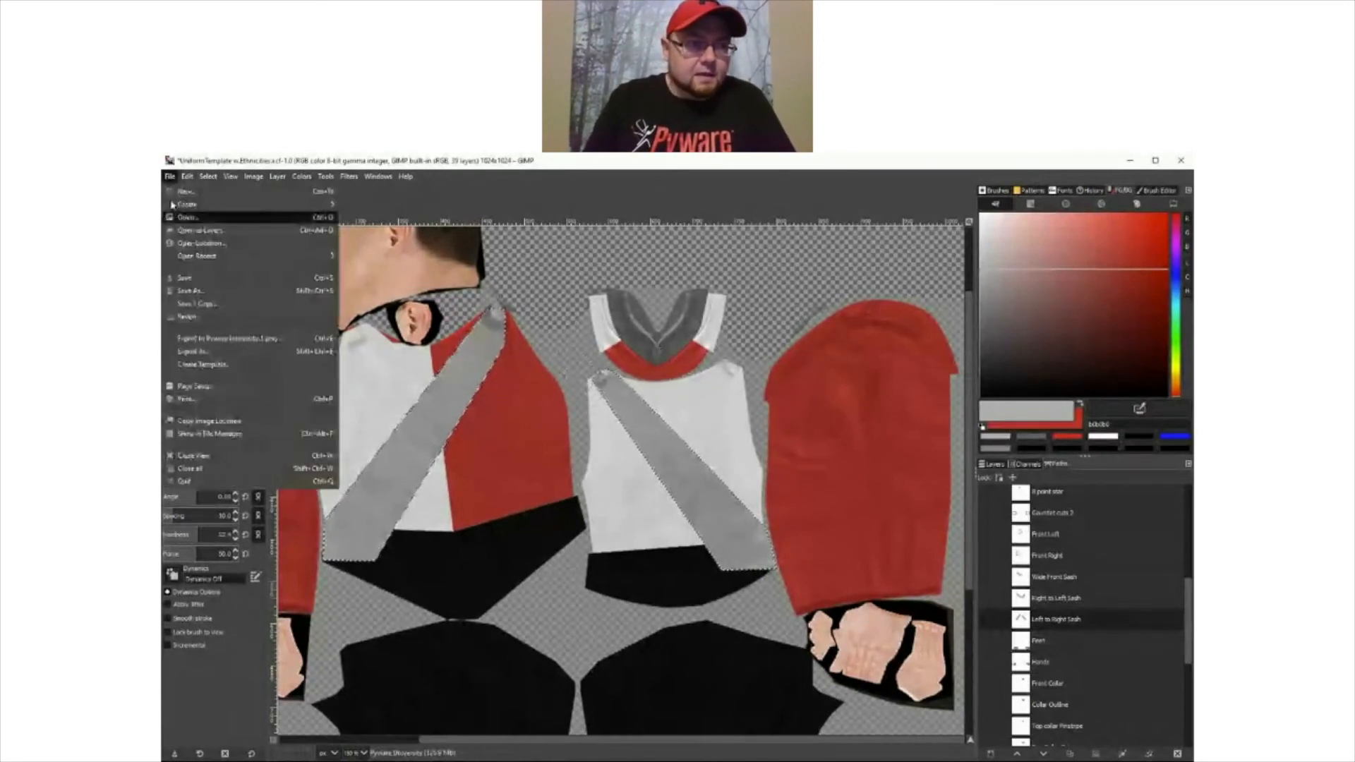
click(203, 352)
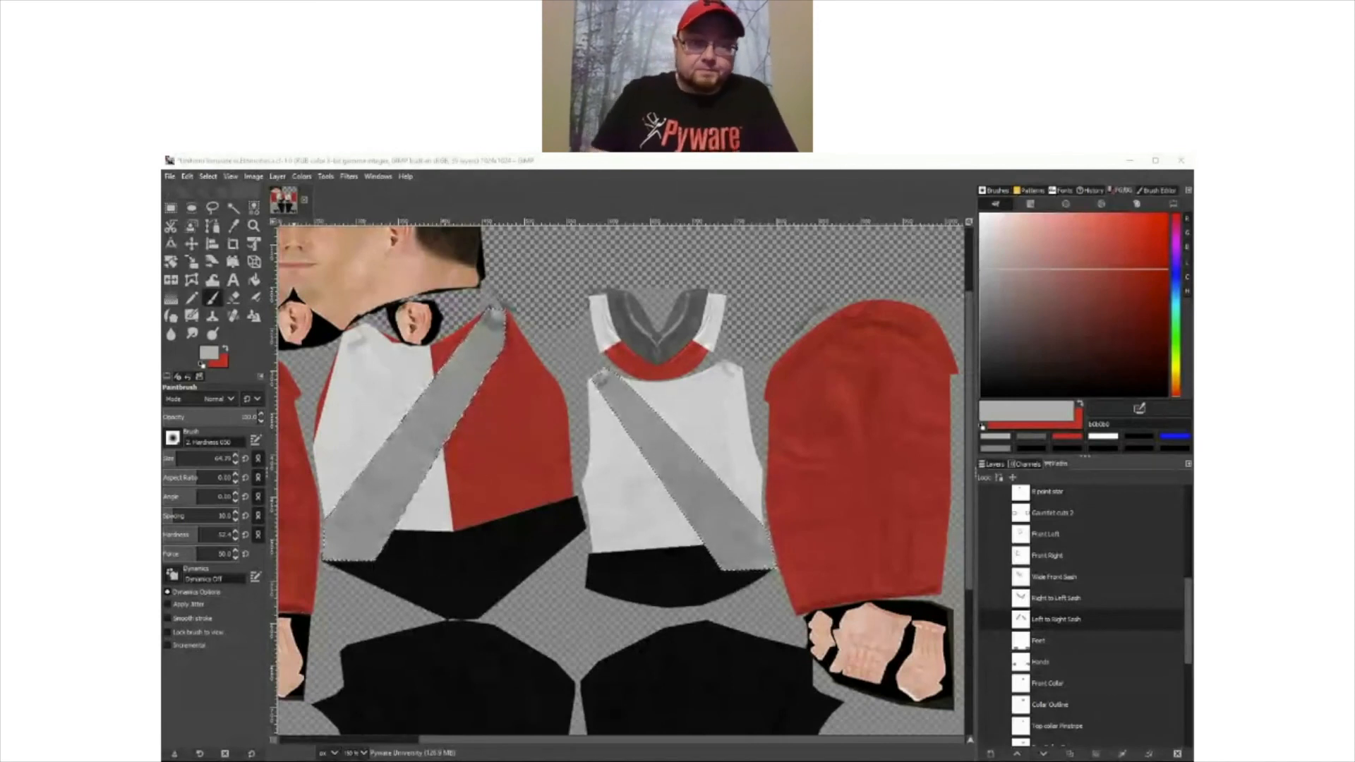
click(663, 565)
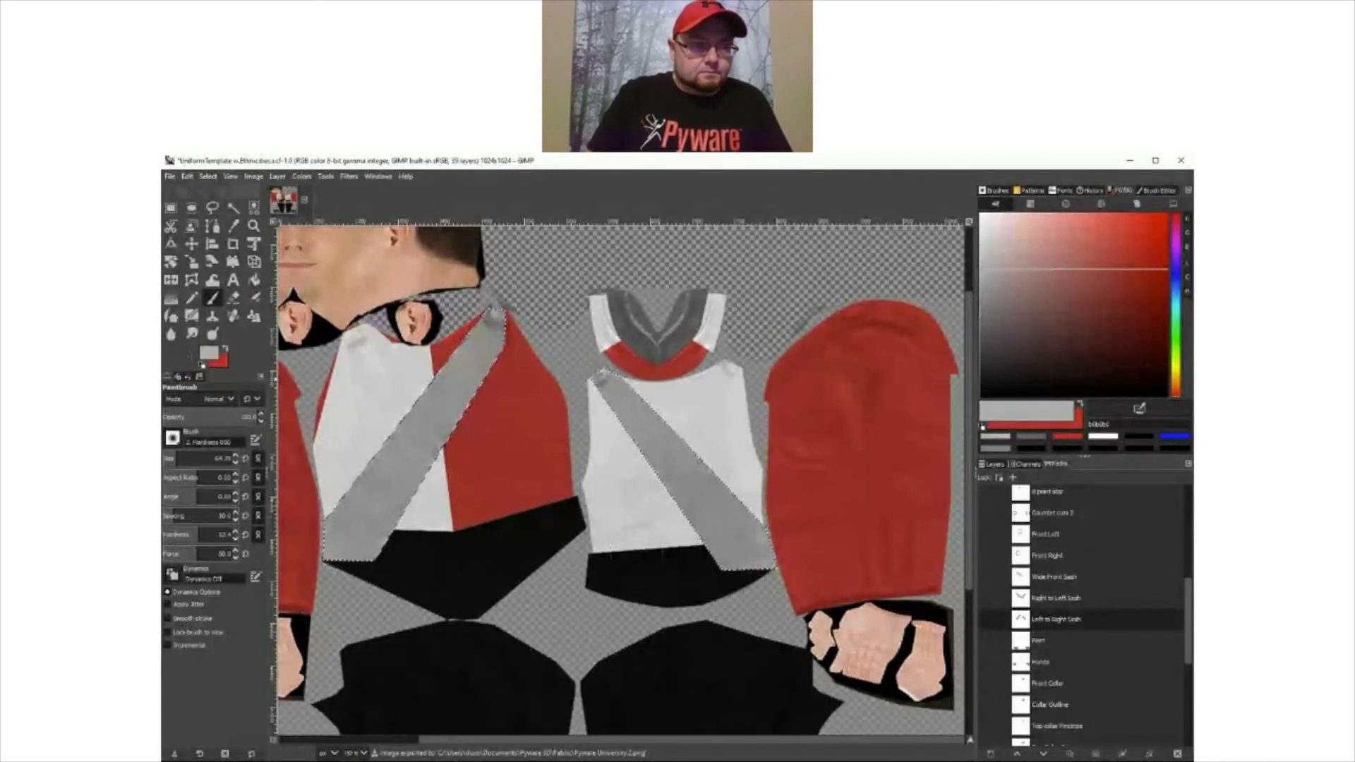
key(alt+Tab)
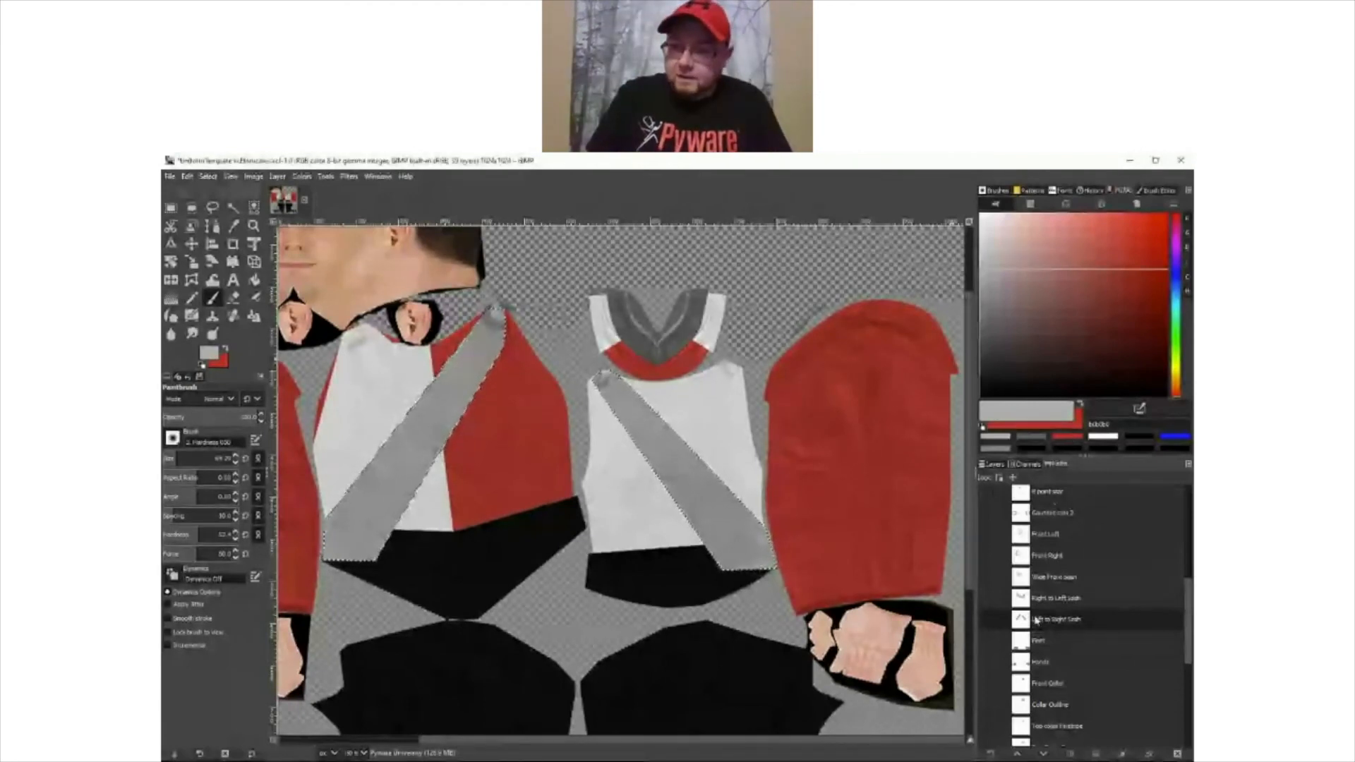
- Load the Arms path as the active selection in GIMP in place of the sash selection
scroll(1051, 648, down, 3)
scroll(1050, 648, down, 4)
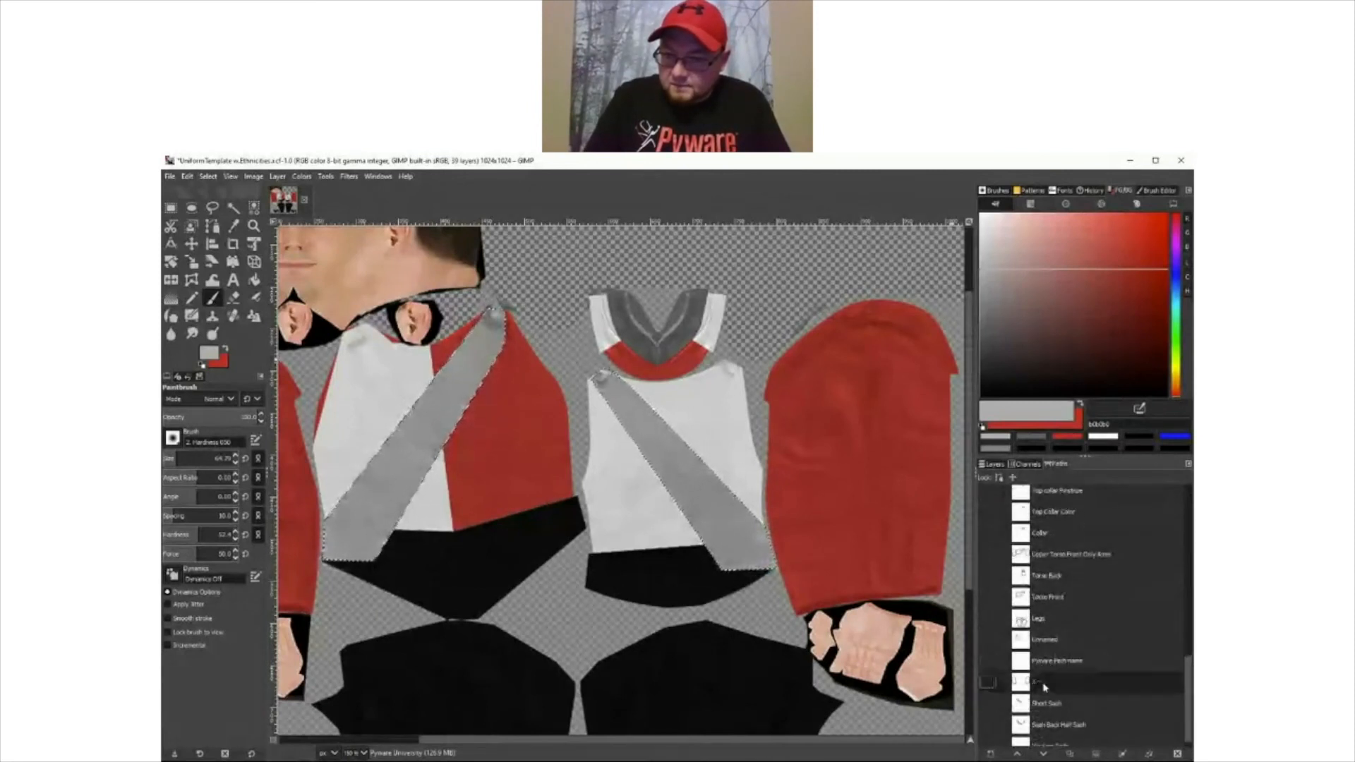
right_click(1056, 685)
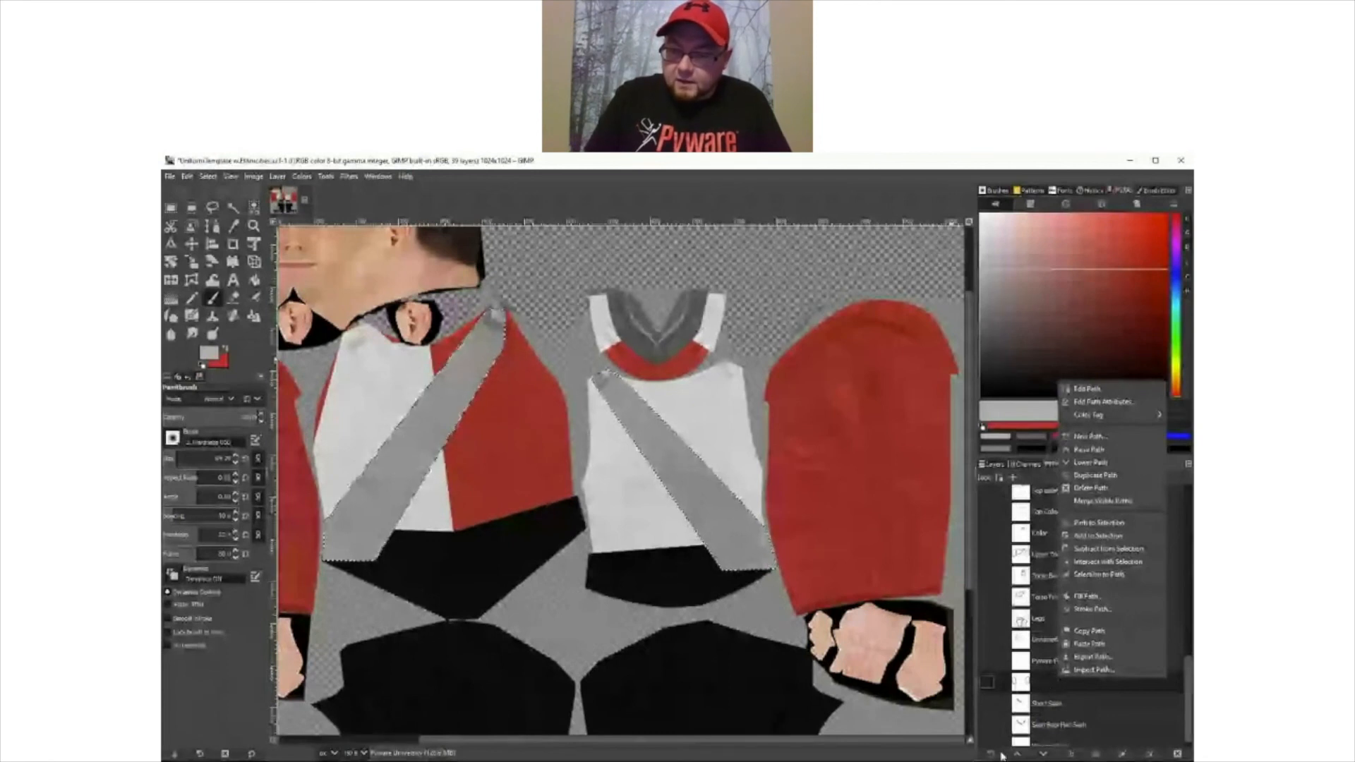
right_click(1047, 683)
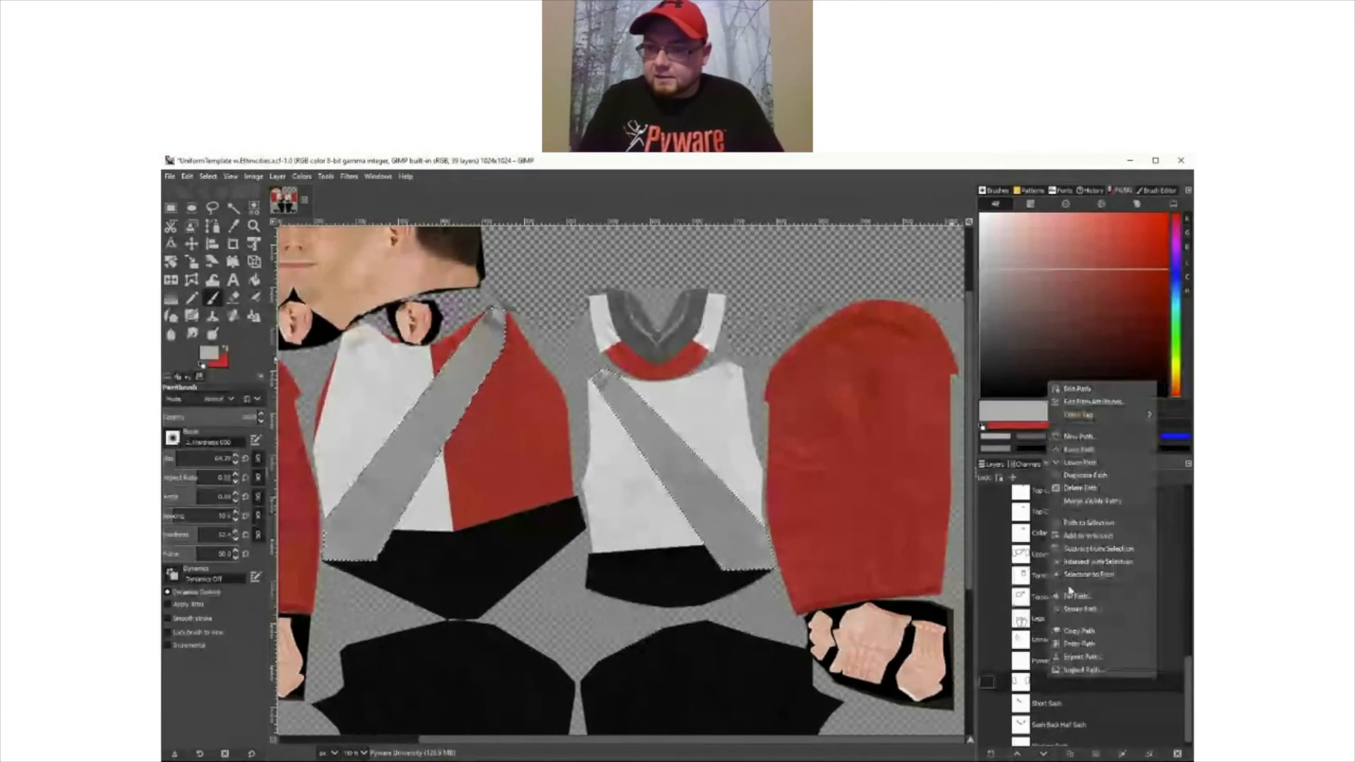
click(1102, 574)
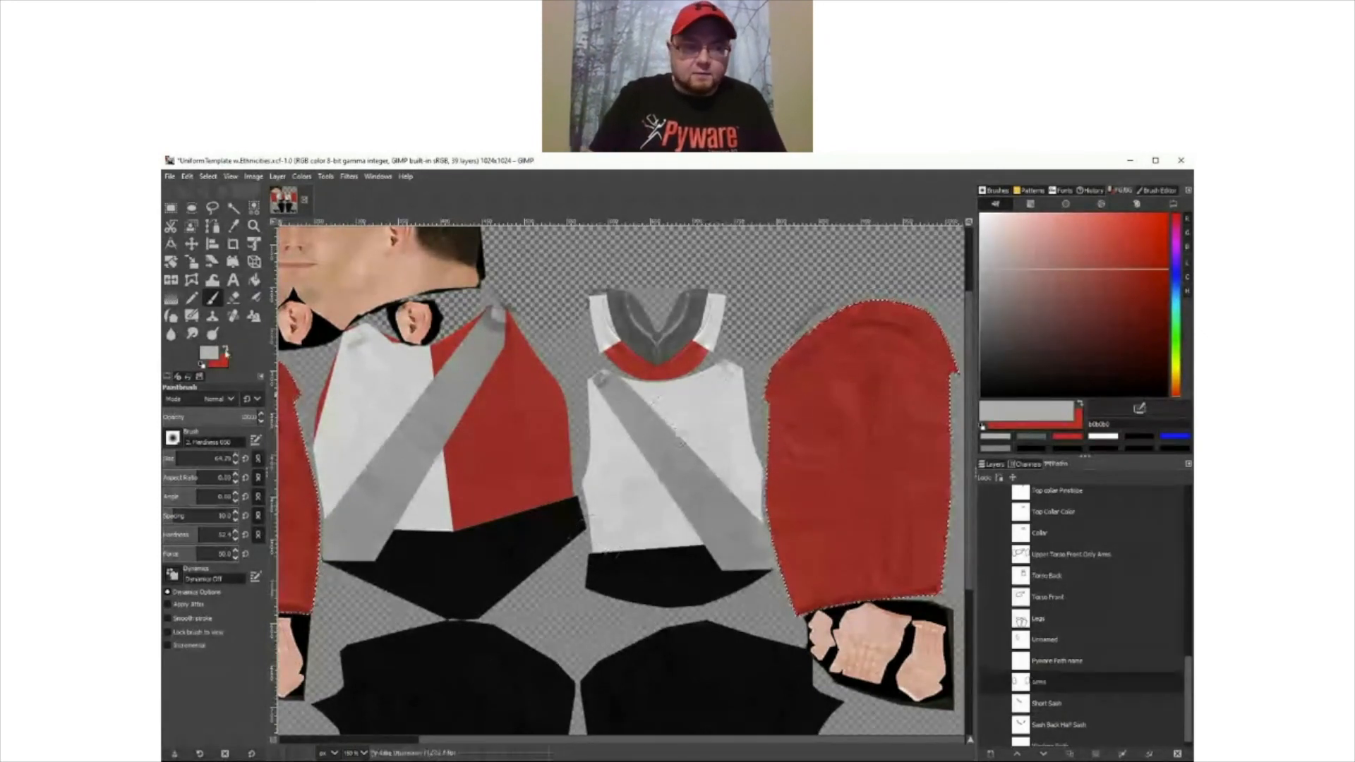
- Set the foreground to purple, try a brush stroke across the sleeve within the arms selection, and undo the stroke
click(225, 348)
click(211, 354)
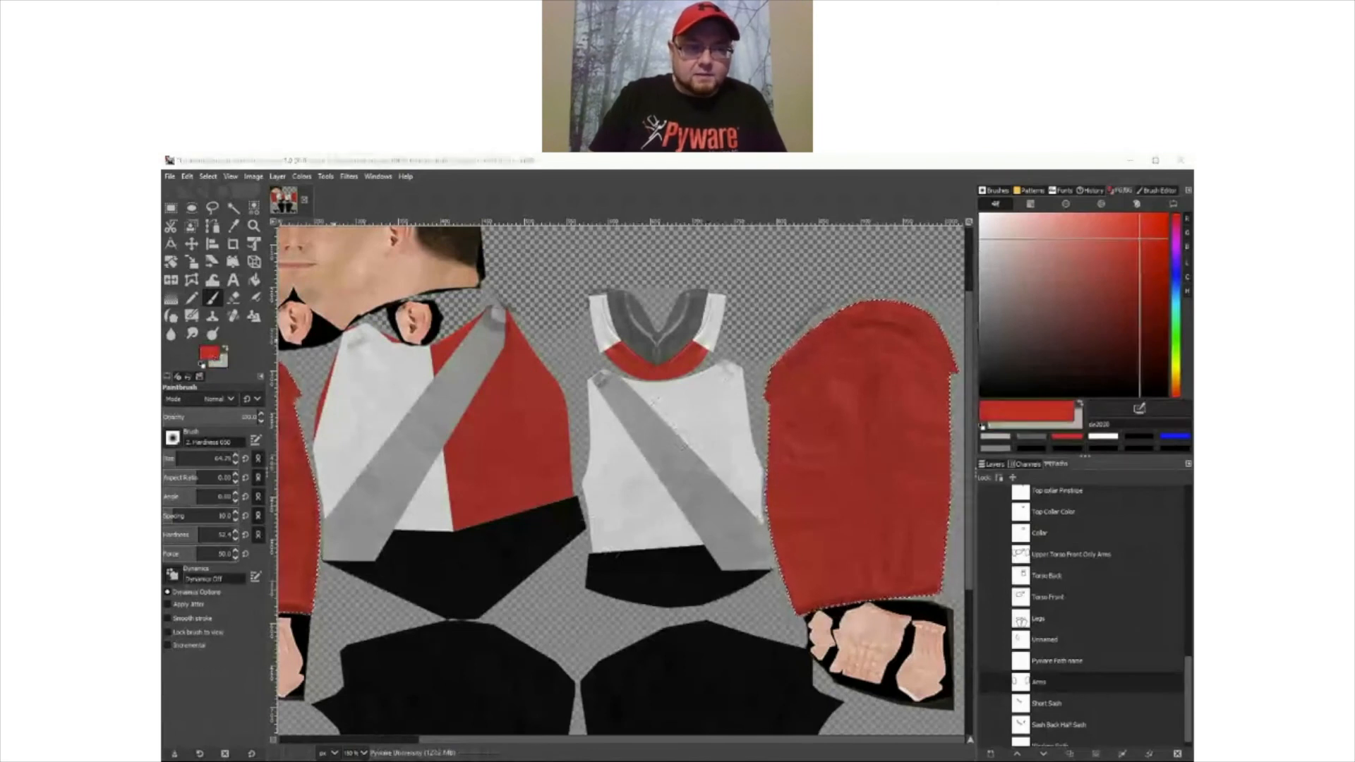
click(615, 460)
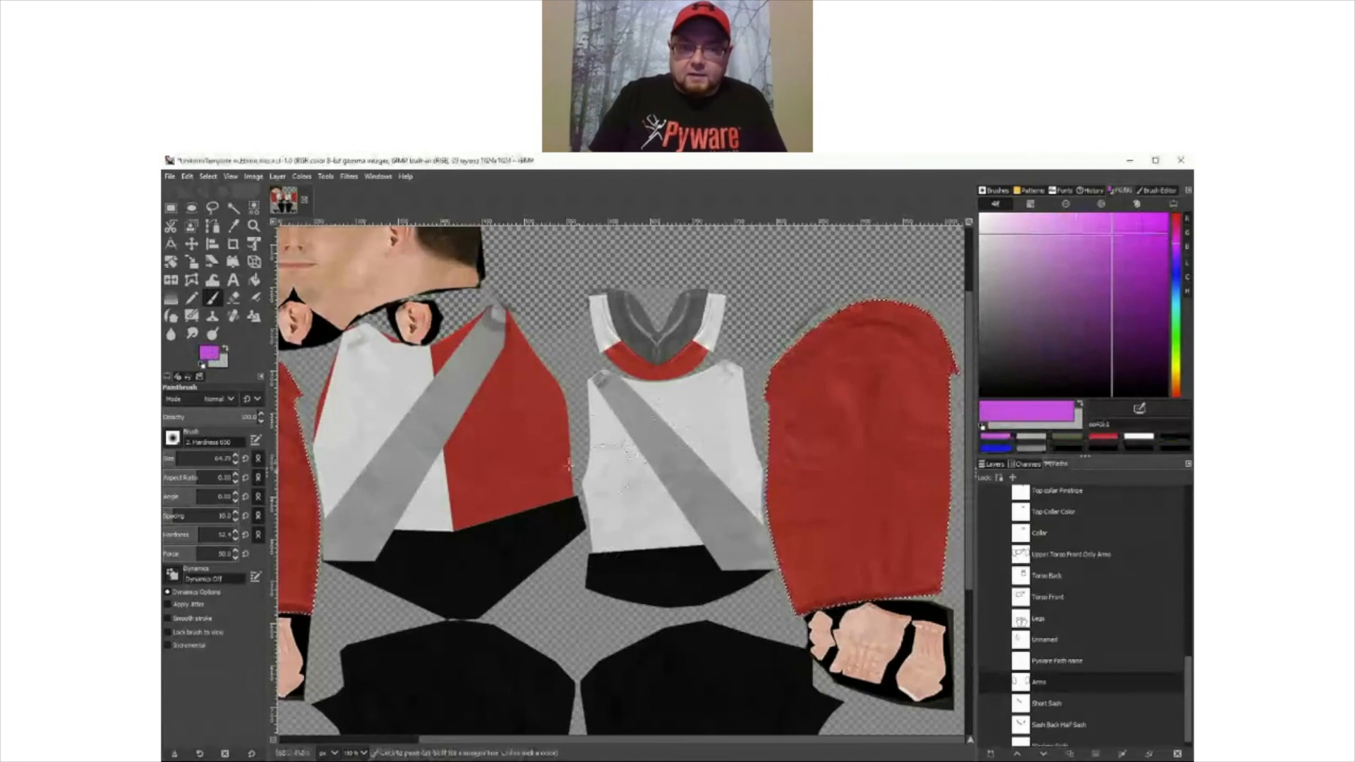
drag(787, 462, 924, 466)
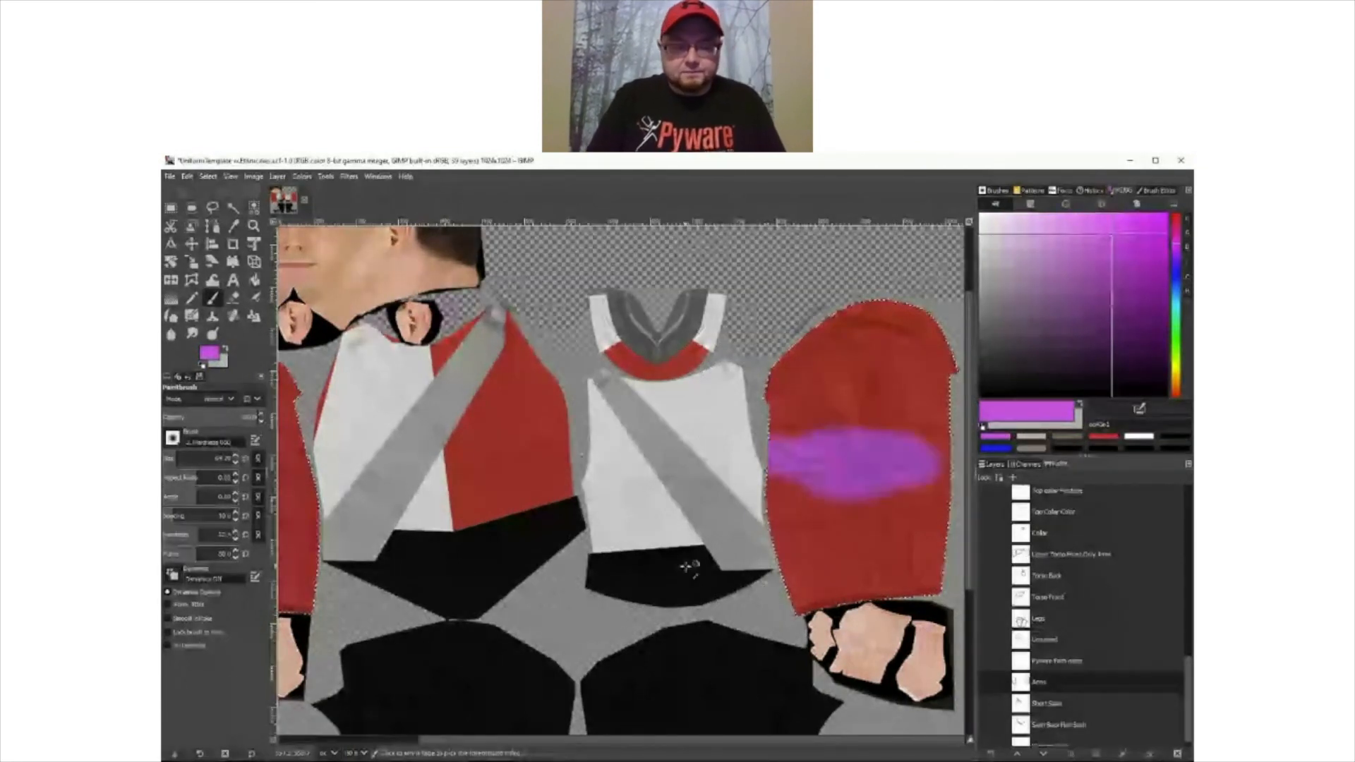
key(ctrl+z)
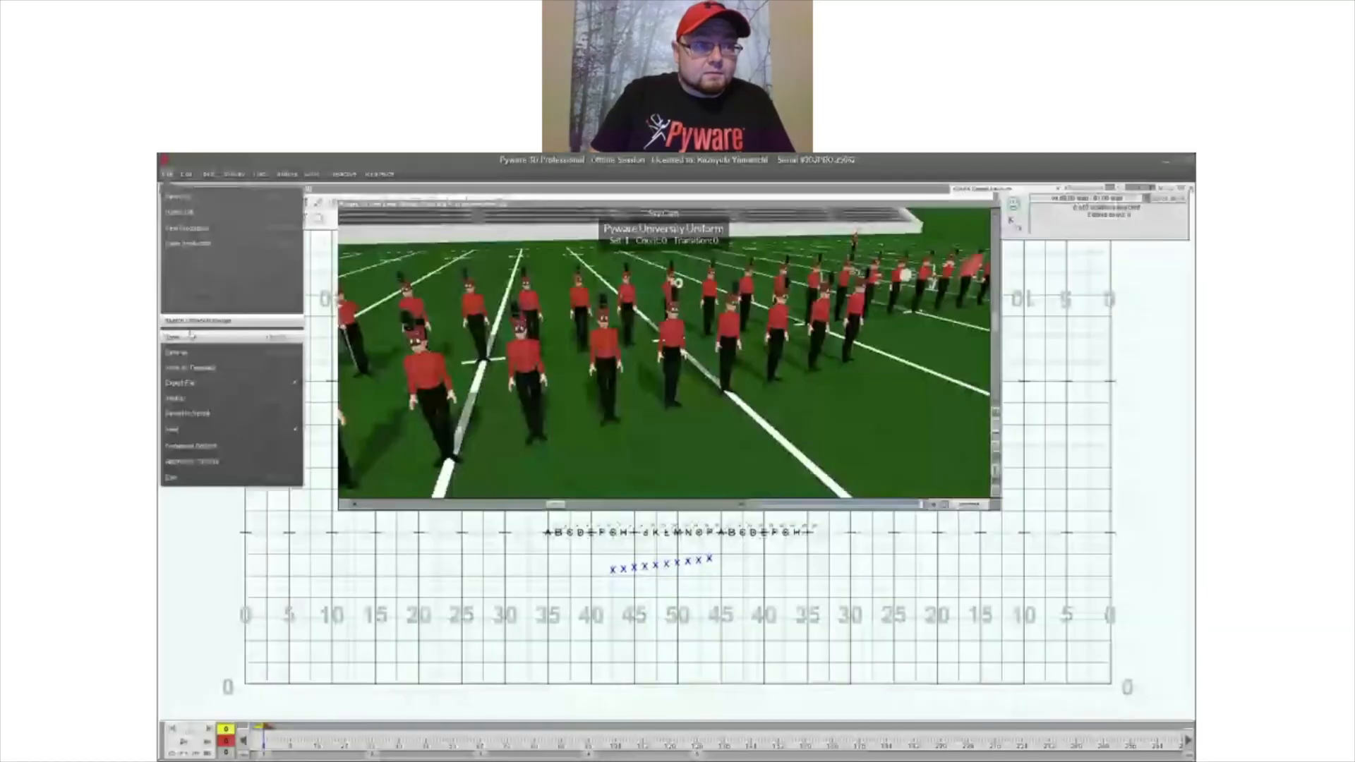
- In Pyware 3D's document options, set the Male Marcher 1 fabric to Pyware University 2.png and inspect the uniforms up close in the 3D view
click(190, 446)
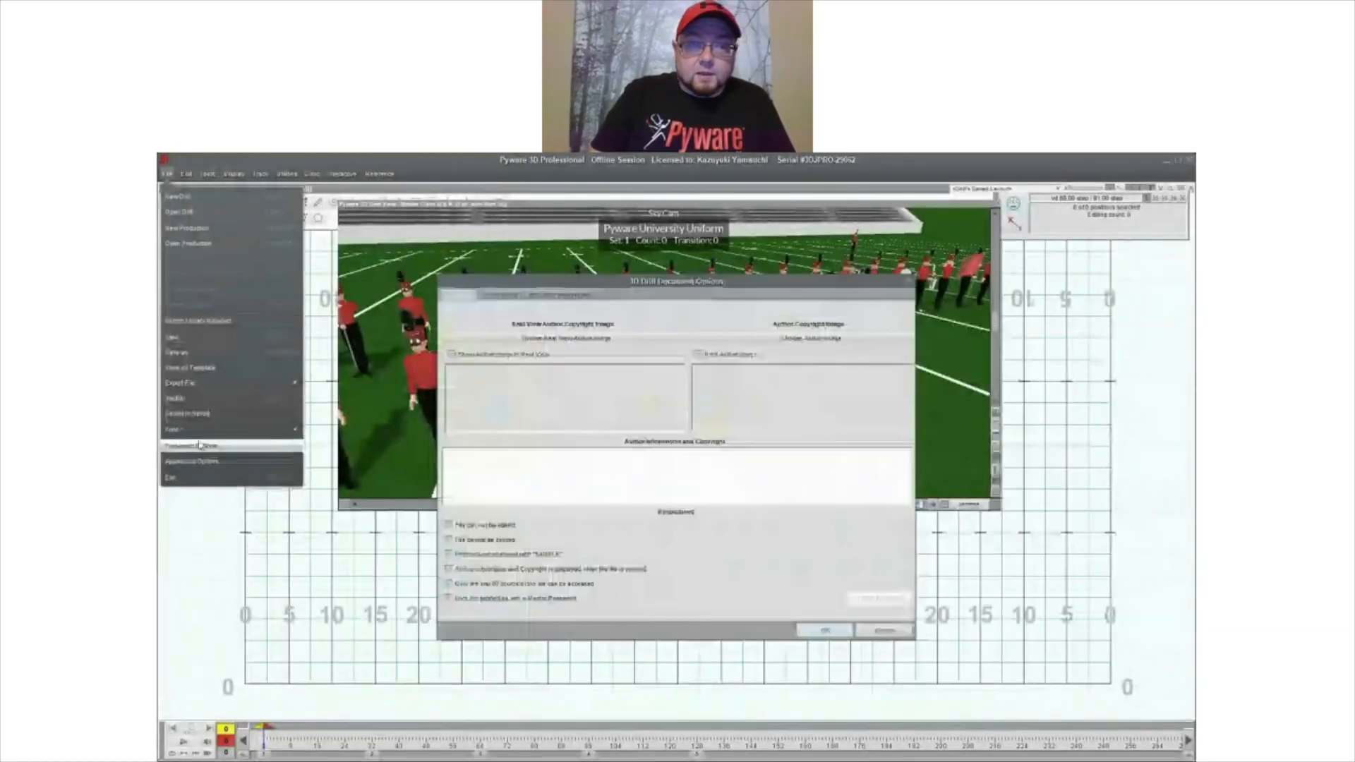
click(557, 297)
click(850, 465)
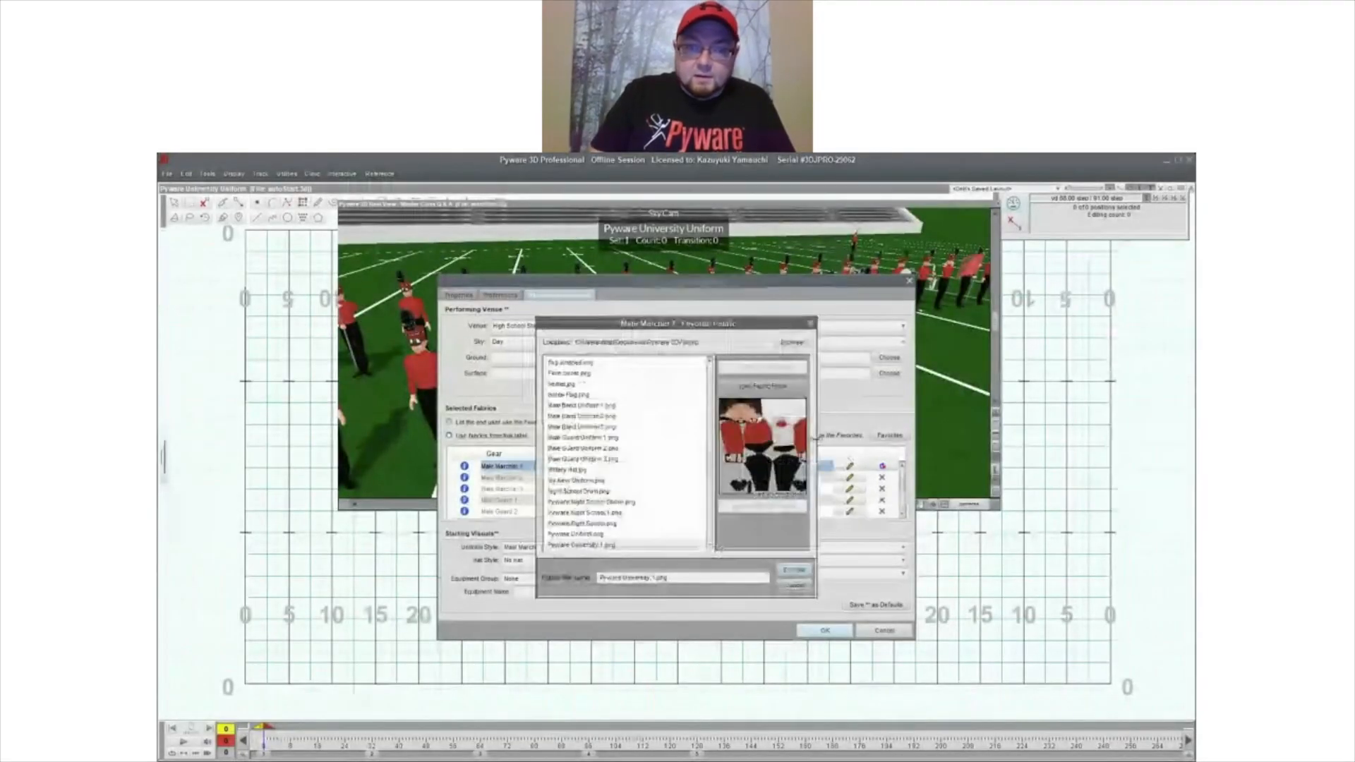
scroll(604, 534, down, 1)
click(608, 526)
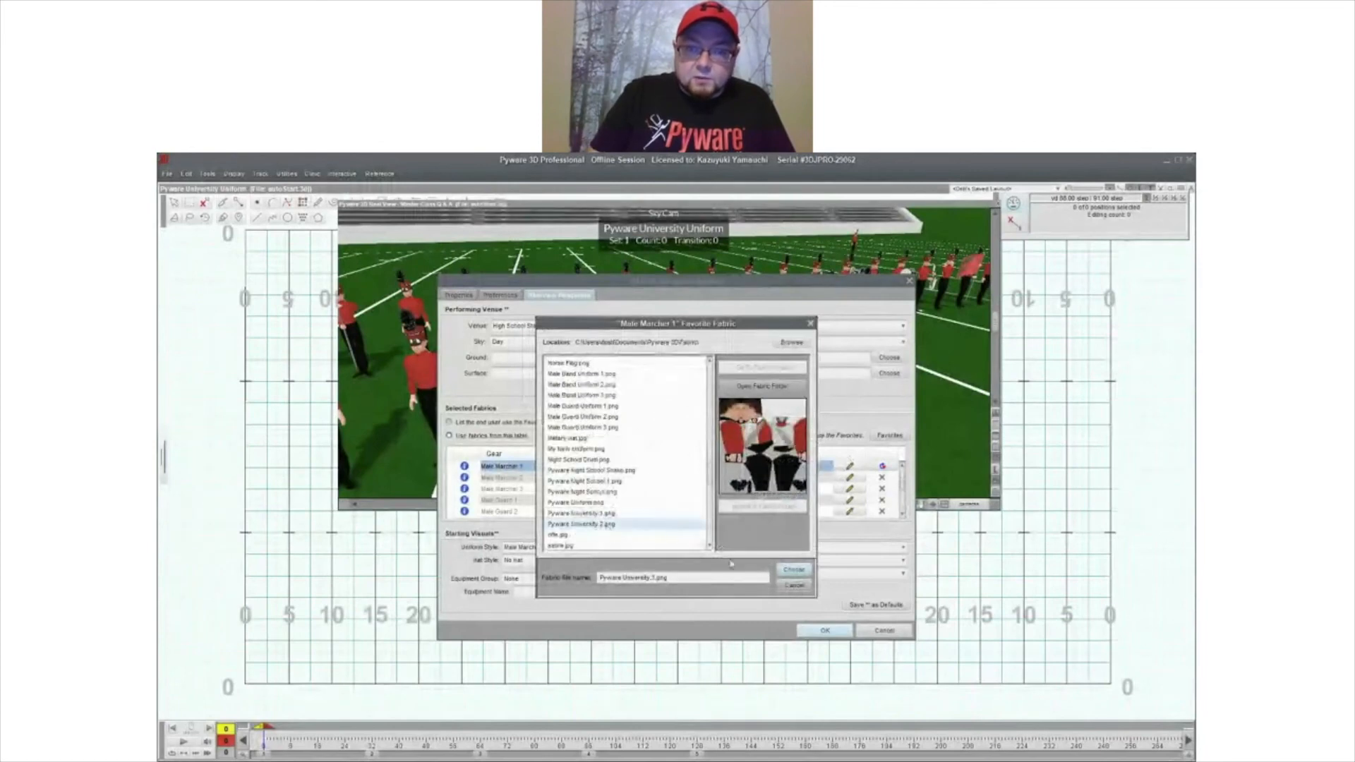
click(793, 568)
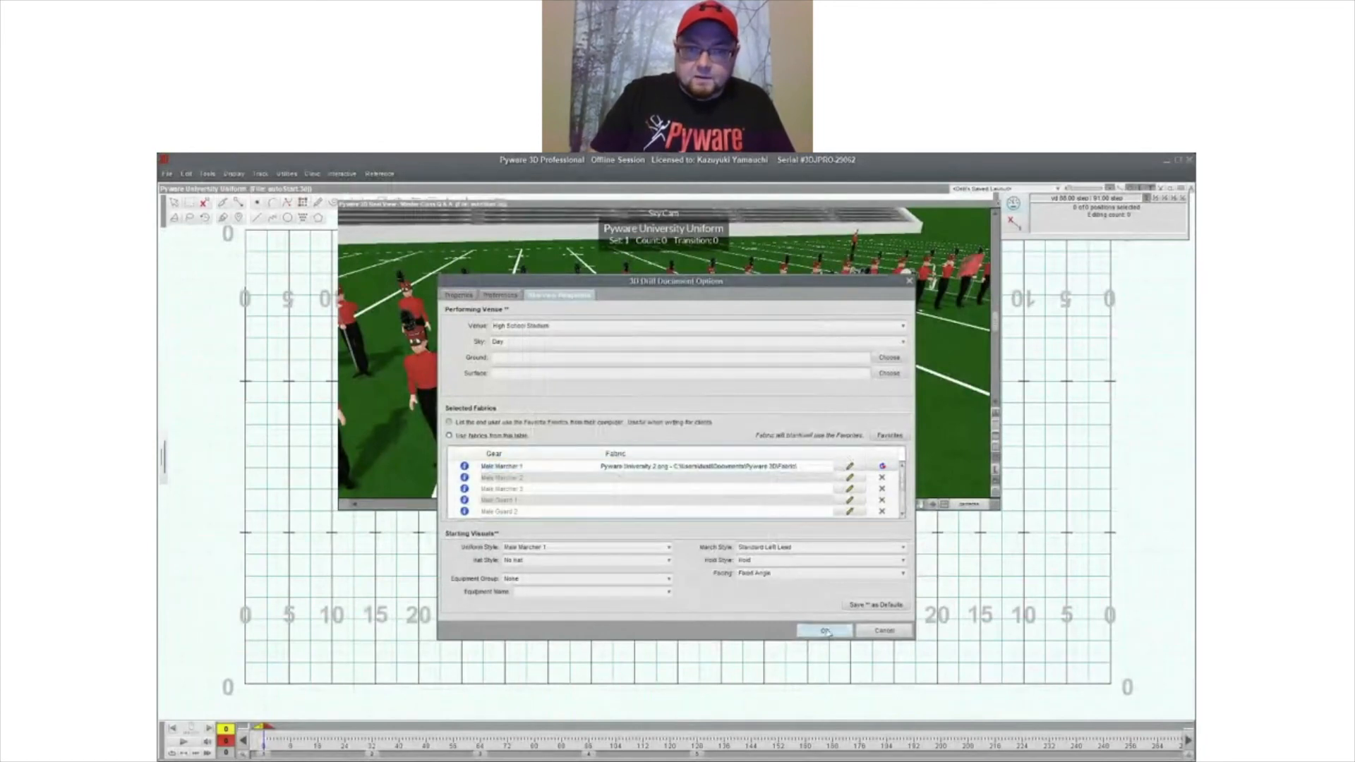
click(825, 630)
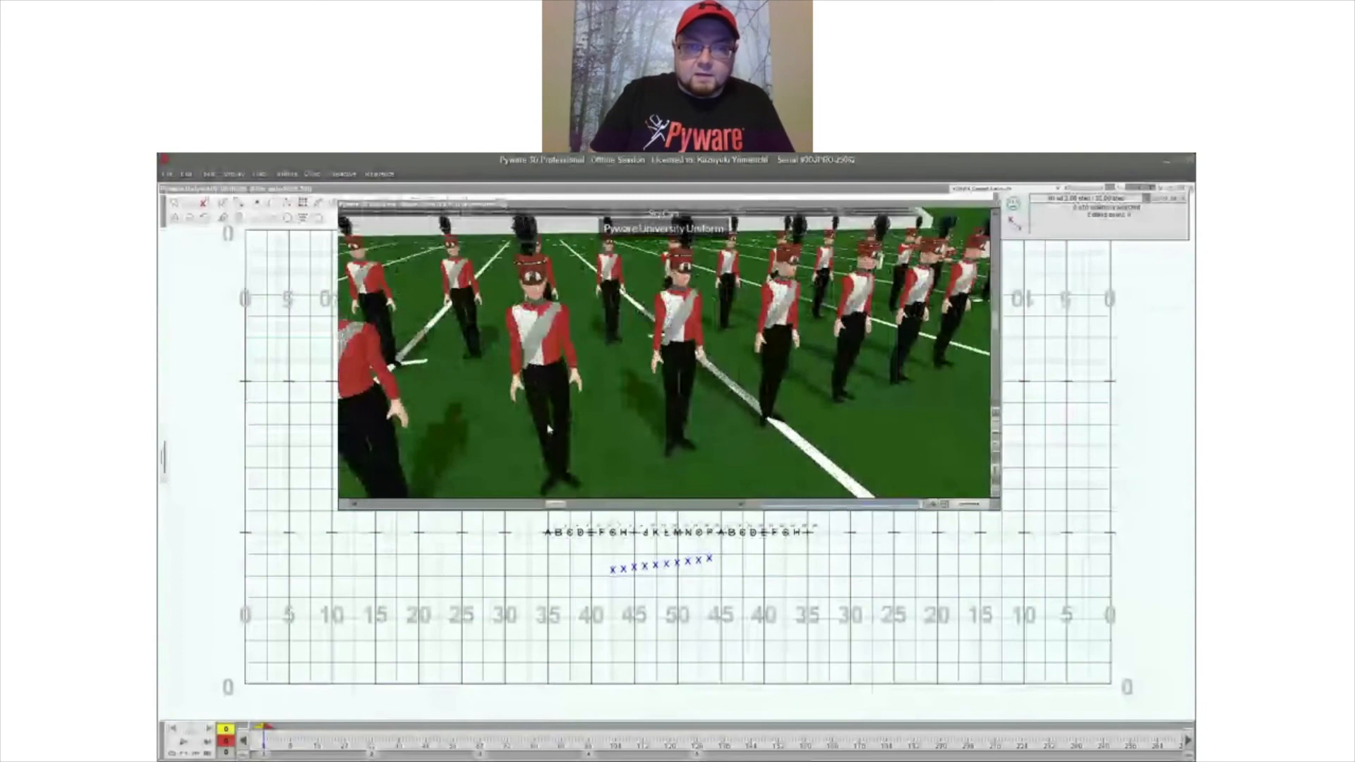
drag(587, 430, 550, 385)
scroll(580, 415, up, 3)
mouse_move(695, 392)
mouse_down()
mouse_move(635, 384)
mouse_move(714, 376)
mouse_move(705, 363)
mouse_move(703, 388)
mouse_move(677, 374)
mouse_up()
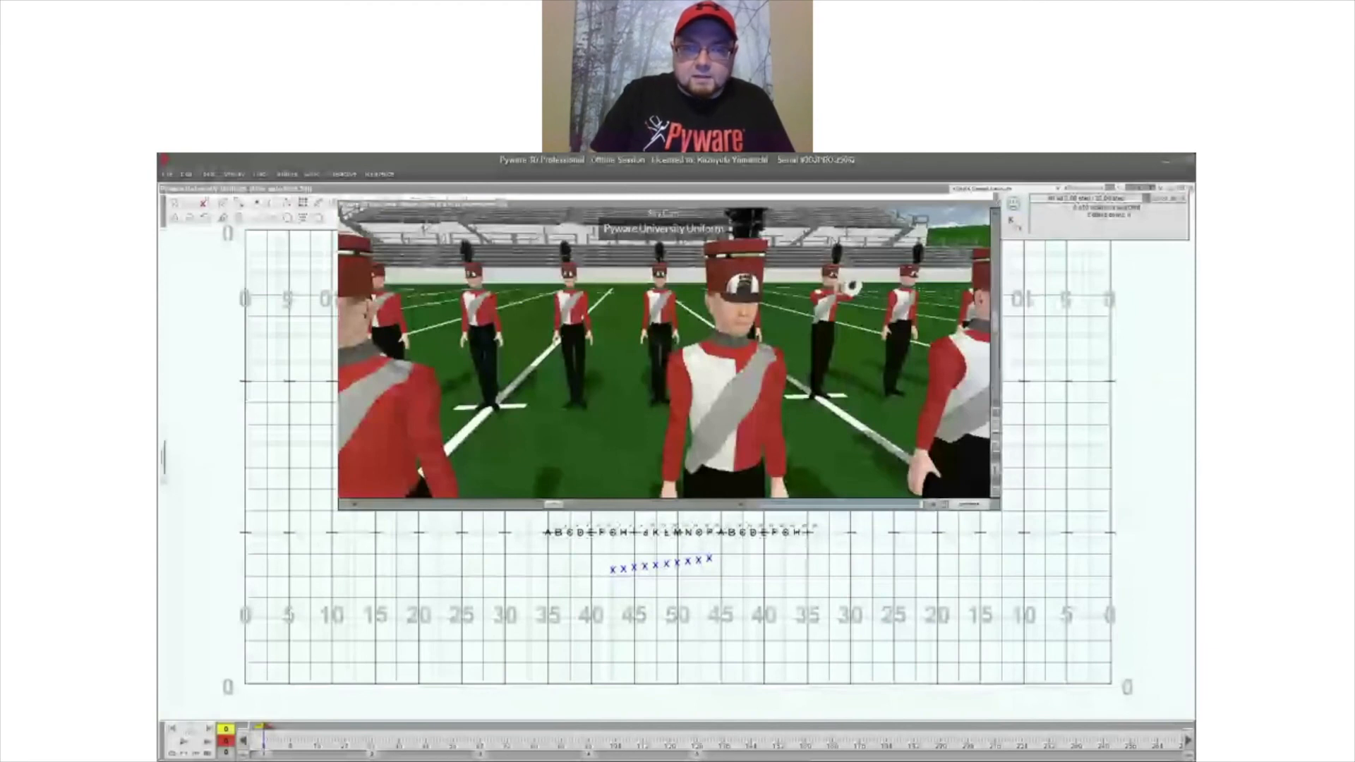
click(164, 462)
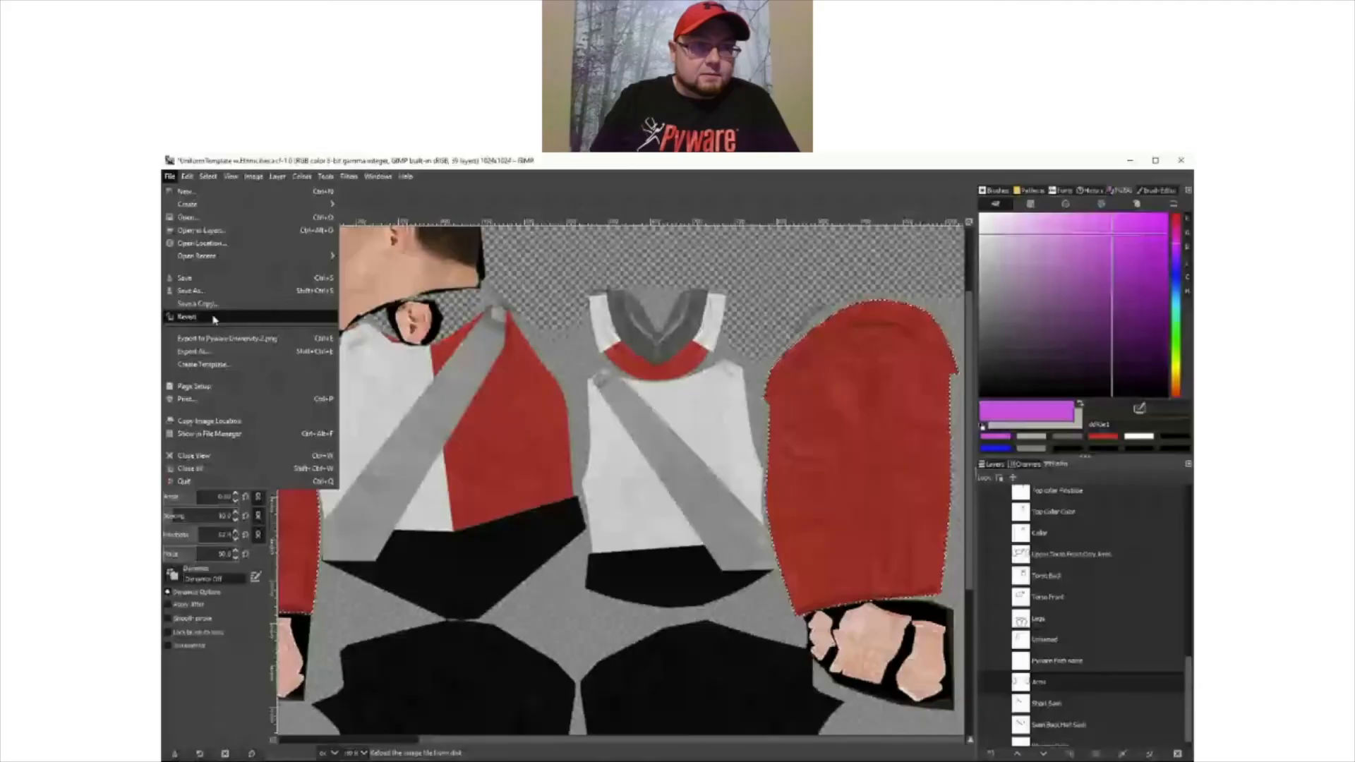
- Switch to GIMP, save the uniform template, and open the Flag Template image
click(214, 317)
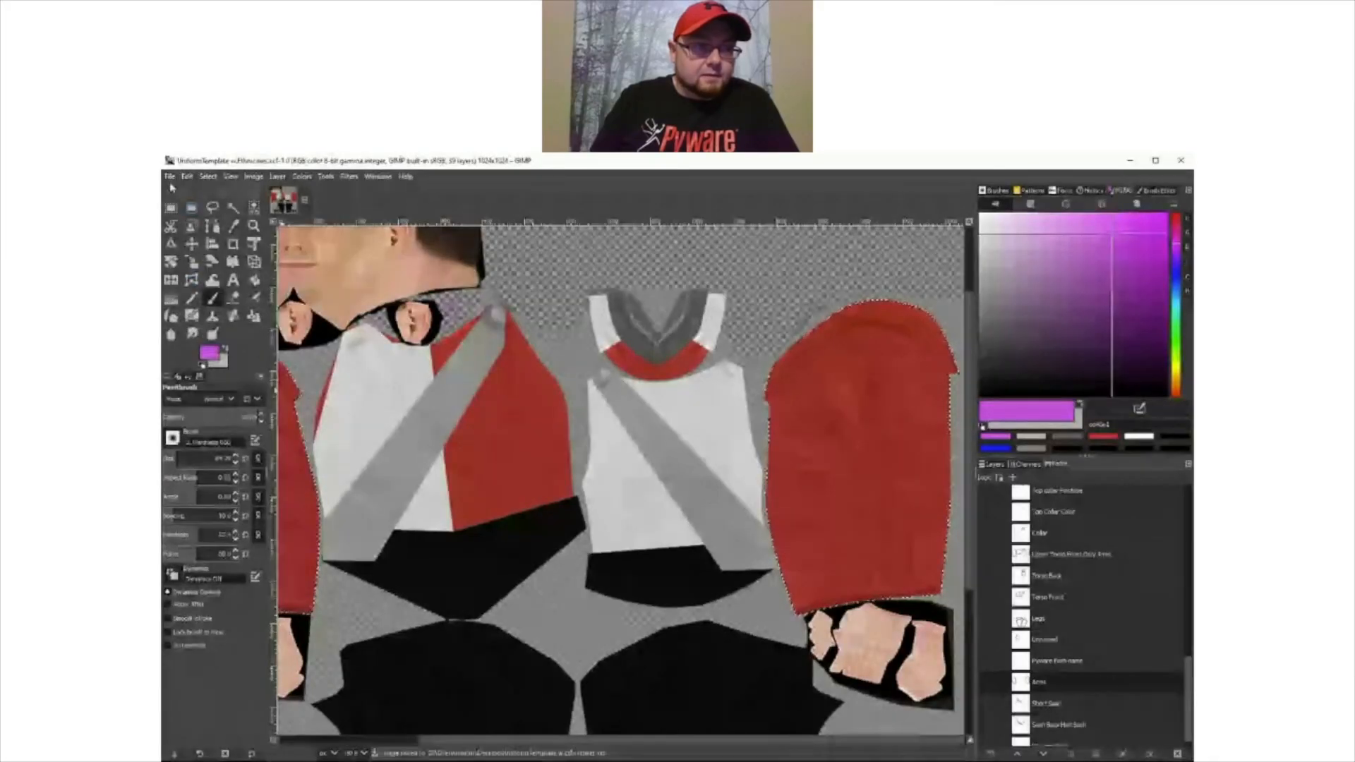
click(169, 177)
click(188, 218)
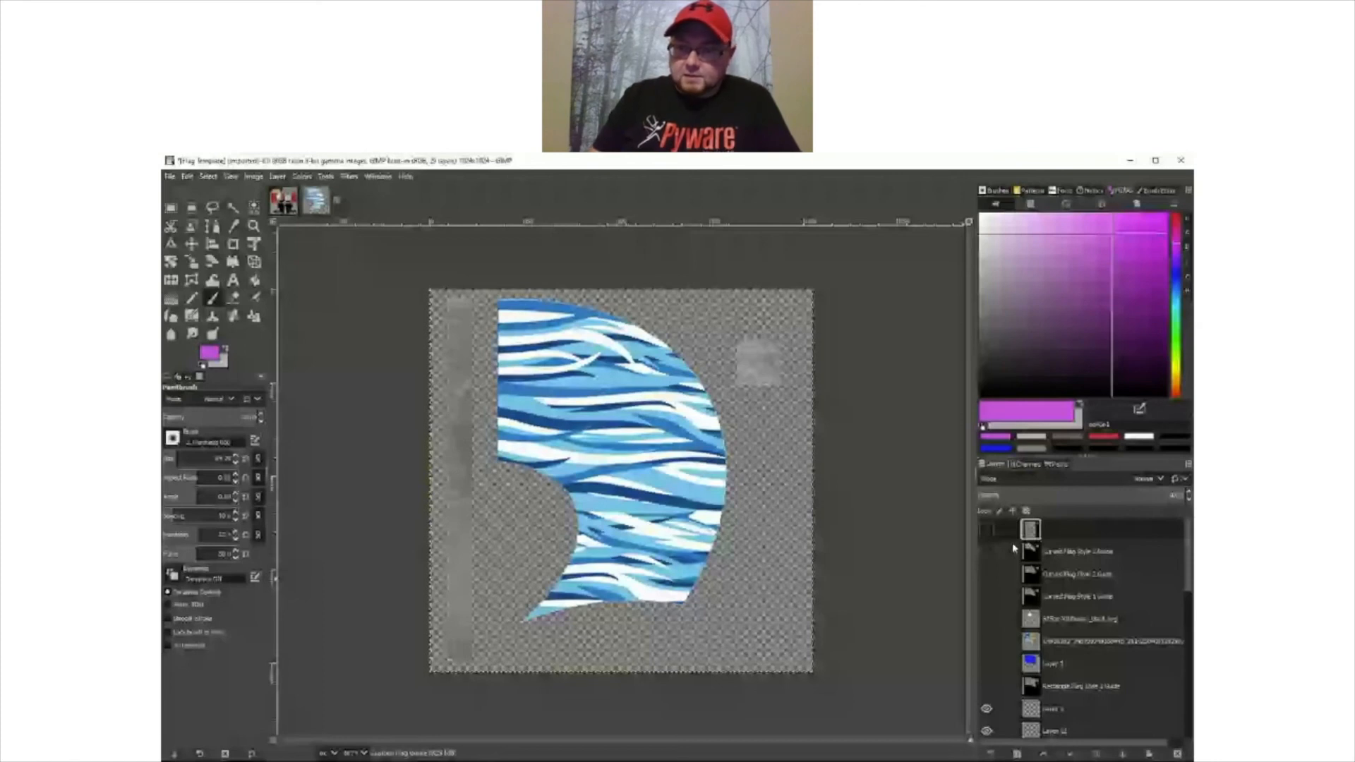
- Show the topmost flag guide layer, delete a full-width rectangular strip of its black mask along the flag's upper edge, and hide the layer again
scroll(1014, 548, down, 3)
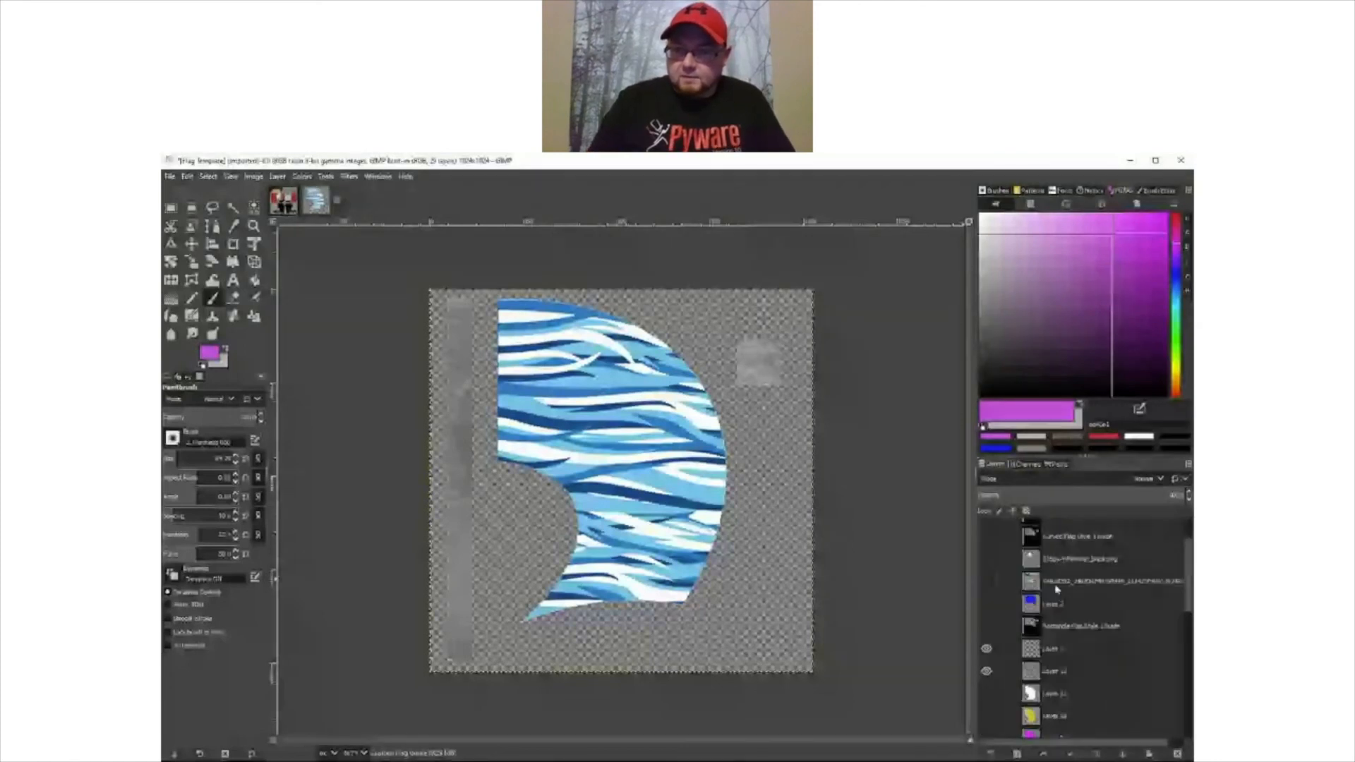
scroll(1056, 590, up, 3)
click(987, 530)
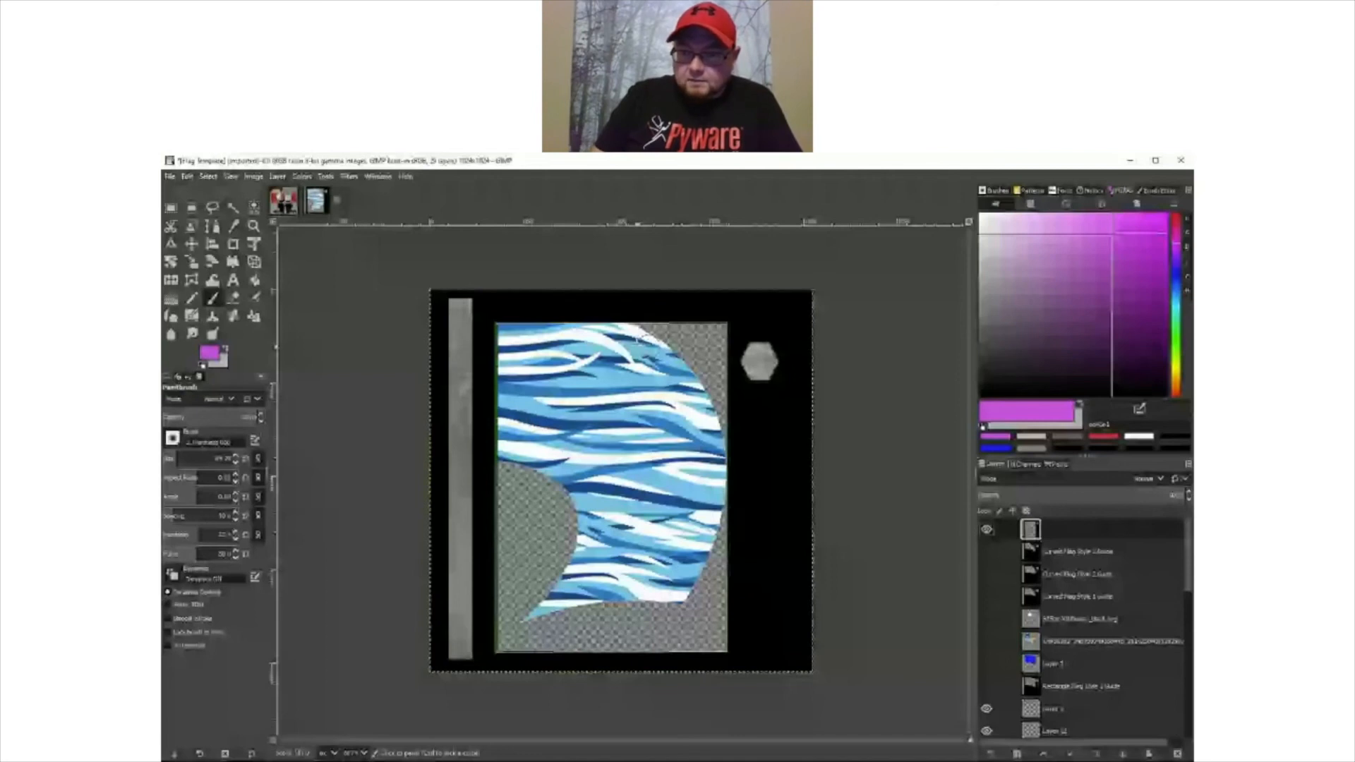
key(r)
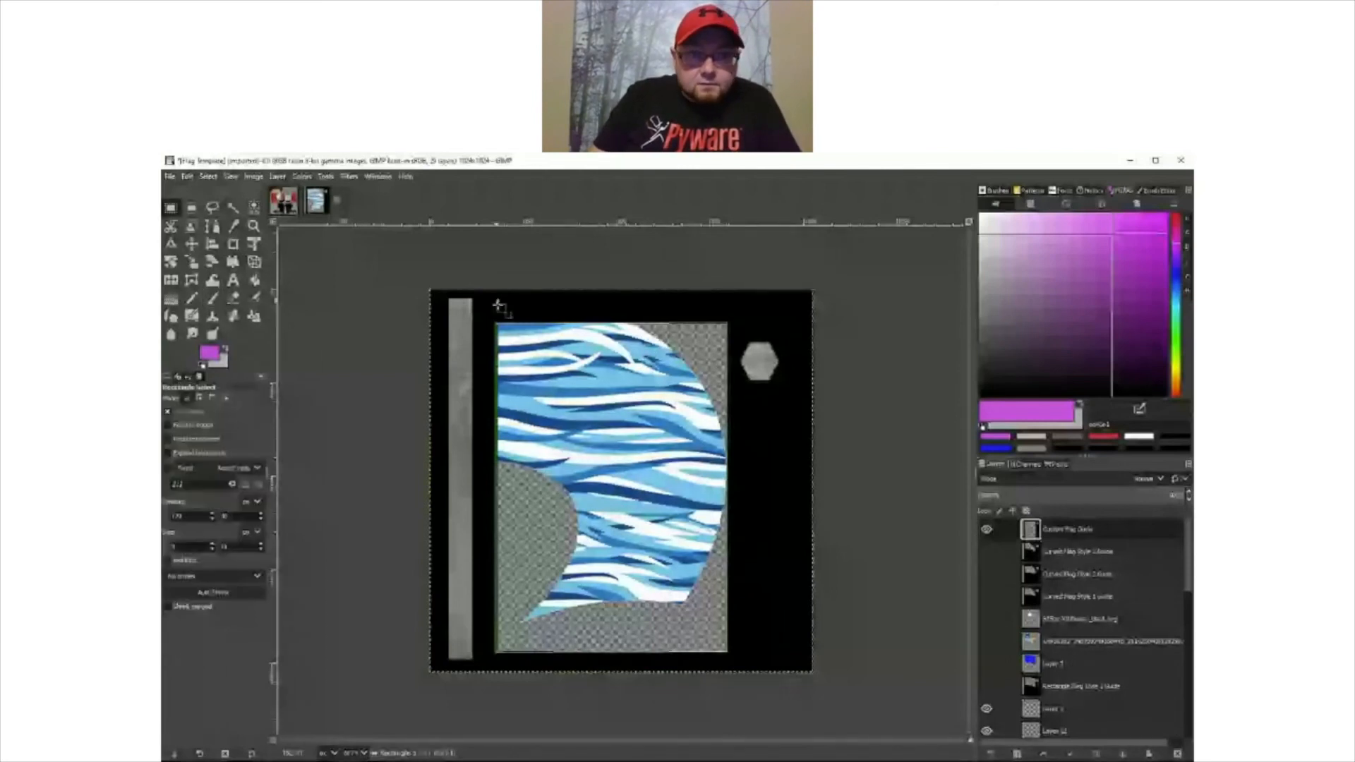
drag(499, 305, 730, 340)
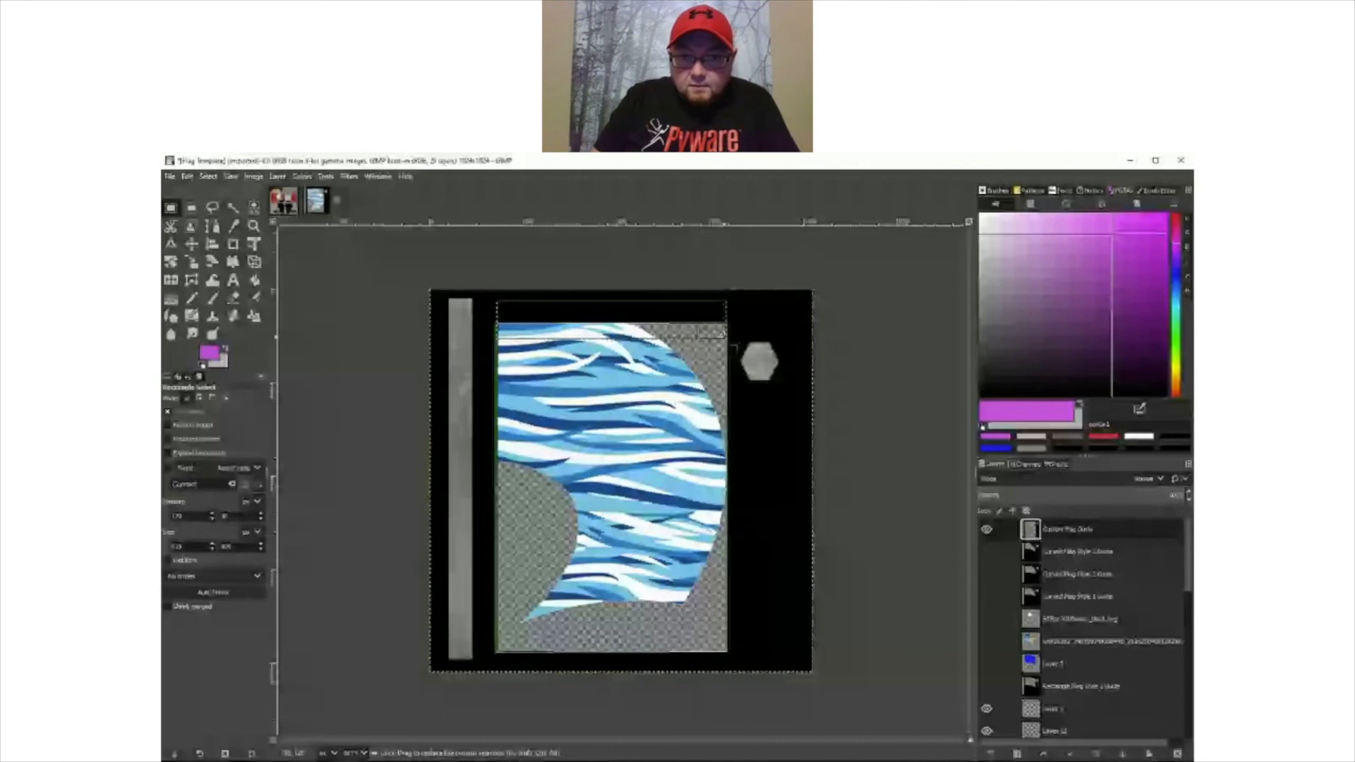
key(Delete)
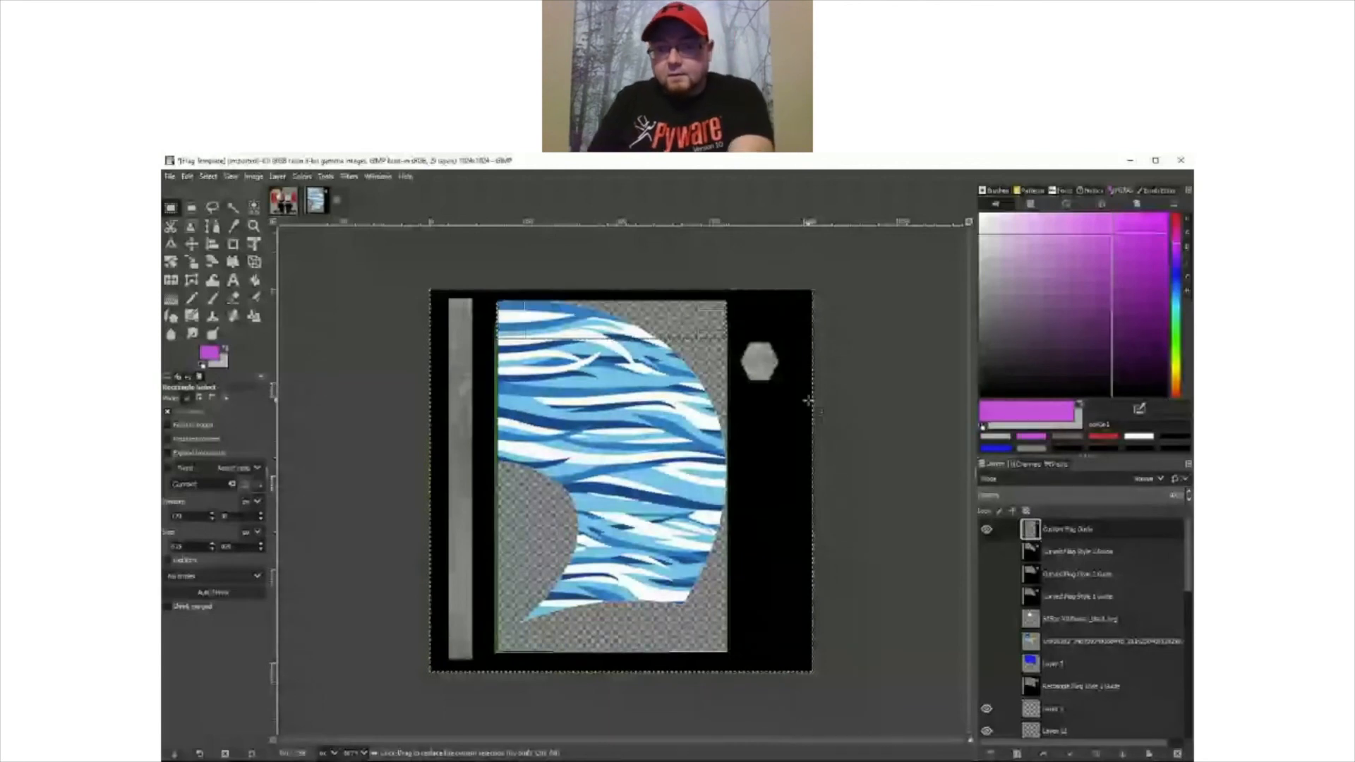
click(986, 530)
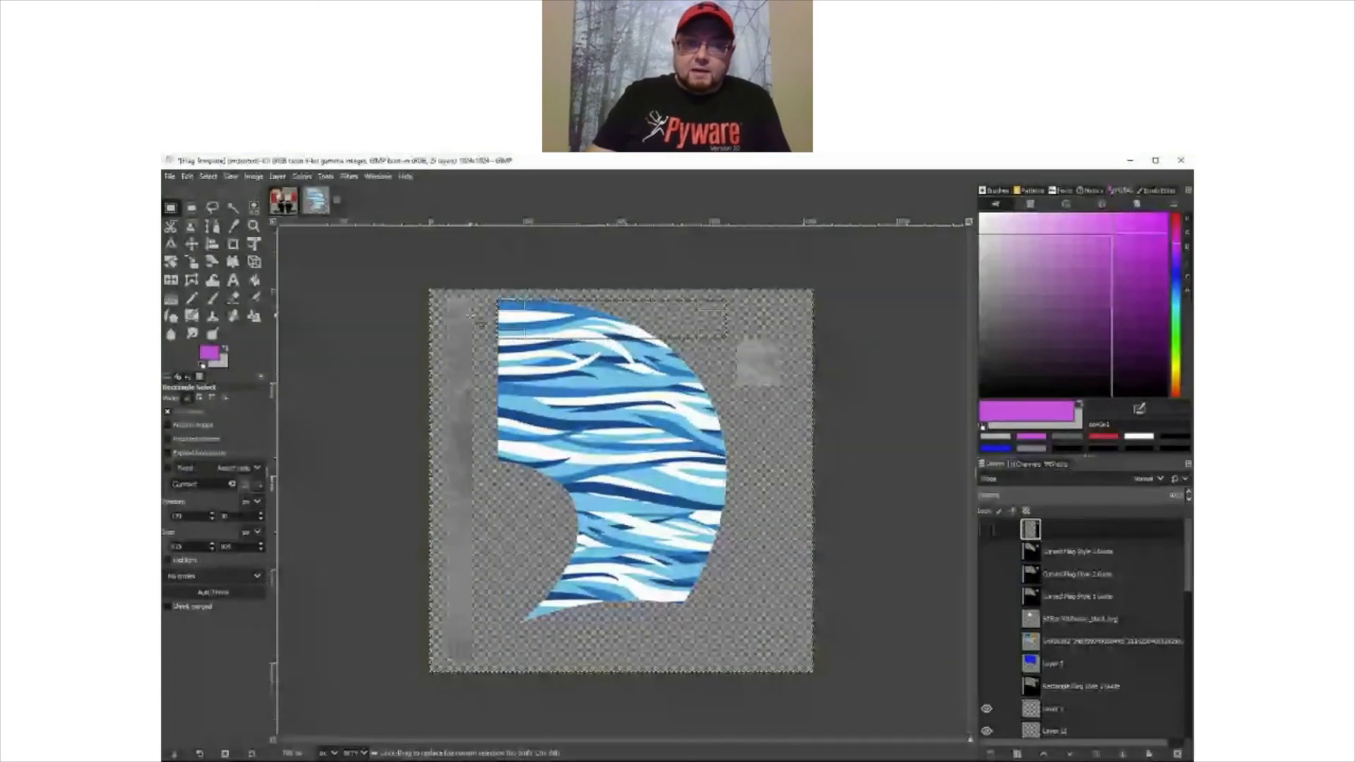
- Clear the active rectangular selection on the flag template
click(231, 177)
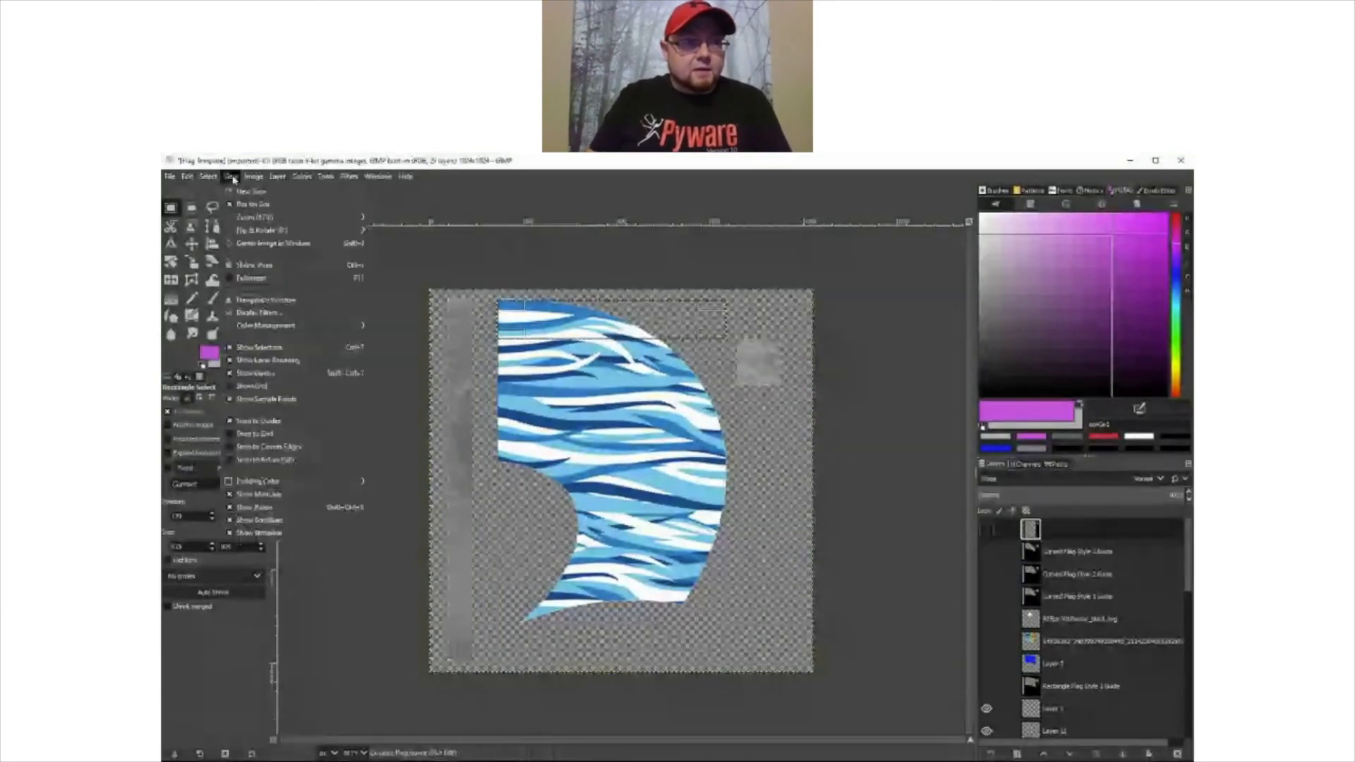
mouse_move(248, 183)
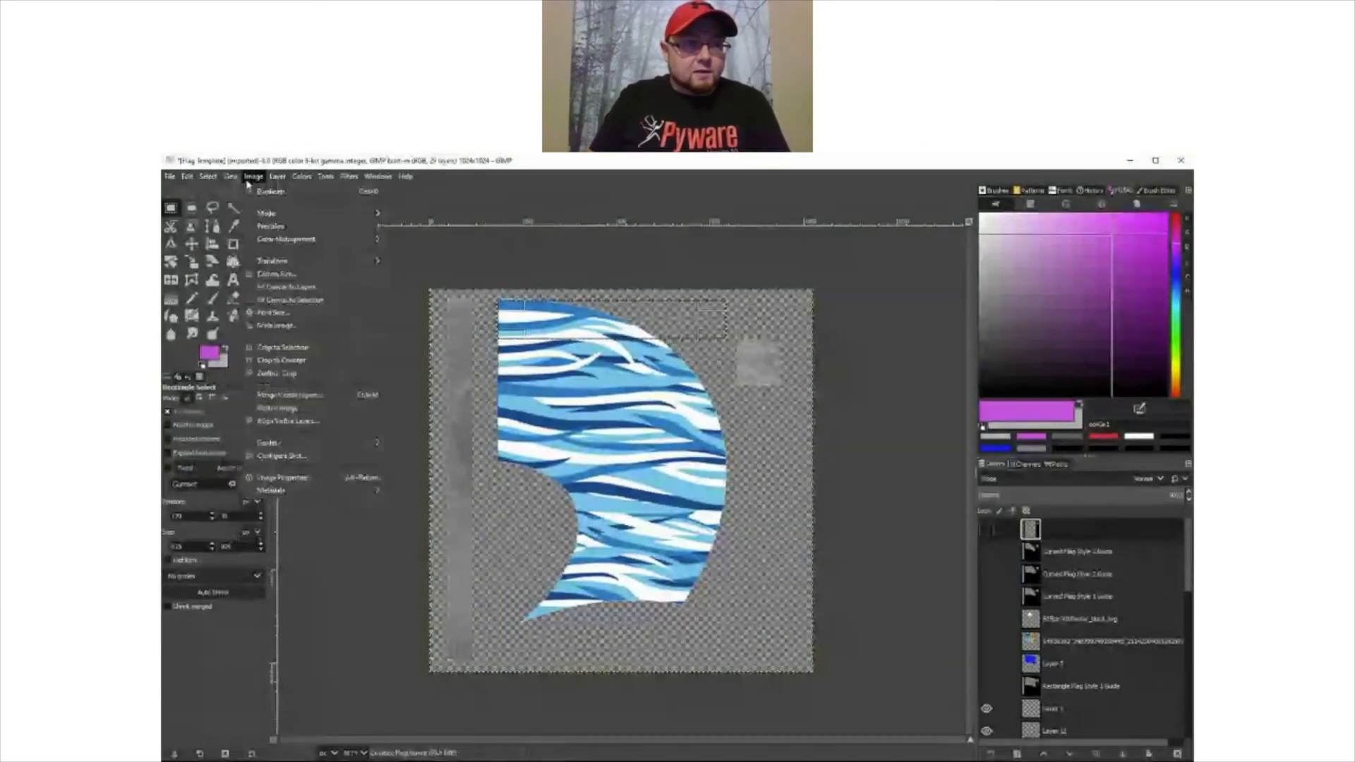
mouse_move(209, 177)
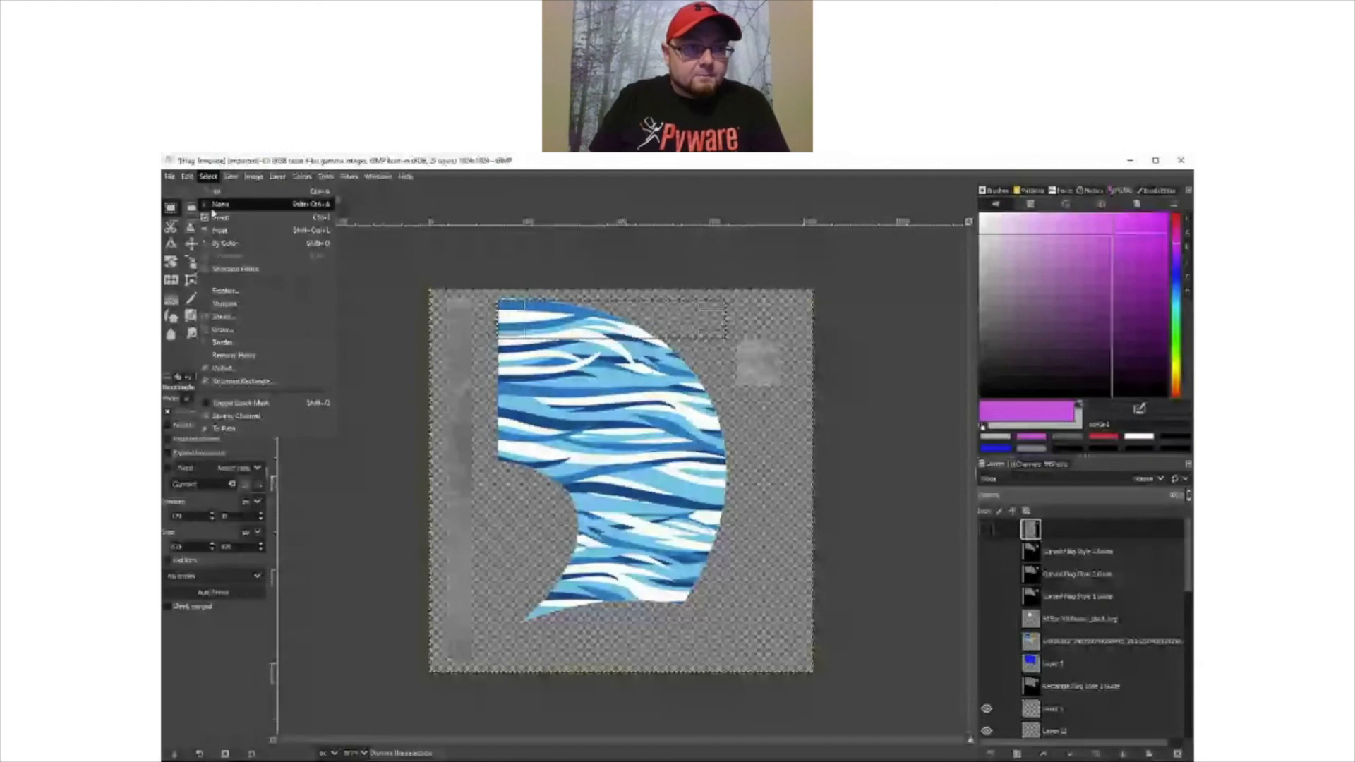
click(213, 207)
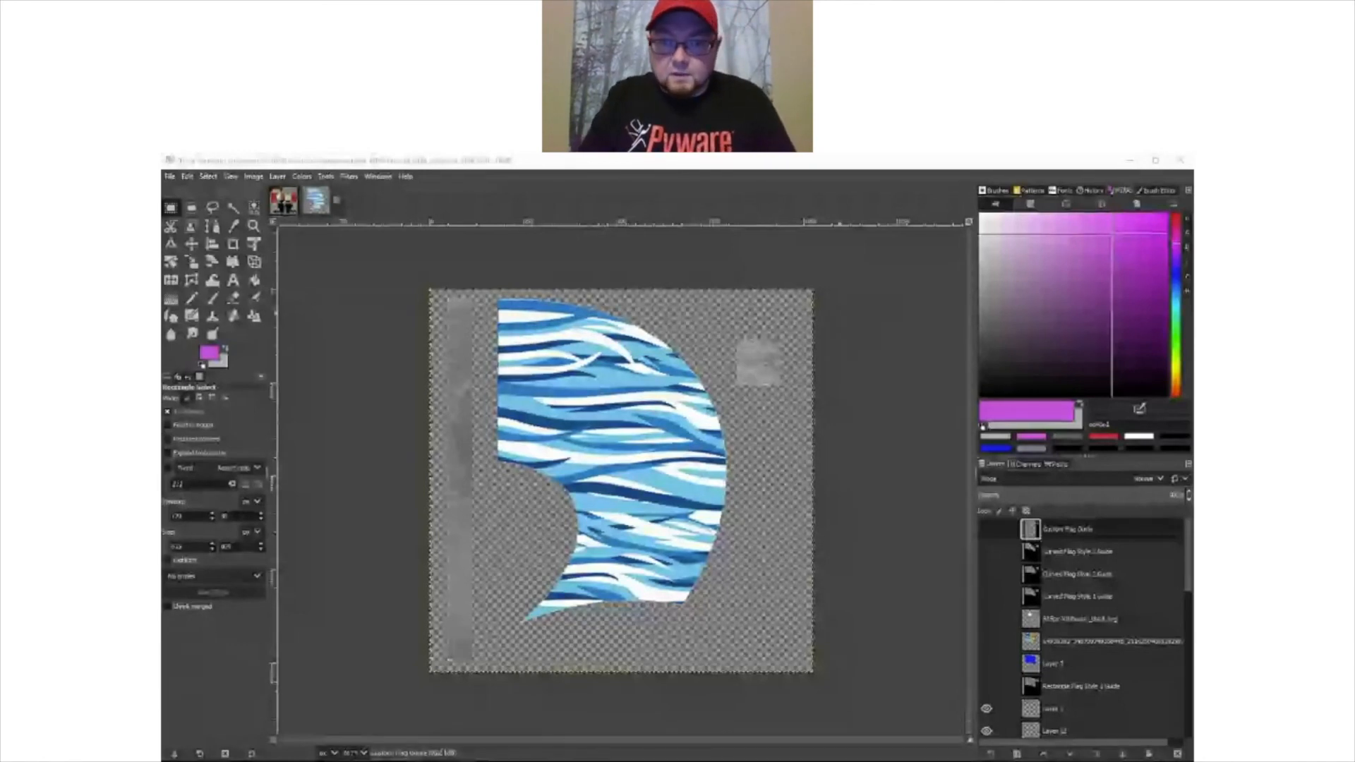
- Paste the American flag picture as a new layer and show the Custom Flag Guide layer
key(ctrl+v)
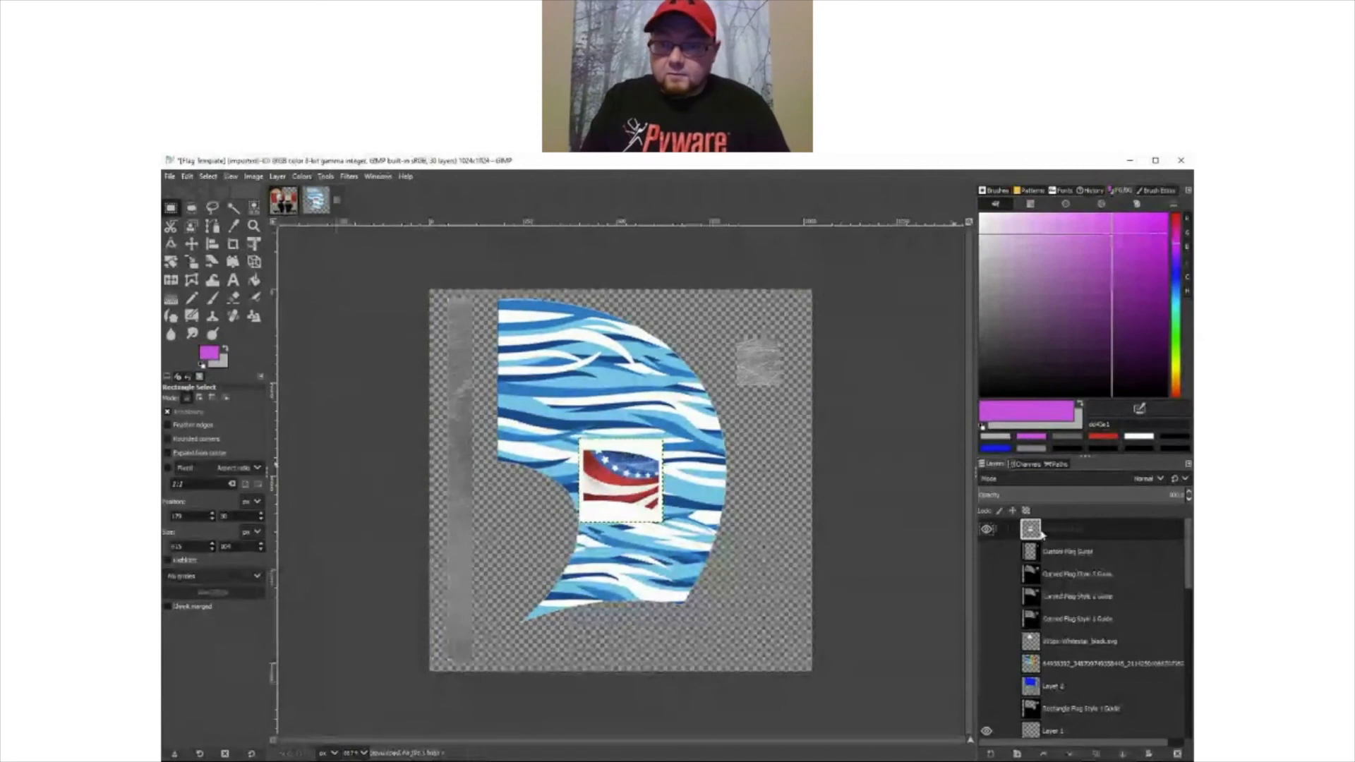
click(987, 551)
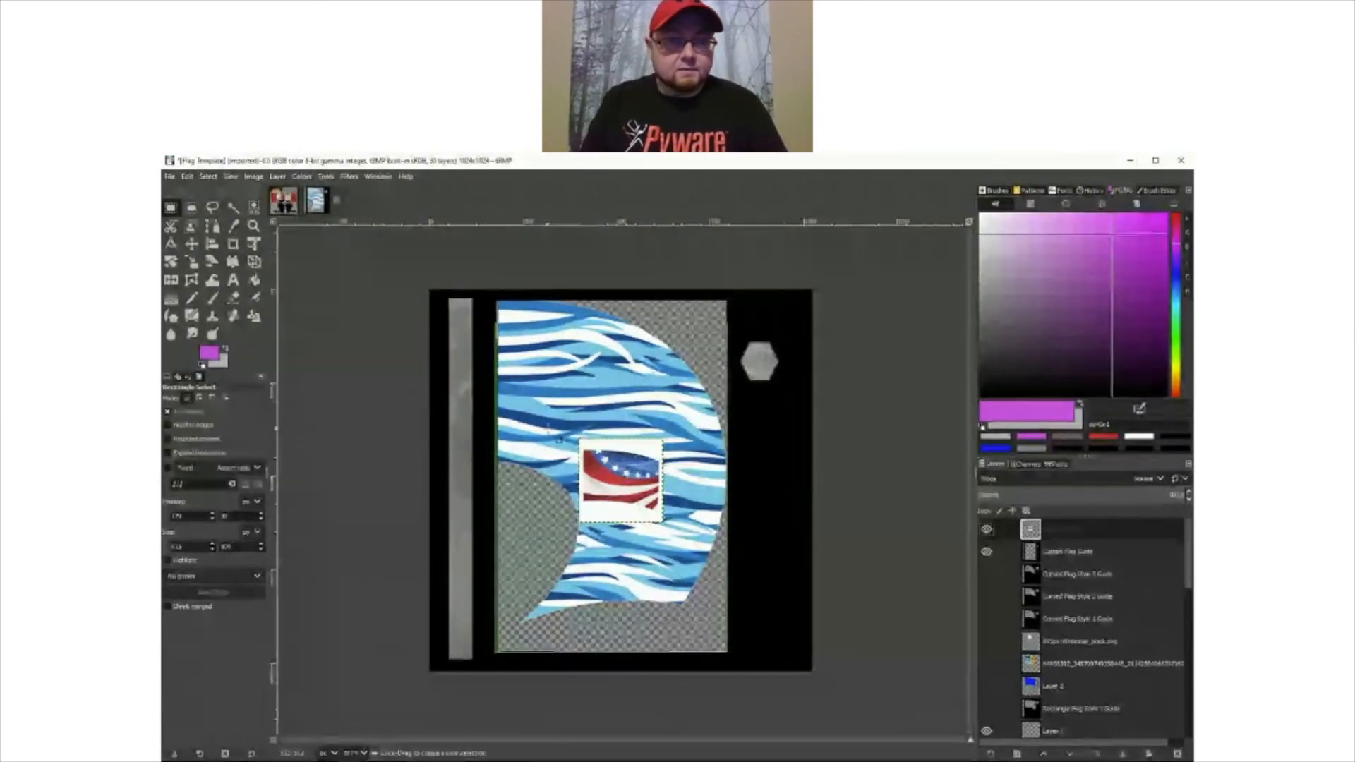
click(192, 261)
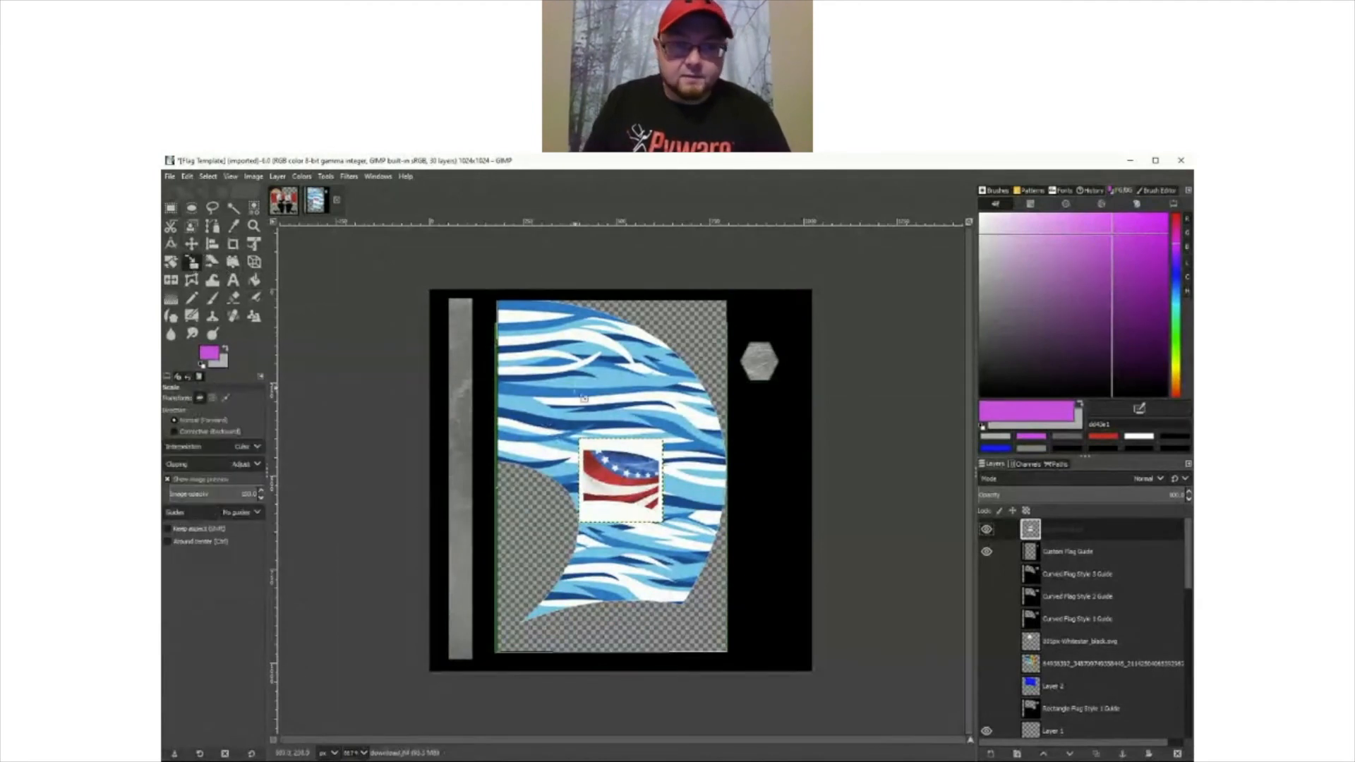
drag(663, 439, 815, 325)
click(918, 262)
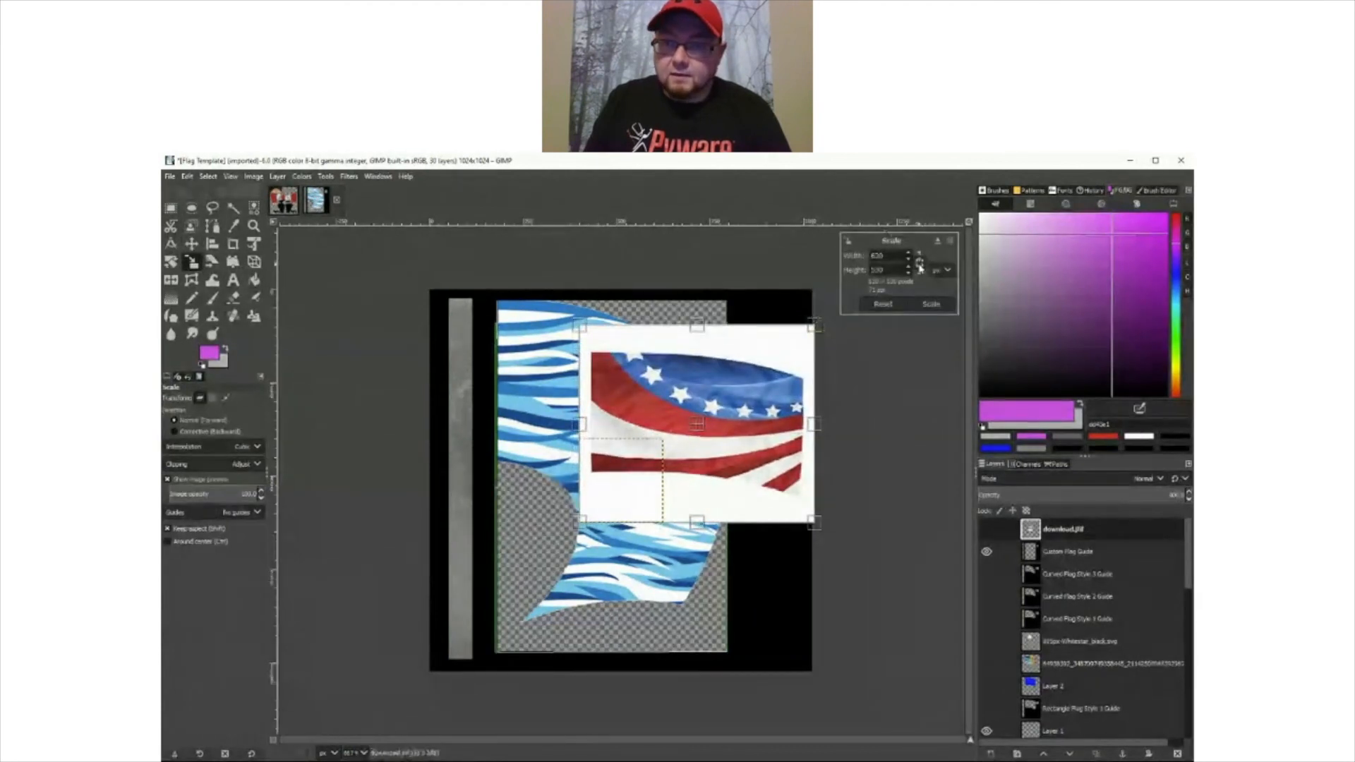
drag(585, 530, 497, 604)
drag(652, 460, 644, 417)
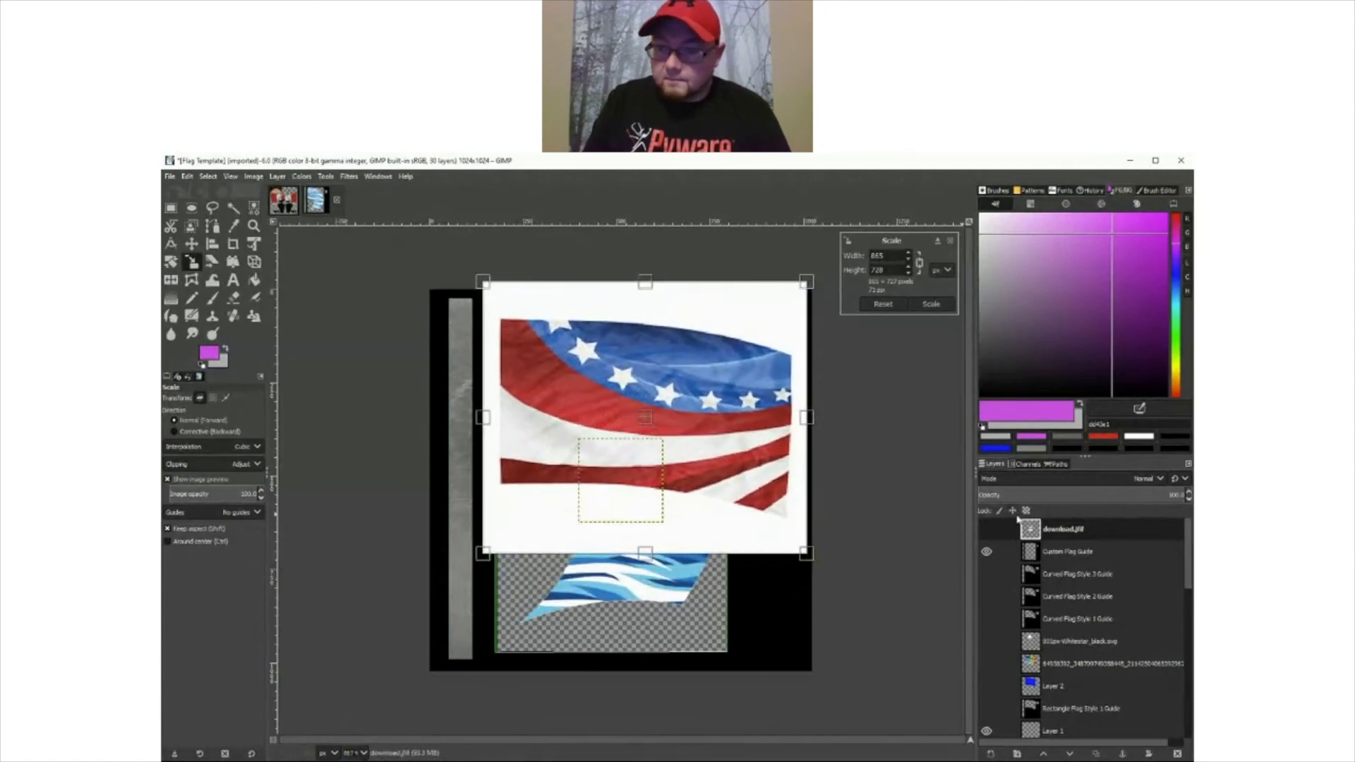
- Place the flag picture layer directly beneath the Custom Flag Guide and scale it up proportionally to cover the guide's width
drag(1065, 535, 1062, 557)
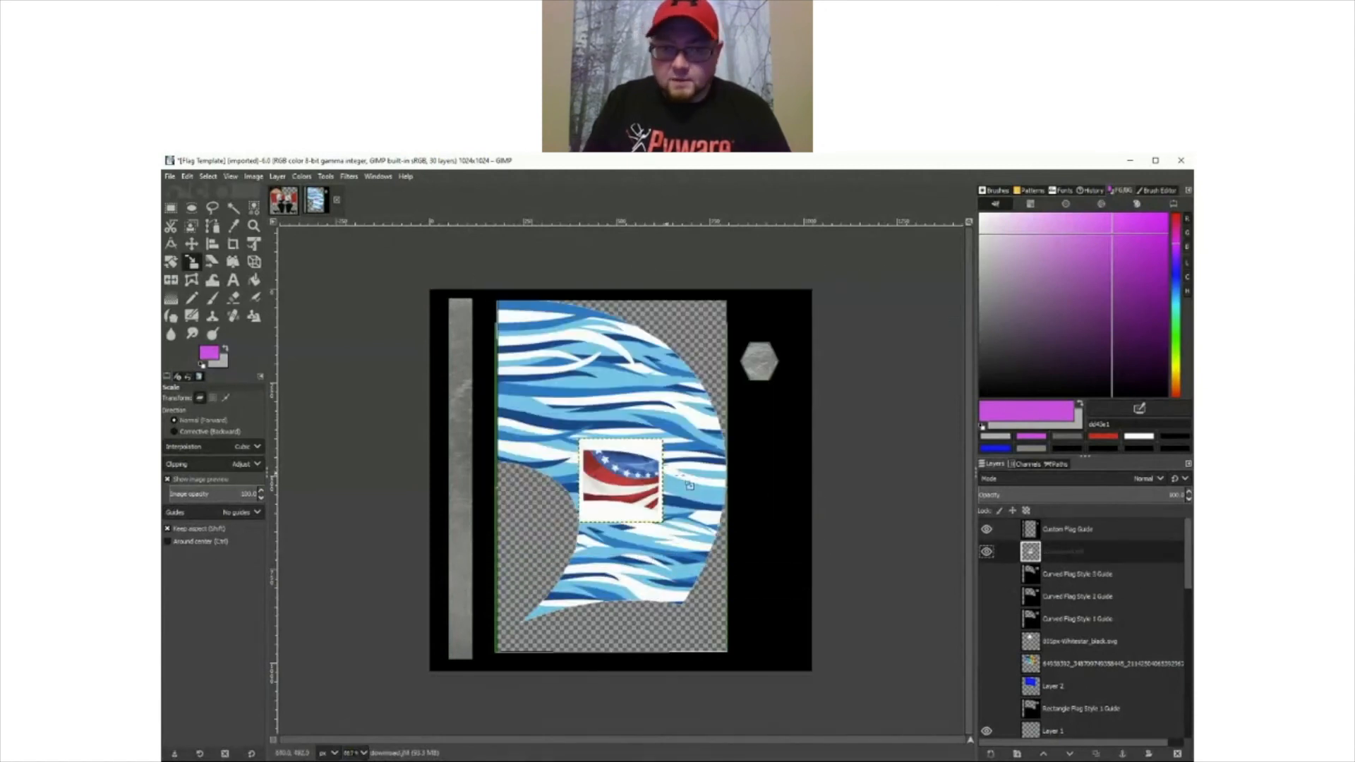
drag(695, 452, 794, 326)
drag(690, 435, 600, 434)
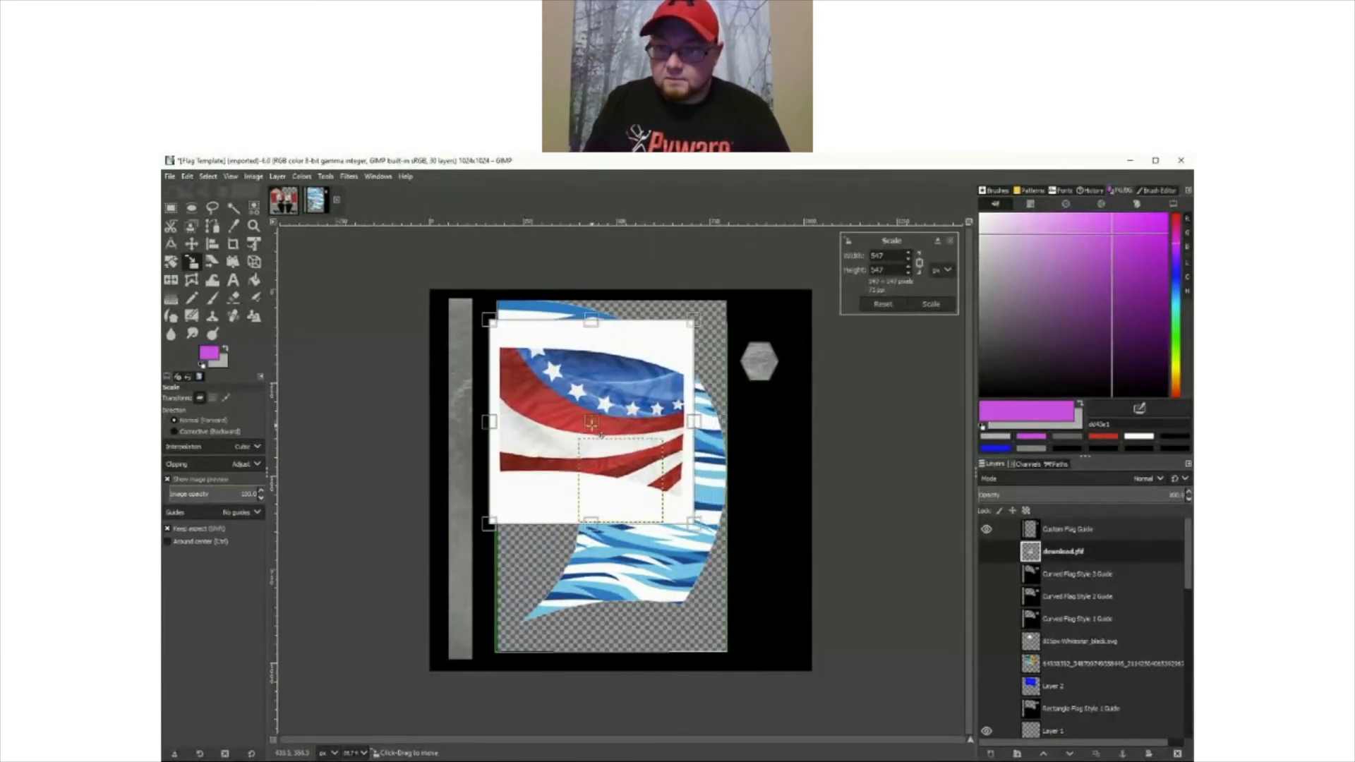
drag(487, 531, 442, 568)
drag(691, 325, 755, 296)
click(932, 304)
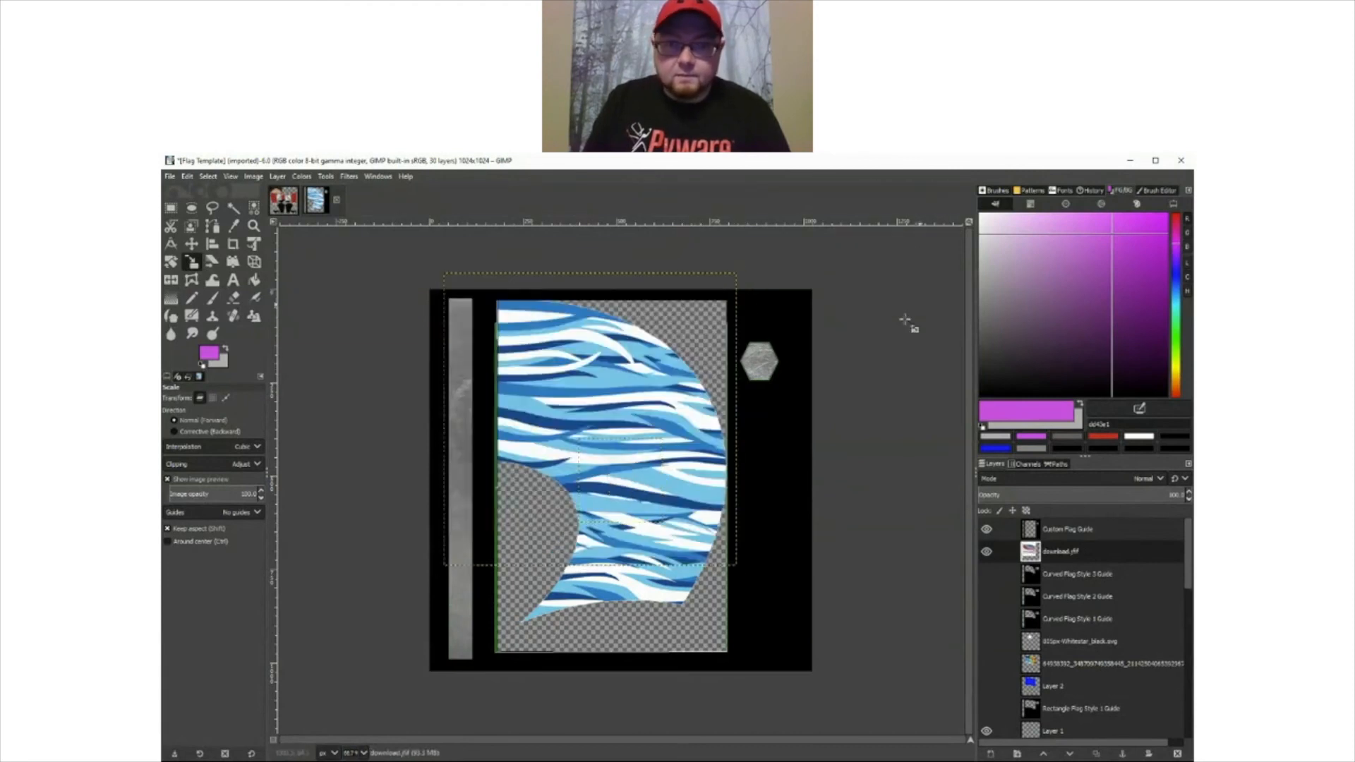
- Scale the flag picture down to 625 × 625 px and align its artwork with the guide opening's upper-left corner
click(191, 243)
drag(569, 396, 607, 386)
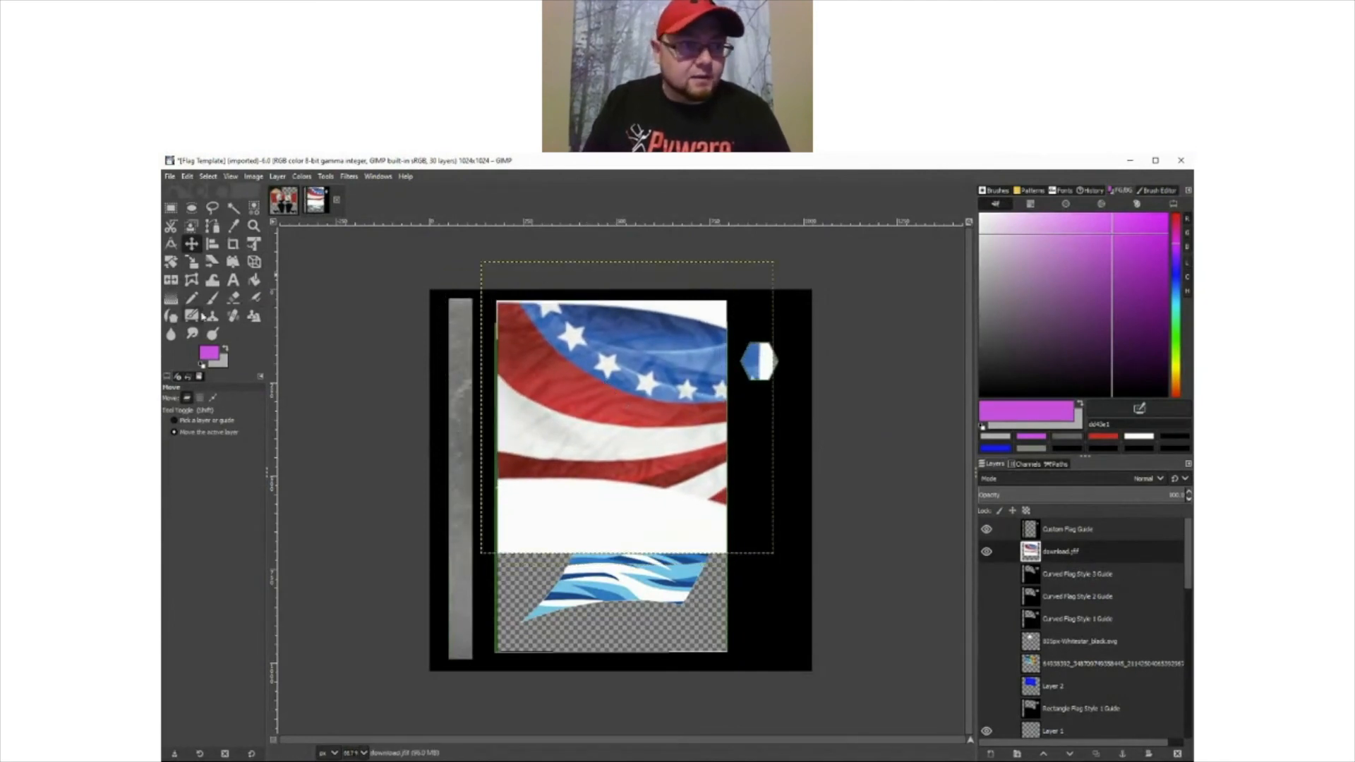
click(191, 261)
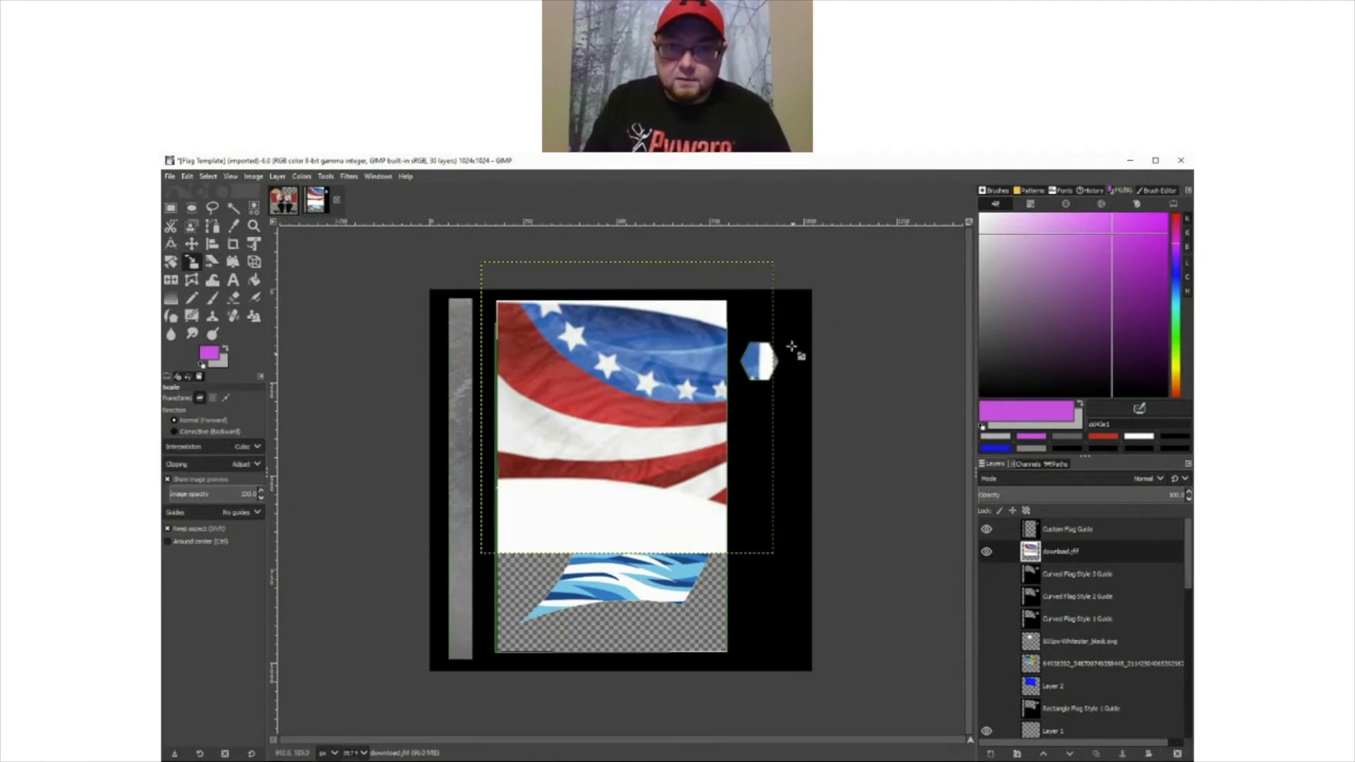
drag(780, 558, 715, 497)
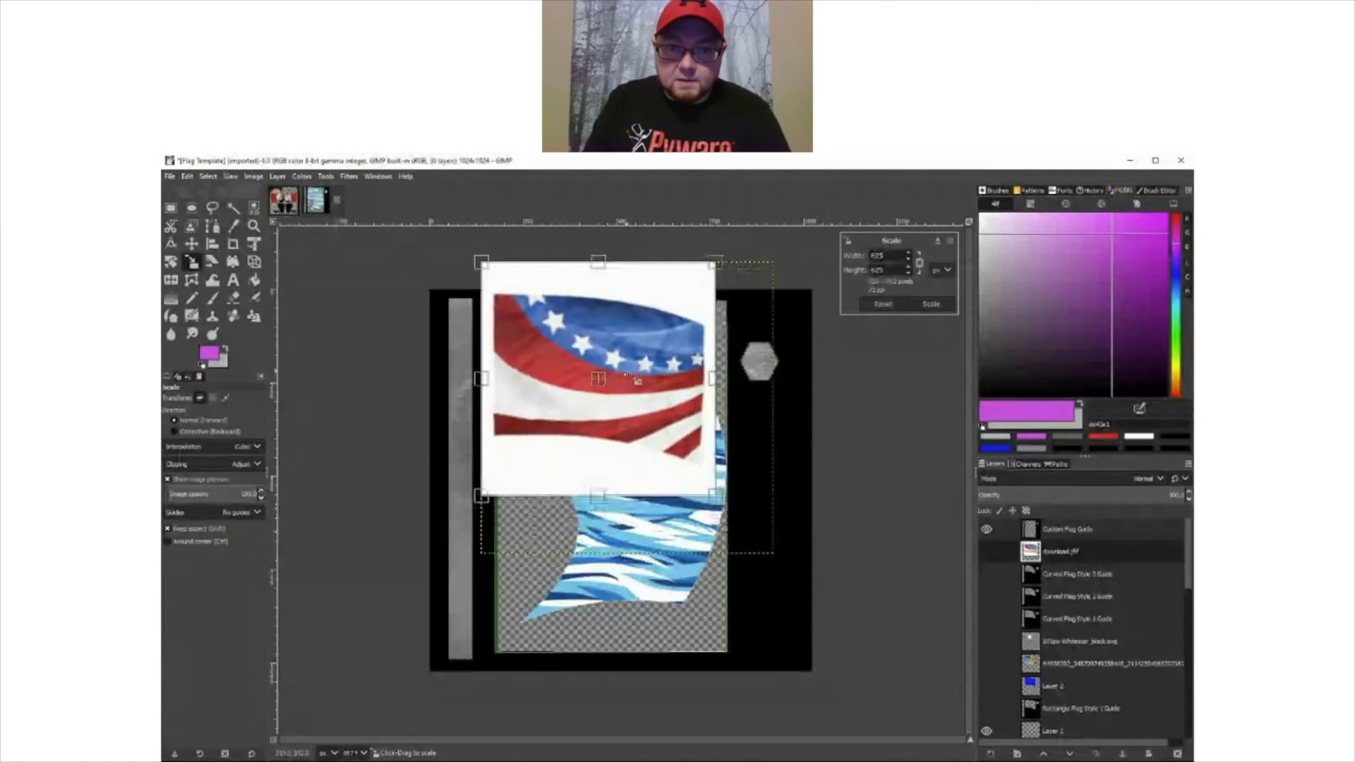
drag(598, 379, 600, 385)
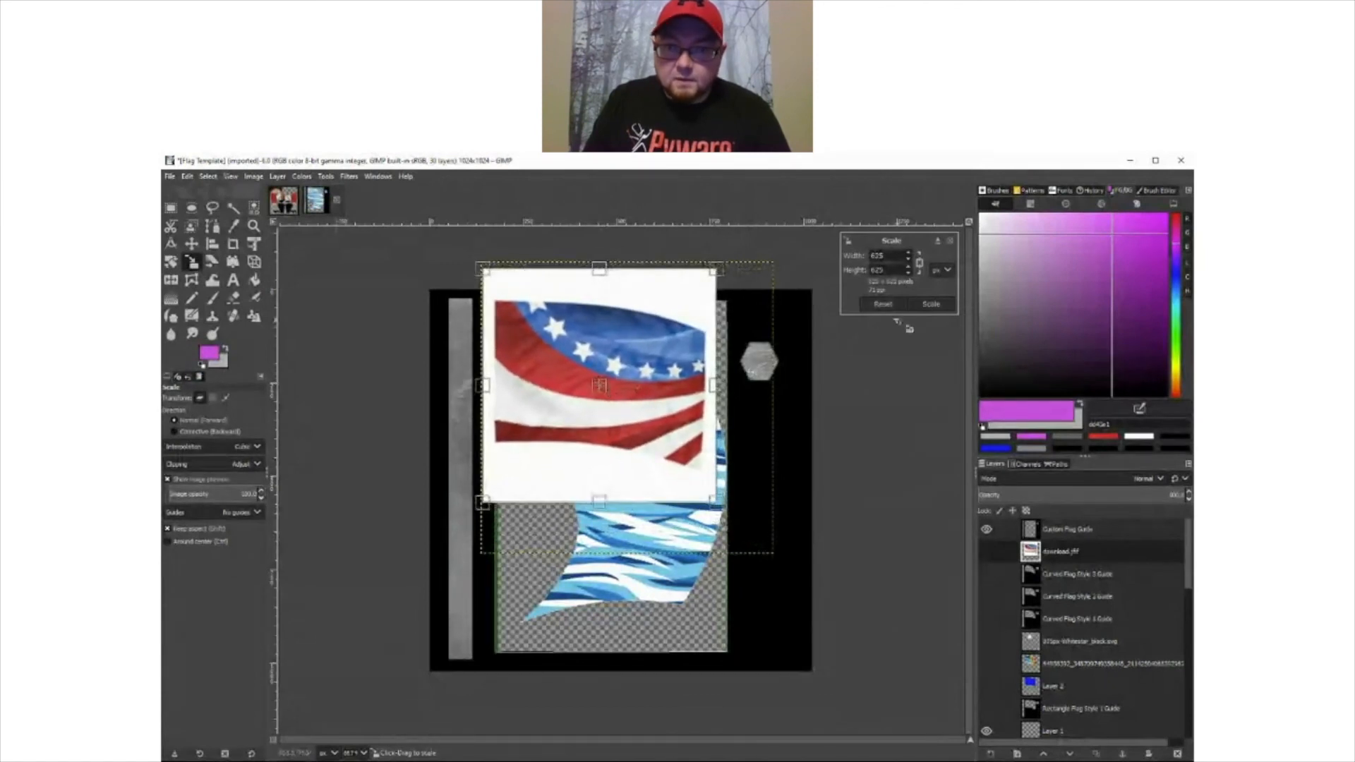
click(931, 303)
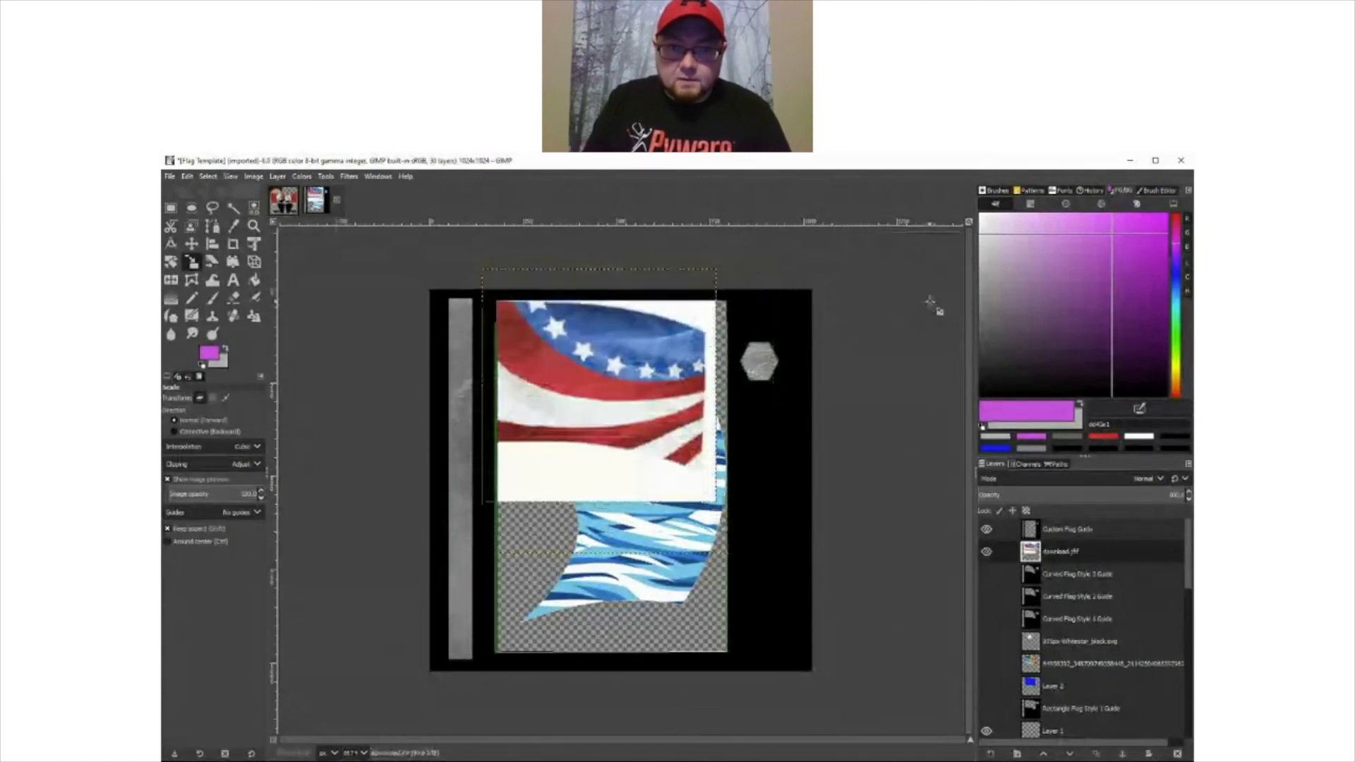
click(191, 244)
mouse_move(559, 367)
mouse_down()
mouse_move(576, 385)
mouse_move(562, 367)
mouse_up()
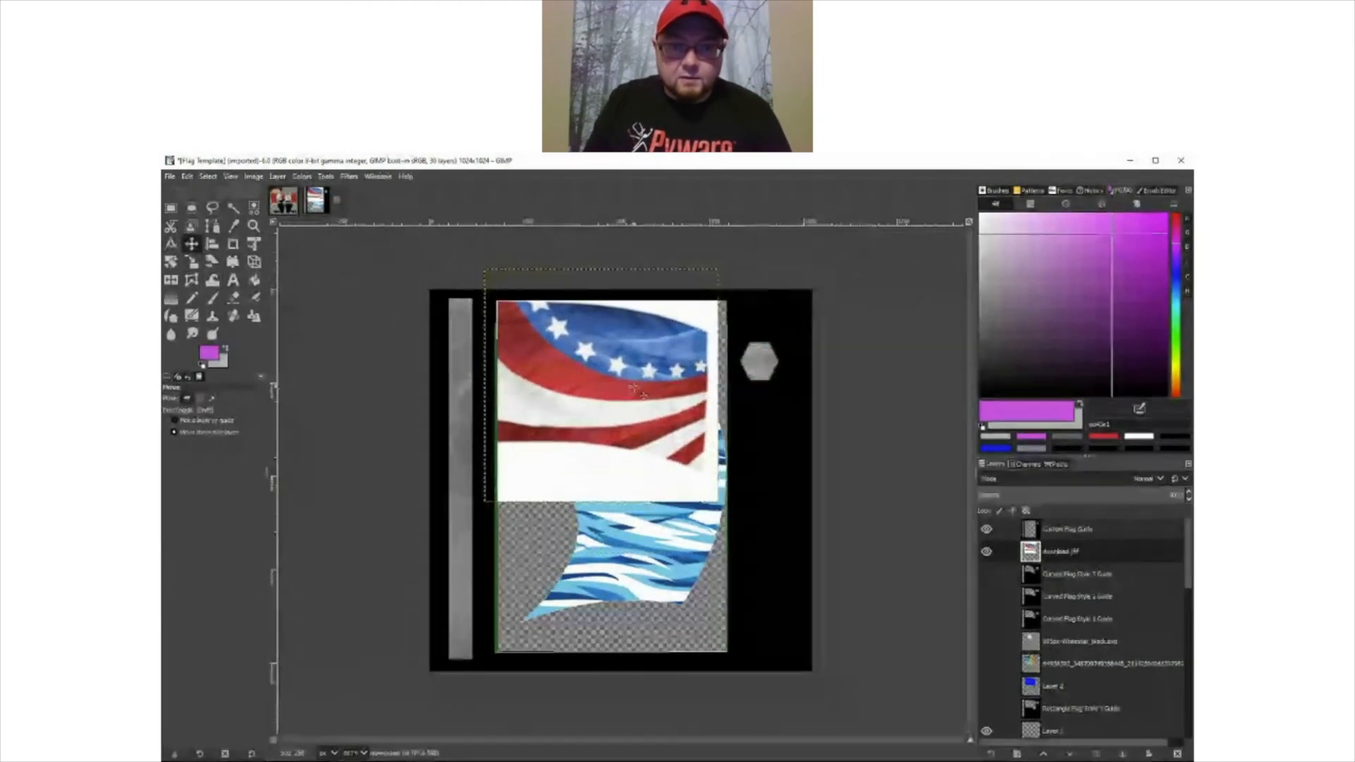
- Hide the Custom Flag Guide layer and select the white background around the flag artwork with Fuzzy Select
click(986, 530)
double_click(1085, 556)
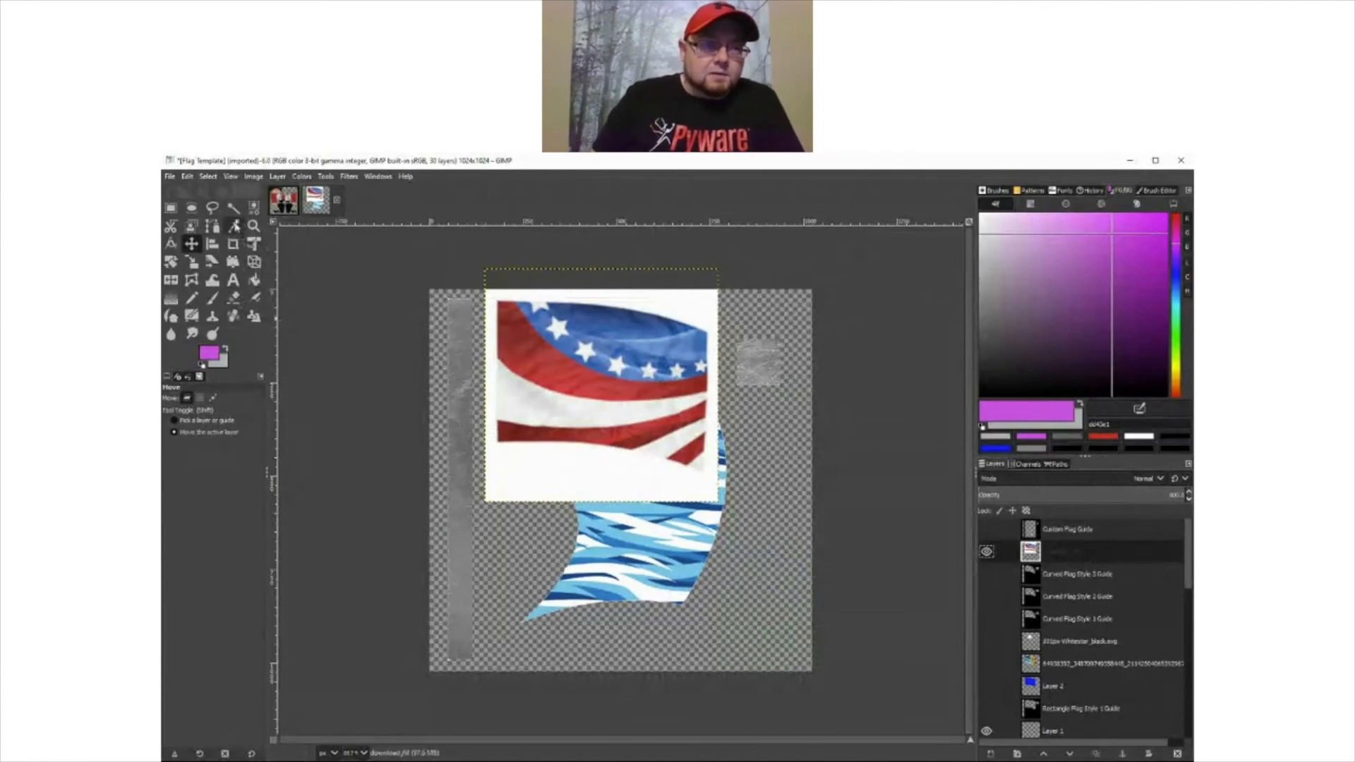
click(234, 207)
click(543, 471)
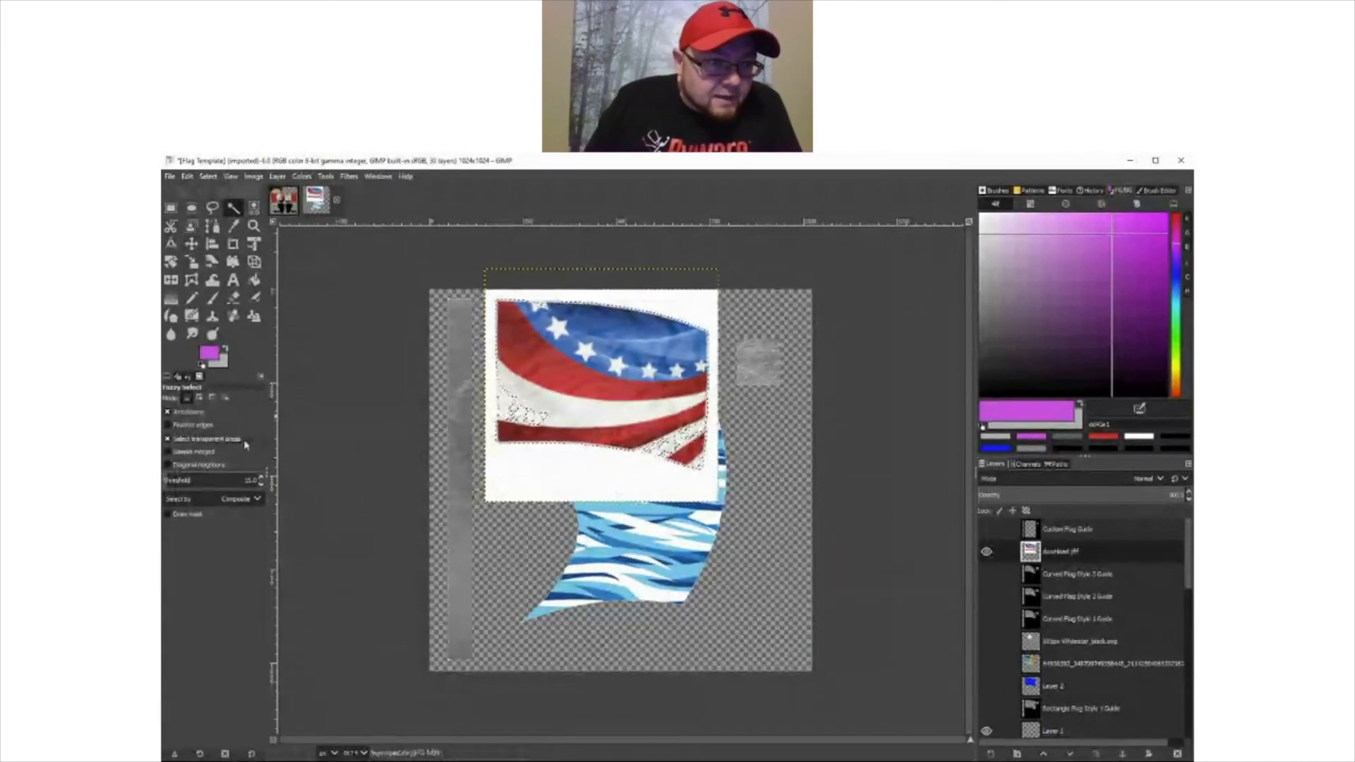
- Lower the Fuzzy Select threshold so it picks up less of the flag's white stripes
click(261, 484)
click(261, 485)
click(261, 484)
click(261, 485)
click(261, 485)
click(261, 484)
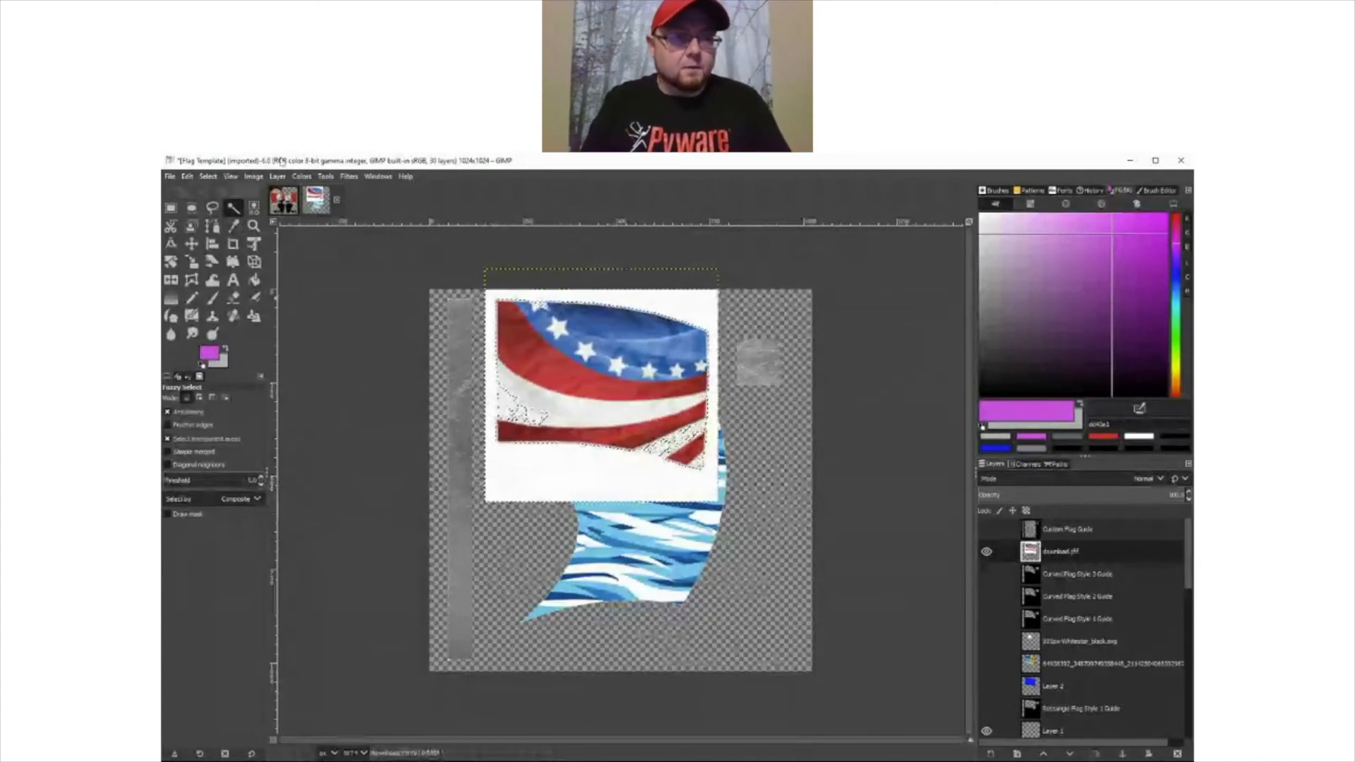
- Reselect the flag picture's white background with the lower threshold and delete it
click(233, 177)
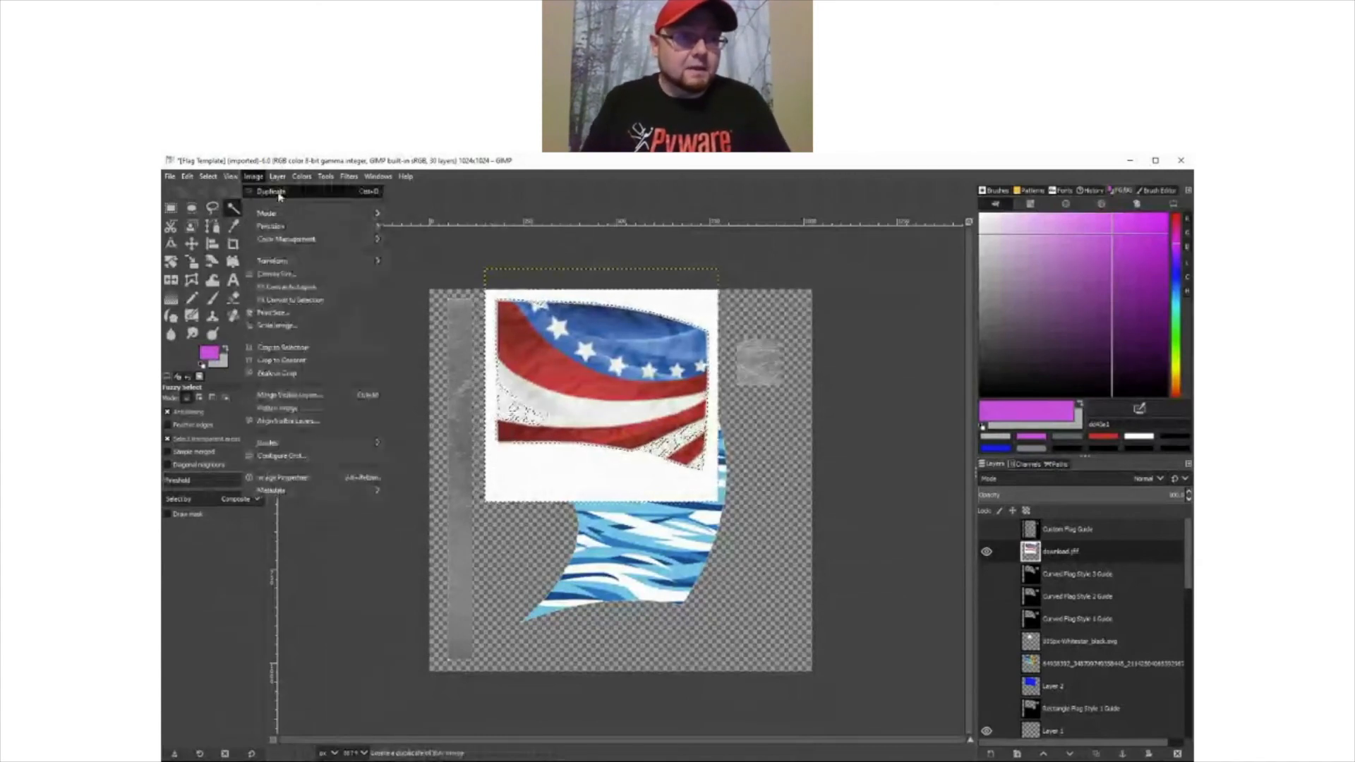
mouse_move(208, 178)
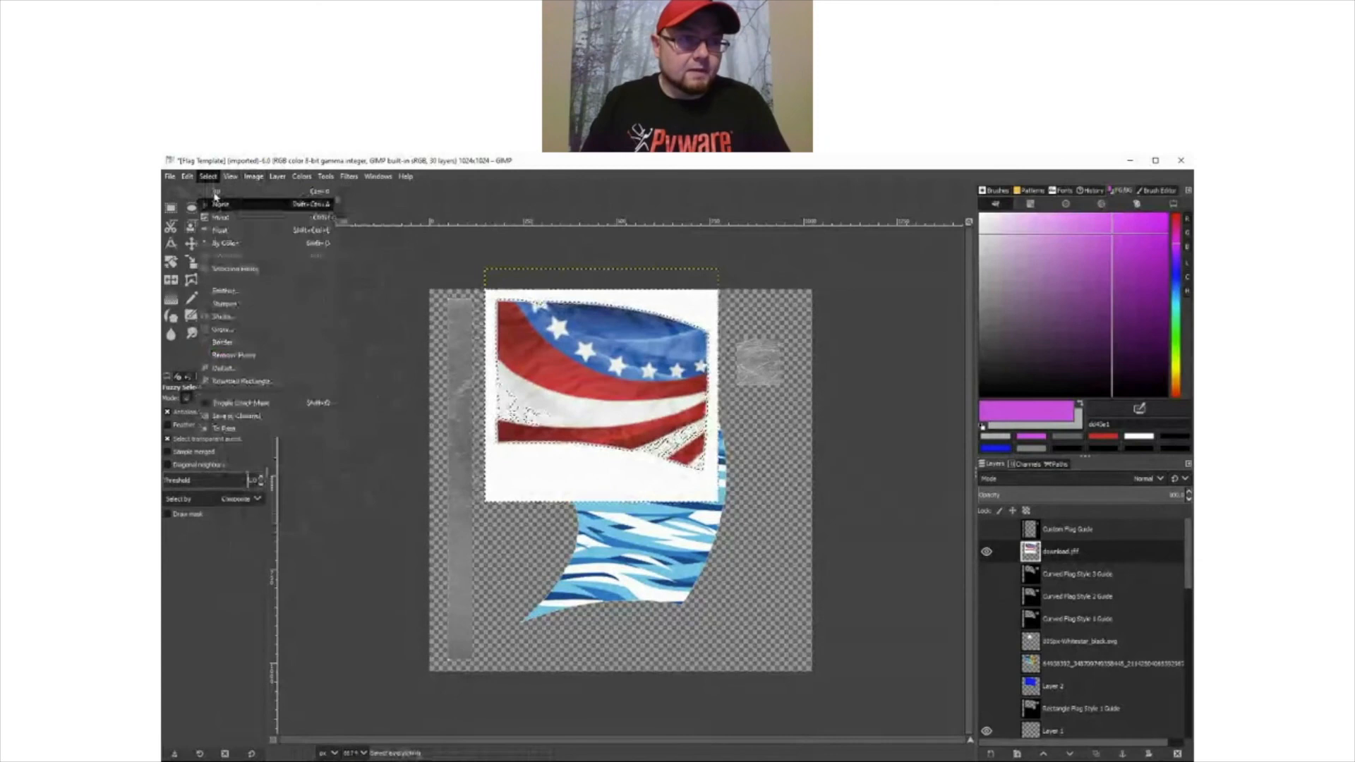
click(217, 203)
click(501, 298)
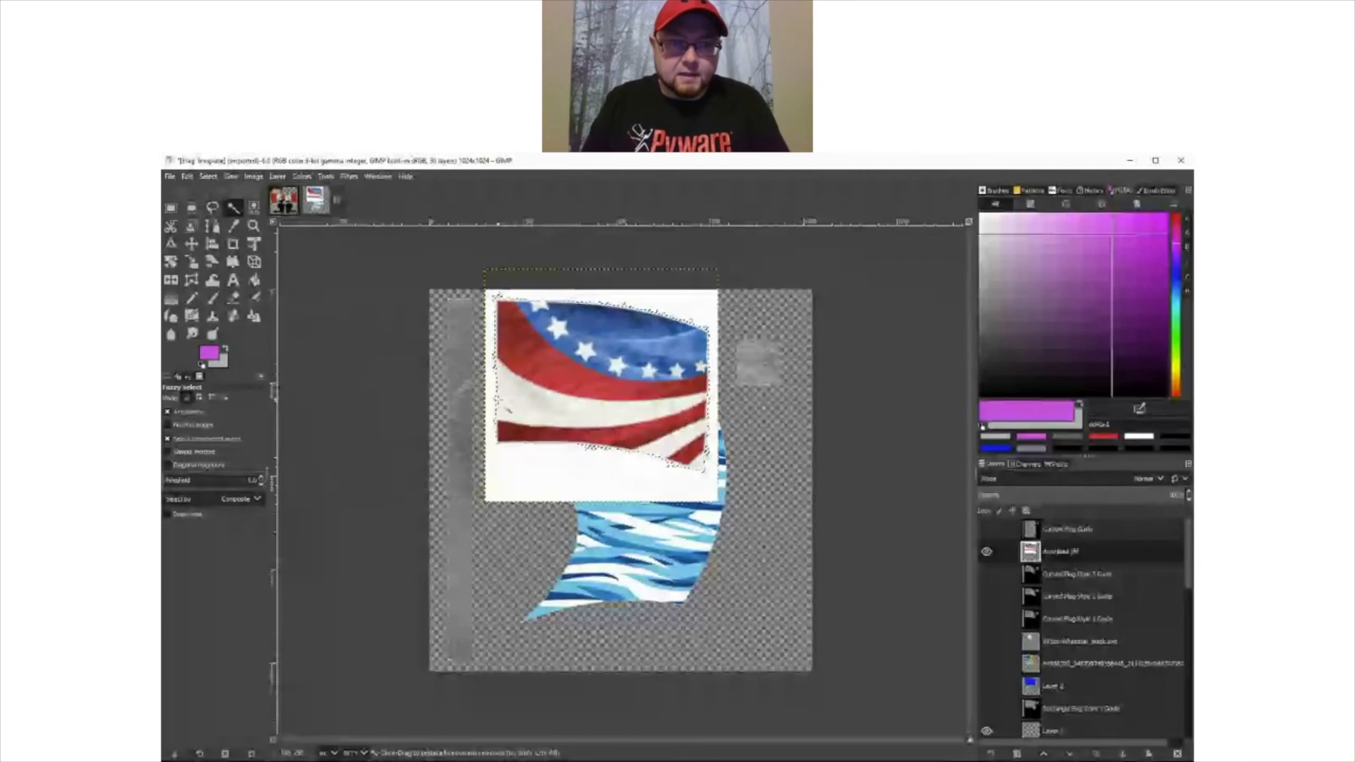
key(Delete)
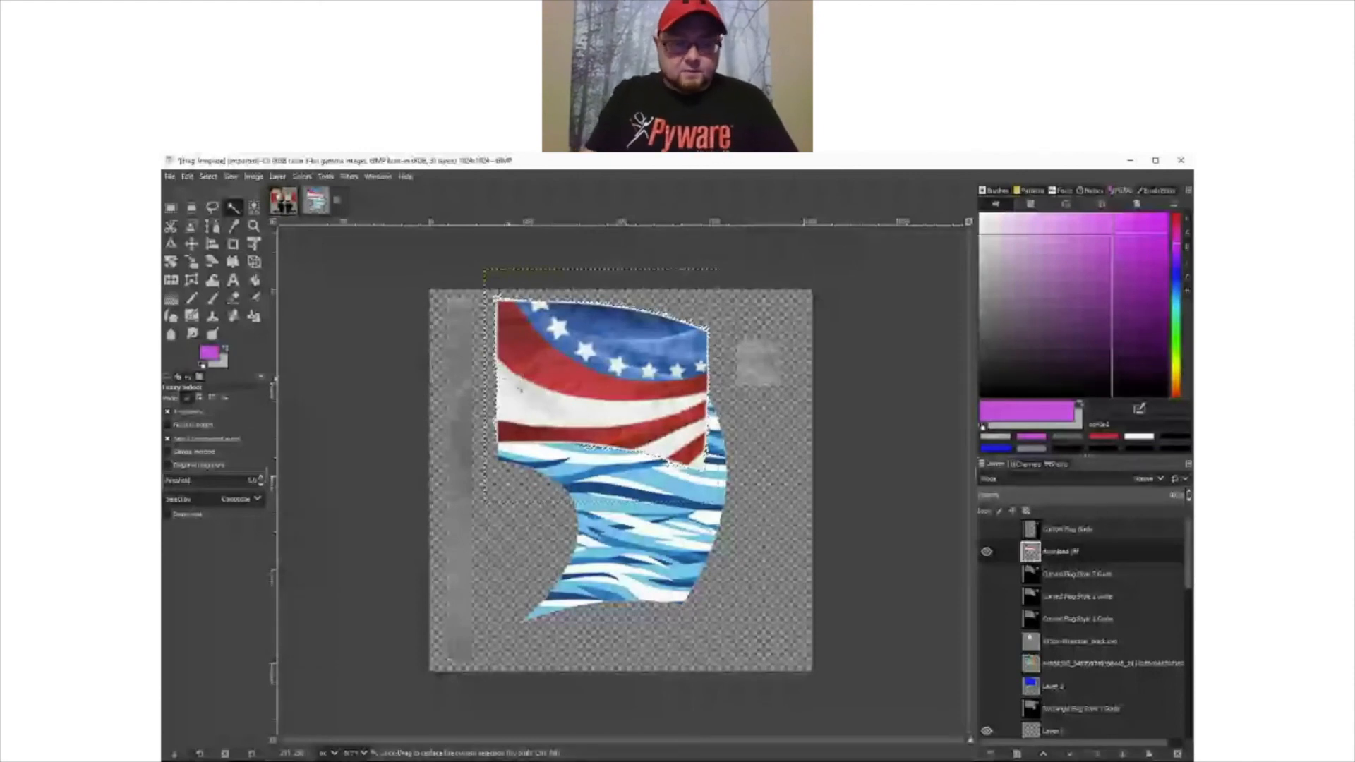
- Deselect the area left selected around the cut-out flag
scroll(502, 380, up, 3)
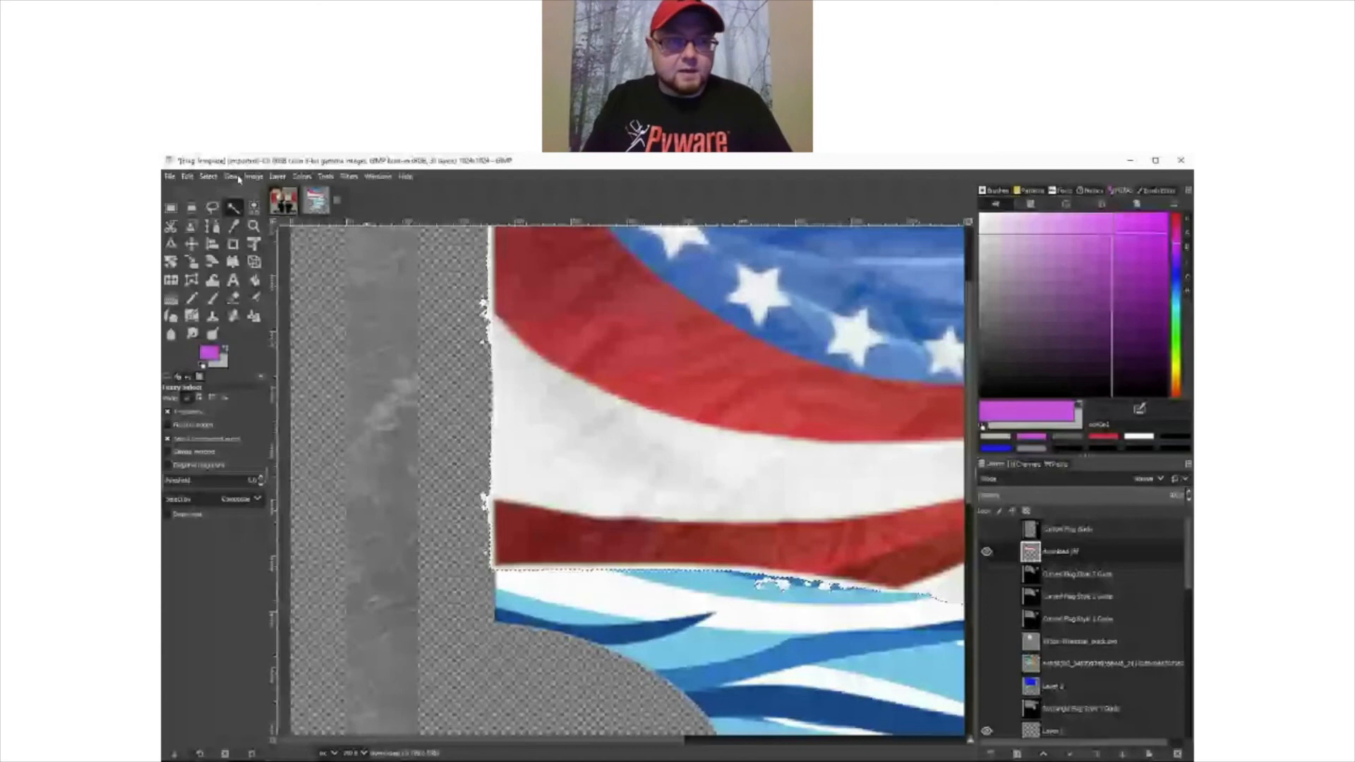
click(275, 177)
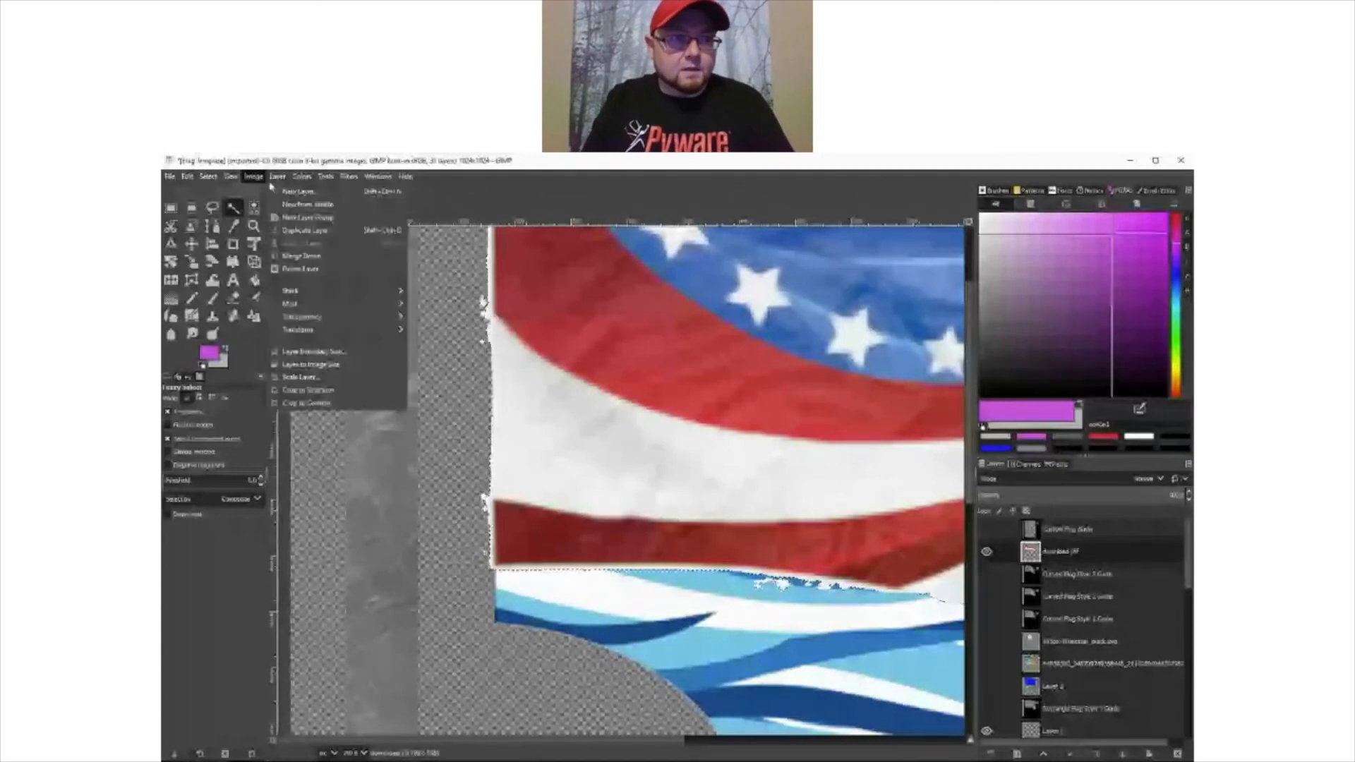
click(215, 204)
- Set the Eraser hardness to 100 and erase the stray white specks beside the flag's left and lower edges
click(233, 298)
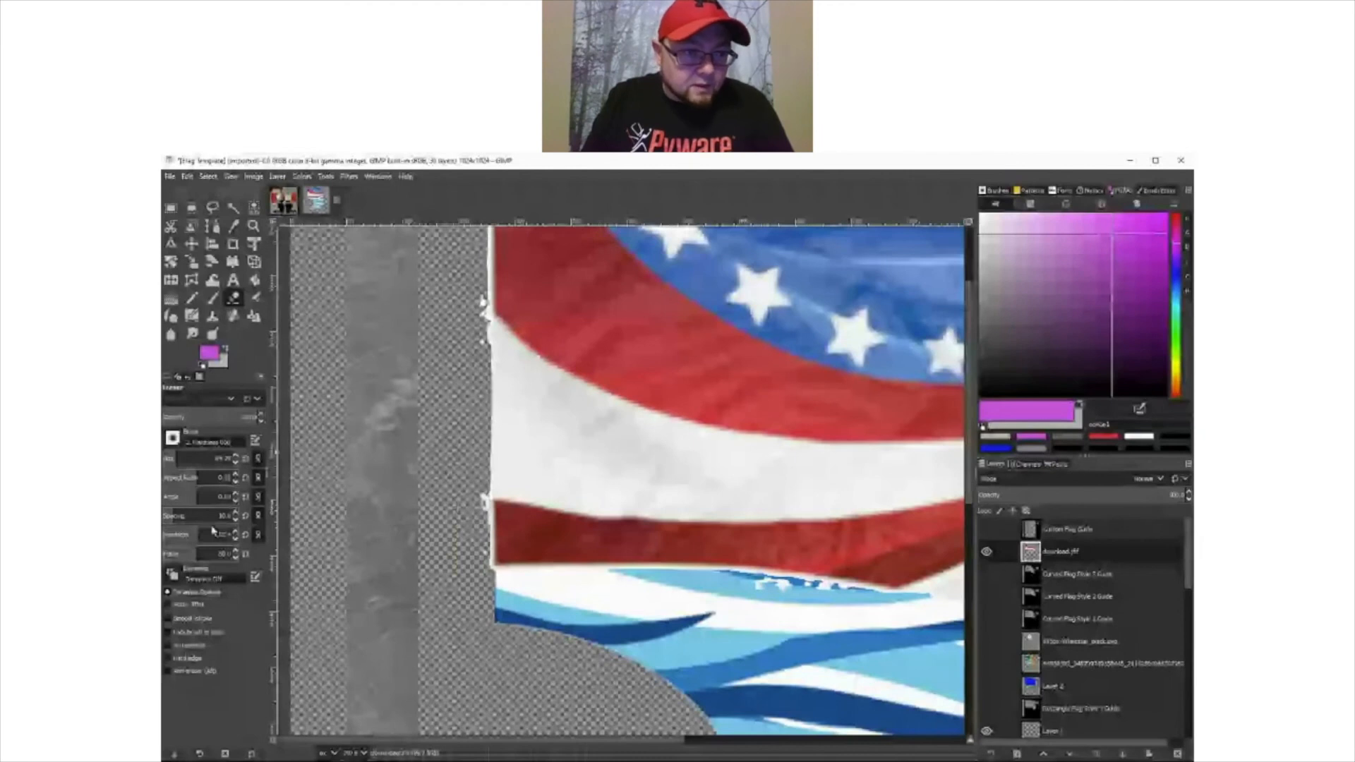
drag(198, 537, 260, 537)
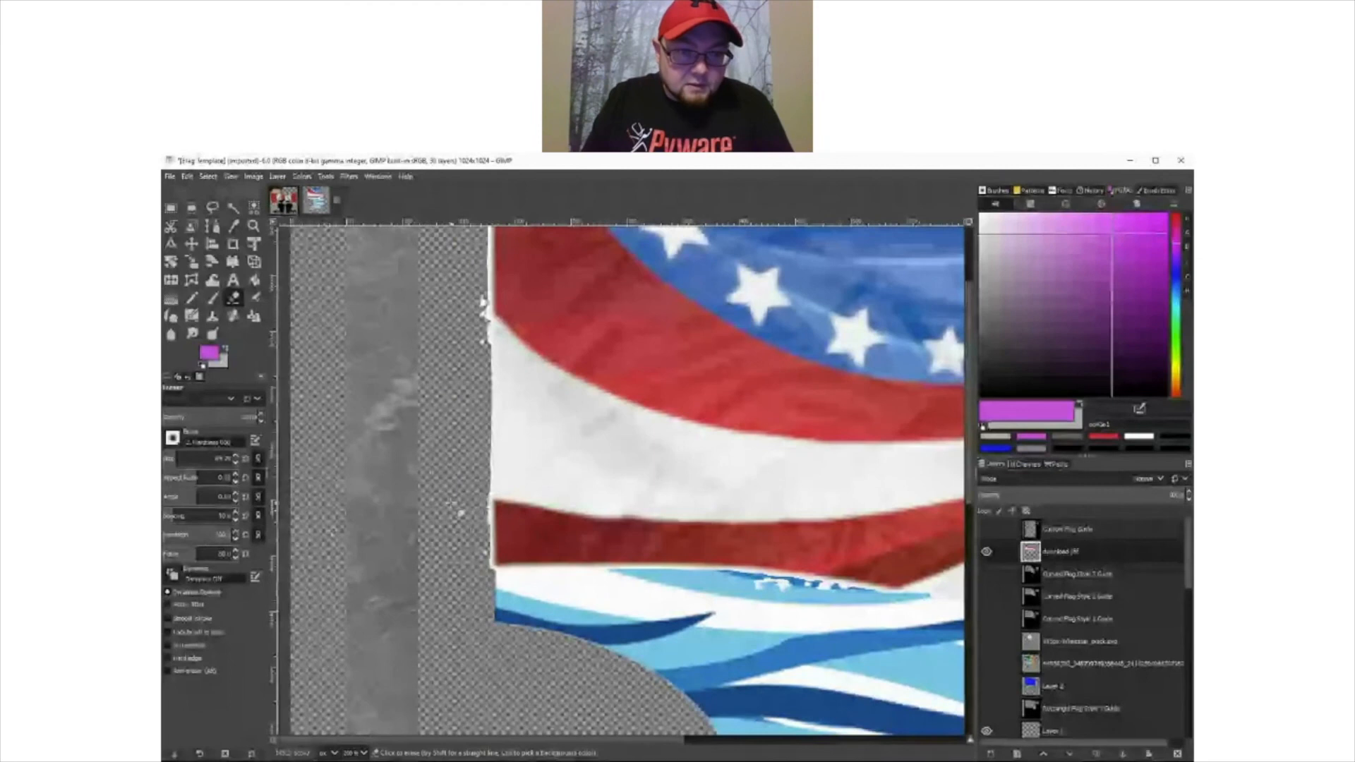
click(453, 314)
click(767, 611)
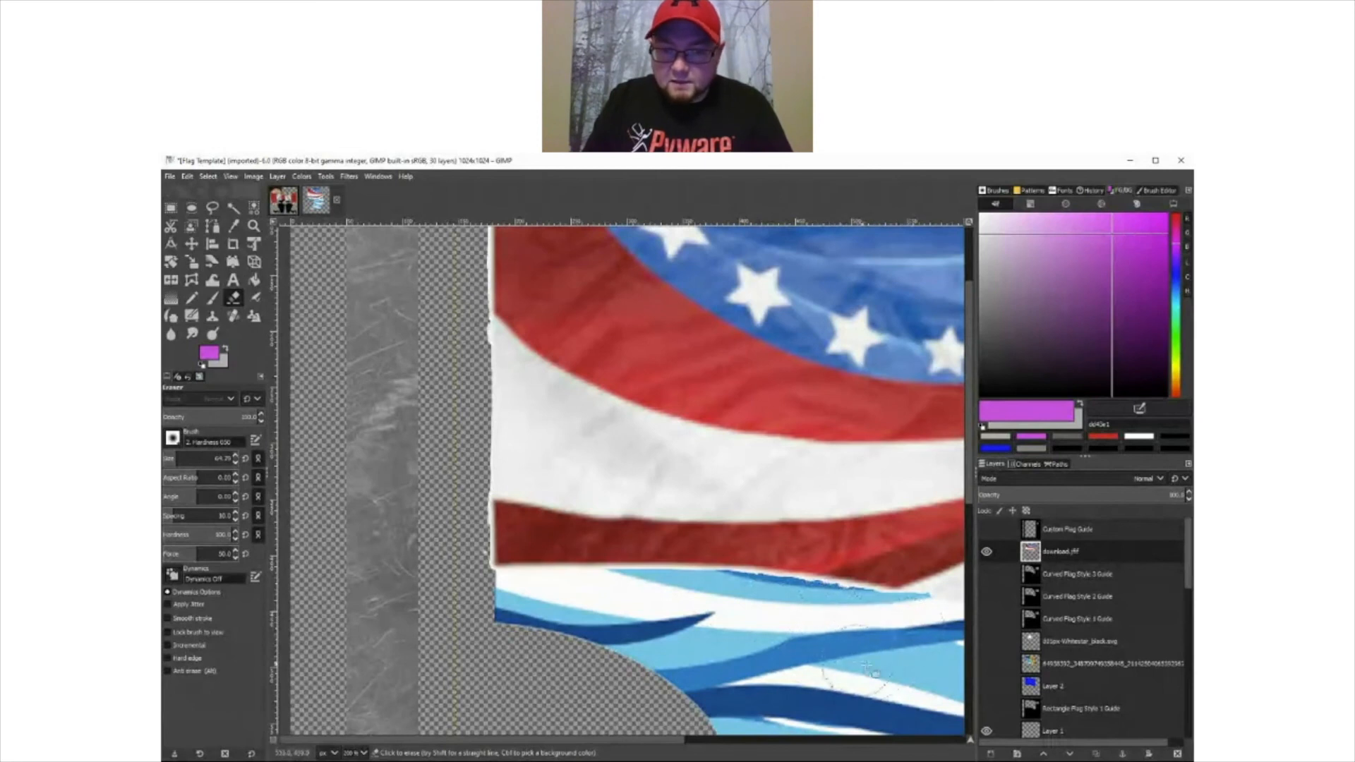
- Hide the blue wave pattern layer and the visible layer directly below it
scroll(1026, 647, down, 2)
scroll(989, 707, down, 3)
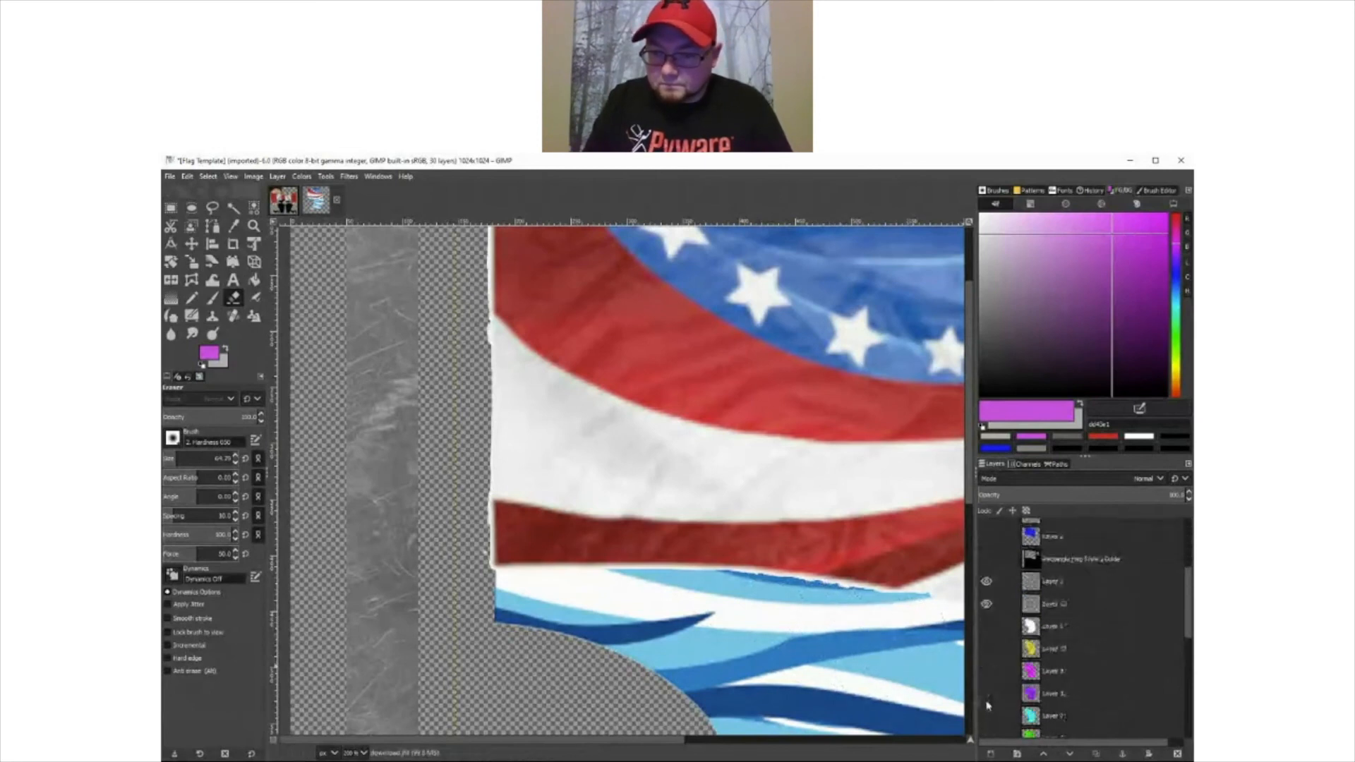
scroll(993, 638, down, 3)
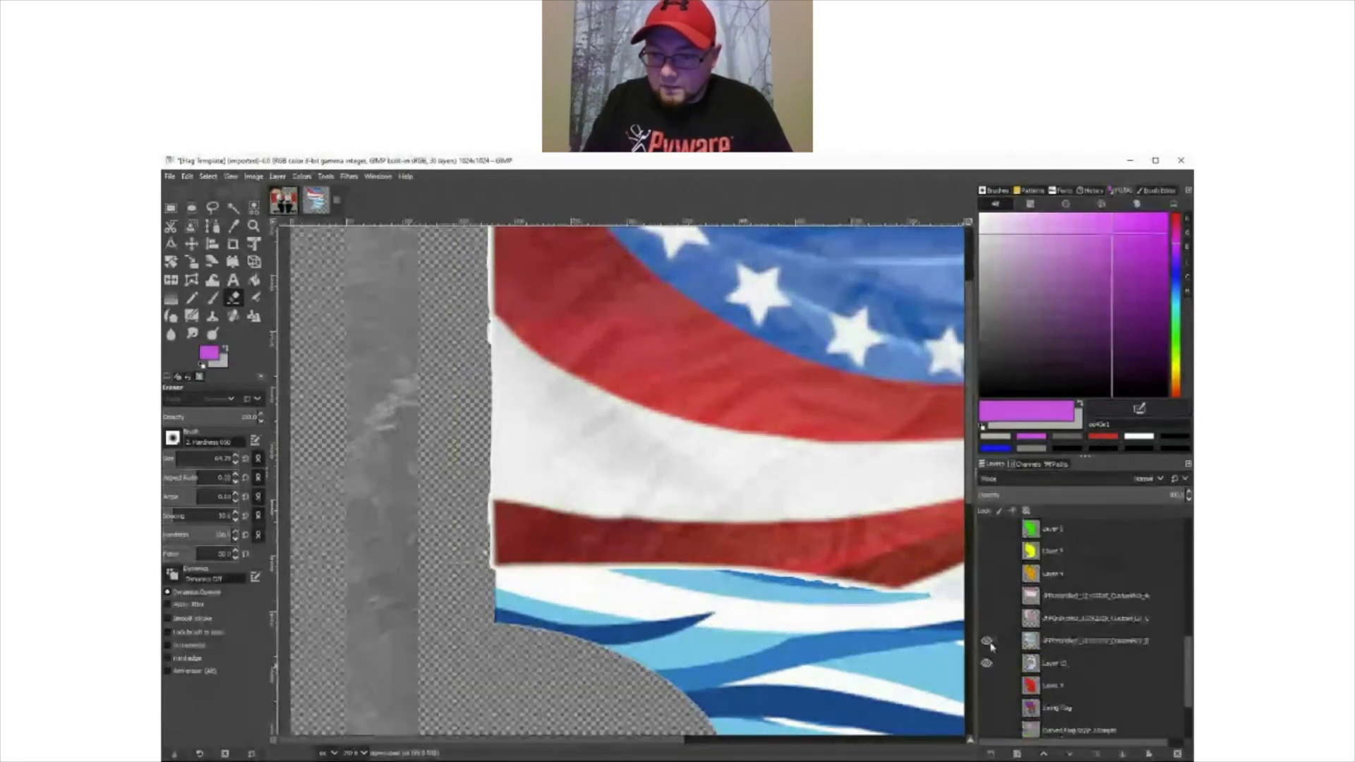
click(988, 642)
click(987, 665)
scroll(994, 676, down, 3)
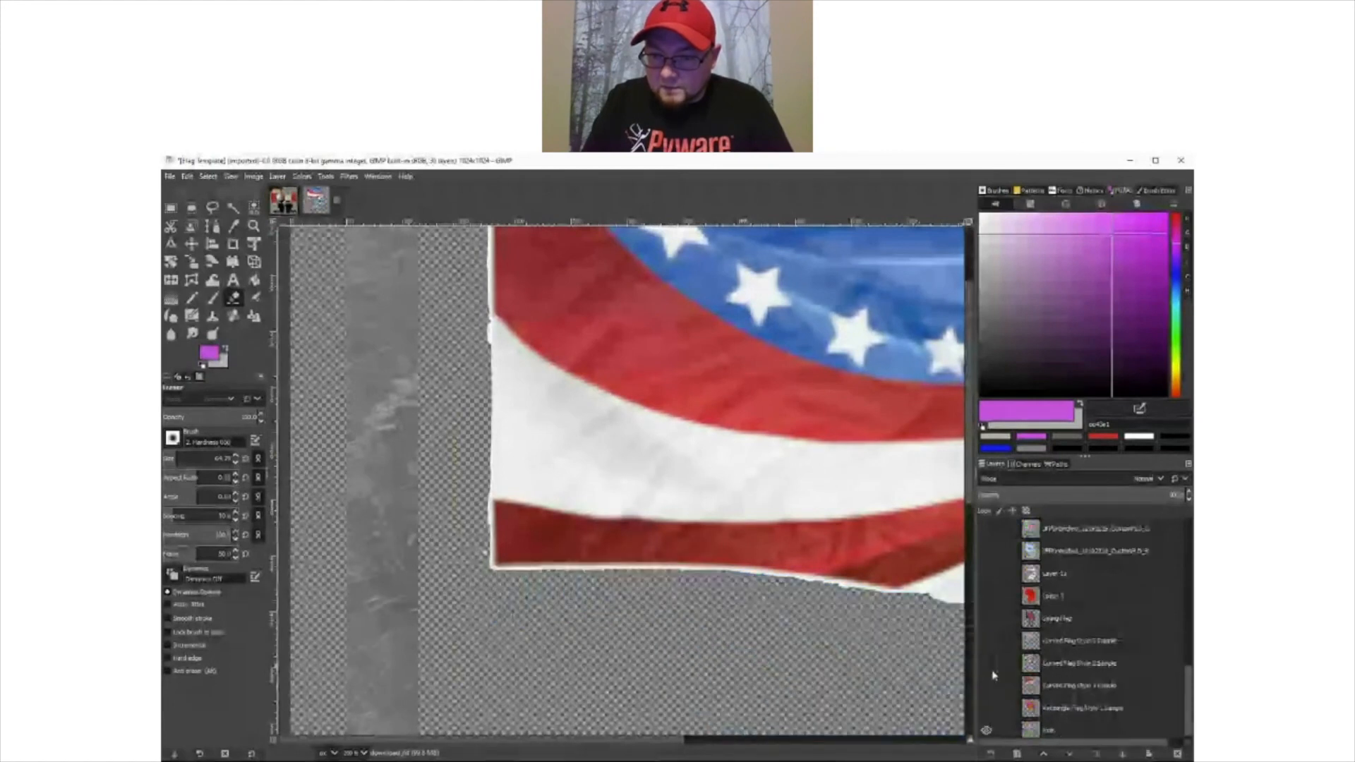
scroll(993, 676, down, 1)
- Erase the white specks above the flag's upper-left corner and the white fringe straight down its left edge
click(468, 235)
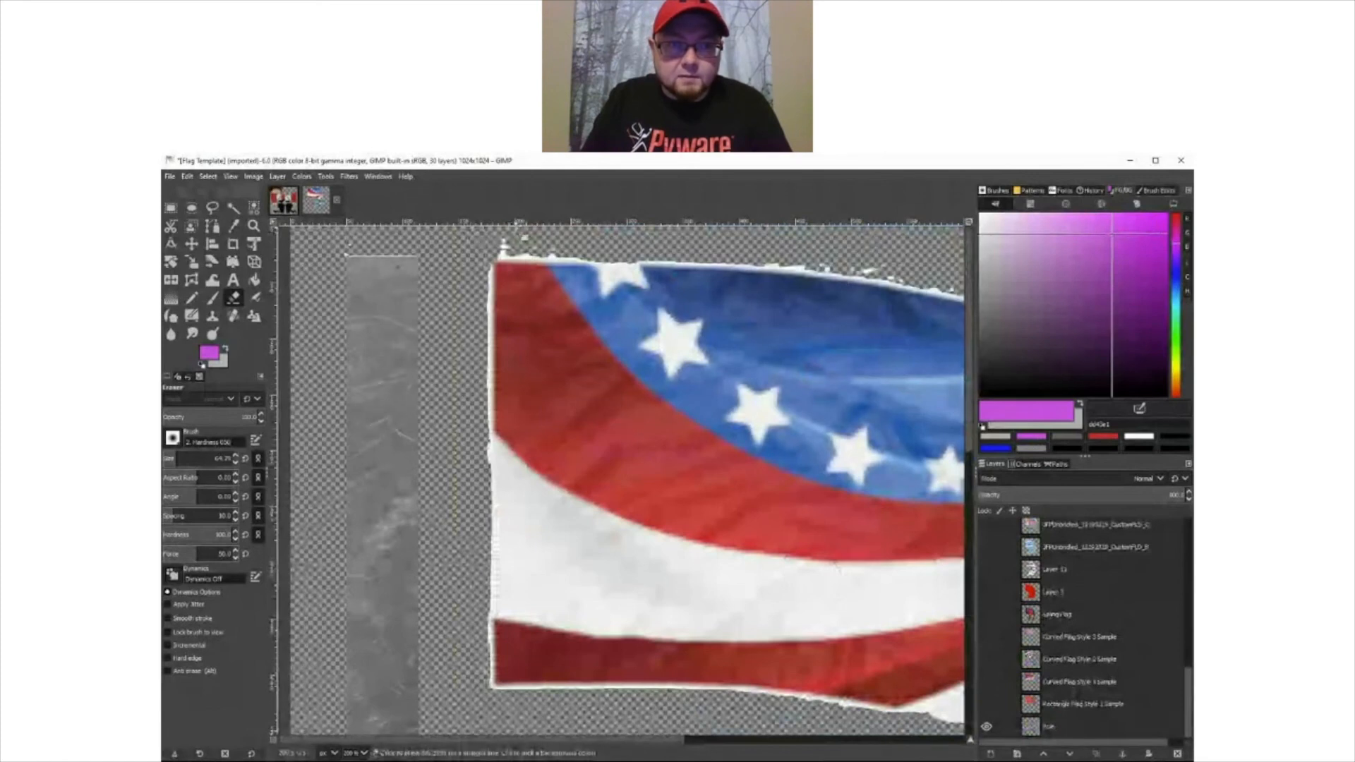
click(502, 247)
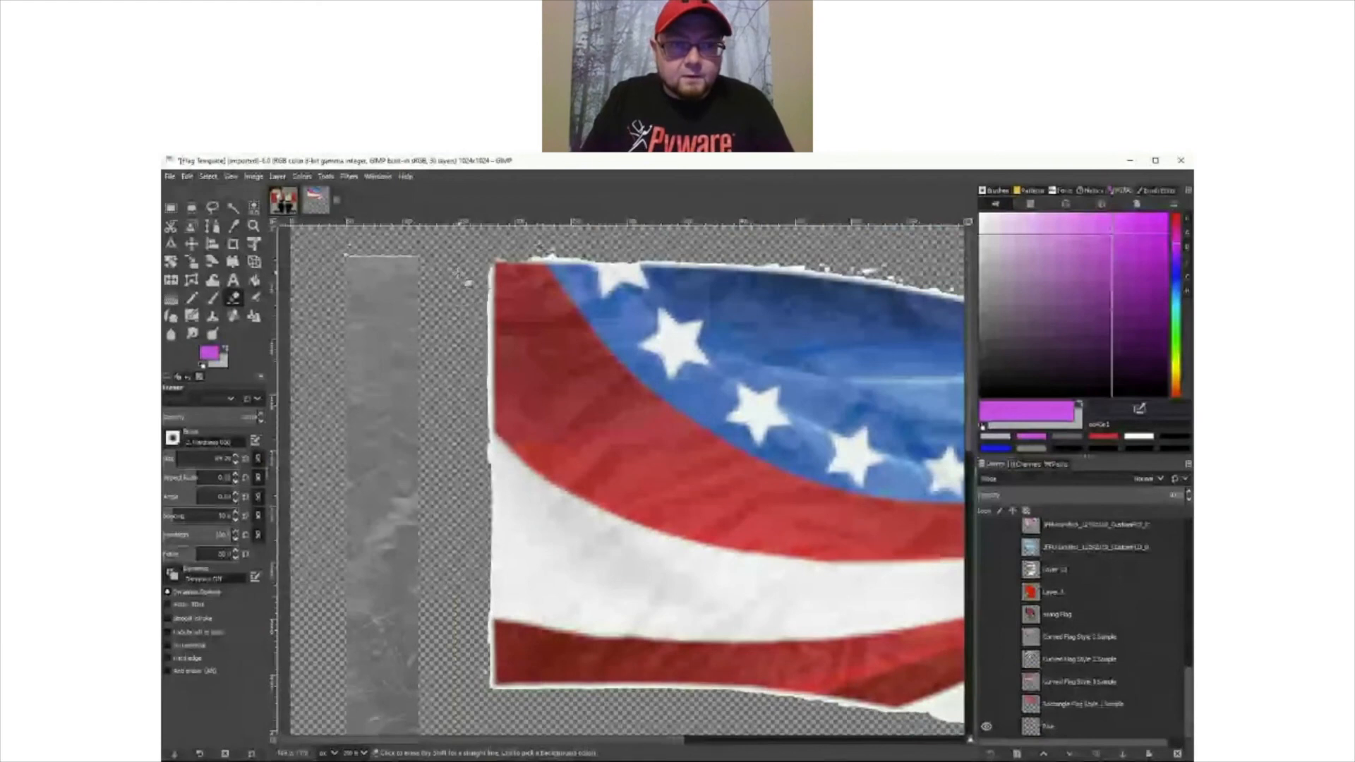
shift+click(492, 687)
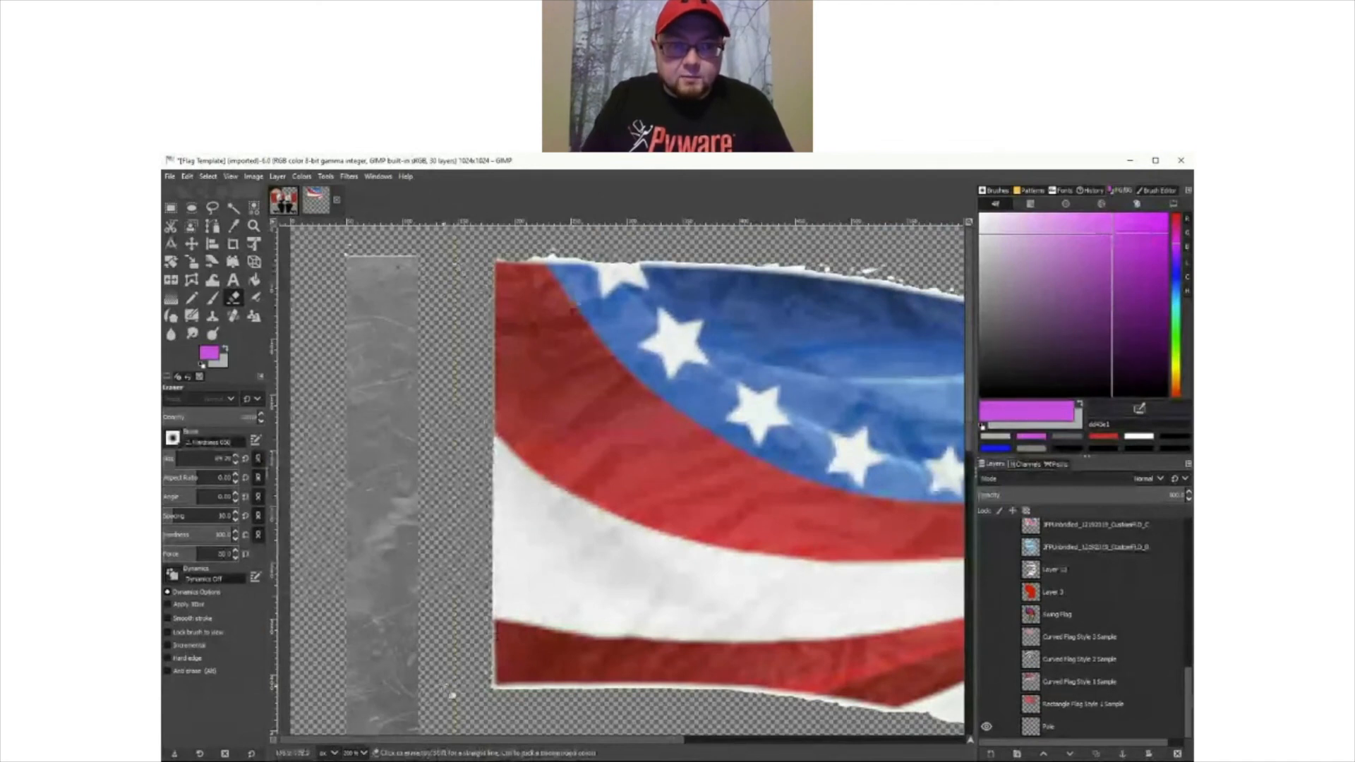
- Erase the stray white specks and fringe along the flag's lower and right edges
scroll(802, 658, down, 5)
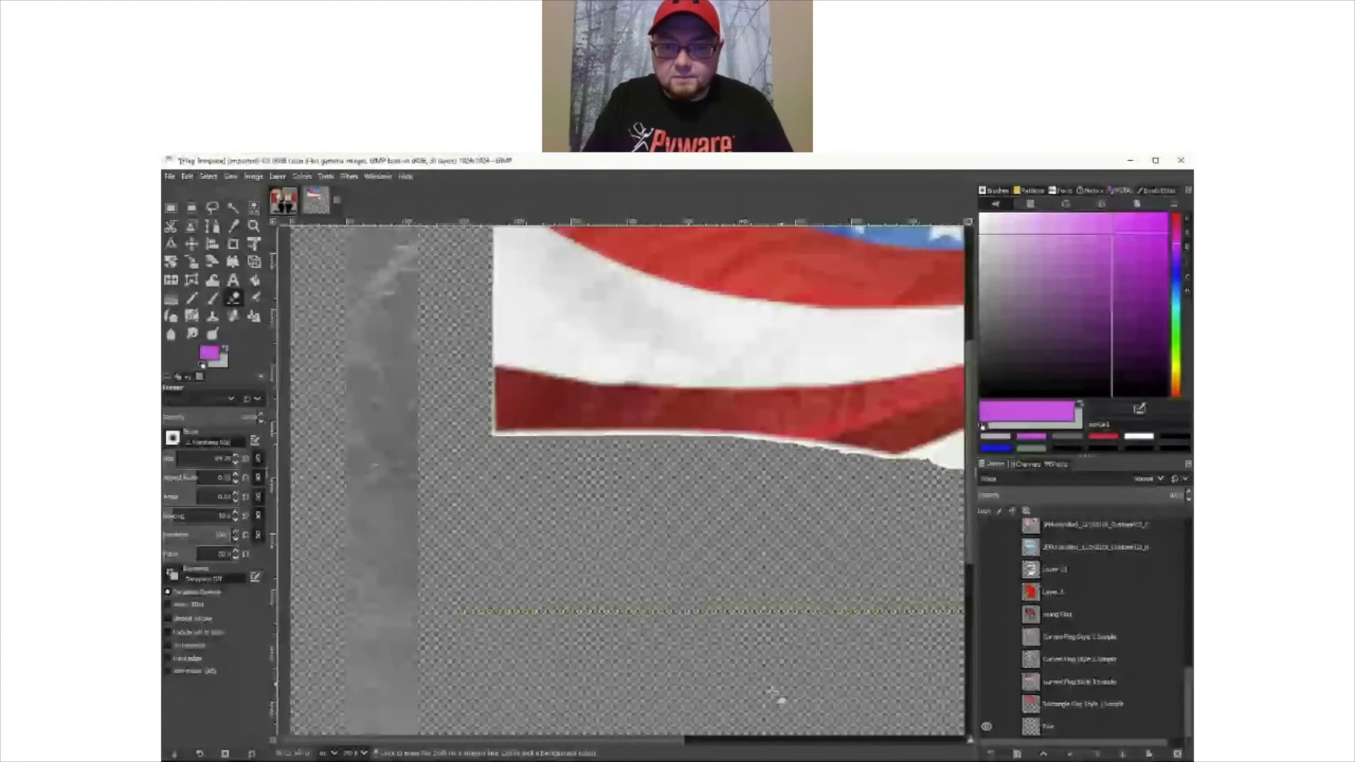
drag(660, 742, 664, 744)
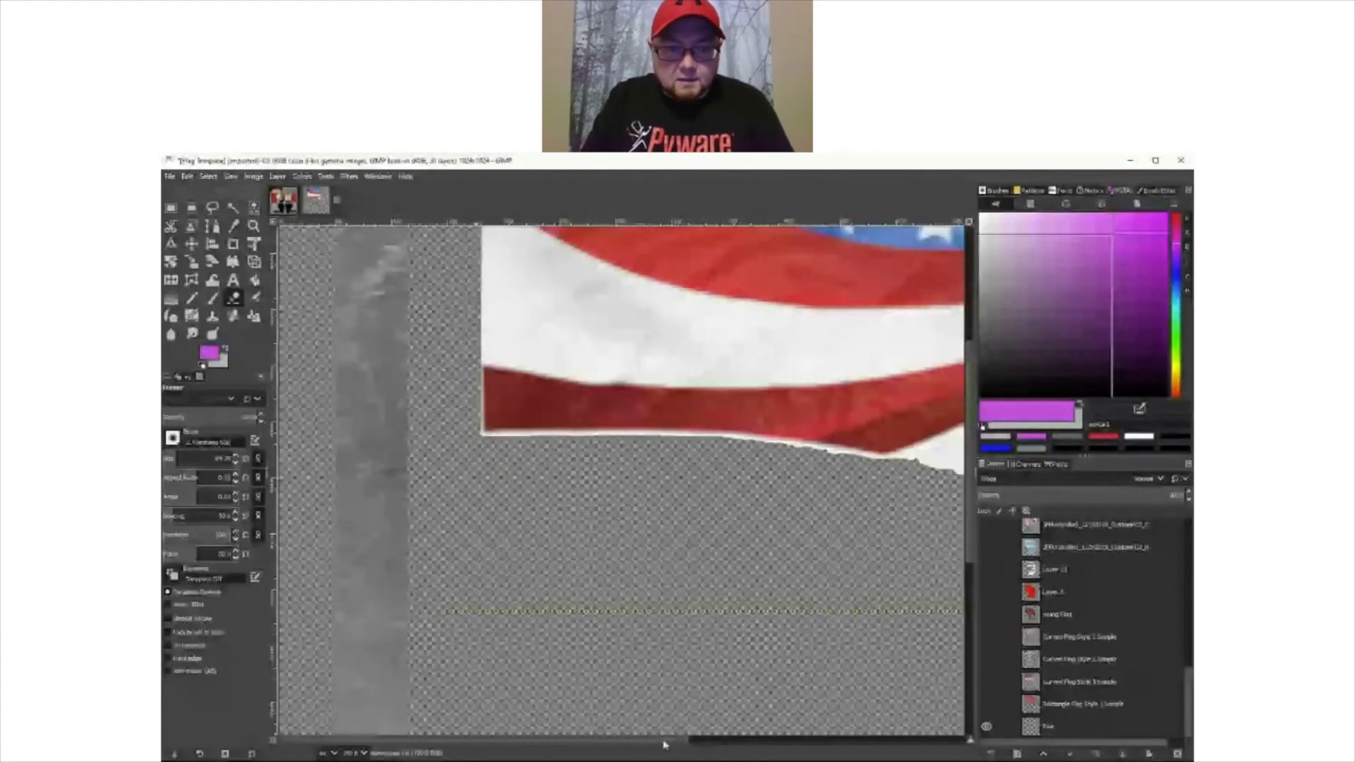
drag(664, 744, 825, 743)
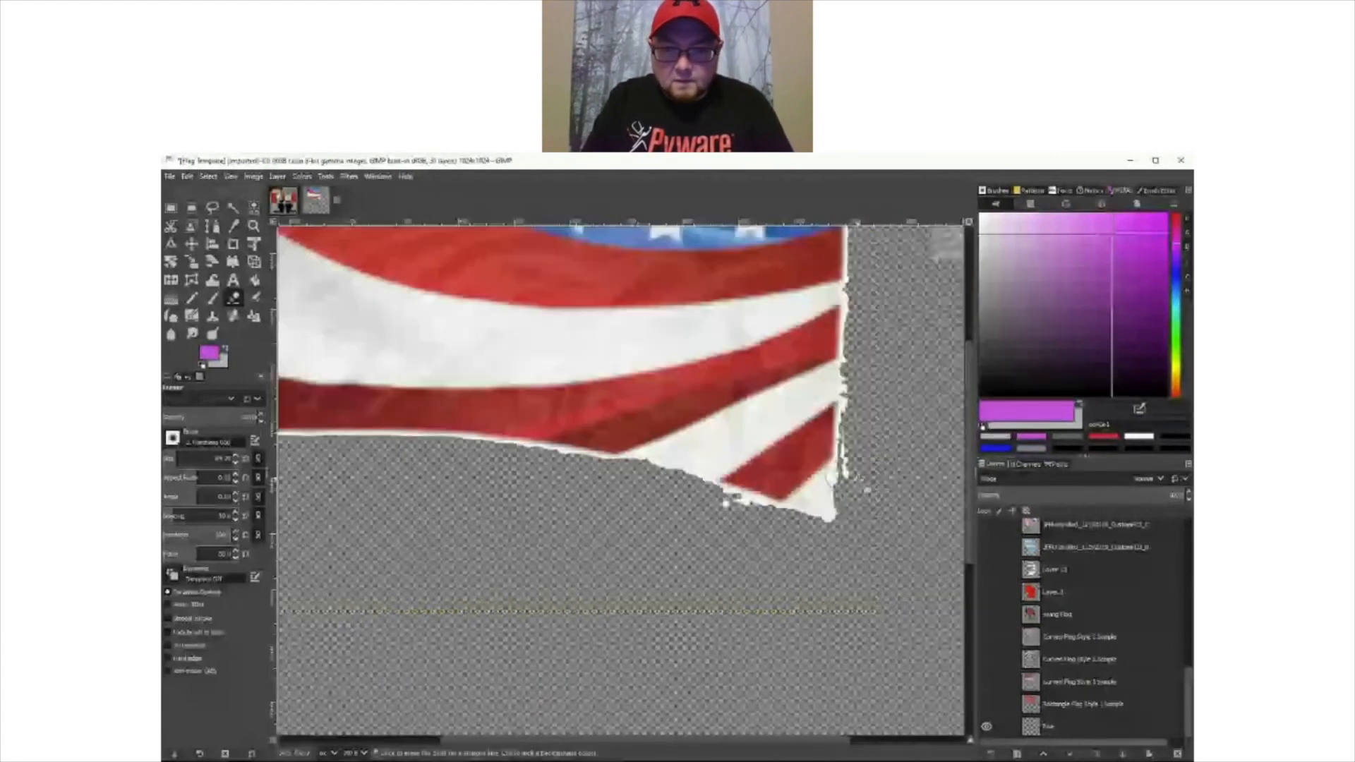
scroll(621, 479, up, 5)
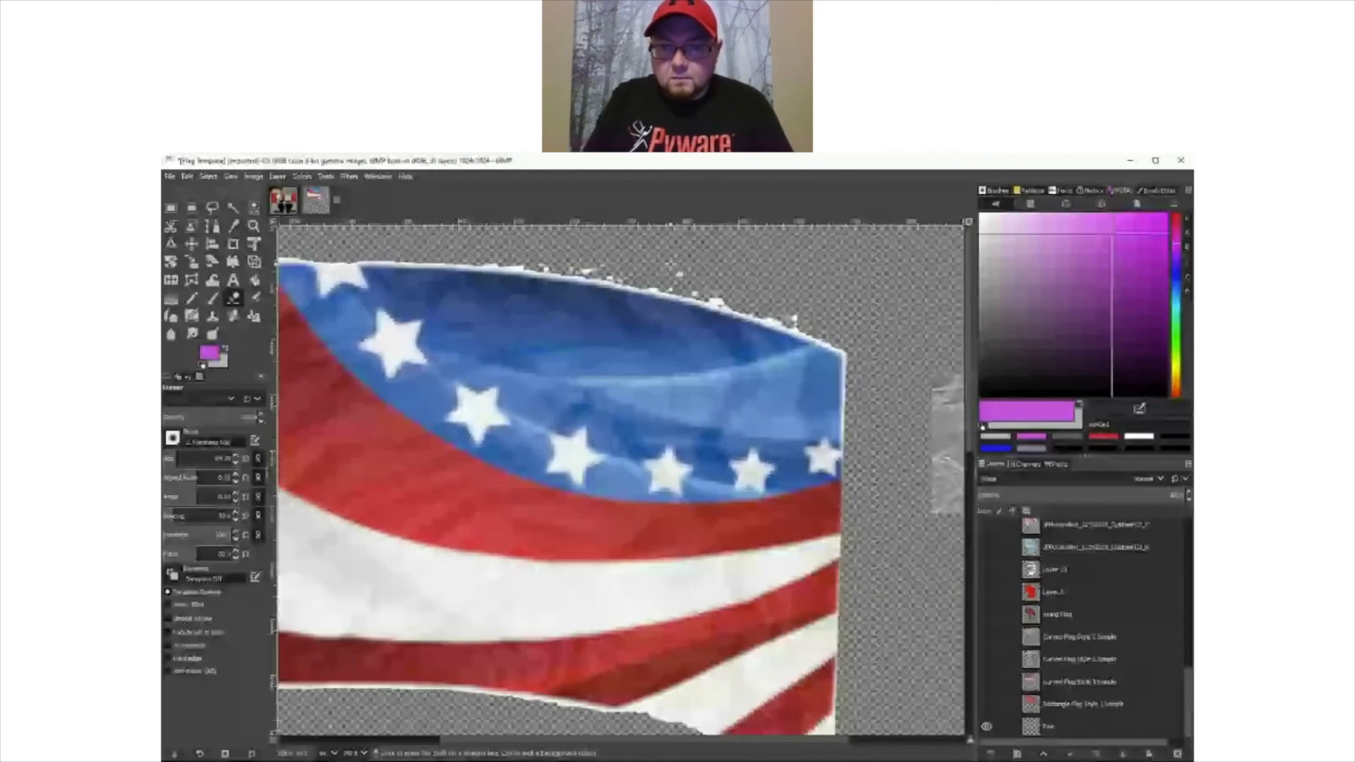
- Erase the stray white specks along the flag's upper edge in straight strokes and check the whole cut-out
click(815, 316)
shift+click(596, 259)
shift+click(387, 240)
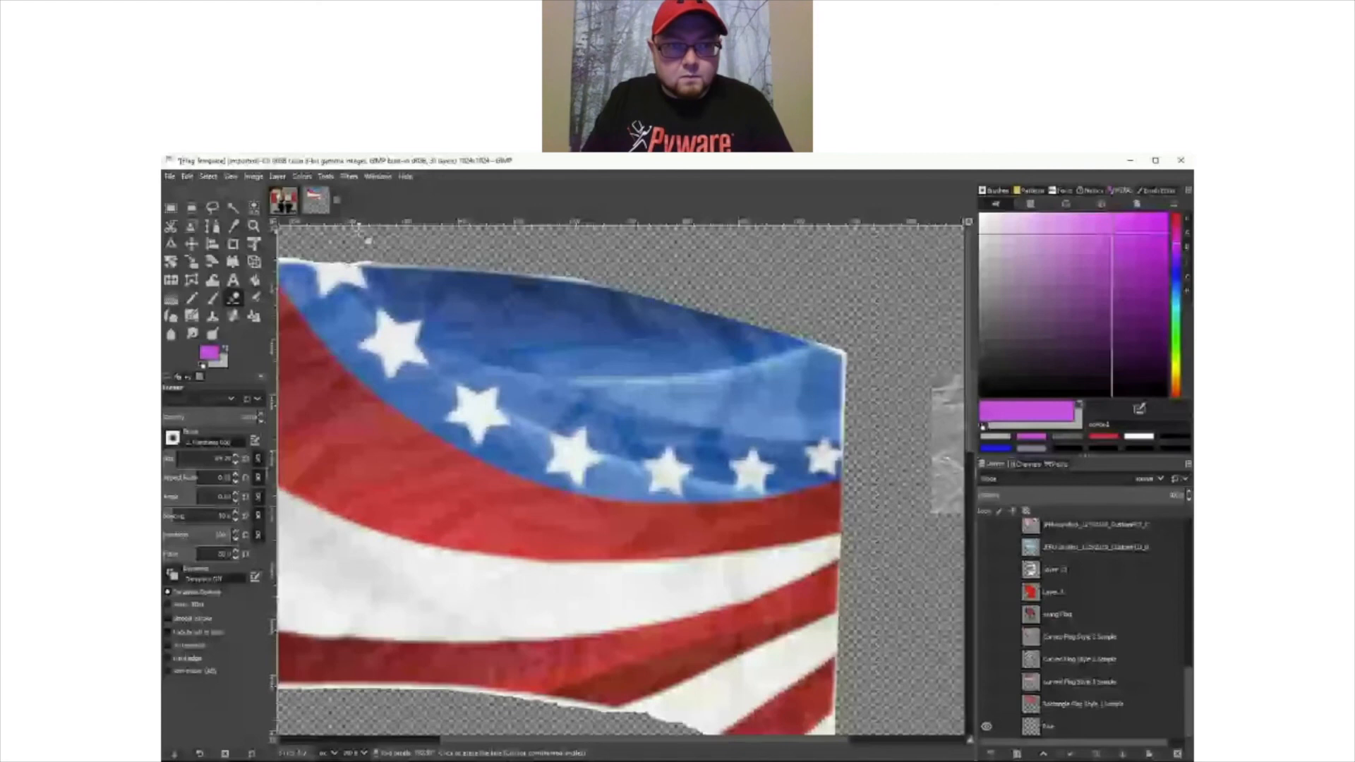
scroll(682, 391, down, 5)
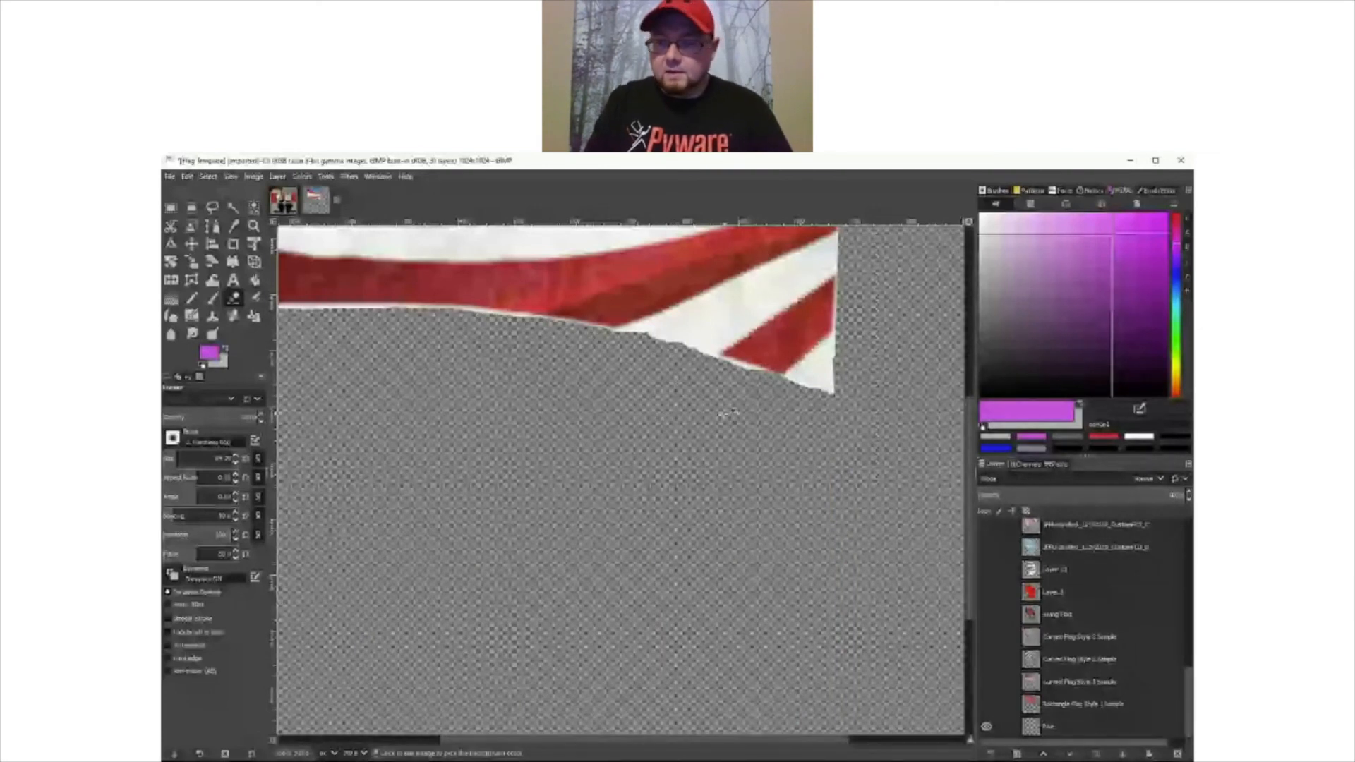
scroll(729, 413, down, 3)
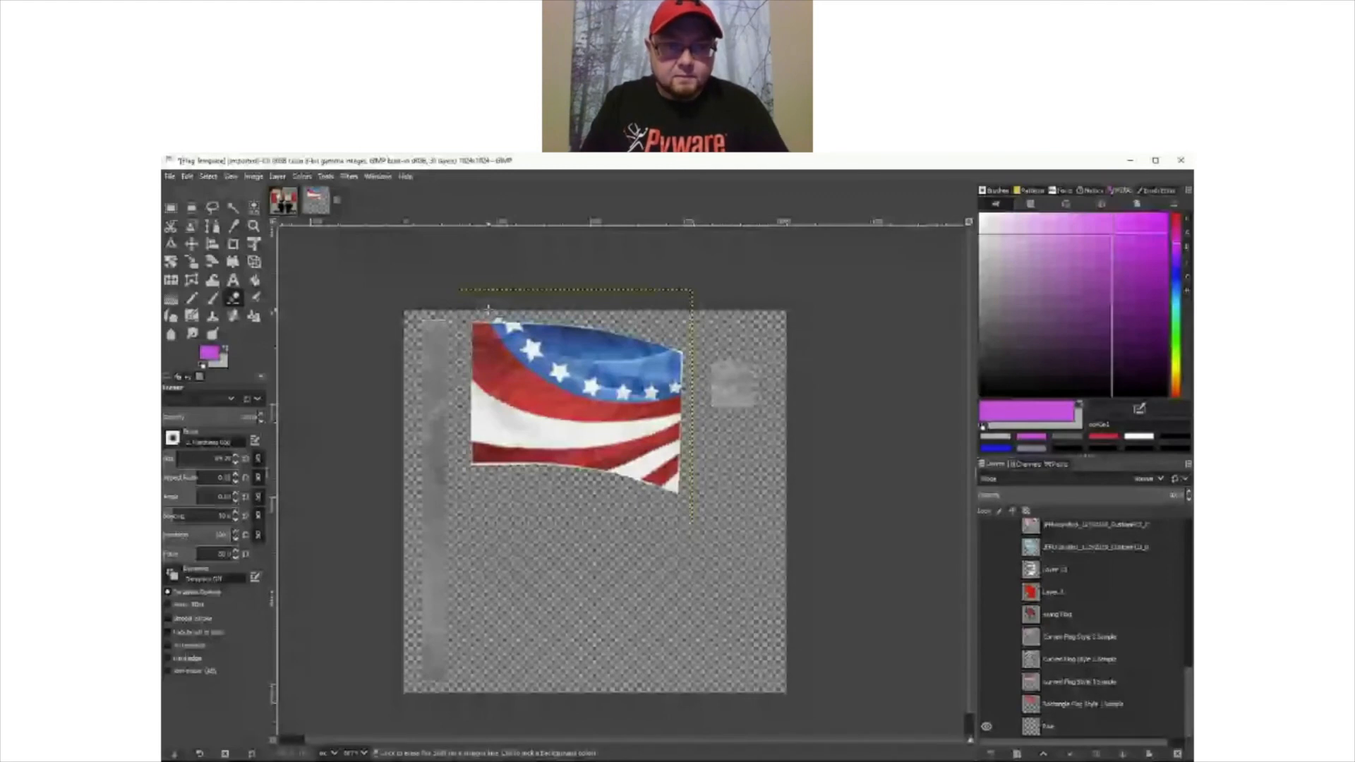
- Export the flag texture as "Pyware University Flag 1.png"
click(170, 177)
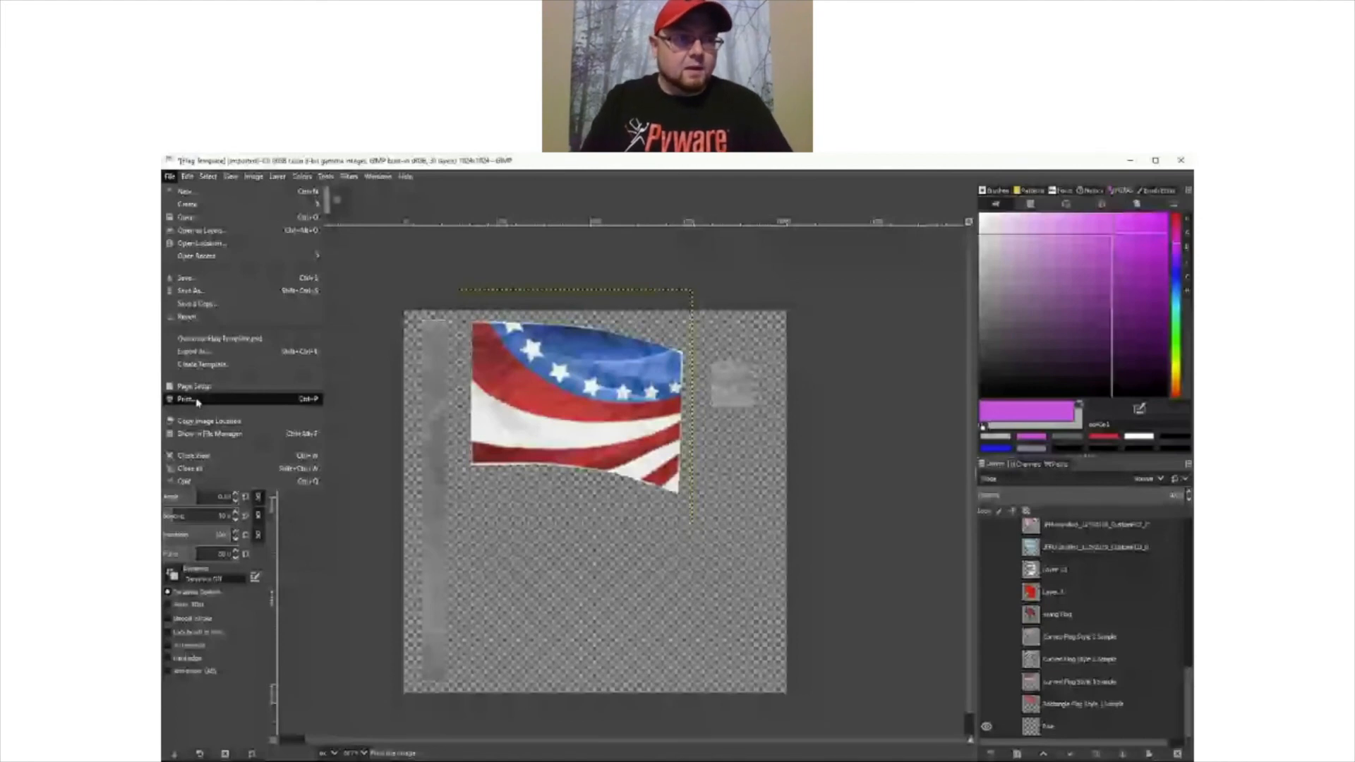
click(204, 356)
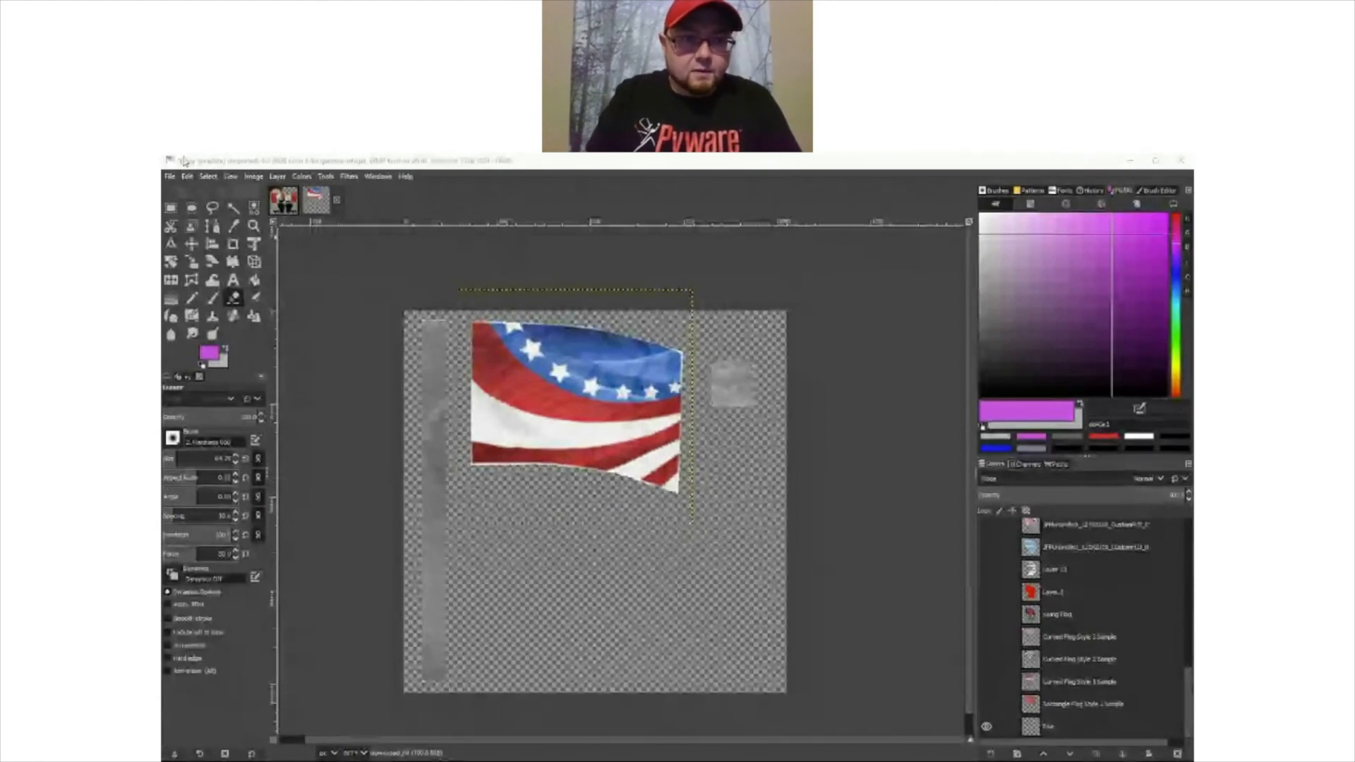
text(Py)
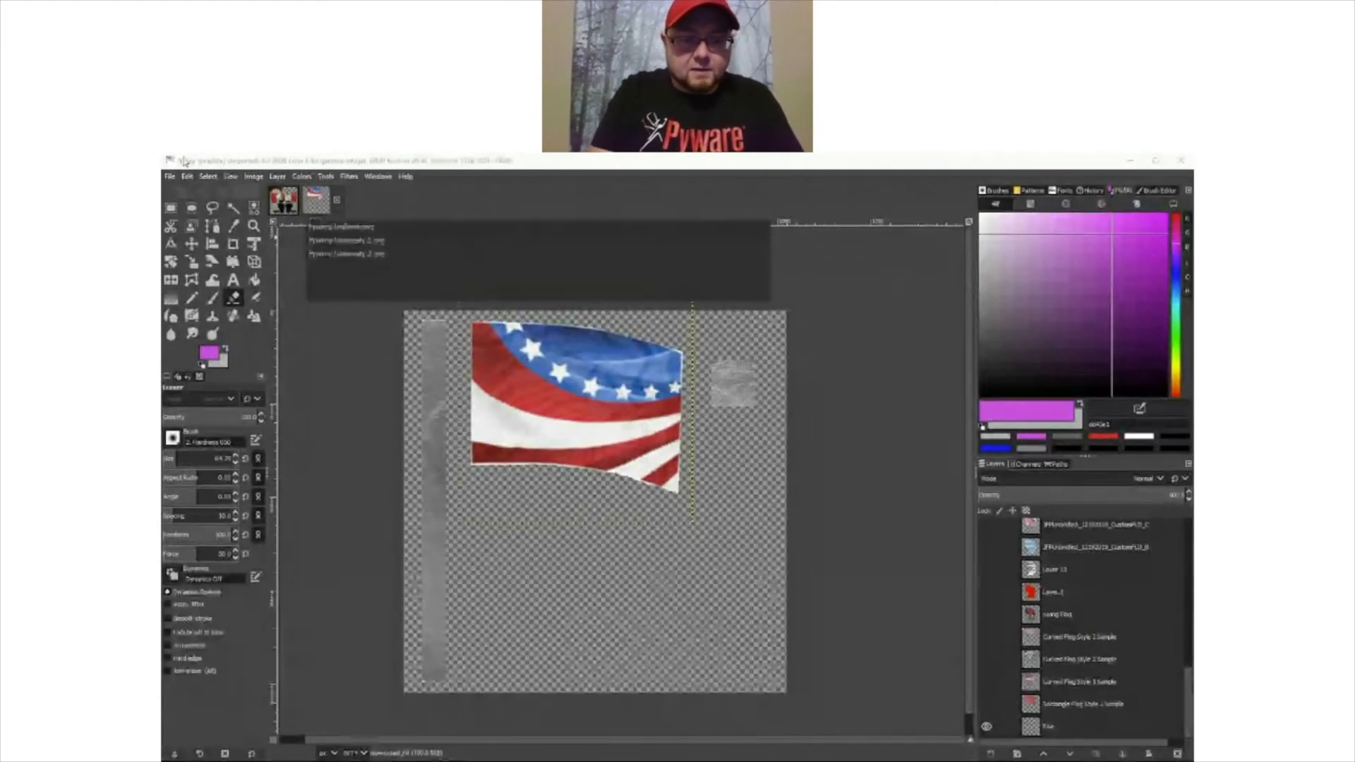
text(ware)
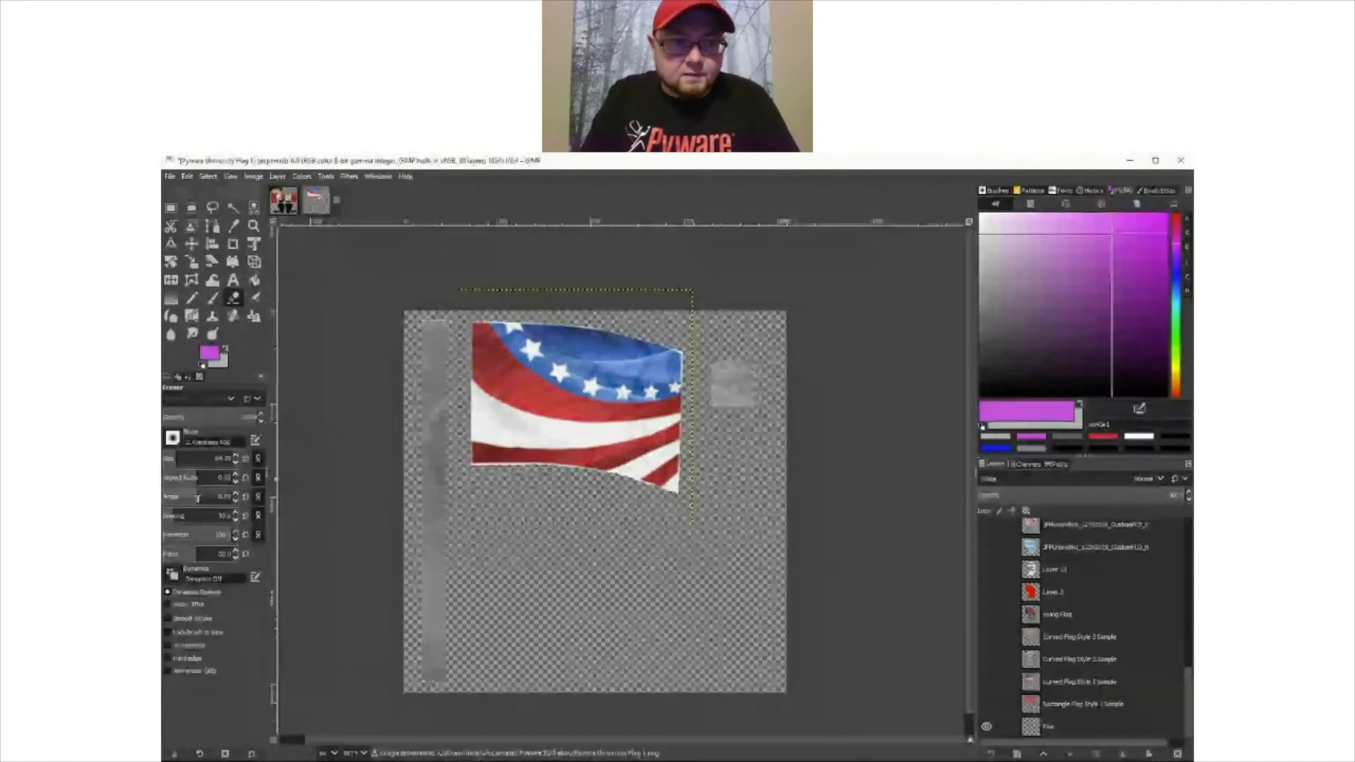
- Switch to Pyware 3D and assign "Pyware University Flag 1.png" as the Flag 1 fabric in the drill document options
key(alt+Tab)
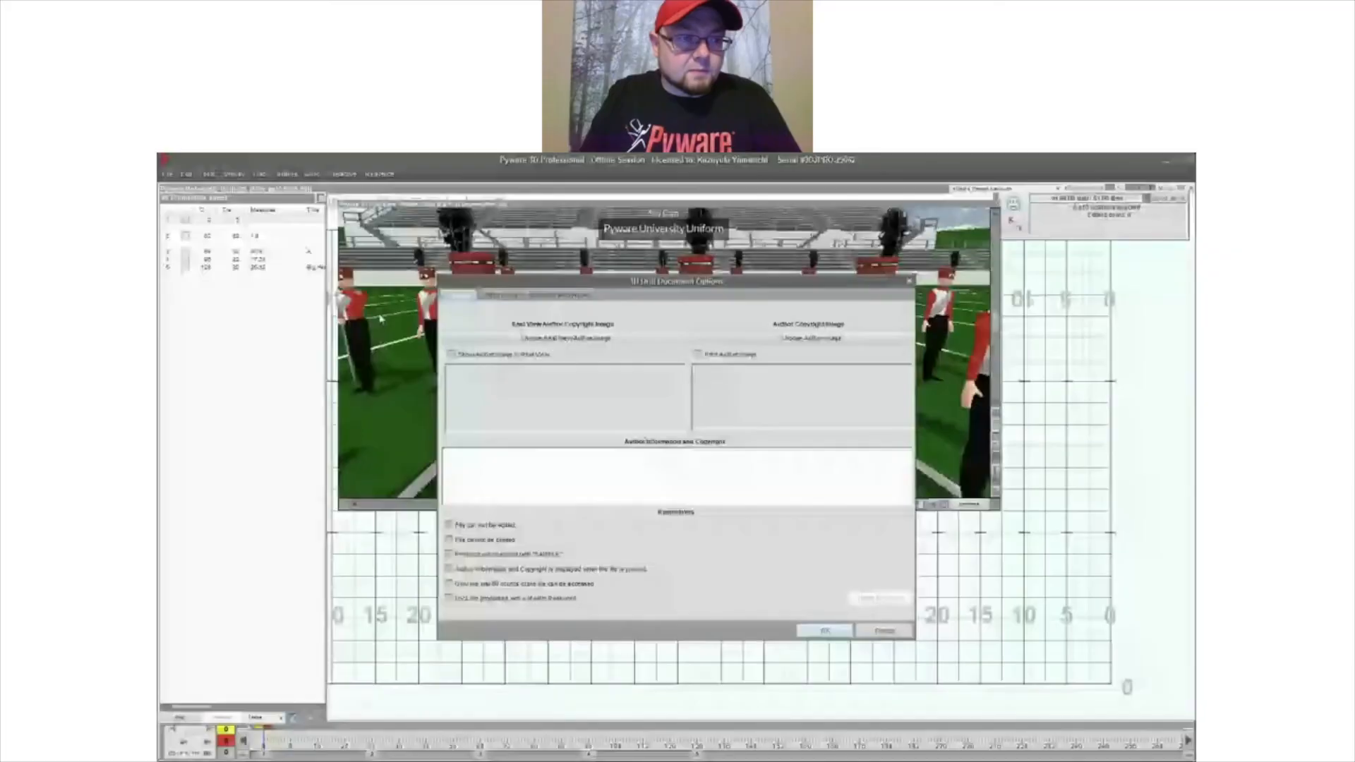
click(559, 295)
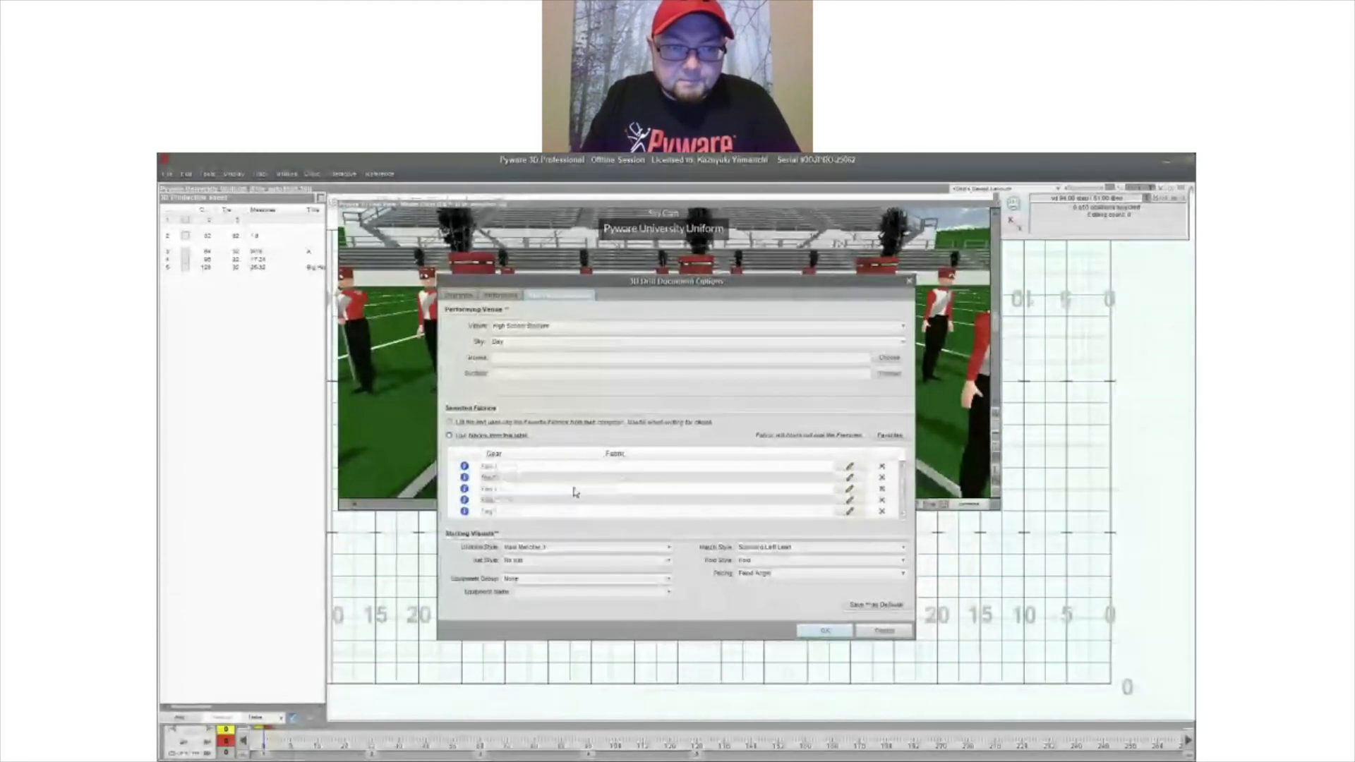
scroll(575, 493, down, 2)
click(532, 492)
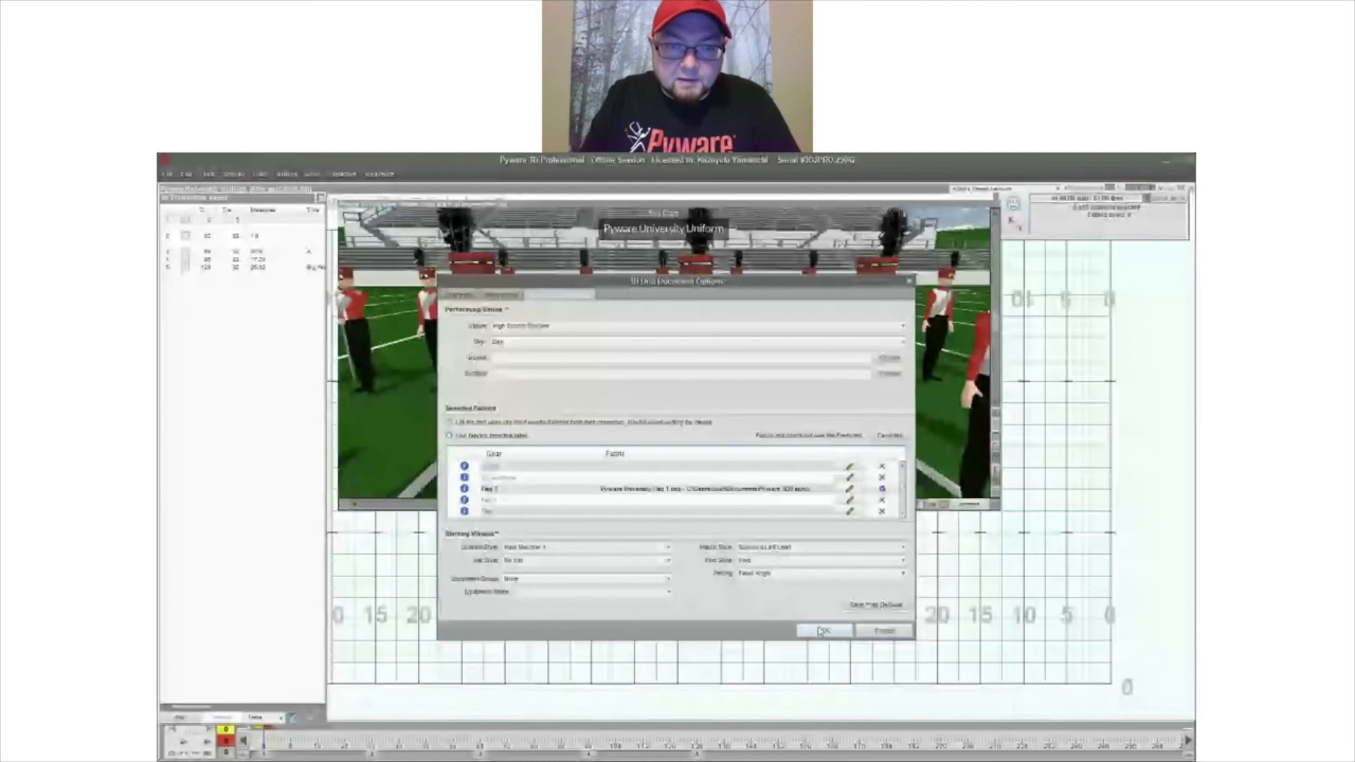
click(823, 630)
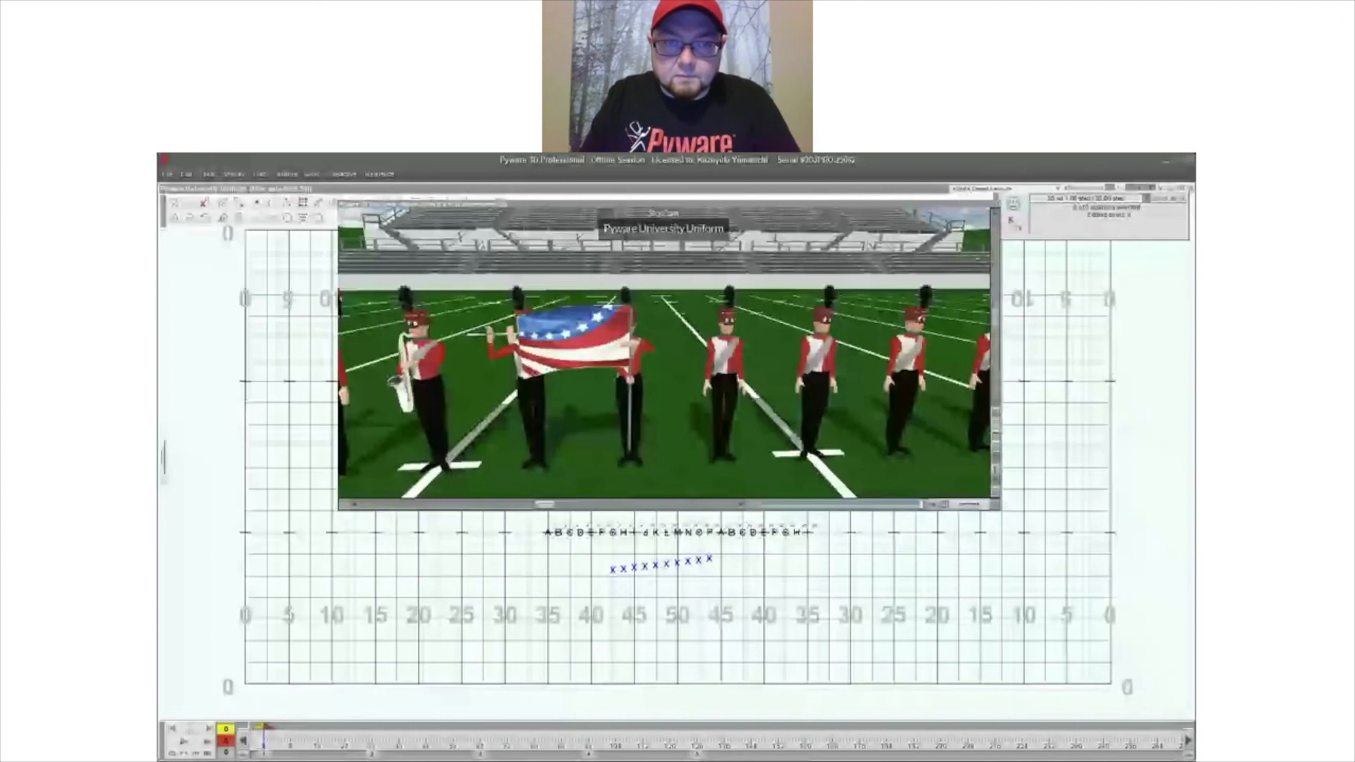
- Examine the custom flag texture up close and from a distance on the performer in the 3D view
scroll(528, 393, up, 3)
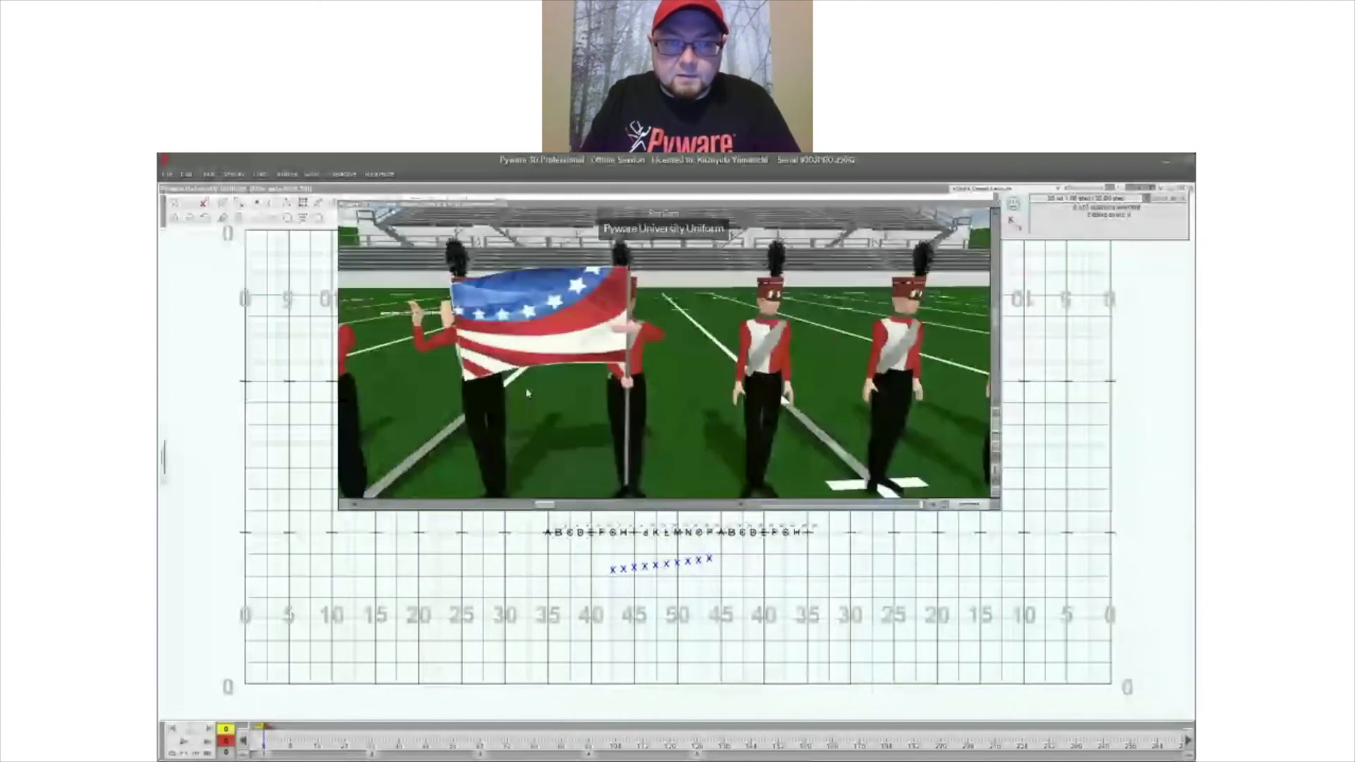
scroll(528, 393, up, 3)
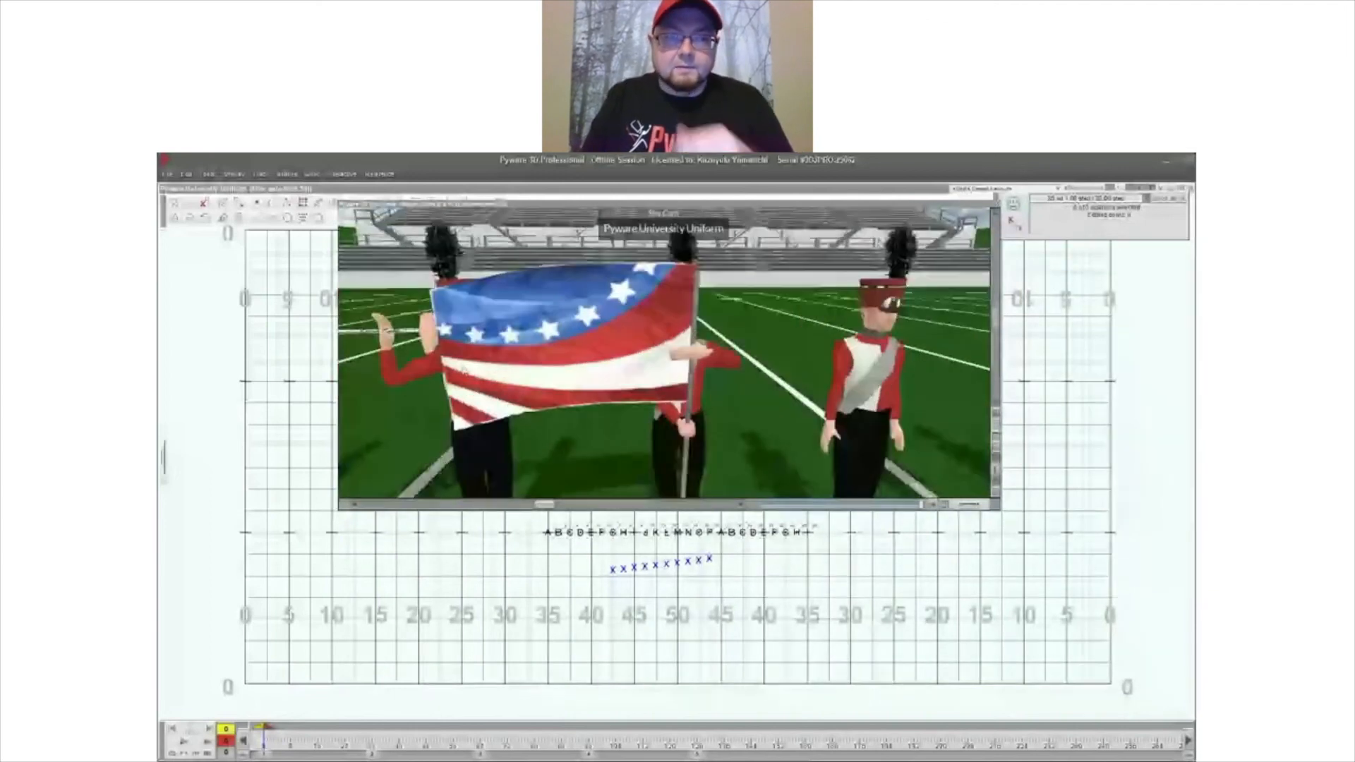
scroll(463, 372, down, 5)
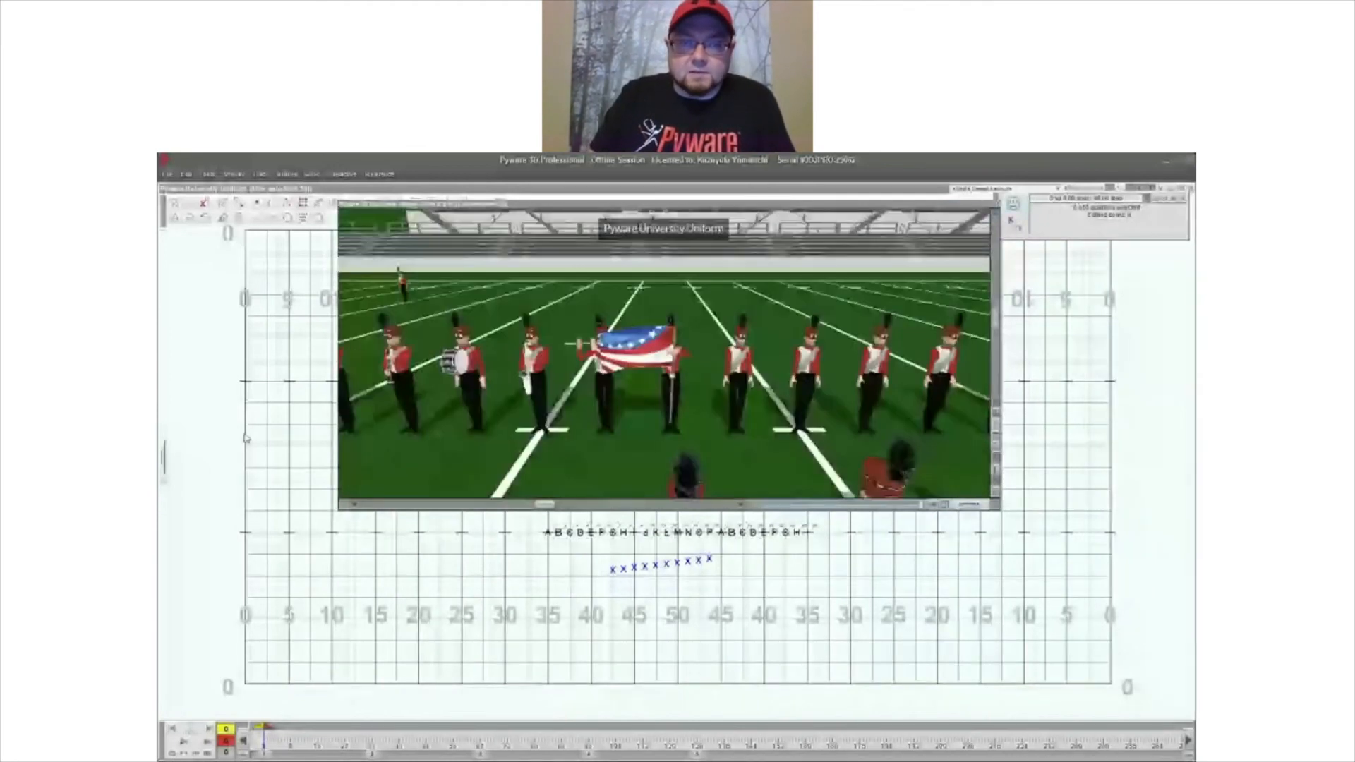
click(164, 460)
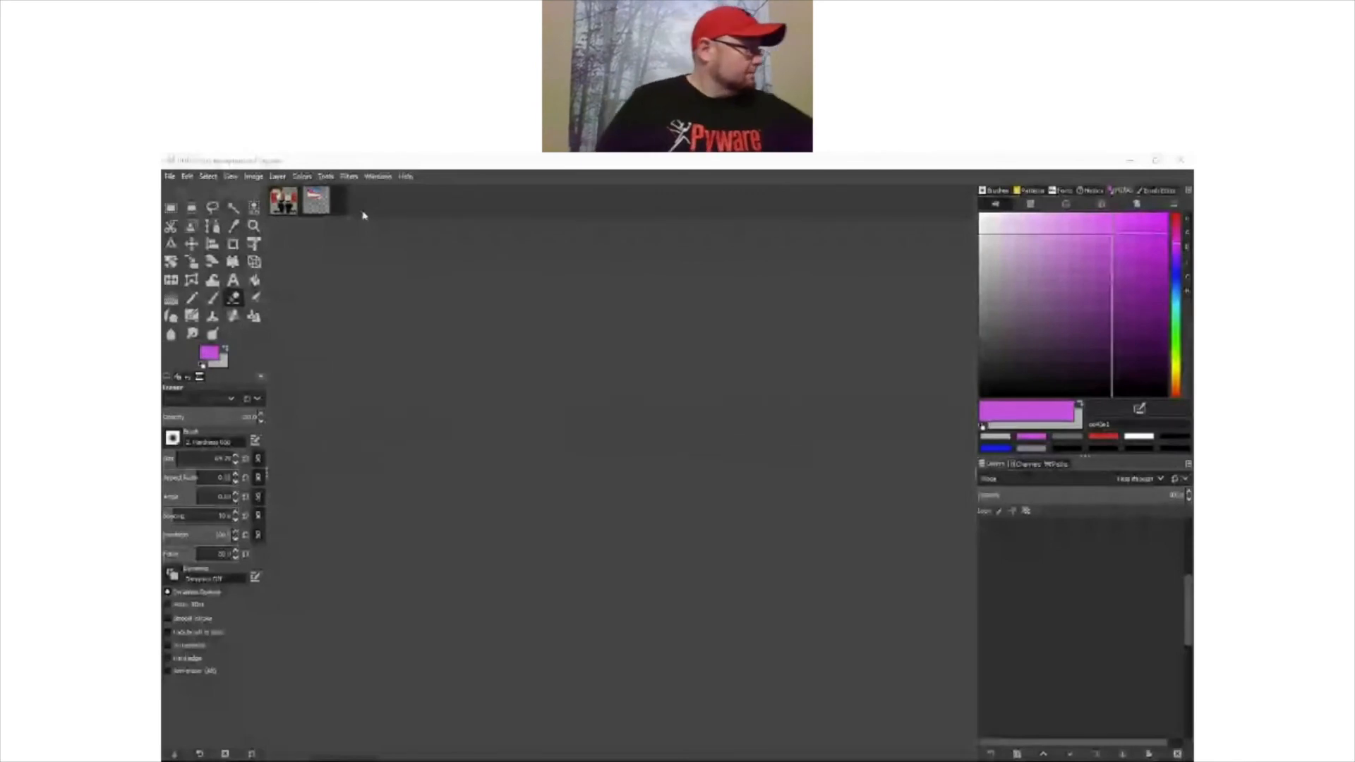
- Return to the flag template in GIMP and rotate the flag picture layer clockwise by about 17 degrees
click(317, 205)
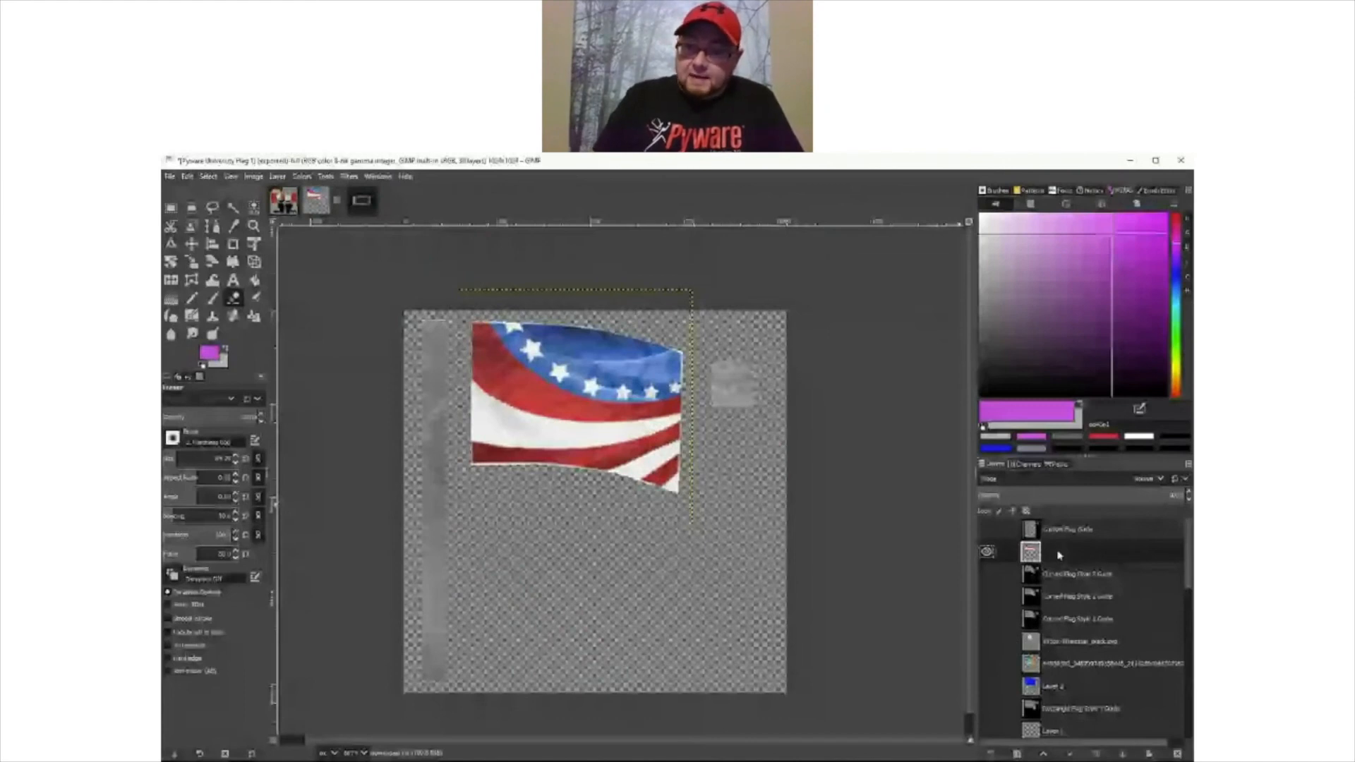
key(shift+r)
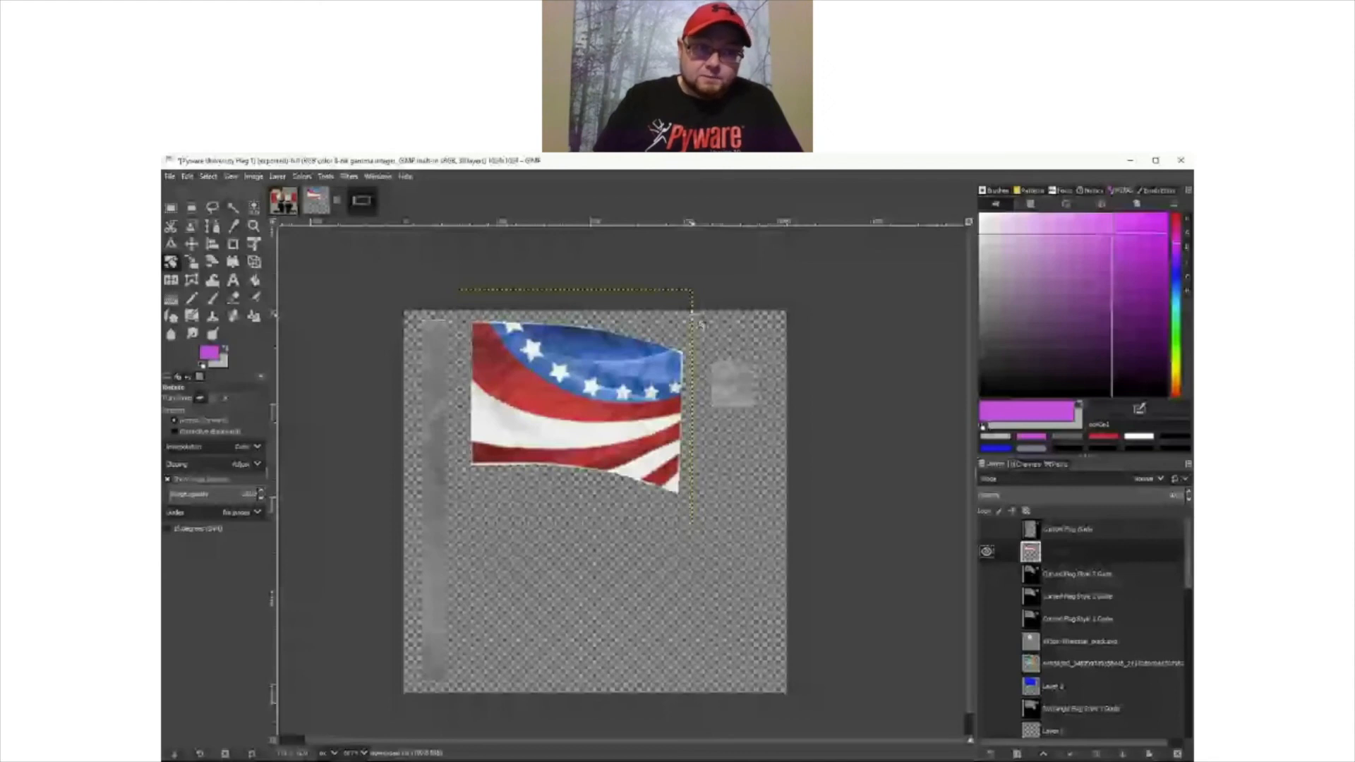
drag(701, 325, 691, 364)
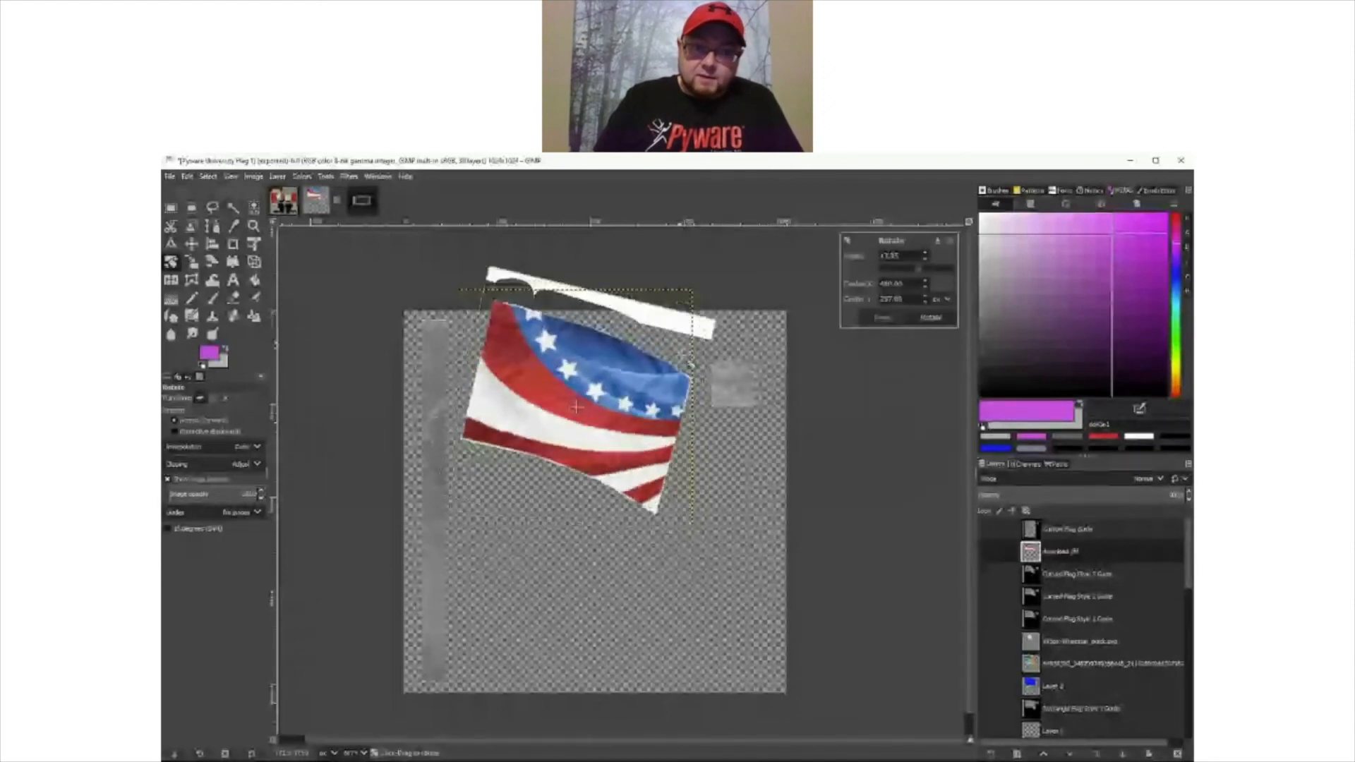
drag(690, 364, 692, 368)
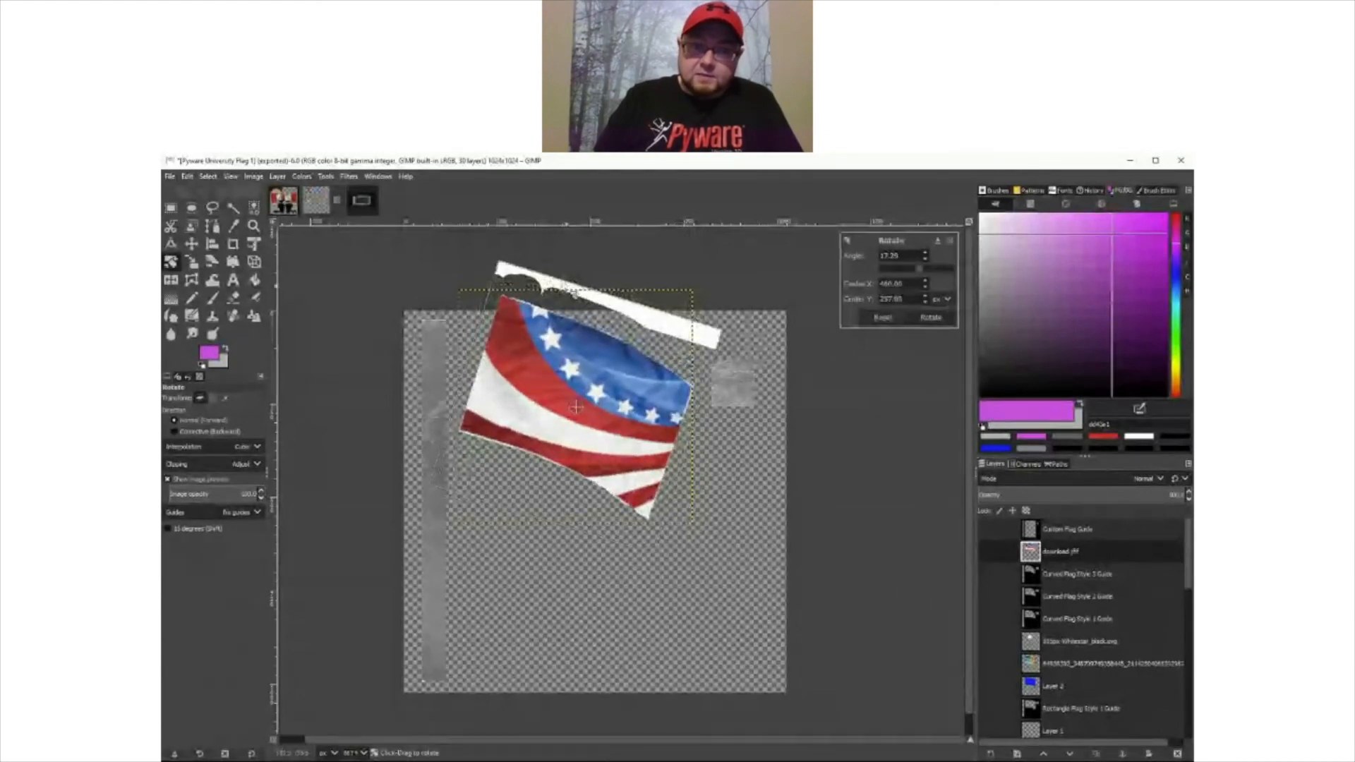
click(924, 318)
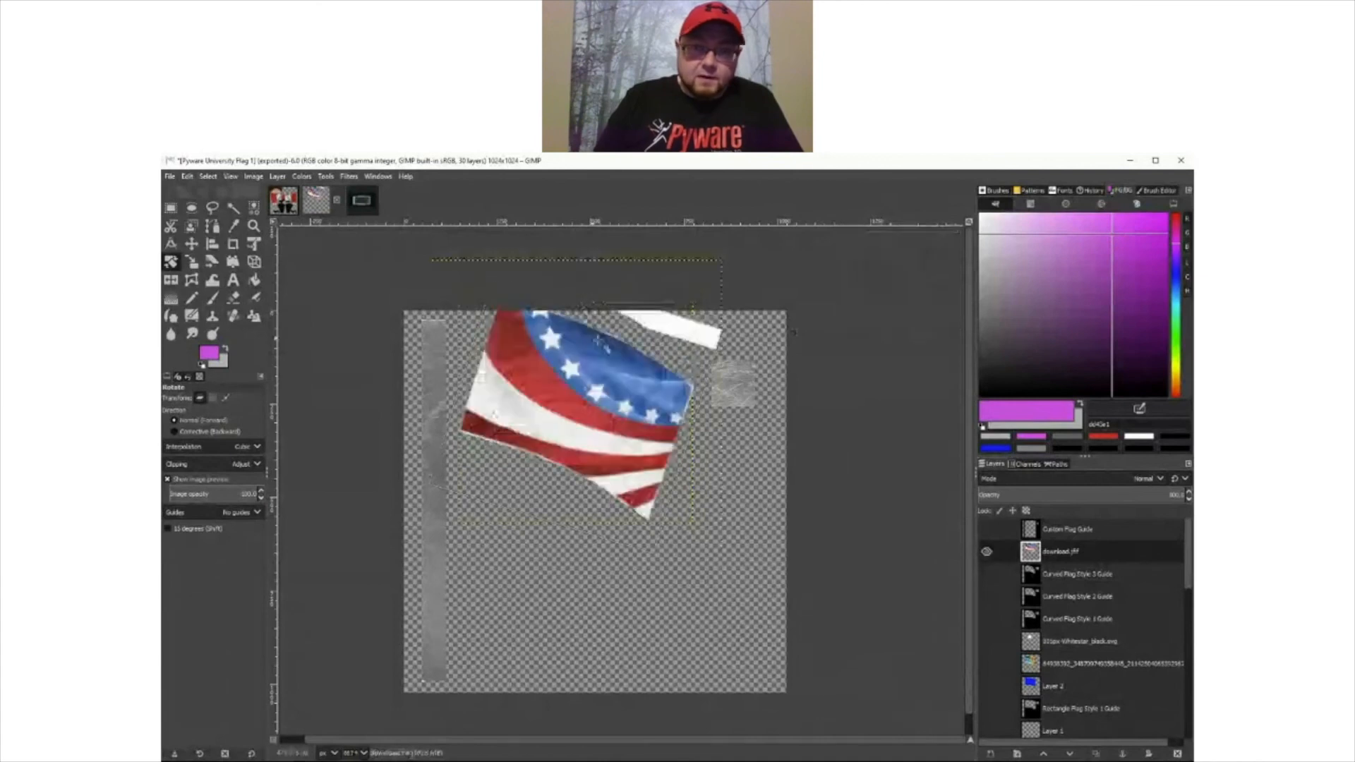
- Move the rotated flag picture down inside the canvas and delete the leftover white strip above it
click(192, 244)
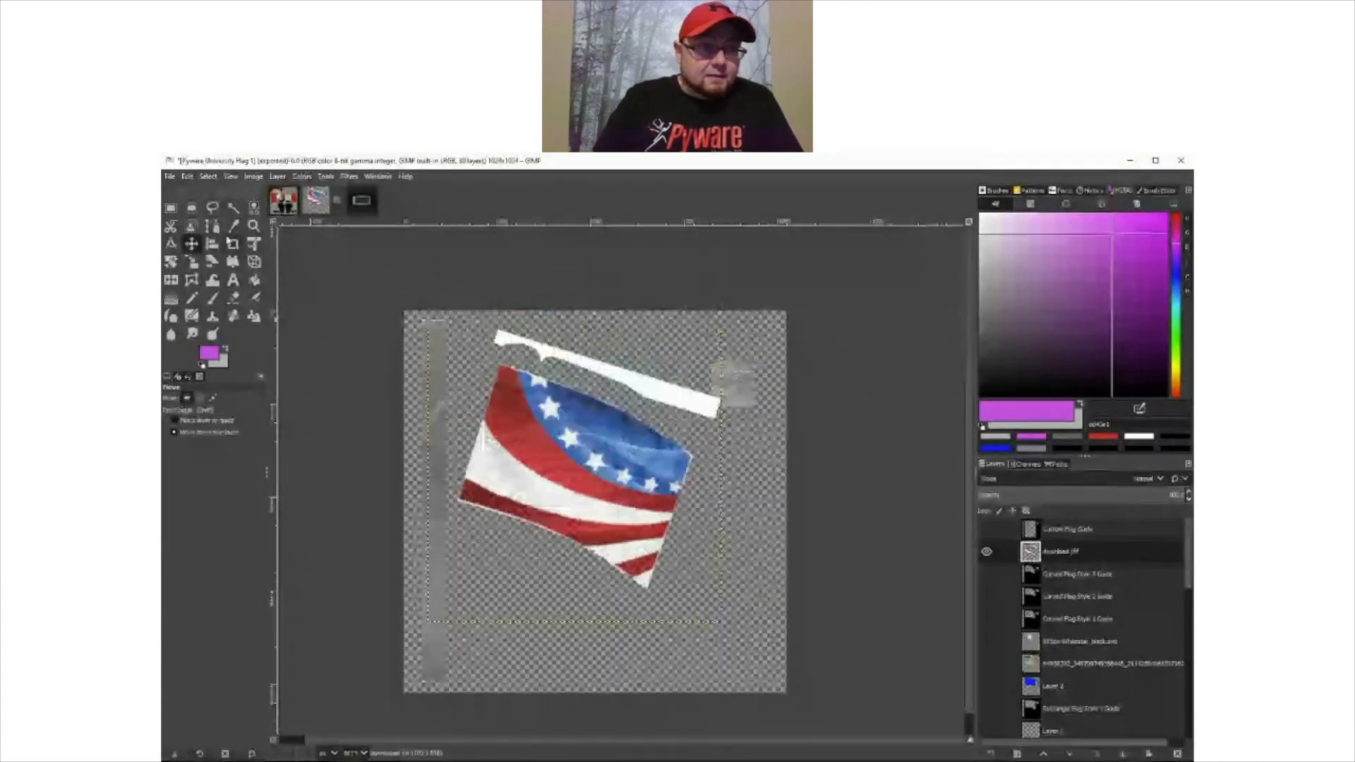
key(u)
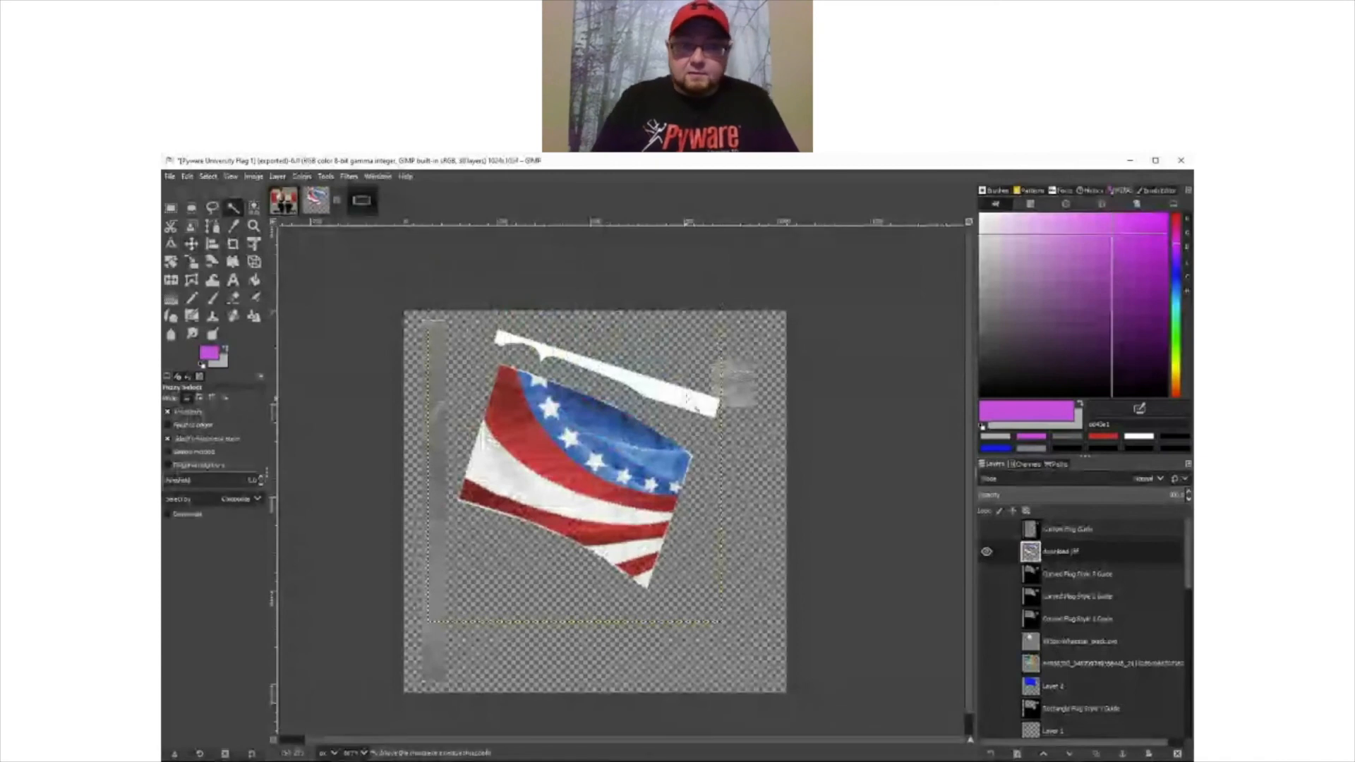
click(688, 402)
key(Delete)
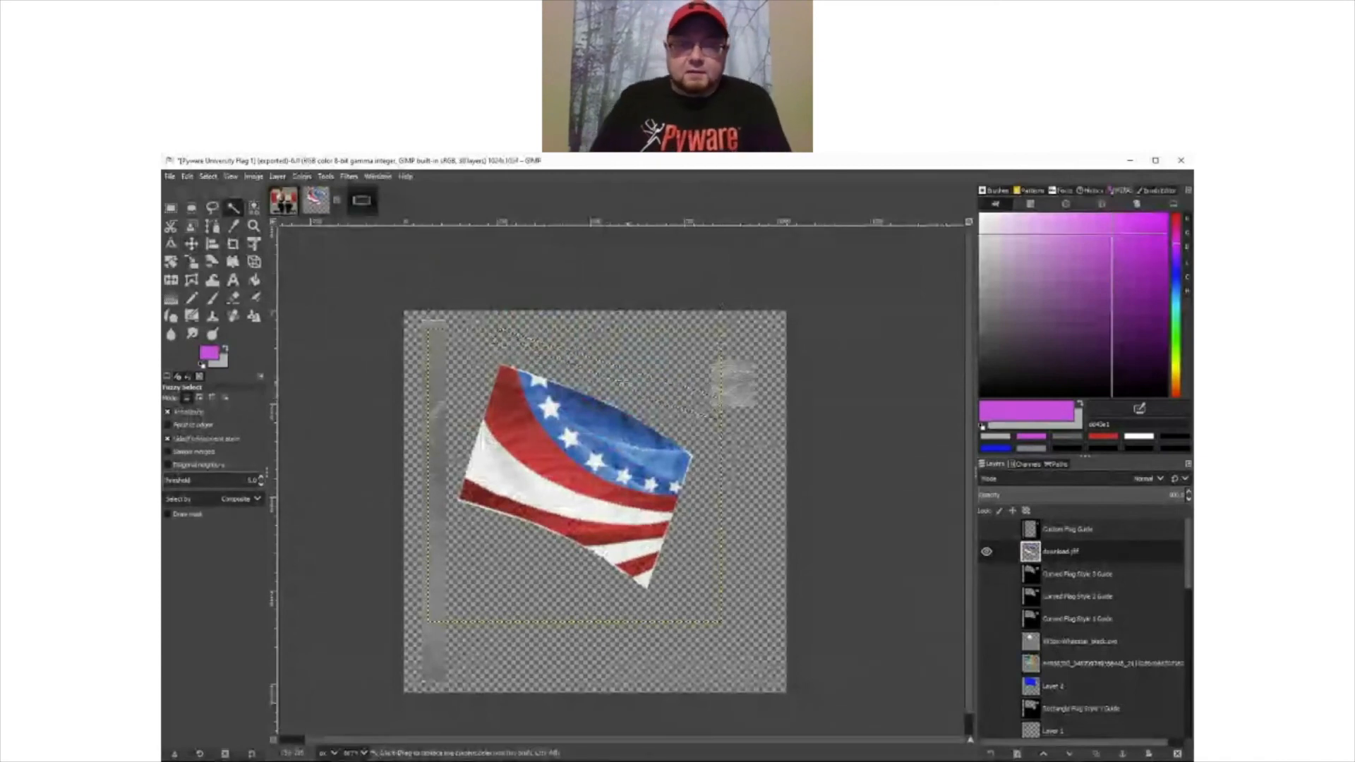
- Move the rotated flag picture slightly up on the canvas and clear the selection
click(193, 245)
drag(704, 492, 700, 460)
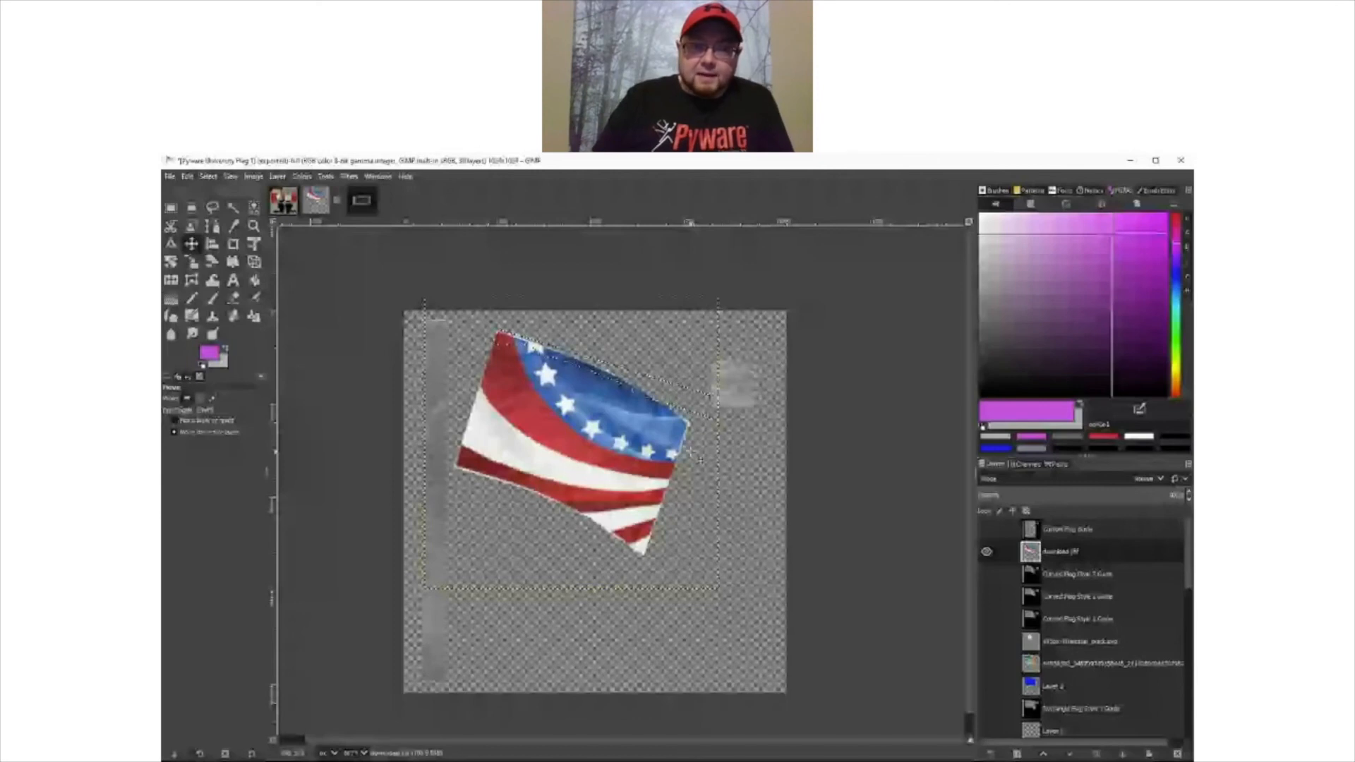
key(ctrl+shift+a)
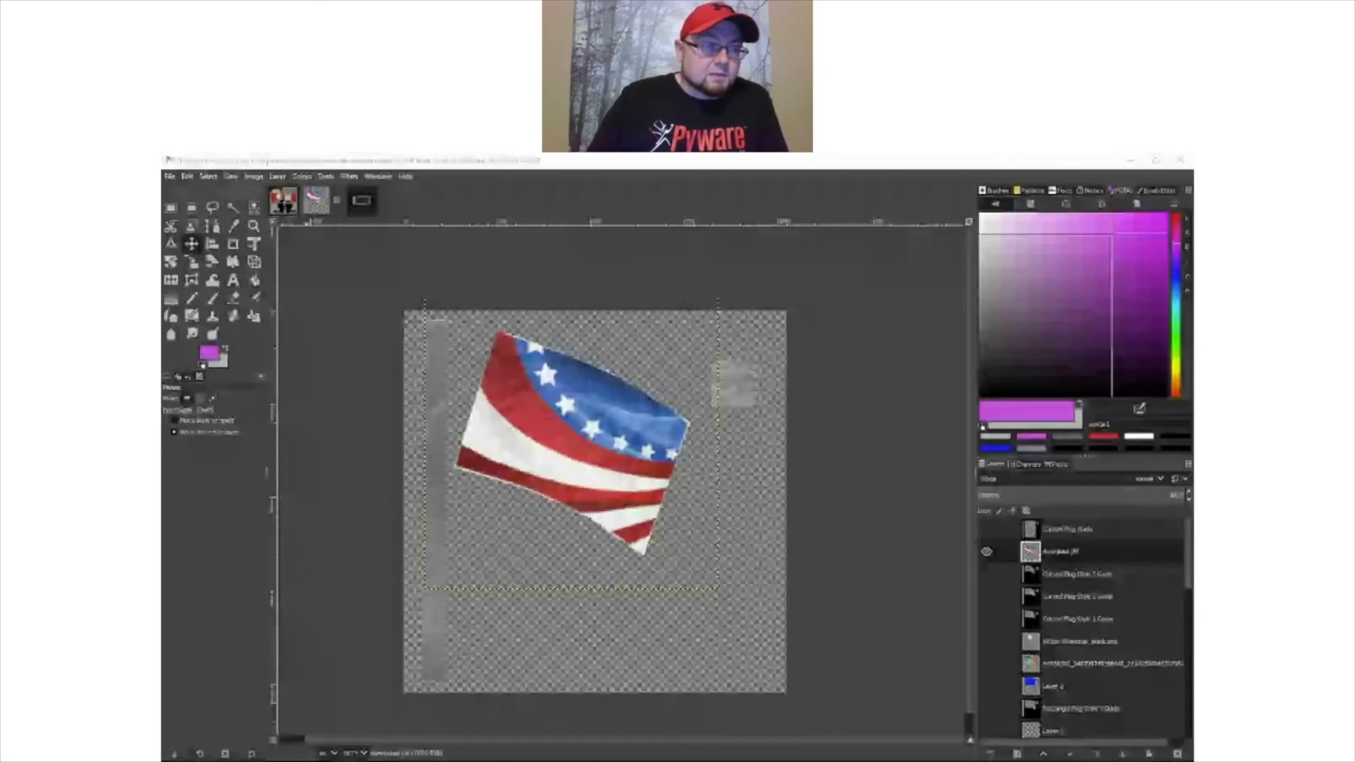
- Flip the flag picture layer horizontally
click(189, 177)
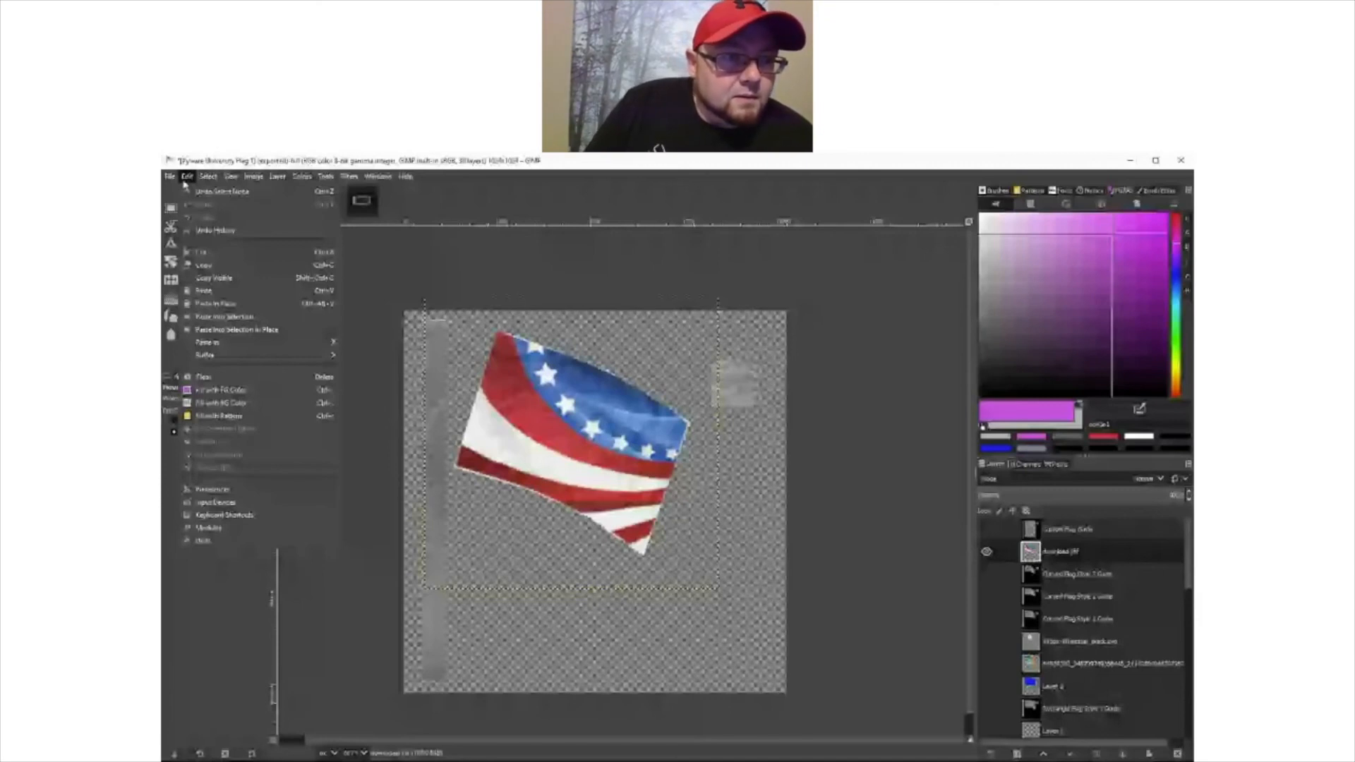
mouse_move(223, 180)
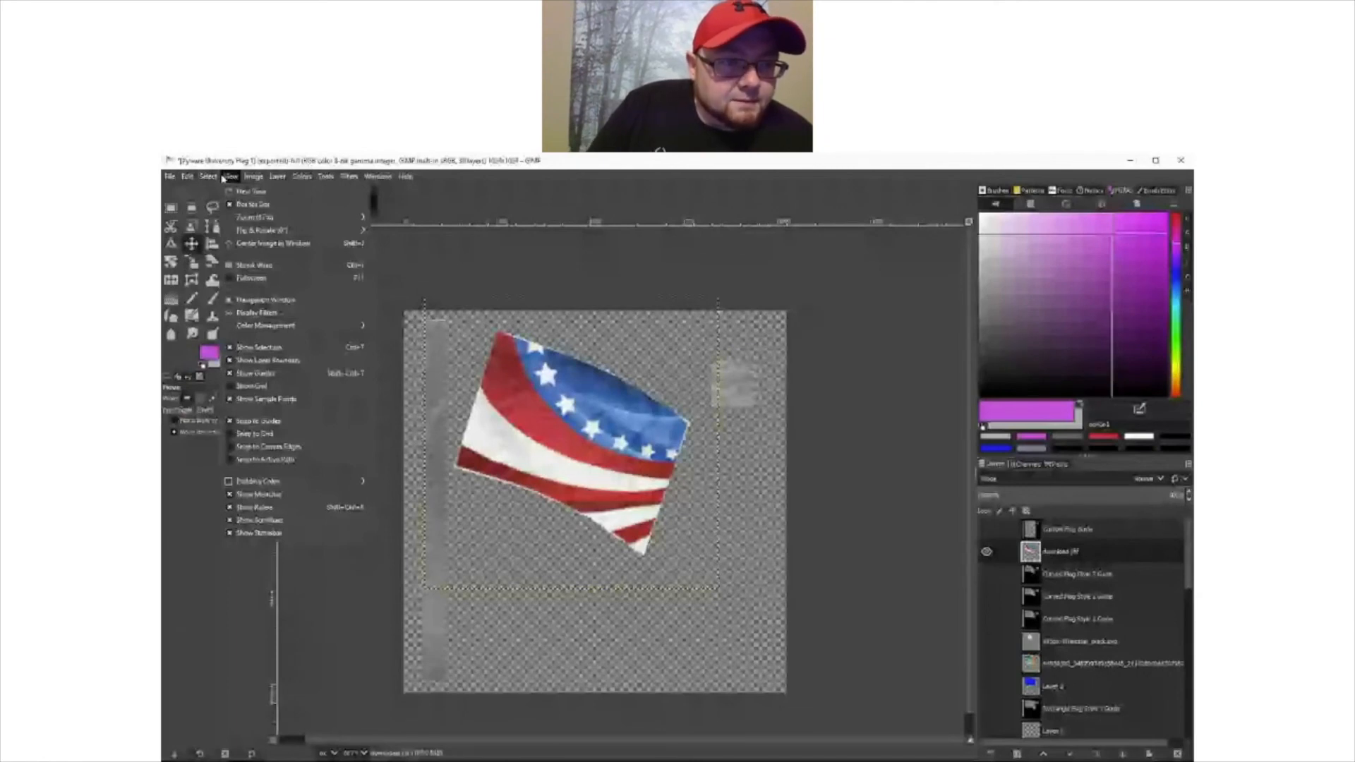
mouse_move(277, 176)
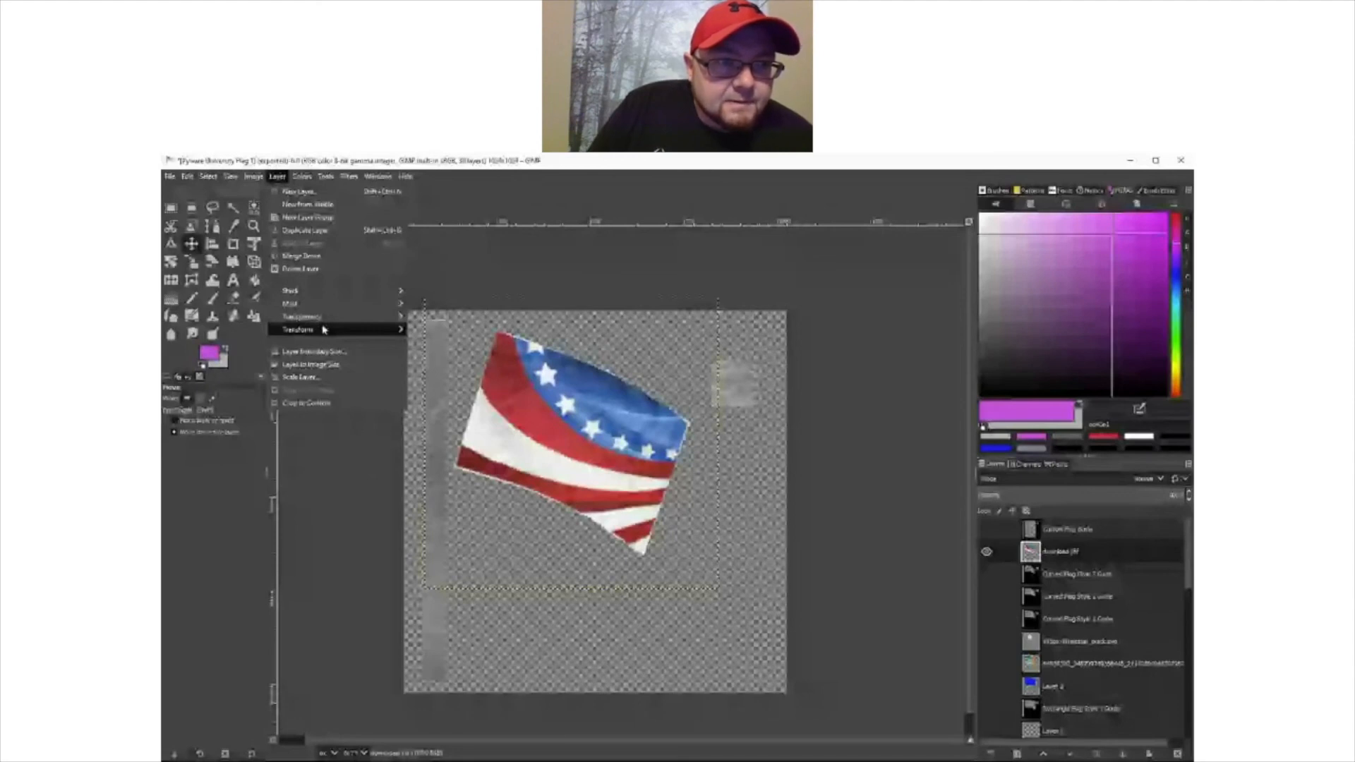
mouse_move(328, 332)
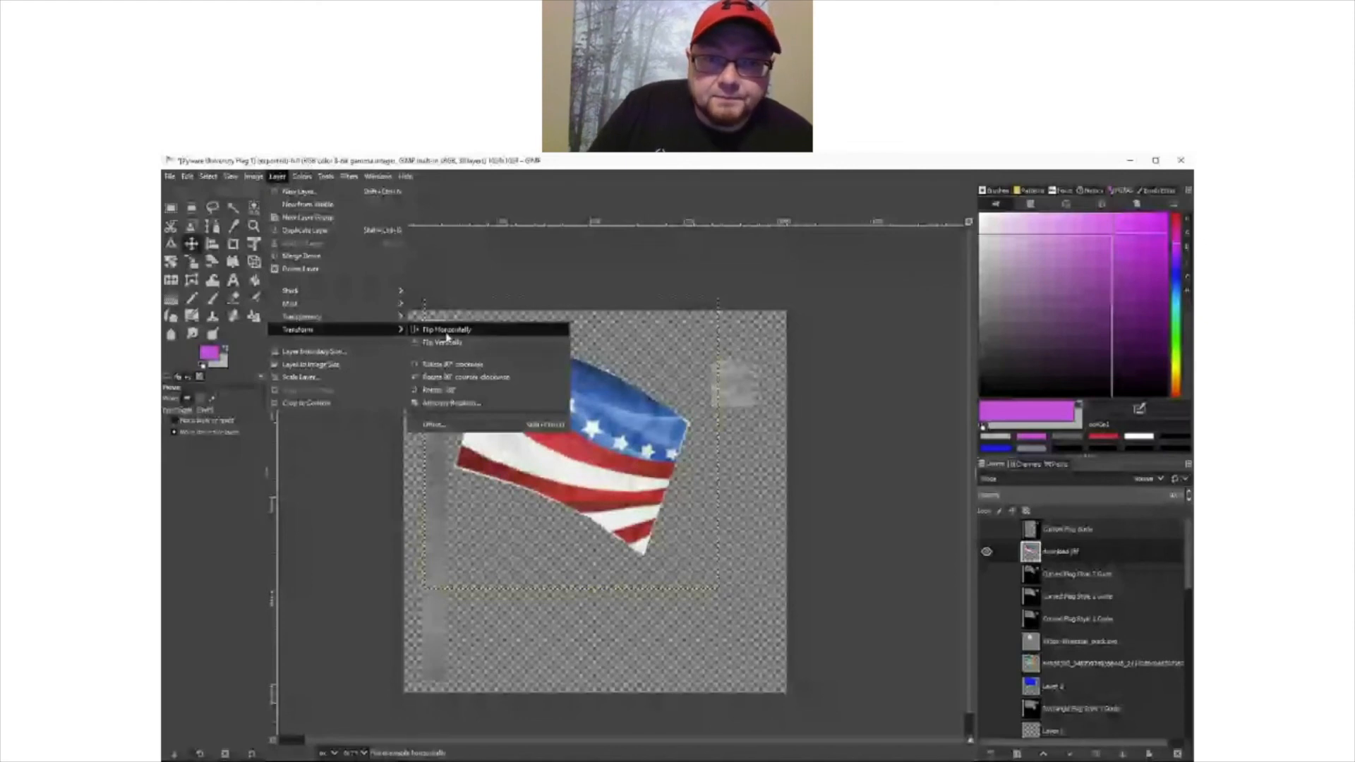
click(446, 337)
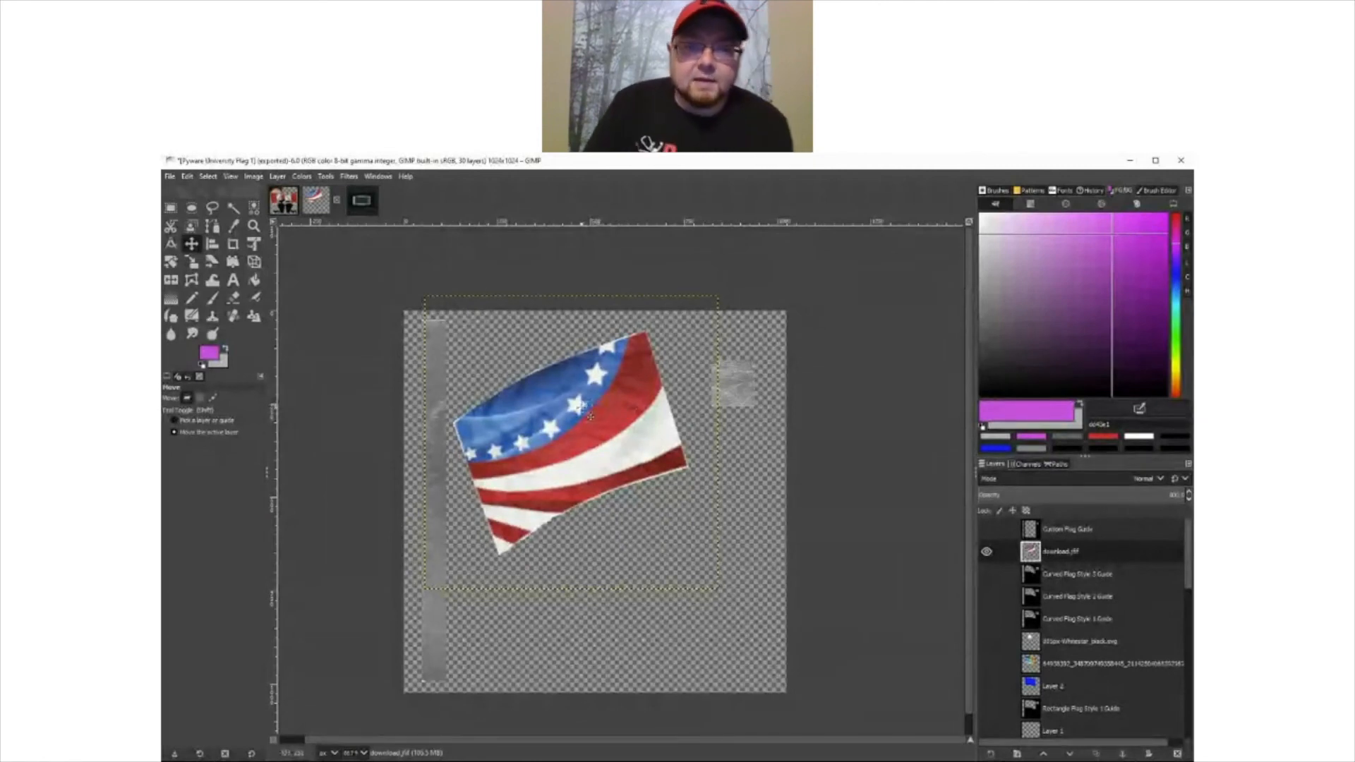
- Rotate the mirrored flag picture clockwise until it sits roughly level, then move it up near the canvas's upper edge
key(shift+r)
drag(640, 341, 674, 383)
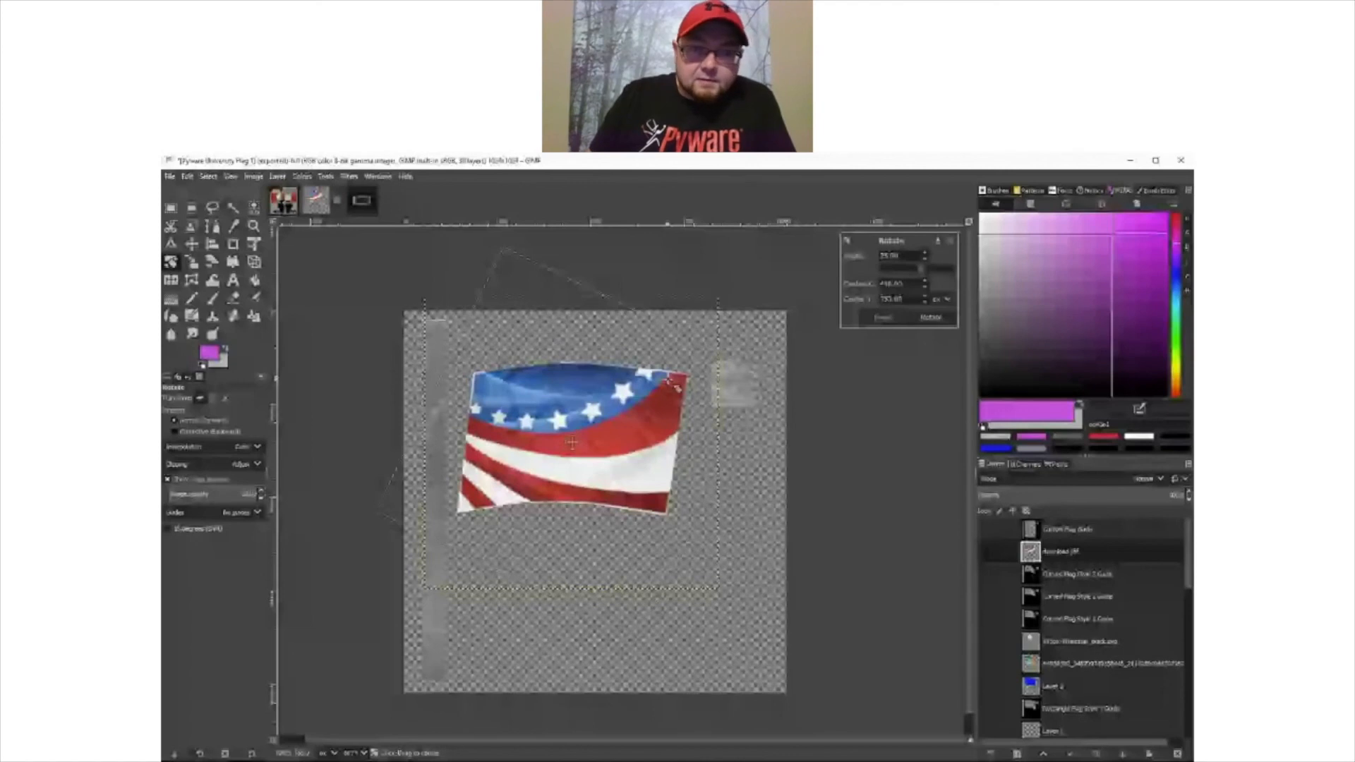
drag(670, 383, 569, 413)
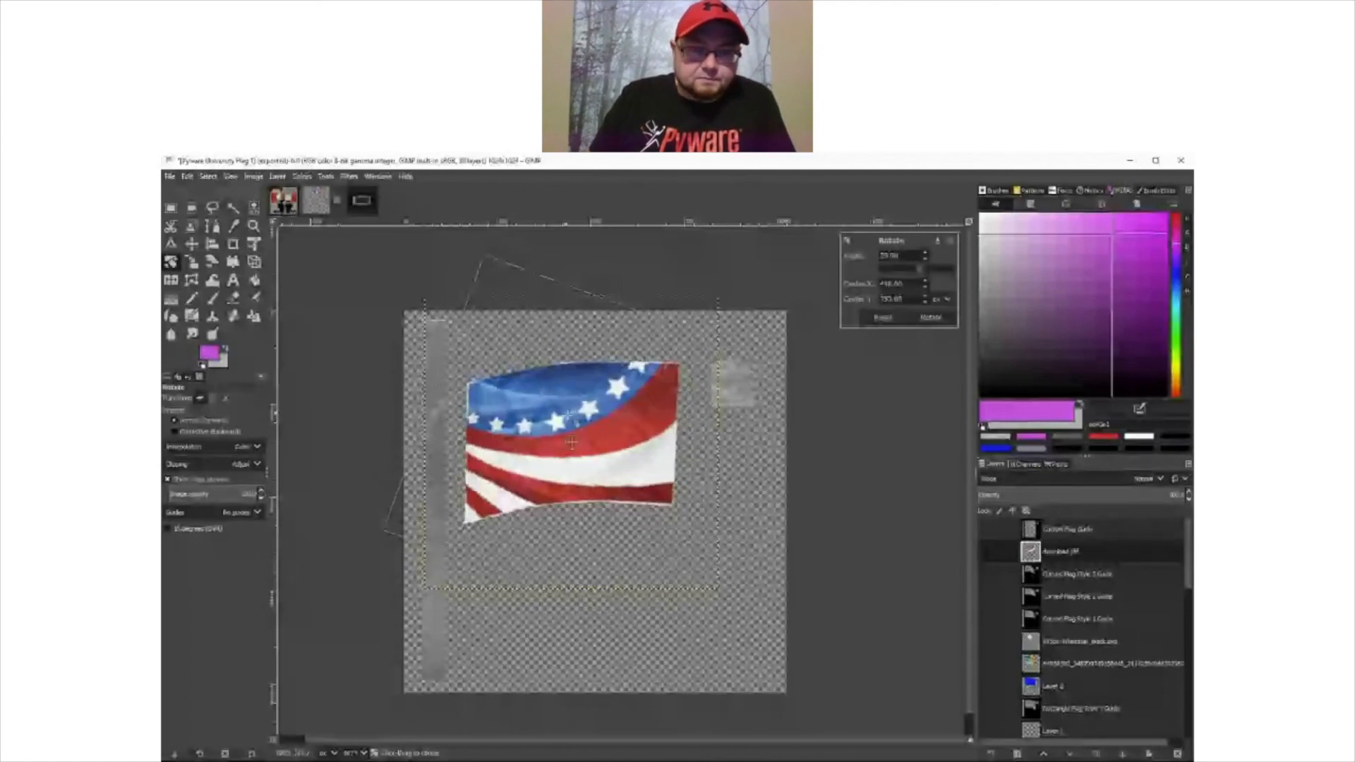
key(Return)
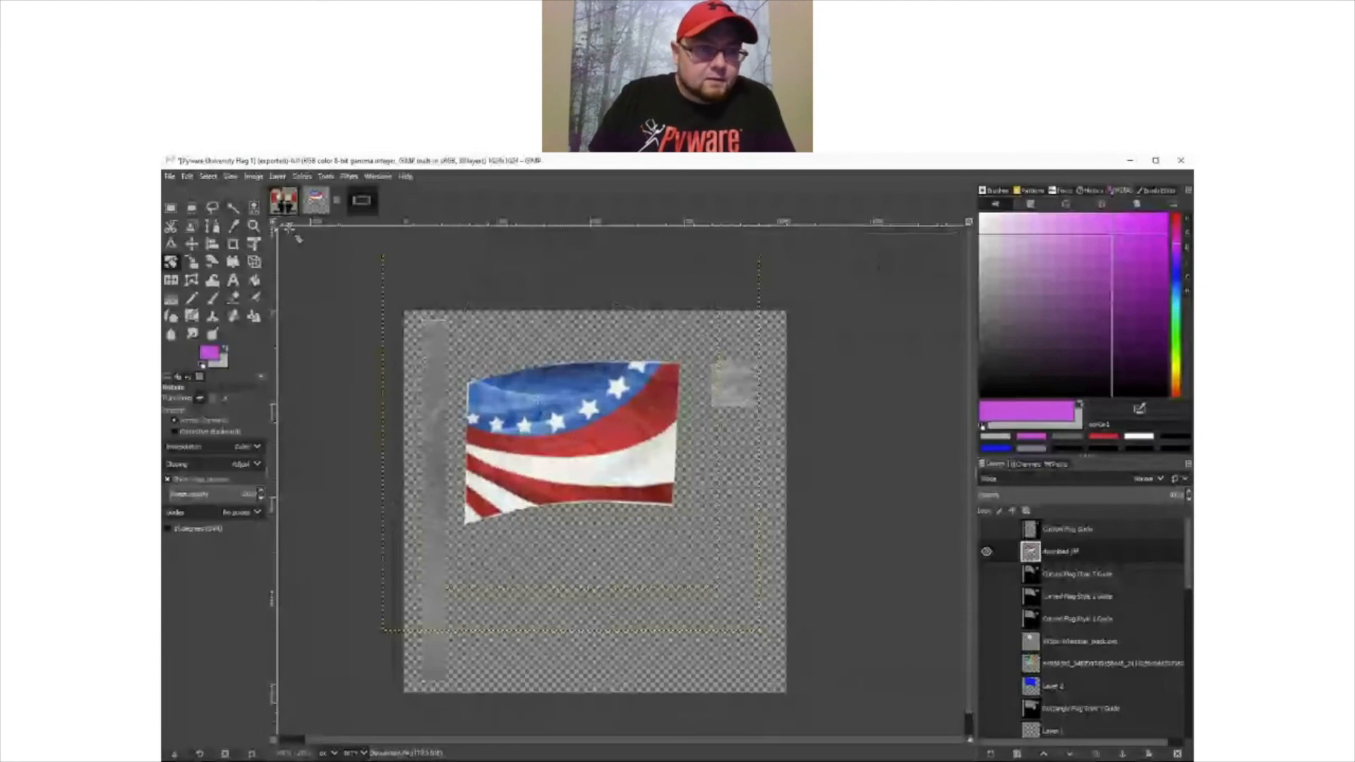
click(191, 244)
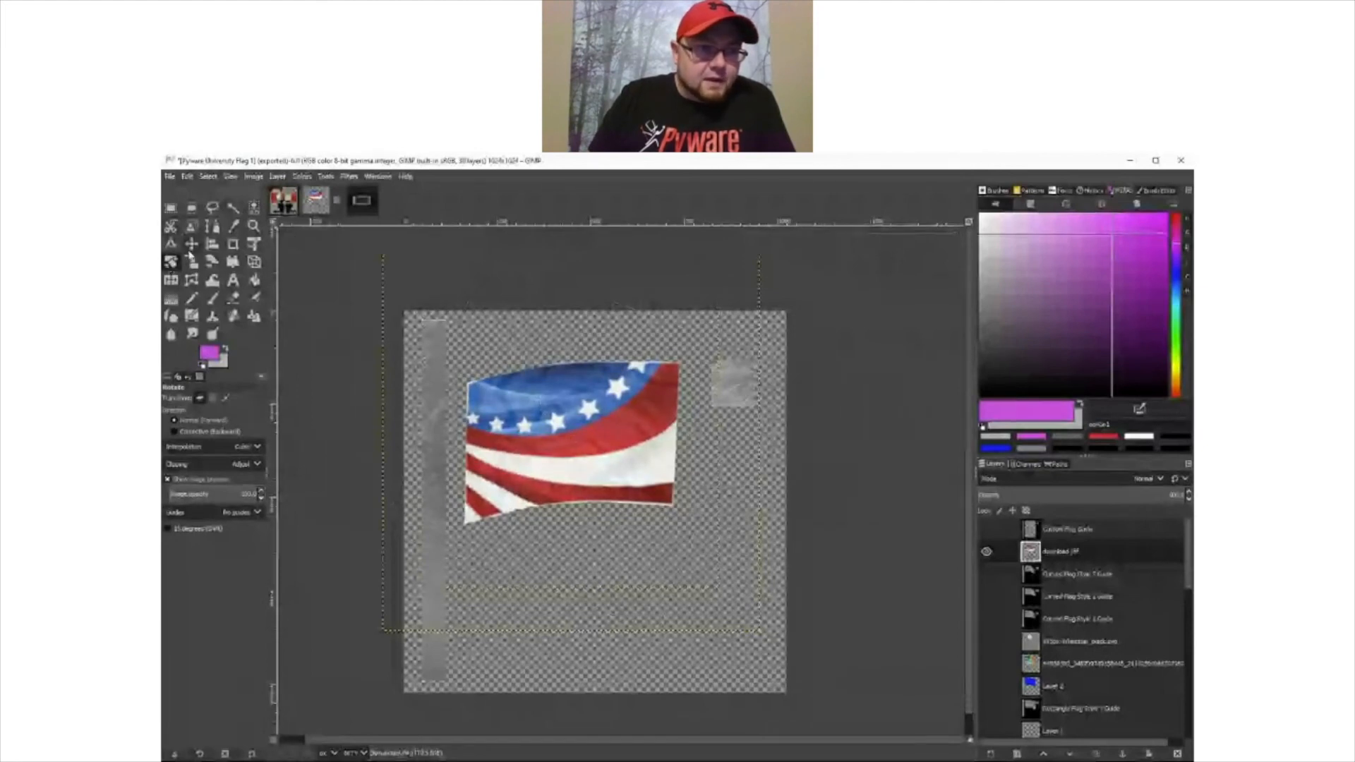
drag(523, 426, 526, 385)
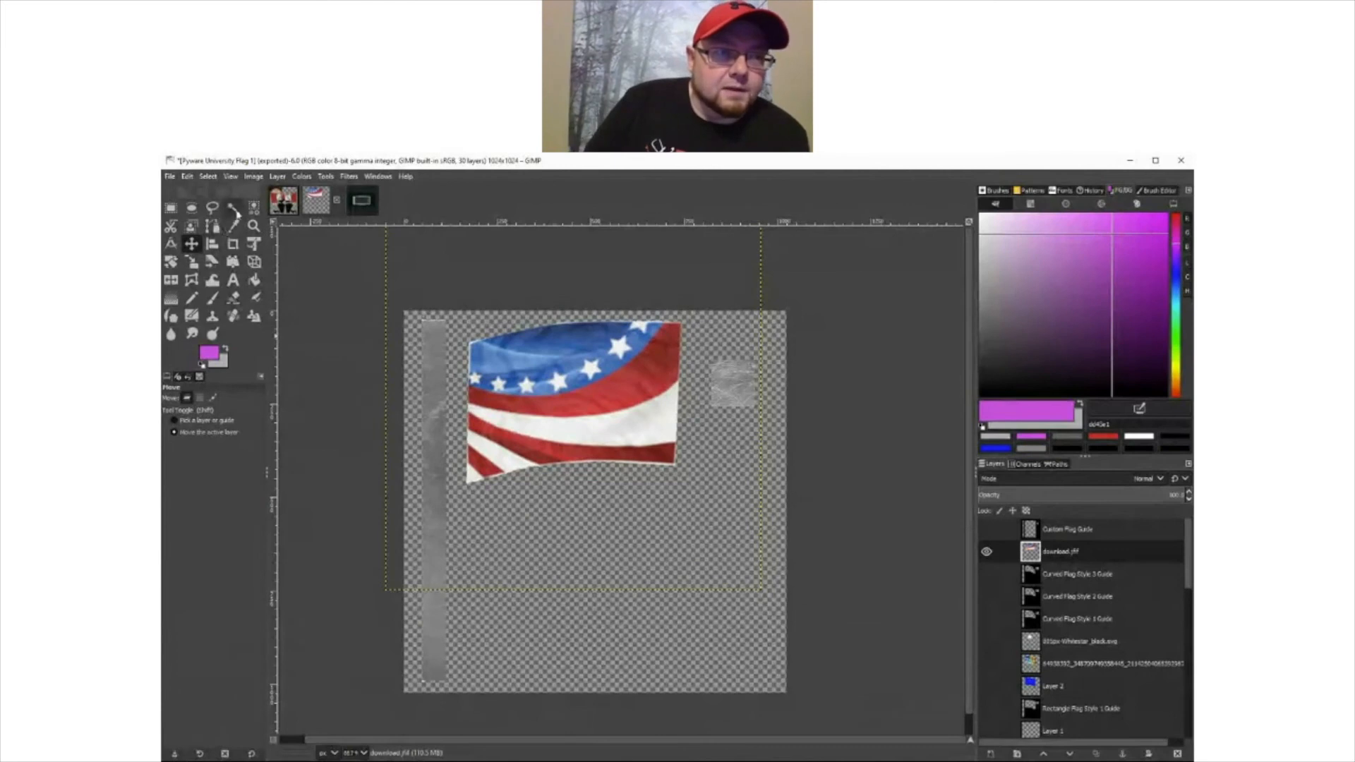
- Flip the flag picture layer vertically and then horizontally so its blue starred area lies at the lower edge
click(277, 177)
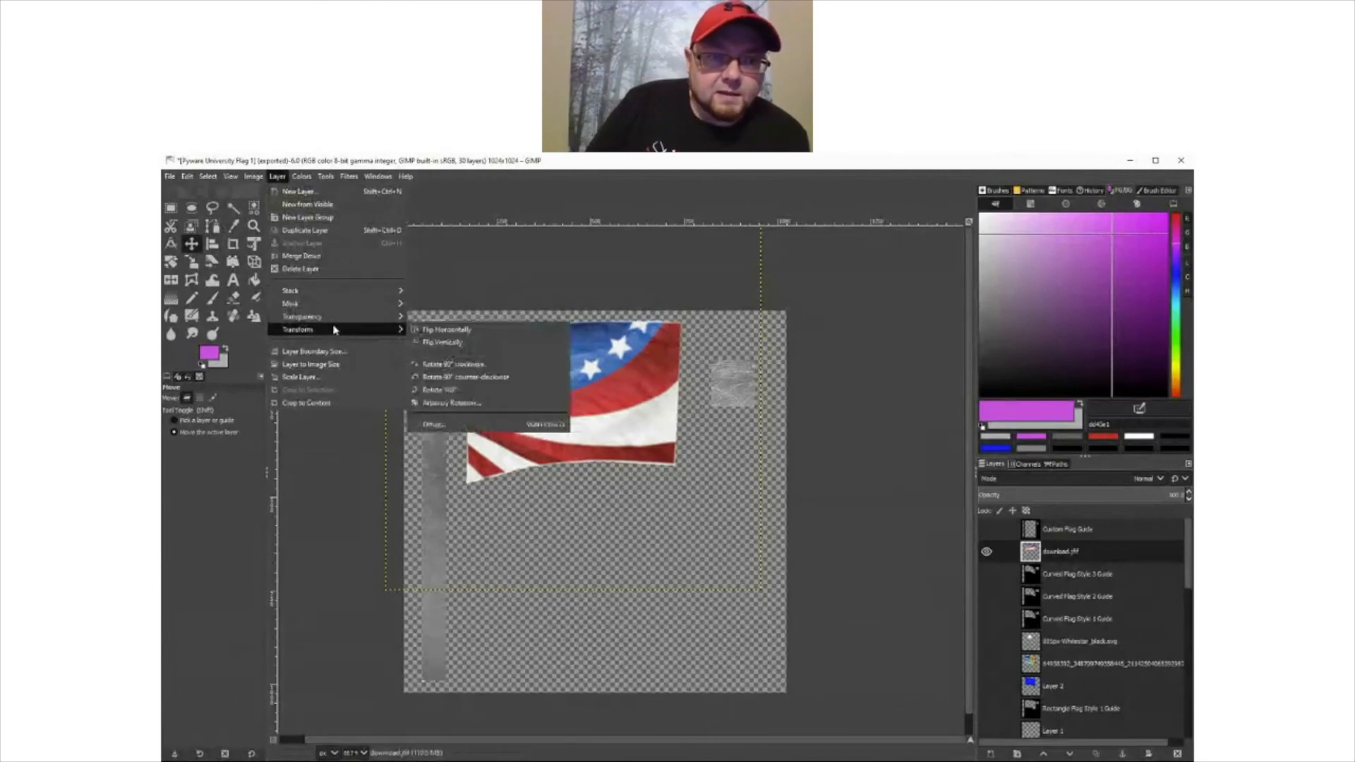
click(448, 343)
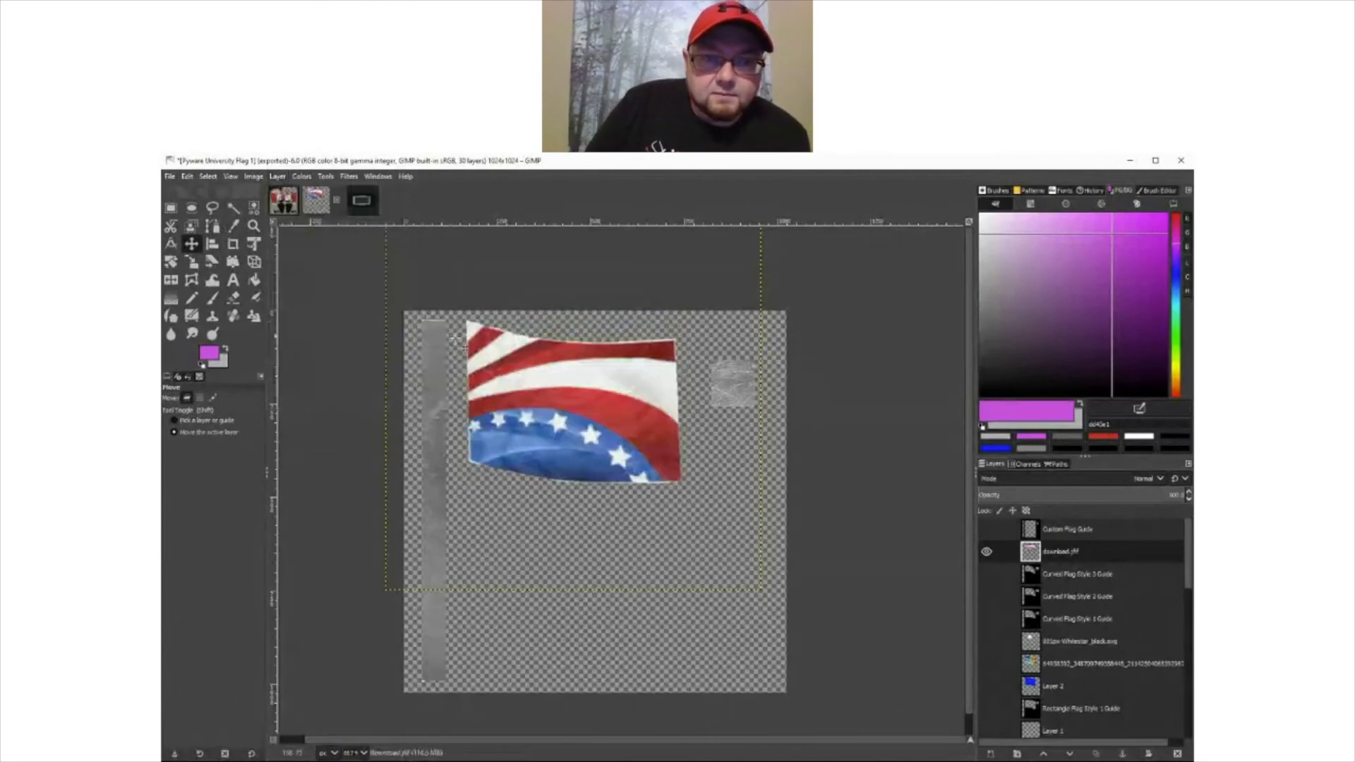
click(276, 176)
mouse_move(308, 330)
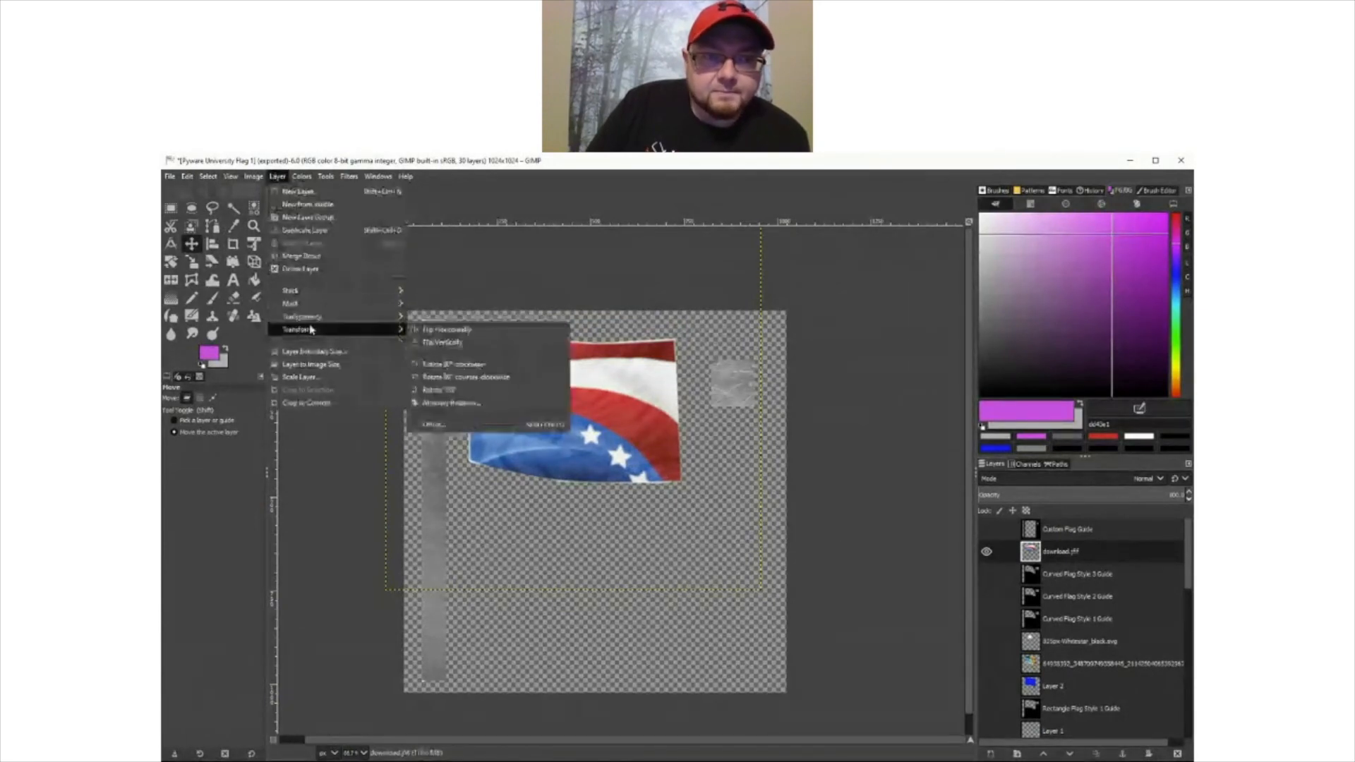
click(456, 337)
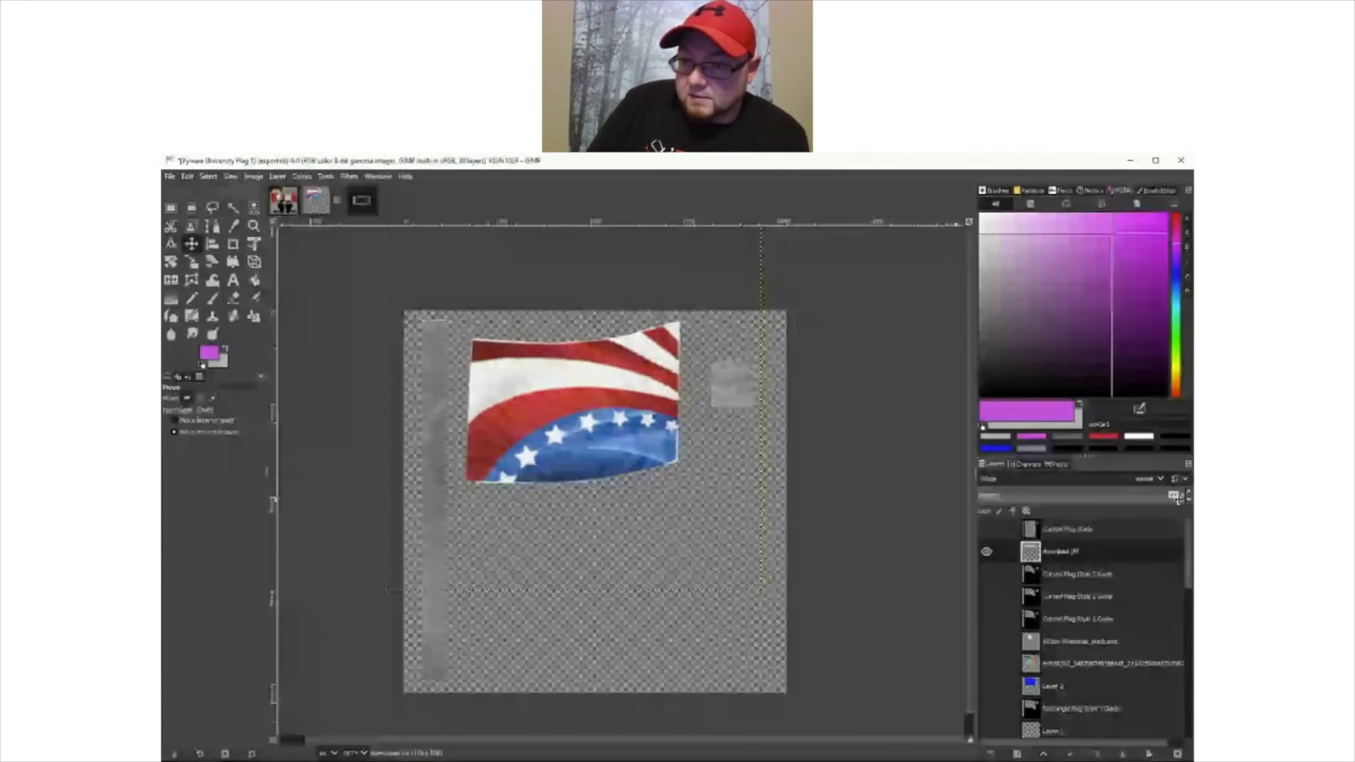
- Lower the flag picture layer's opacity to roughly three quarters
click(1189, 499)
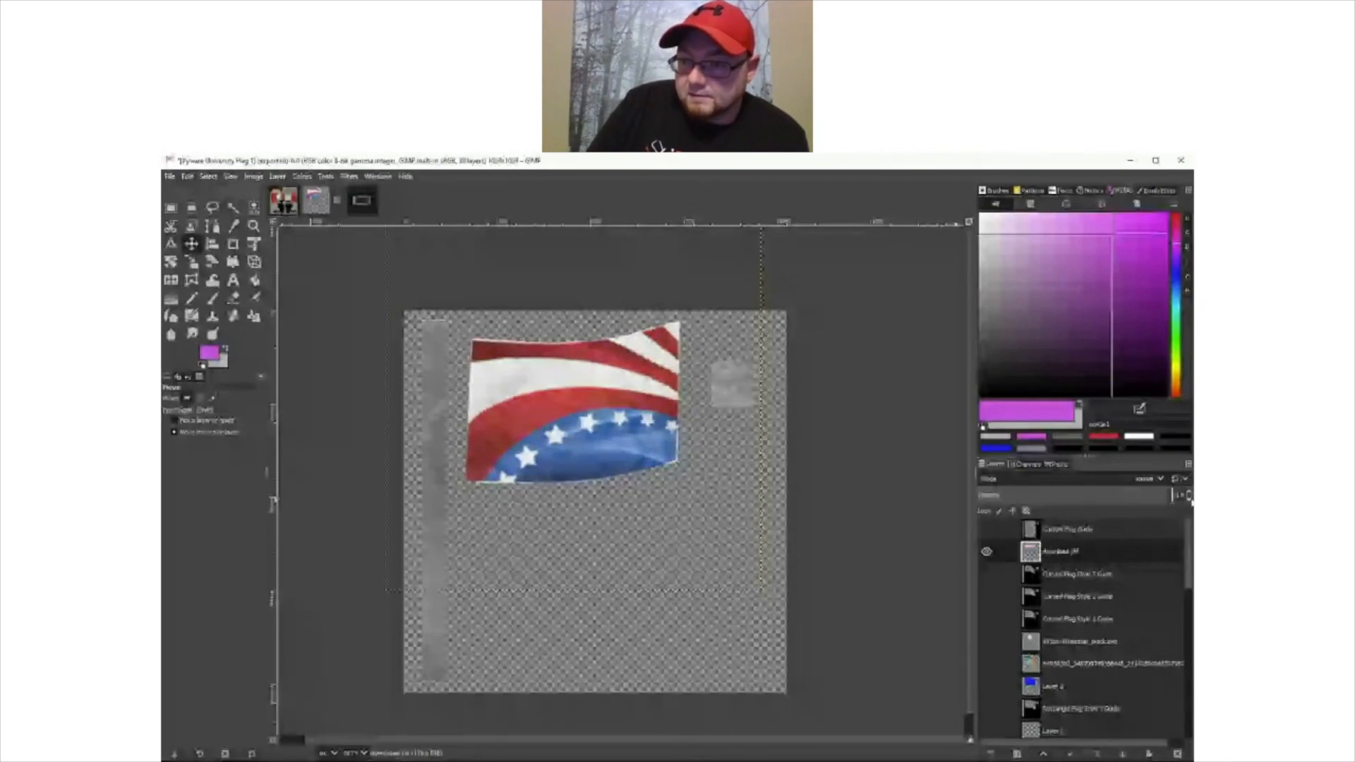
click(1092, 488)
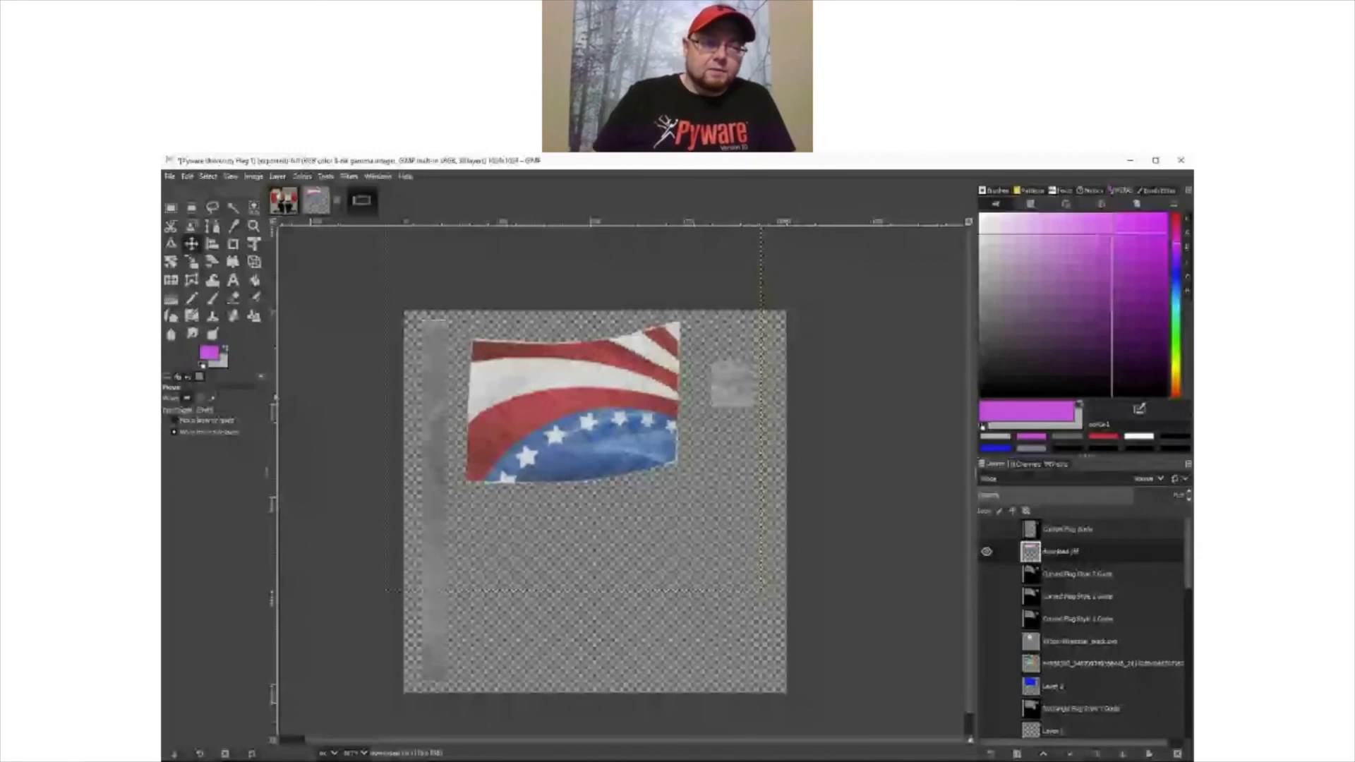
key(alt+Tab)
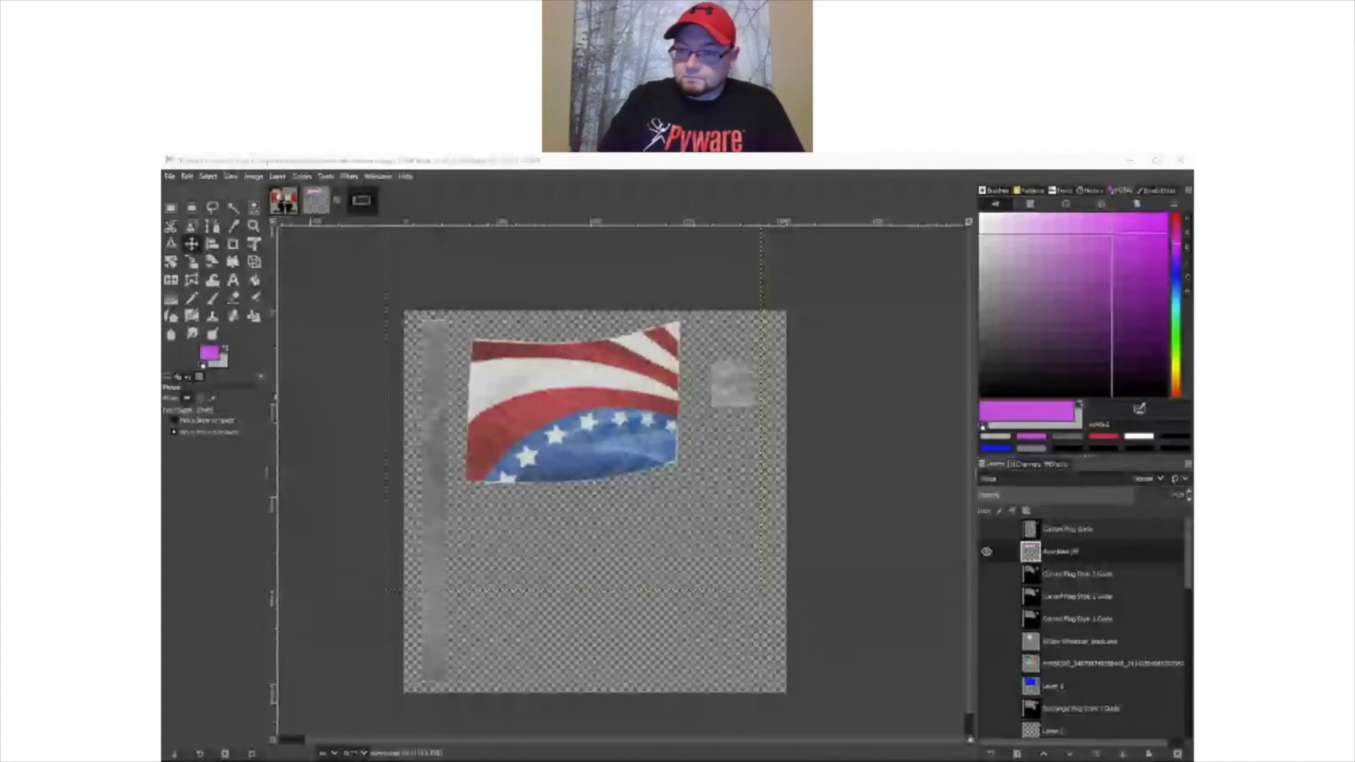
click(527, 277)
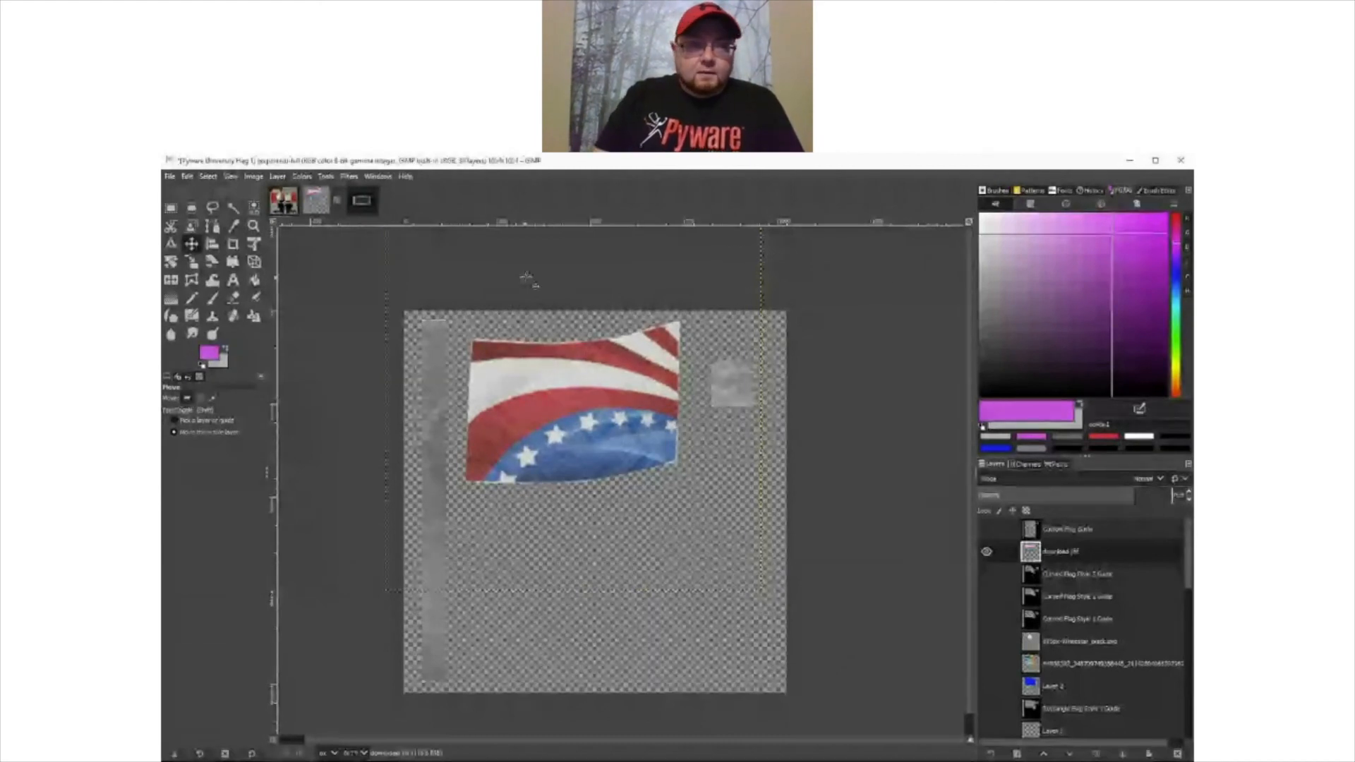
- Close the open football field template and open the edited Football Field Surface Template with the Norfolk State end zones
click(361, 201)
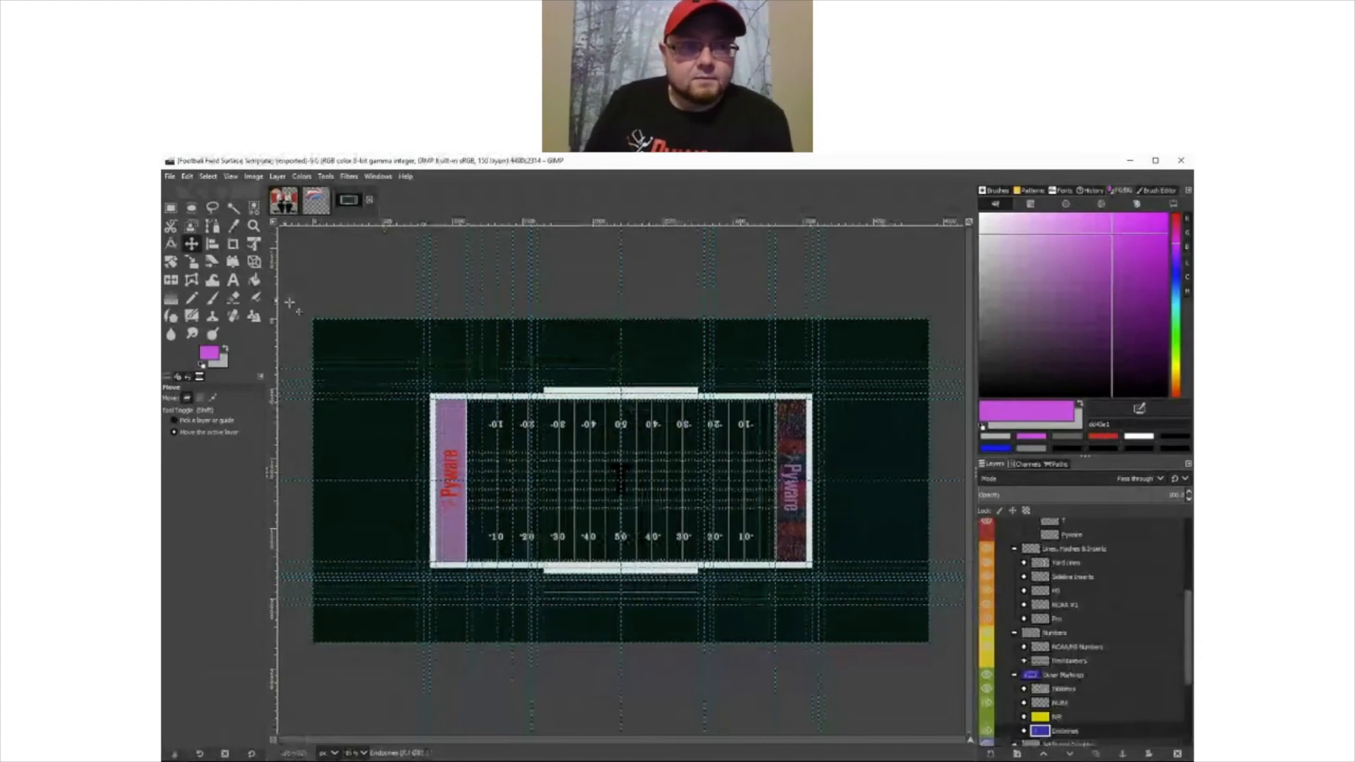
click(370, 202)
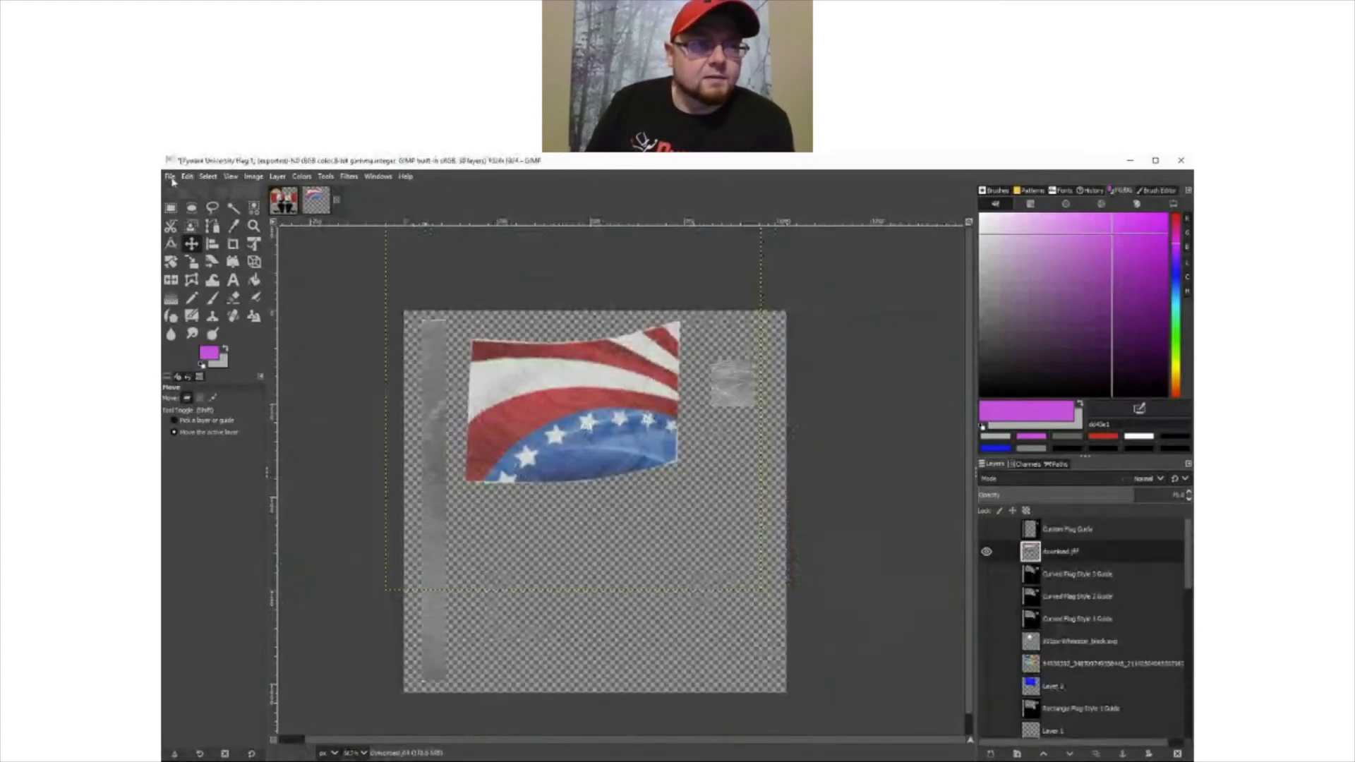
click(170, 177)
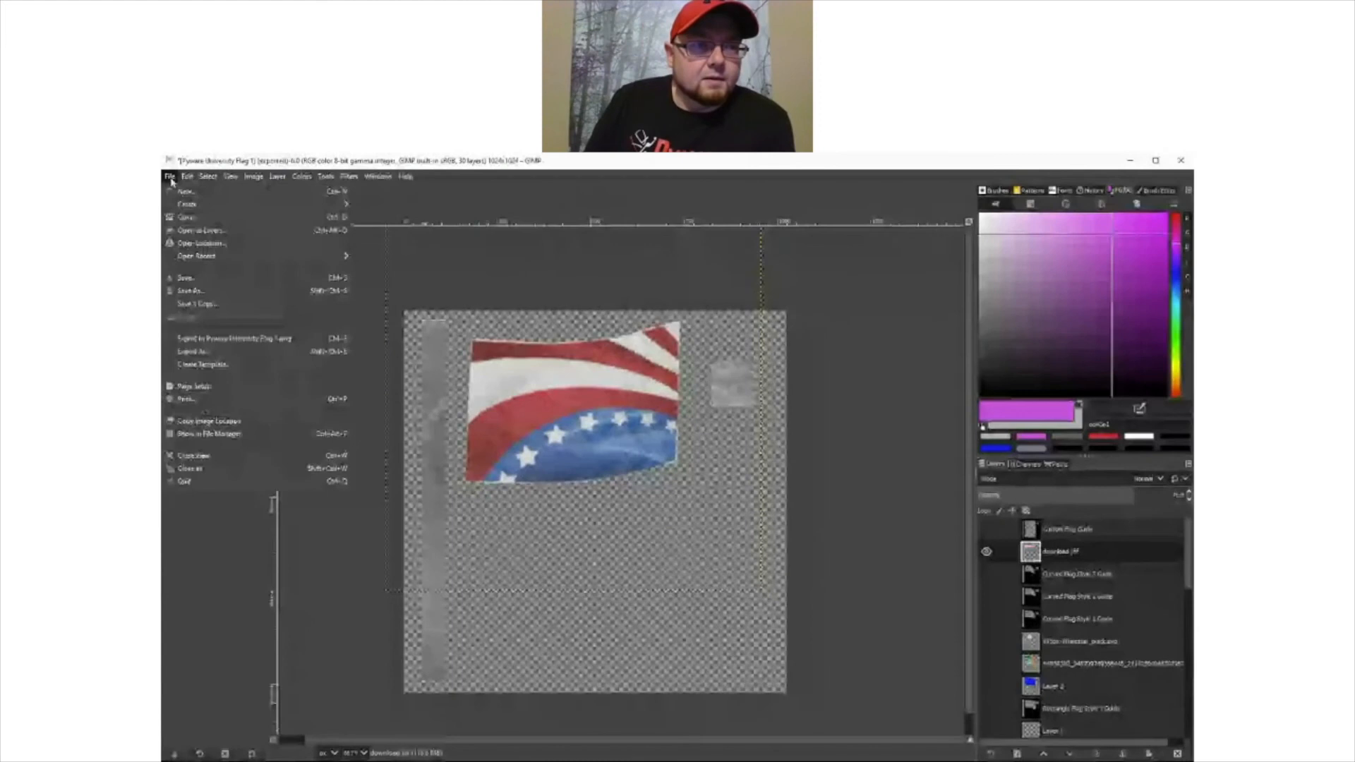
click(188, 218)
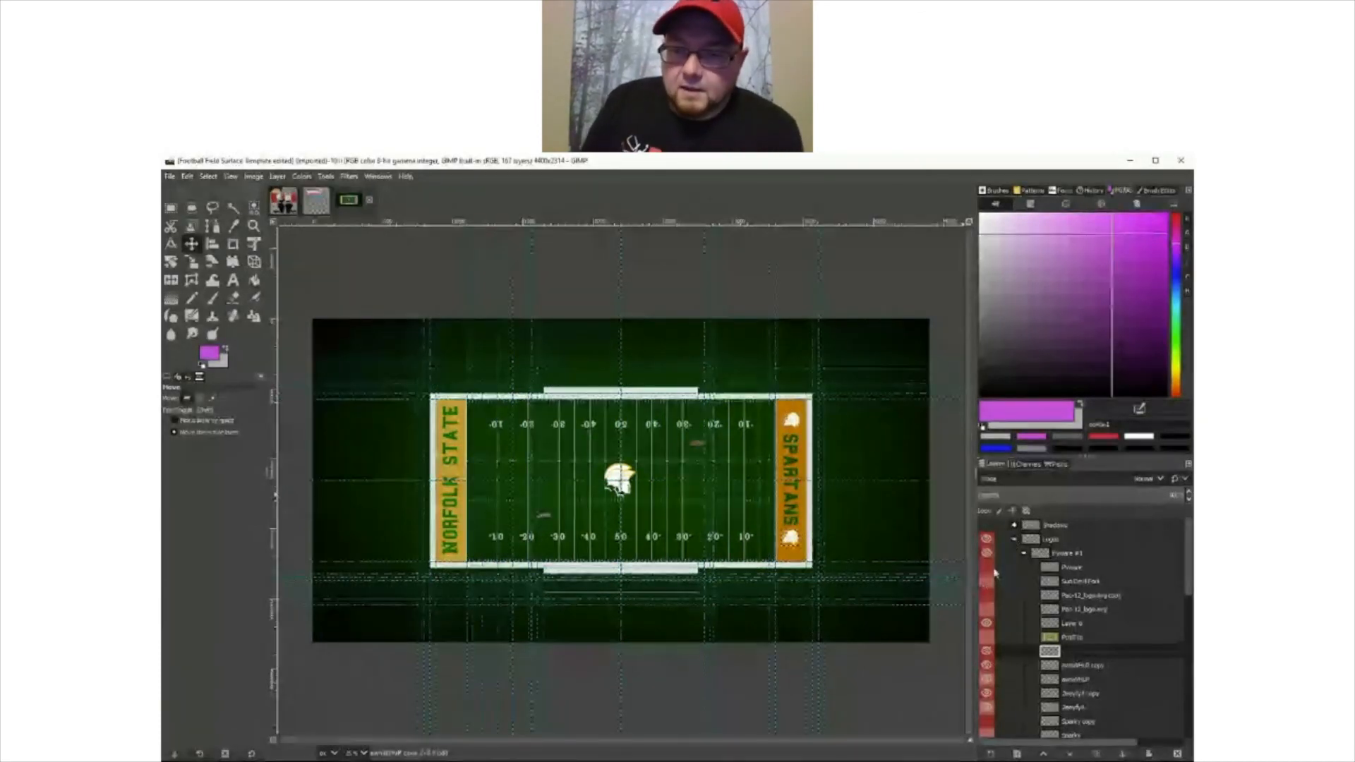
- Hide the Norfolk State lettering layer in the left end zone group and show the Pyware lettering layer instead
scroll(1157, 575, down, 5)
scroll(1108, 575, up, 2)
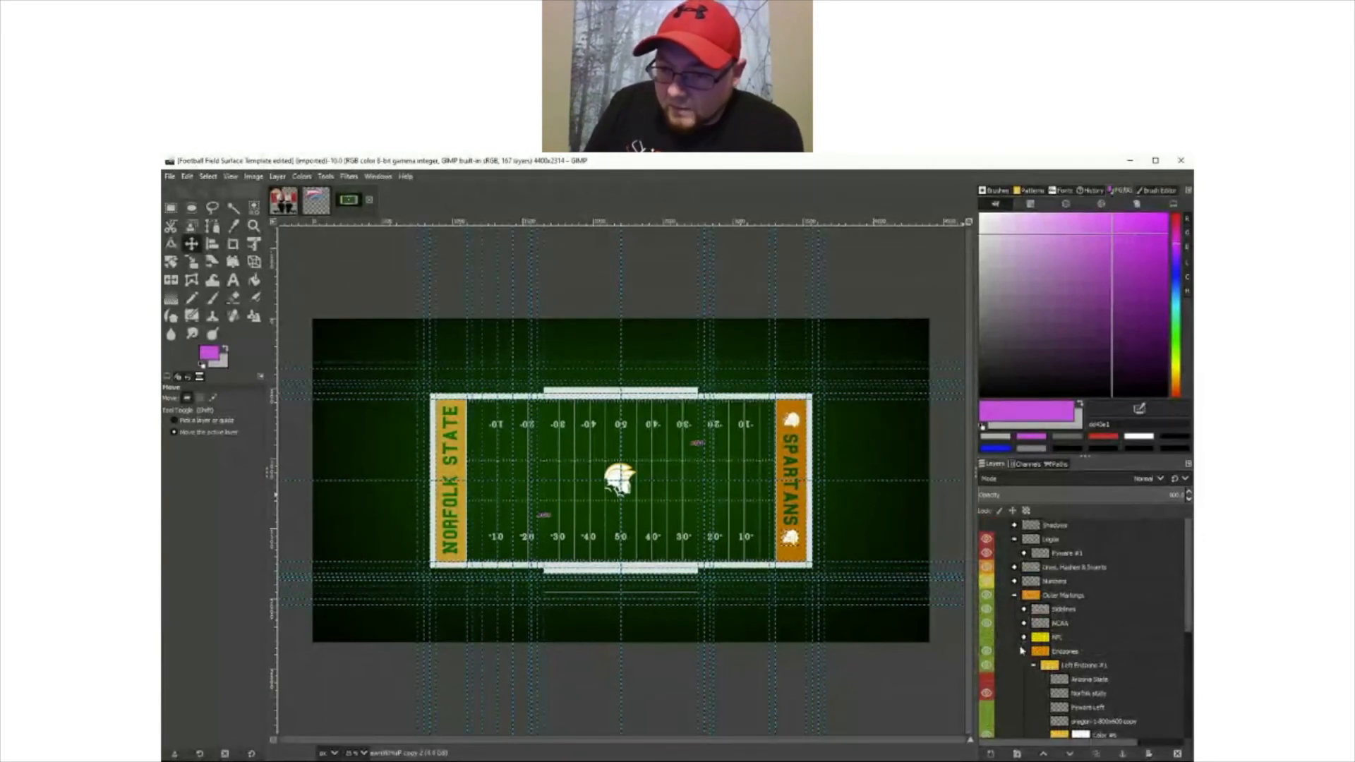
scroll(1045, 686, down, 4)
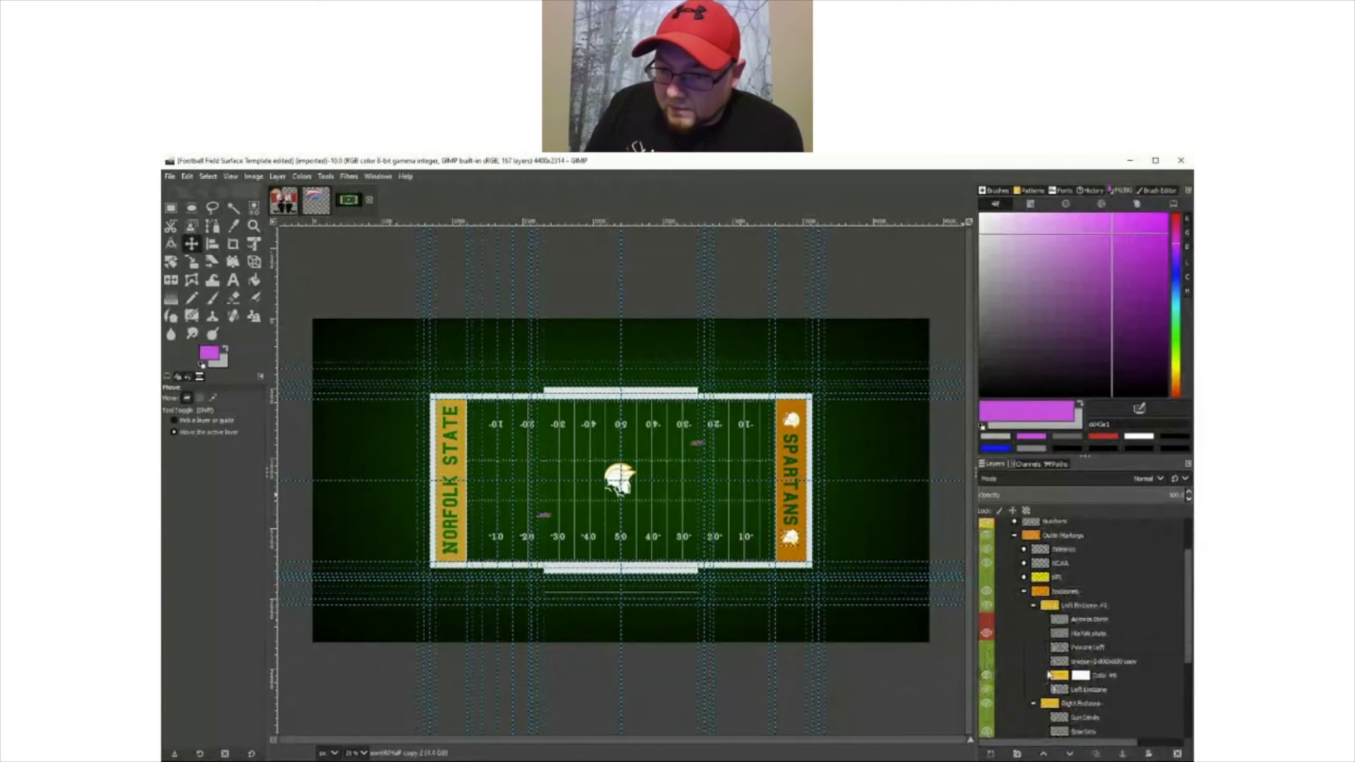
click(989, 635)
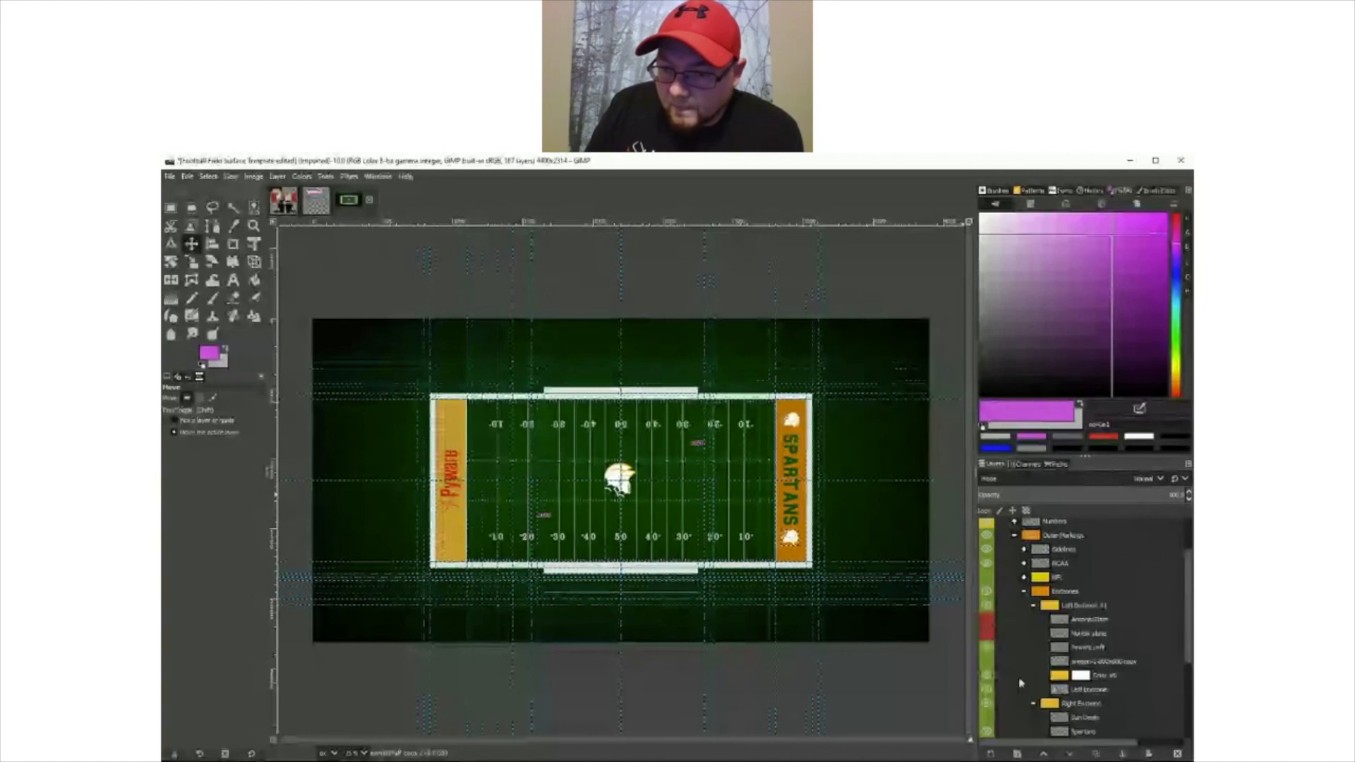
- Select the left end zone's gold color layer and toggle its visibility off and on to check what it covers
click(1061, 678)
double_click(1061, 678)
key(Escape)
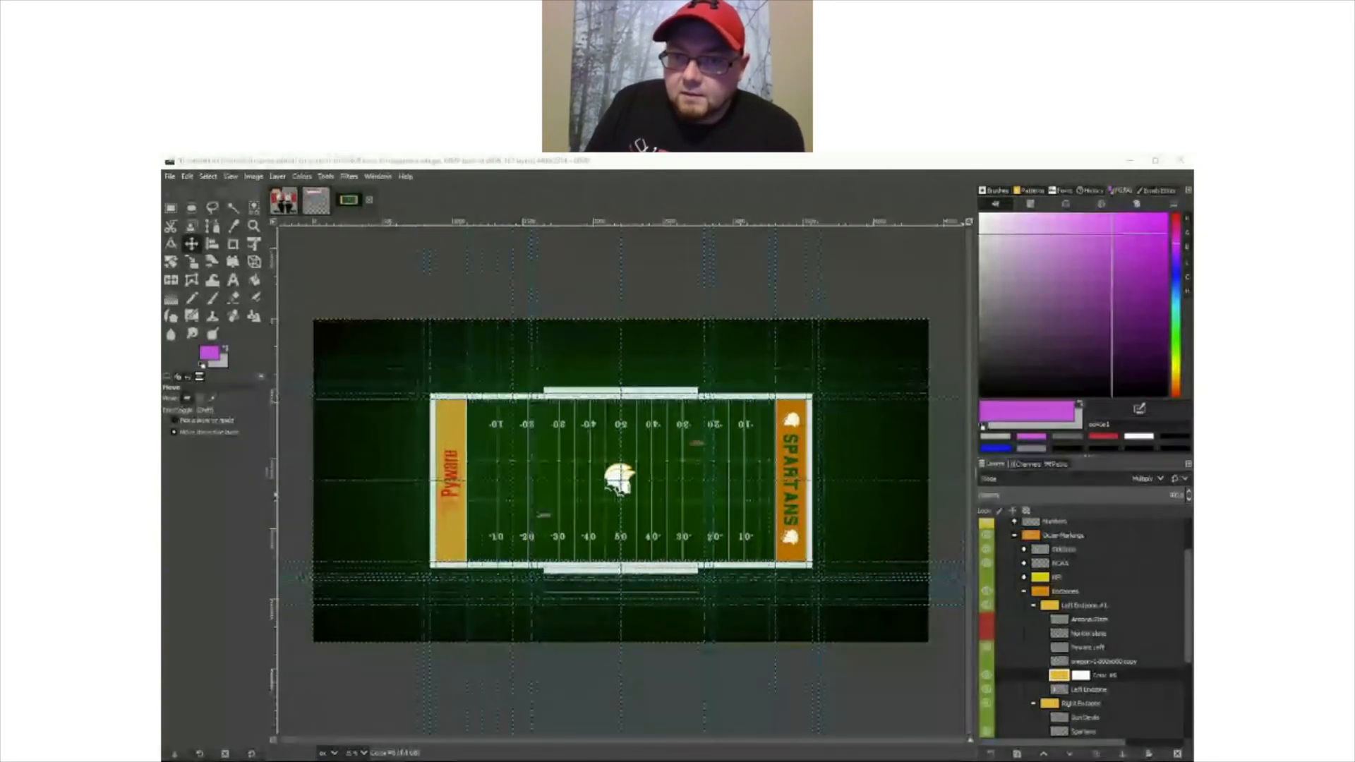
click(1062, 684)
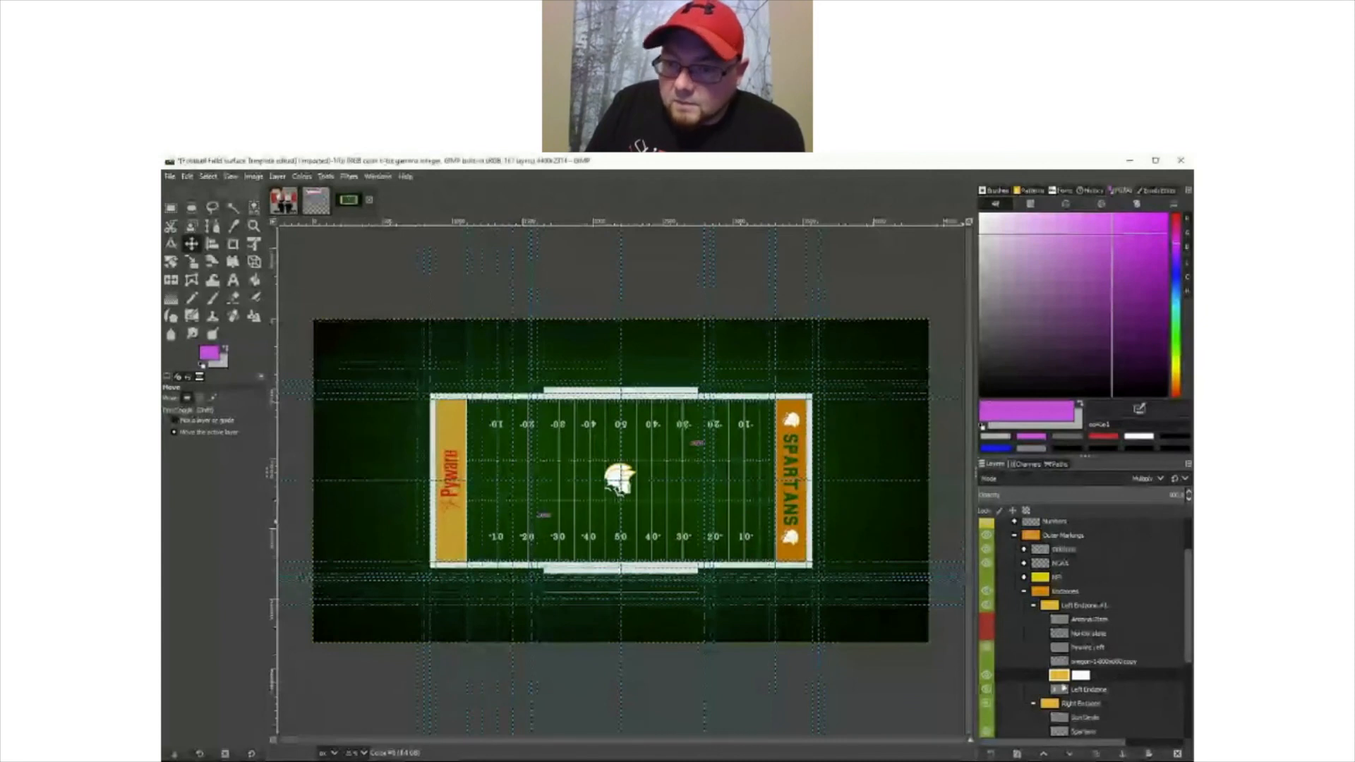
right_click(1058, 679)
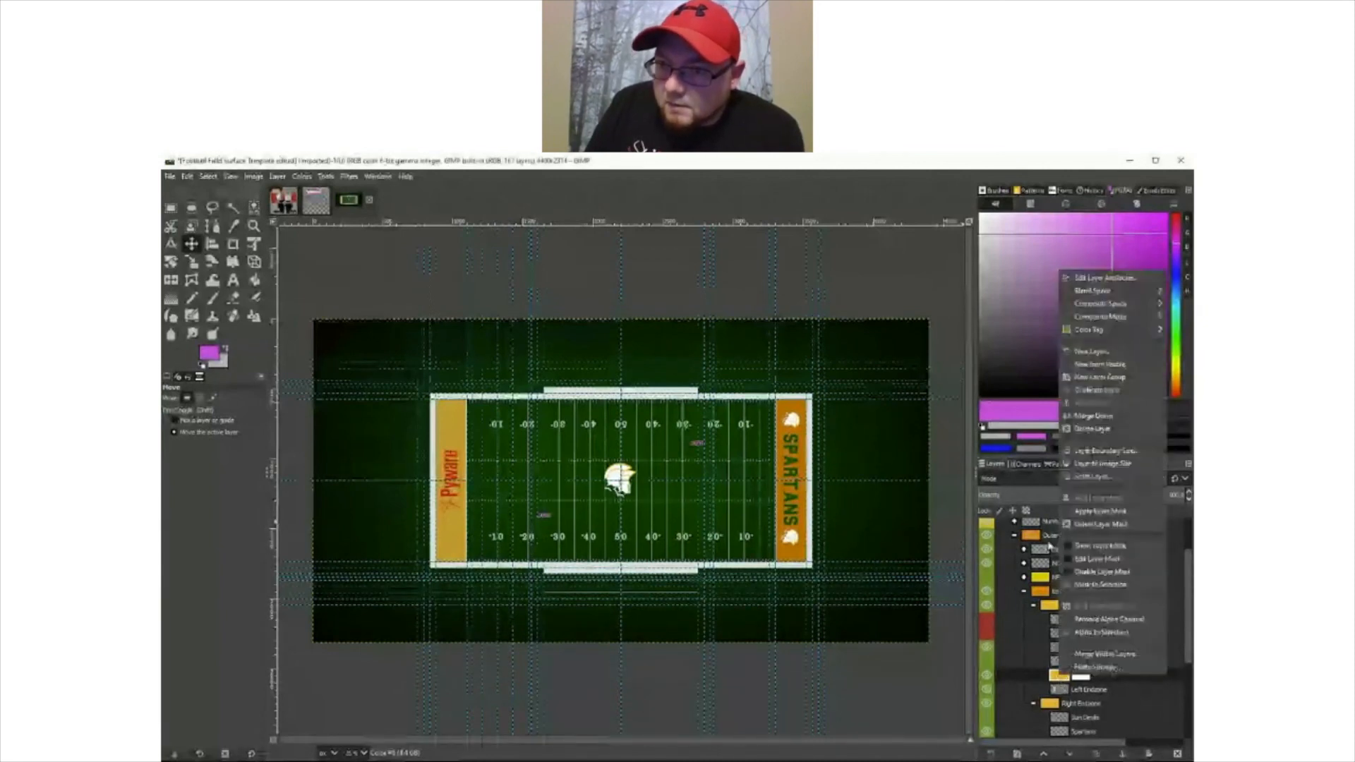
click(1049, 546)
double_click(1059, 678)
double_click(1104, 675)
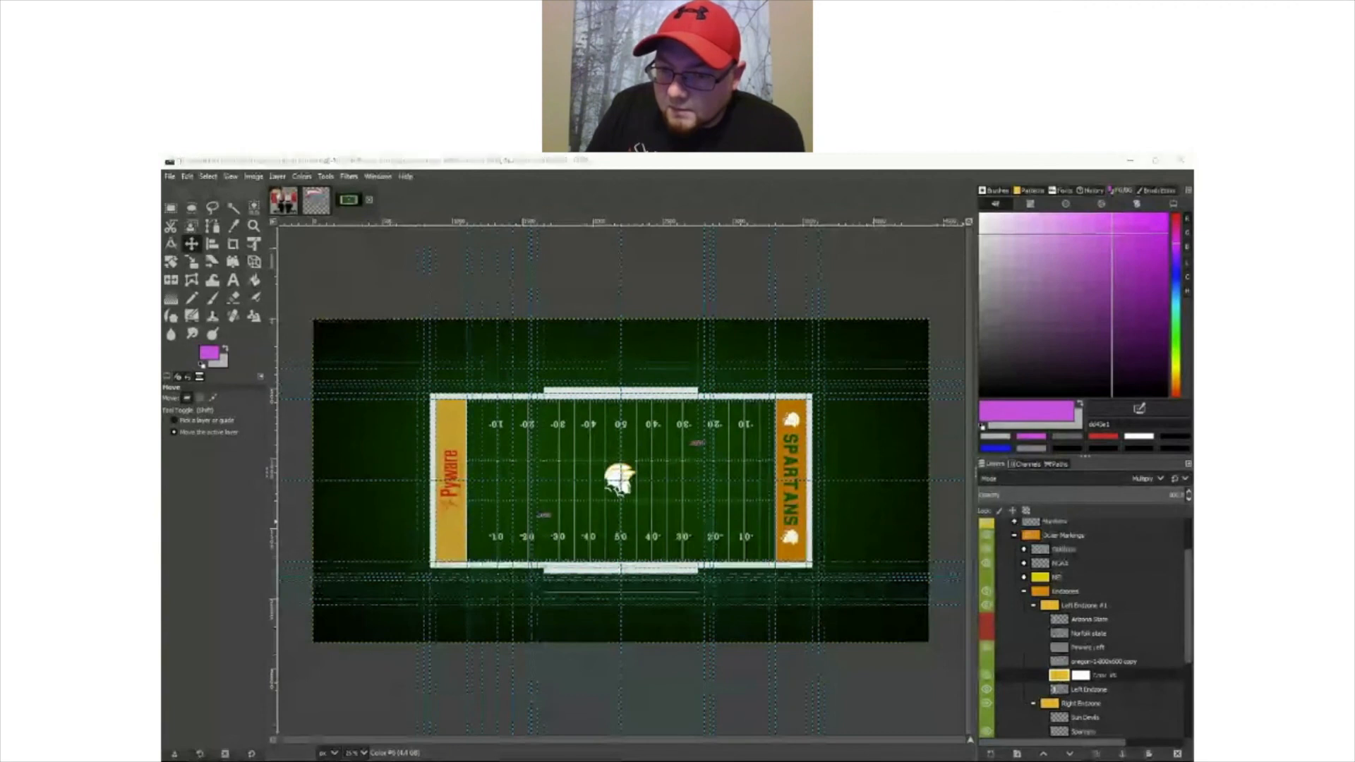
double_click(1096, 676)
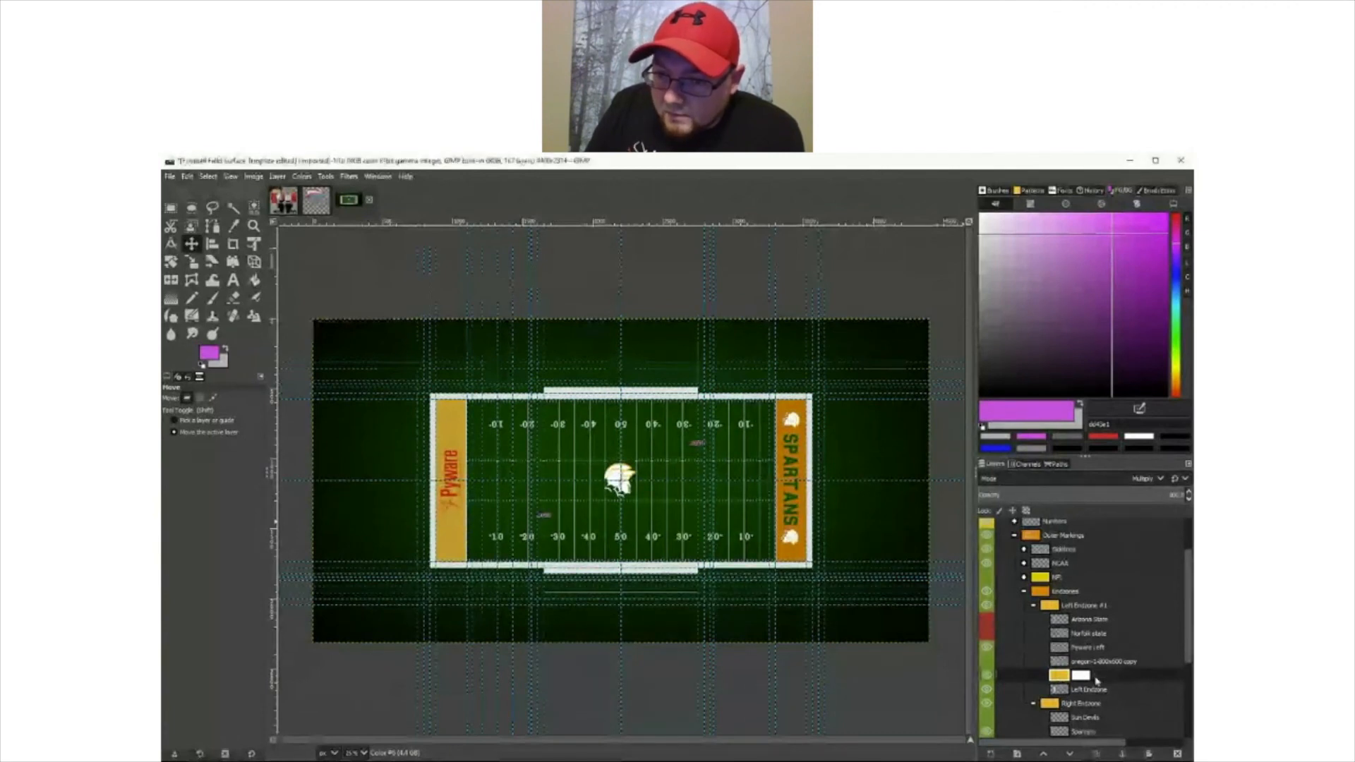
click(987, 675)
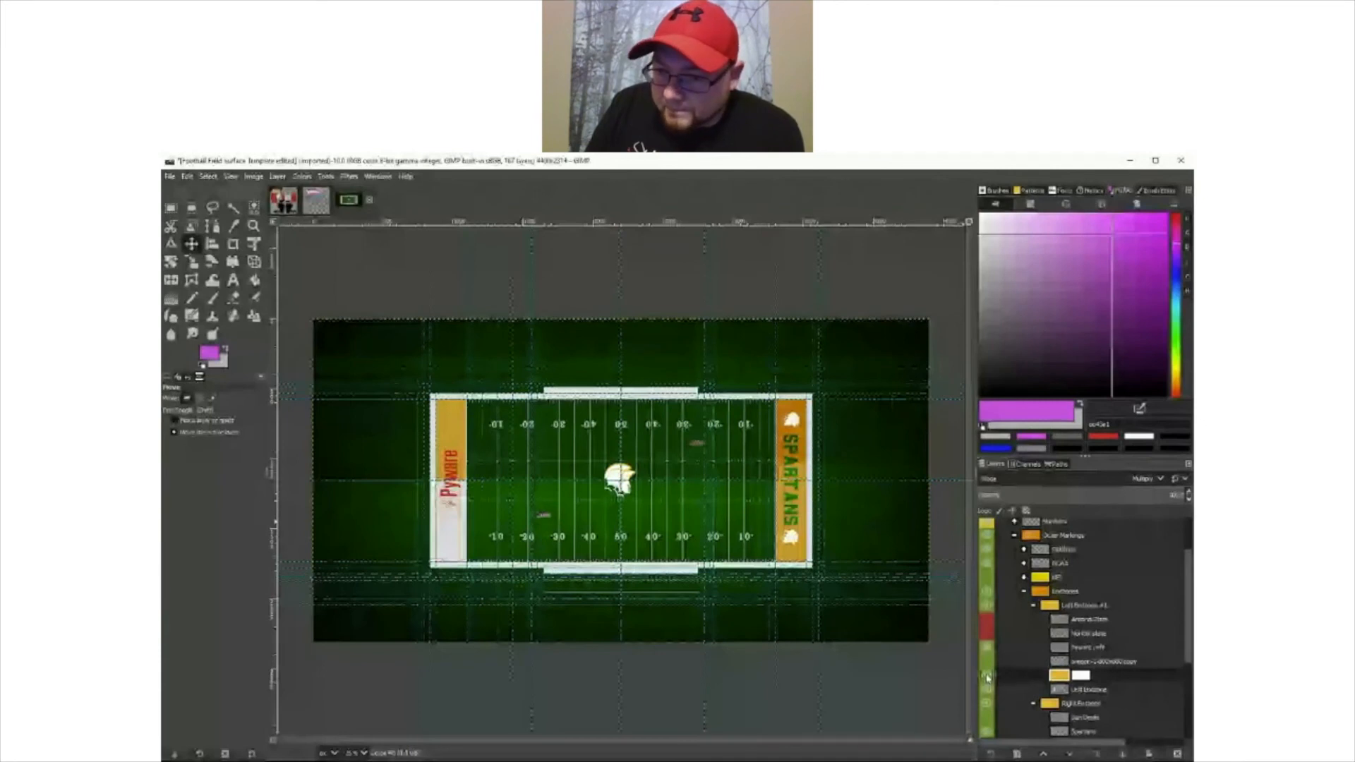
click(987, 676)
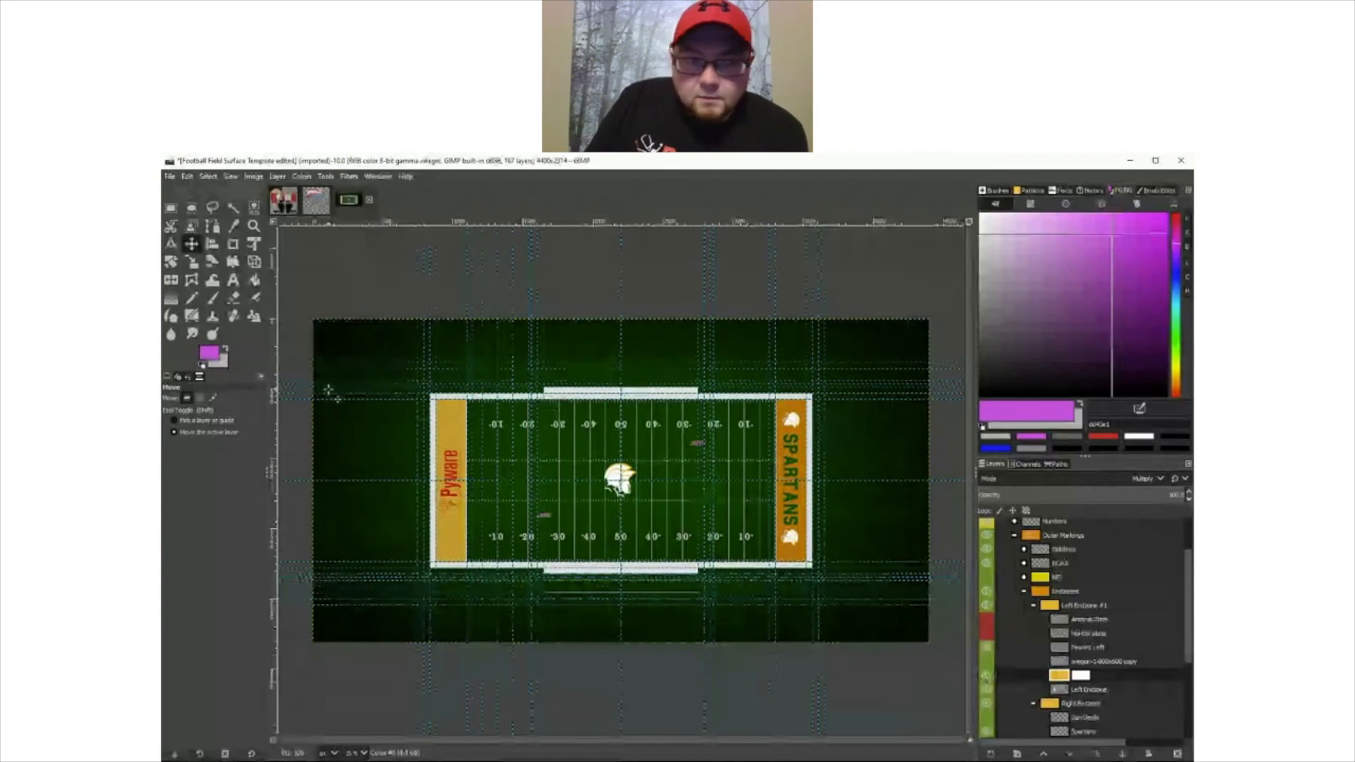
- Set the foreground color to pure red
click(226, 349)
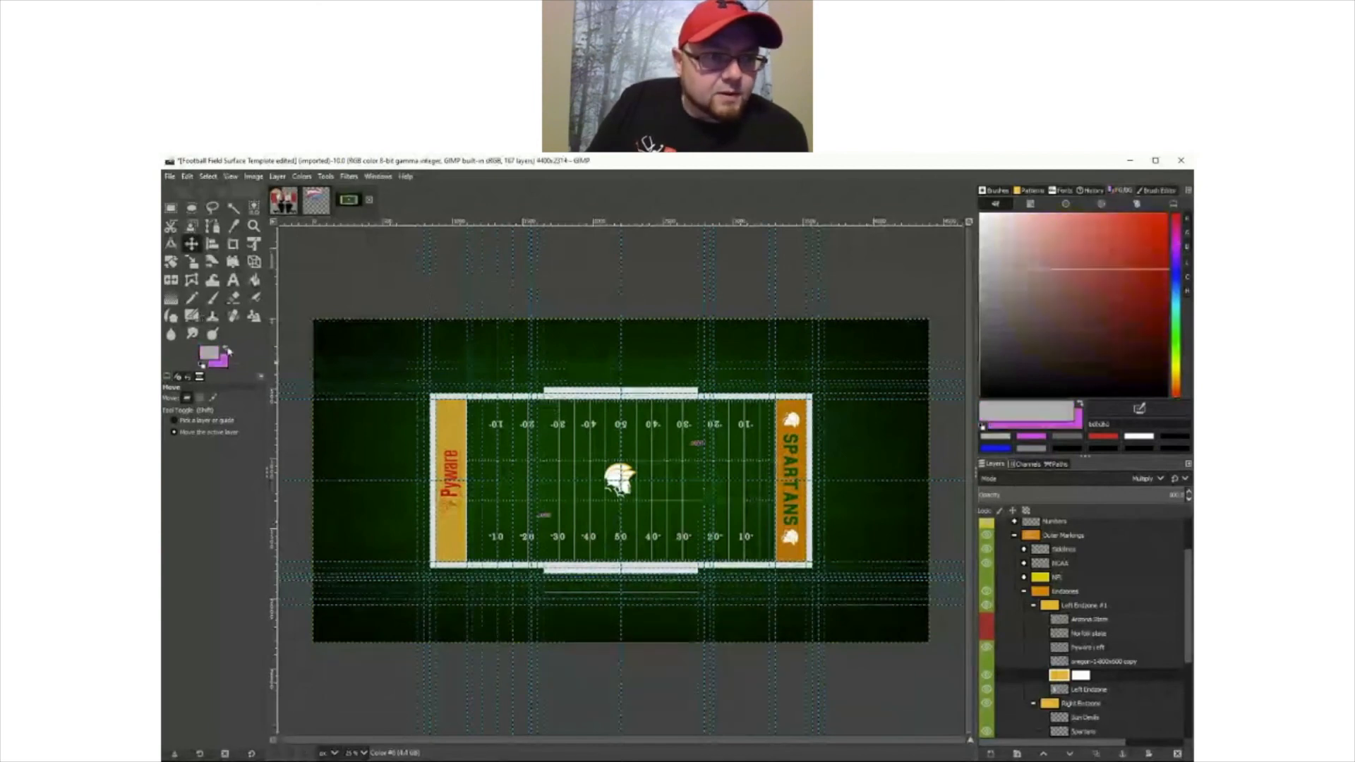
click(1167, 213)
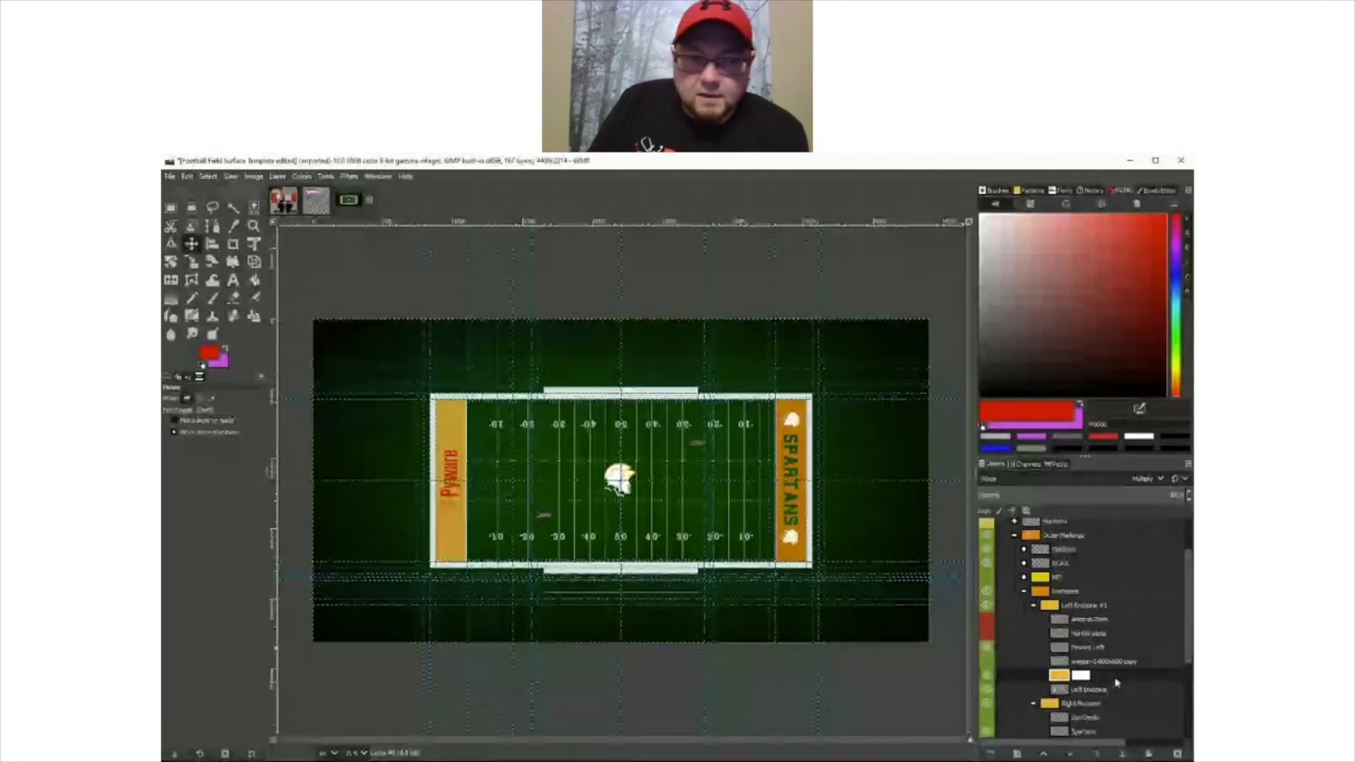
- Try to bucket-fill the left end zone's color layer with red without a selection, and undo the fill
click(254, 279)
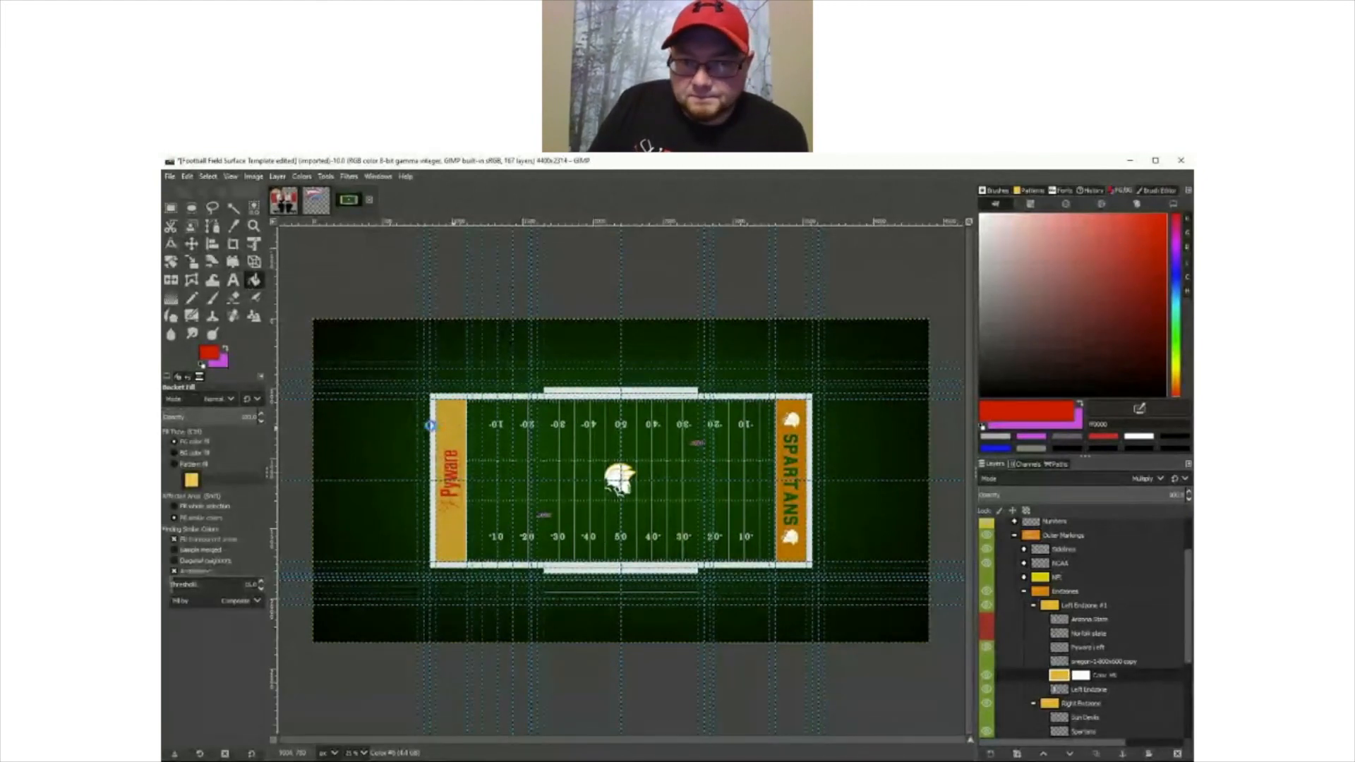
click(438, 426)
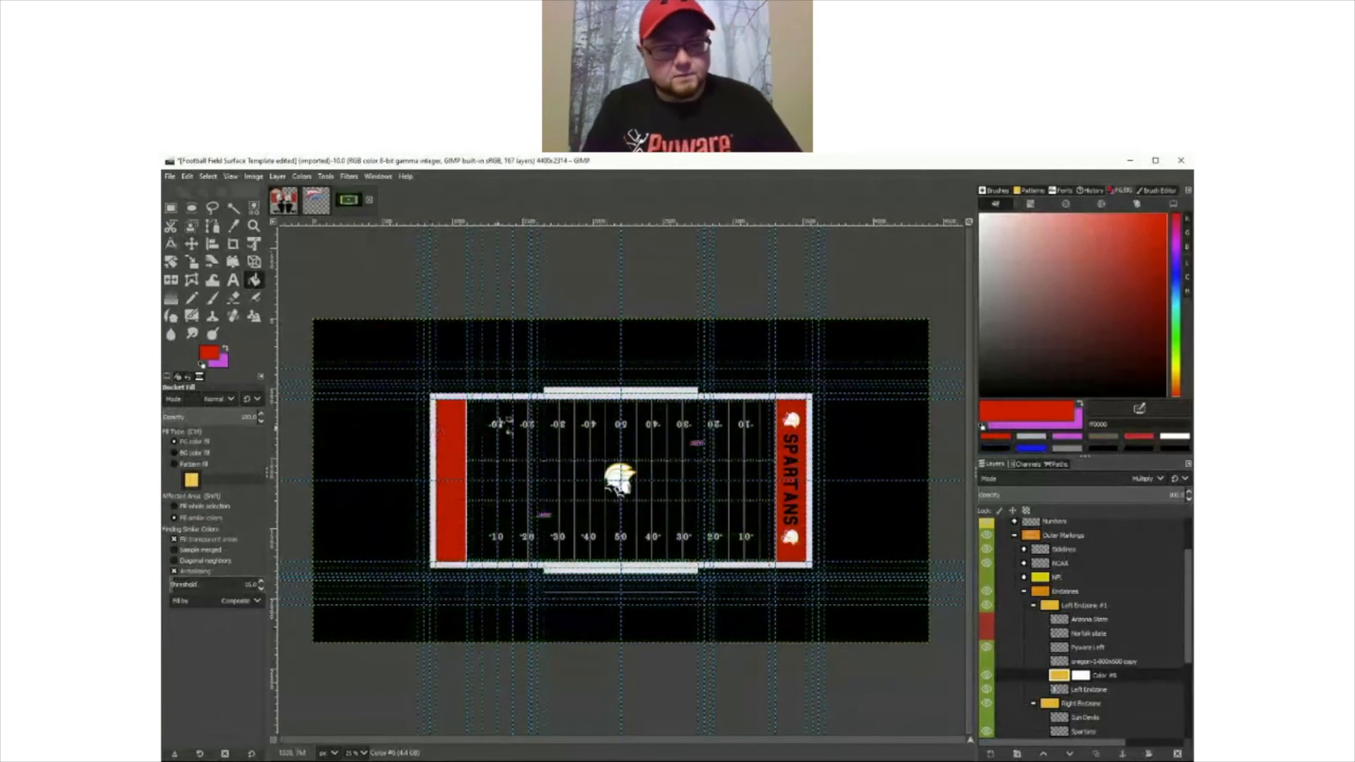
key(ctrl+z)
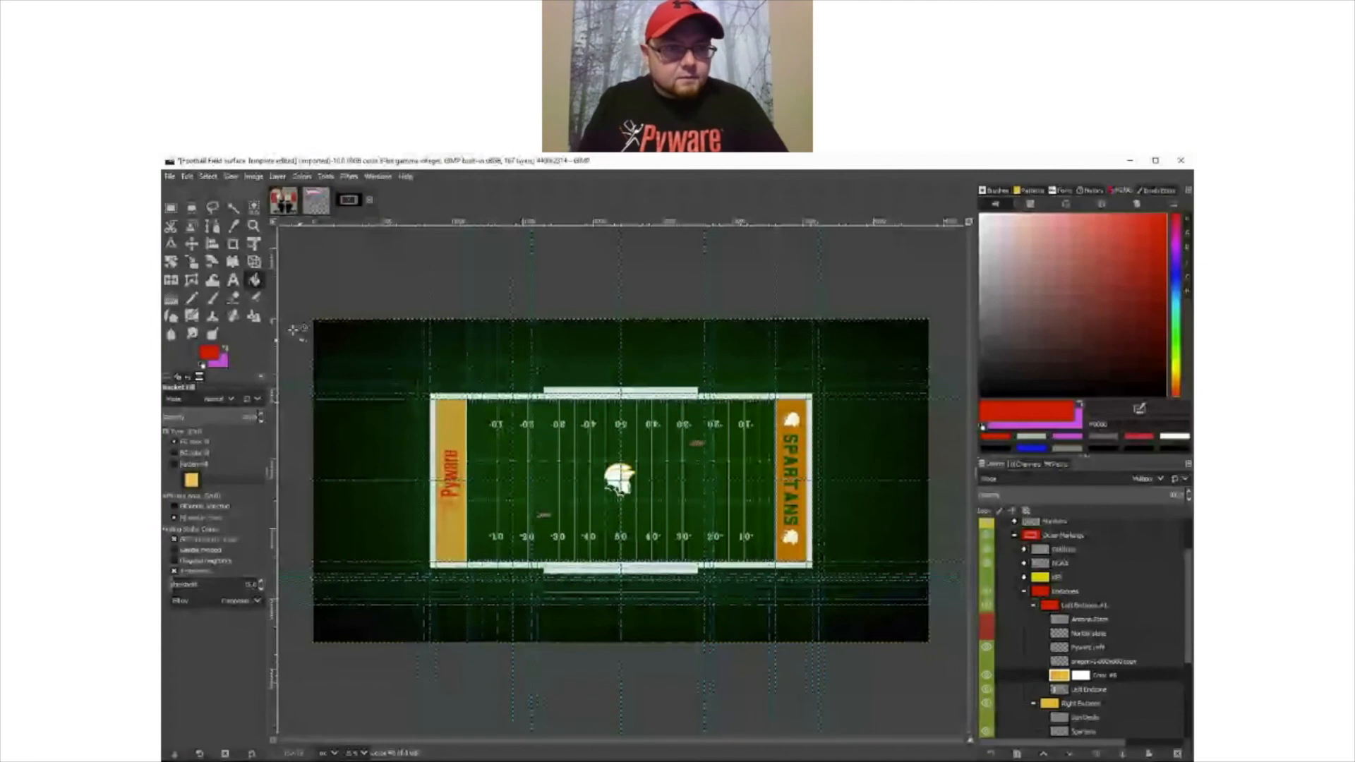
- Fill a rectangular selection of the left end zone with red and show the Arizona State lettering layer
click(170, 208)
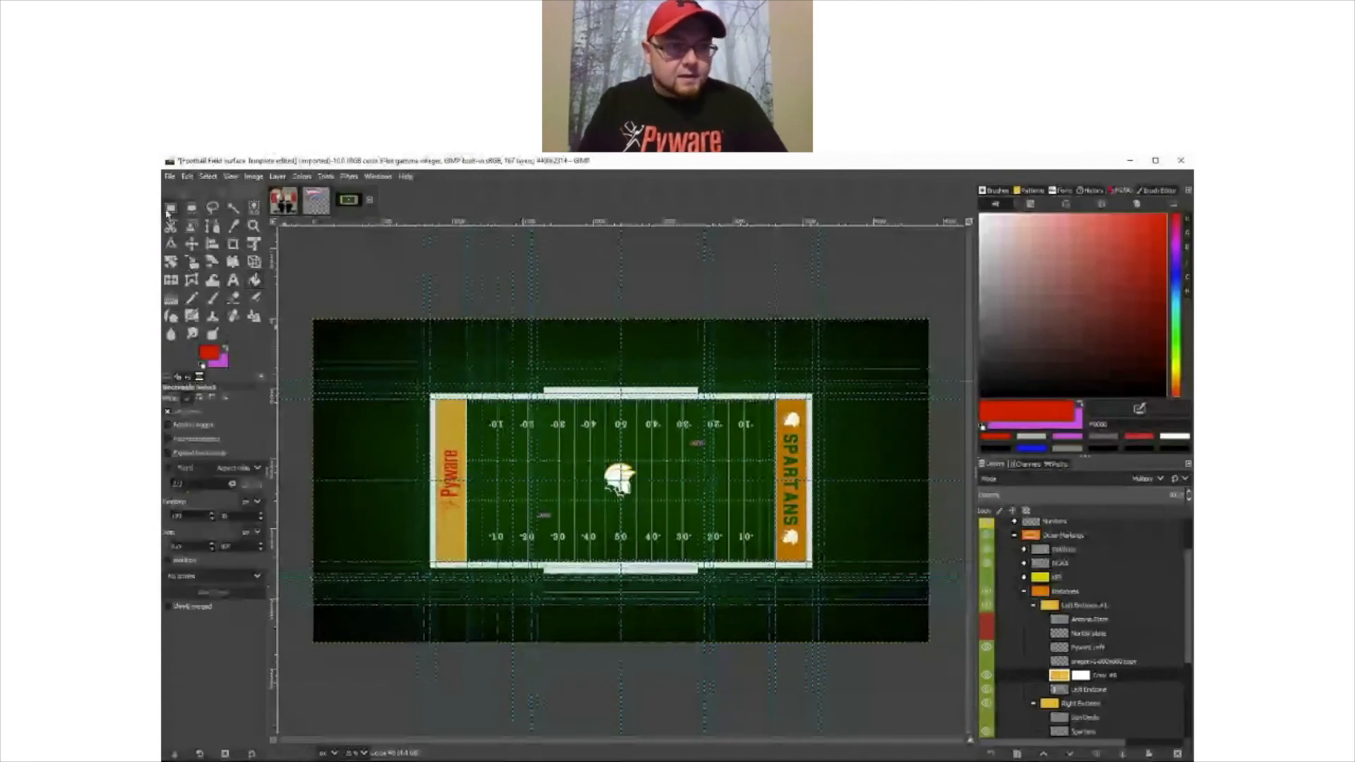
drag(445, 409, 467, 565)
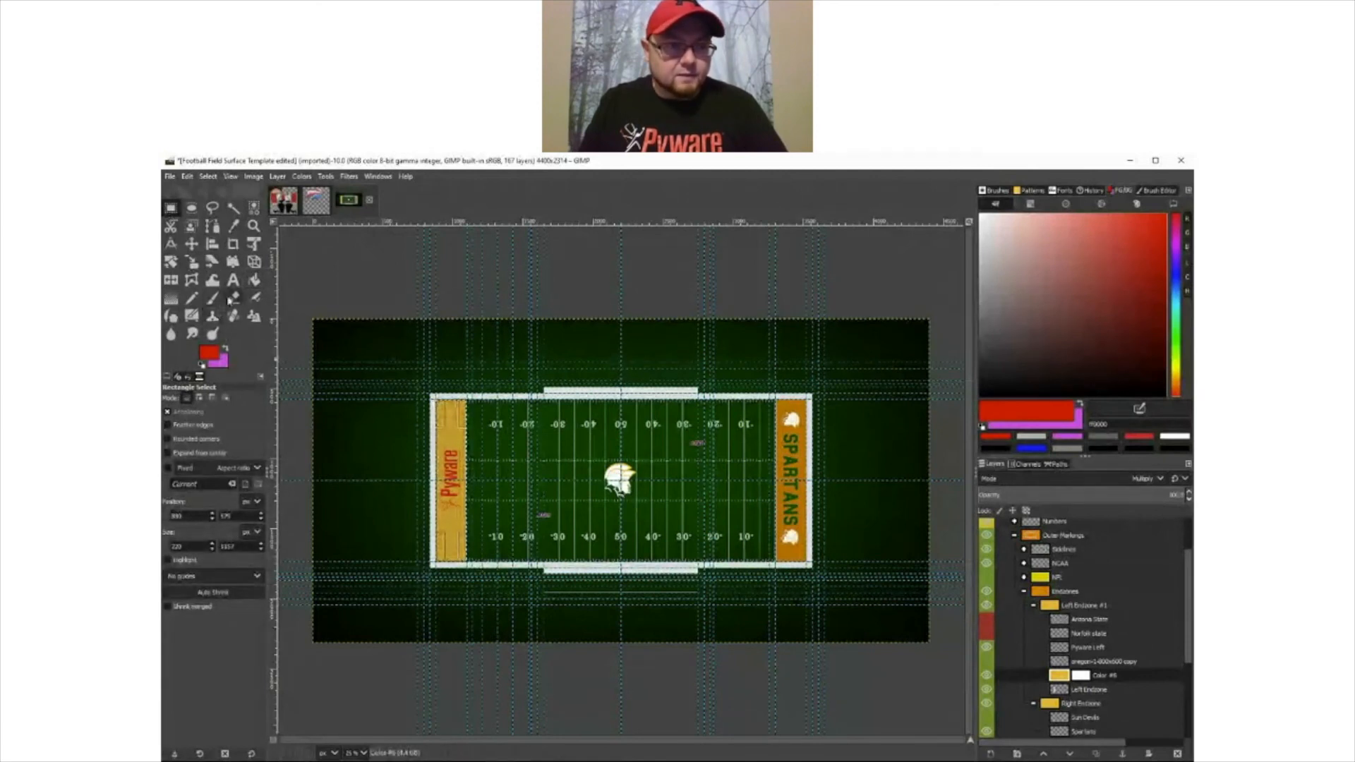
click(254, 280)
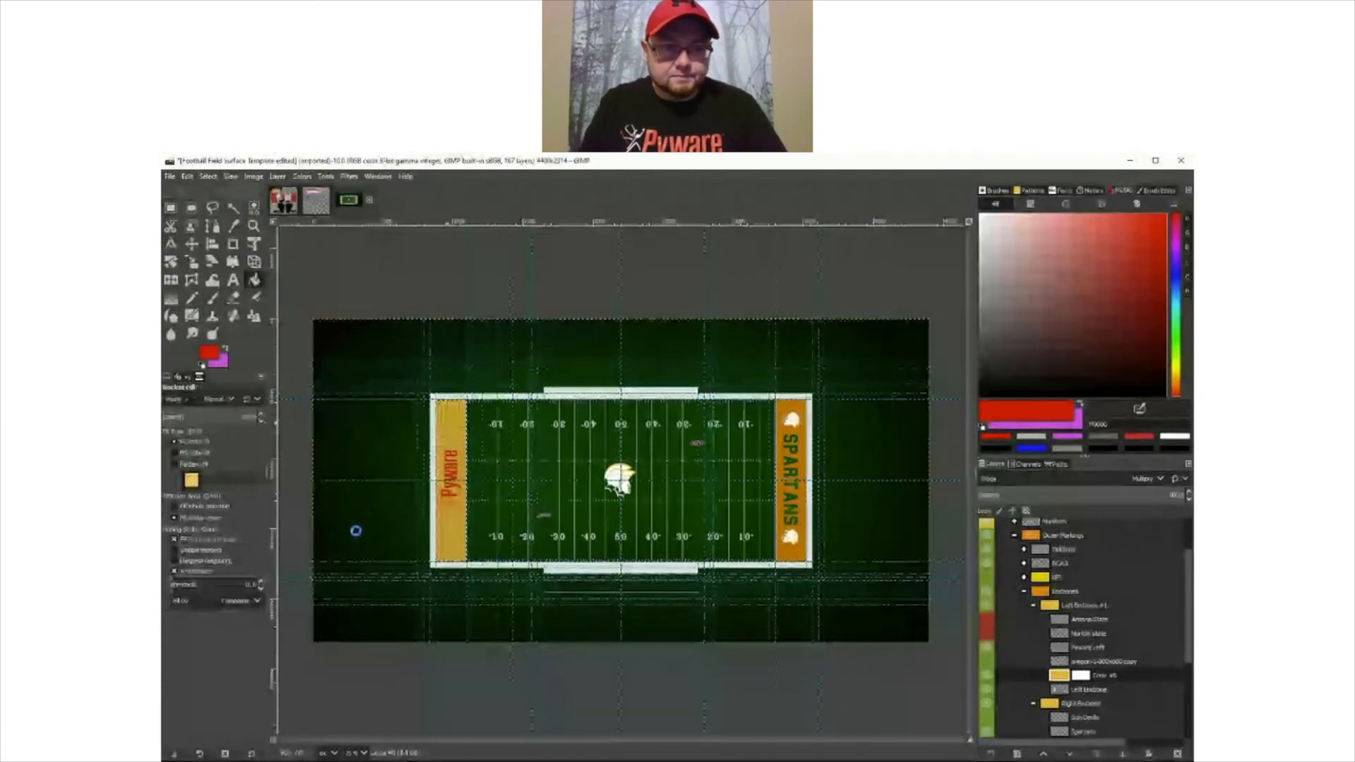
click(356, 531)
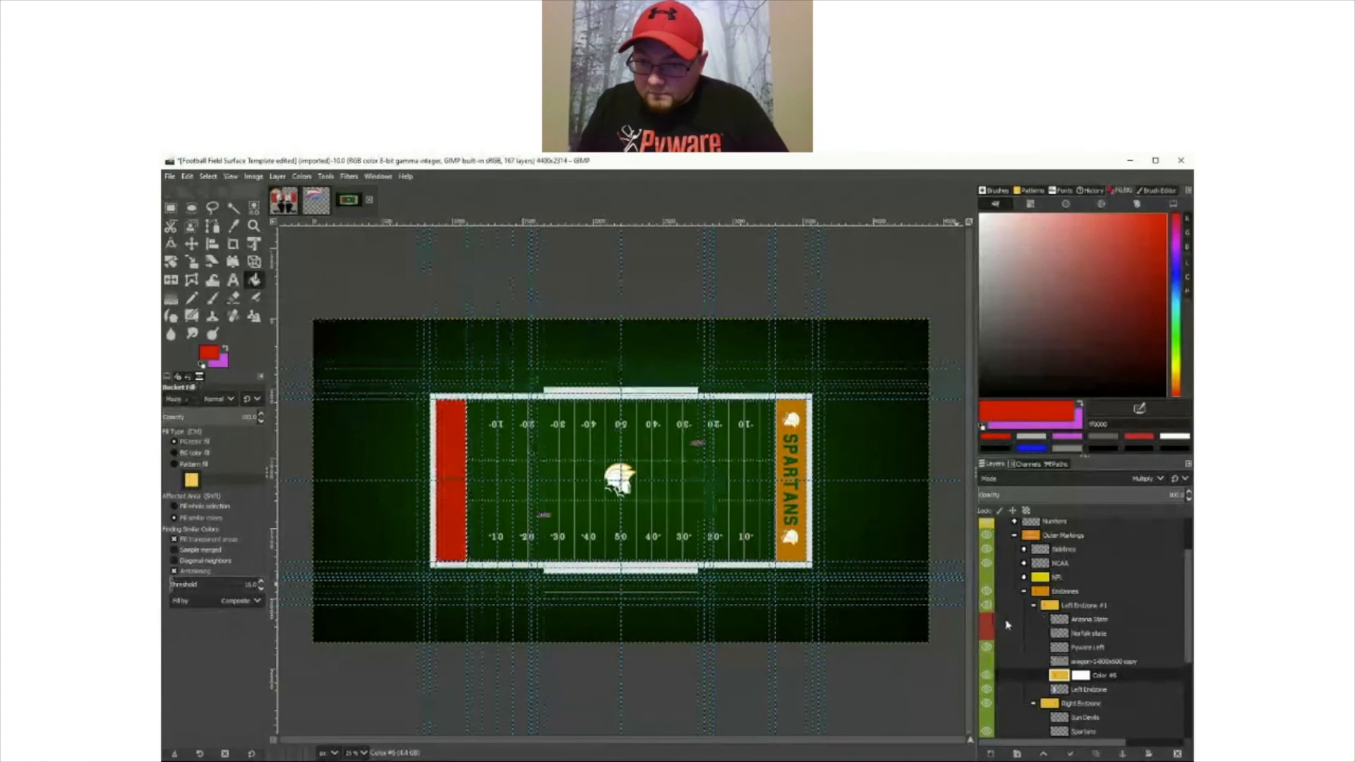
click(986, 620)
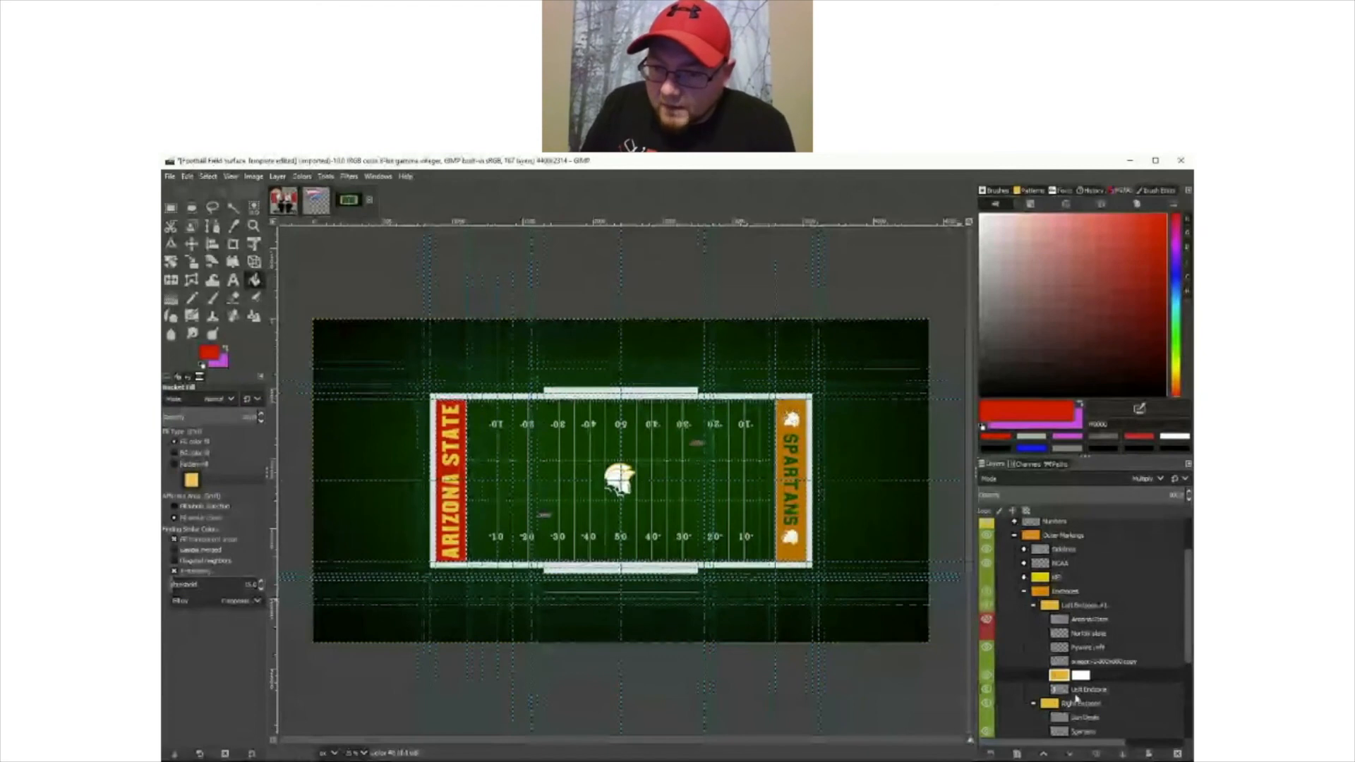
- Select the right end zone's color layer and draw a rectangular selection covering that end zone
scroll(1075, 697, down, 2)
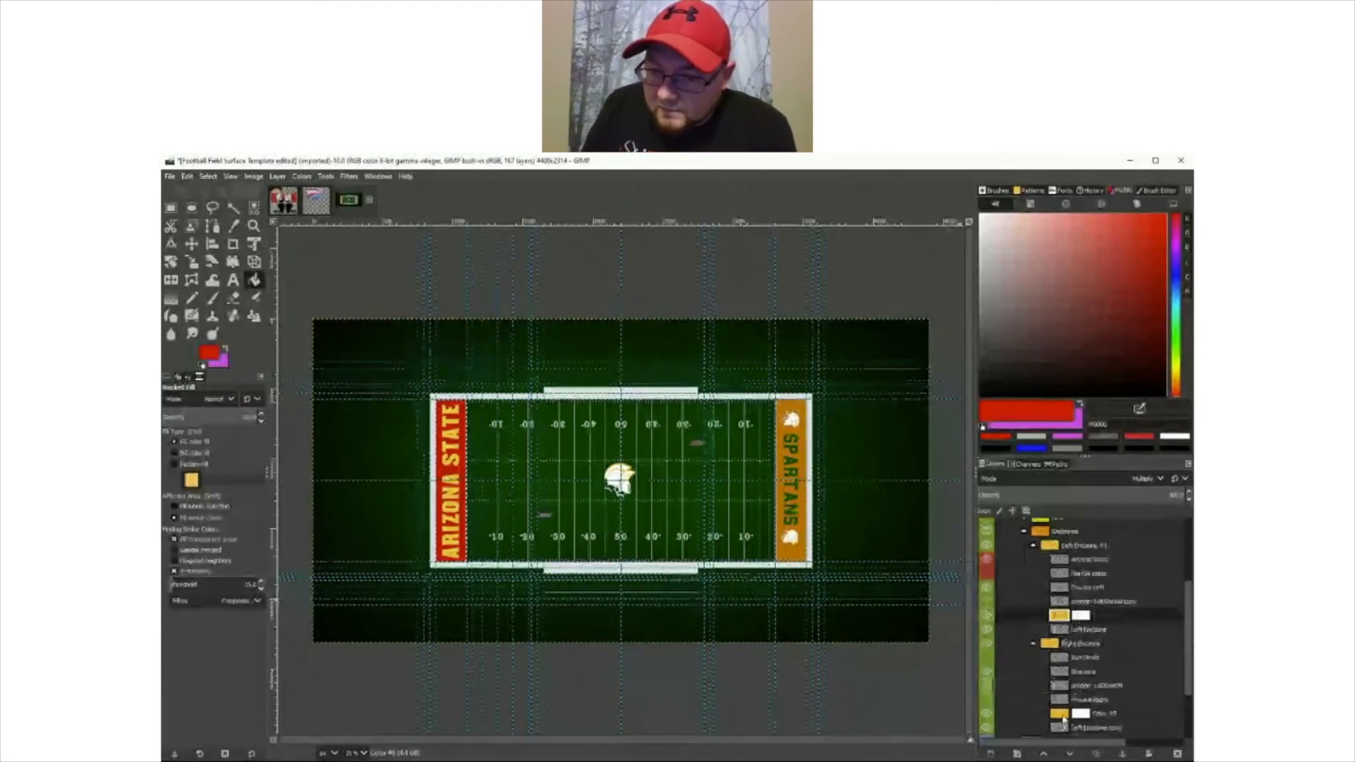
scroll(1064, 719, down, 1)
click(1062, 682)
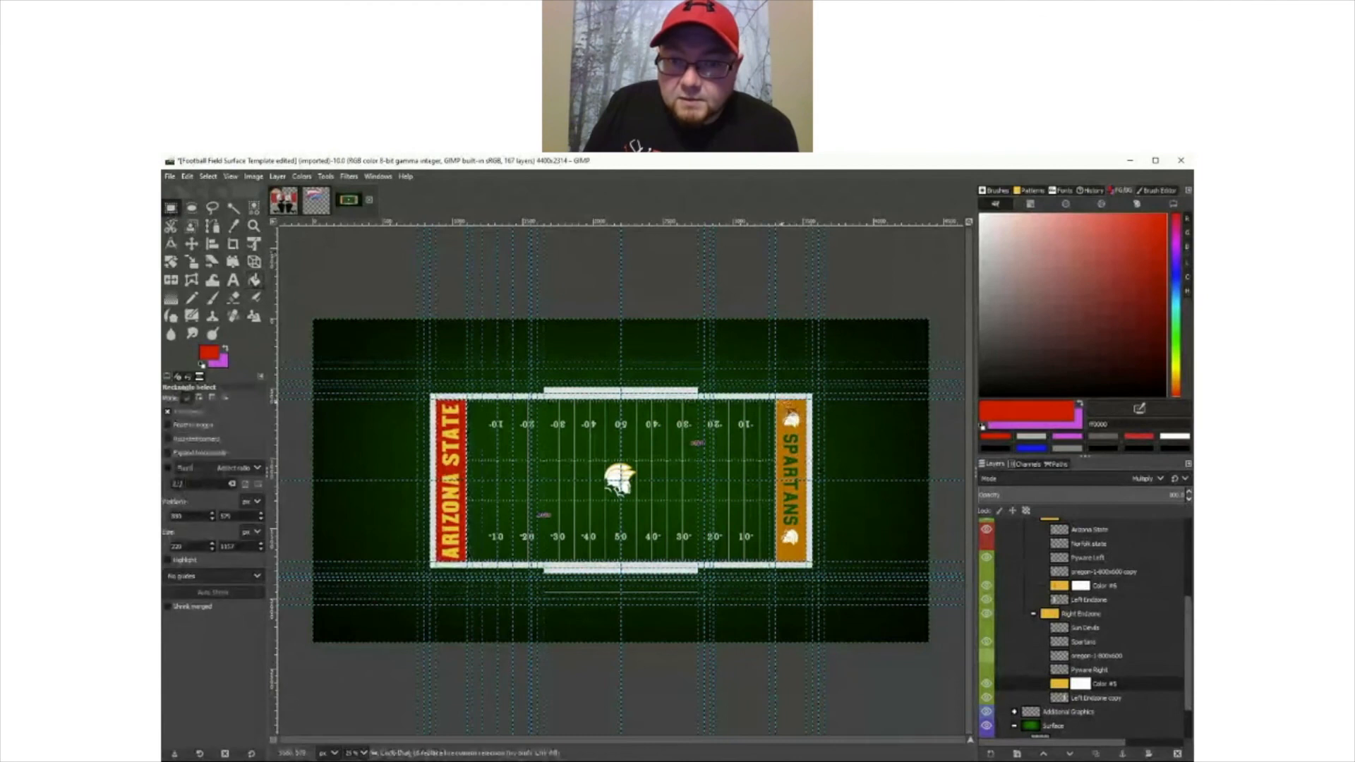
drag(776, 401, 811, 563)
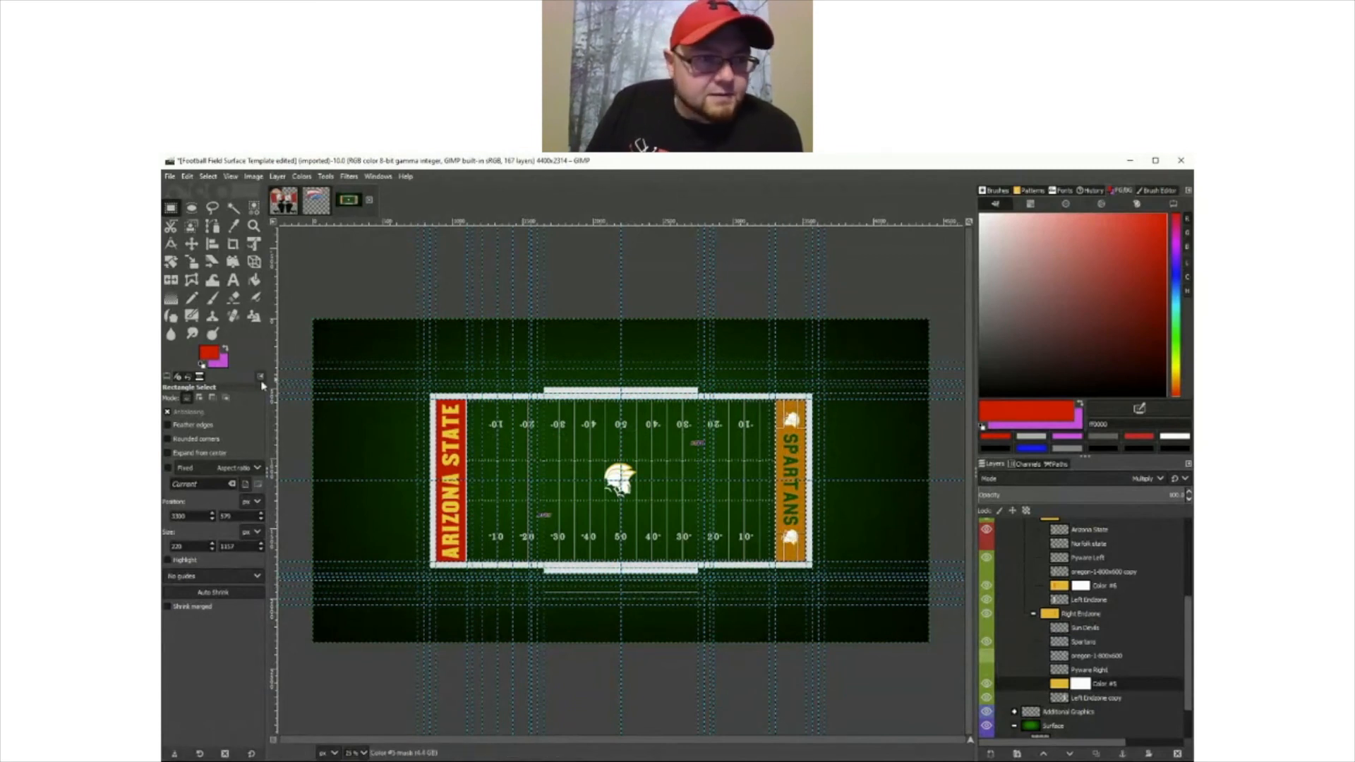
- Change the foreground color to white and activate the Bucket Fill tool
click(210, 354)
click(513, 415)
click(513, 442)
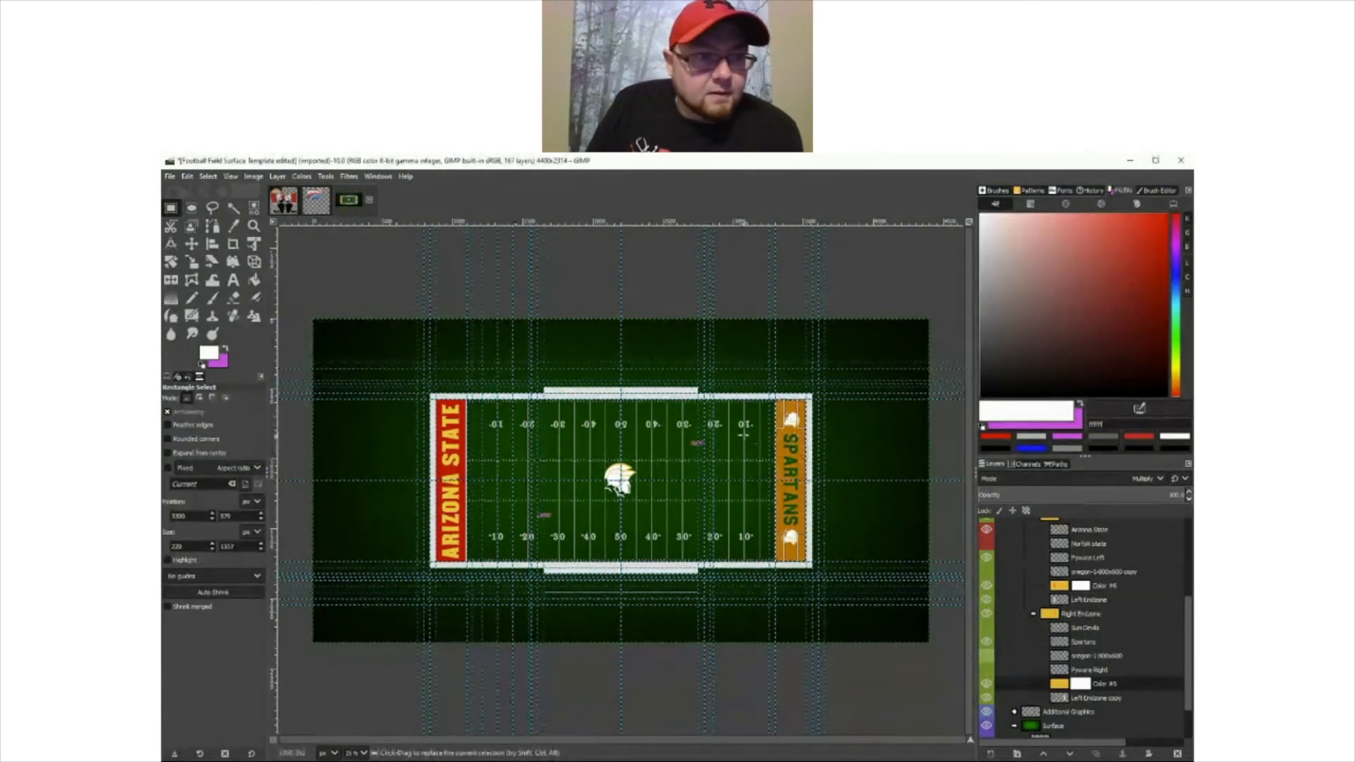
click(254, 279)
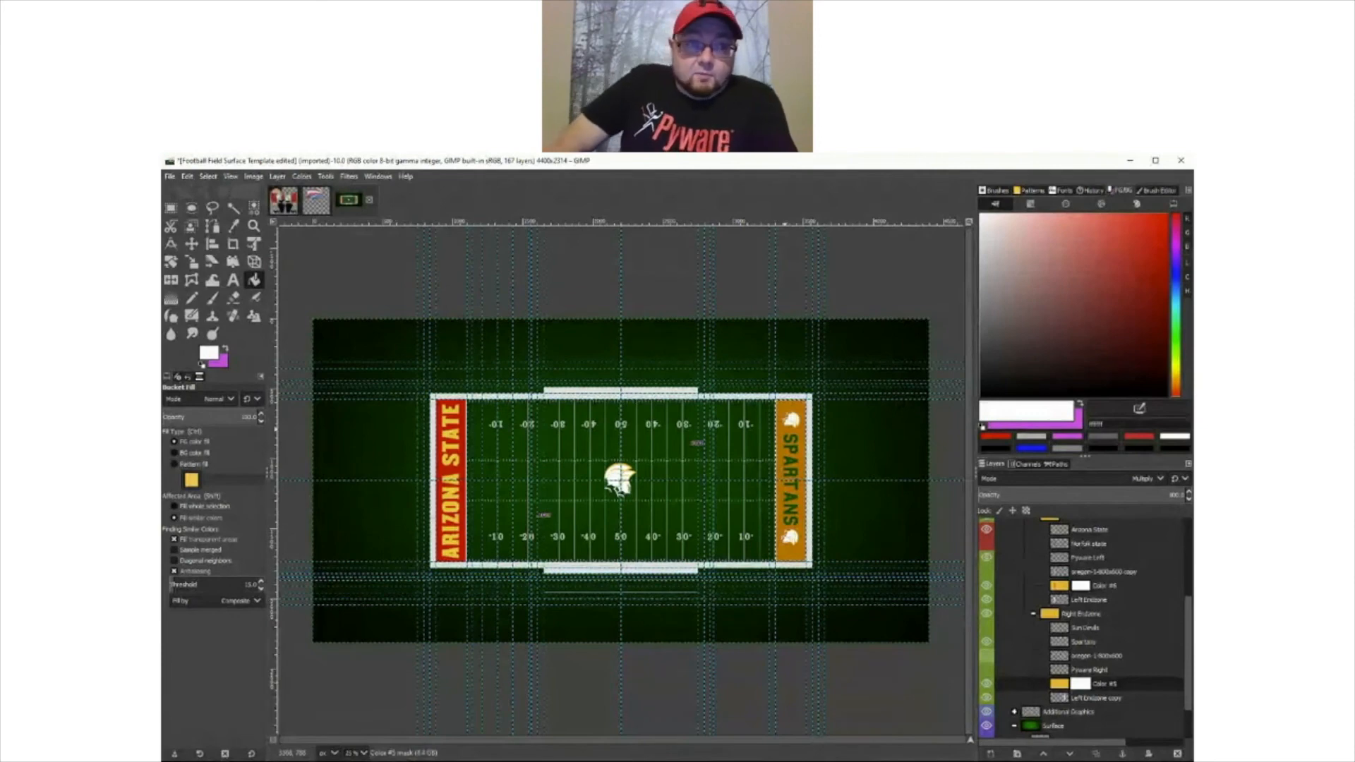
- Close the flag image and the uniform image, leaving only the football field template open
click(318, 205)
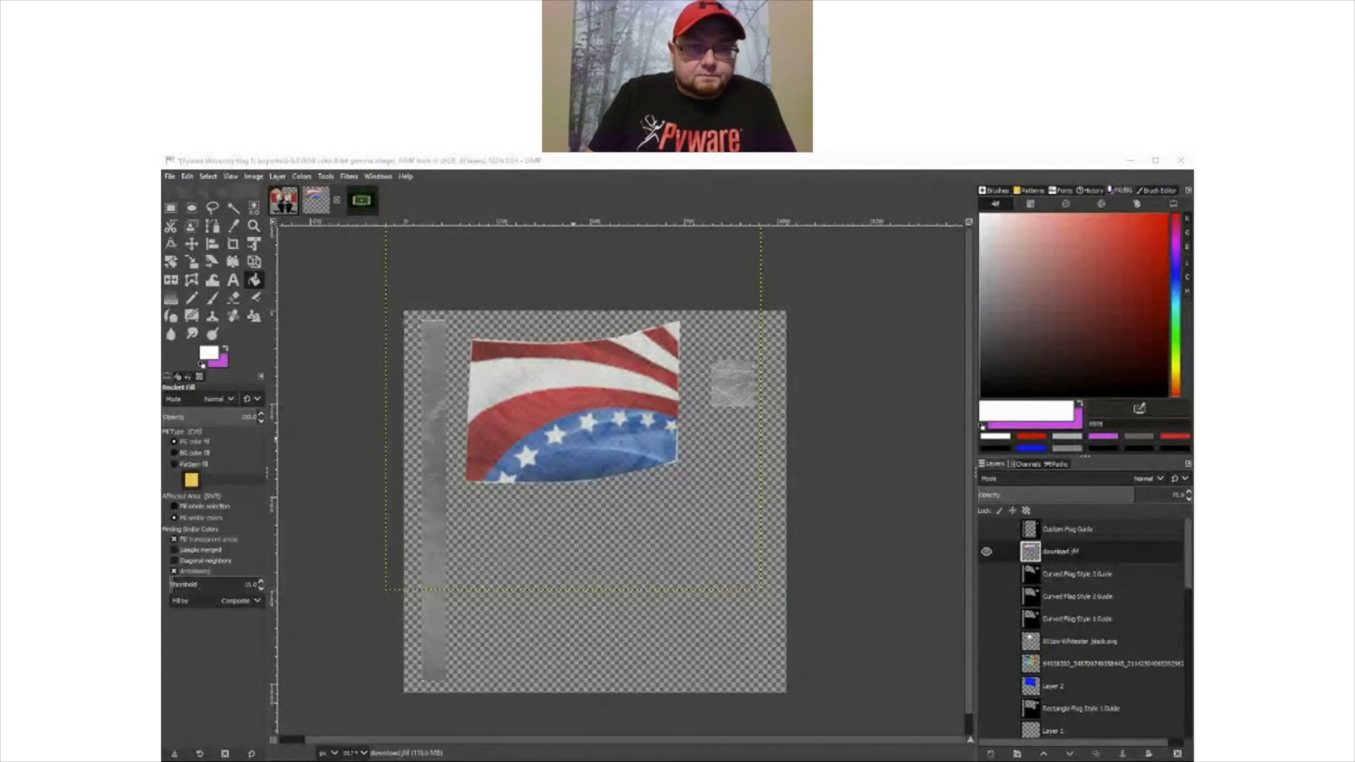
key(ctrl+w)
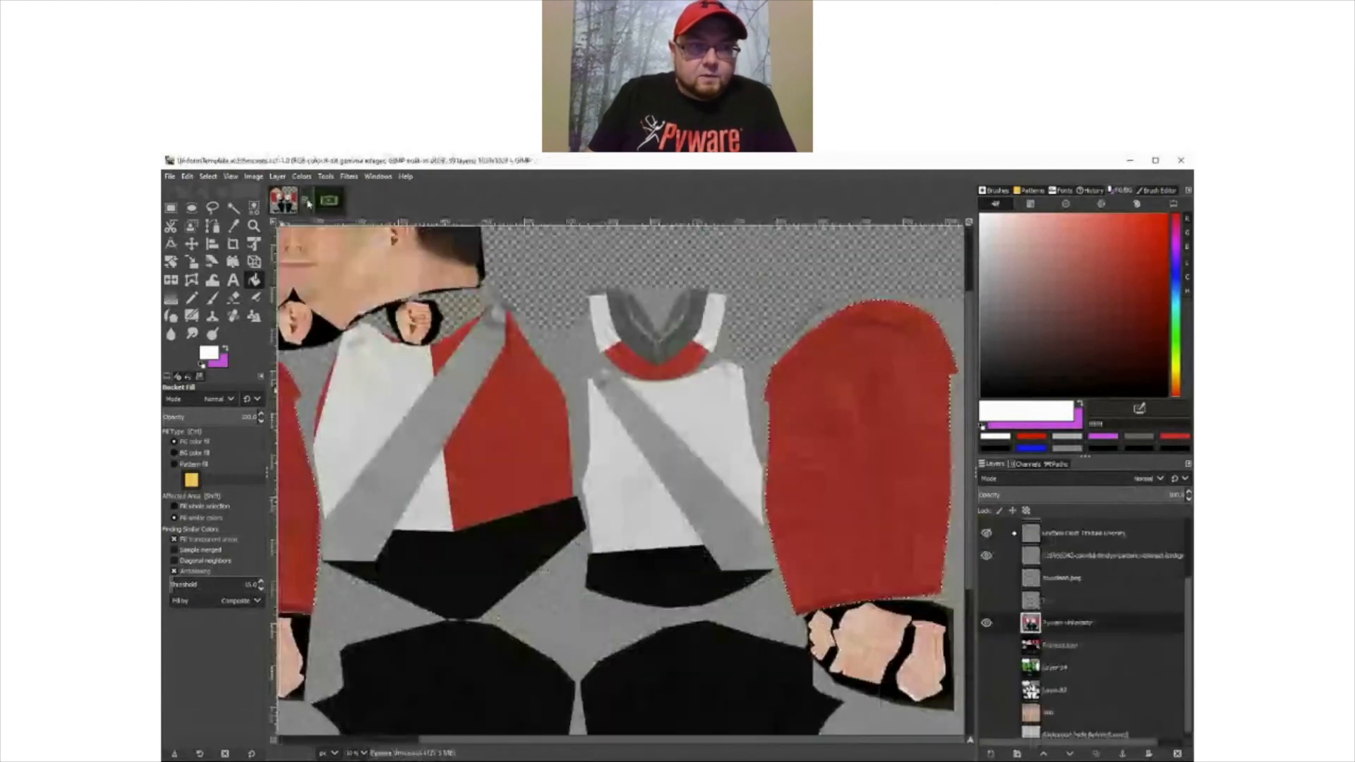
click(304, 201)
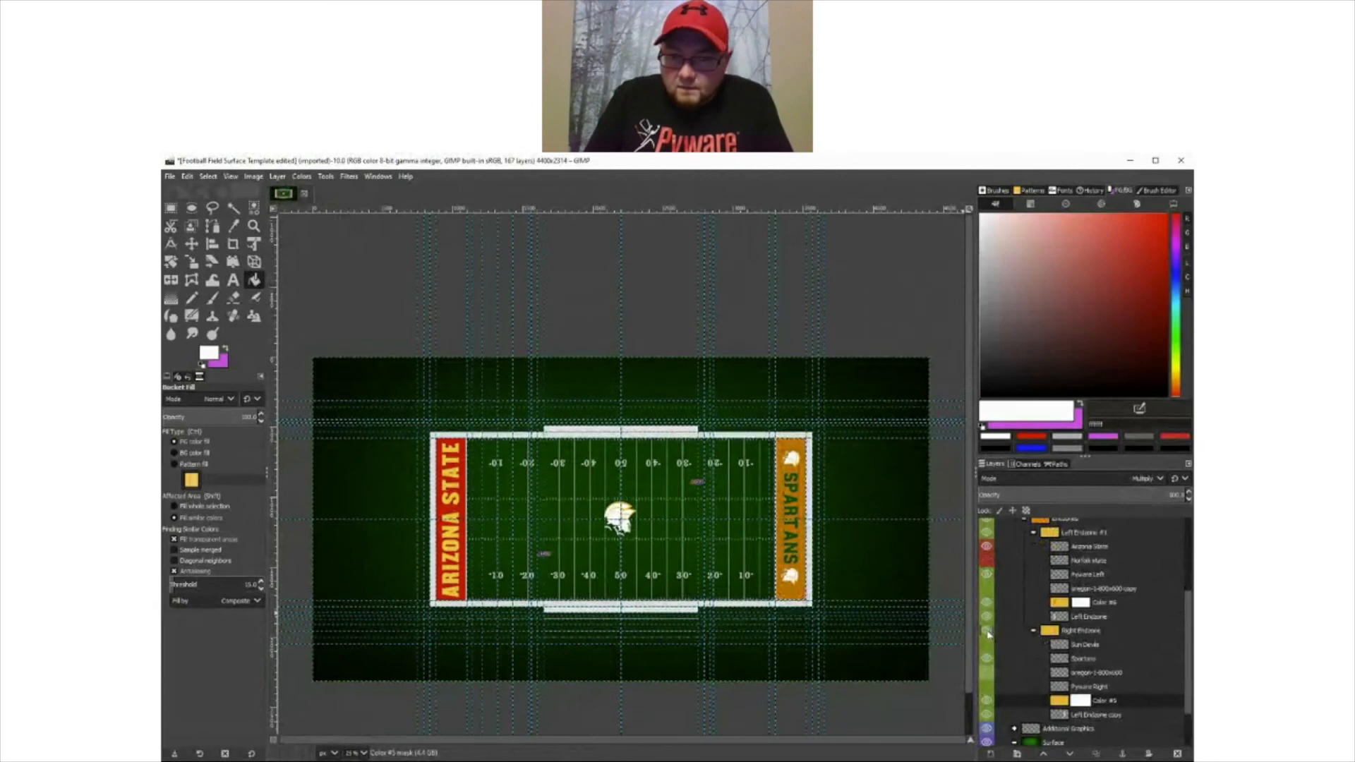
- Try to fill the selected right end zone with white on its color layer
click(987, 632)
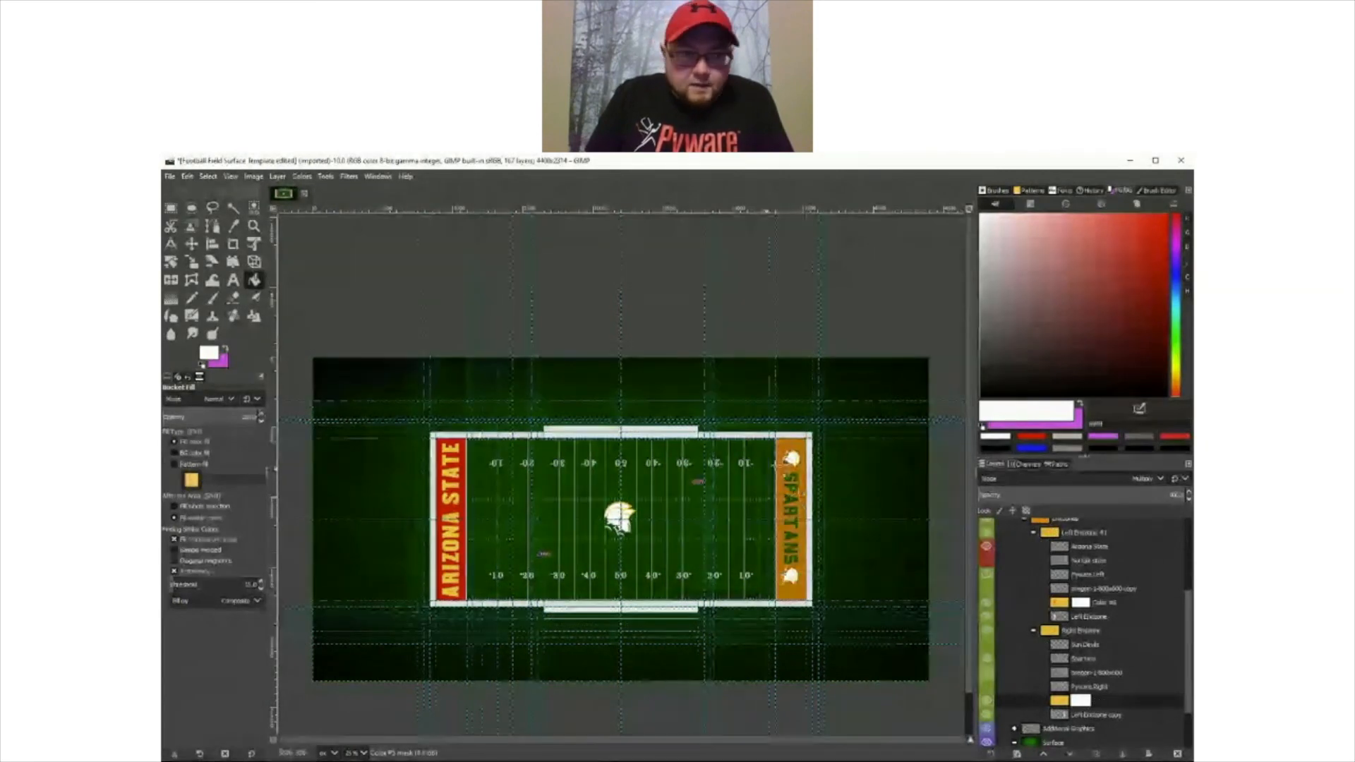
click(777, 464)
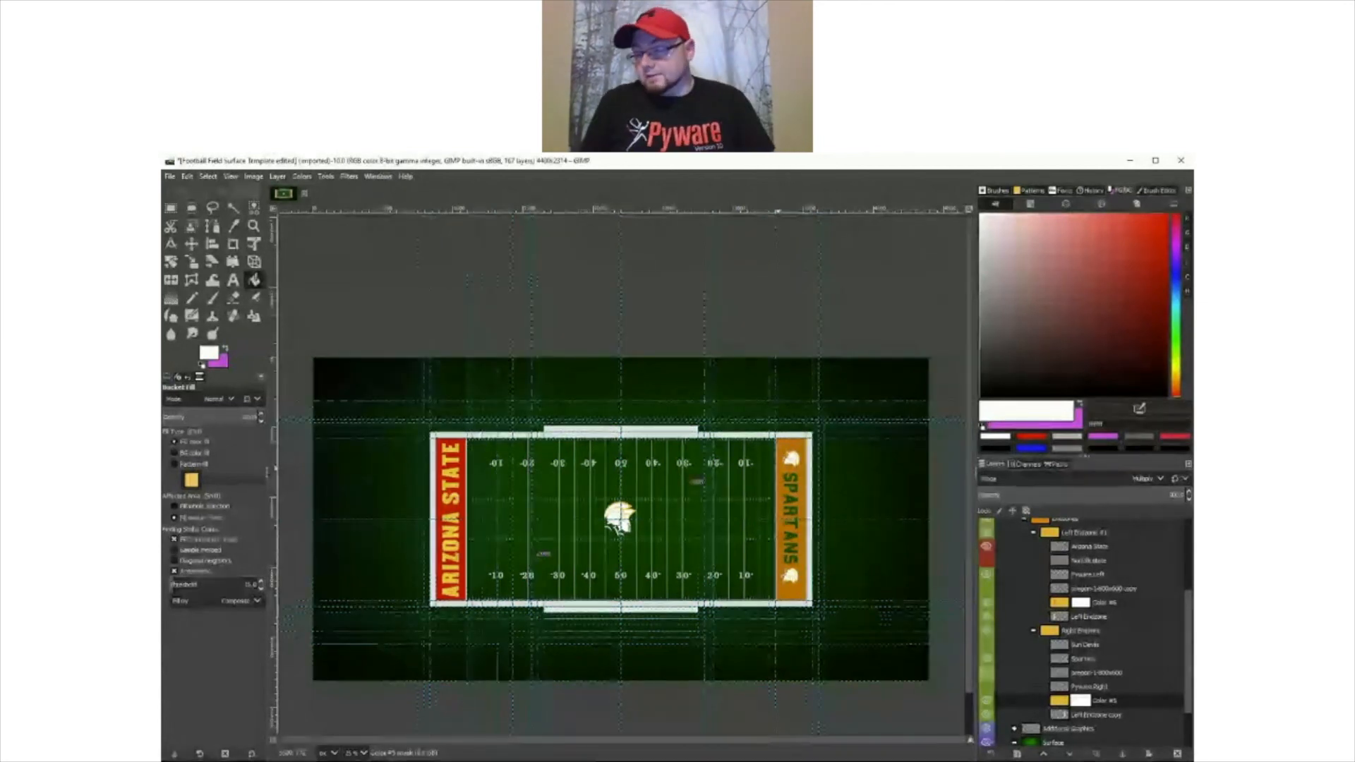
- Switch to the Google Maps page for Argyle High School, turn on satellite view and zoom in on Eagle Stadium's football field
key(alt+Tab)
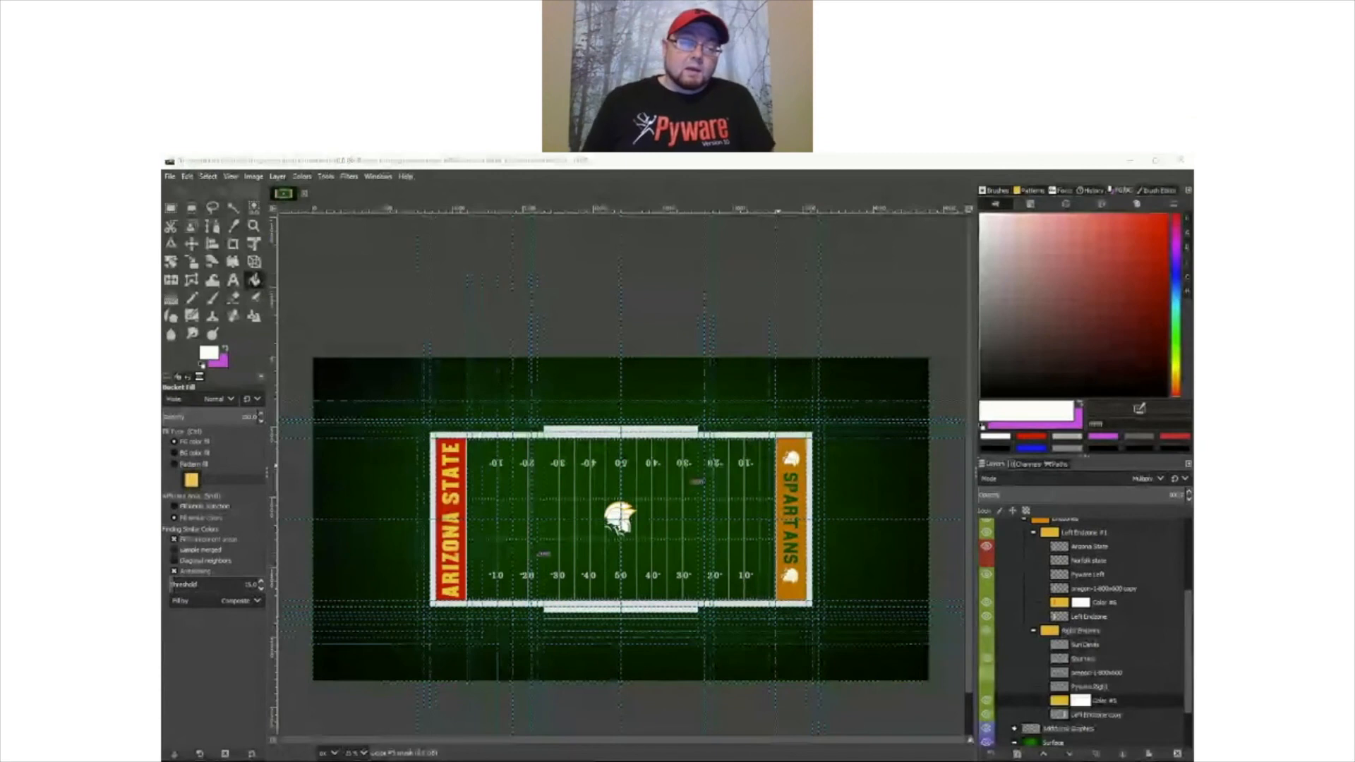
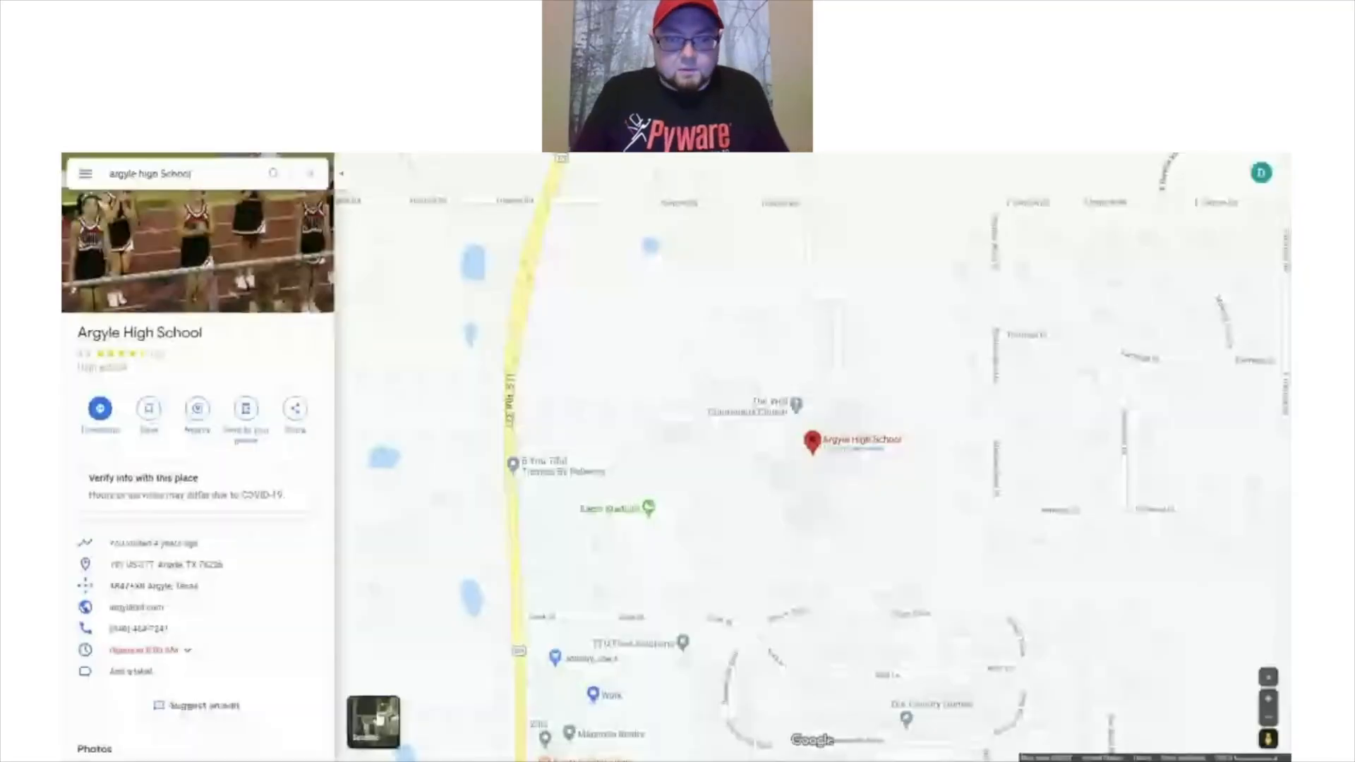
click(369, 720)
scroll(635, 540, up, 3)
scroll(635, 541, up, 4)
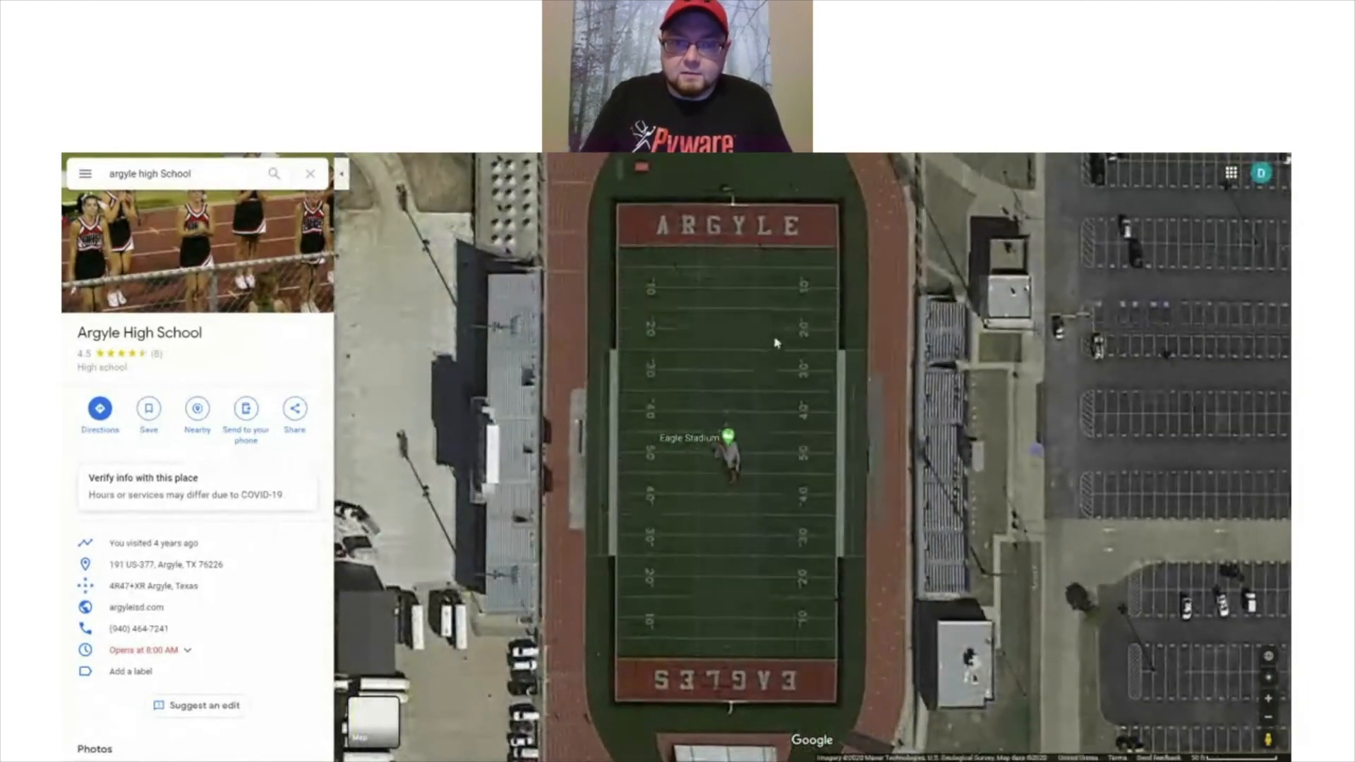
right_click(735, 349)
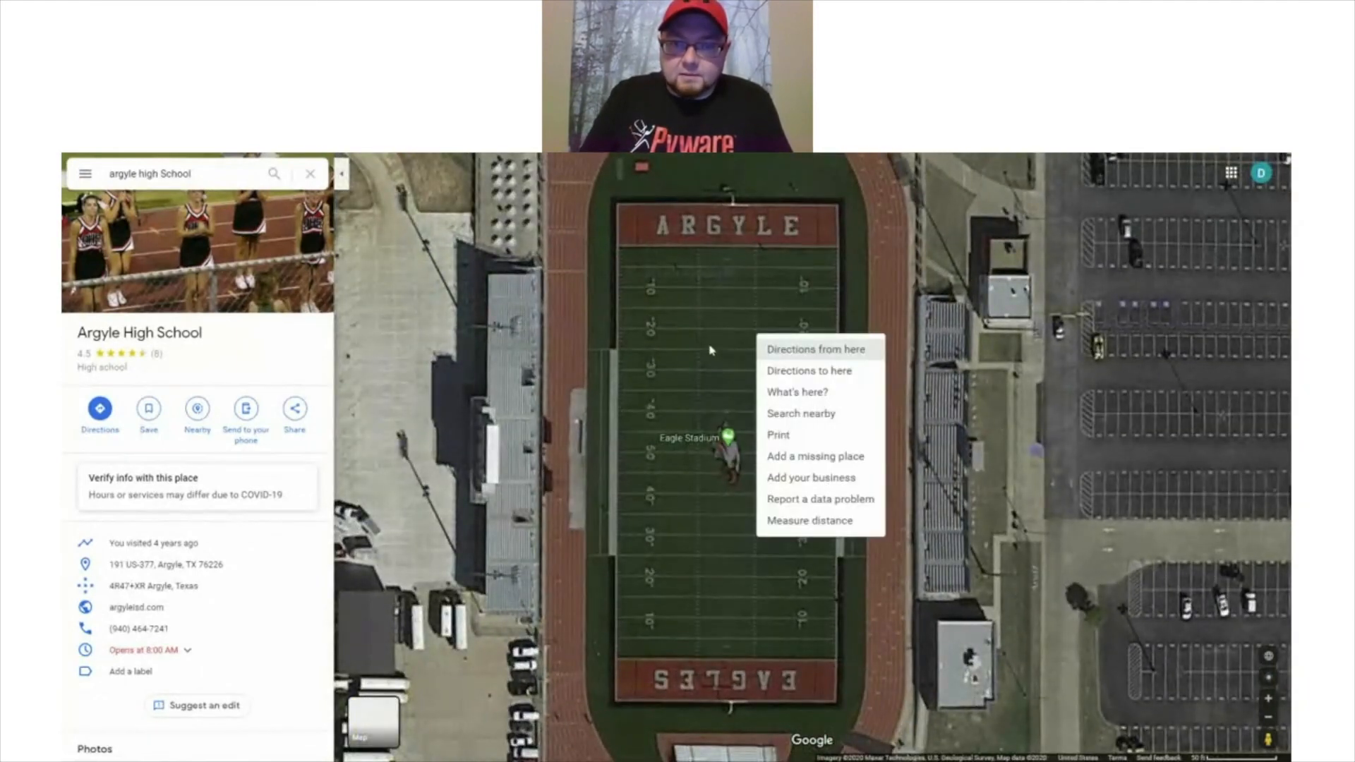
click(709, 347)
scroll(692, 336, up, 1)
scroll(717, 340, down, 1)
scroll(716, 340, up, 1)
scroll(714, 340, down, 1)
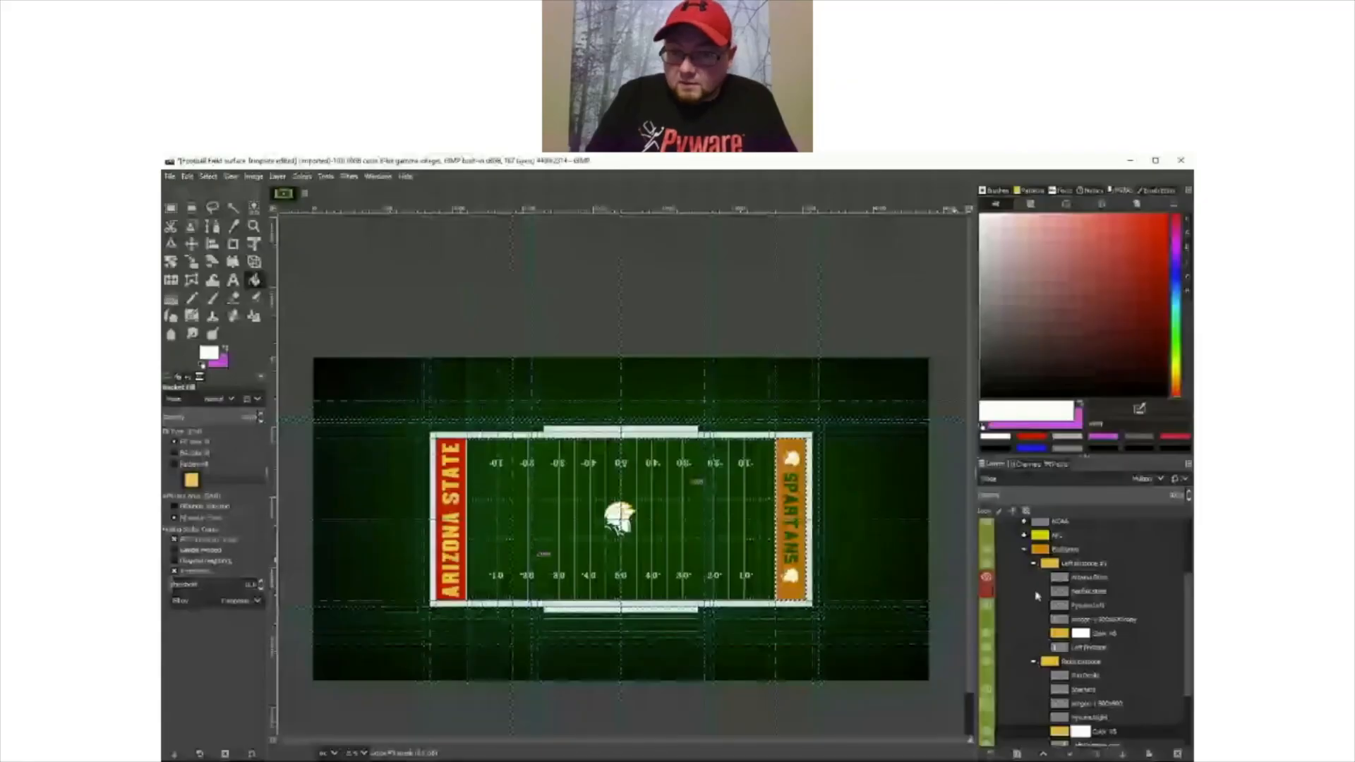
- Switch back to GIMP, paste the map screenshot as a new layer above the Right Endzone group and place it in the Left Endzone group
scroll(1036, 649, down, 1)
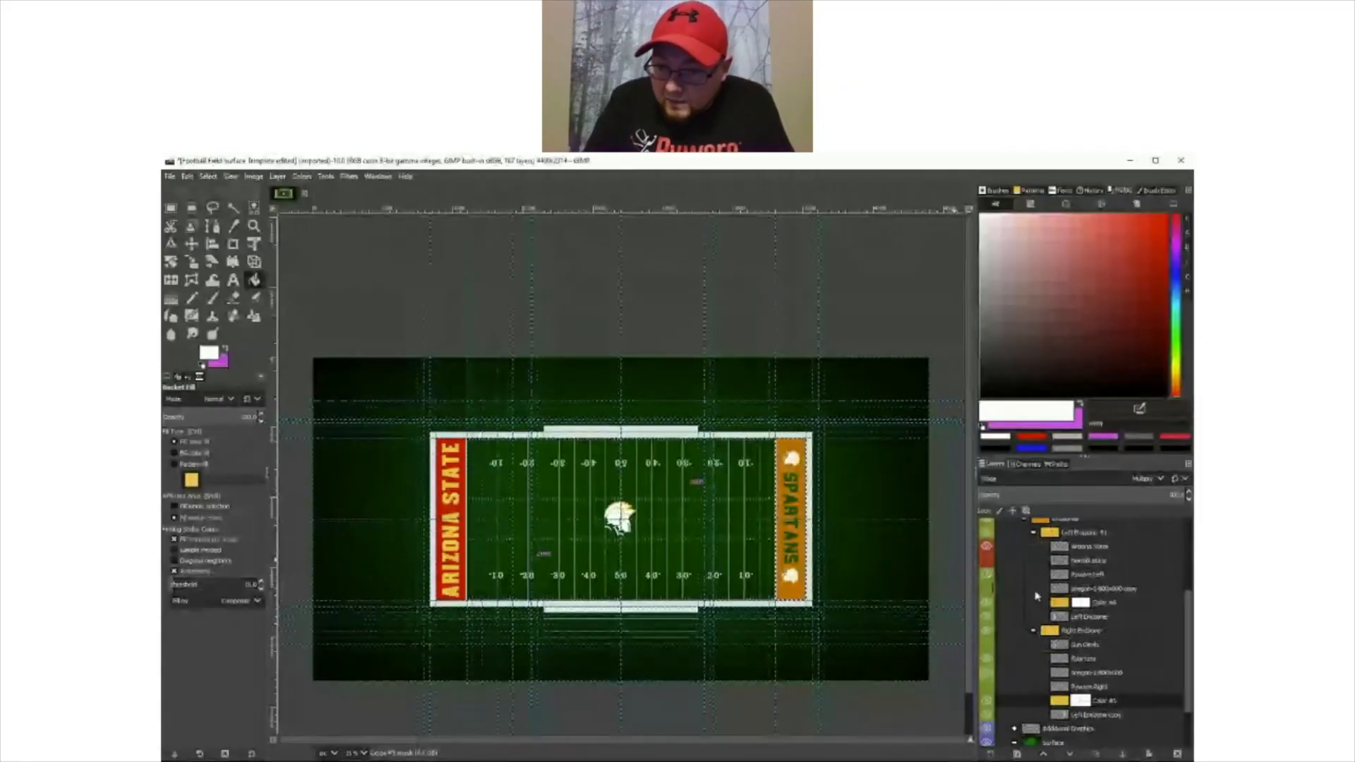
click(1080, 630)
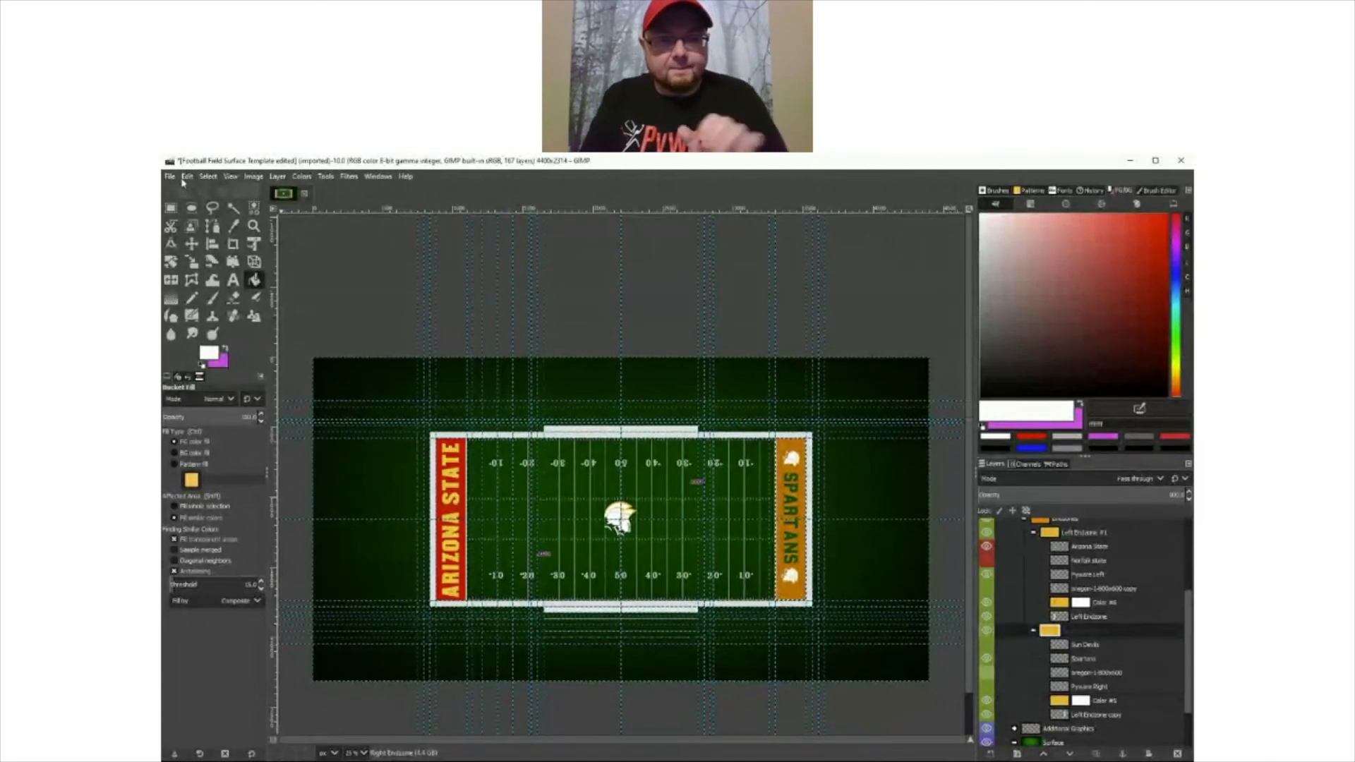
key(ctrl+v)
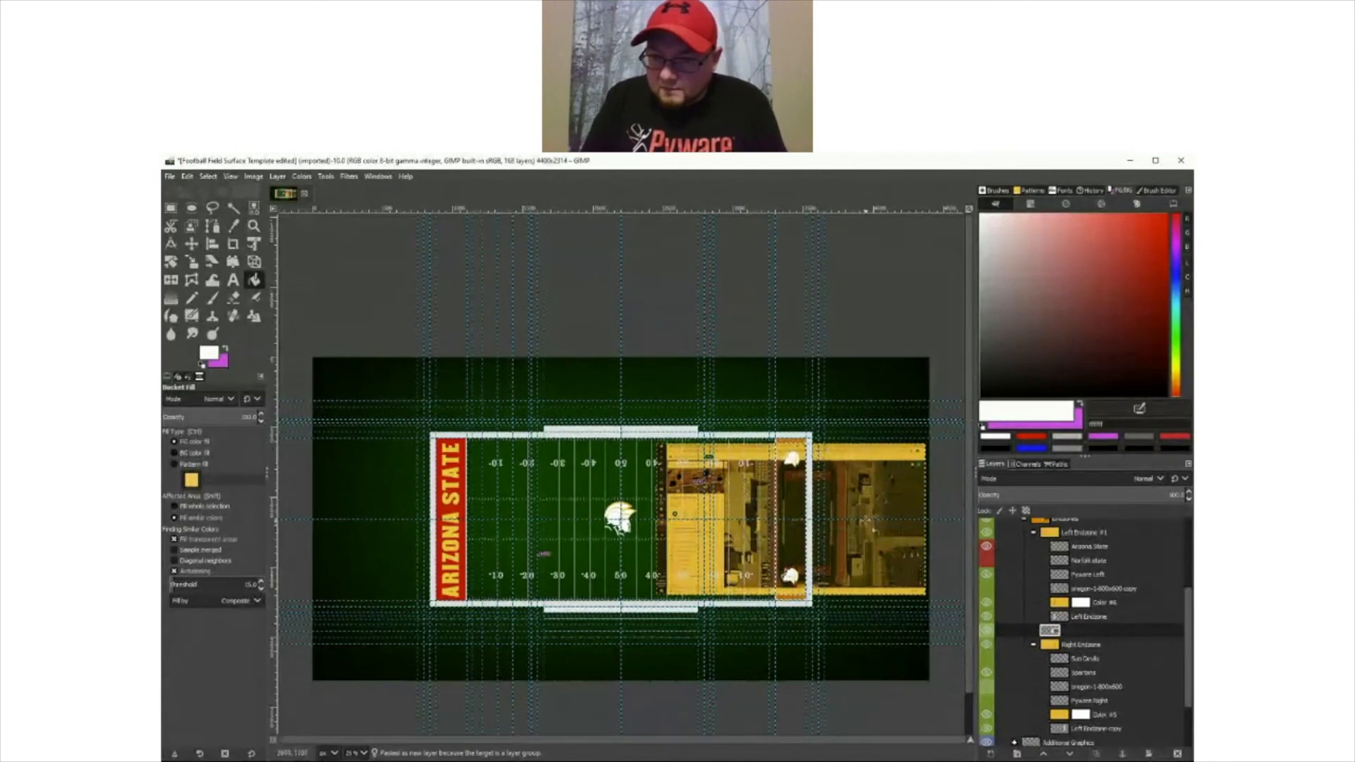
drag(1089, 638, 1077, 548)
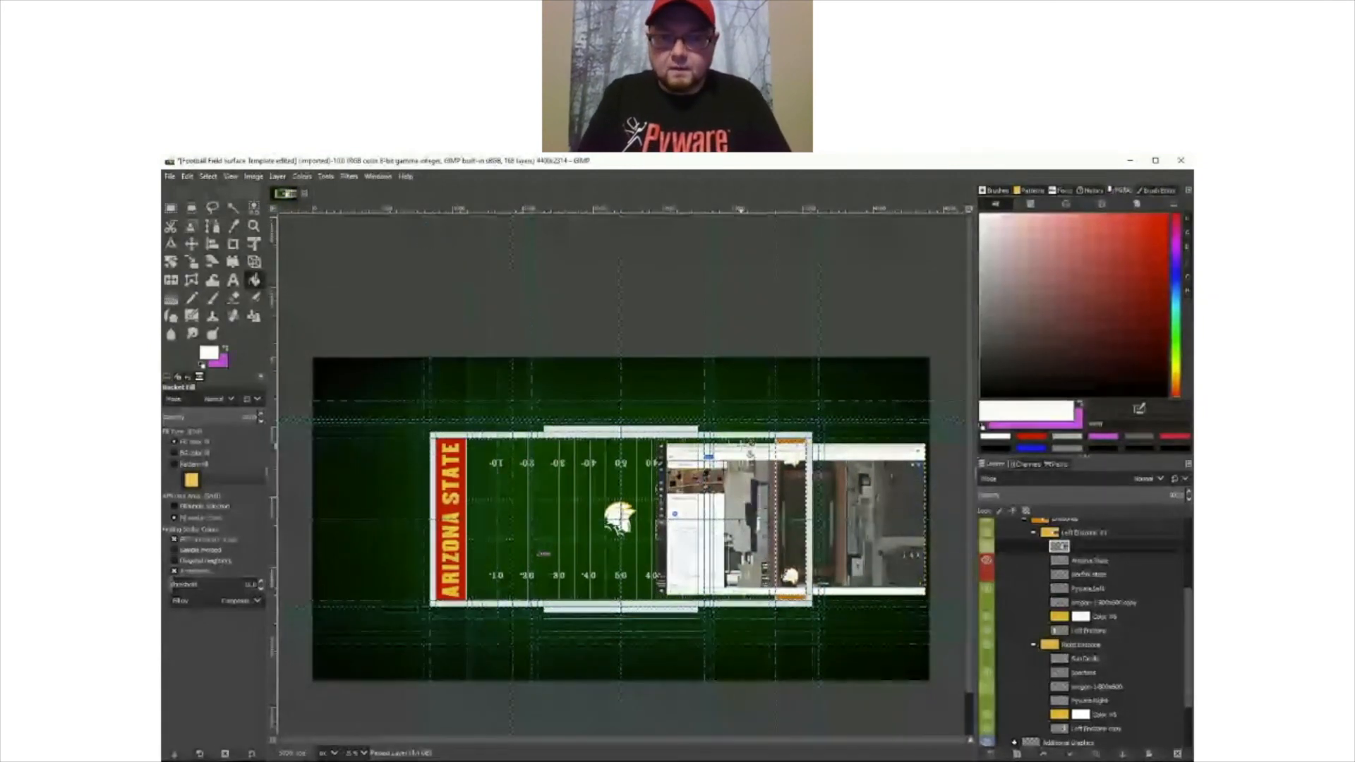
- Move the pasted map screenshot toward midfield and slightly upward so the Argyle stadium lies over the field
scroll(750, 477, up, 3)
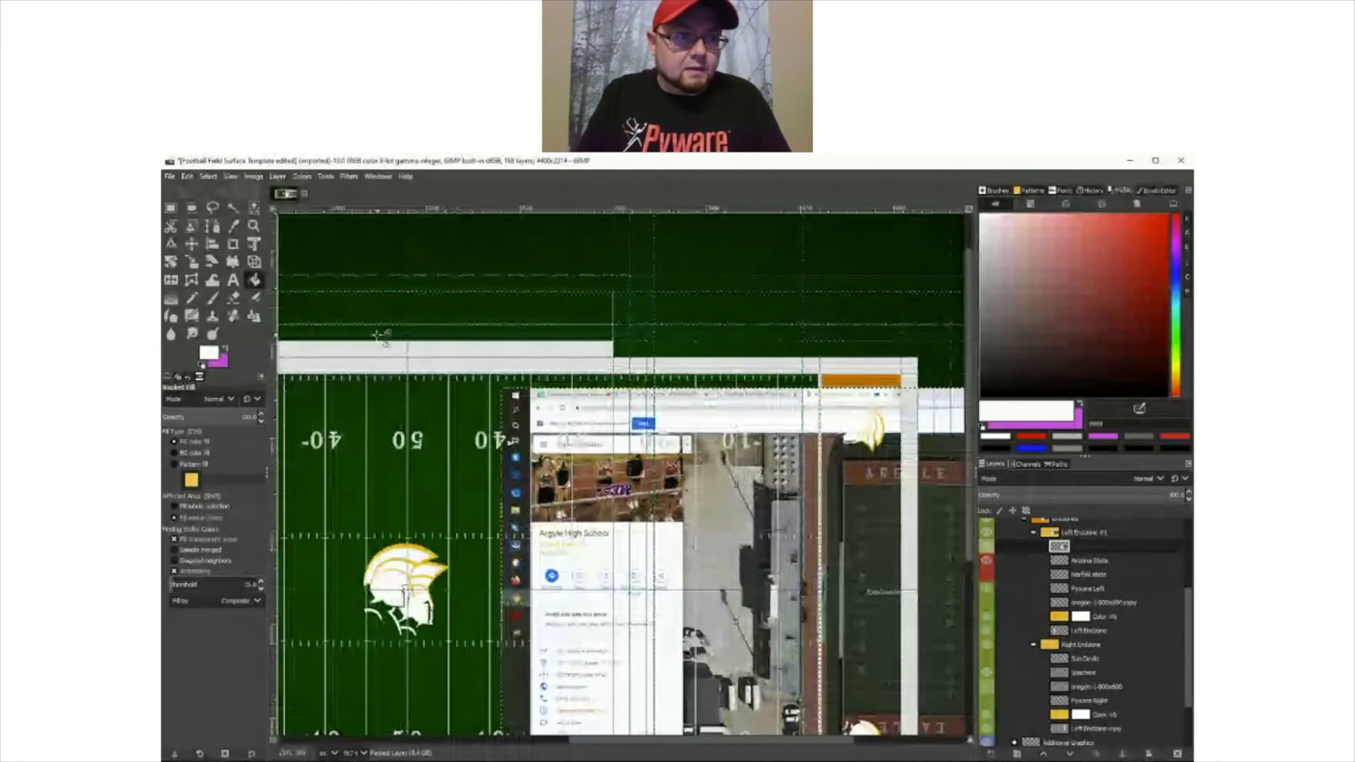
click(191, 243)
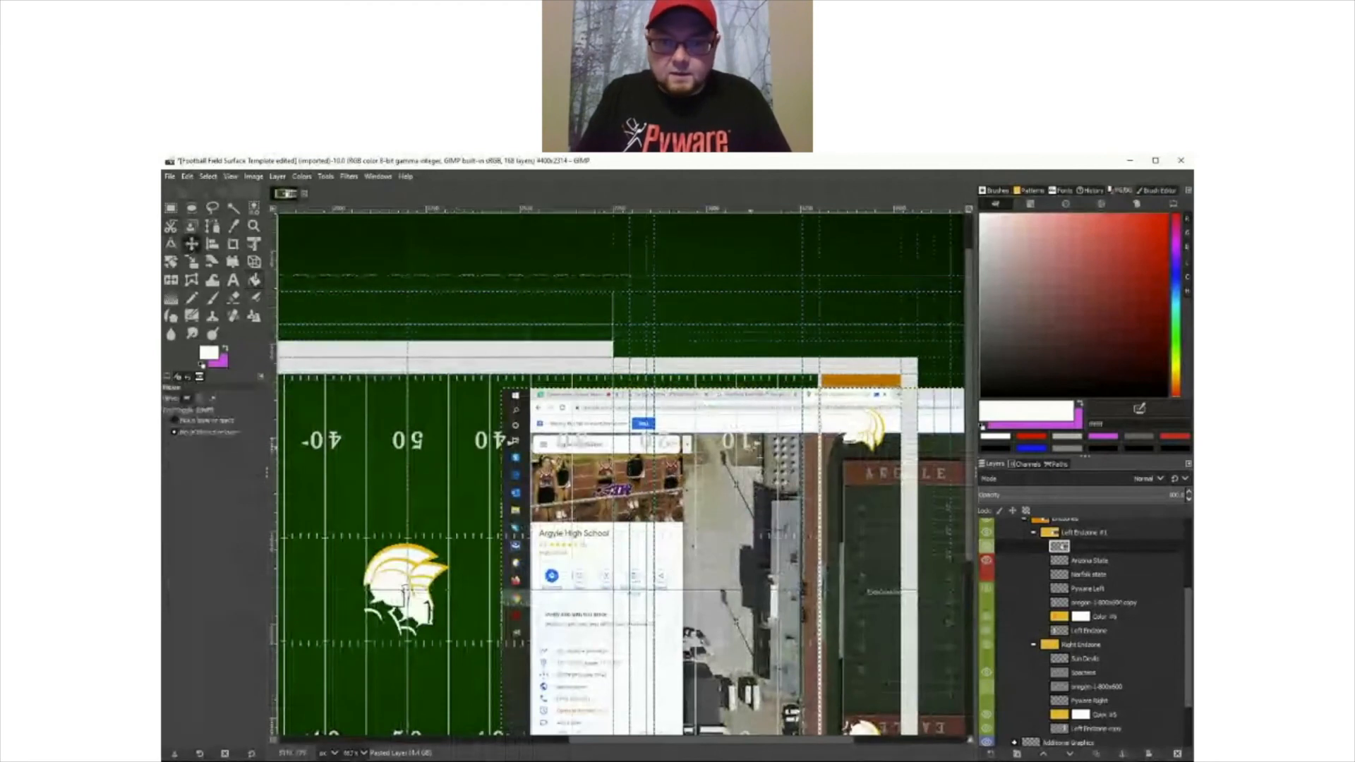
drag(750, 451, 511, 451)
mouse_move(600, 463)
mouse_down()
mouse_move(670, 480)
mouse_move(580, 446)
mouse_up()
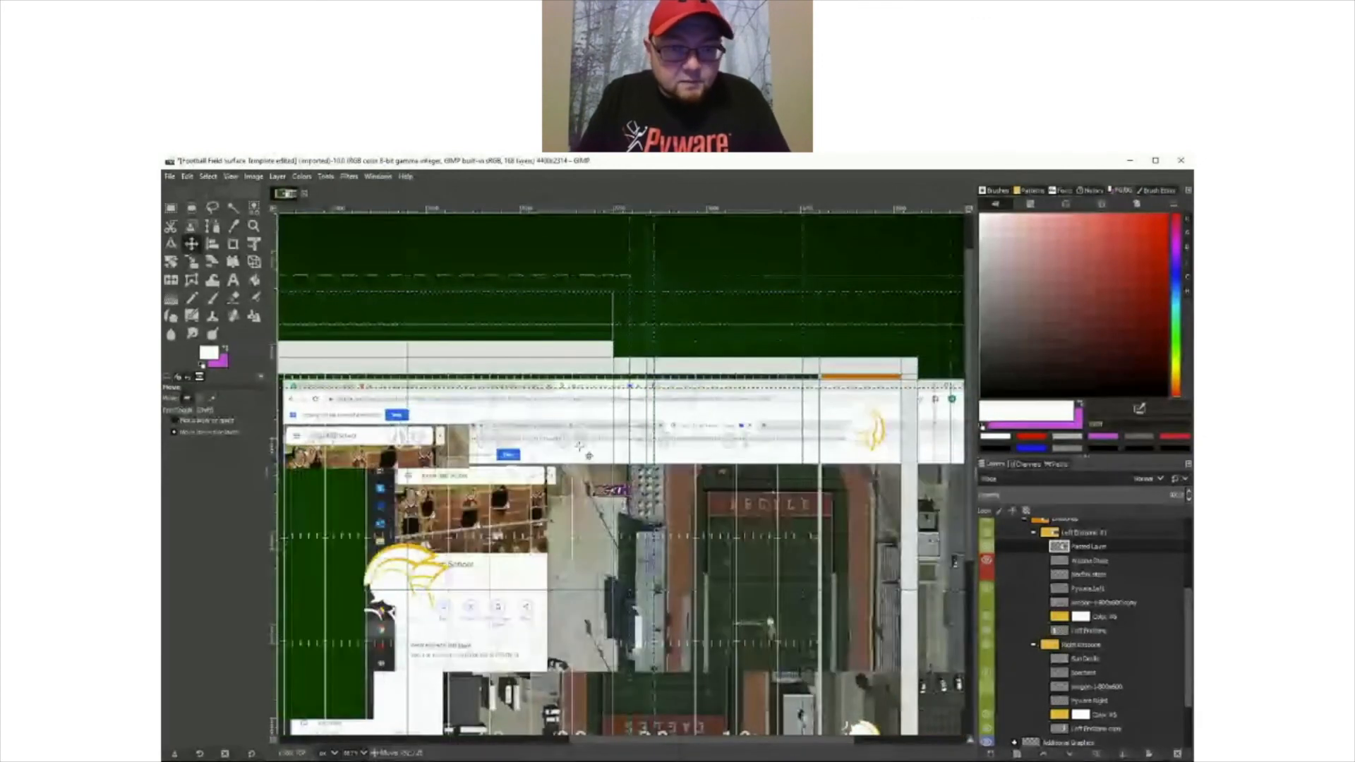
- Draw a rectangular selection around the ARGYLE end zone in the map screenshot, then copy and paste that area
click(170, 208)
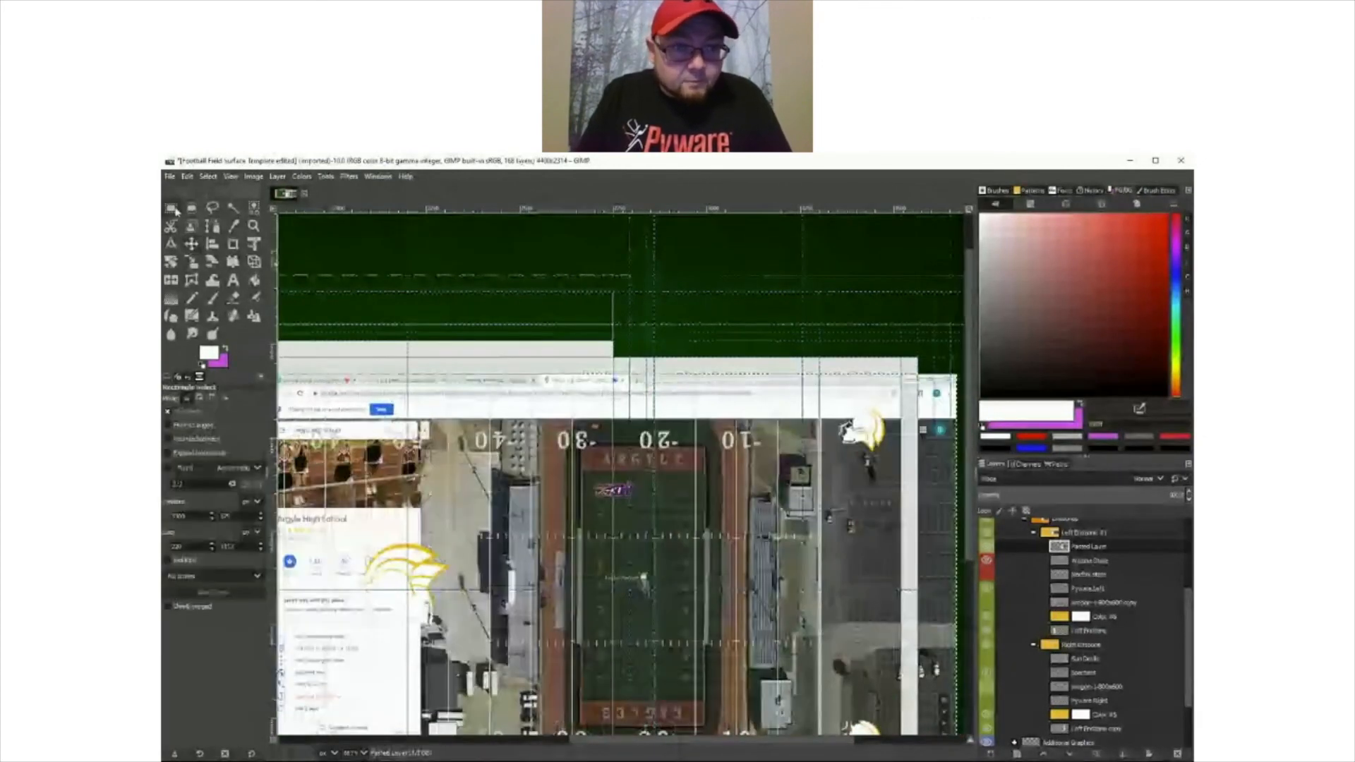
drag(576, 453, 718, 471)
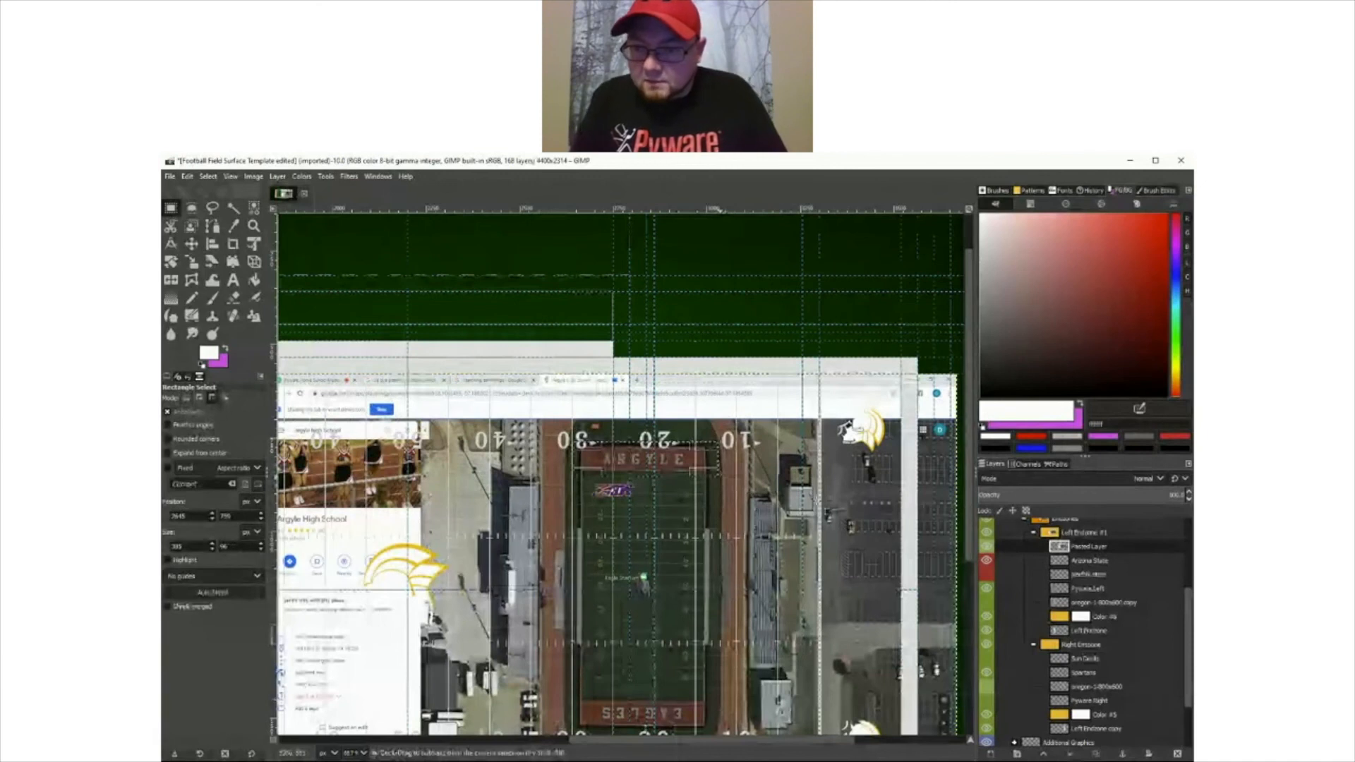
key(ctrl+c)
key(ctrl+v)
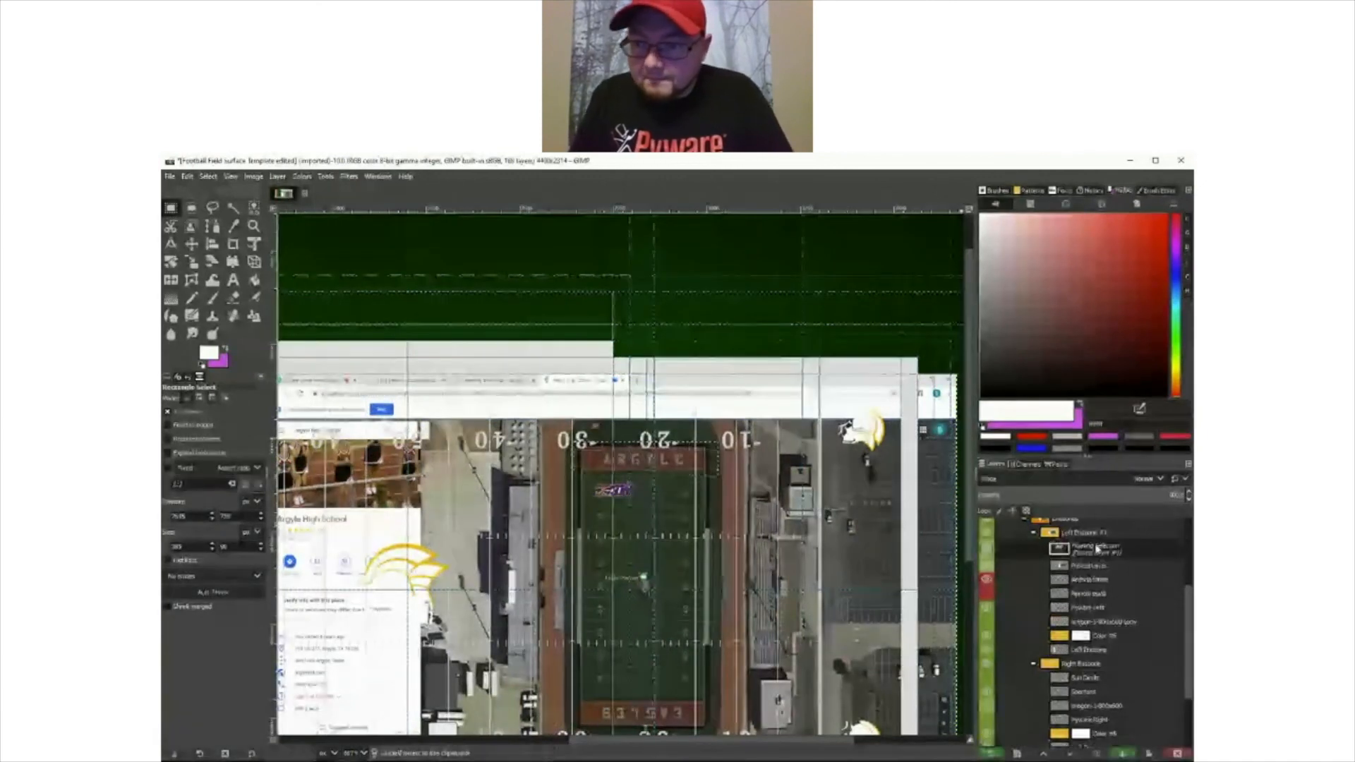
- Turn the floating ARGYLE paste into its own layer and reselect the map screenshot layer
right_click(1097, 547)
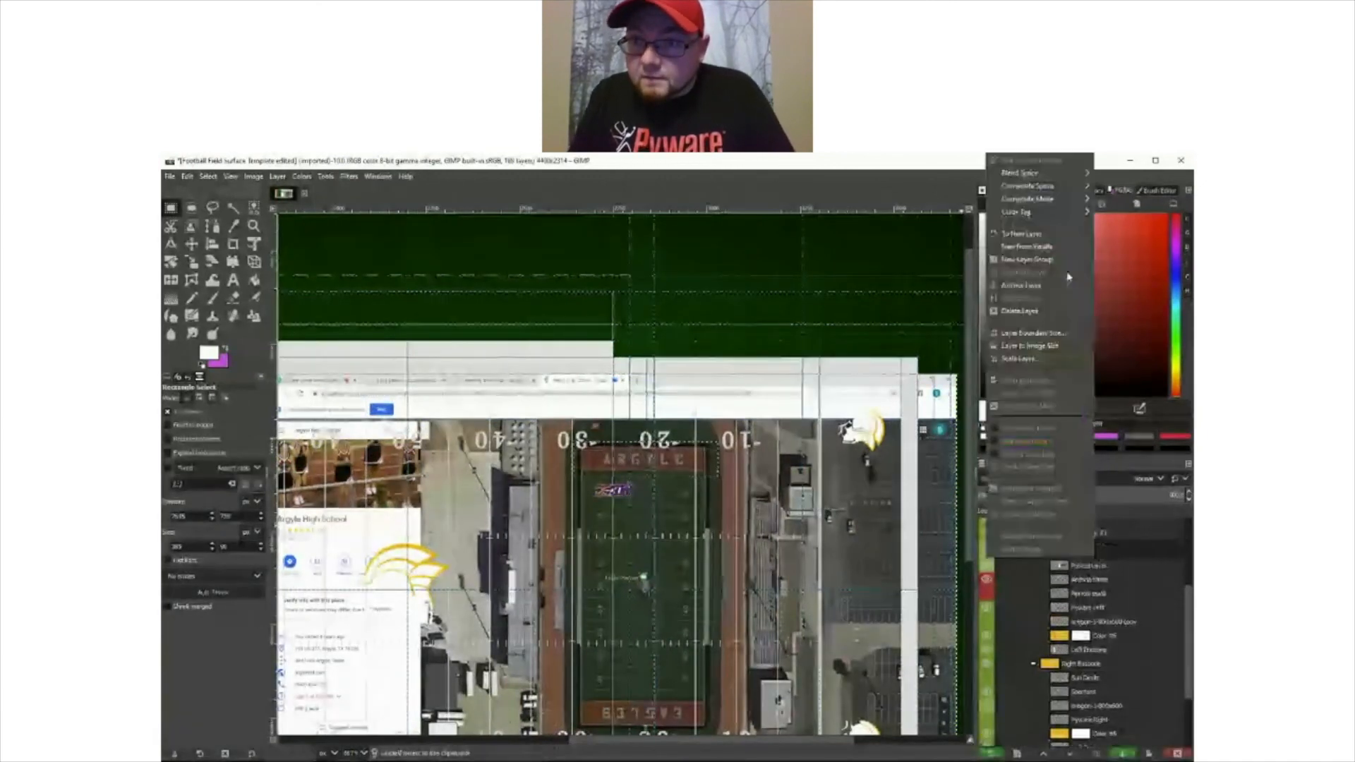
click(1034, 235)
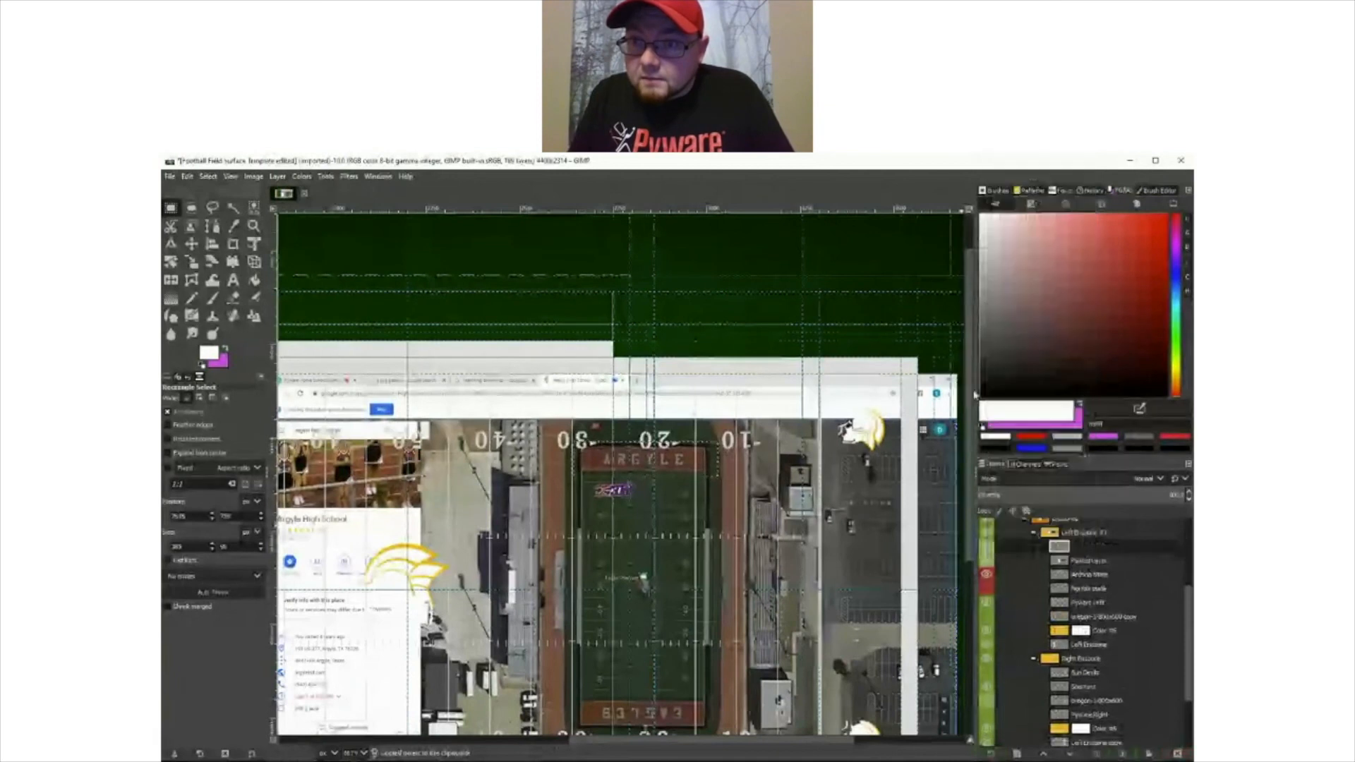
click(1098, 561)
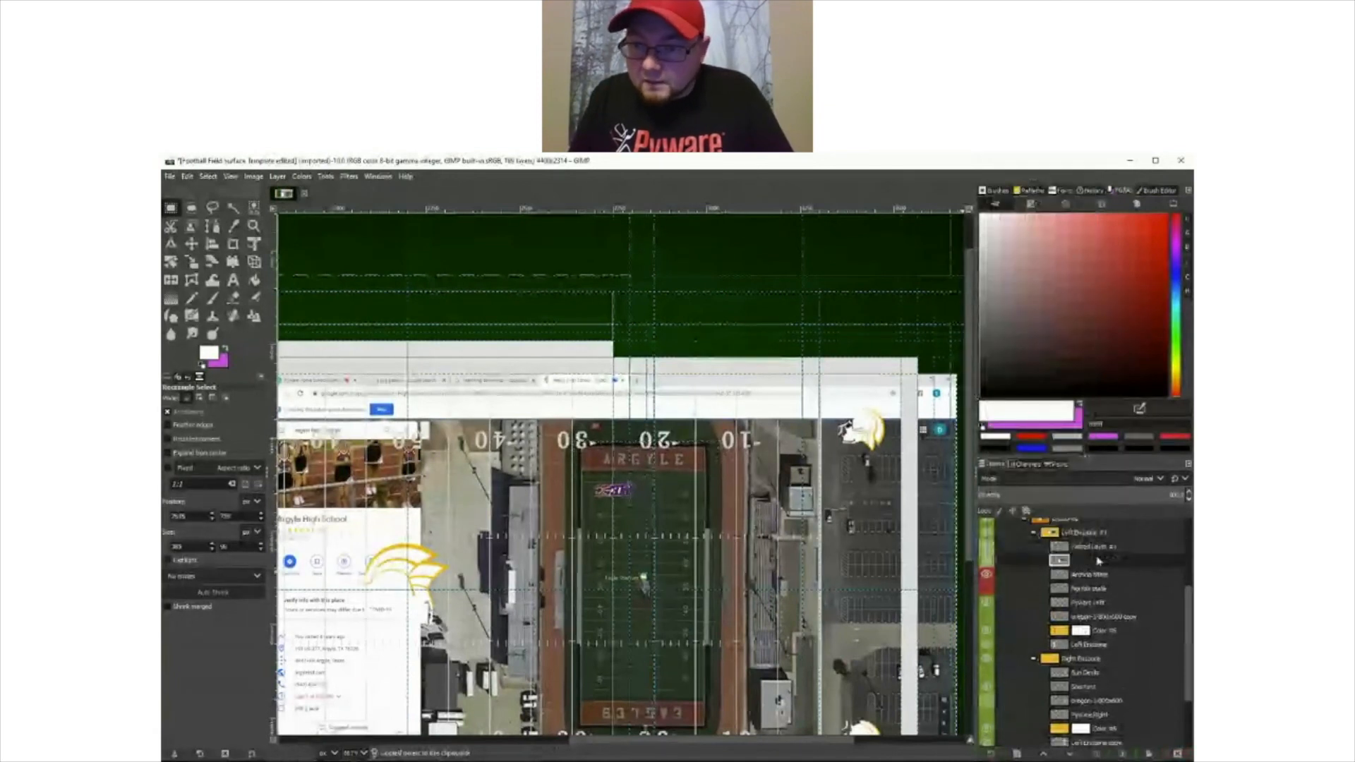
- Copy the EAGLES end zone from the map screenshot into its own new layer and hide the screenshot
scroll(585, 450, down, 5)
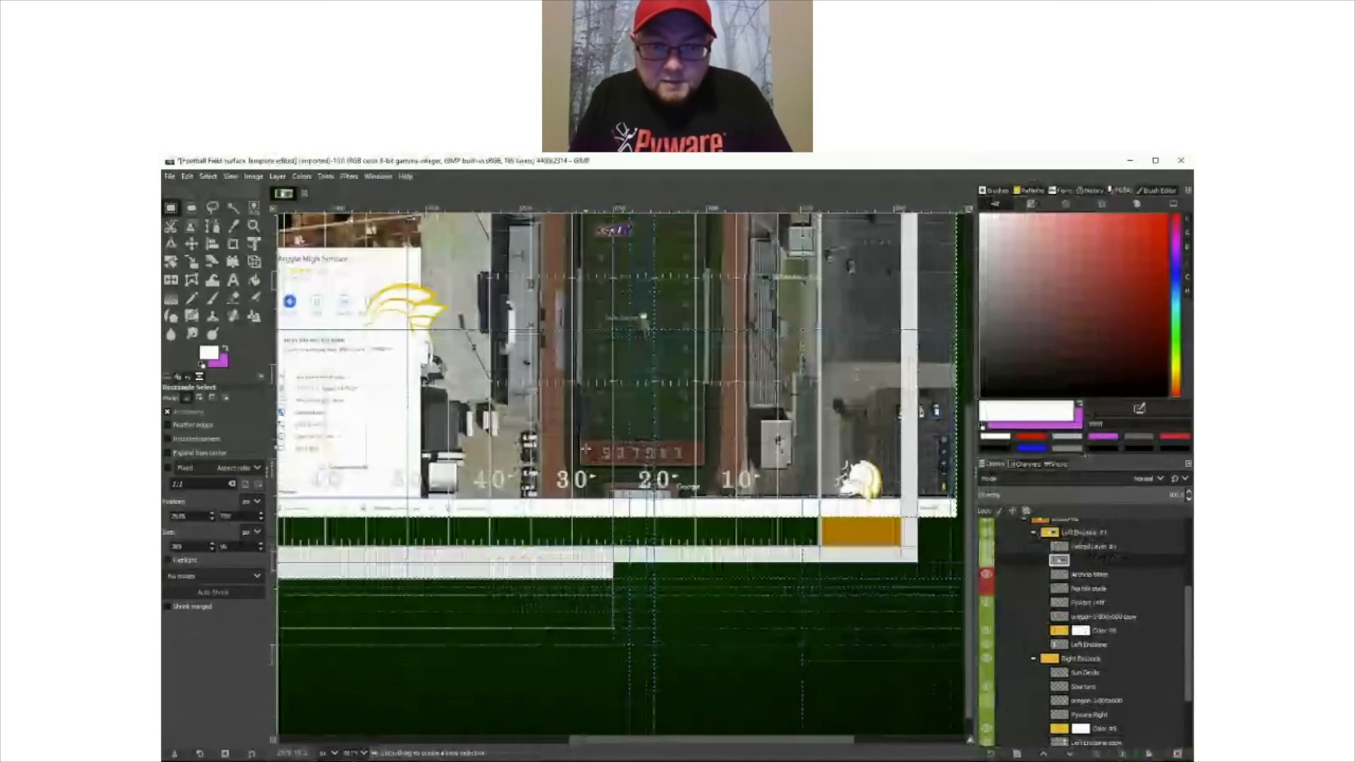
right_click(1109, 563)
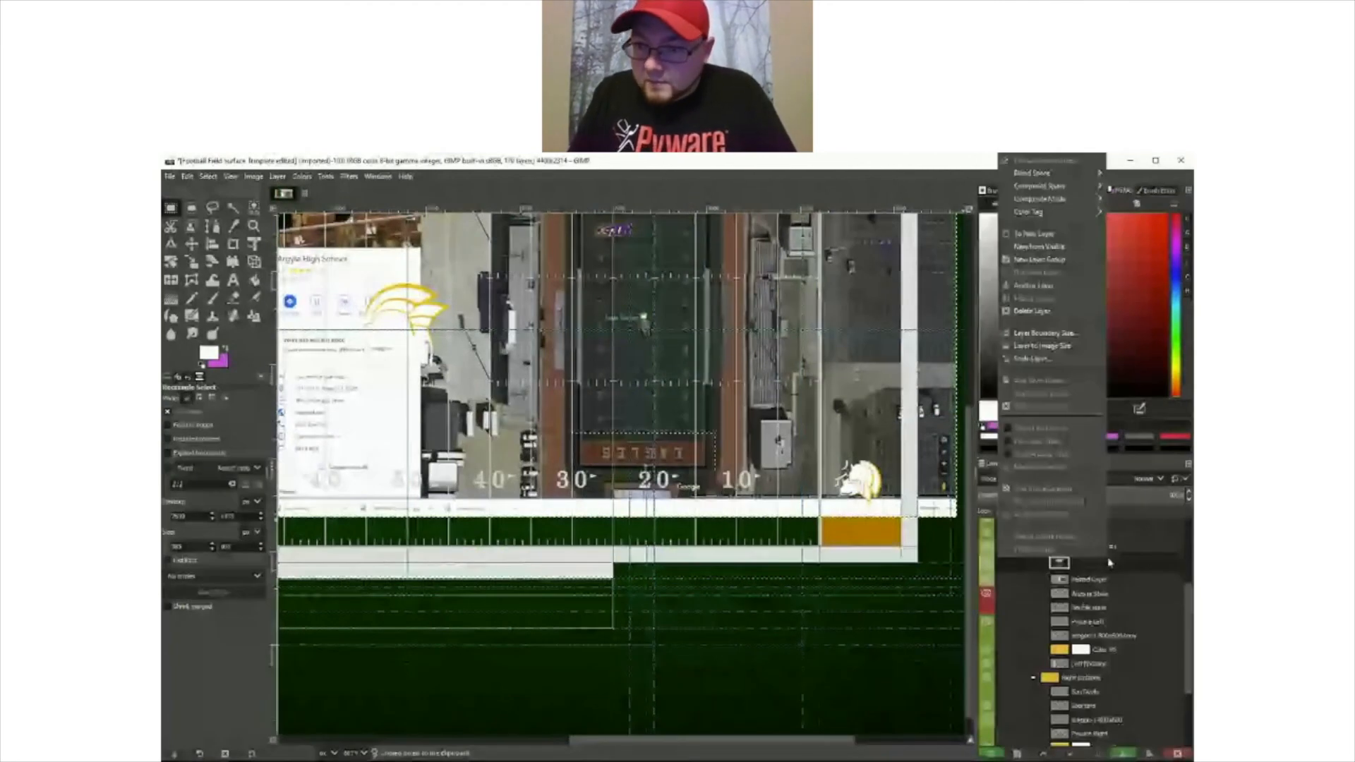
click(1031, 312)
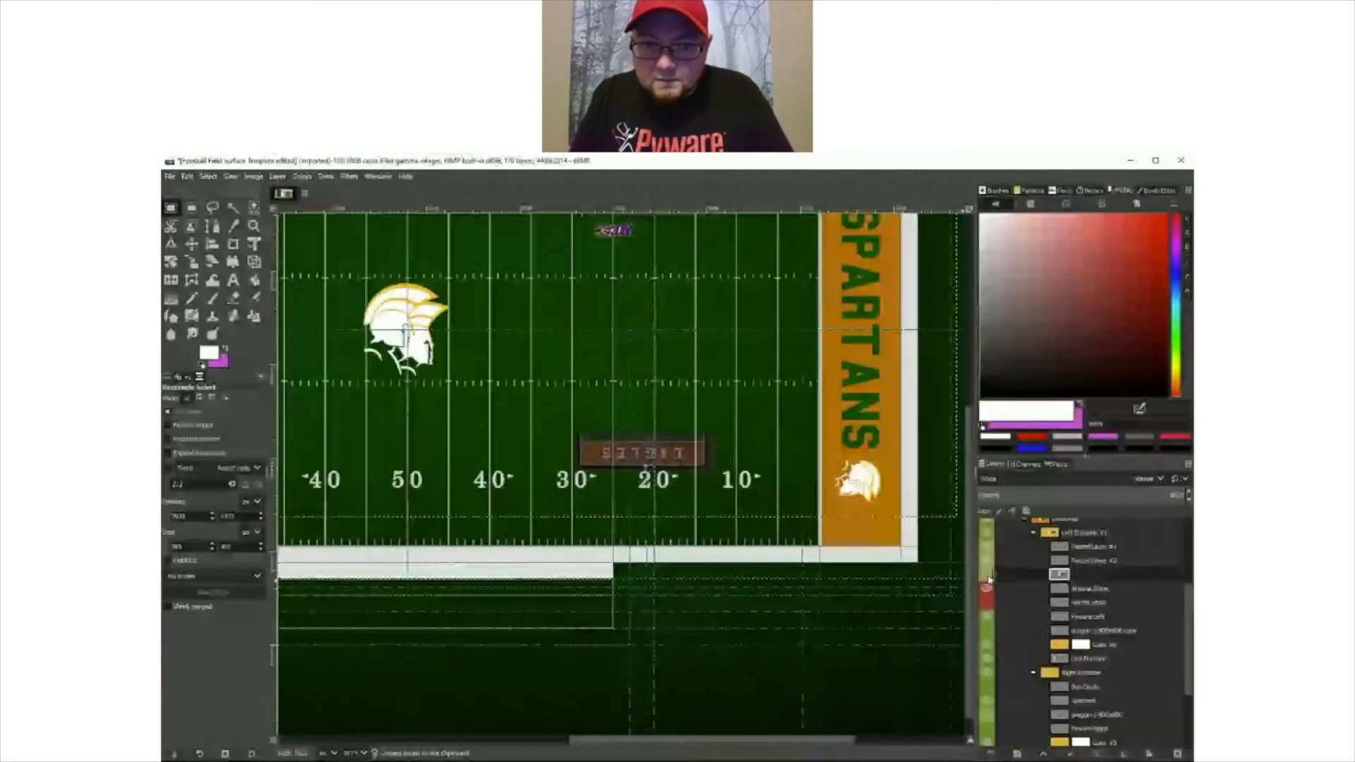
scroll(946, 480, up, 1)
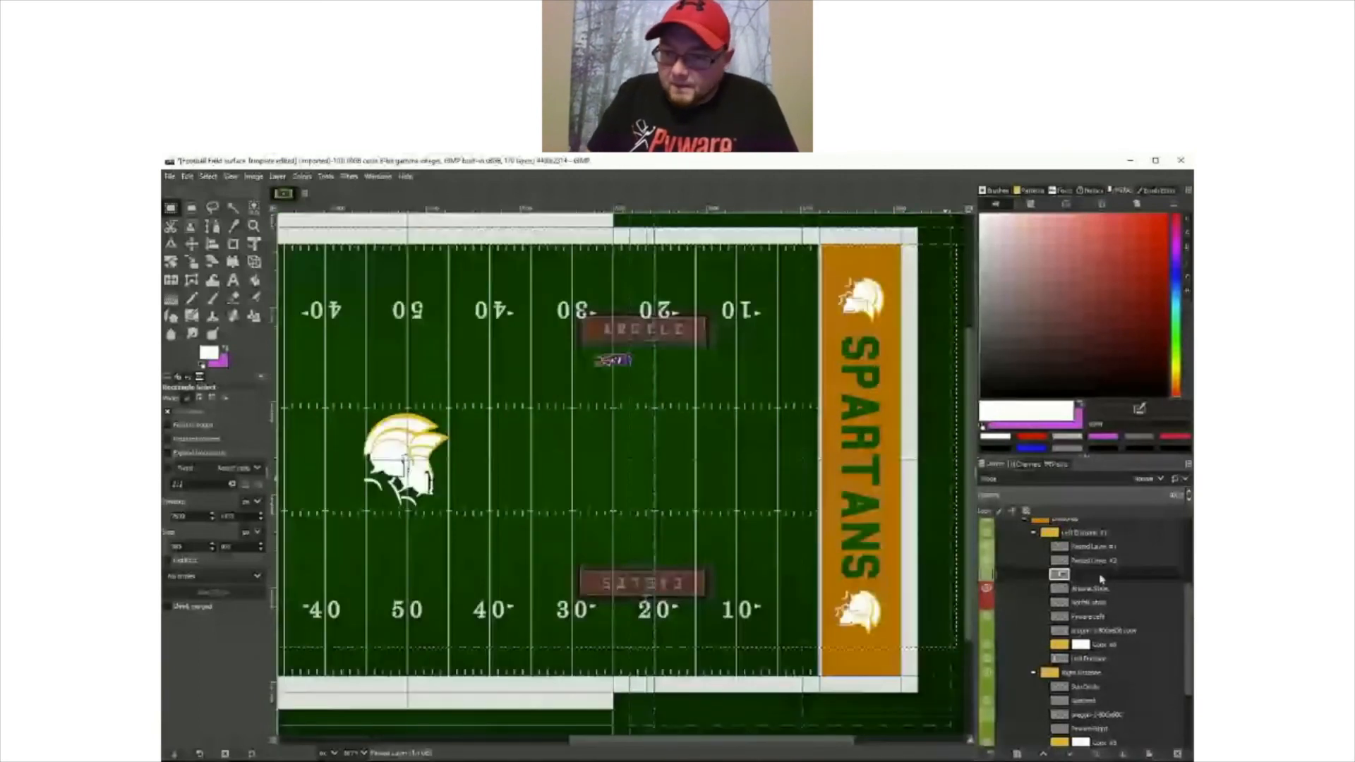
- Rotate the ARGYLE end zone layer by 90 degrees
click(1097, 544)
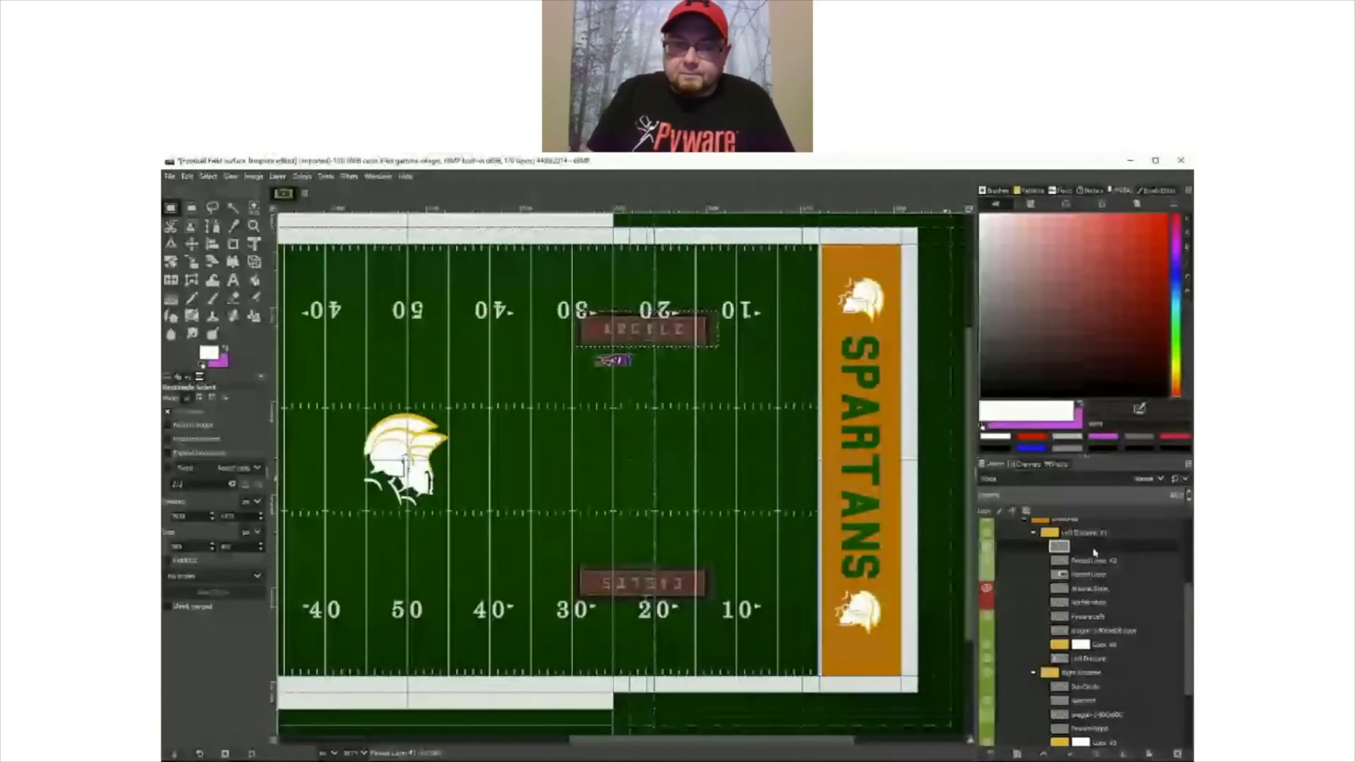
click(170, 263)
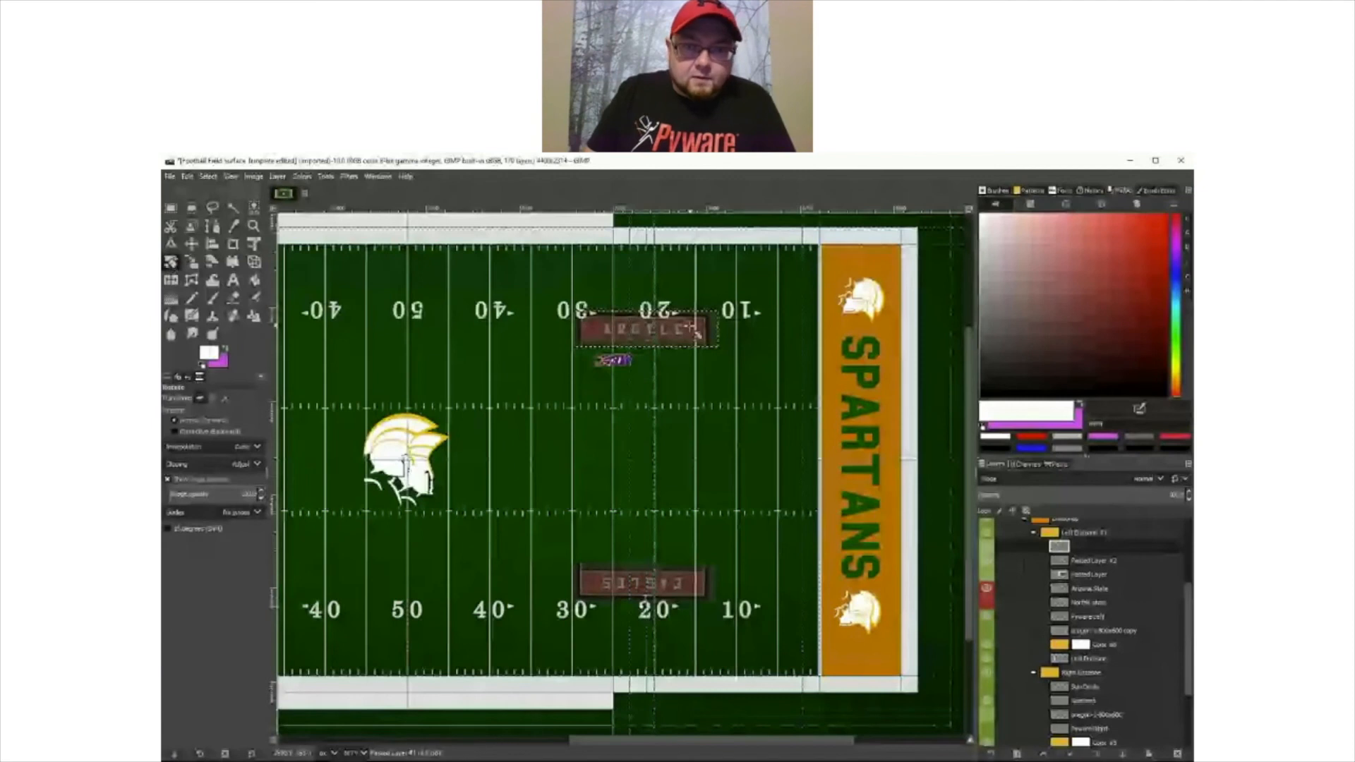
drag(695, 331, 685, 361)
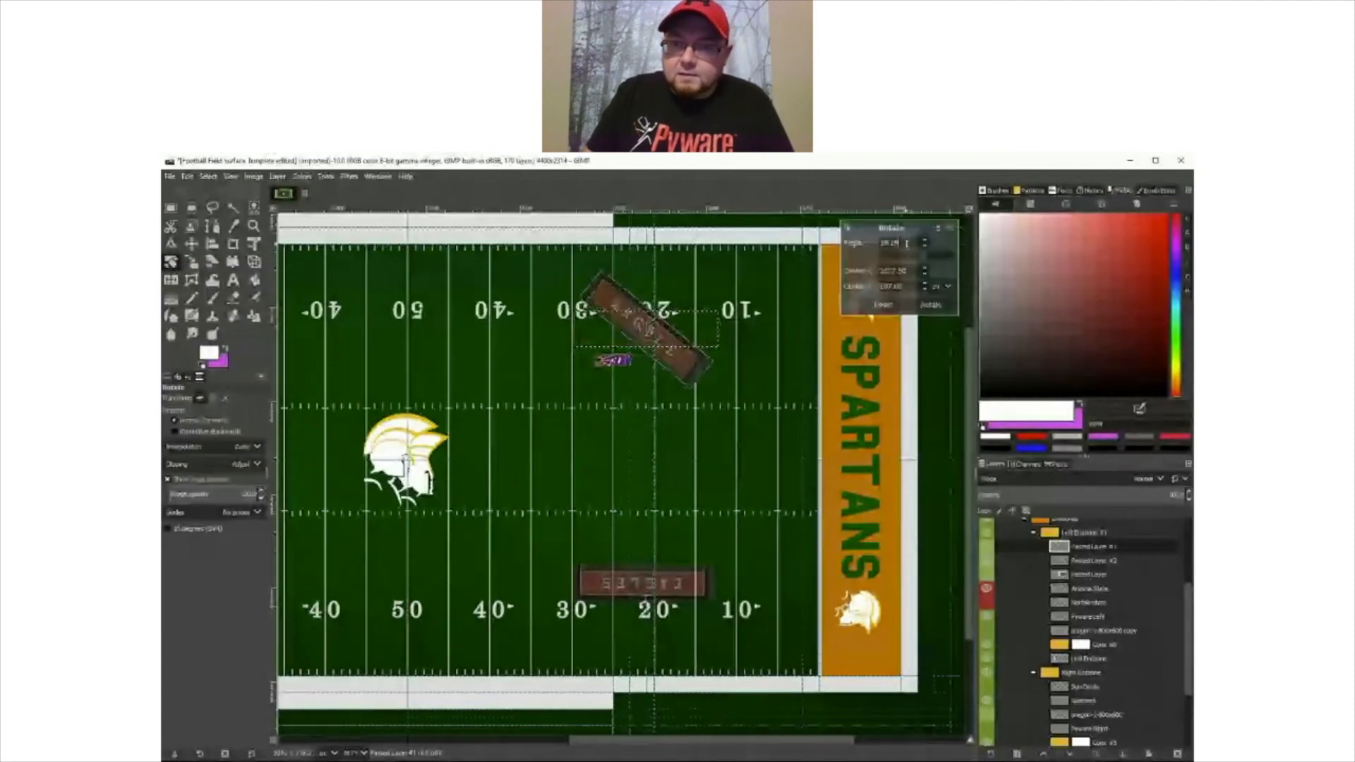
drag(908, 242, 854, 246)
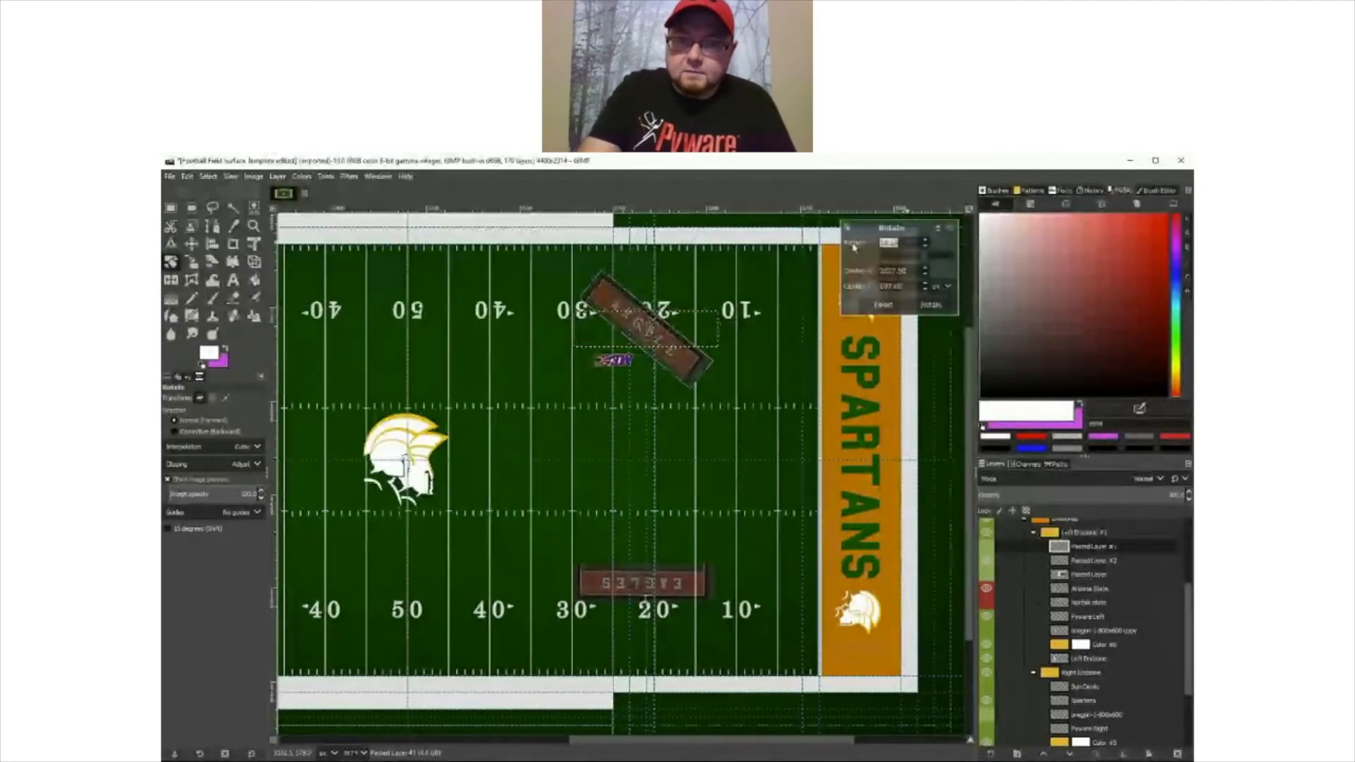
text(90)
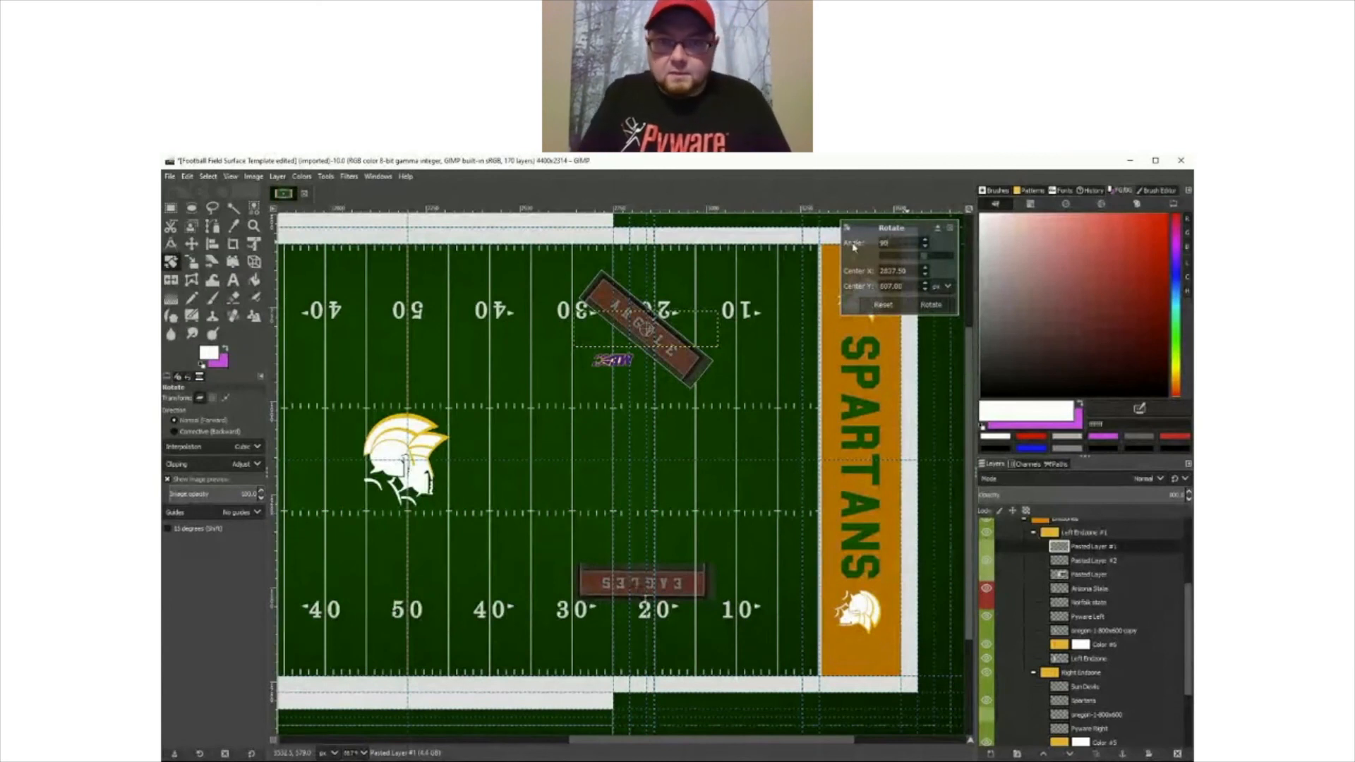
key(Tab)
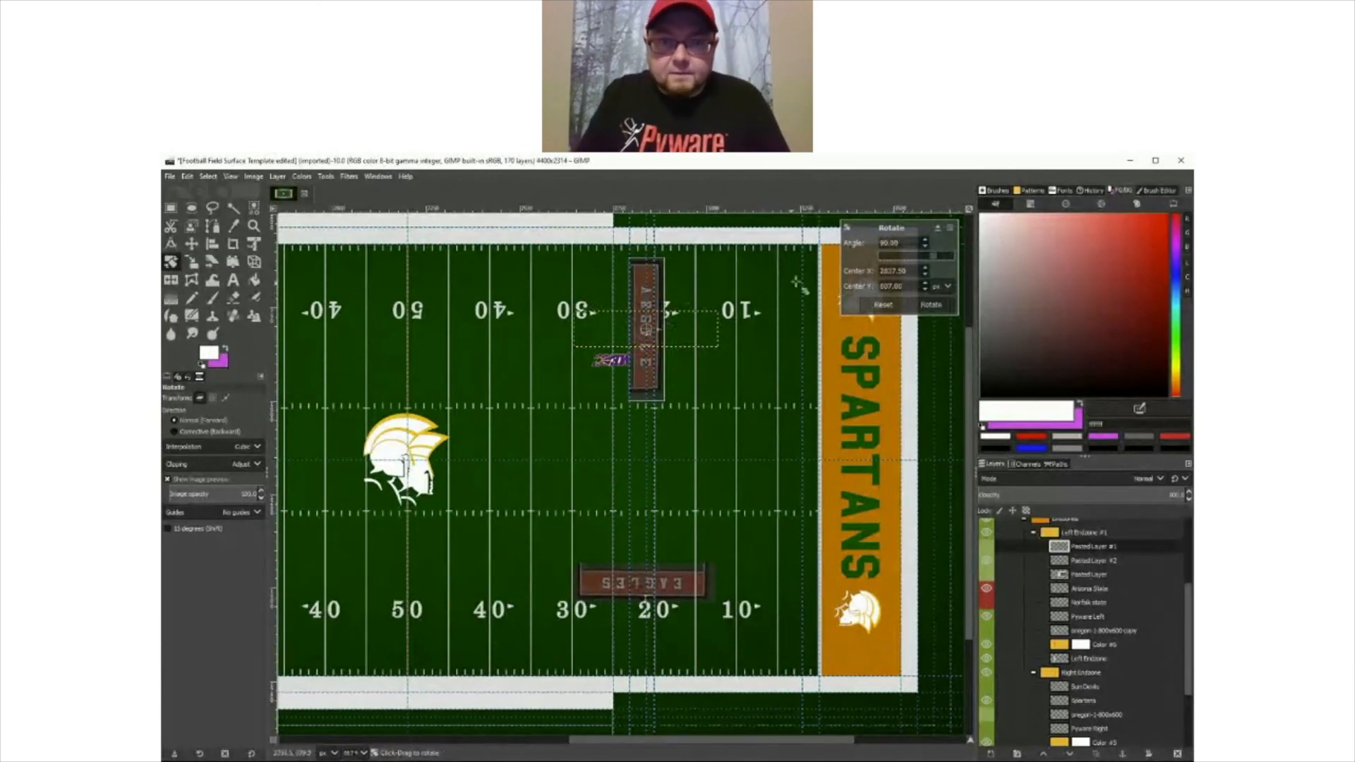
click(930, 304)
- Move the rotated ARGYLE layer onto the SPARTANS end zone and scale it up to roughly cover the end zone's full length
key(m)
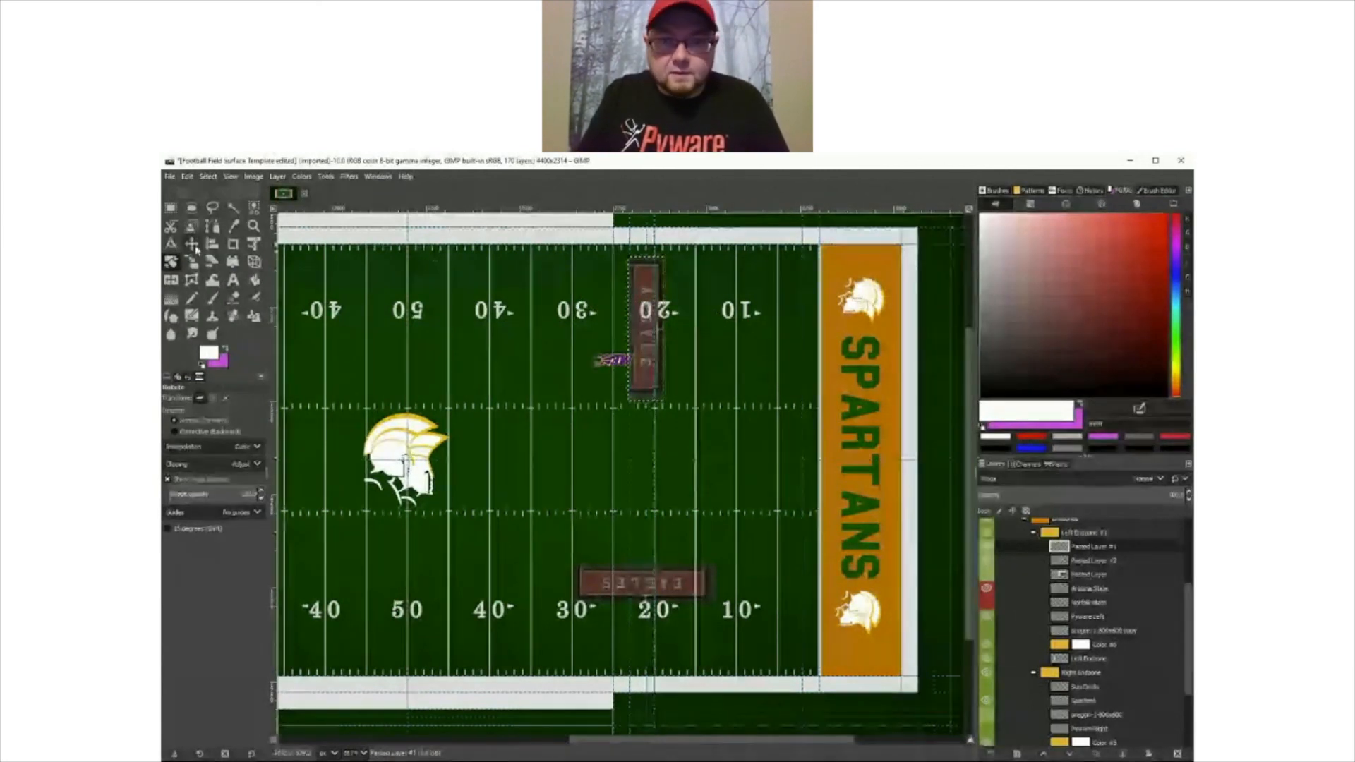
drag(646, 283, 834, 264)
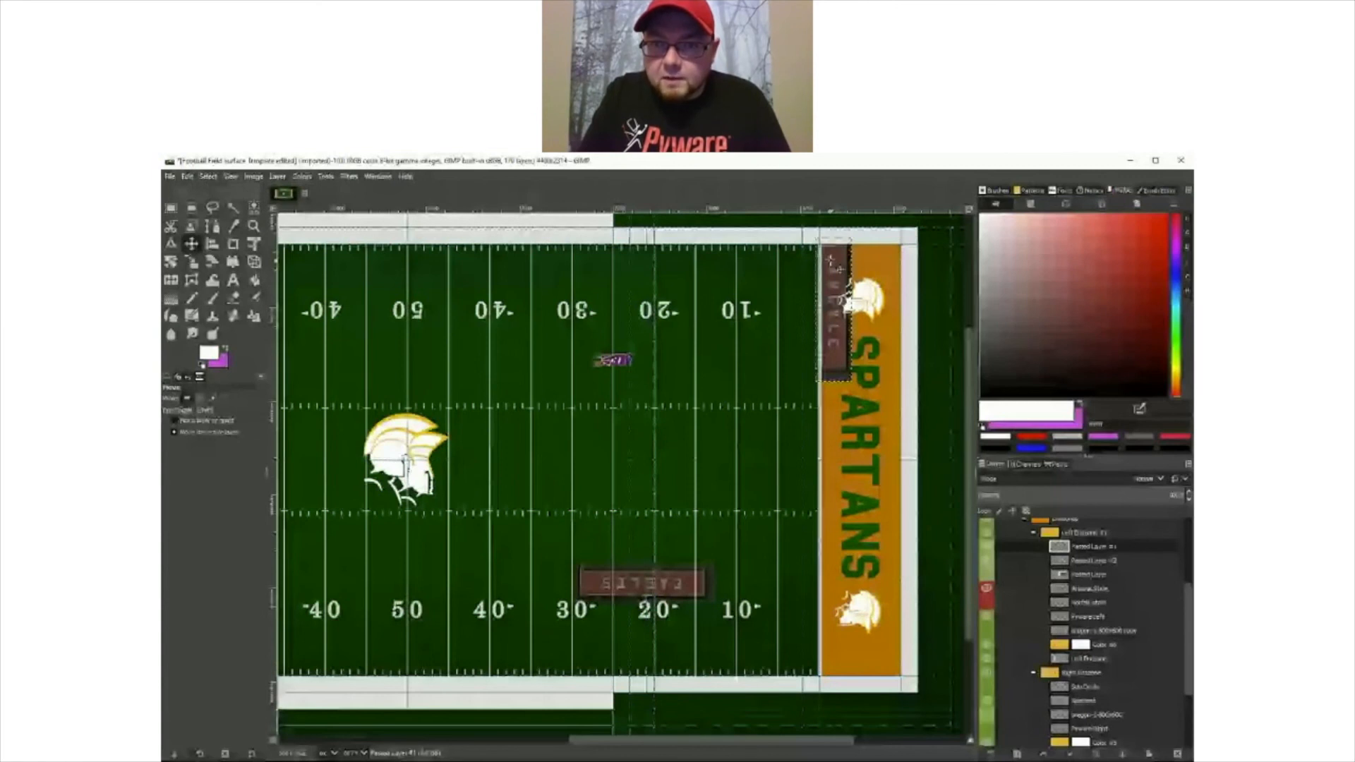
key(shift+s)
click(795, 324)
drag(849, 379, 903, 631)
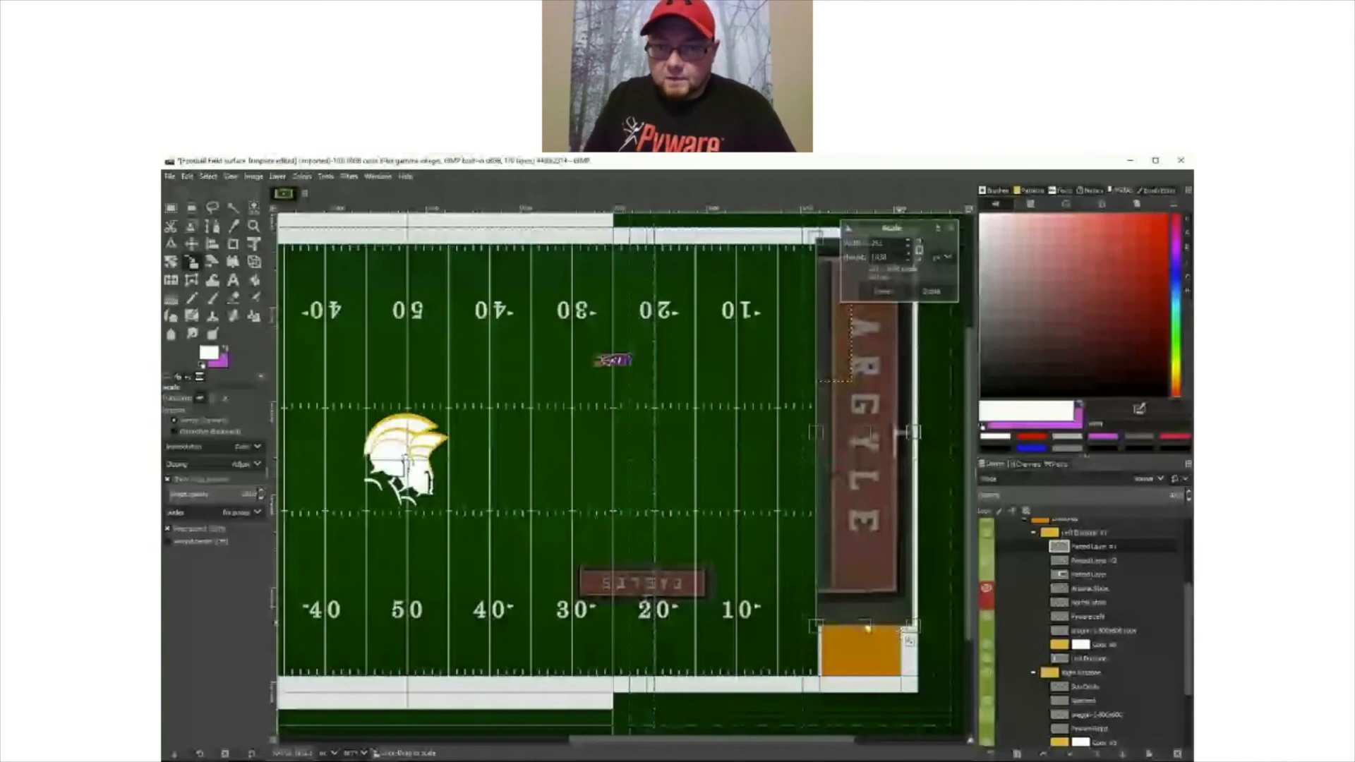
drag(868, 628, 873, 702)
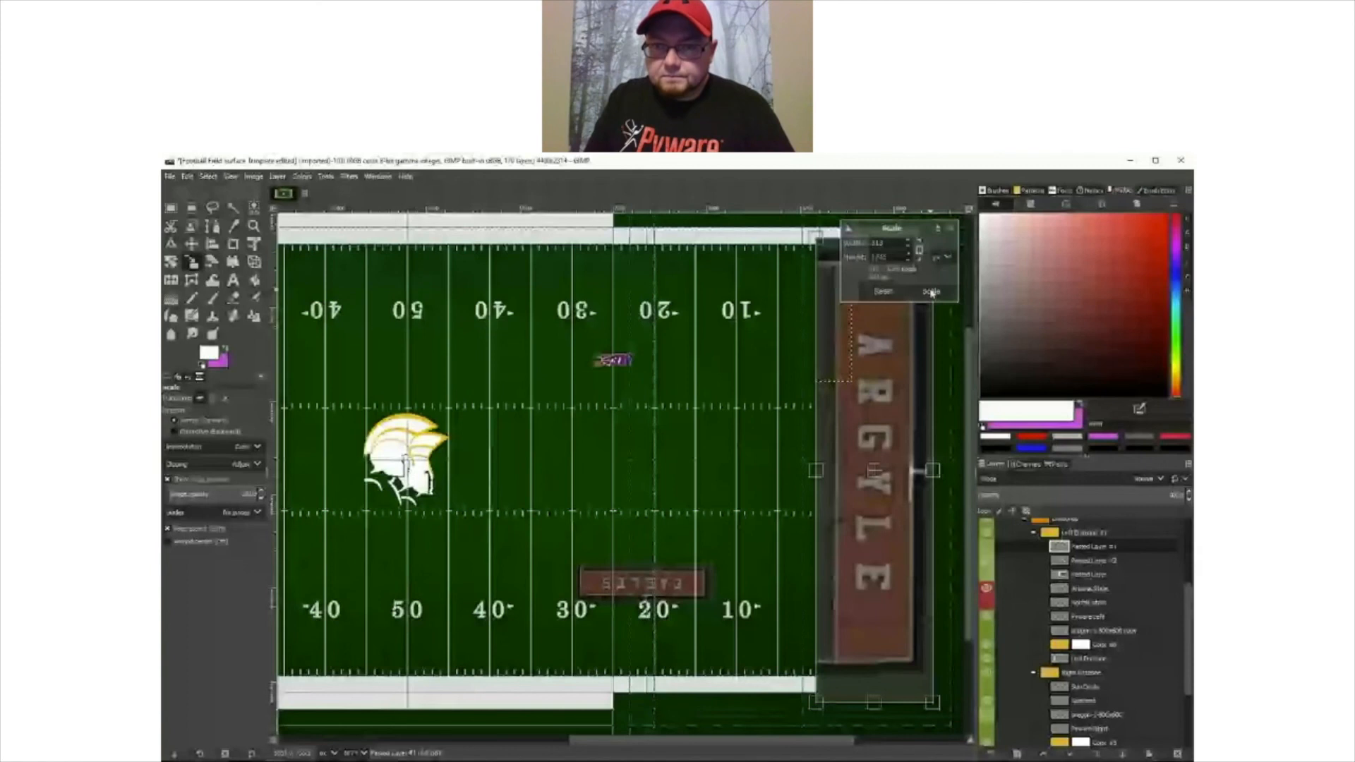
click(932, 292)
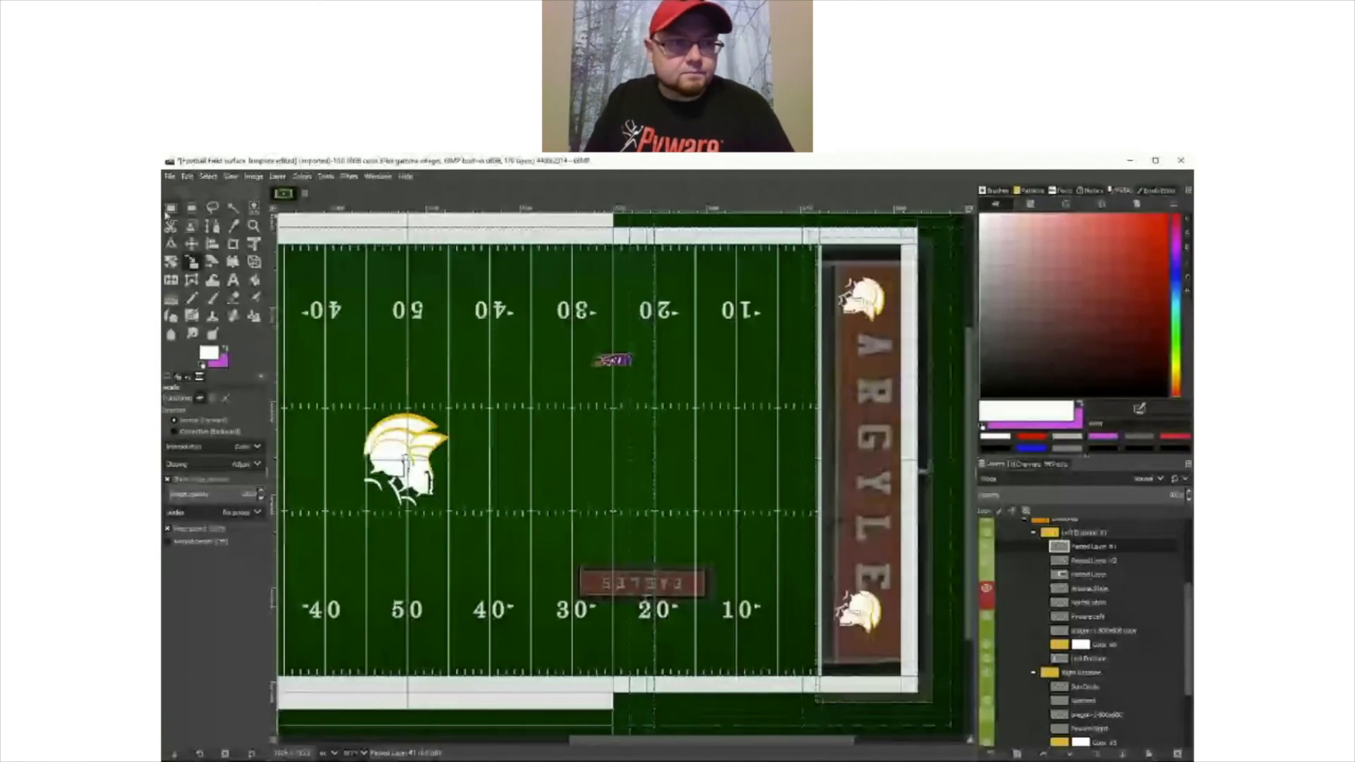
- Shift the enlarged ARGYLE layer toward midfield and nudge it upward to align its upper edge with the end zone
click(191, 246)
drag(859, 330, 853, 343)
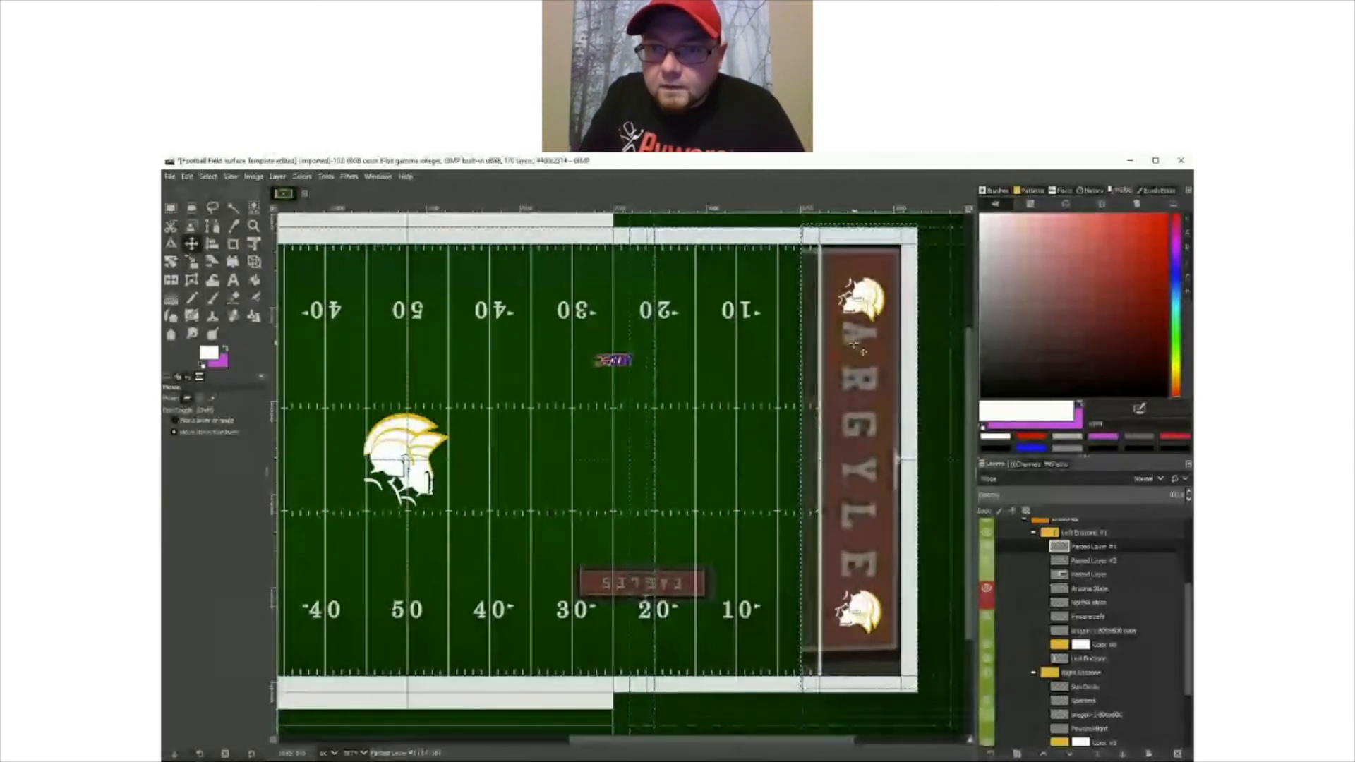
key(Up)
key(Up)
key(Up)
key(Up)
key(Up)
key(Up)
key(Up)
key(Up)
key(Up)
key(Up)
key(Up)
key(Up)
key(Up)
key(Up)
key(Up)
key(Up)
key(Up)
key(Up)
key(Up)
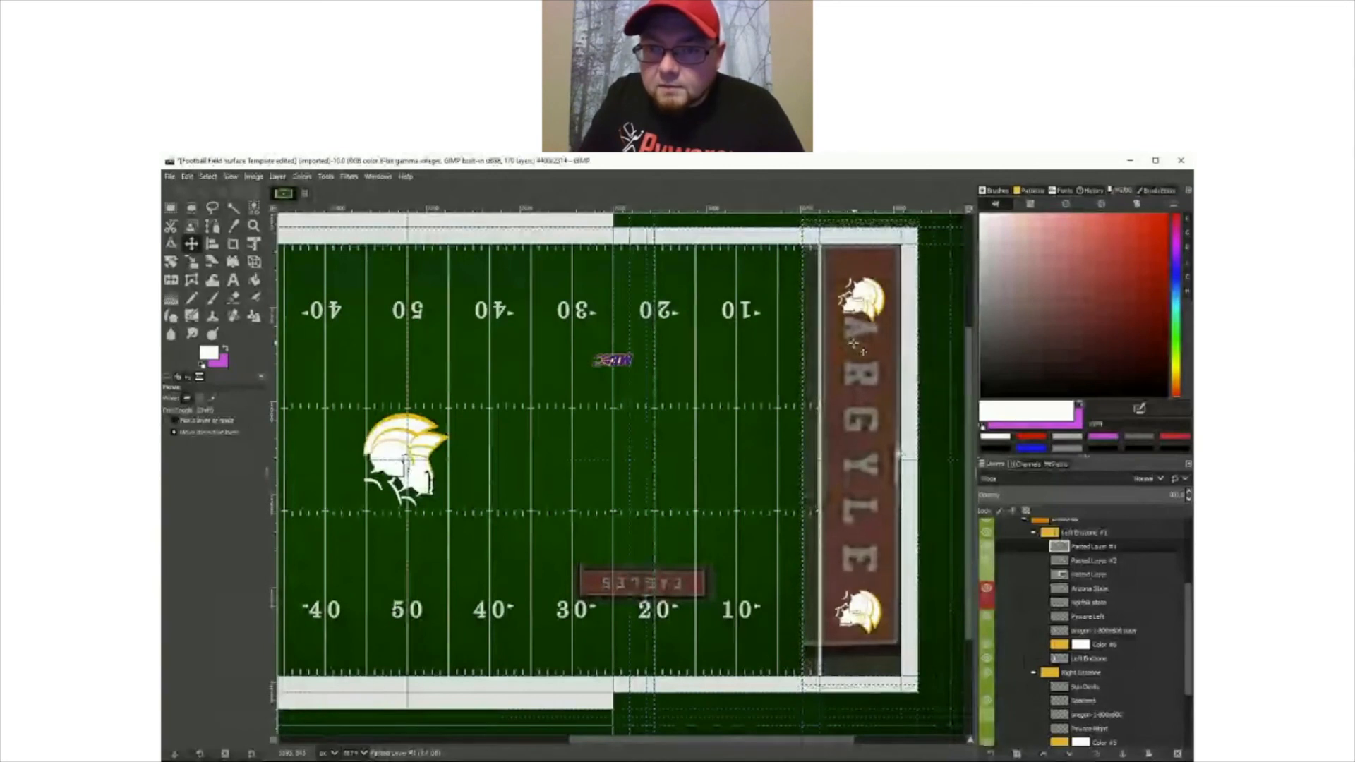
key(Left)
key(Left)
key(Left)
key(Left)
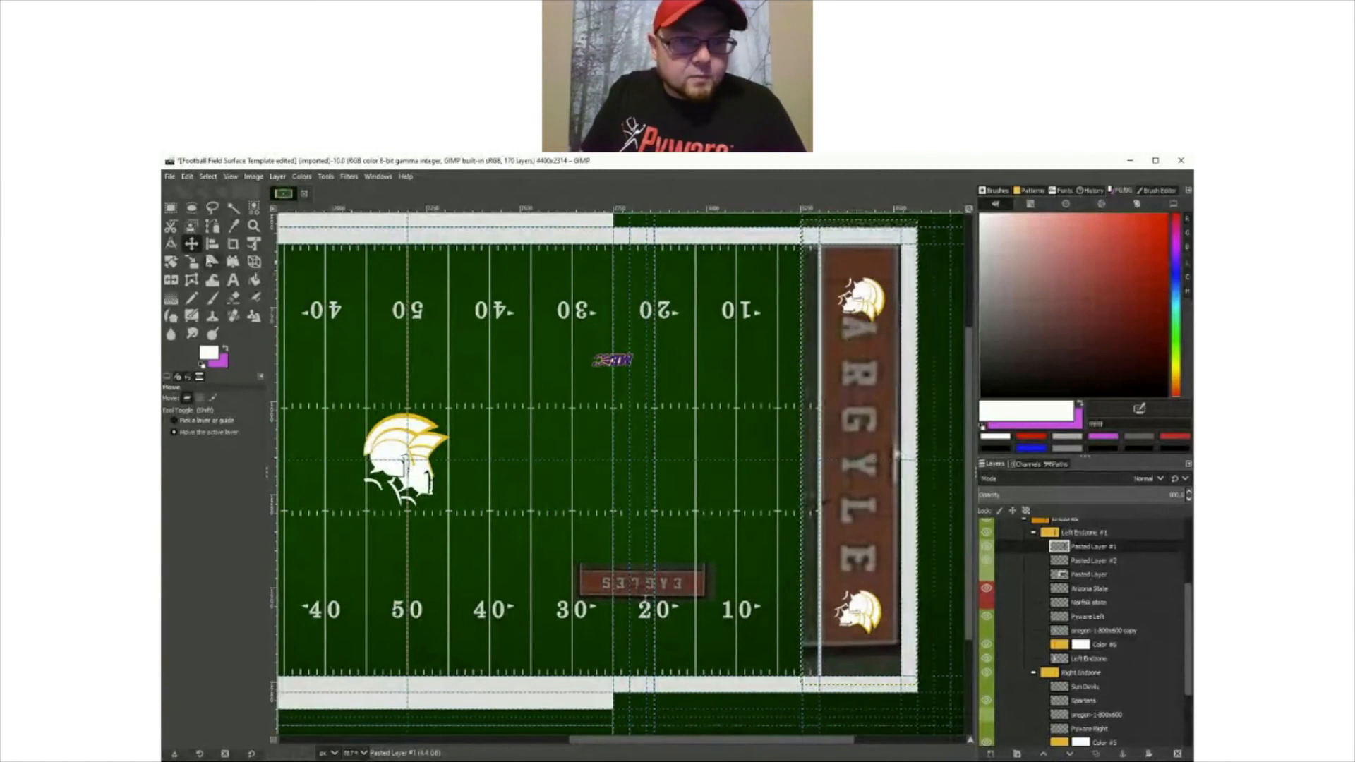
- Scale the ARGYLE layer up slightly more so its red area reaches the lower end of the end zone
click(194, 262)
click(903, 670)
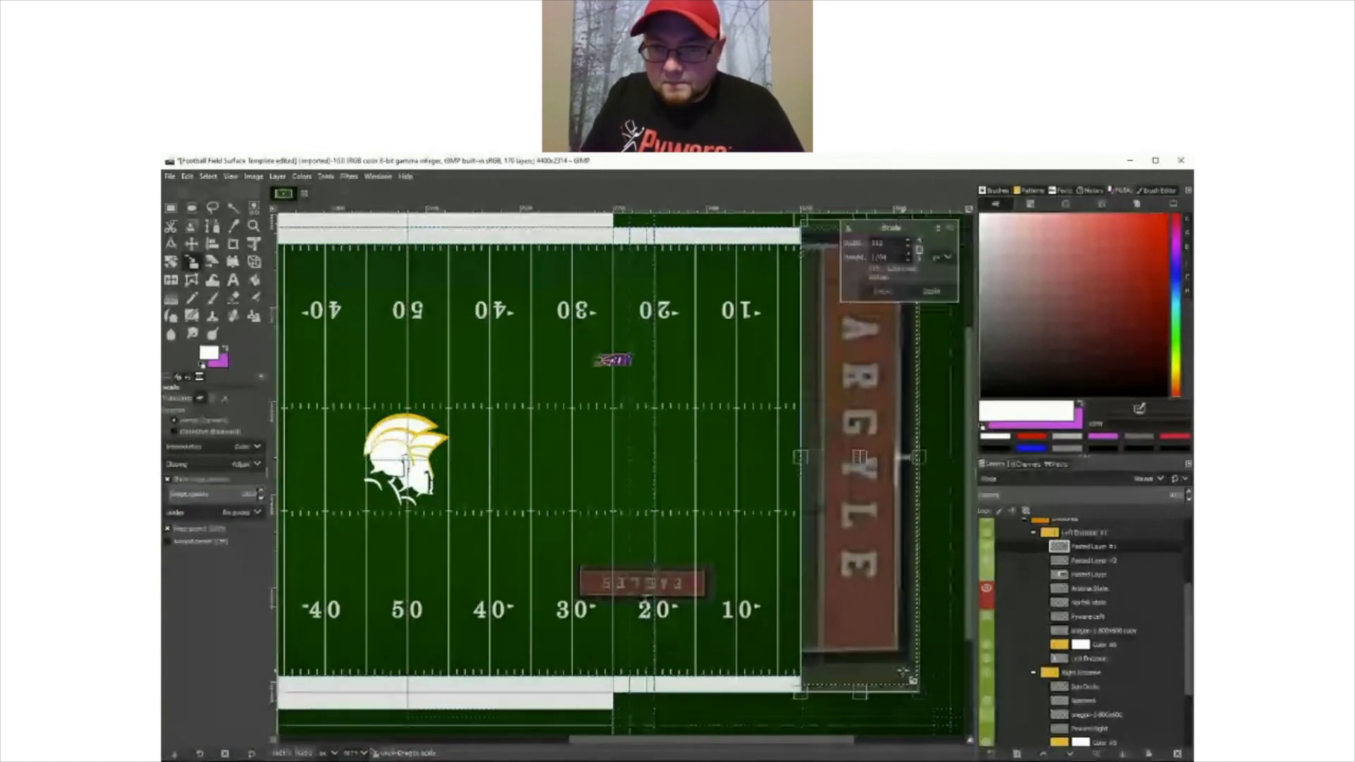
drag(904, 670, 910, 702)
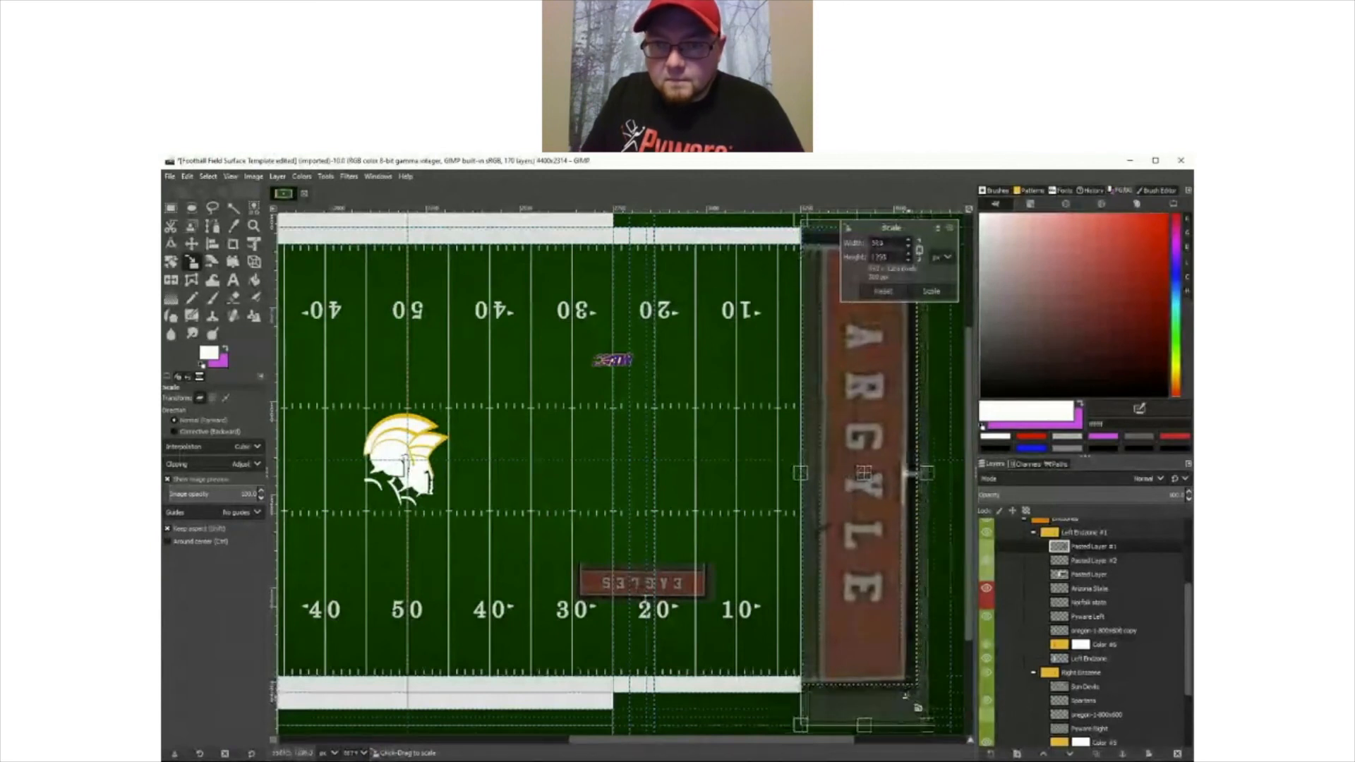
key(Return)
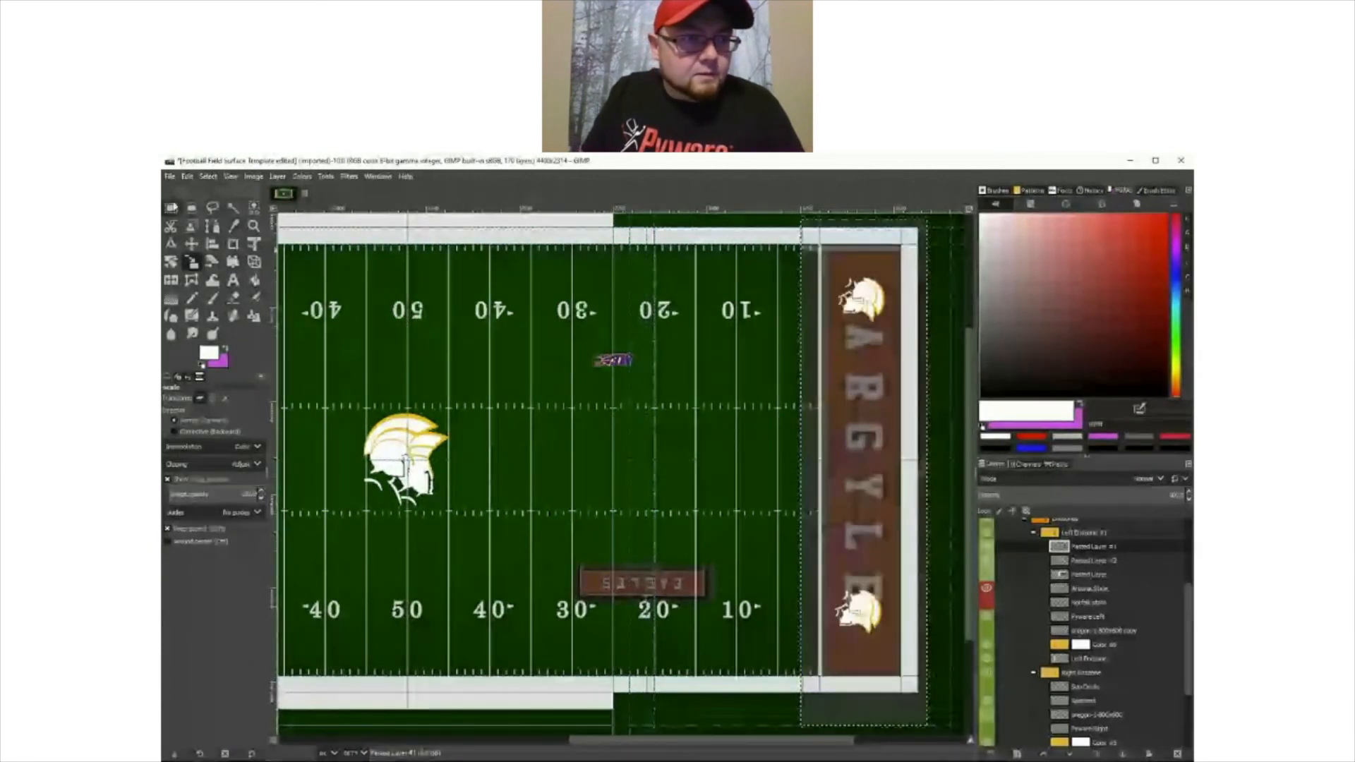
- Fine-tune the rescaled ARGYLE layer's position up and sideways until its red area fits the end zone borders
key(m)
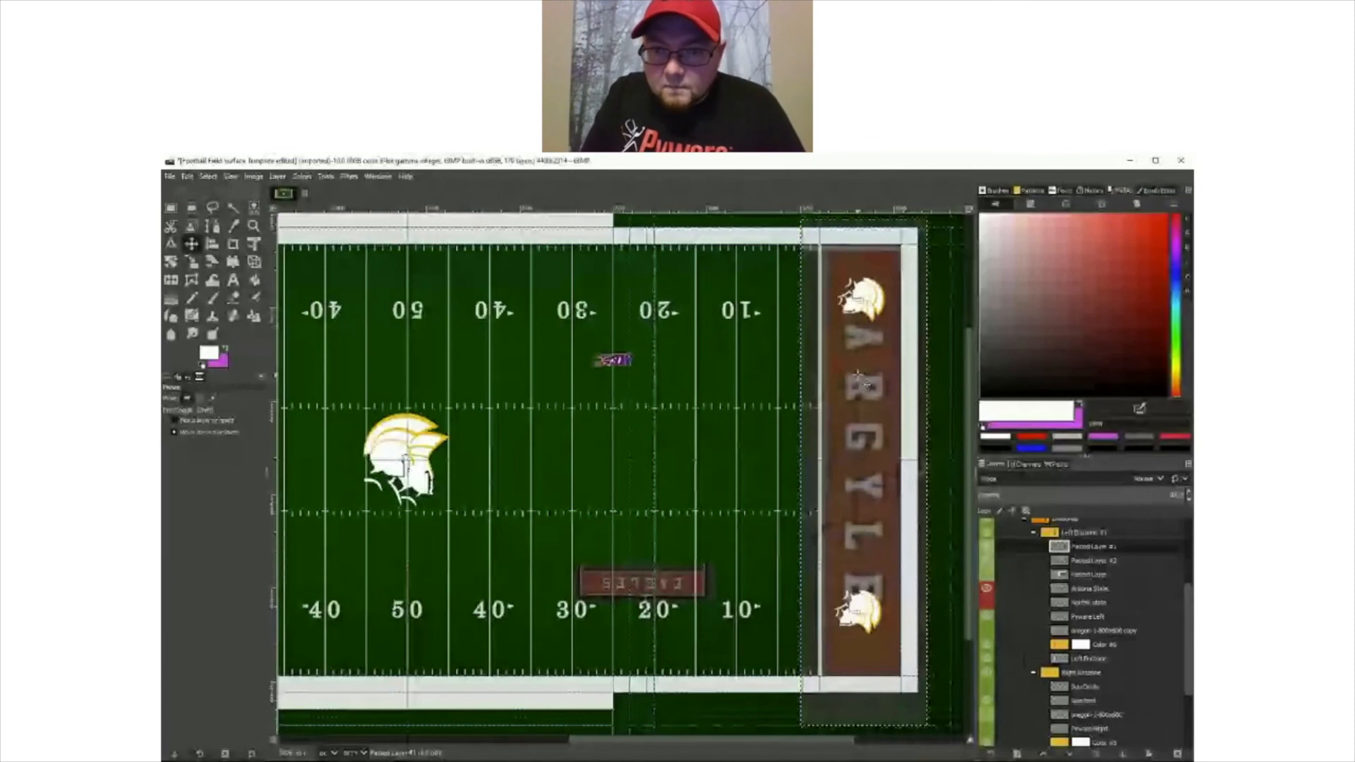
key(Left)
key(Left)
key(Left)
key(Left)
key(Up)
key(Up)
key(Up)
key(Up)
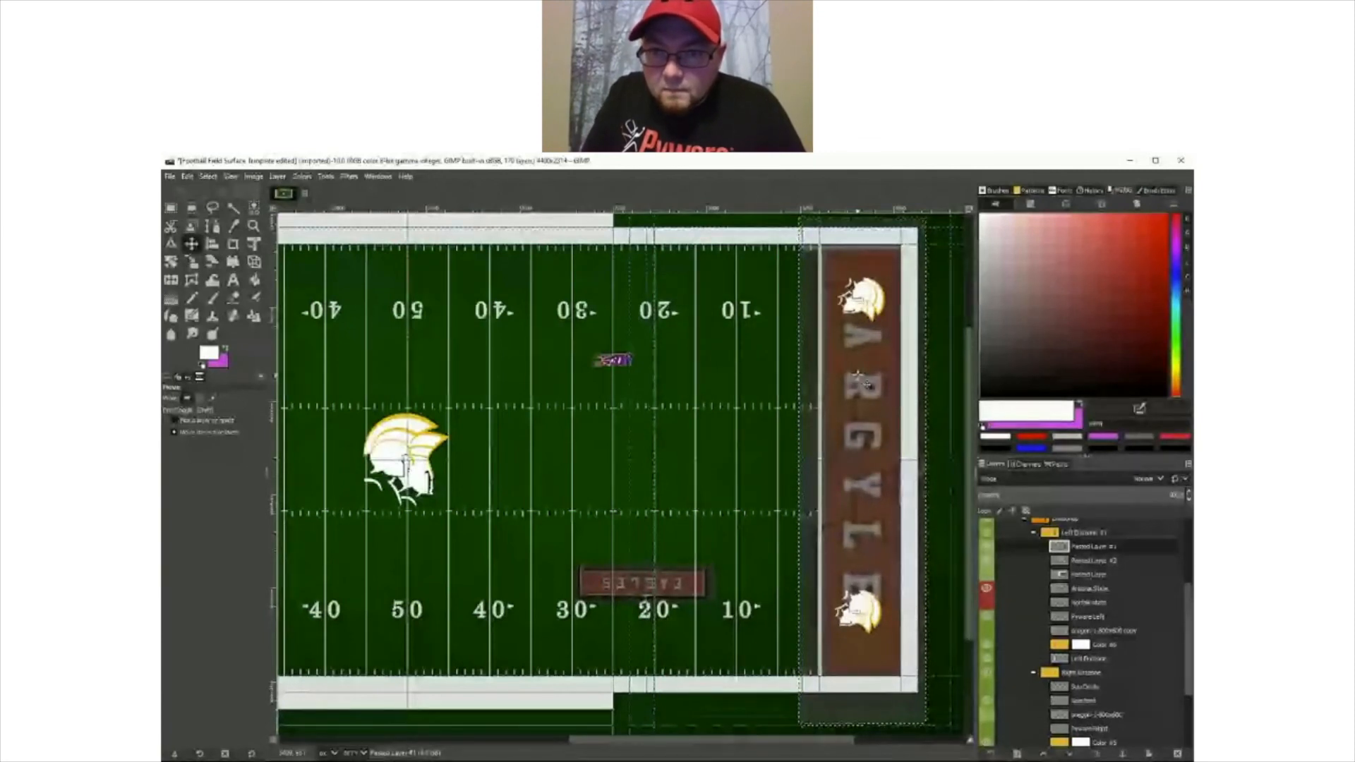
key(Left)
key(Left)
key(Left)
key(Left)
key(Left)
key(Left)
key(Up)
key(Up)
key(Up)
key(Up)
key(Up)
key(Up)
key(Left)
key(Left)
key(Left)
key(Left)
key(Up)
key(Up)
key(Up)
key(Up)
key(Up)
key(Up)
key(Right)
key(Right)
key(Right)
key(Right)
key(Right)
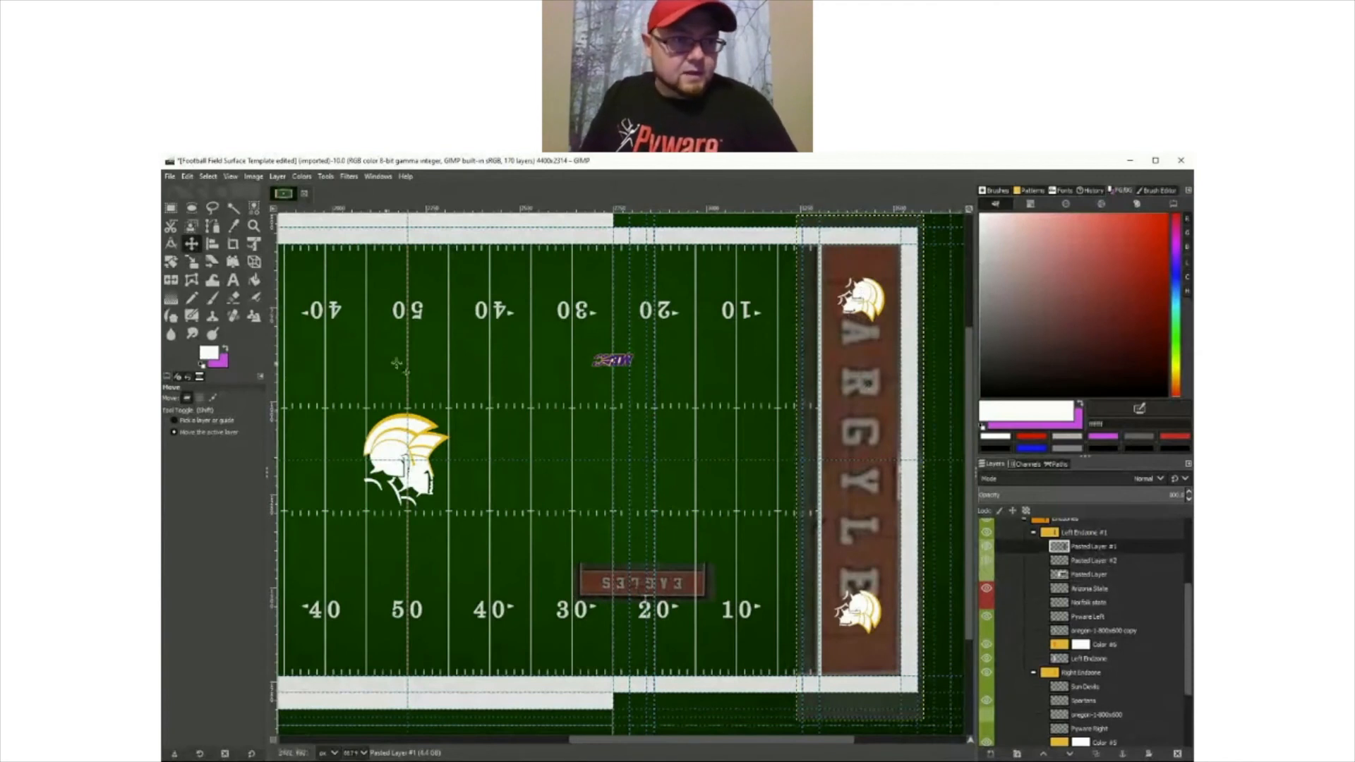
- Select the end zone rectangle, invert the selection and delete the excess ARGYLE imagery outside the end zone
click(170, 207)
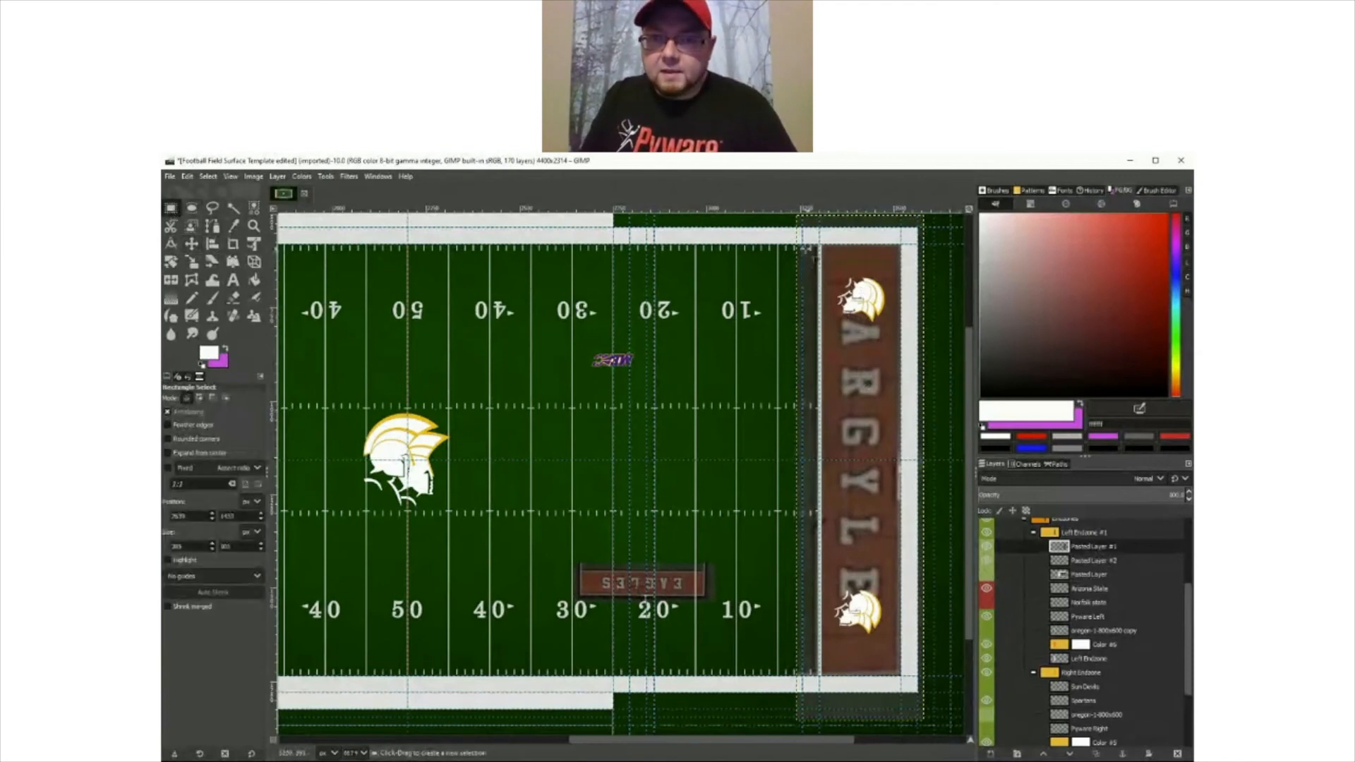
drag(807, 248, 910, 674)
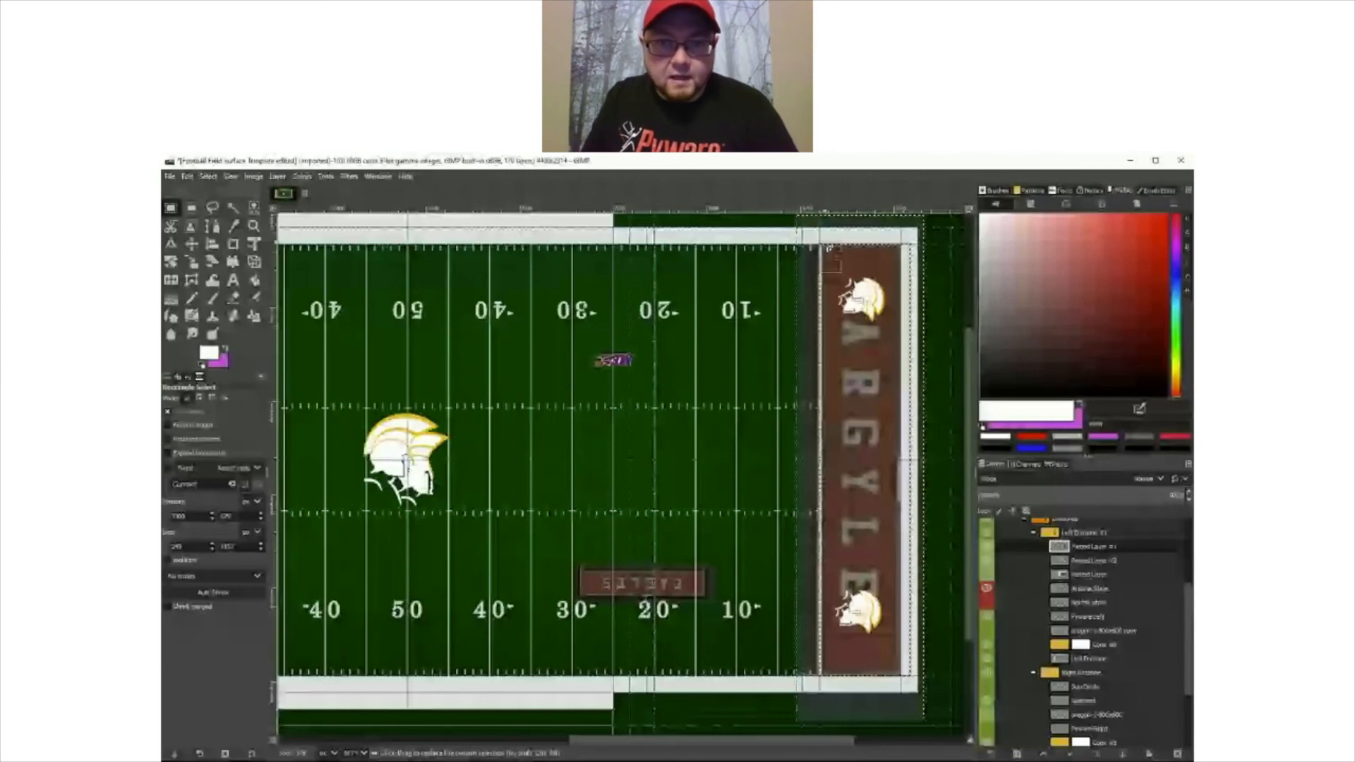
key(ctrl+i)
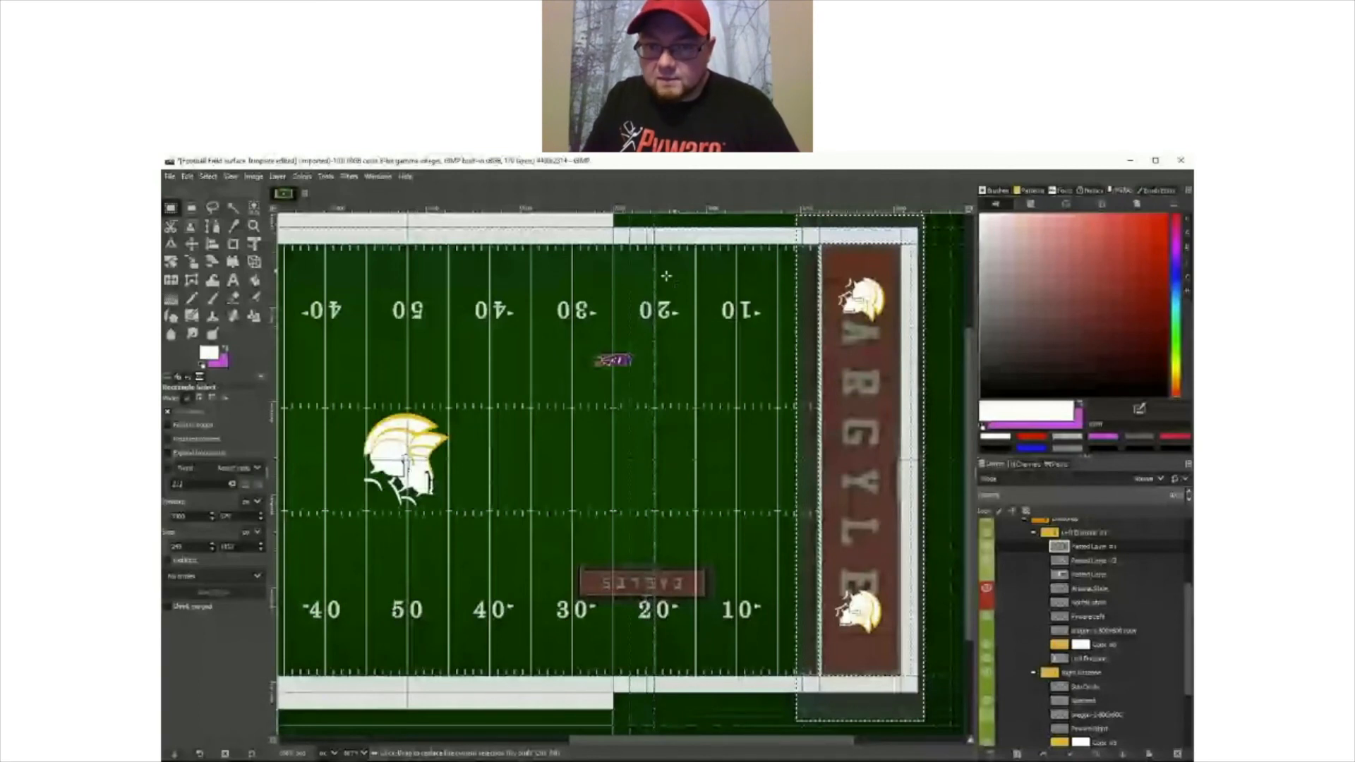
key(Delete)
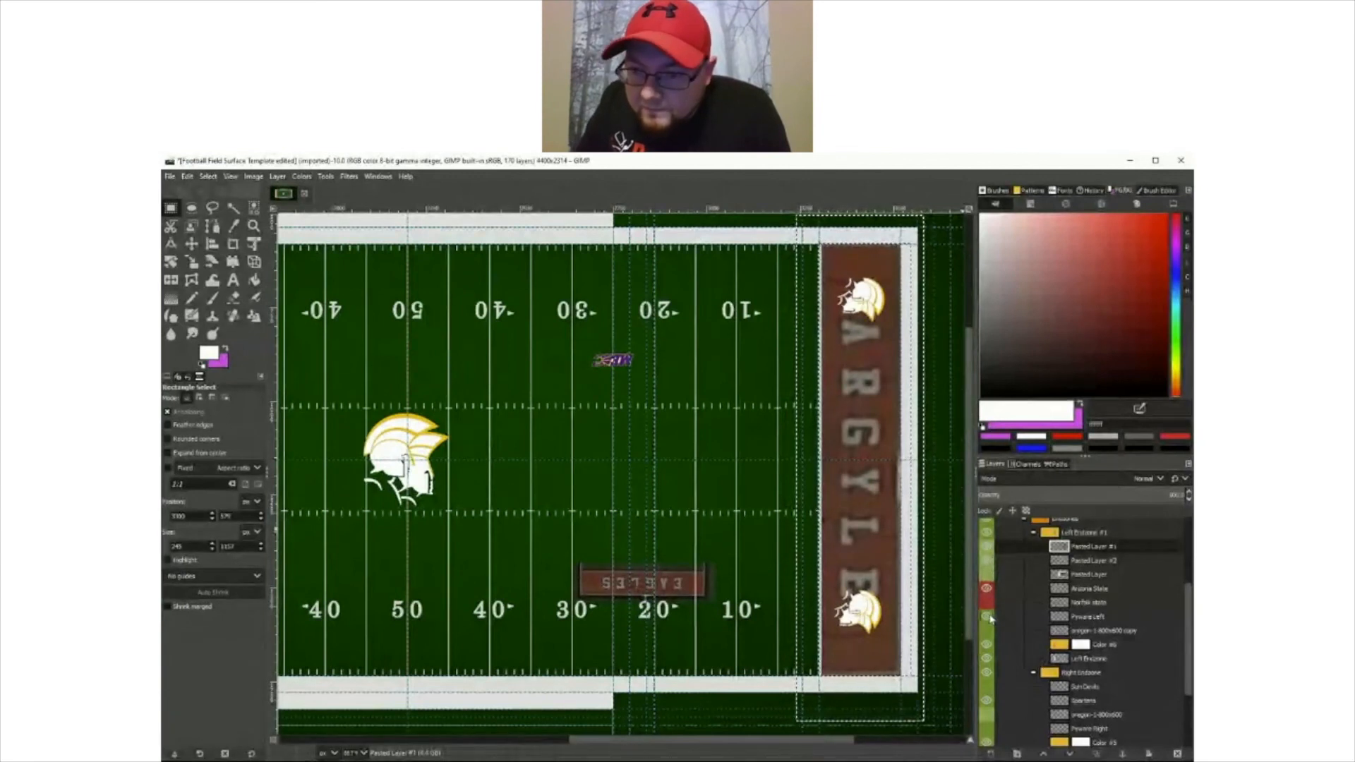
- Move the ARGYLE layer into the Right Endzone group, then hide that group's yellow color layer and the Surface group
drag(1094, 547, 1086, 679)
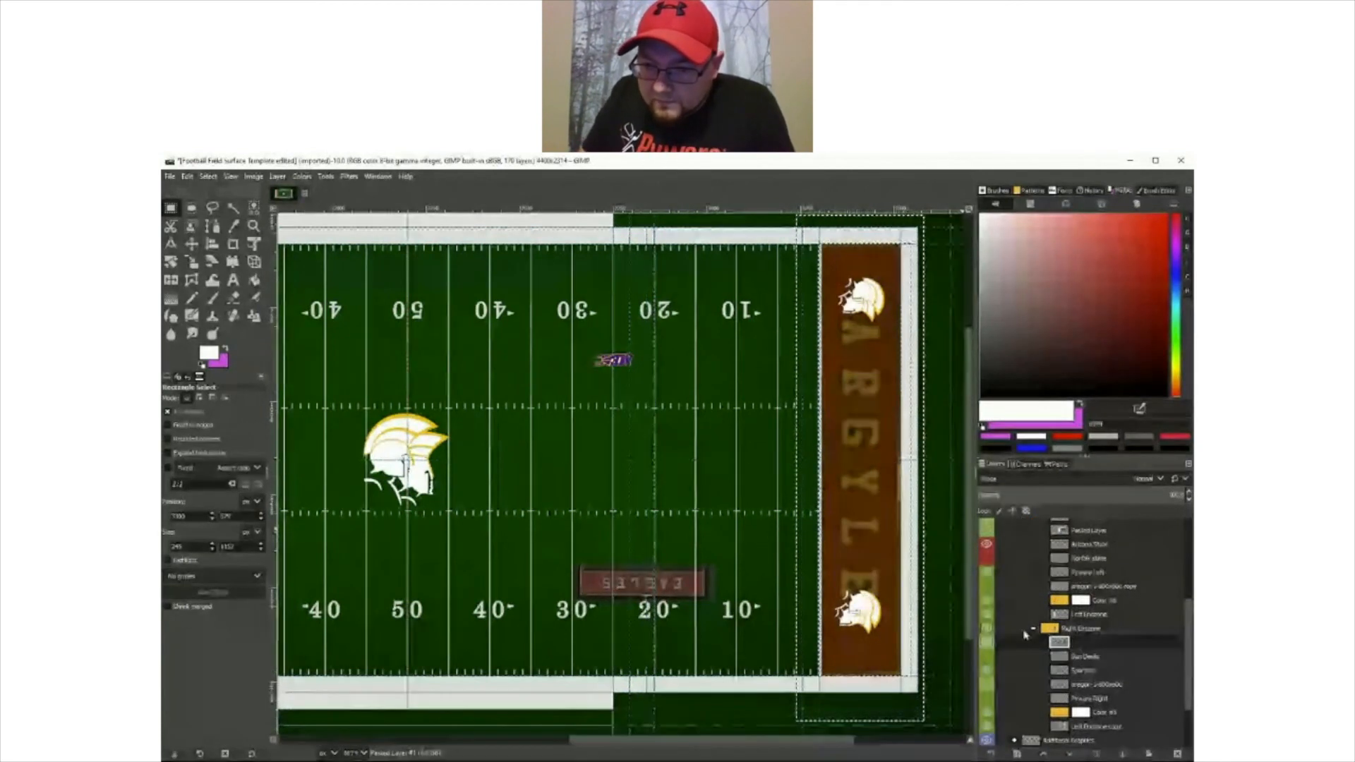
click(1022, 713)
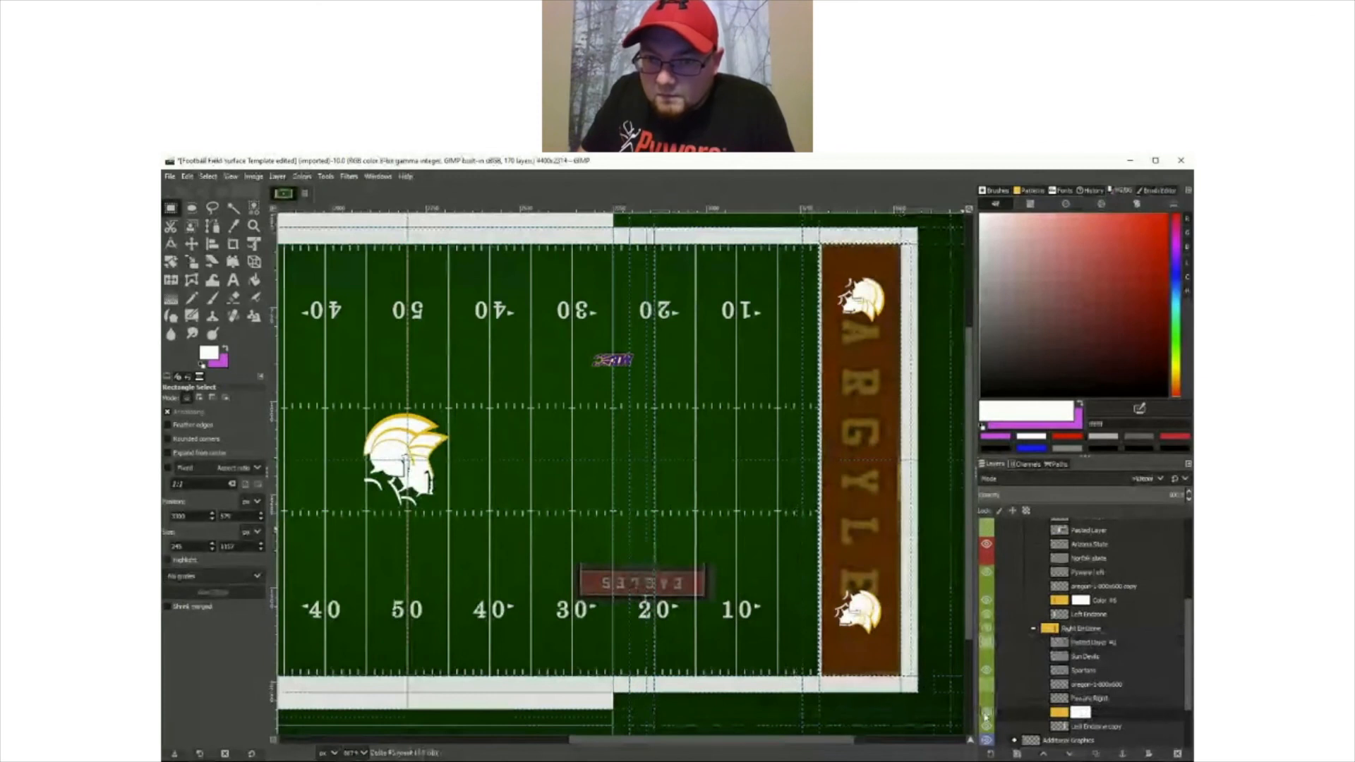
click(986, 714)
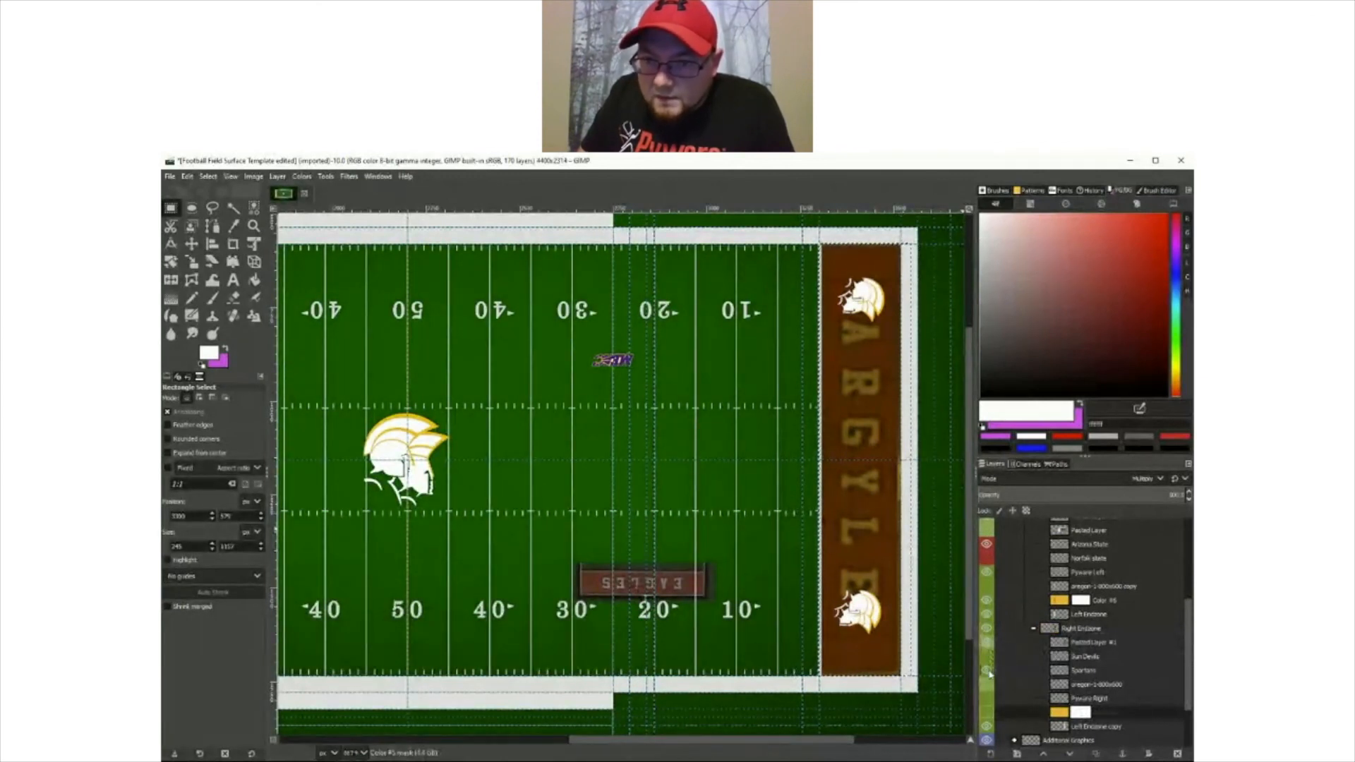
scroll(991, 698, down, 1)
click(986, 723)
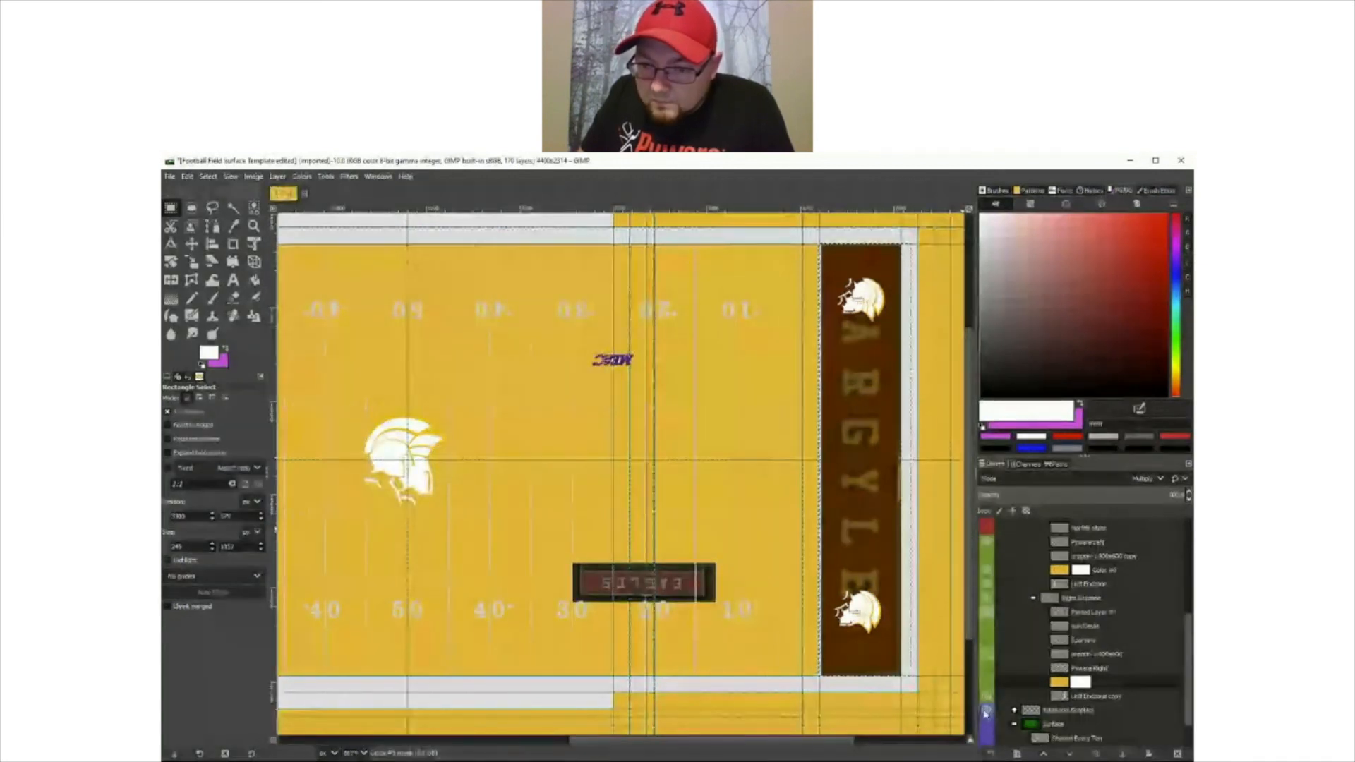
- Show the green Surface group again and hide the Left Endzone group so its yellow stops tinting the ARGYLE imagery
click(988, 682)
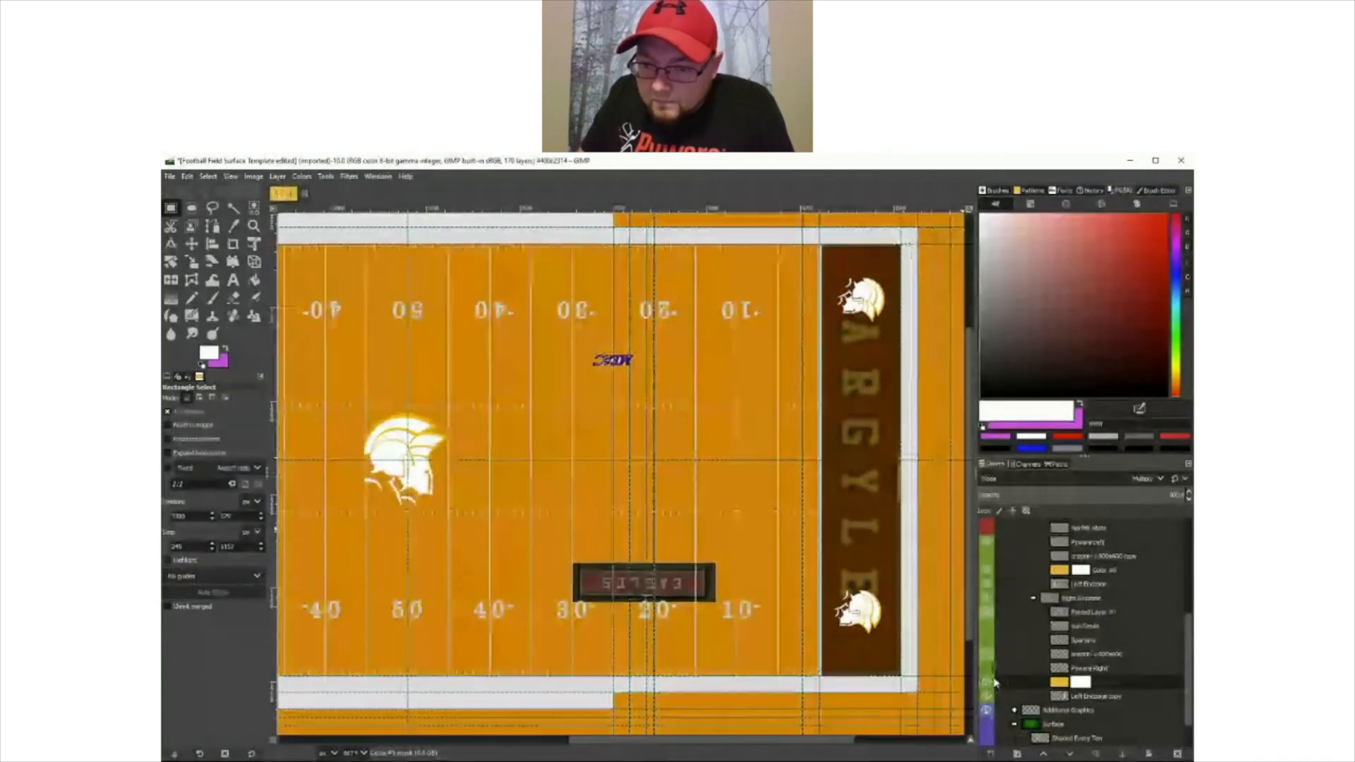
click(986, 683)
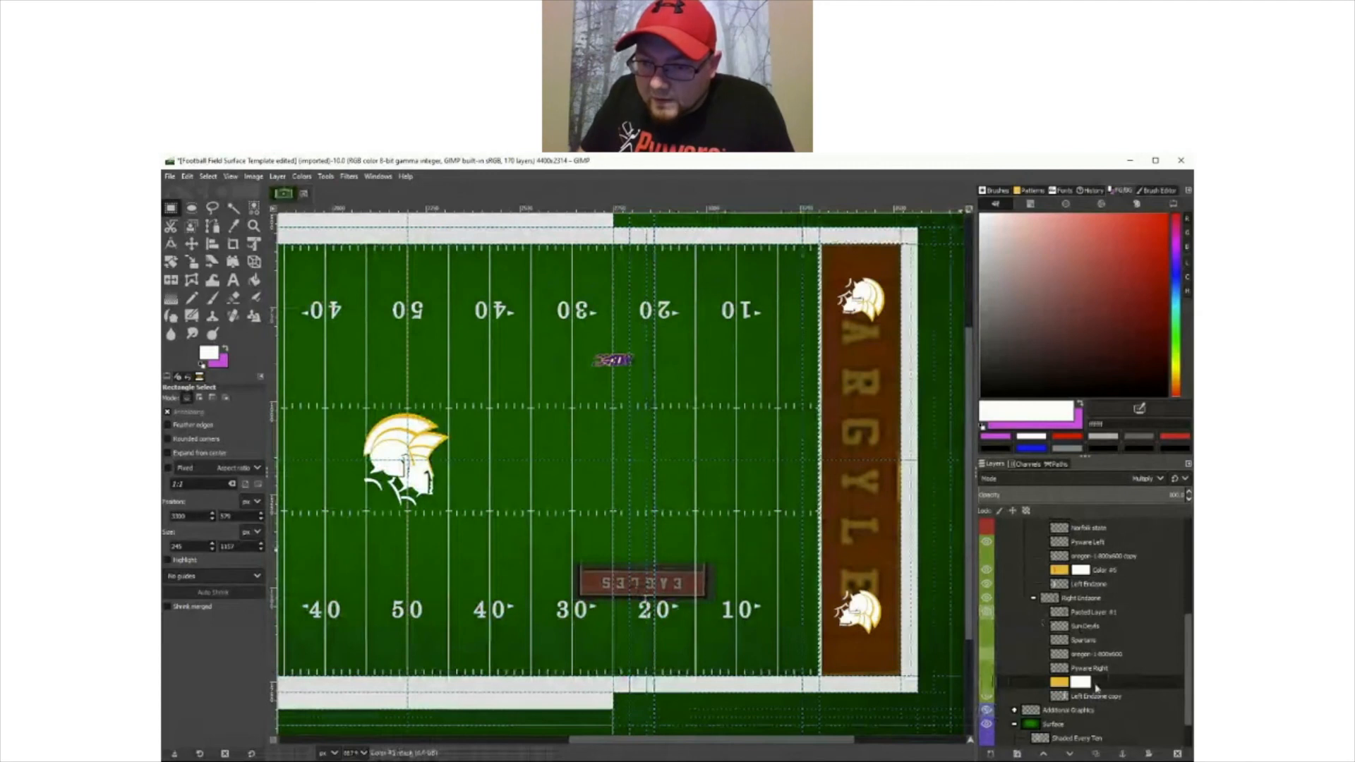
scroll(1008, 575, up, 3)
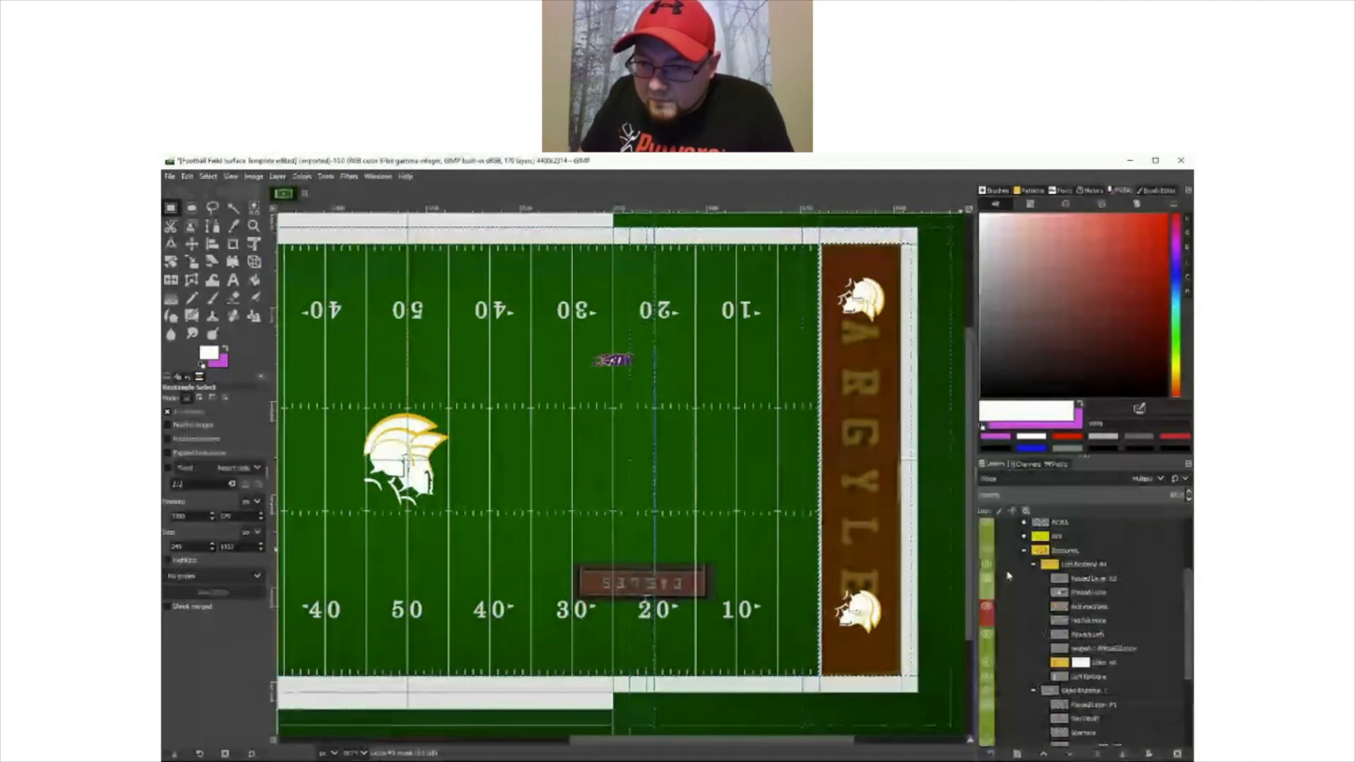
click(986, 568)
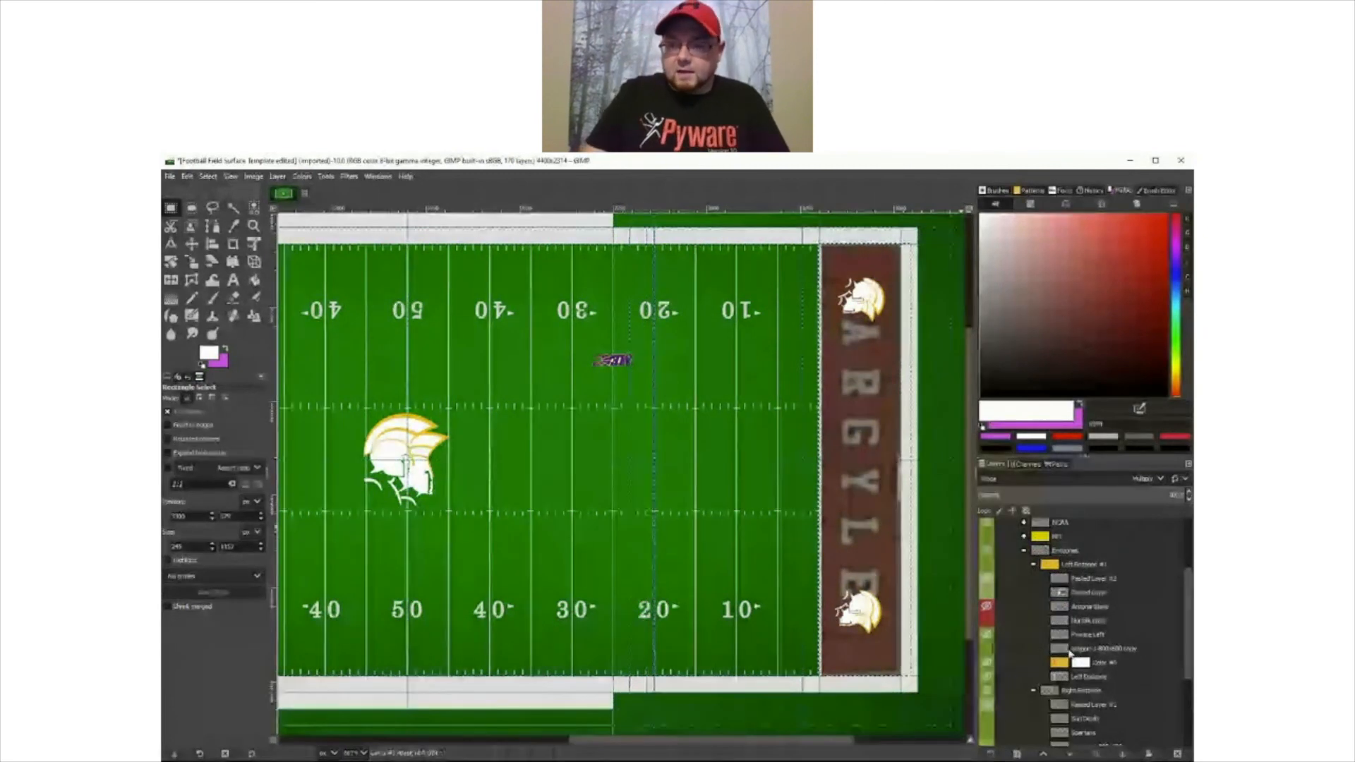
scroll(1071, 655, down, 5)
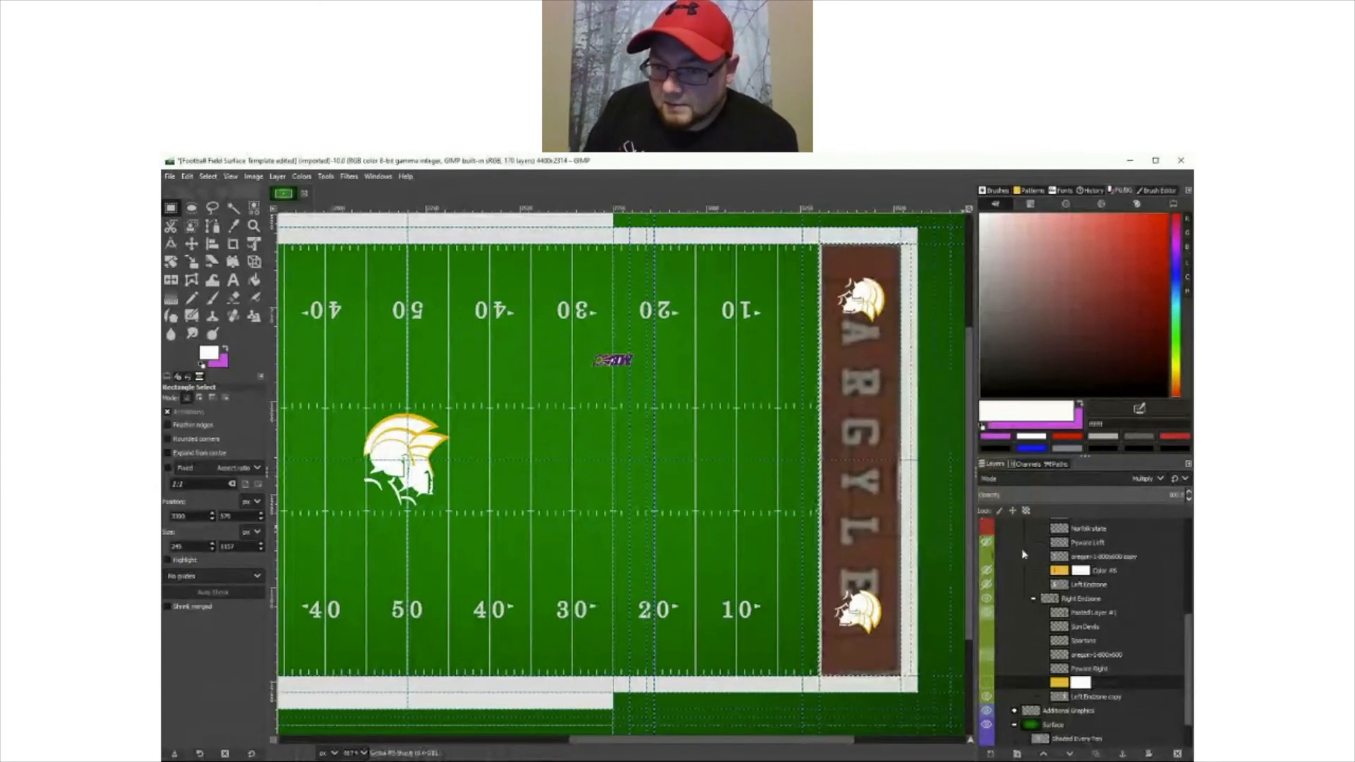
- Show the Left Endzone group again, hiding its EAGLES and Arizona State layers and displaying the Norfolk State lettering
scroll(997, 560, up, 3)
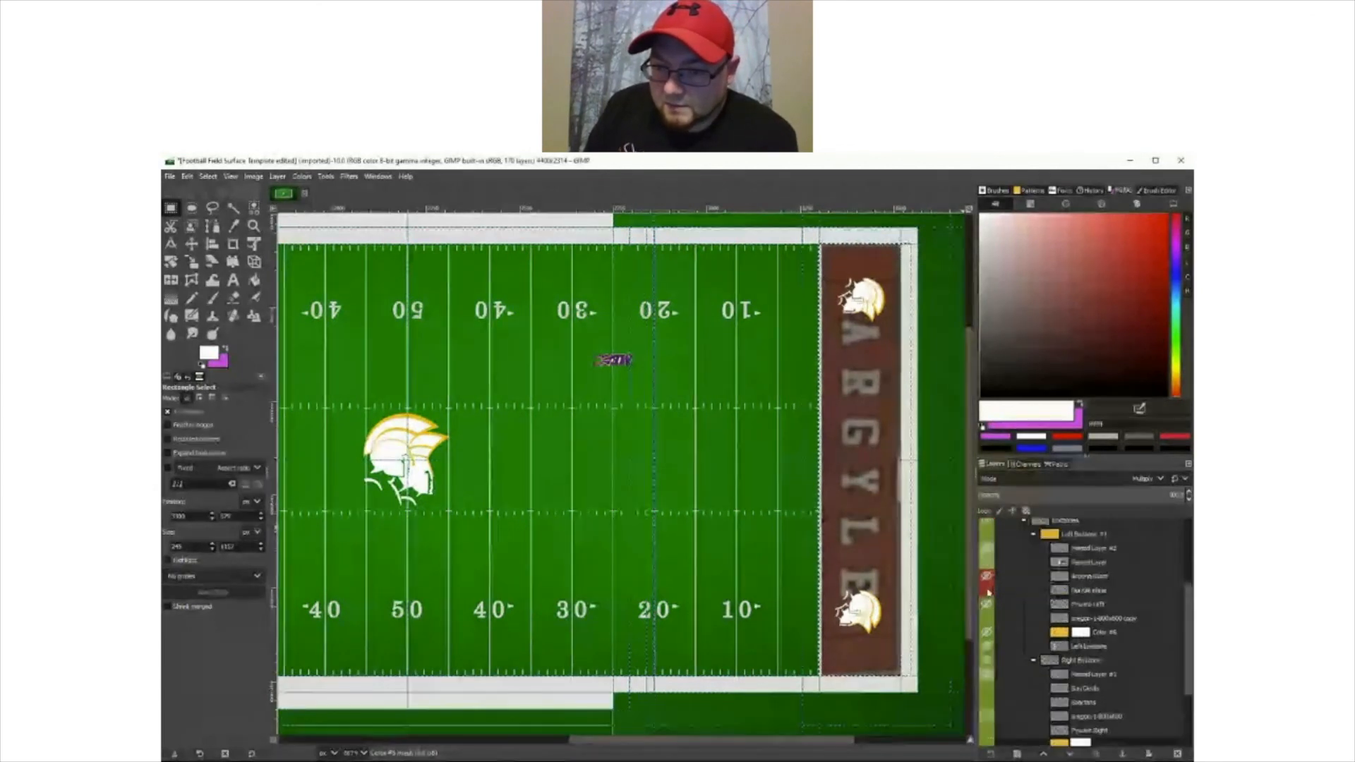
click(986, 535)
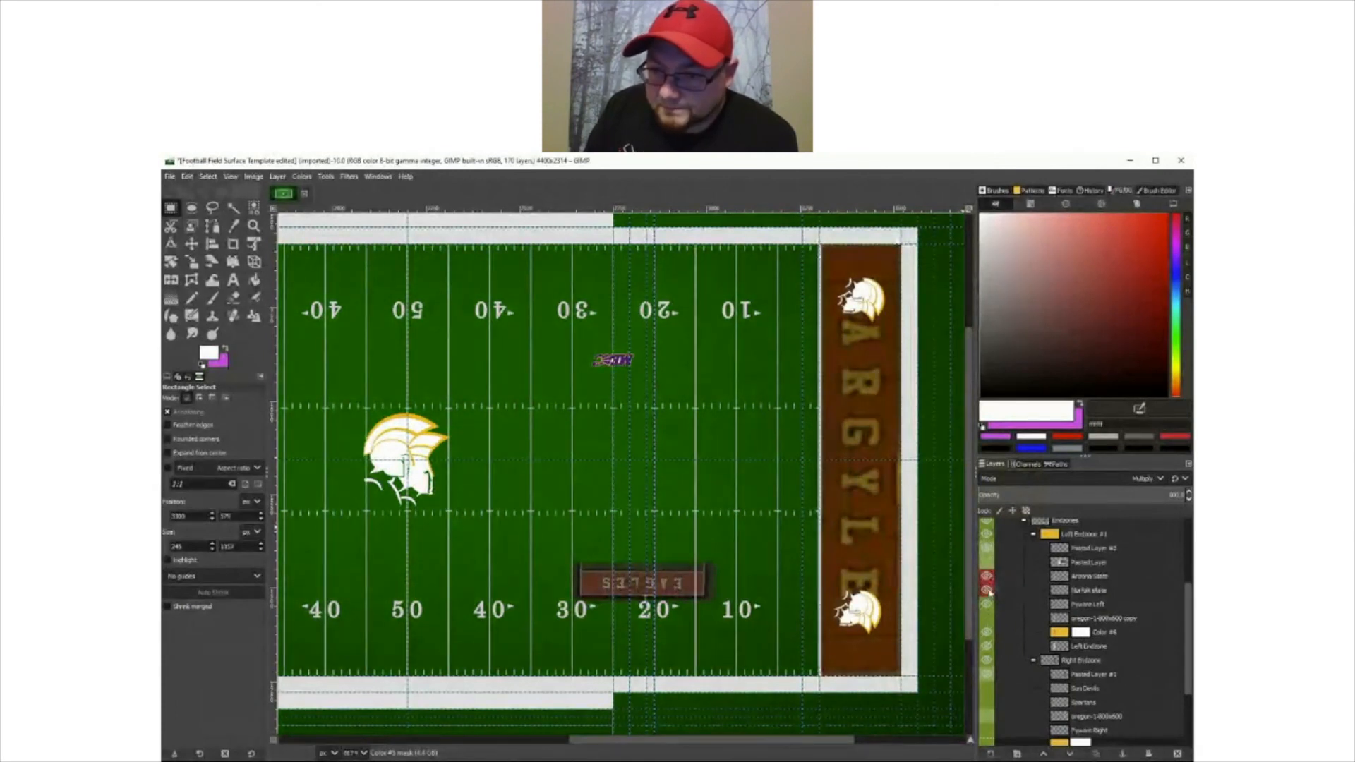
click(987, 549)
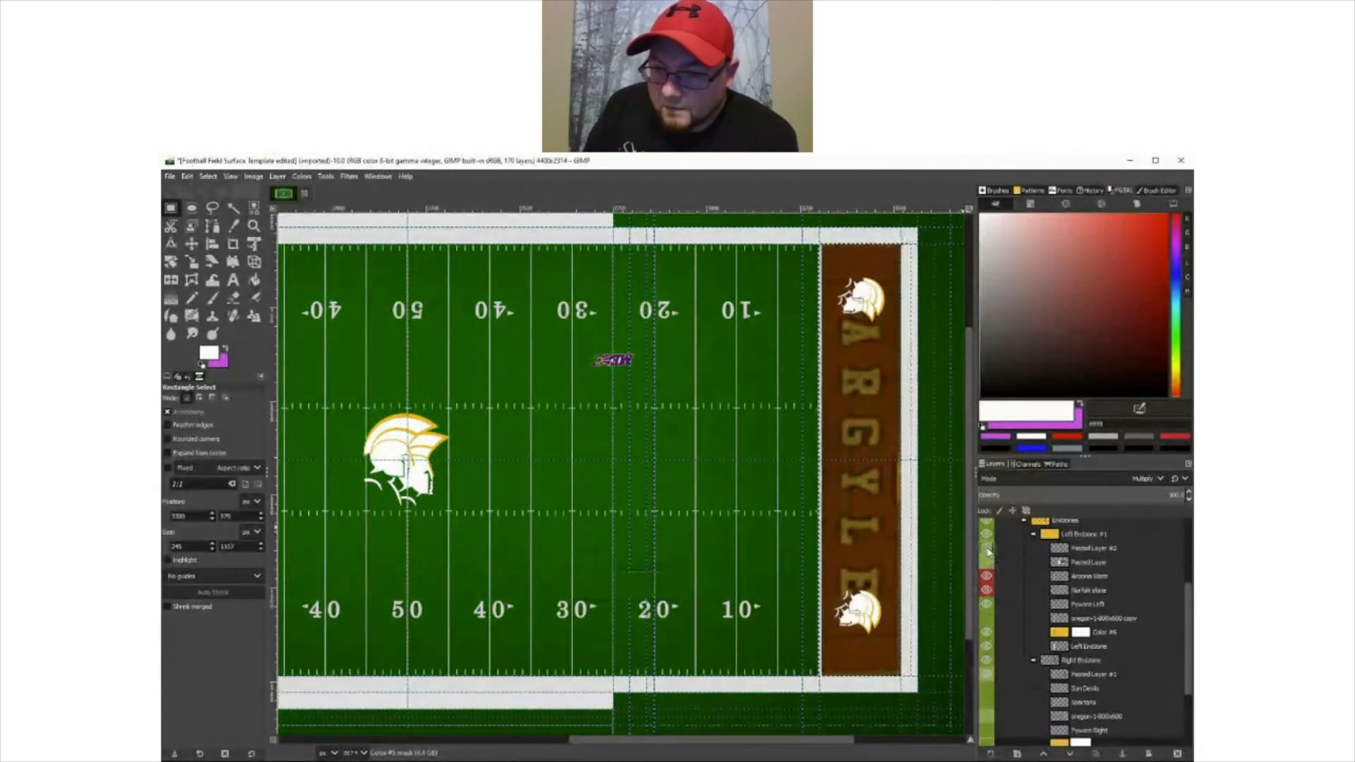
click(987, 578)
click(986, 591)
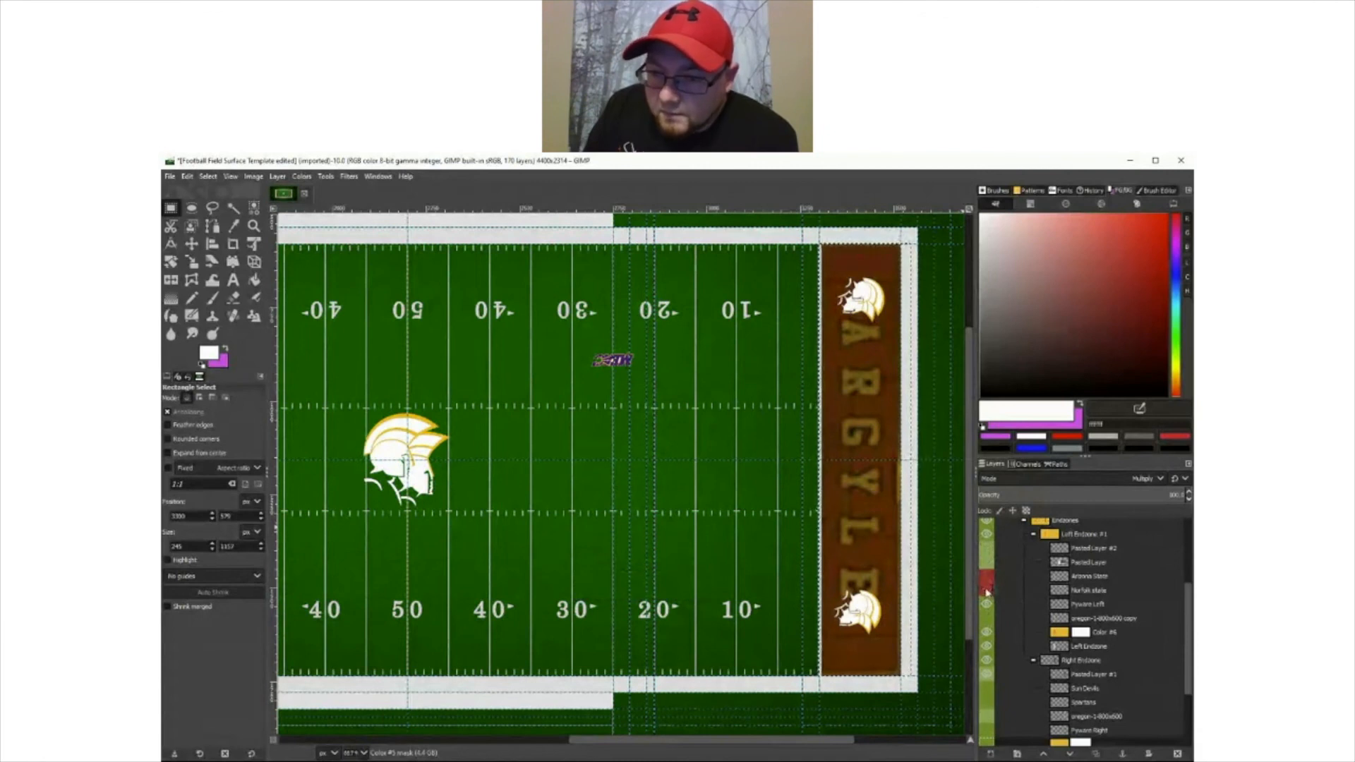
click(987, 606)
scroll(988, 652, down, 1)
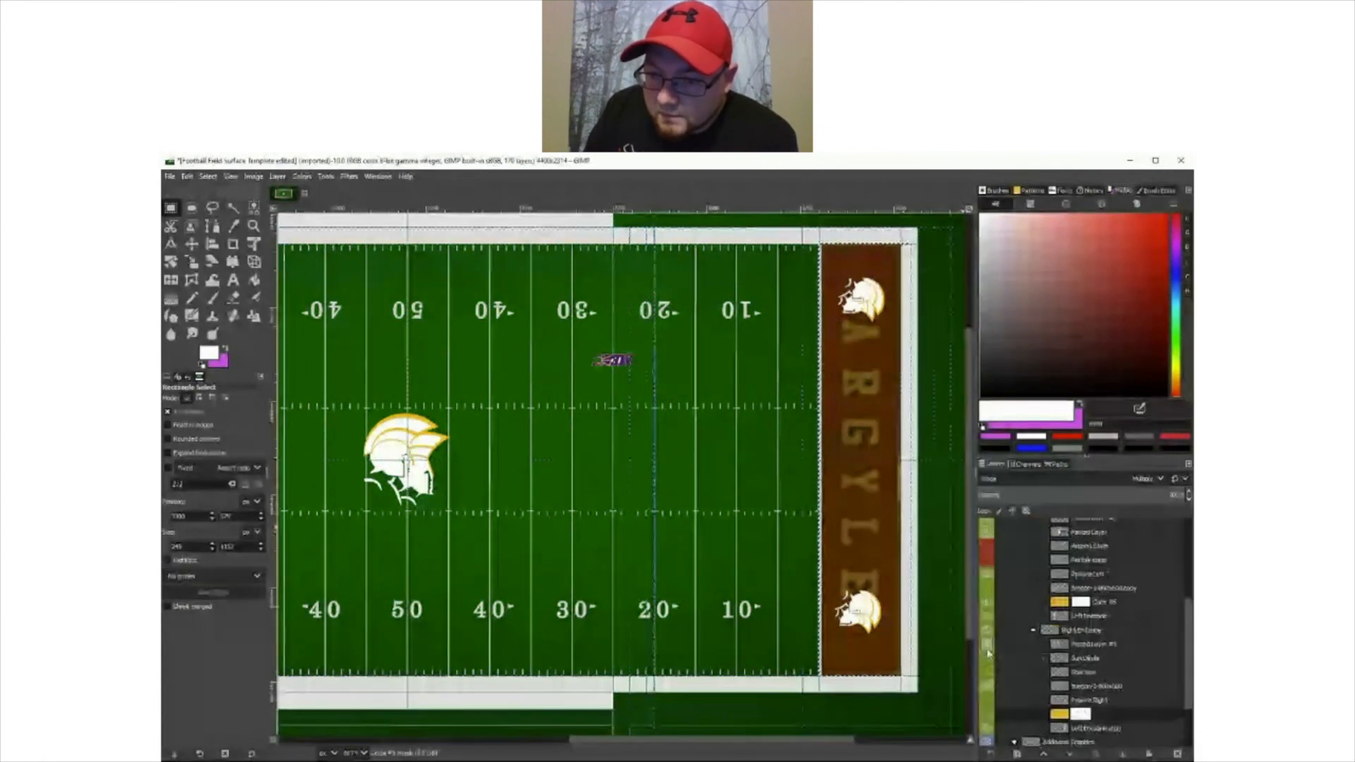
- In the Right Endzone group, hide the ARGYLE pasted layer and show the Spartans lettering instead, leaving Sun Devils hidden
click(987, 650)
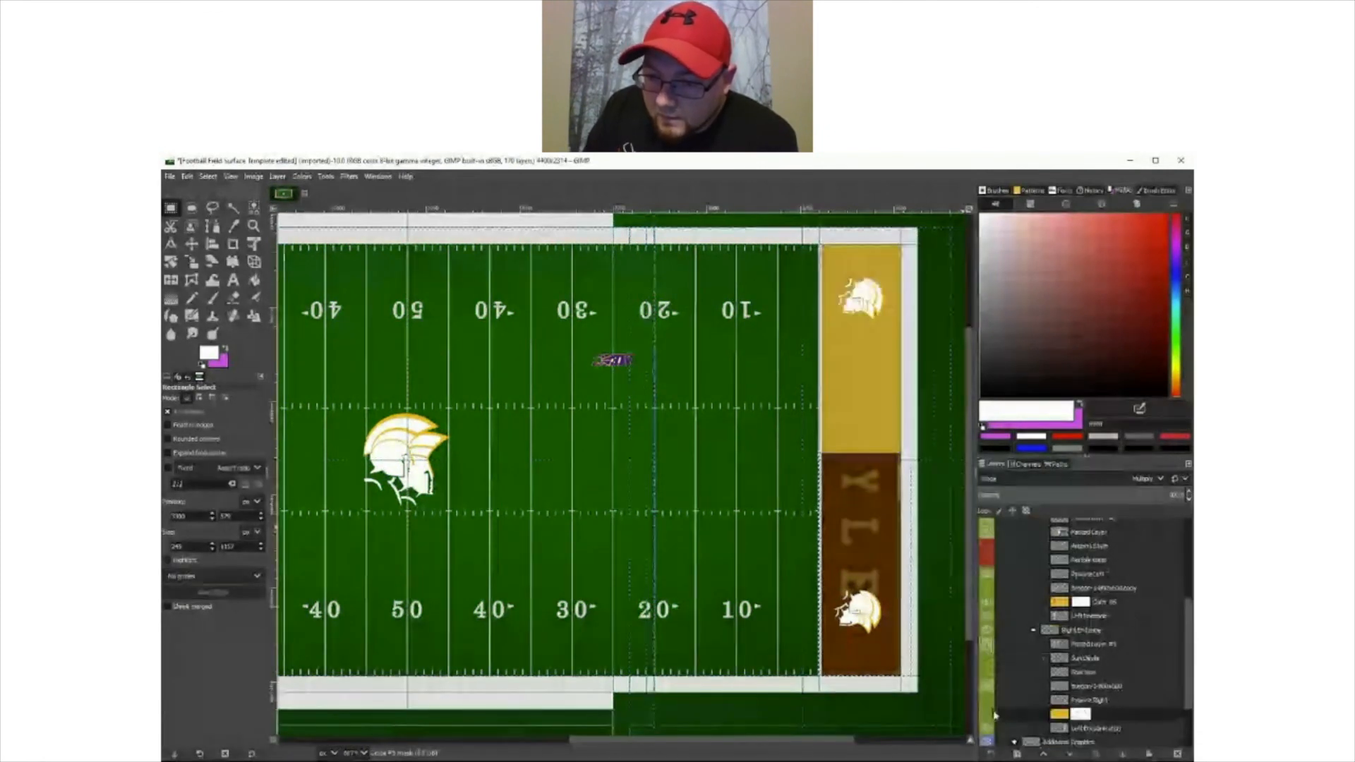
click(985, 657)
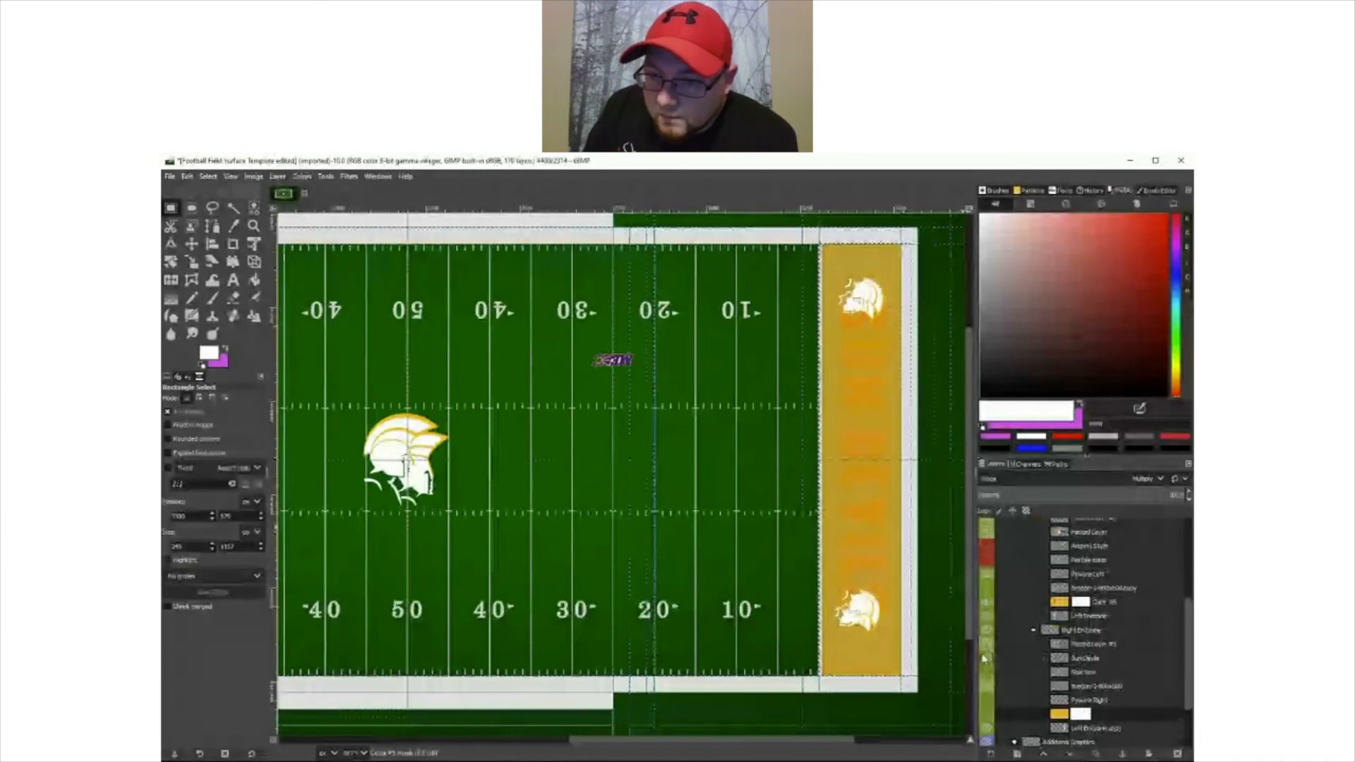
click(984, 657)
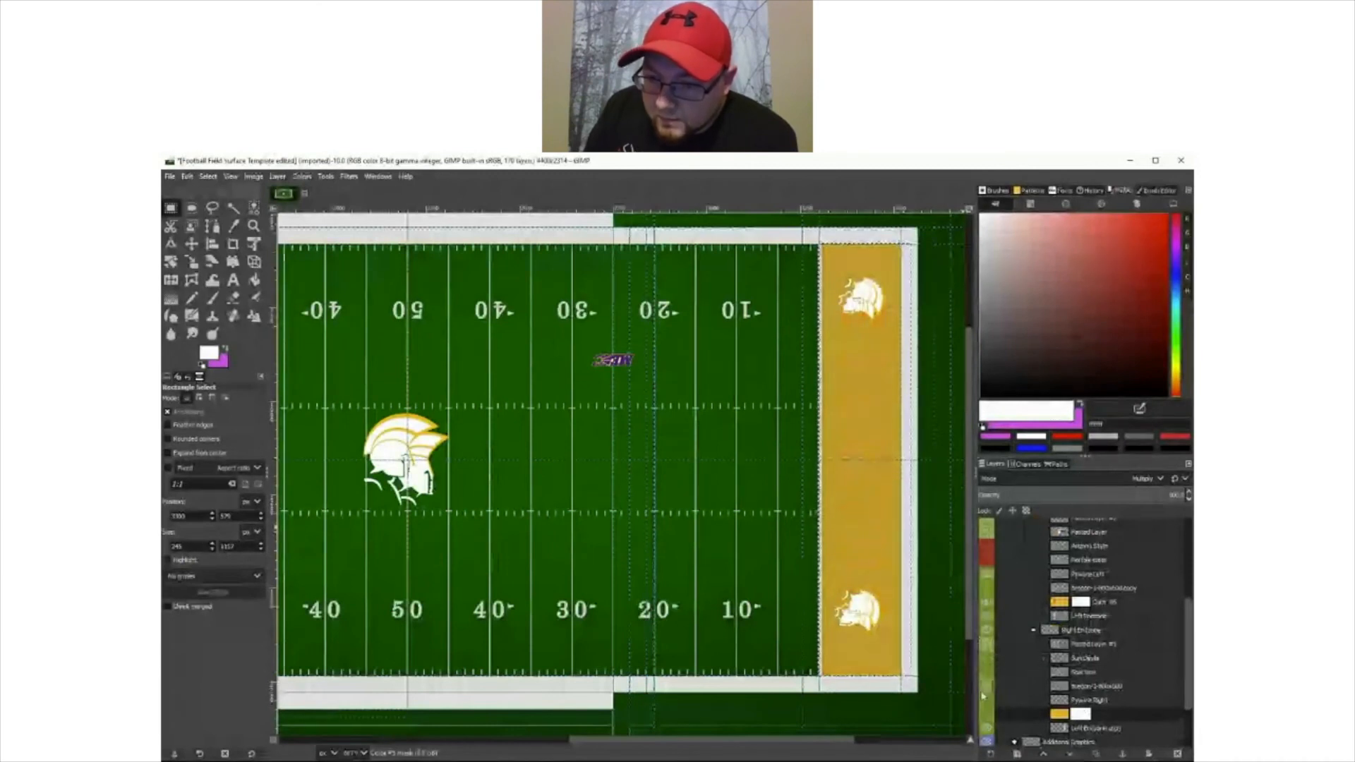
click(986, 671)
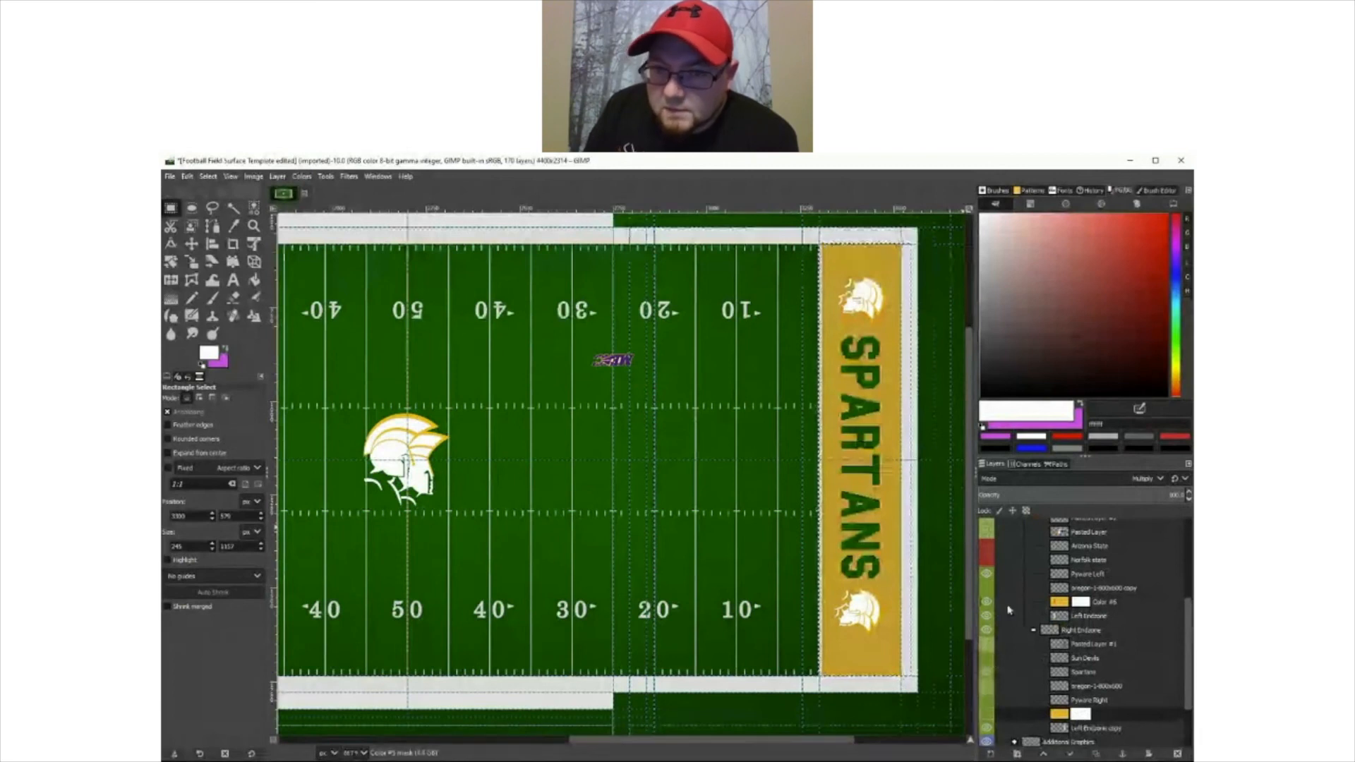
scroll(1015, 609, up, 2)
scroll(1009, 615, up, 2)
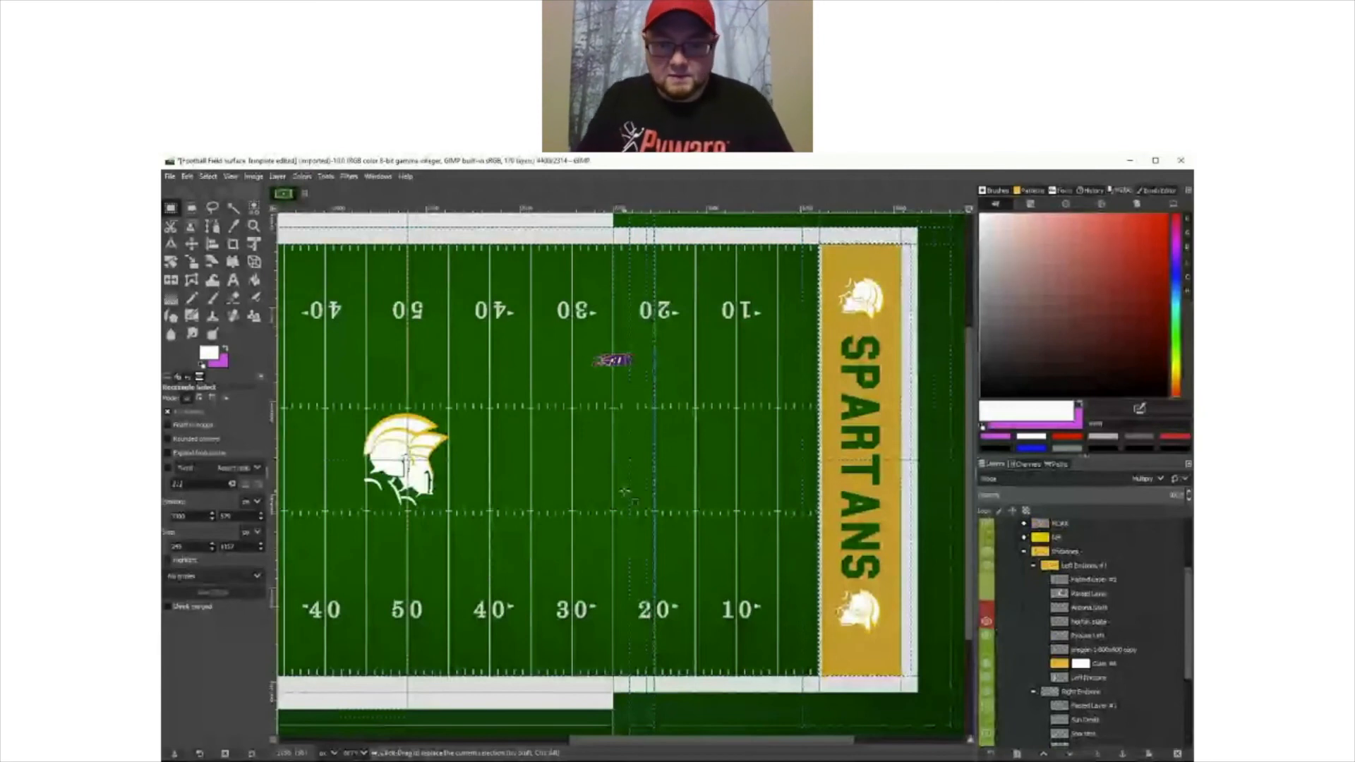
- View the whole field surface and open the Export As dialog for the finished image
scroll(503, 472, down, 3)
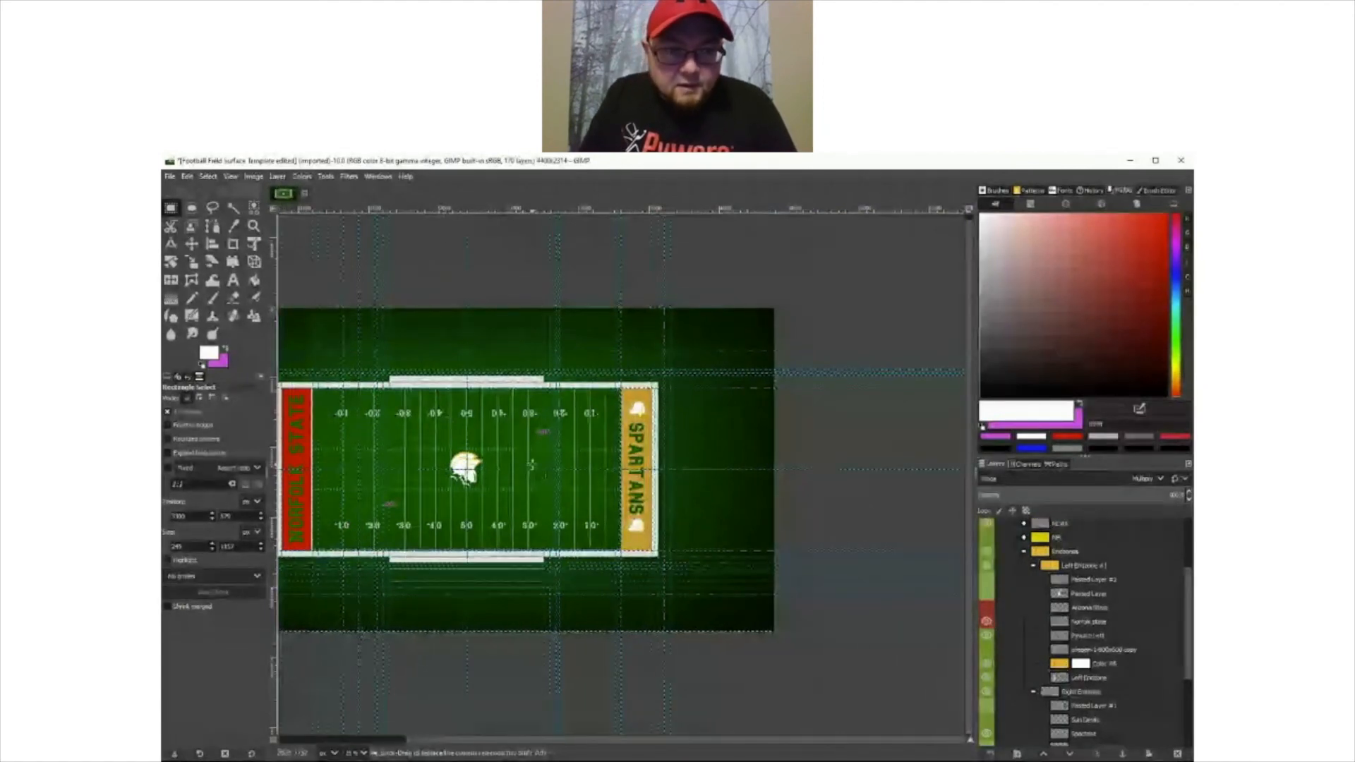
scroll(531, 462, down, 2)
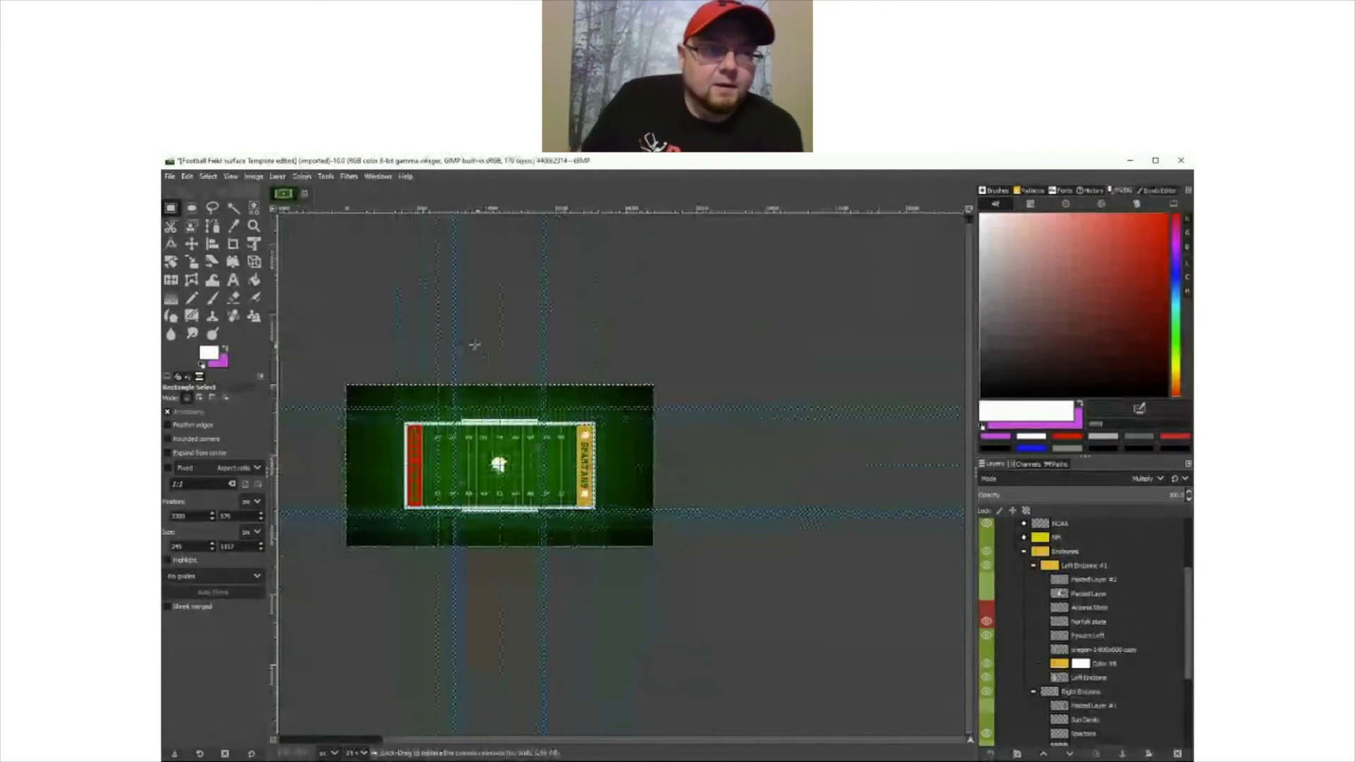
click(169, 176)
click(212, 352)
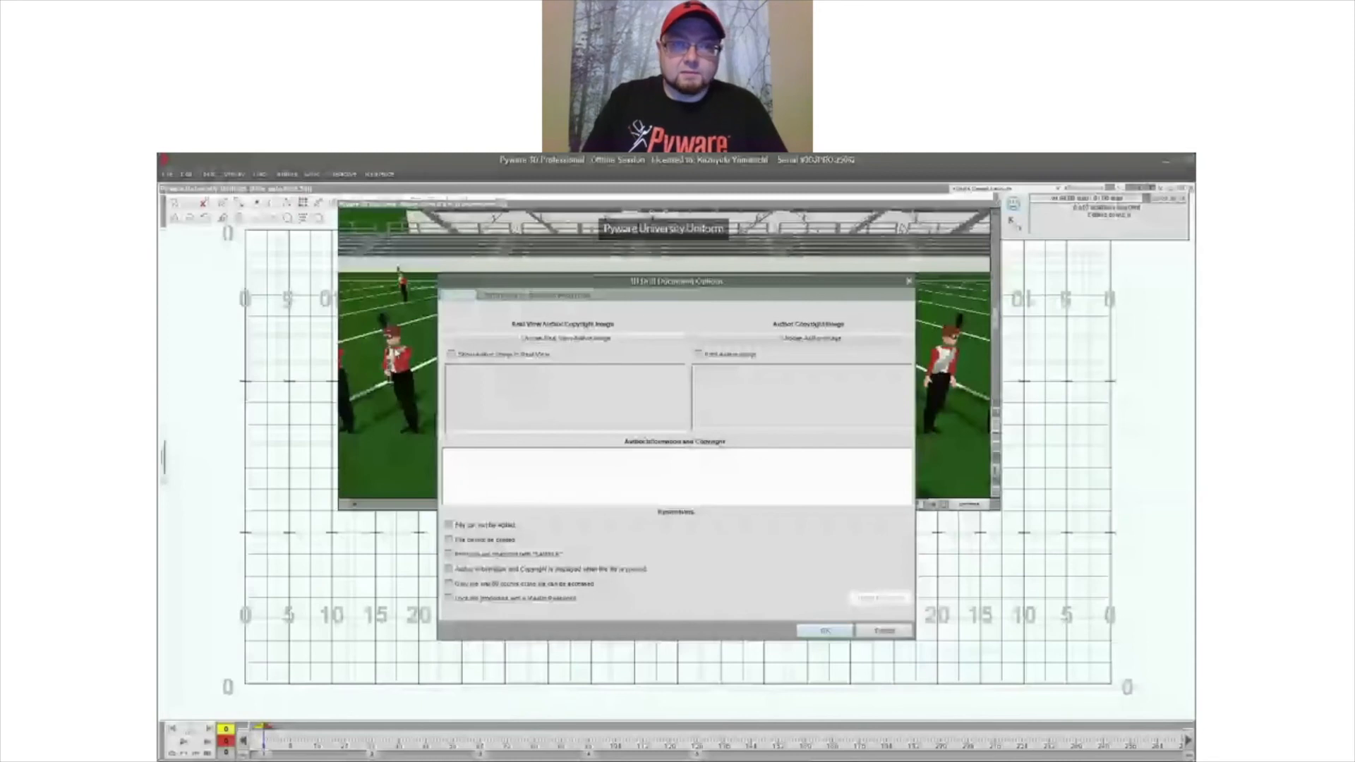
- In Pyware 3D's document options, set the performing venue's surface to Spartan Surface.jpg and apply it
click(558, 295)
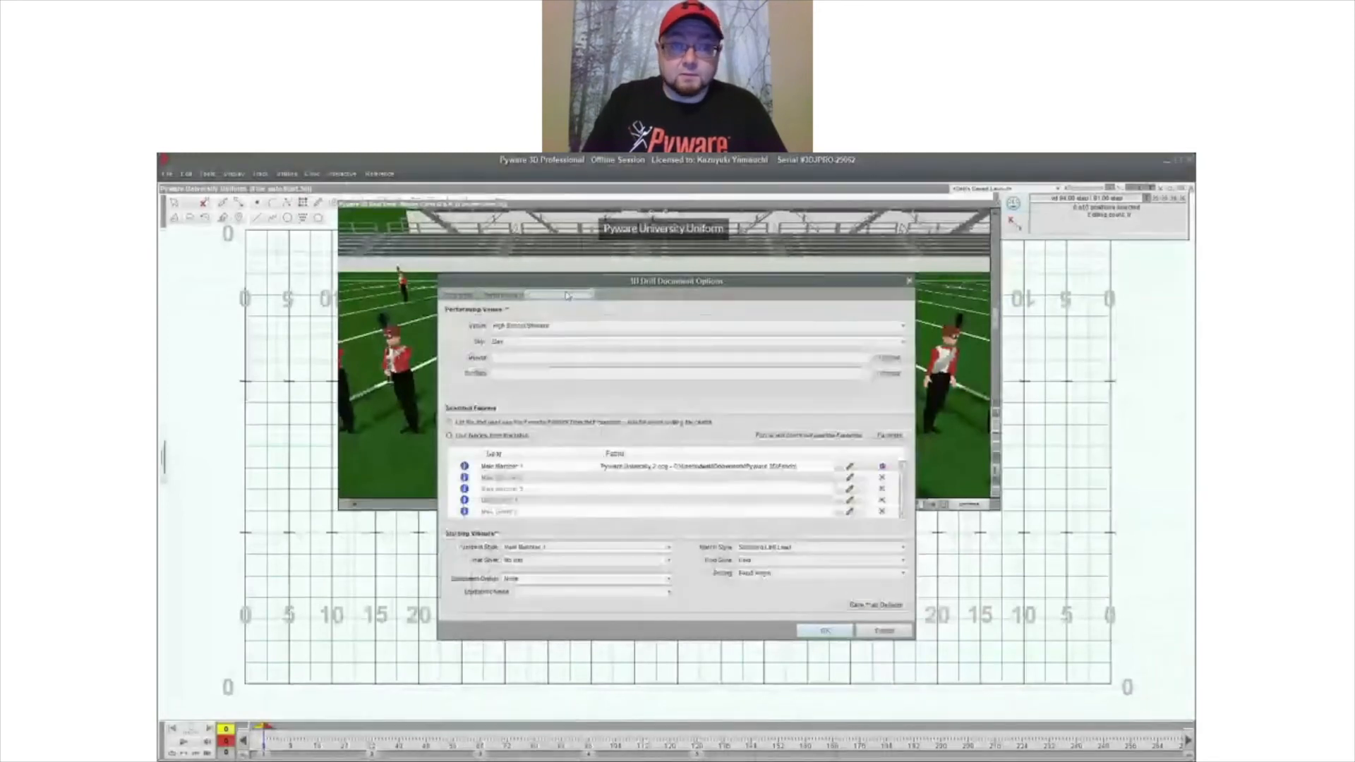
click(888, 373)
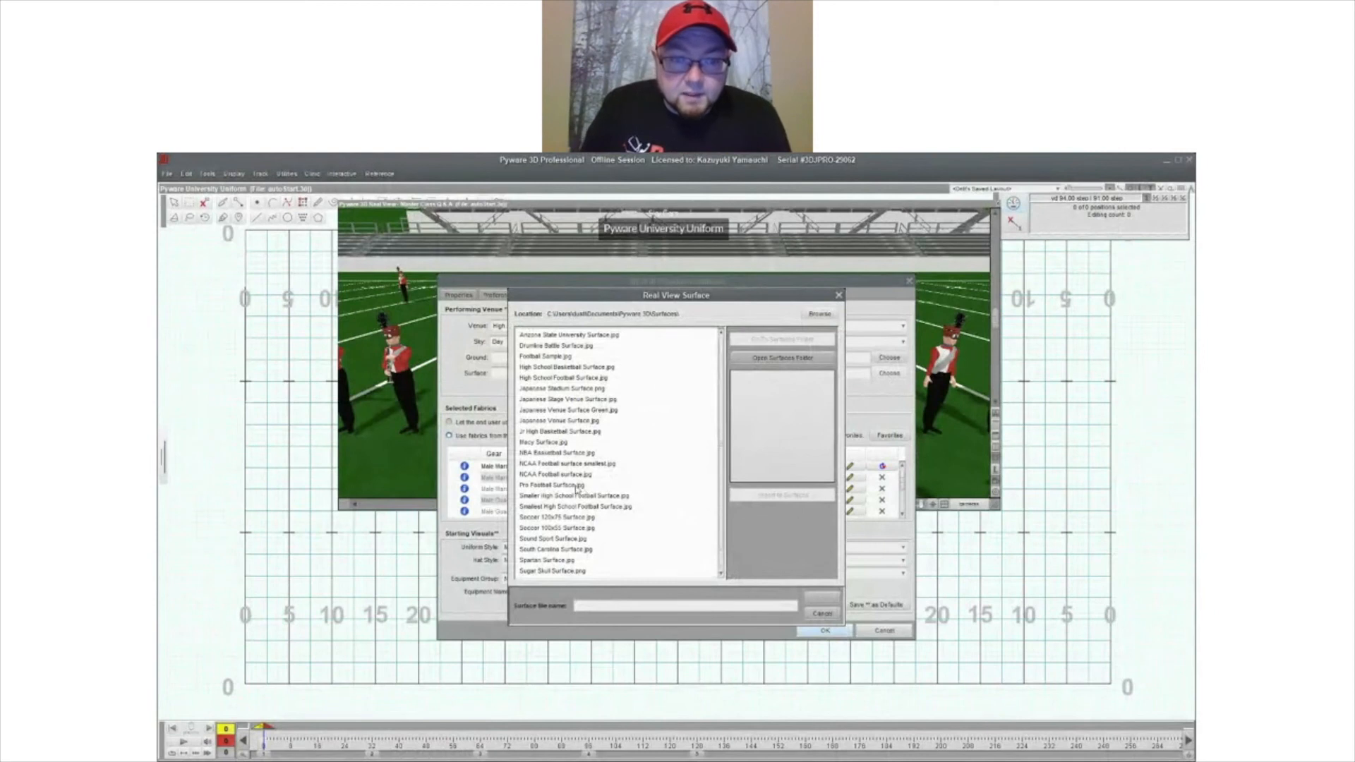
scroll(580, 492, down, 1)
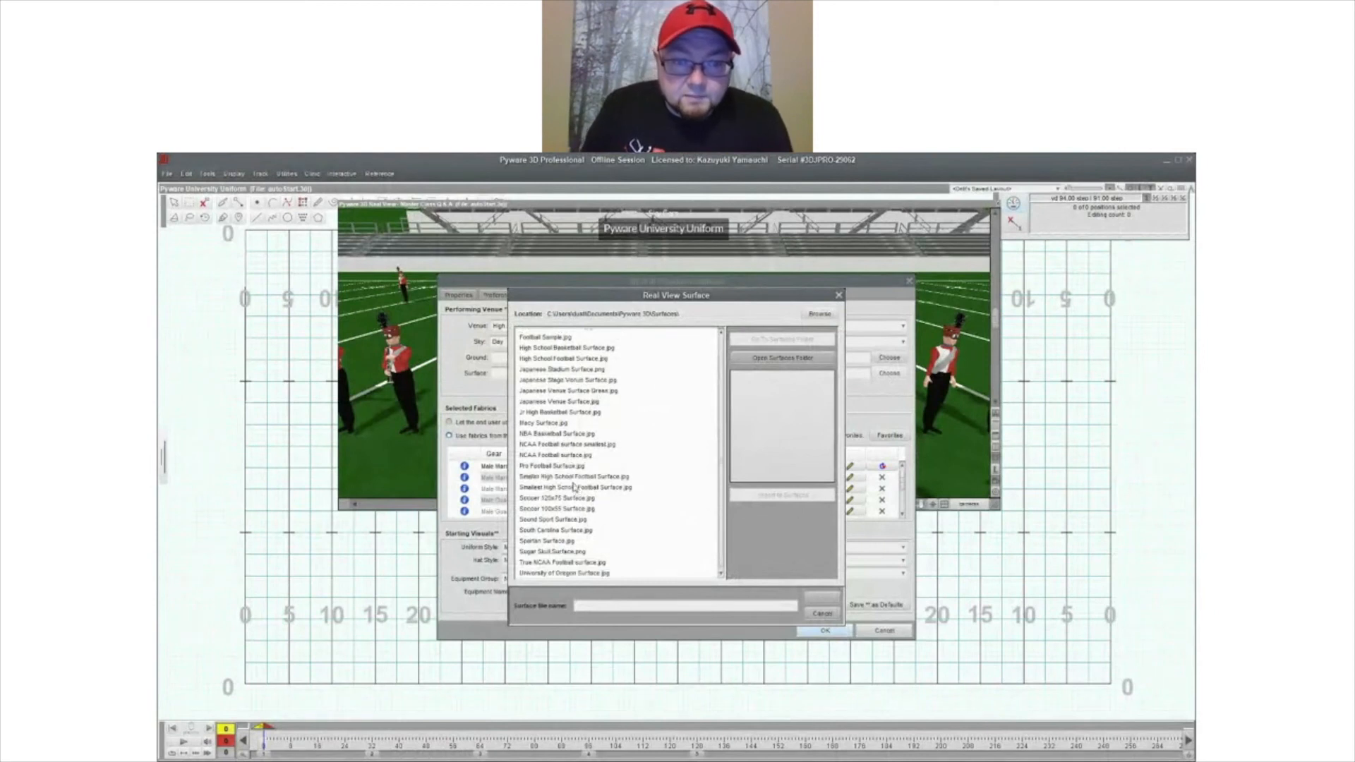
click(551, 542)
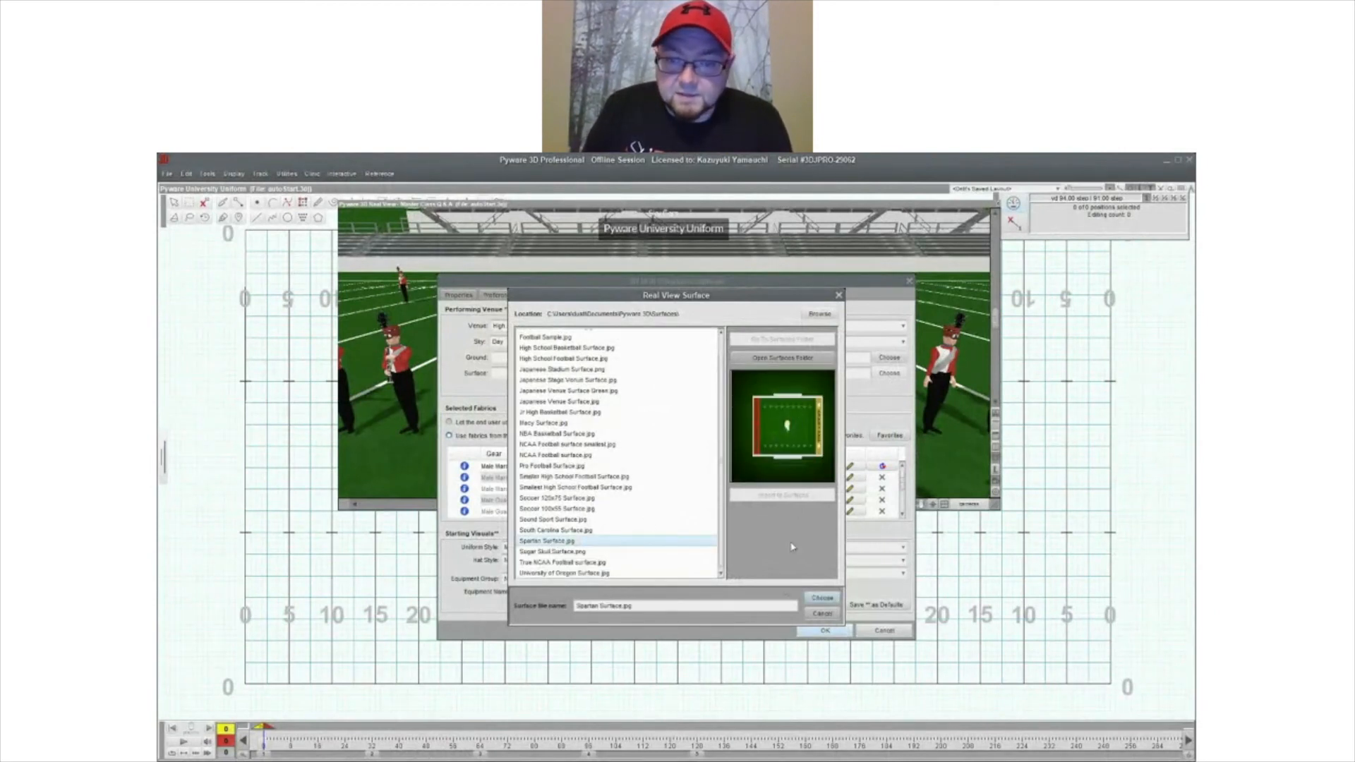
click(822, 597)
click(813, 633)
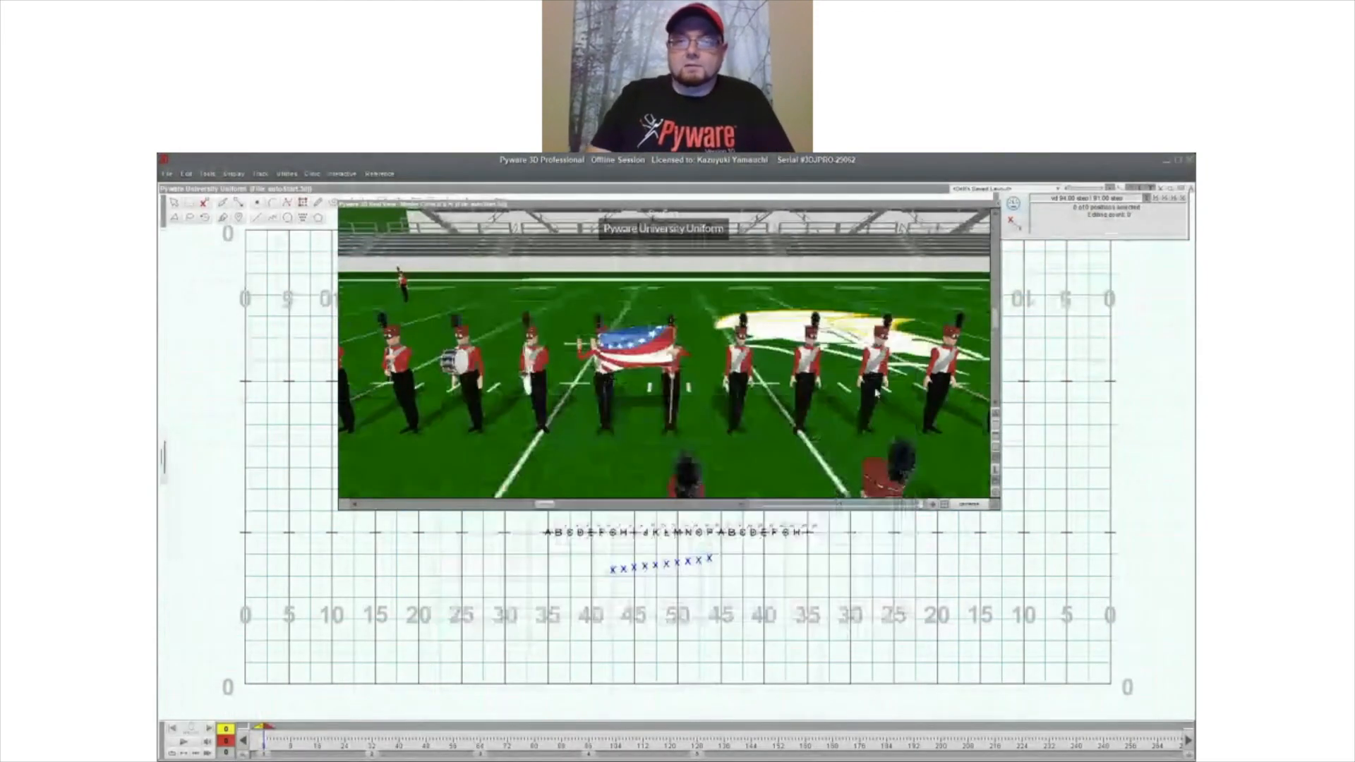
- Pull the Real View camera back and tilt it to inspect the whole field with its custom end zones
scroll(875, 393, down, 5)
scroll(847, 381, down, 5)
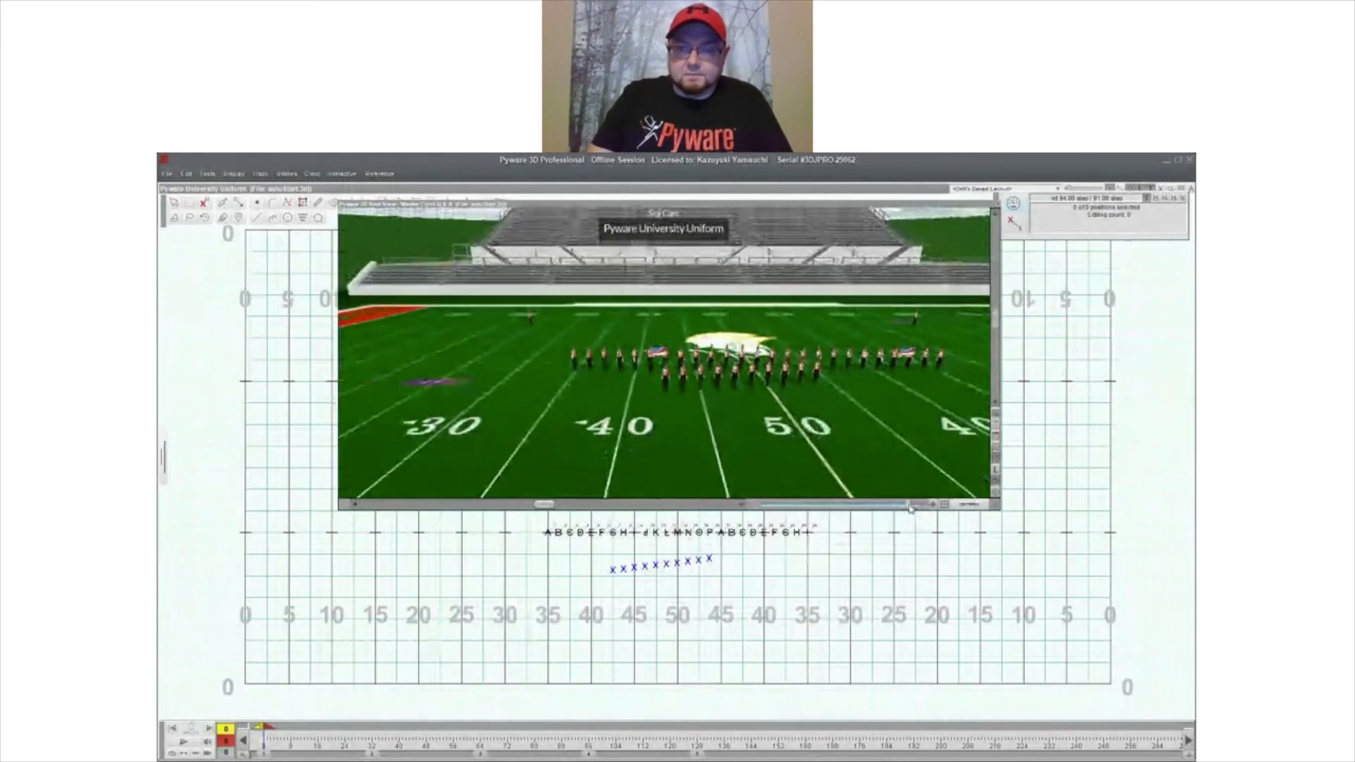
drag(907, 505, 884, 504)
drag(796, 368, 794, 365)
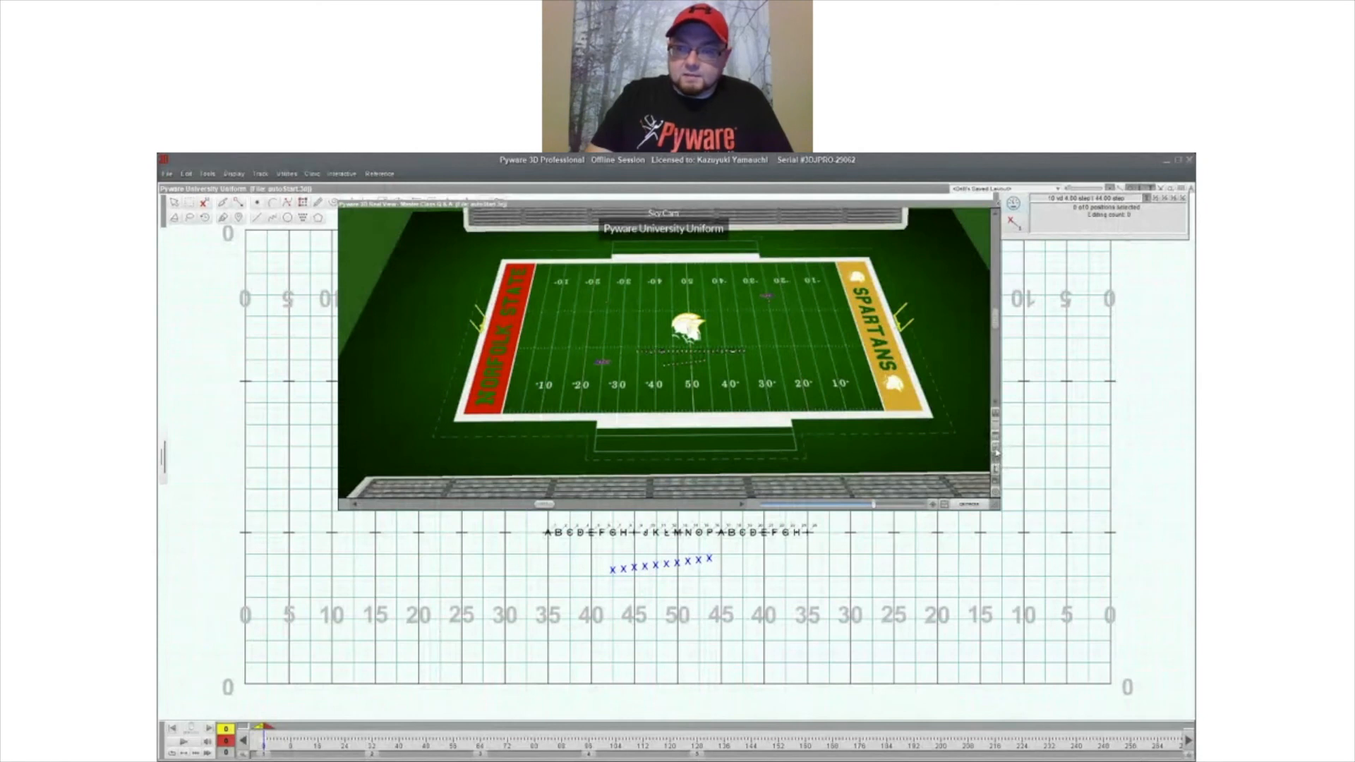
- Toggle the performance surface in Real View to compare the custom field with the plain grid display
click(996, 451)
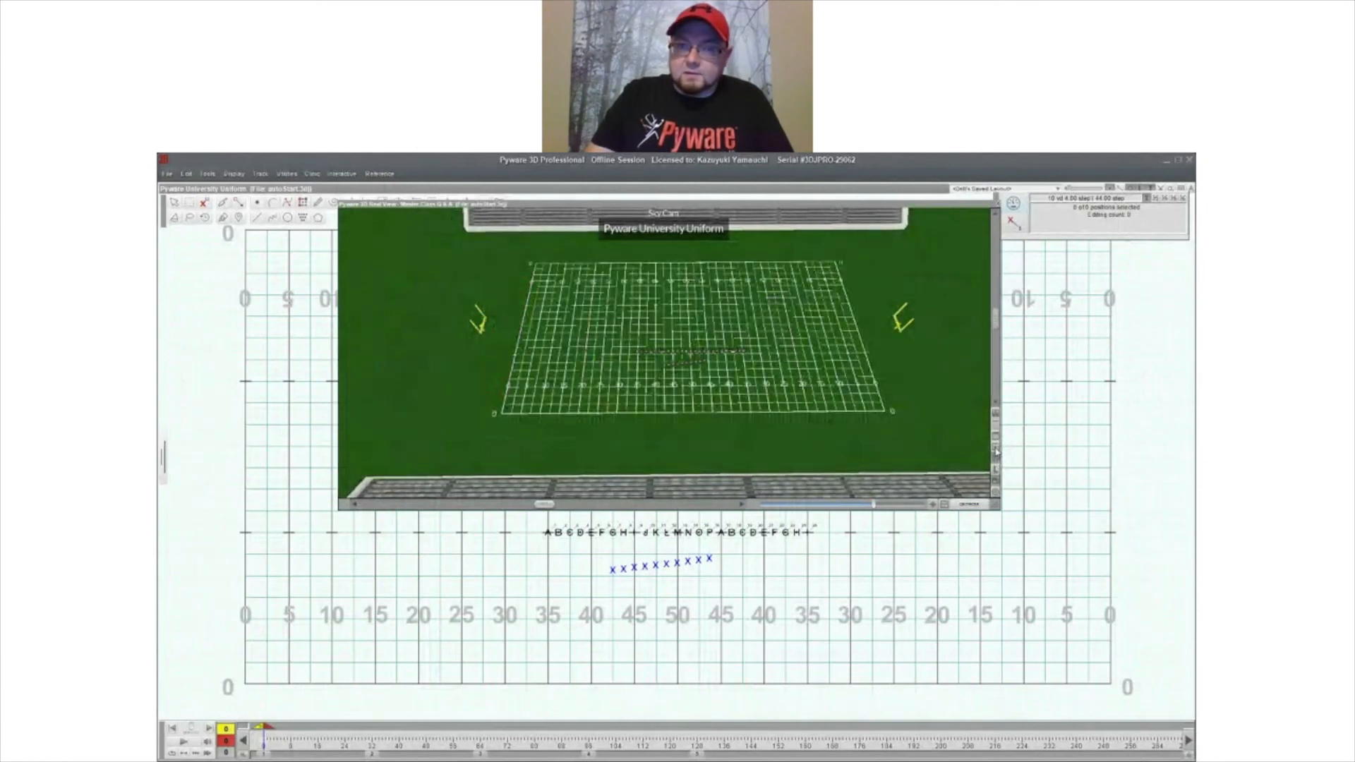
click(996, 452)
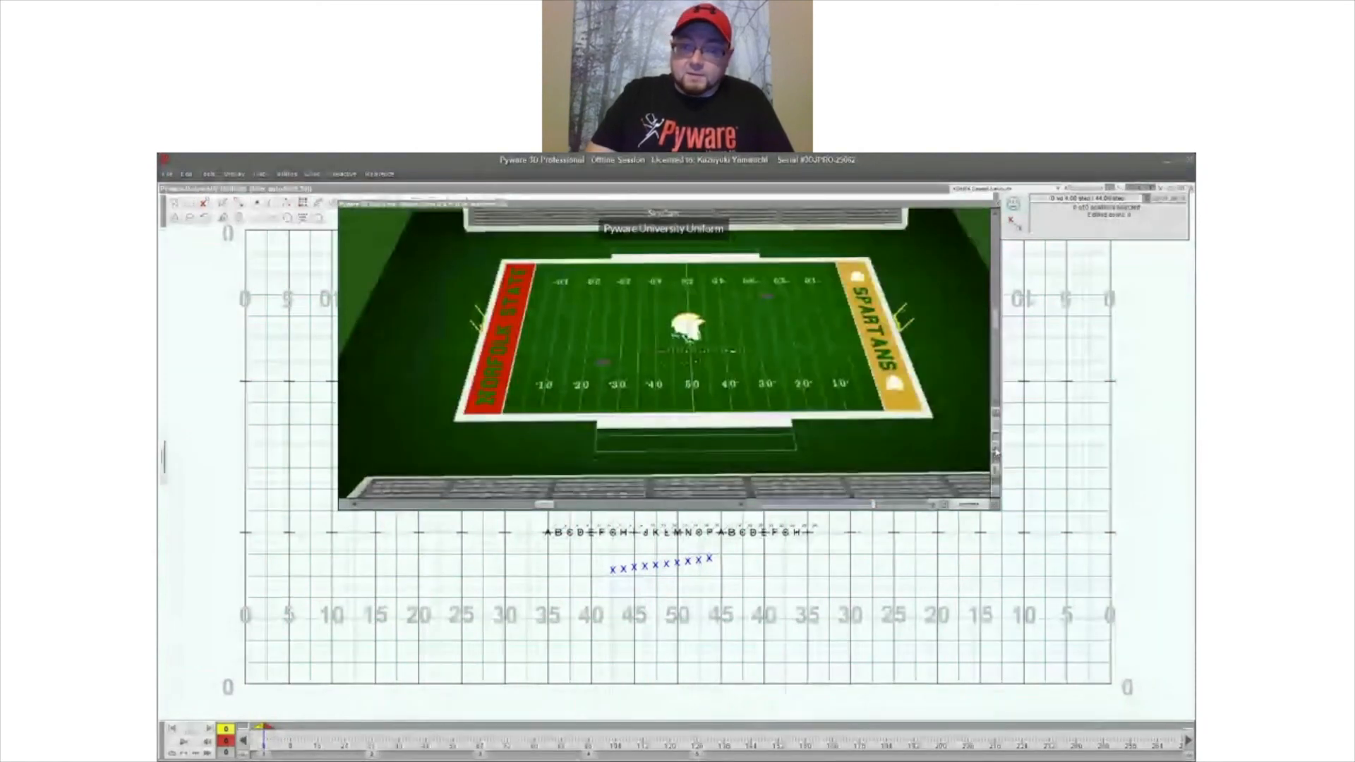
click(996, 451)
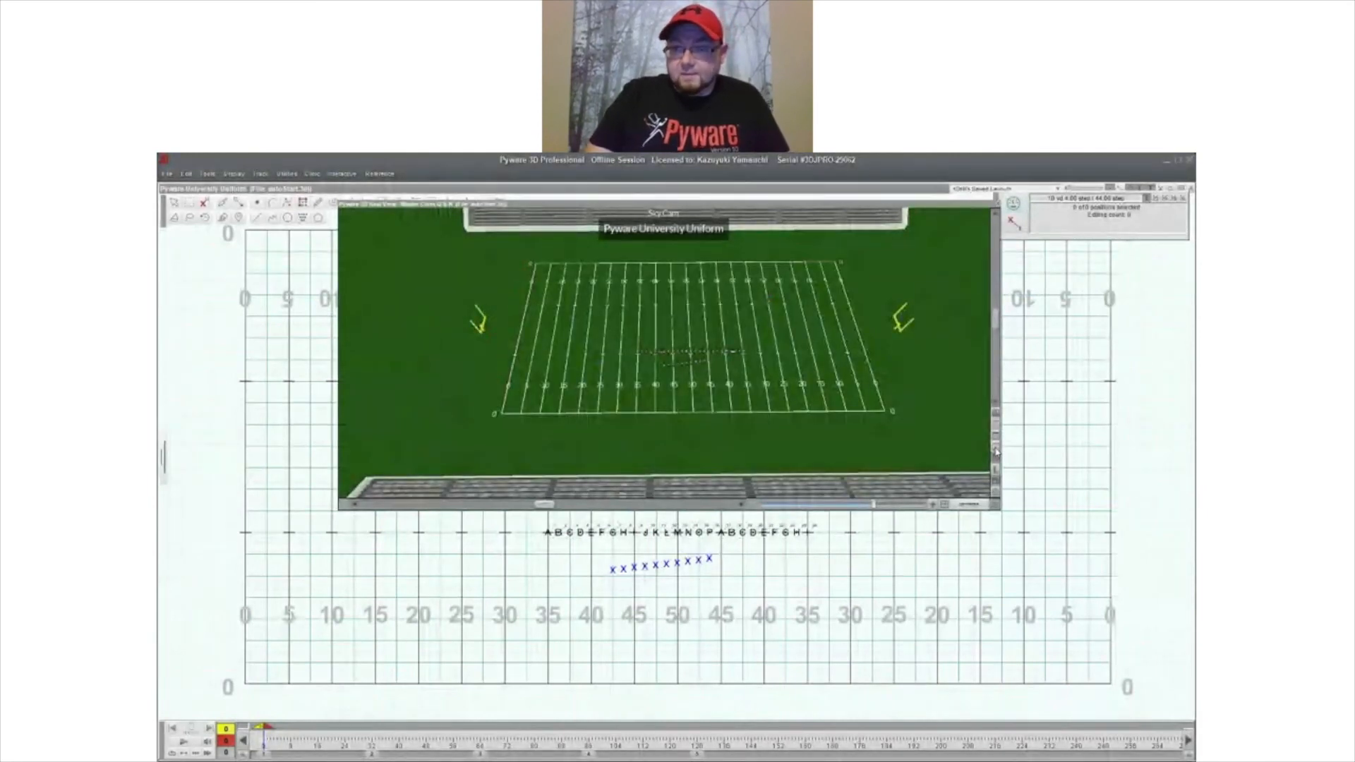
click(997, 451)
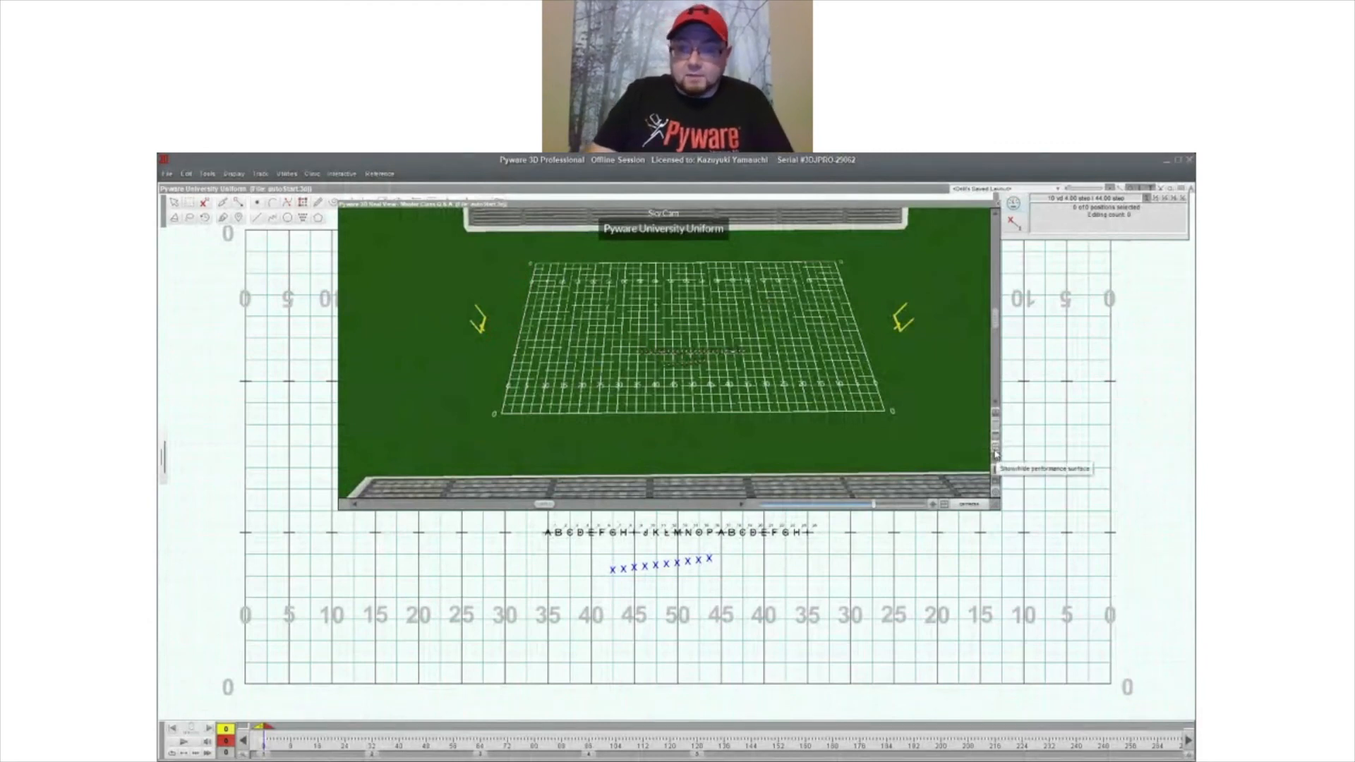
click(996, 454)
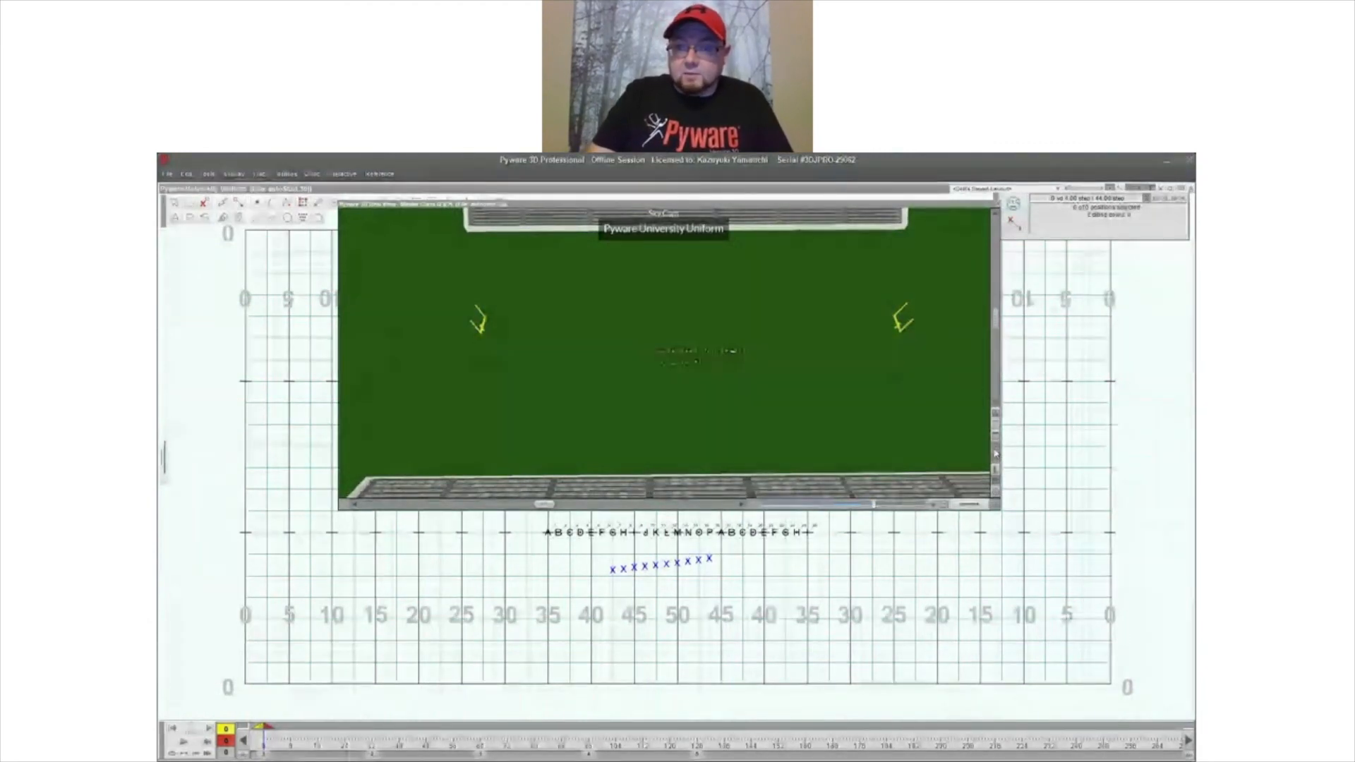
click(996, 453)
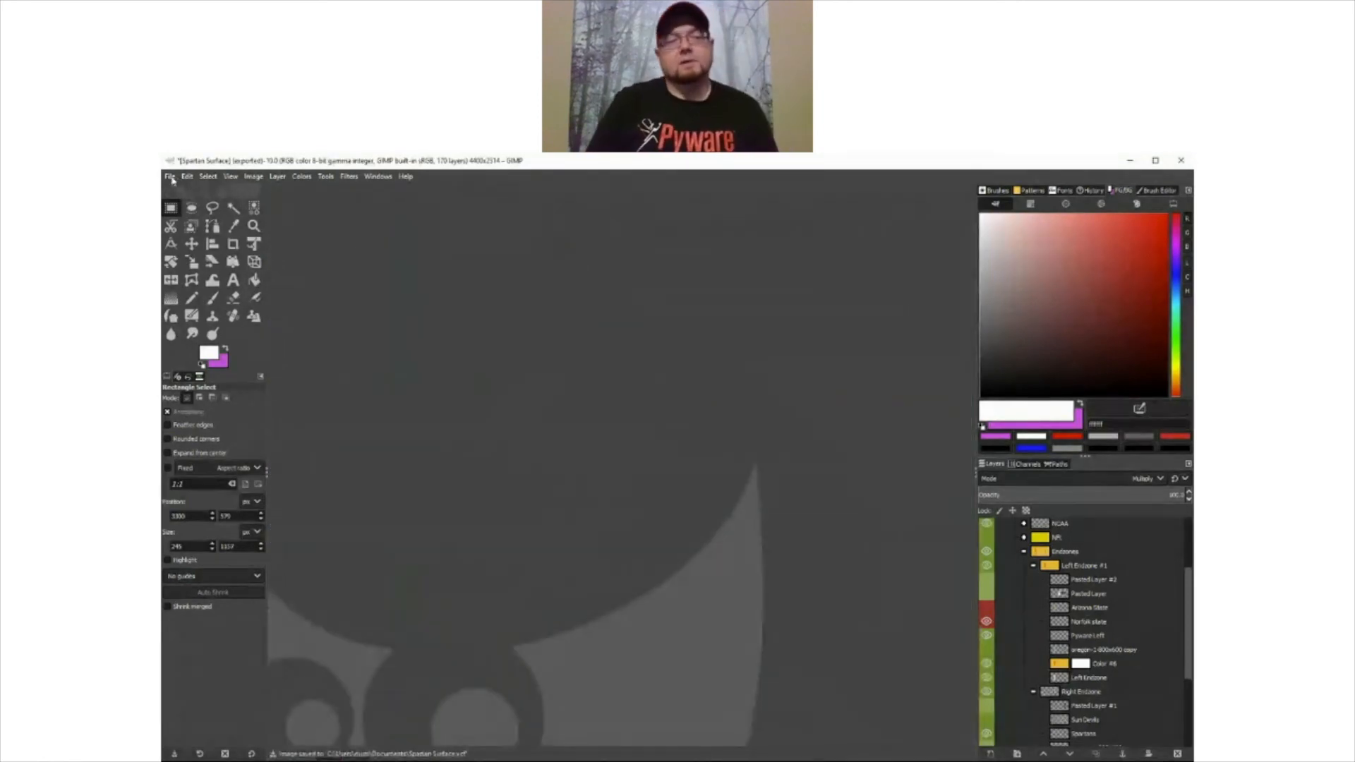
- Switch to GIMP and open the Box template file
click(172, 178)
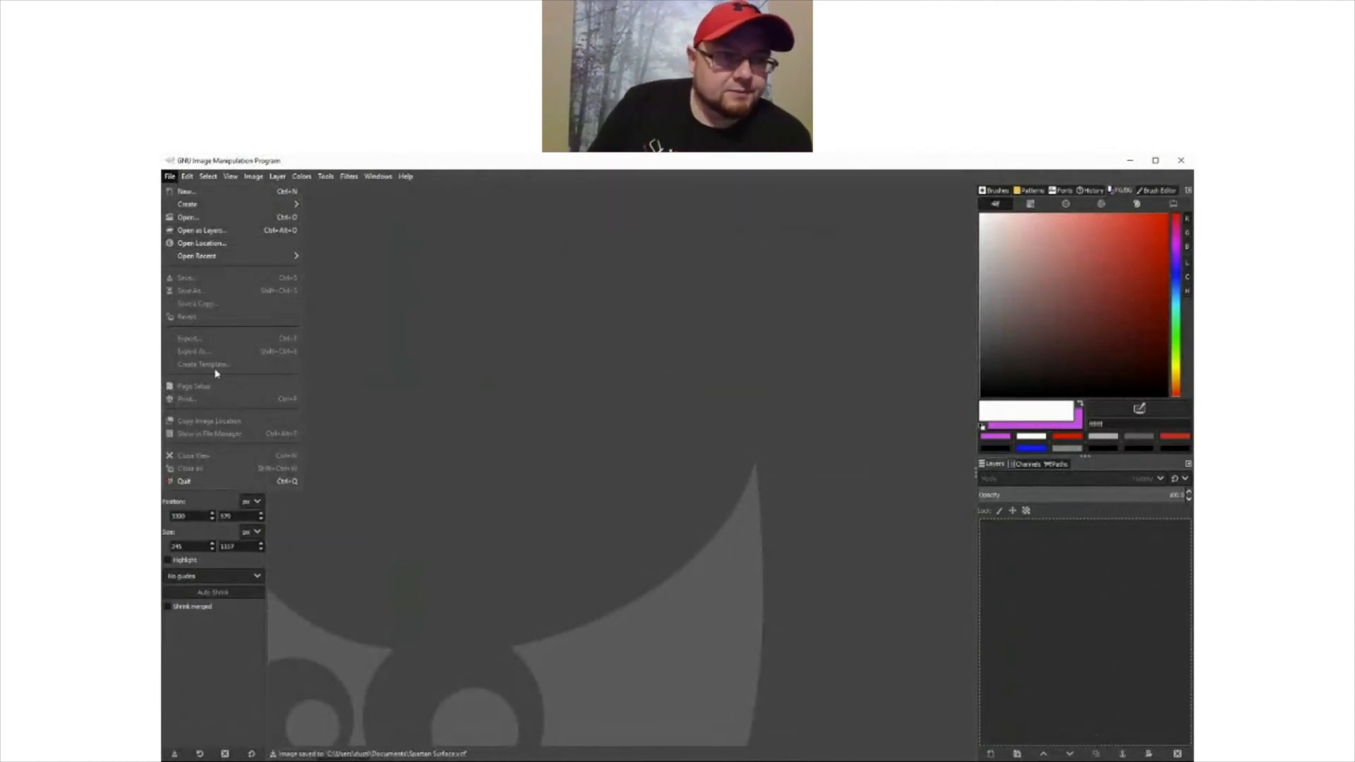
click(214, 218)
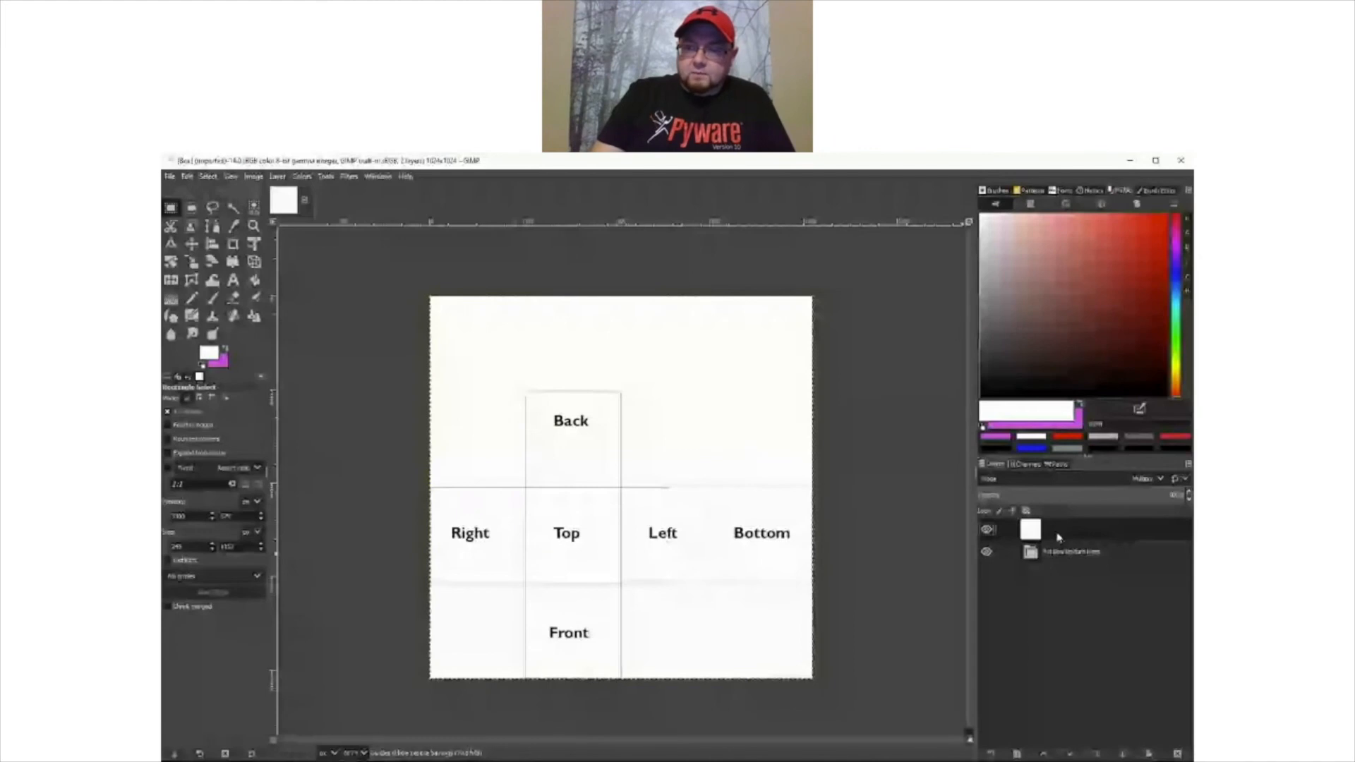
- Toggle the visibility of the Box template's guides layer, leave it shown, and select the layer group beneath it
click(986, 529)
click(986, 530)
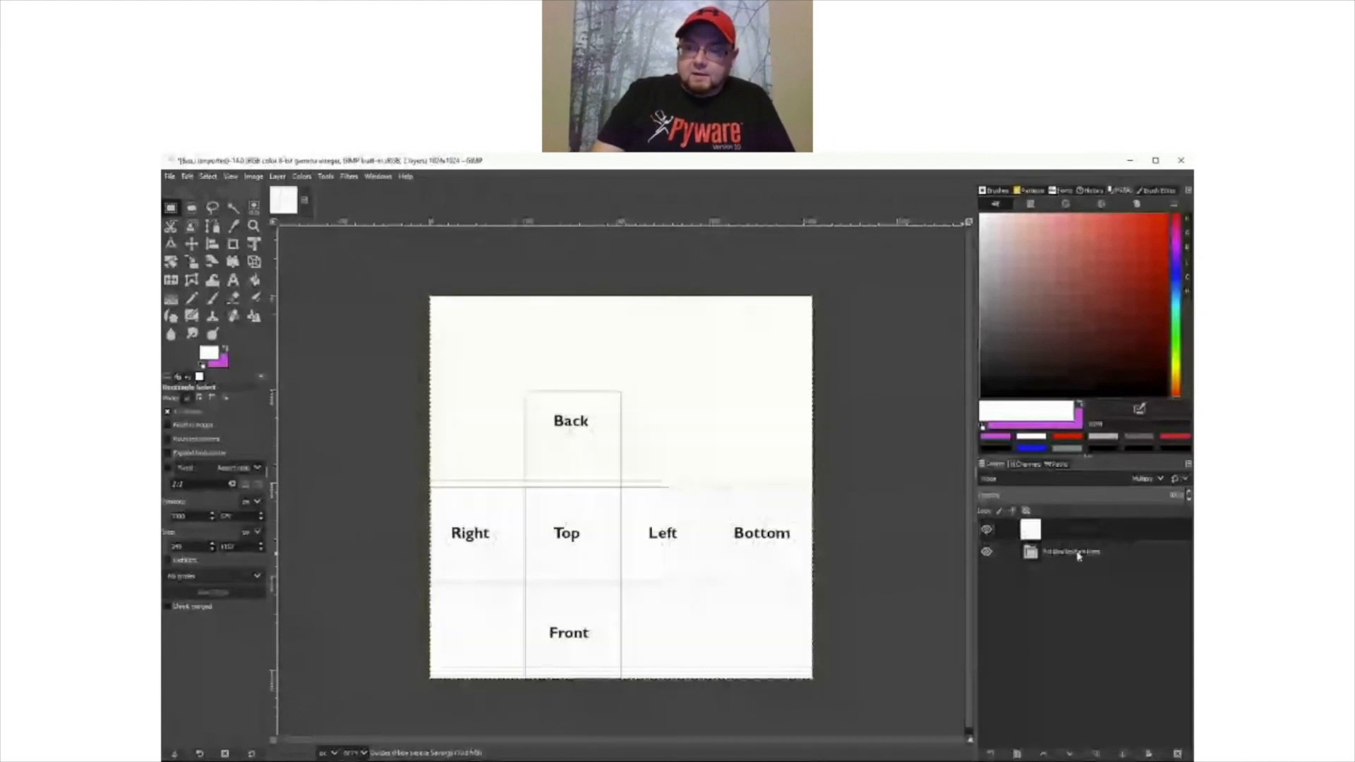
click(1077, 556)
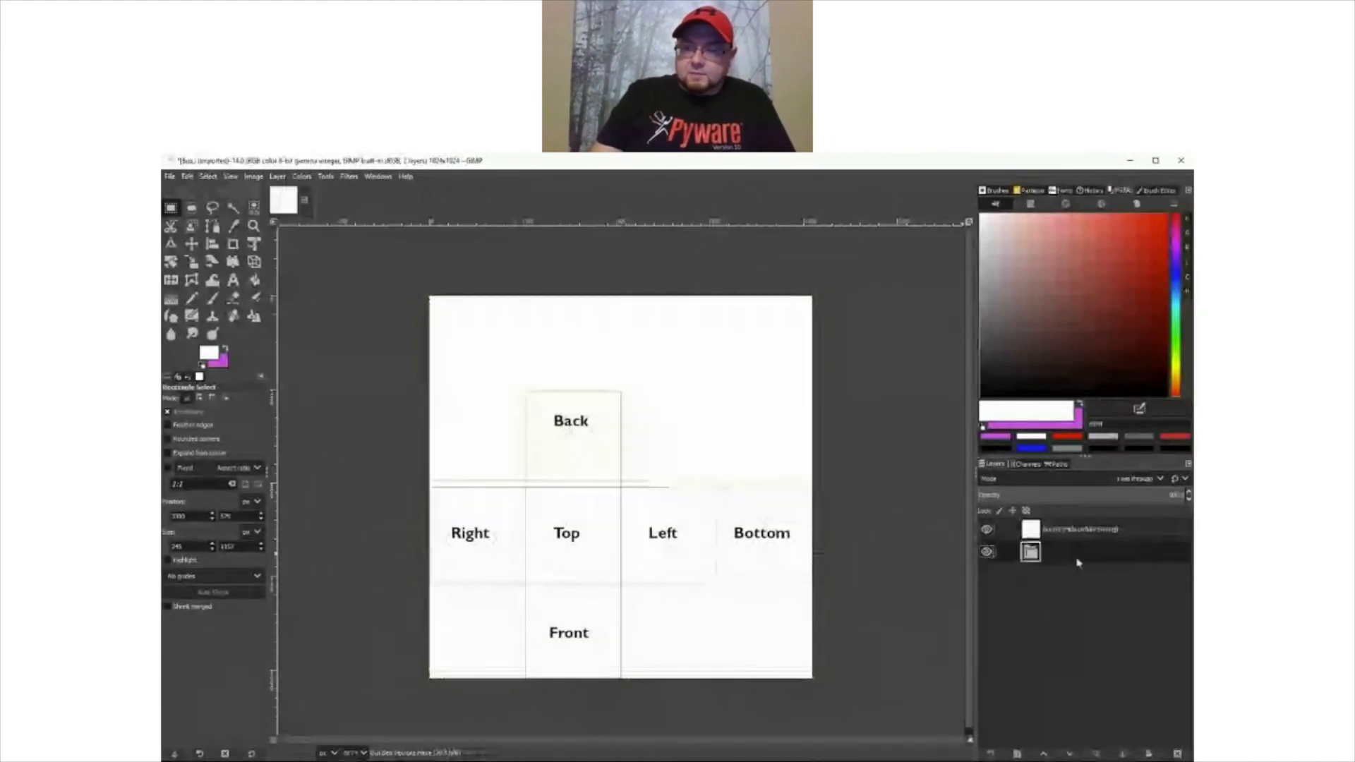
- Add a new layer named Pyware University Box Prop inside the Put Box Texture Here group
click(992, 754)
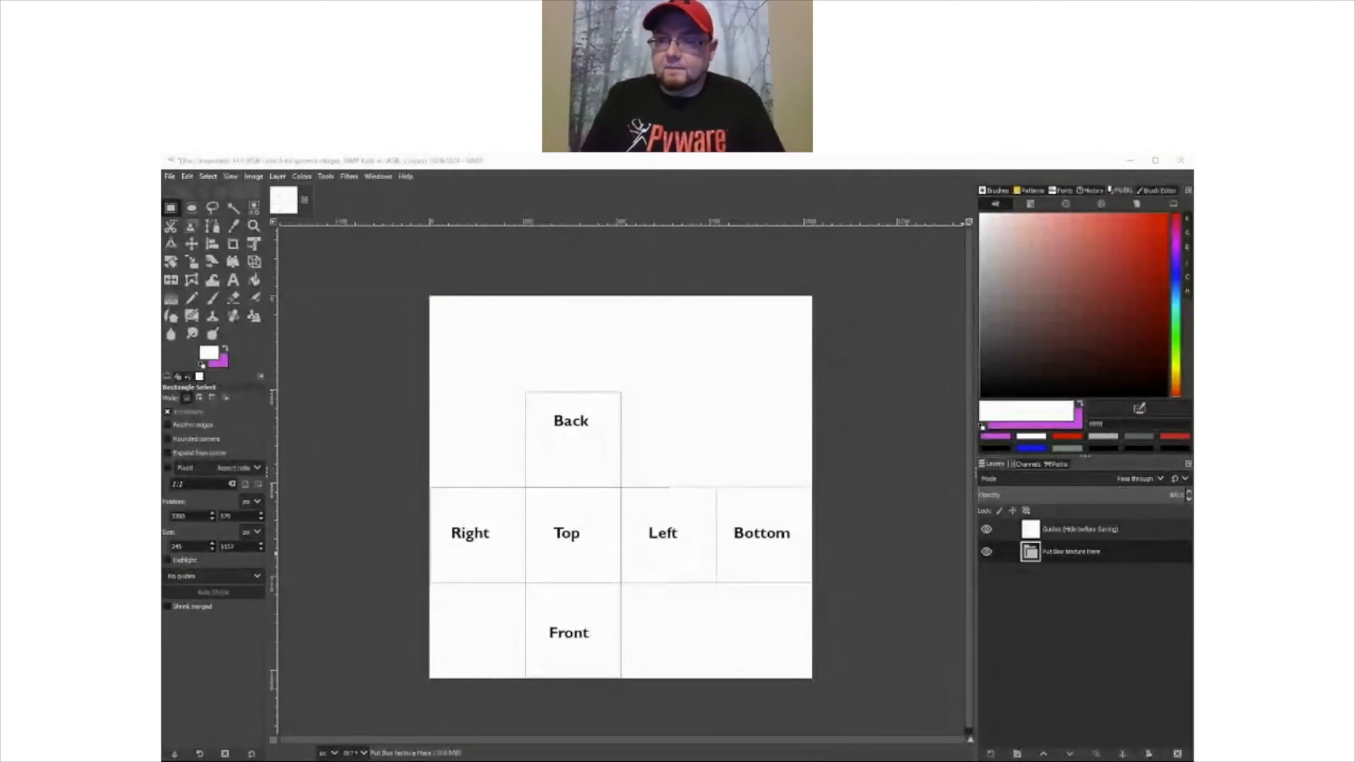
click(1059, 715)
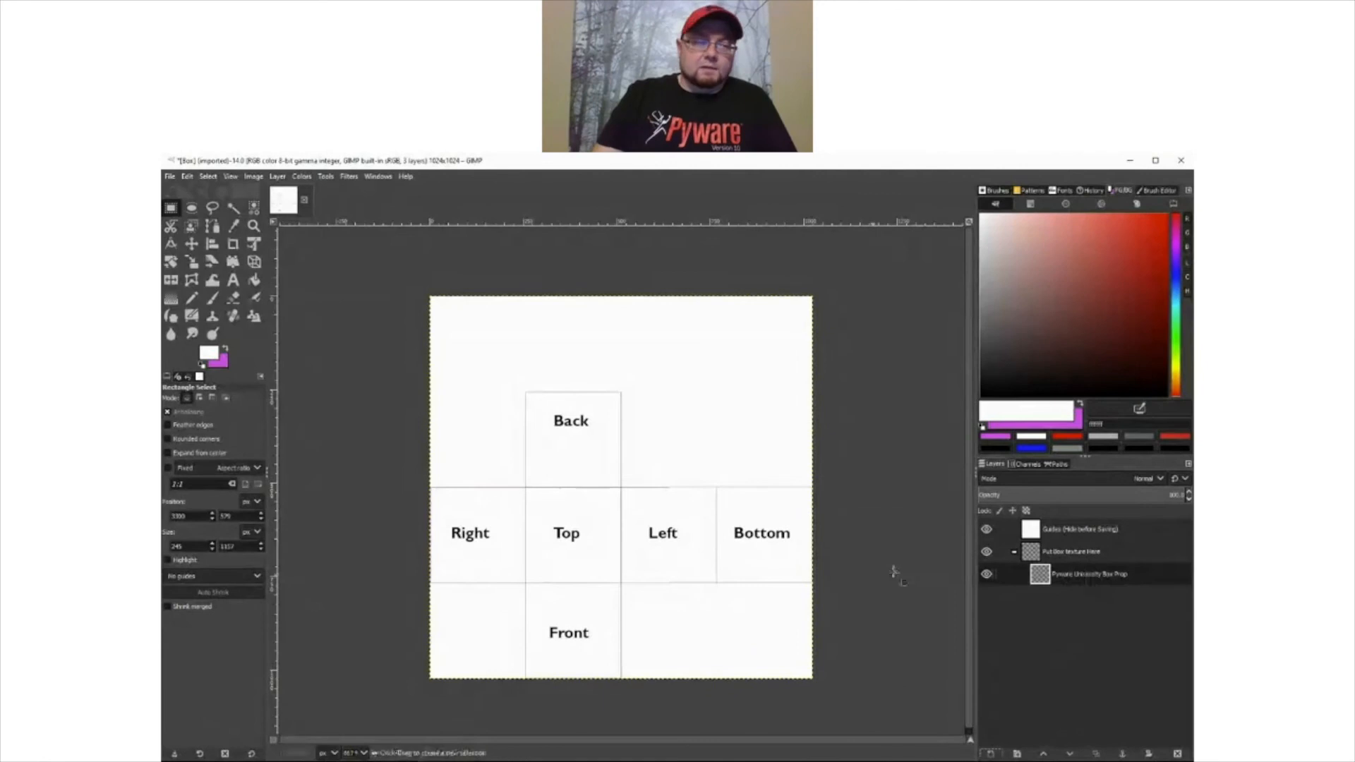
key(alt+Tab)
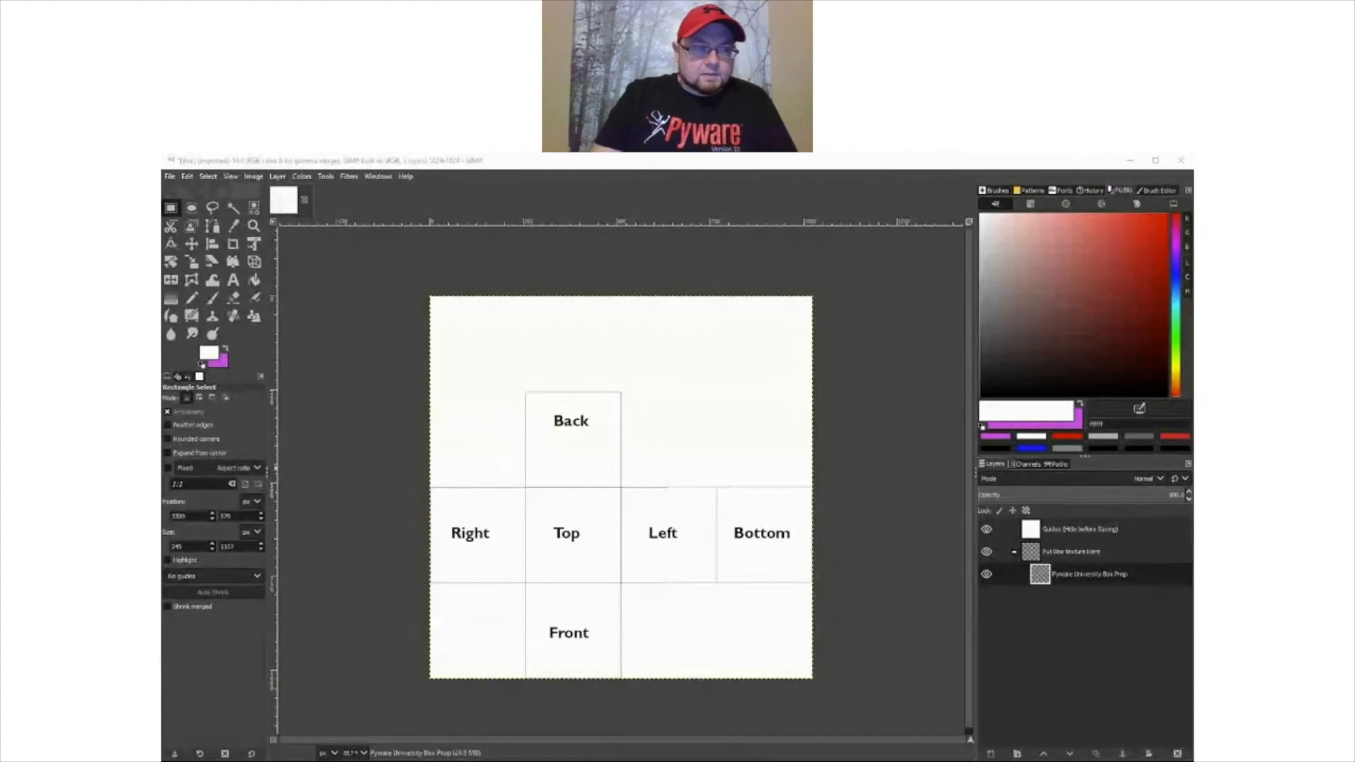
key(alt+Tab)
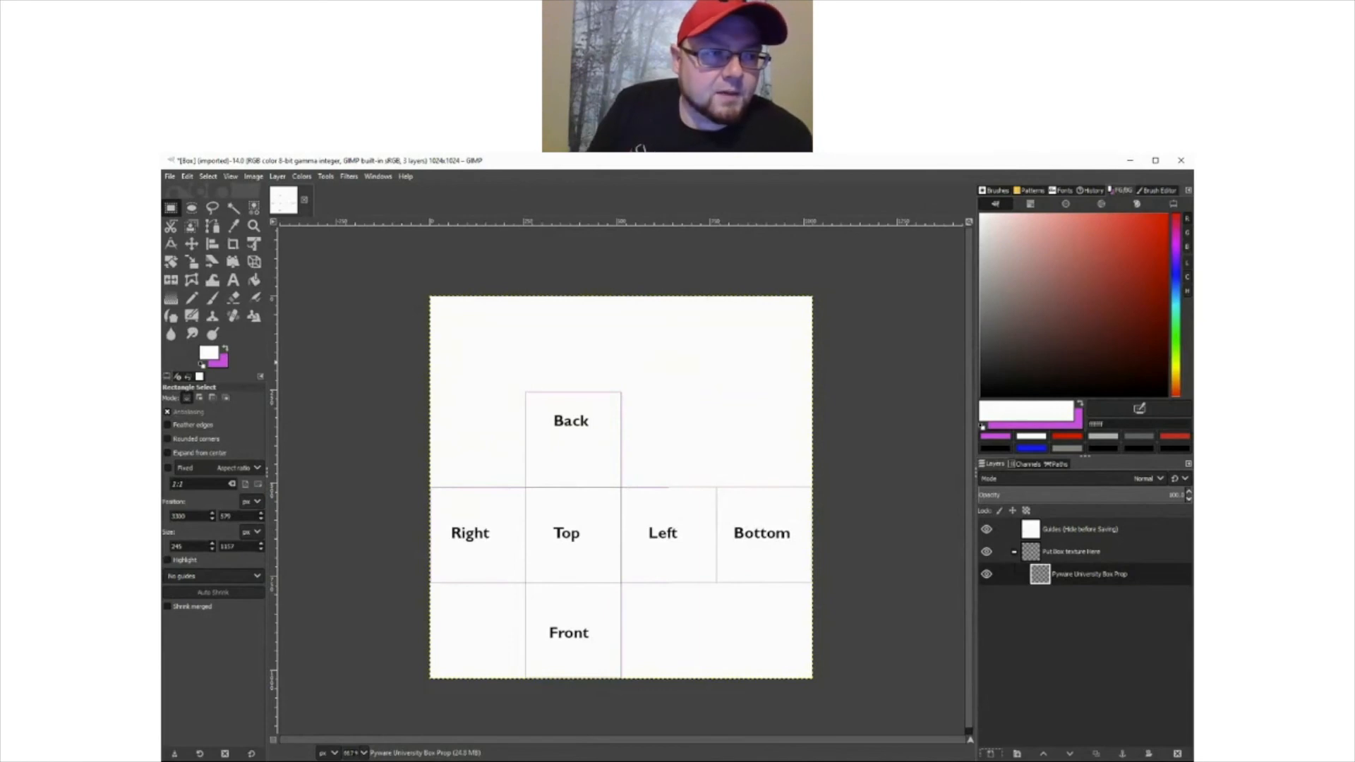
key(alt+Tab)
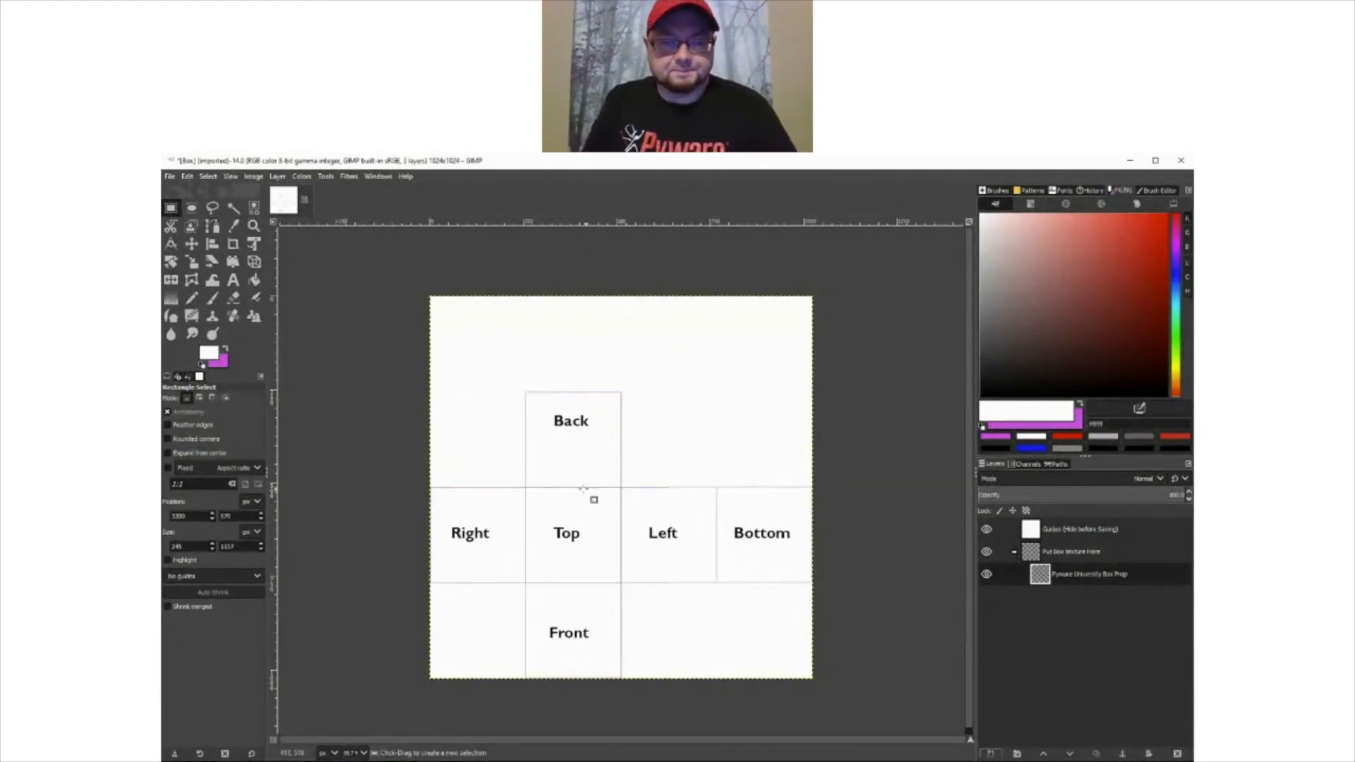
- Select the Right face square along its guide lines and bucket-fill it with red
scroll(476, 493, up, 3)
scroll(478, 493, down, 2)
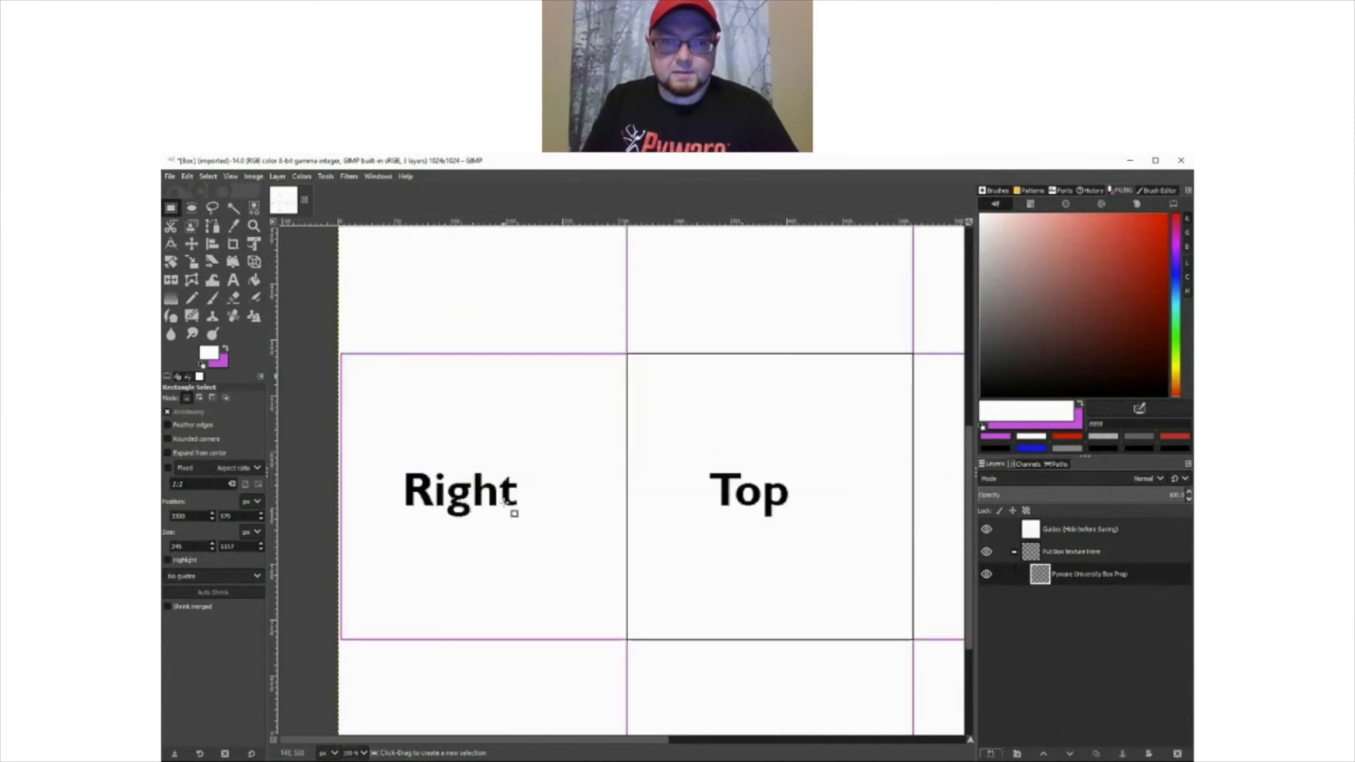
scroll(415, 411, up, 1)
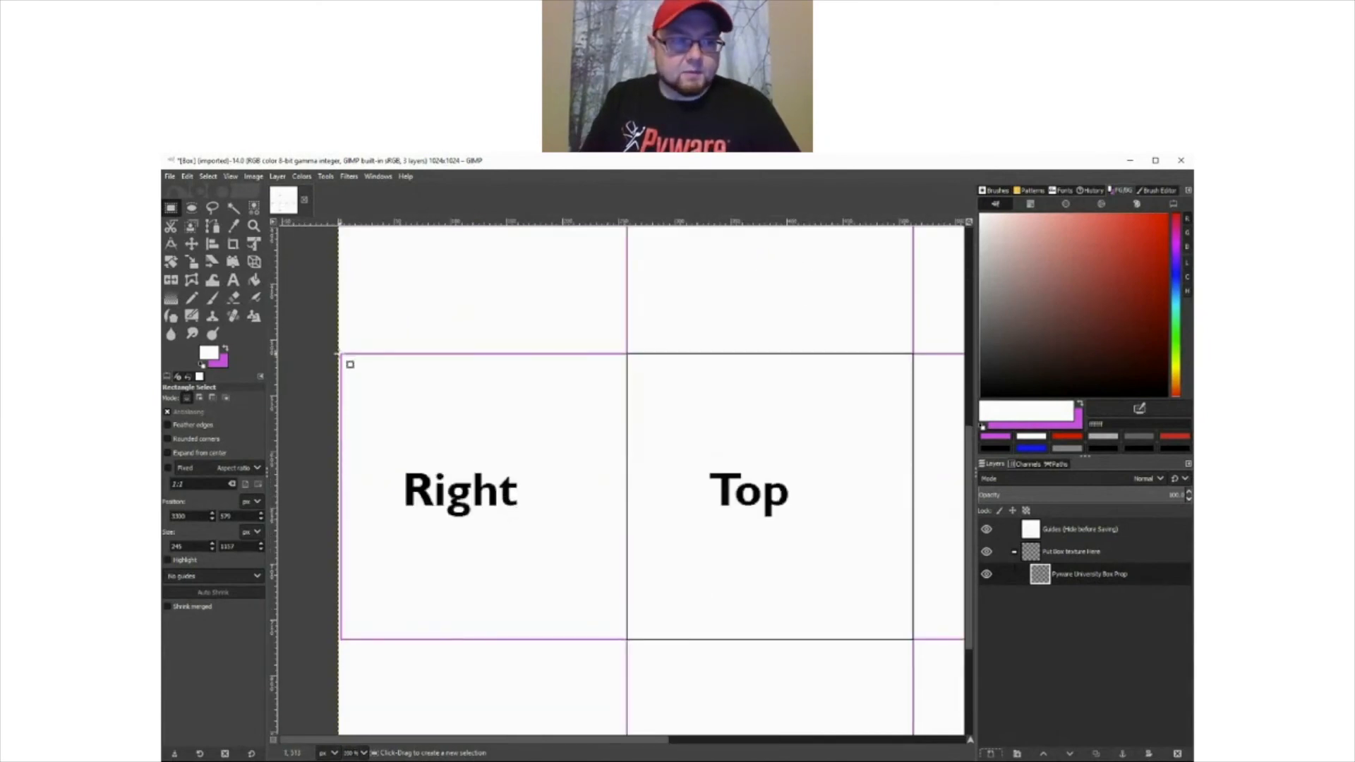
drag(342, 354, 636, 648)
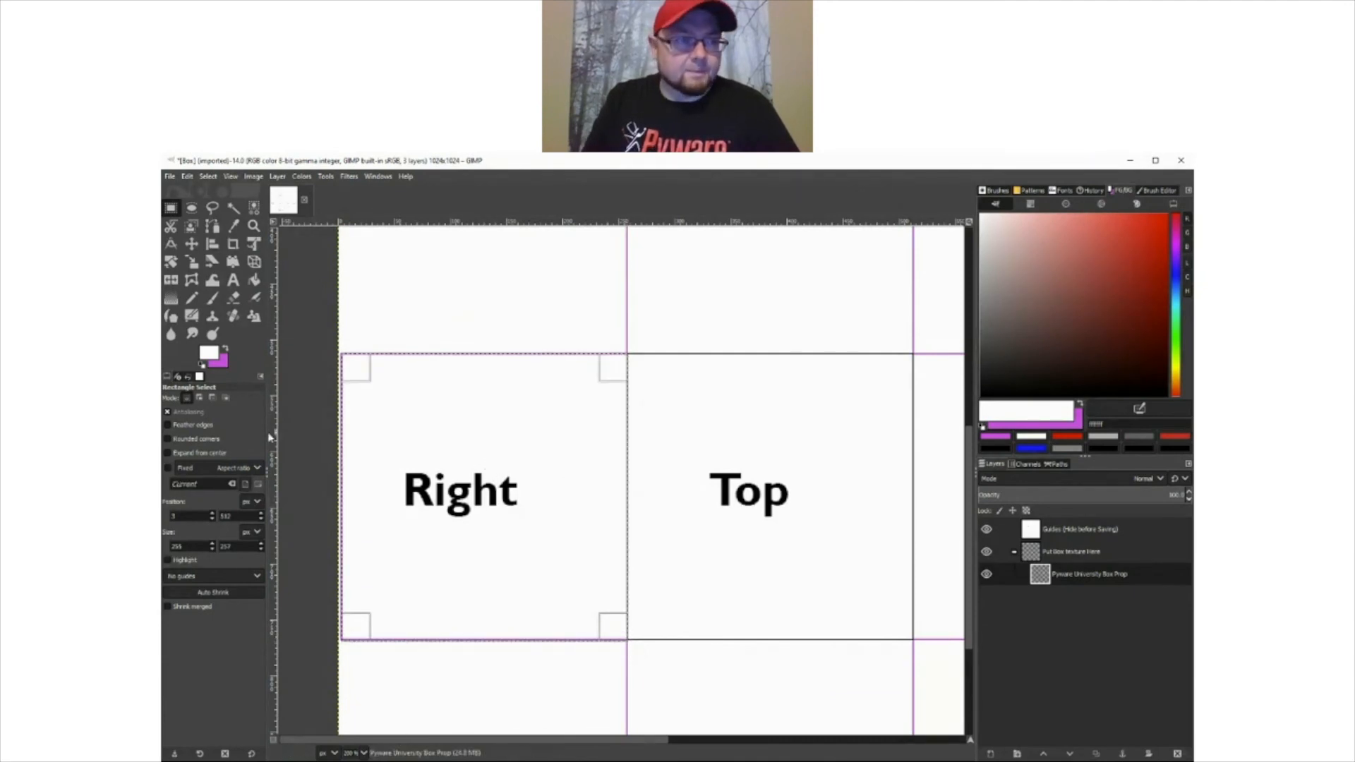
click(254, 280)
drag(1080, 277, 1168, 213)
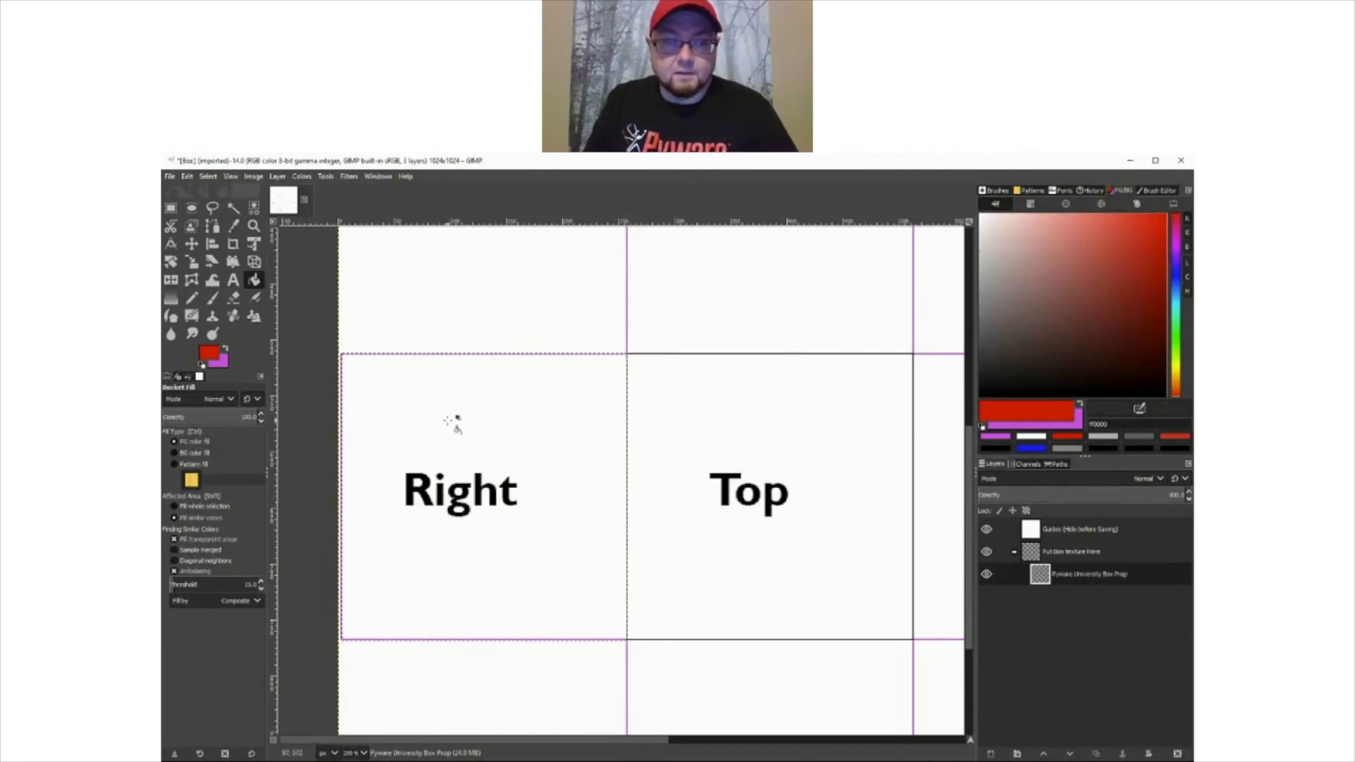
click(601, 497)
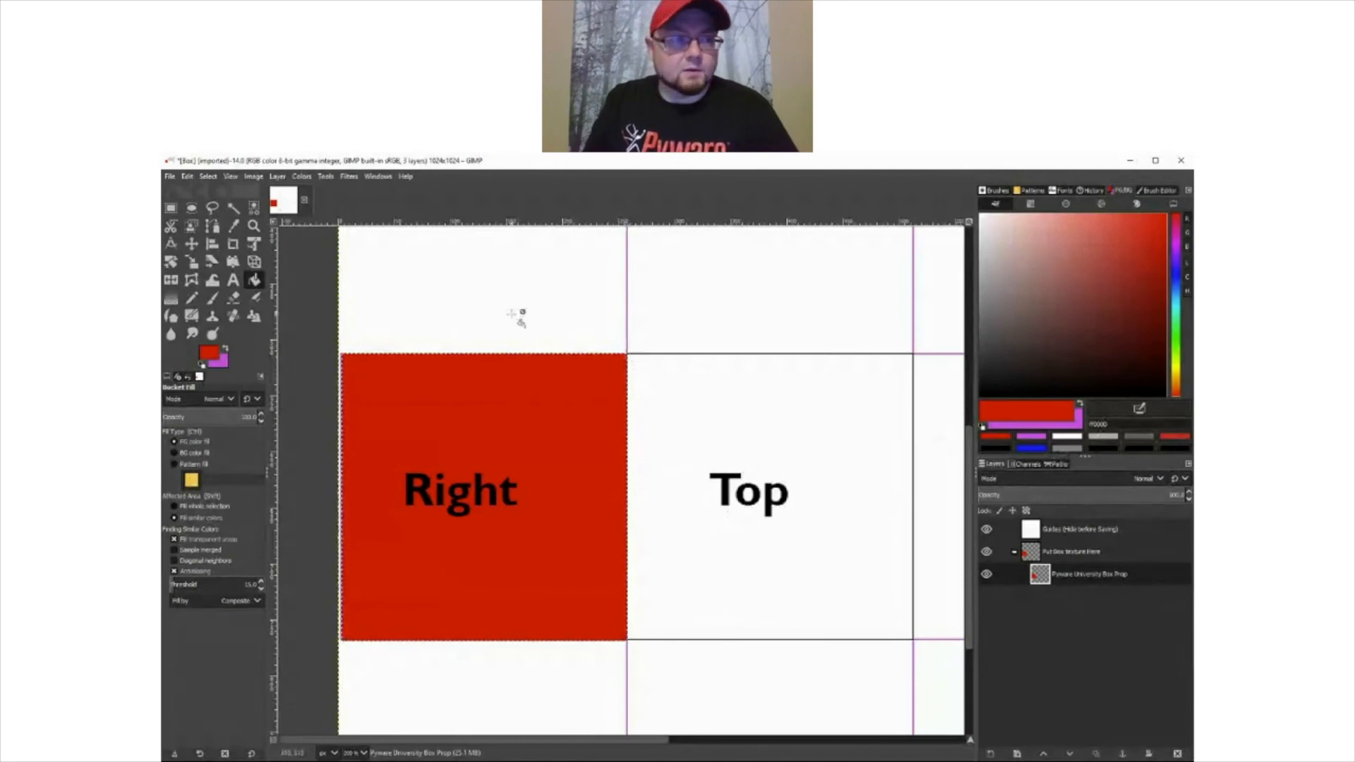
- Select the Top face square along its guide lines and bucket-fill it with black
click(170, 207)
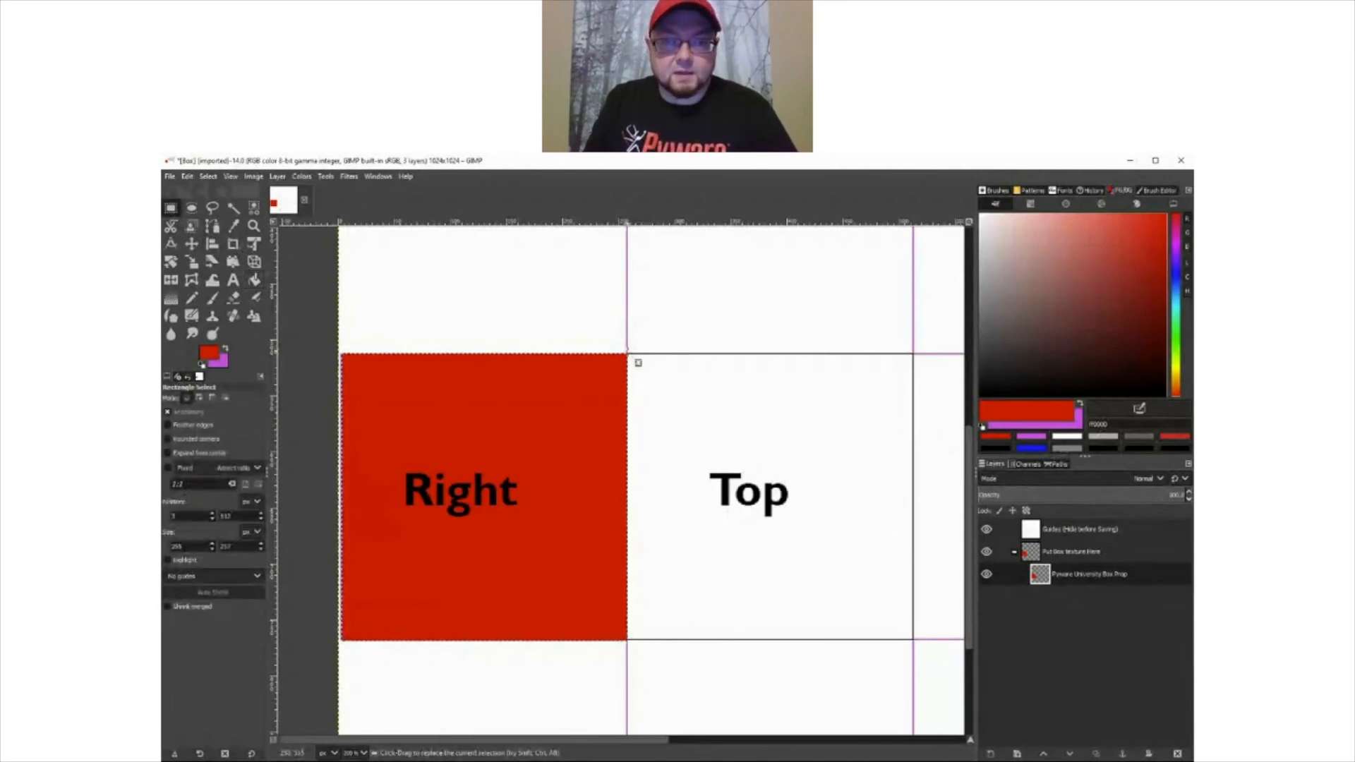
drag(628, 352, 912, 638)
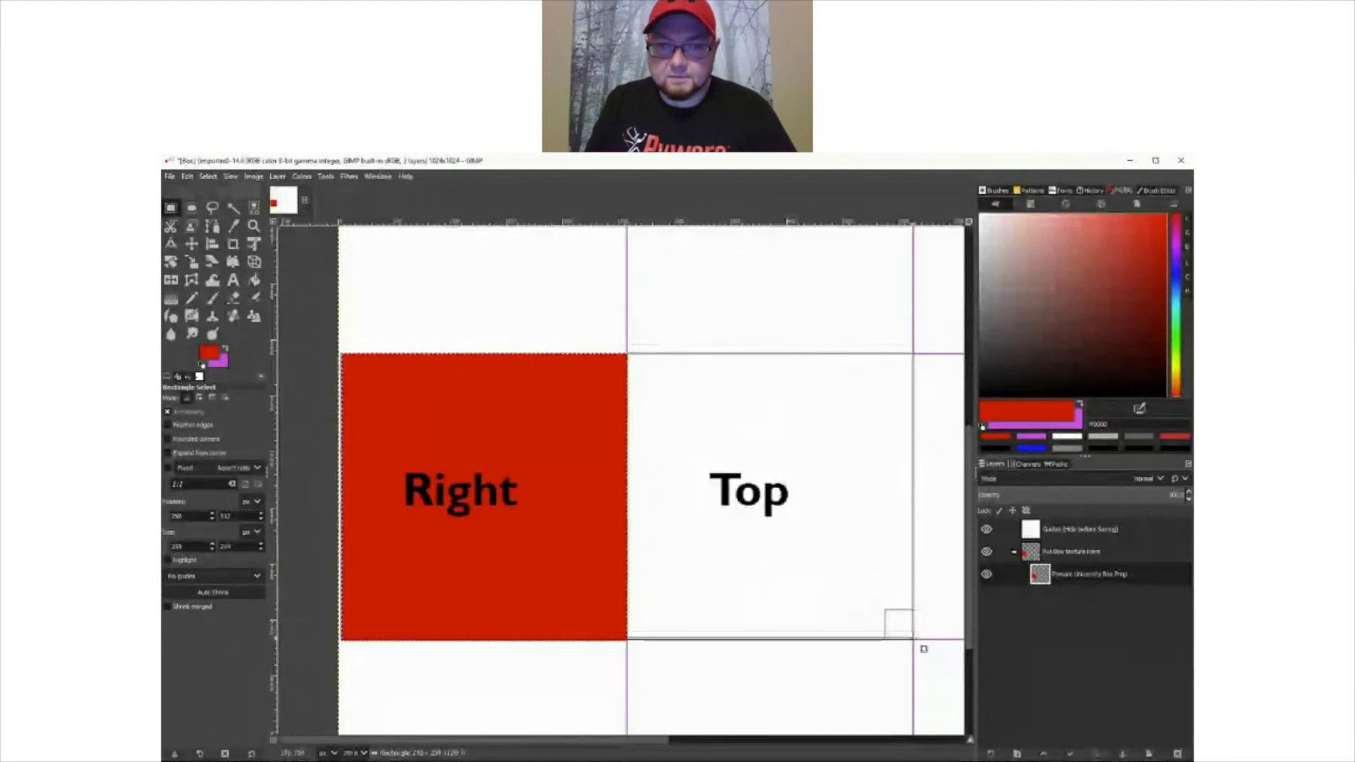
click(624, 354)
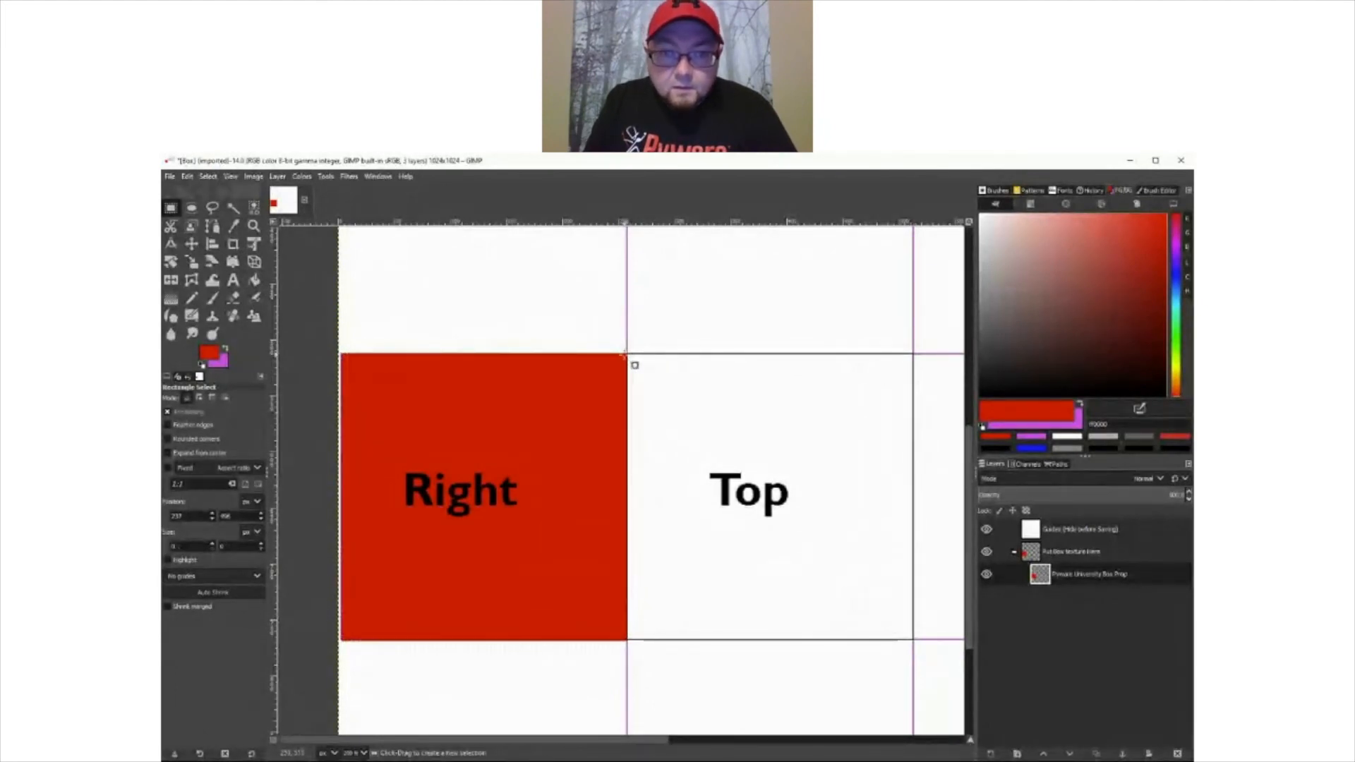
drag(627, 354, 913, 639)
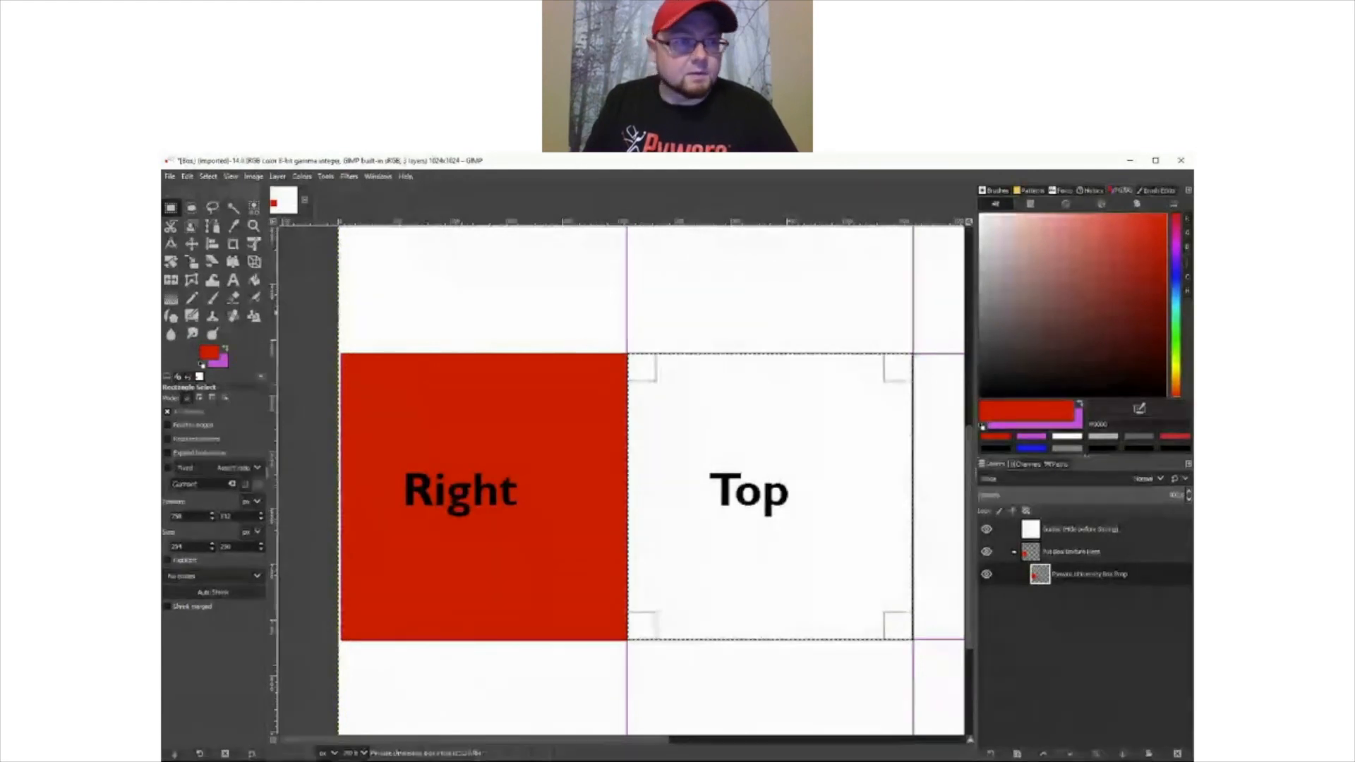
click(209, 354)
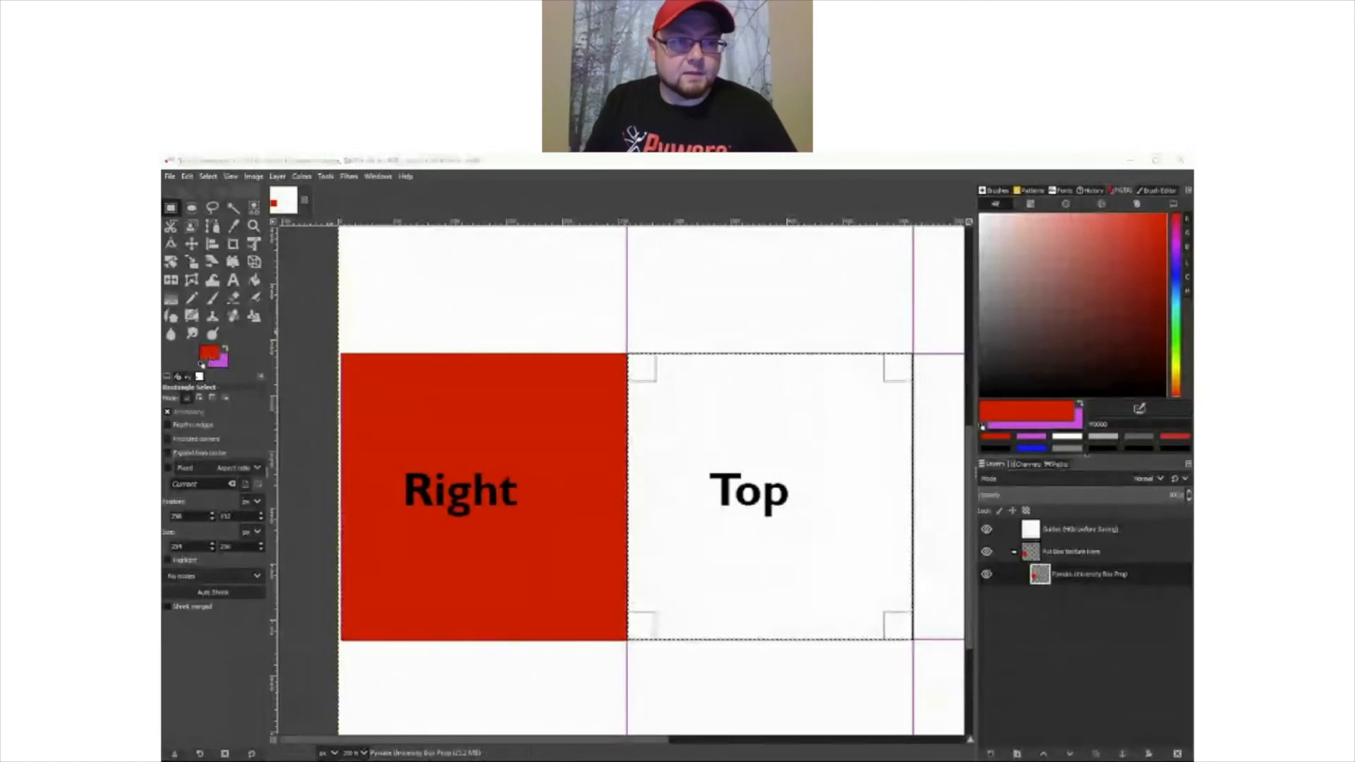
click(314, 420)
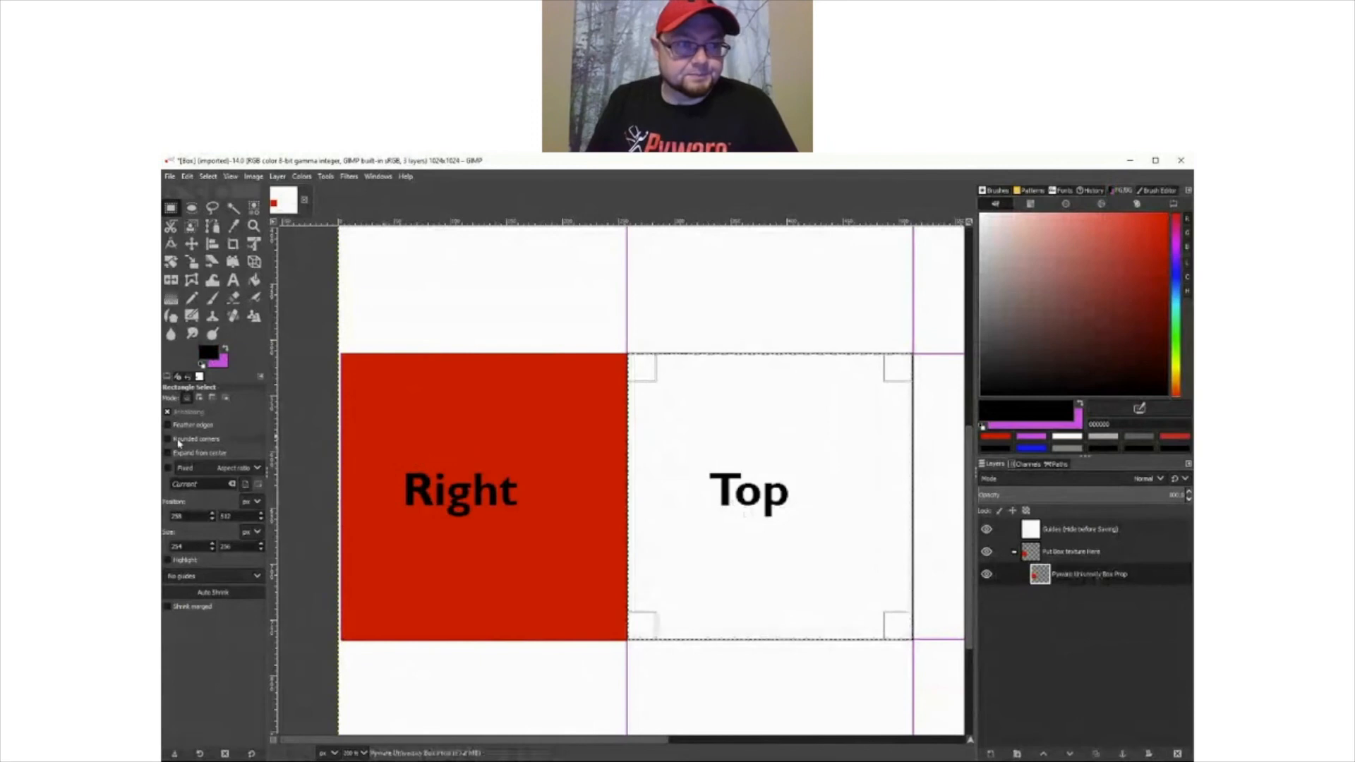
click(254, 279)
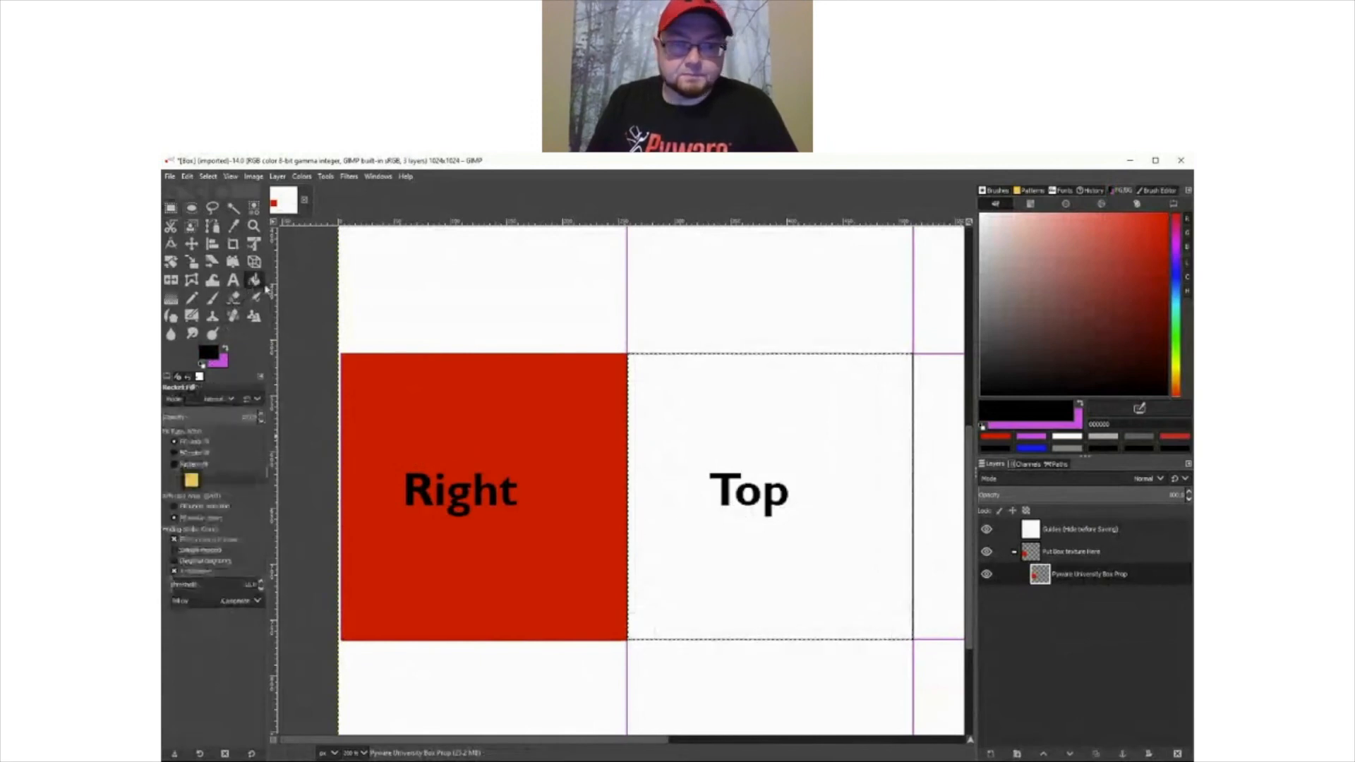
click(734, 419)
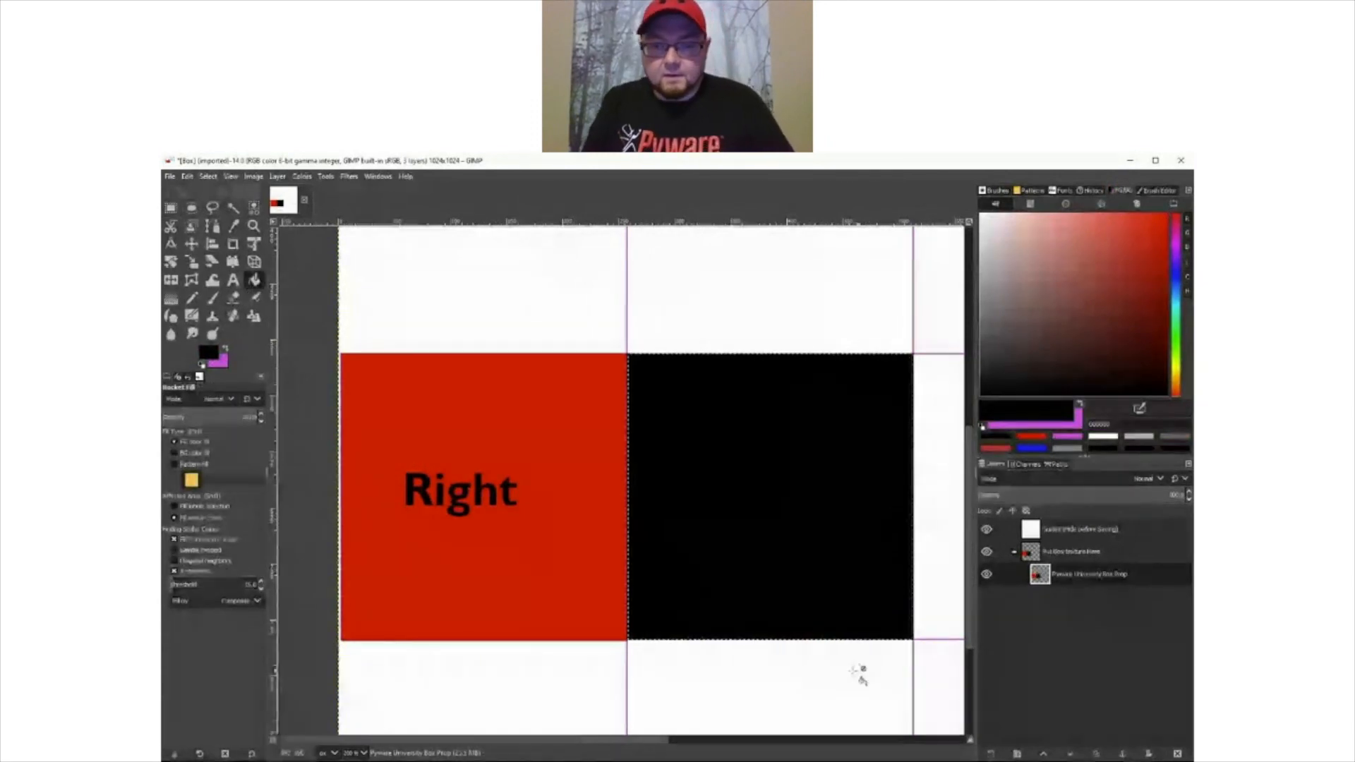
- Select the Left face square, undo the mistaken black fill, and bucket-fill the square with red
drag(381, 740, 605, 740)
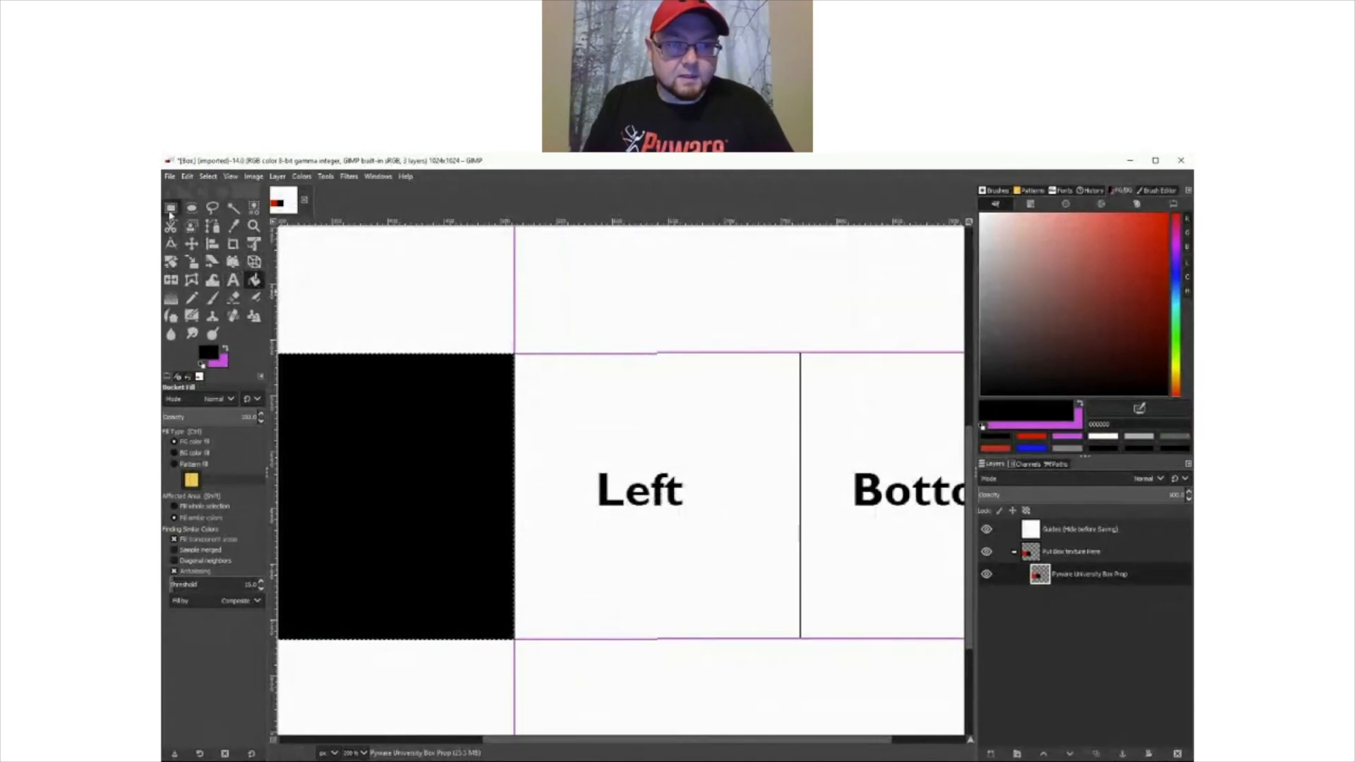
click(170, 208)
drag(516, 354, 809, 650)
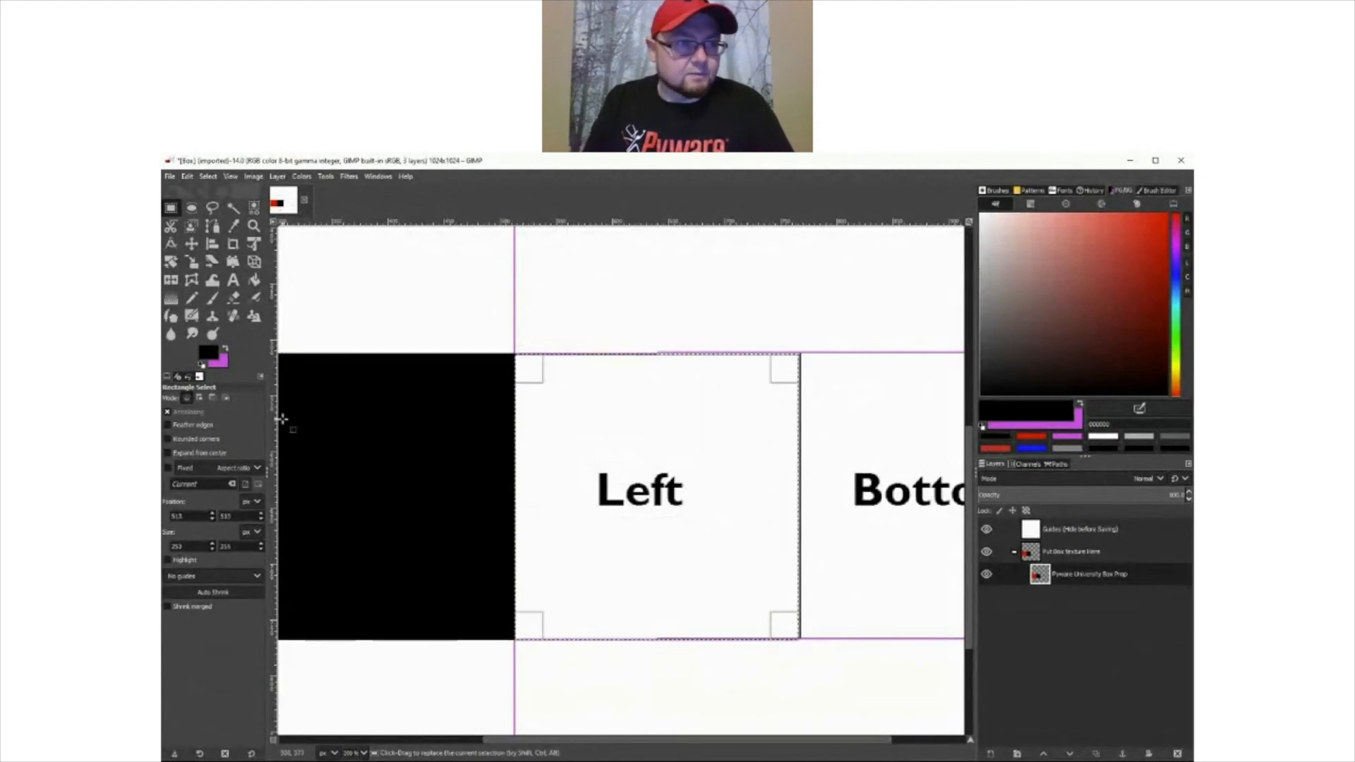
click(254, 279)
click(611, 375)
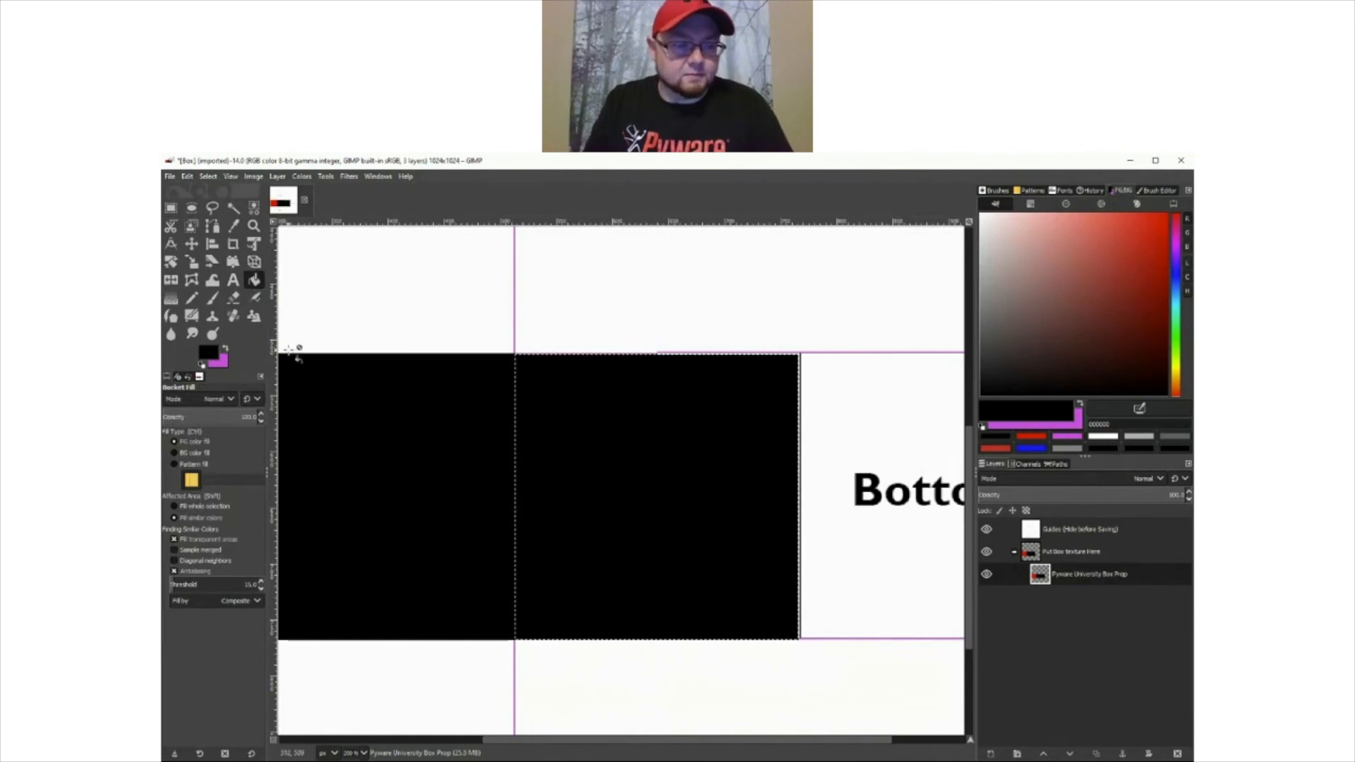
key(ctrl+z)
click(209, 352)
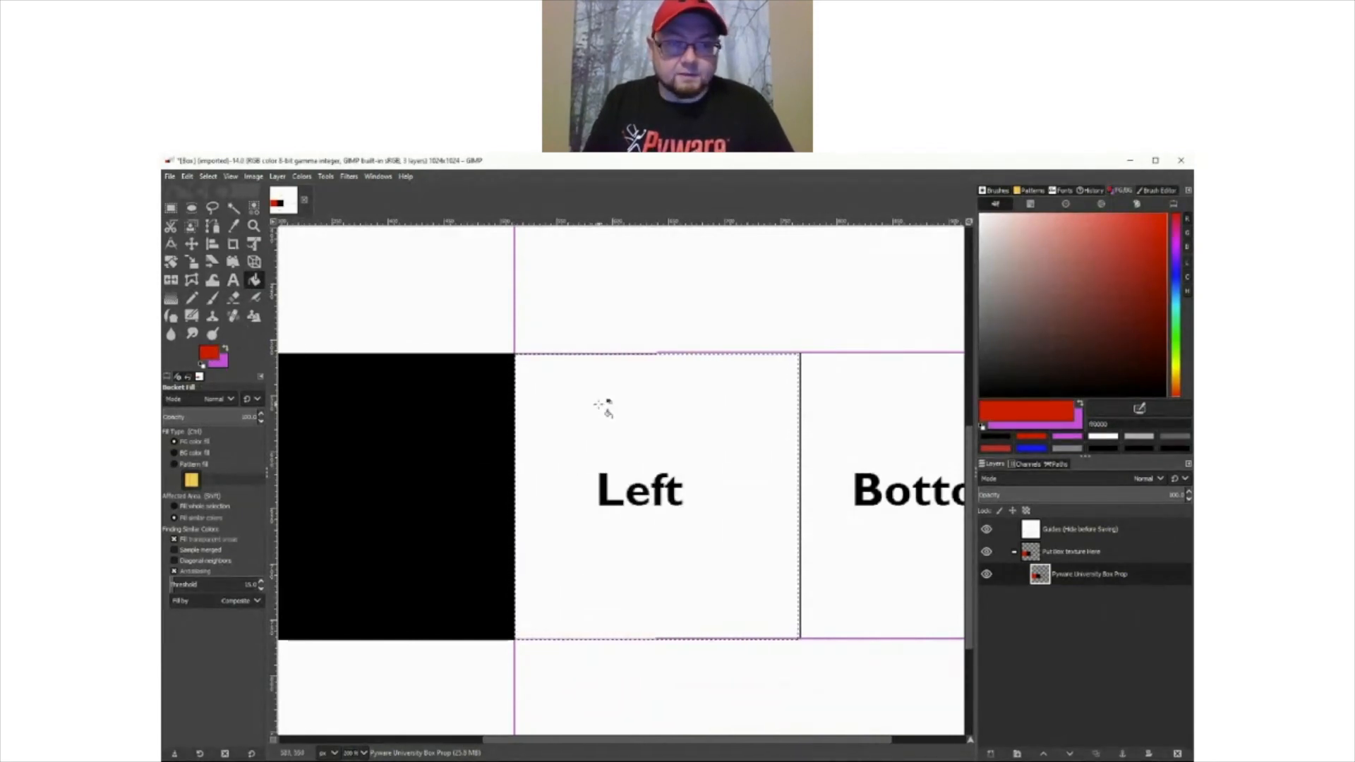
click(551, 474)
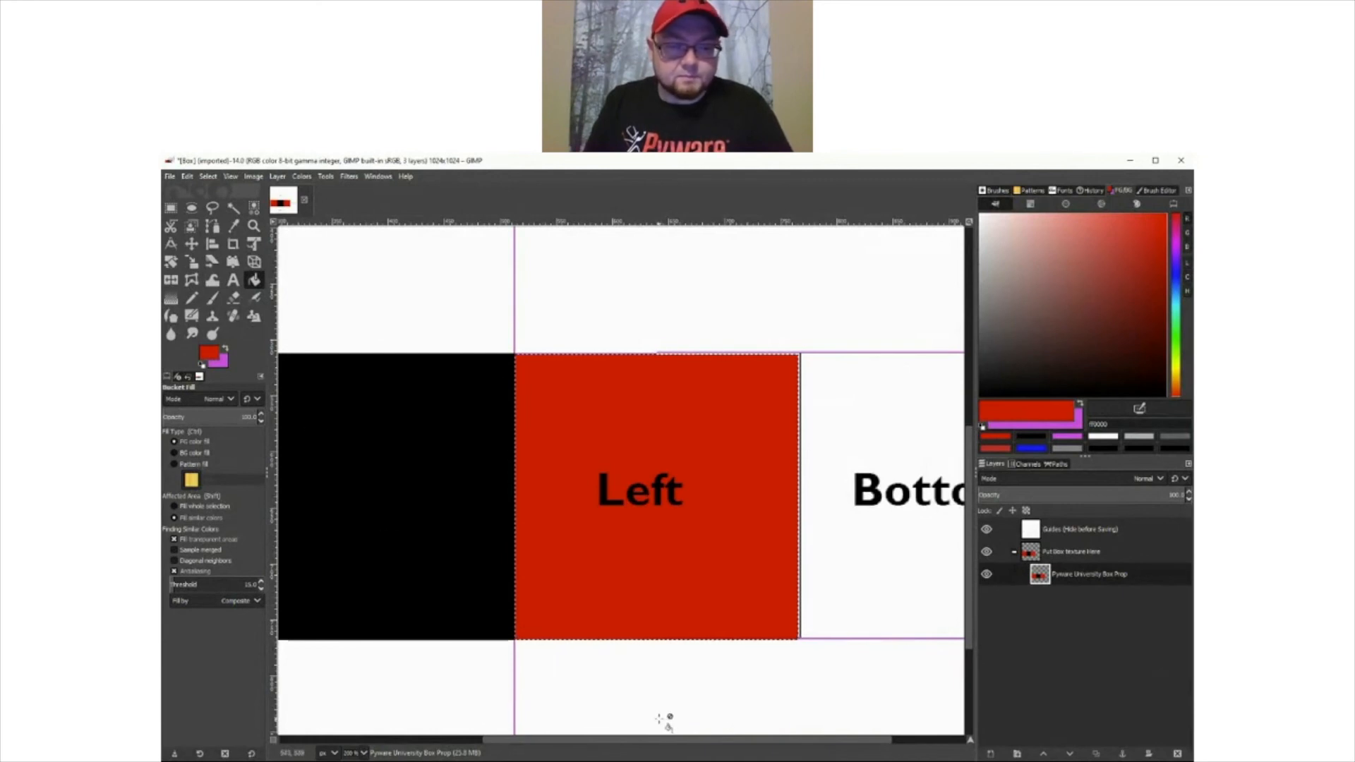
- Select the Front face square below the Top face and bucket-fill it with dark green
drag(846, 742, 703, 741)
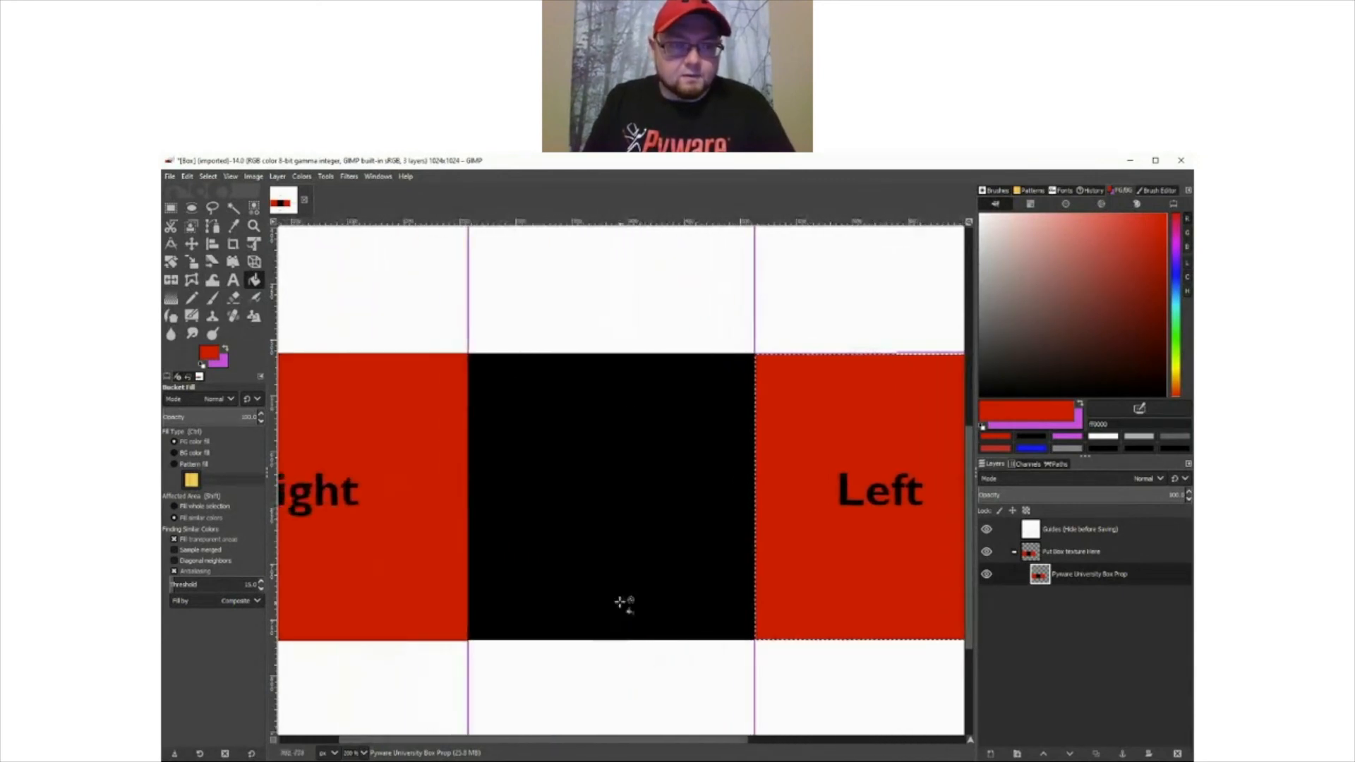
scroll(644, 645, down, 4)
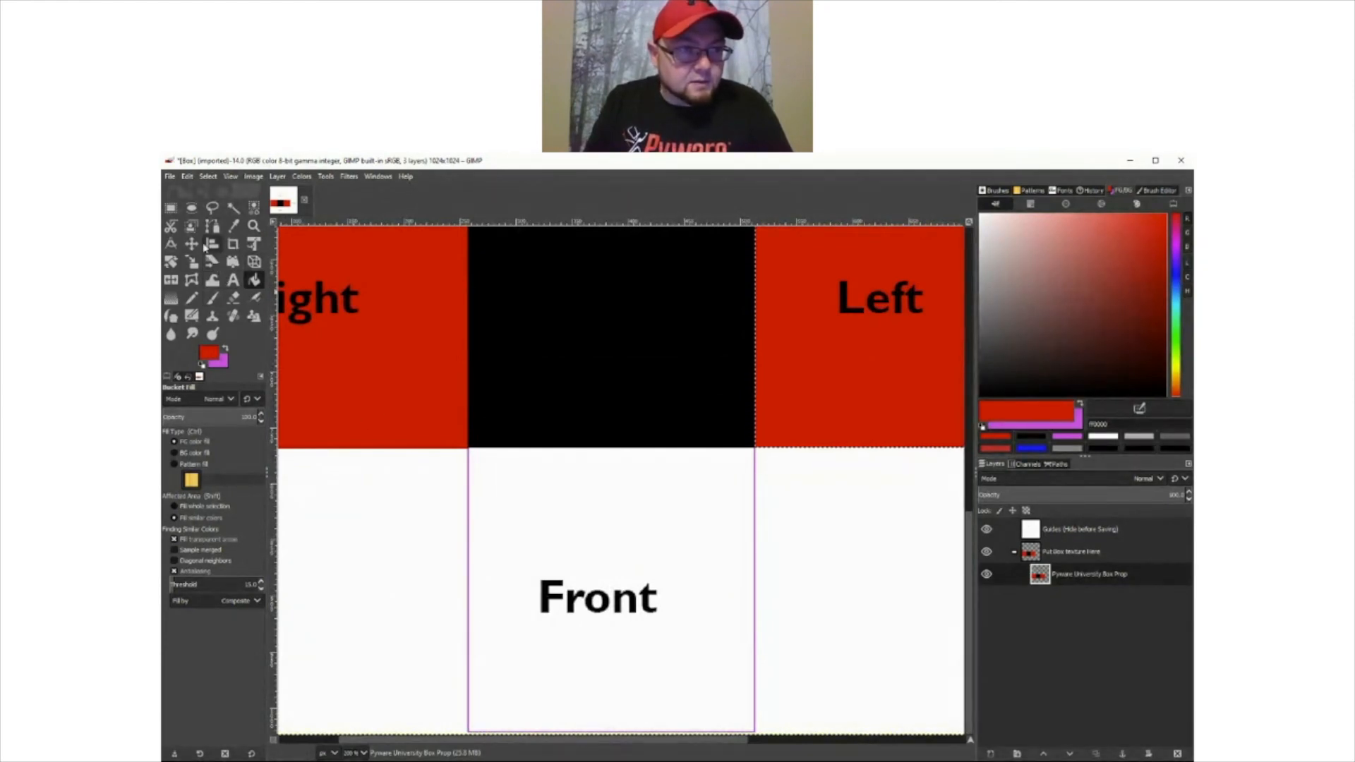
click(171, 208)
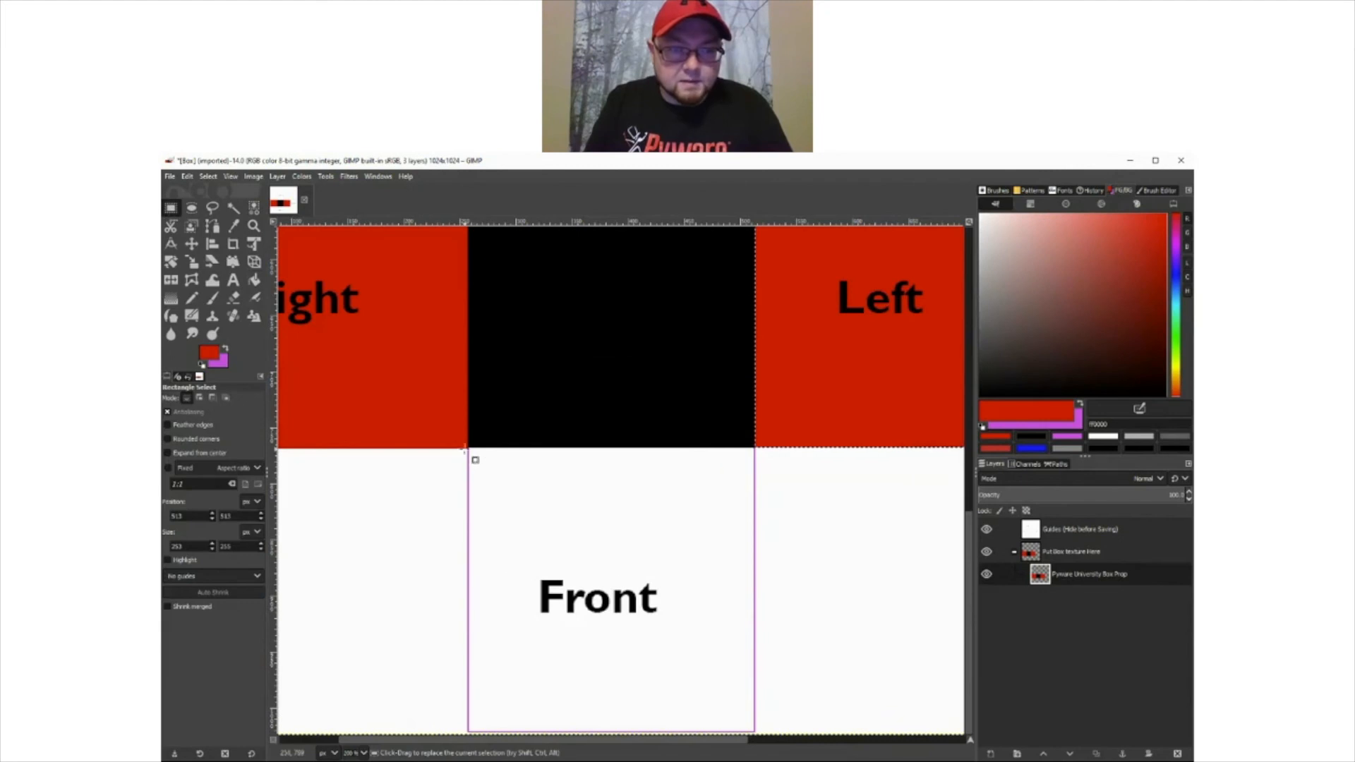
drag(469, 448, 753, 732)
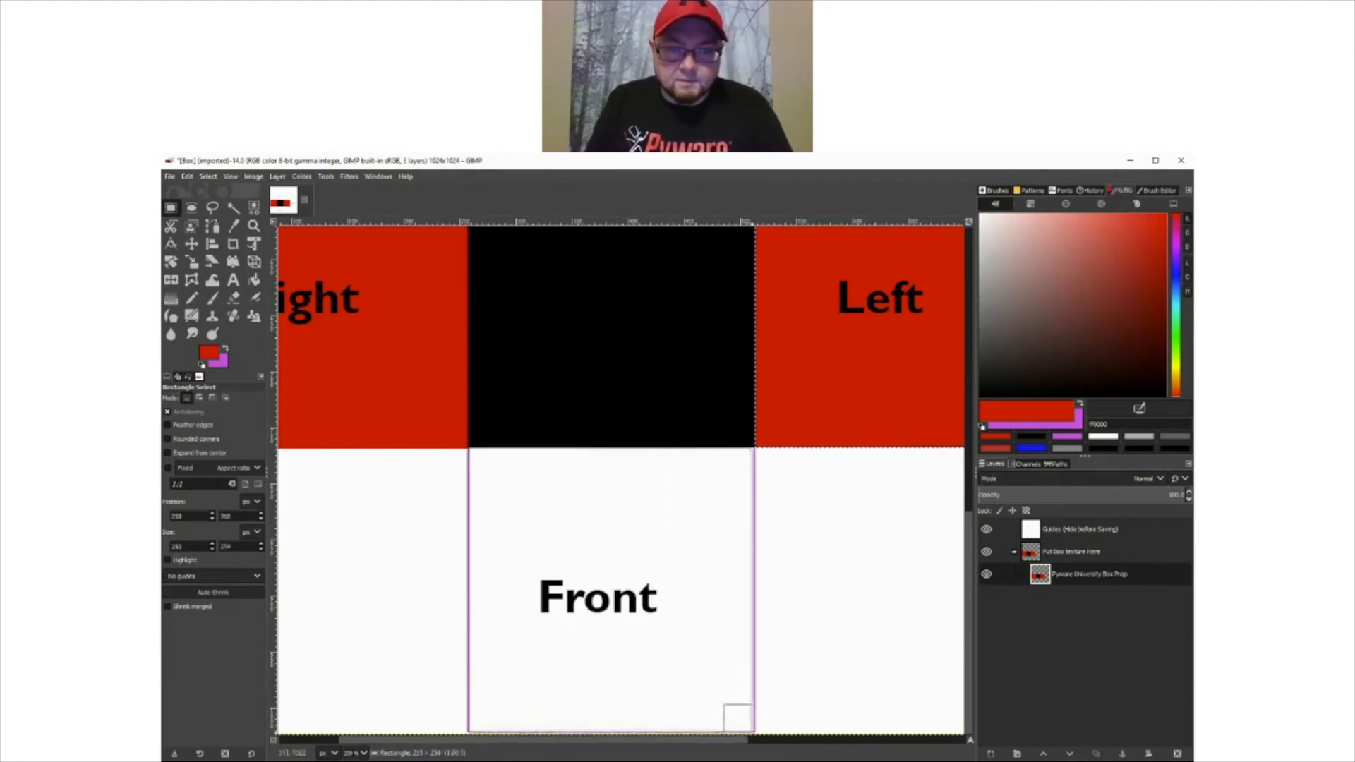
click(209, 356)
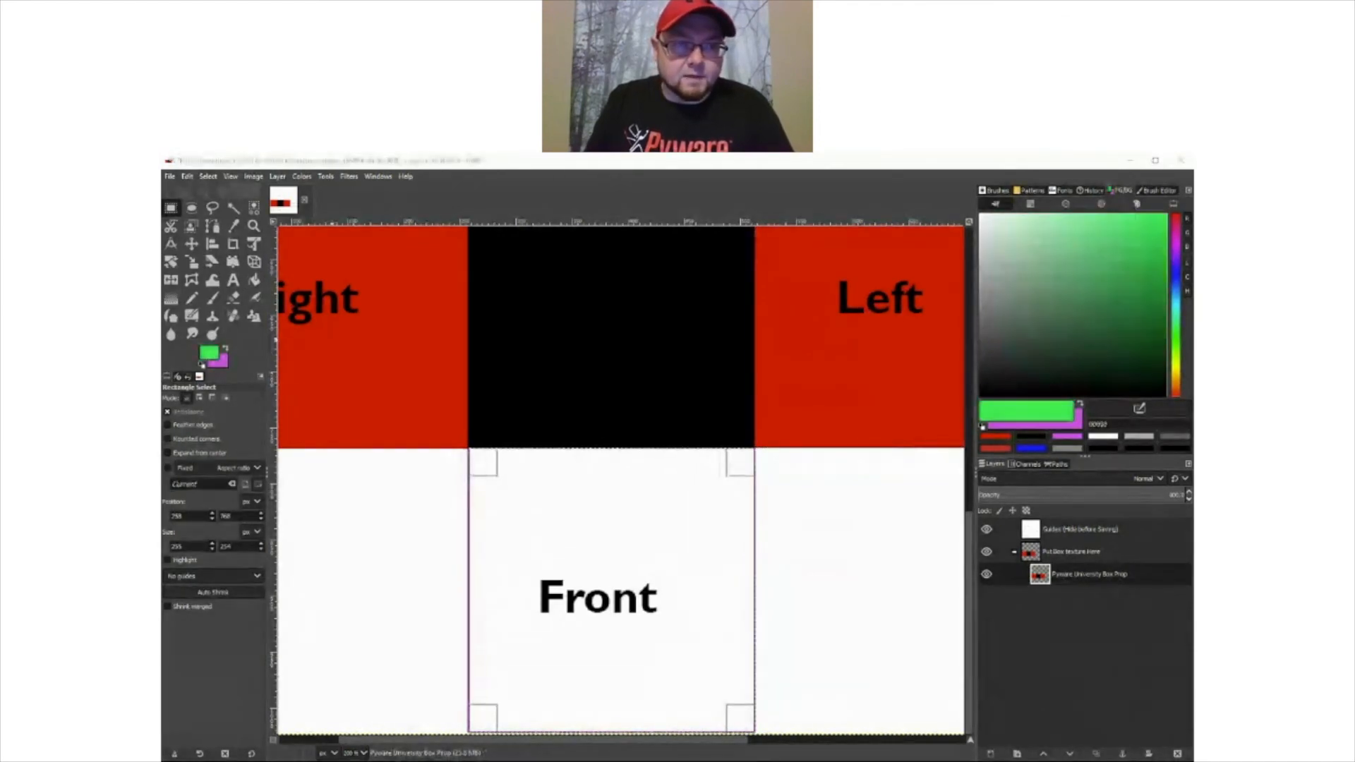
drag(1142, 288, 1166, 290)
click(473, 439)
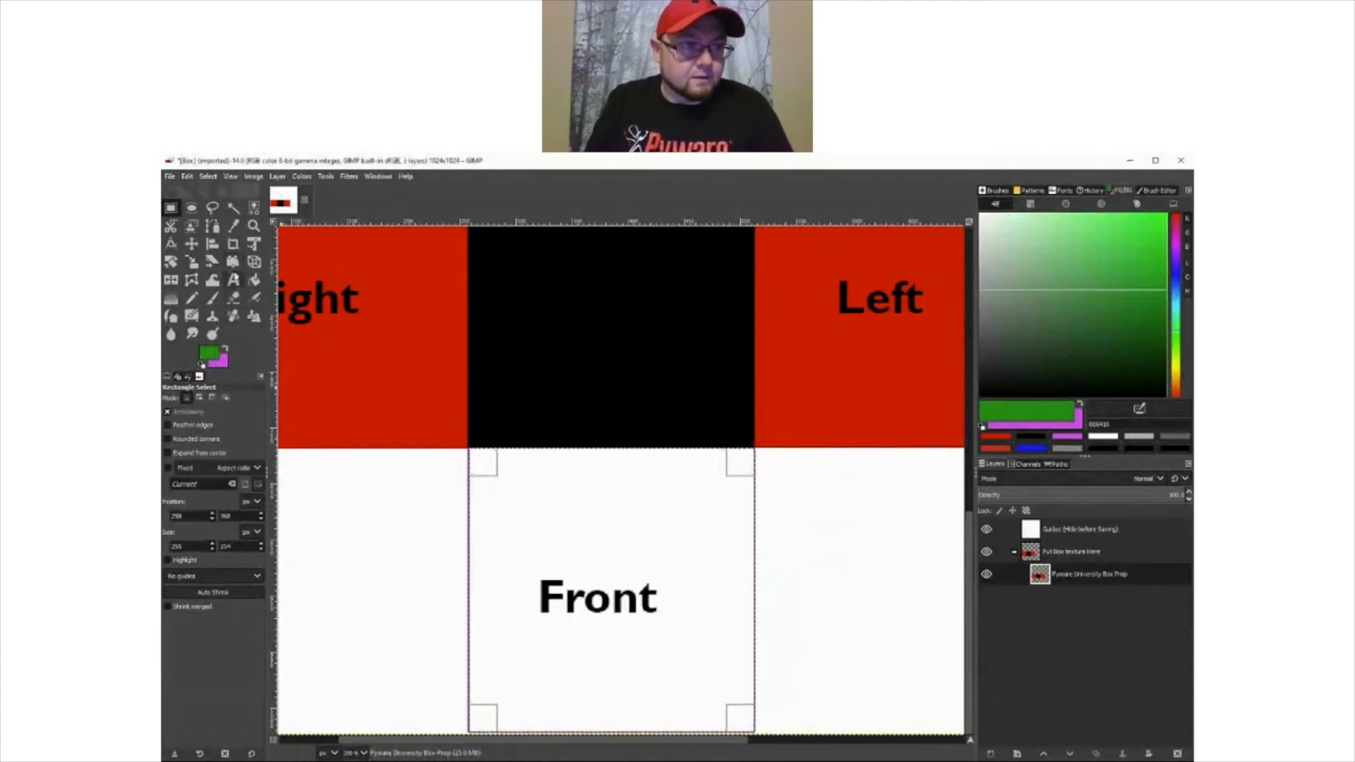
click(254, 279)
click(566, 538)
- Select the Back face square above the Top face and bucket-fill it with dark blue
scroll(296, 421, up, 5)
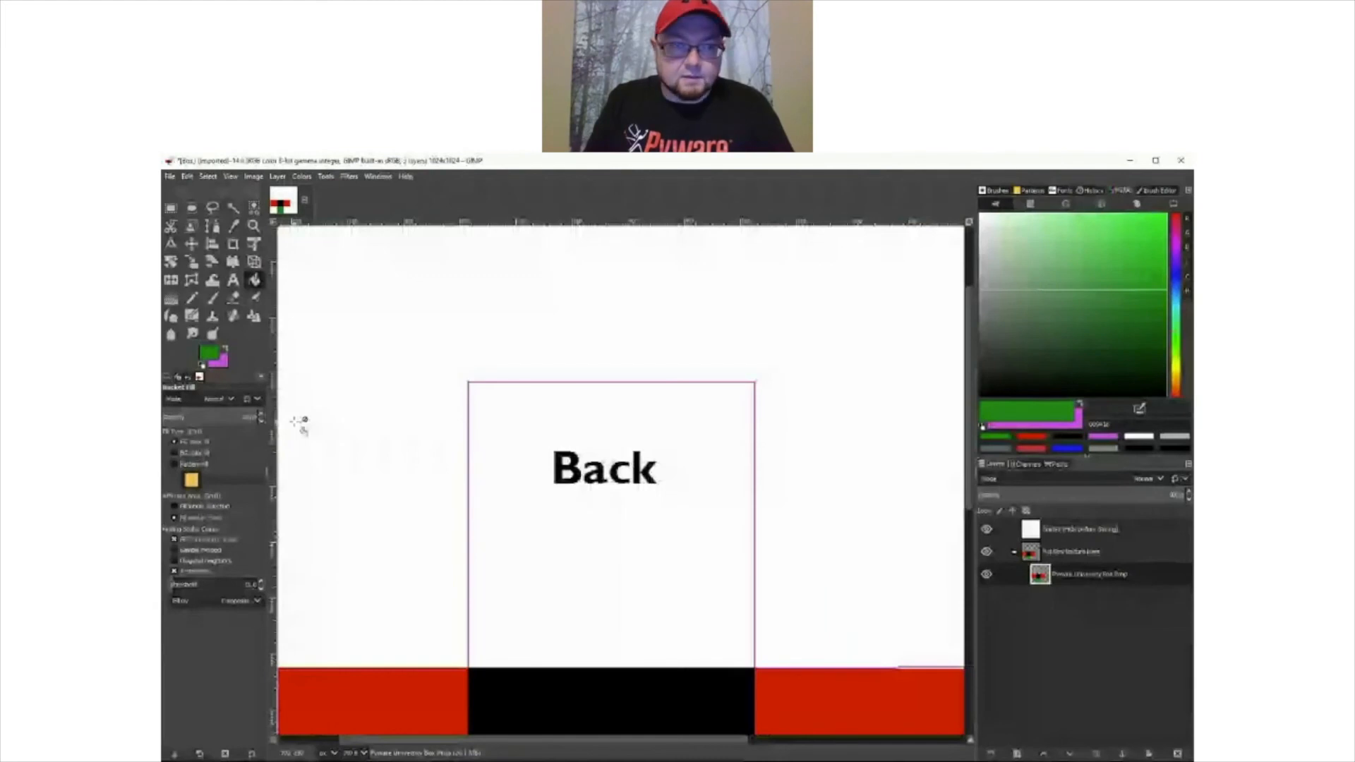
click(209, 352)
click(384, 332)
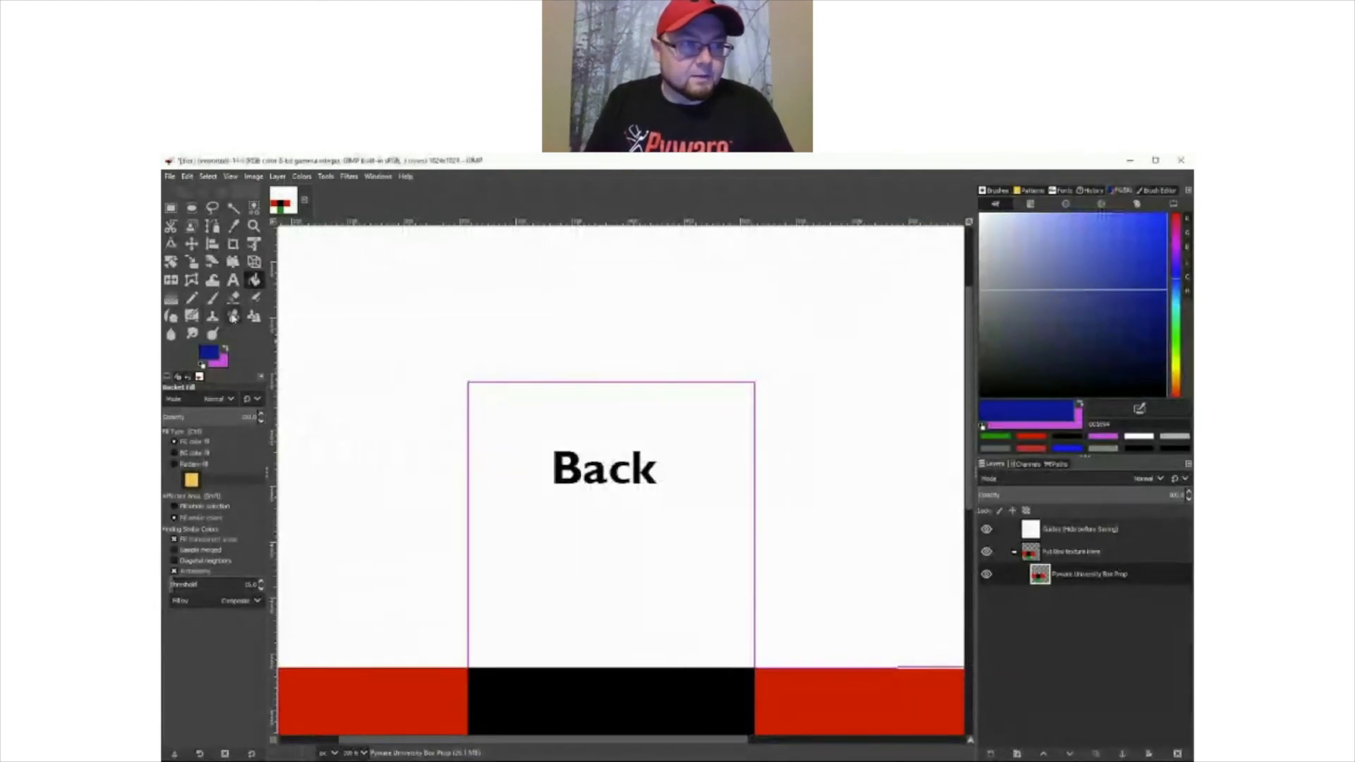
click(171, 207)
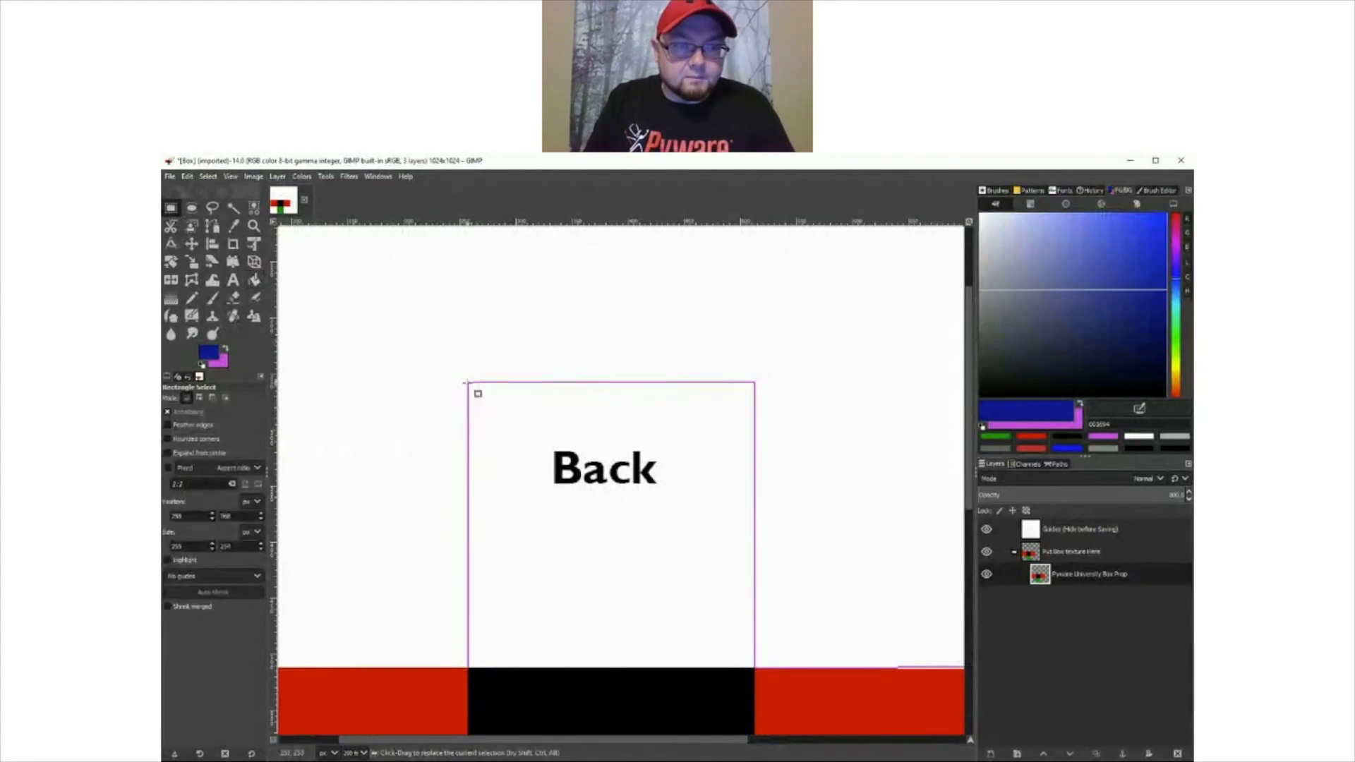
drag(466, 382, 754, 667)
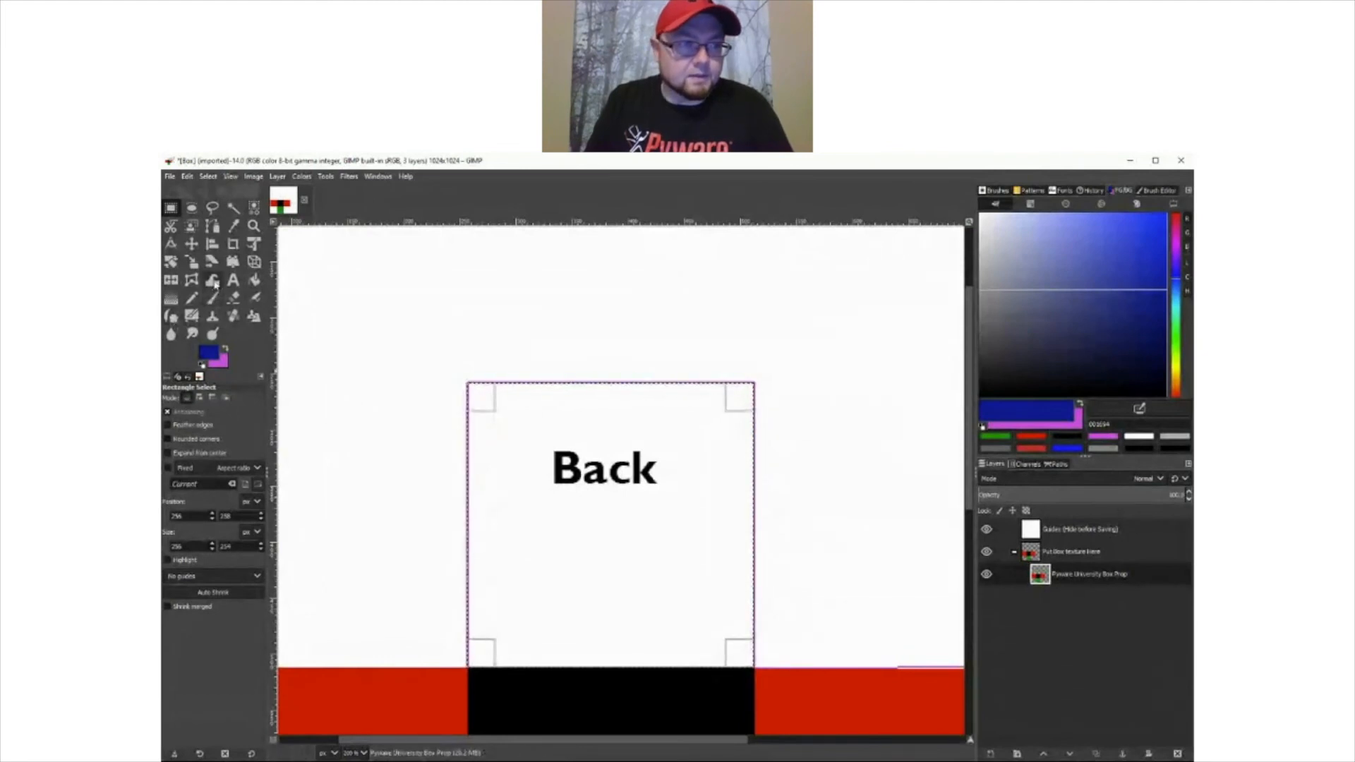
click(256, 280)
click(584, 427)
scroll(698, 579, down, 5)
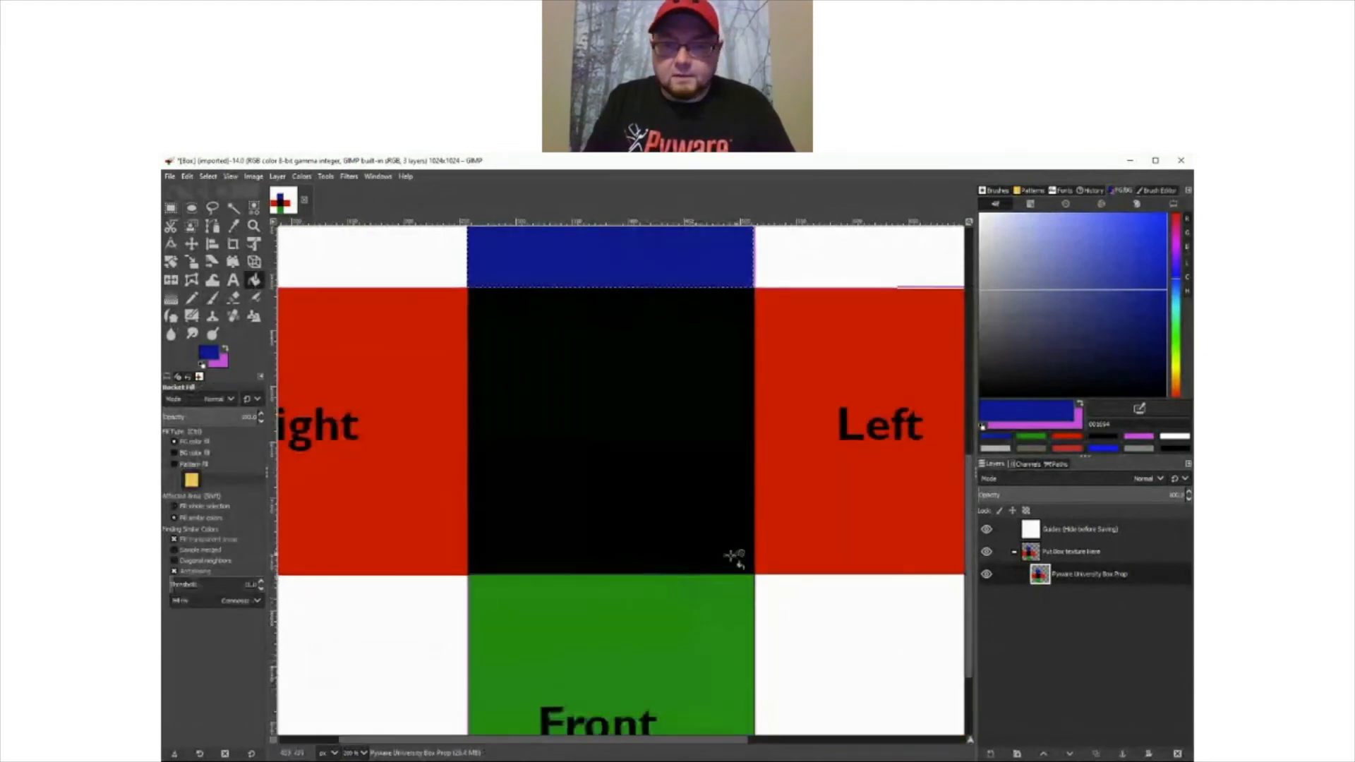
drag(518, 739, 740, 738)
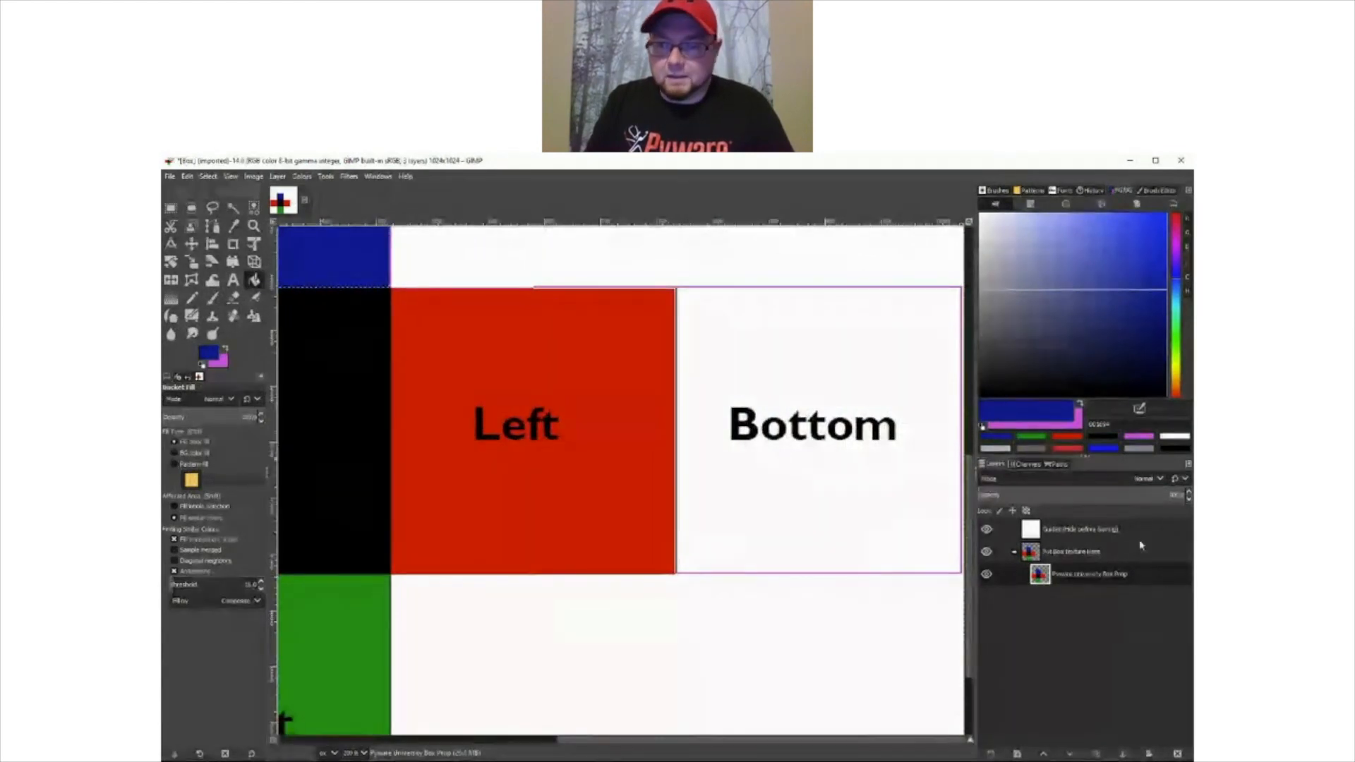
- Hide the guides layer and export the colored box texture as Pyware University Box 1.png
click(986, 529)
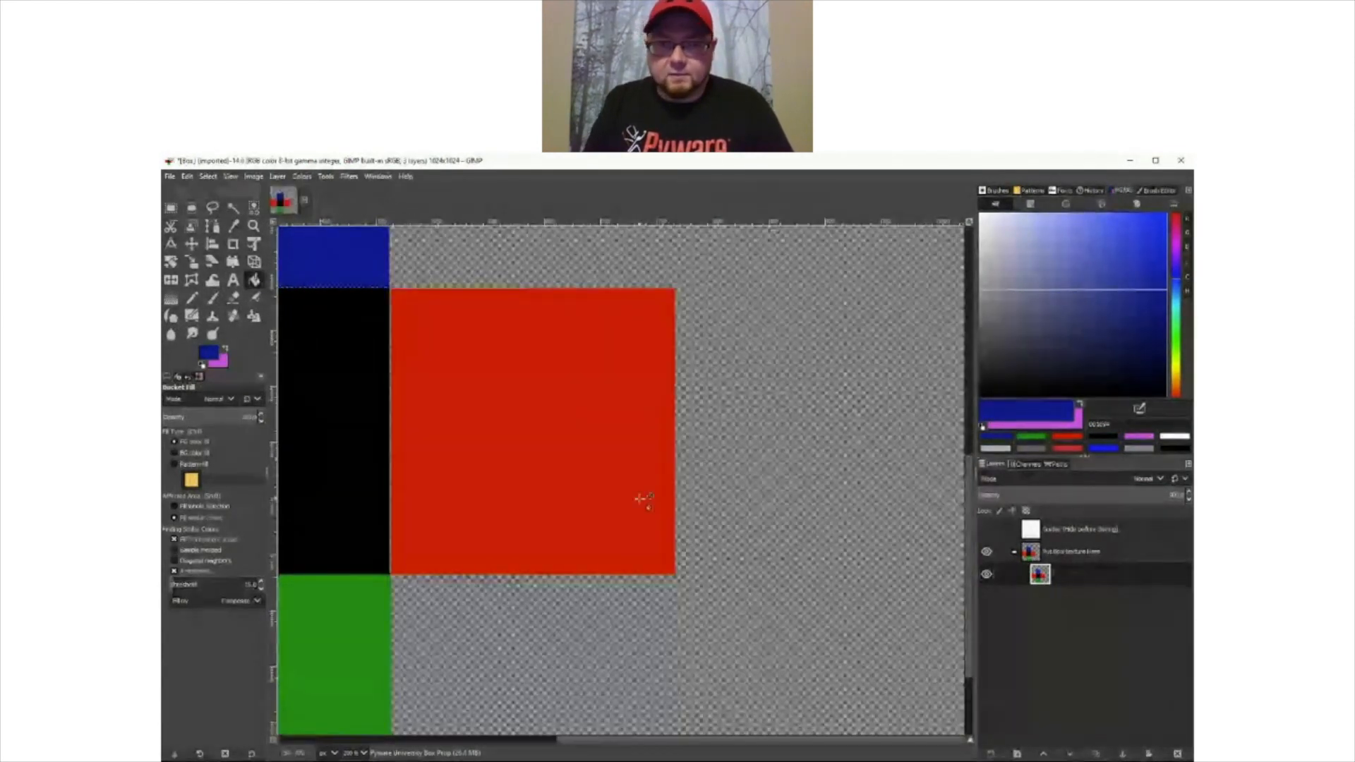
scroll(615, 485, up, 7)
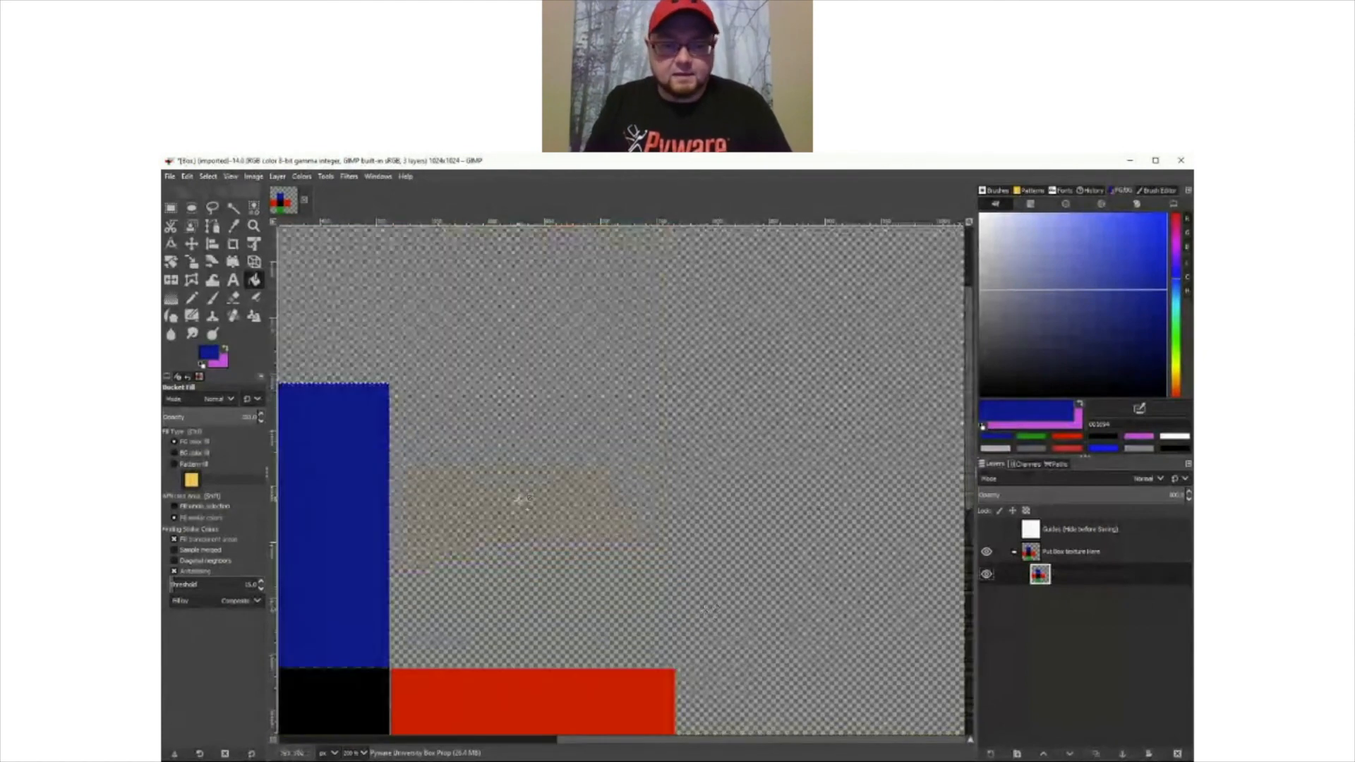
scroll(519, 501, down, 1)
scroll(521, 500, down, 2)
scroll(486, 547, up, 1)
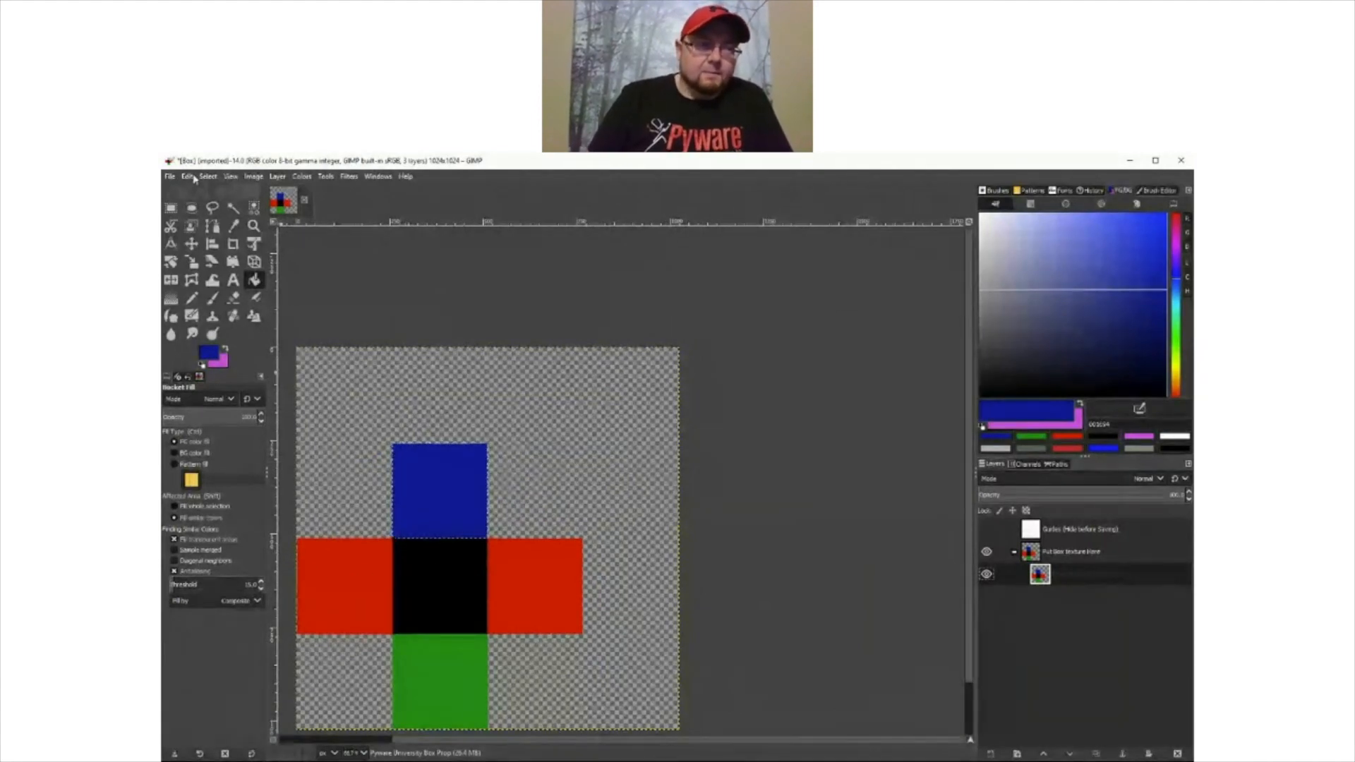
click(168, 177)
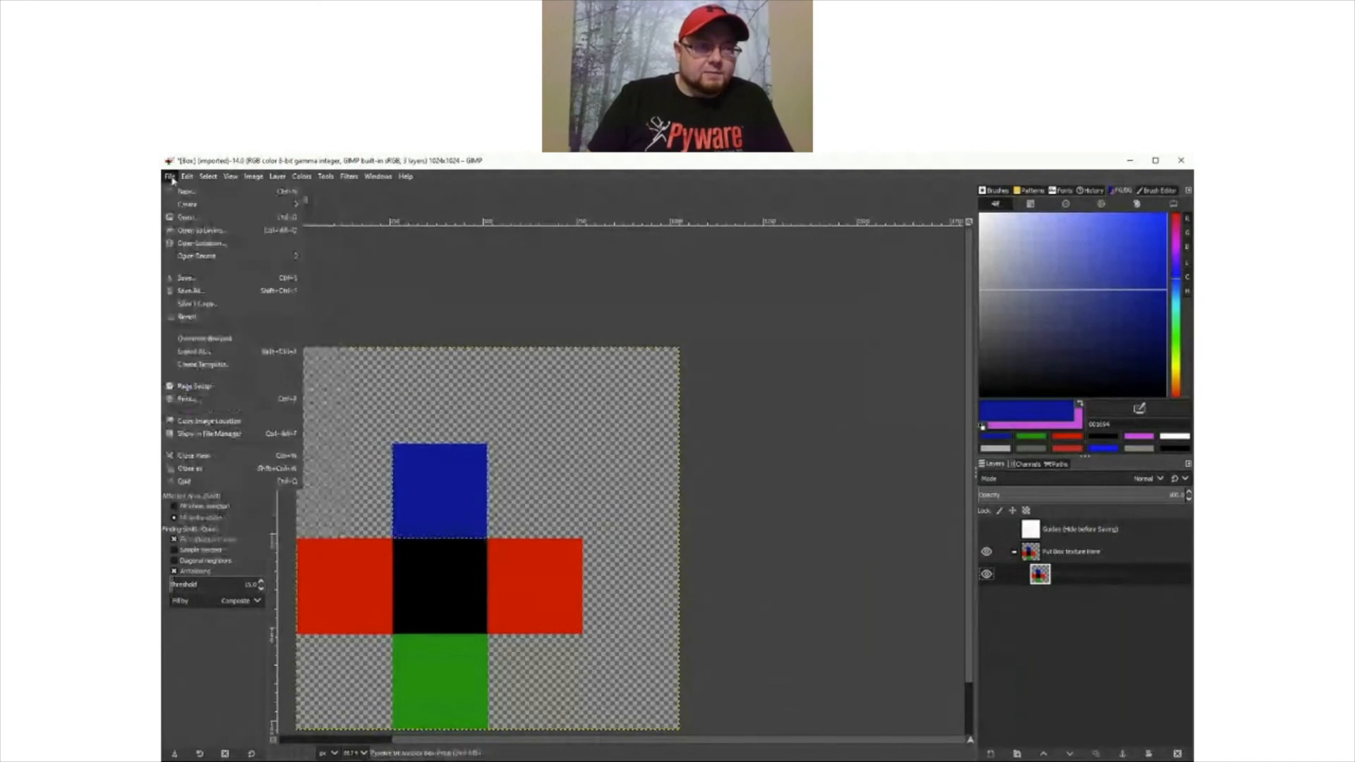
click(199, 352)
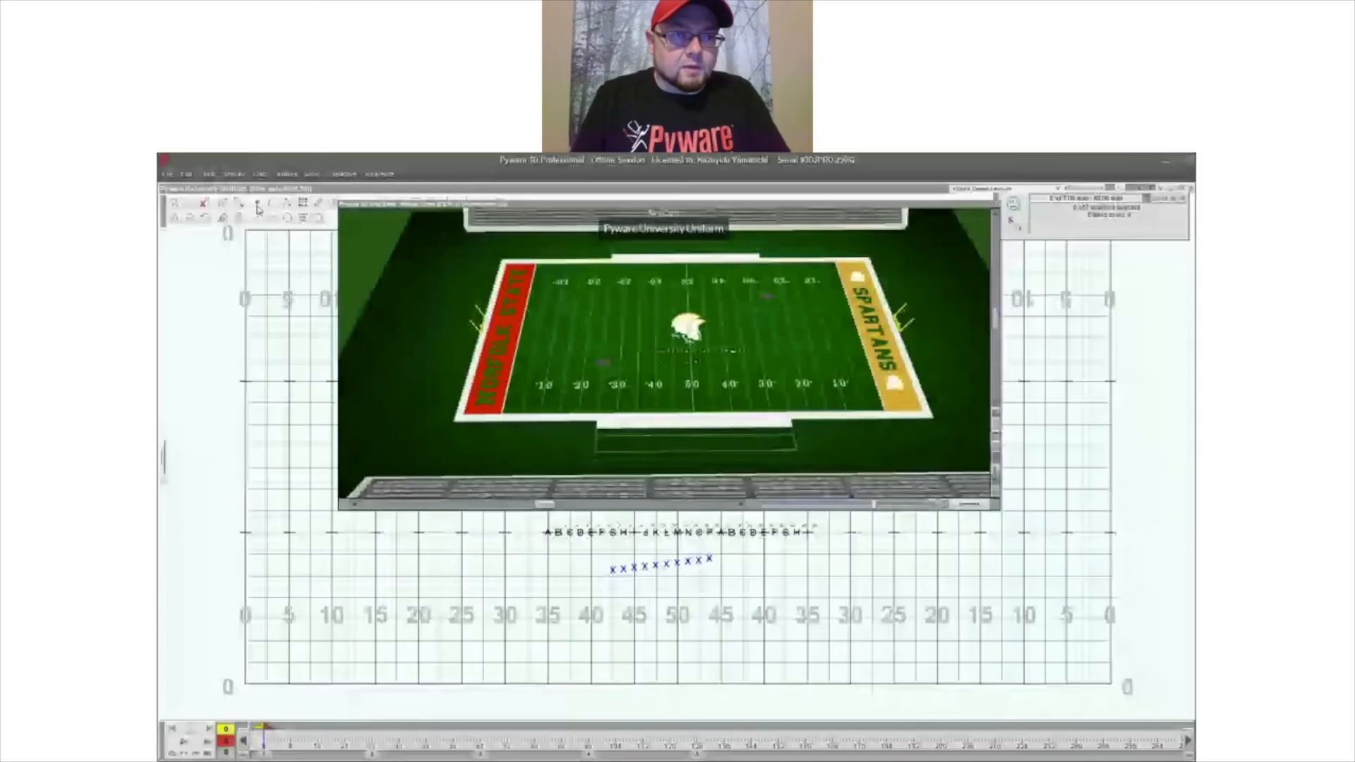
- Switch to Pyware 3D and add a single performer near the front sideline, just beside the 50-yard line
click(258, 206)
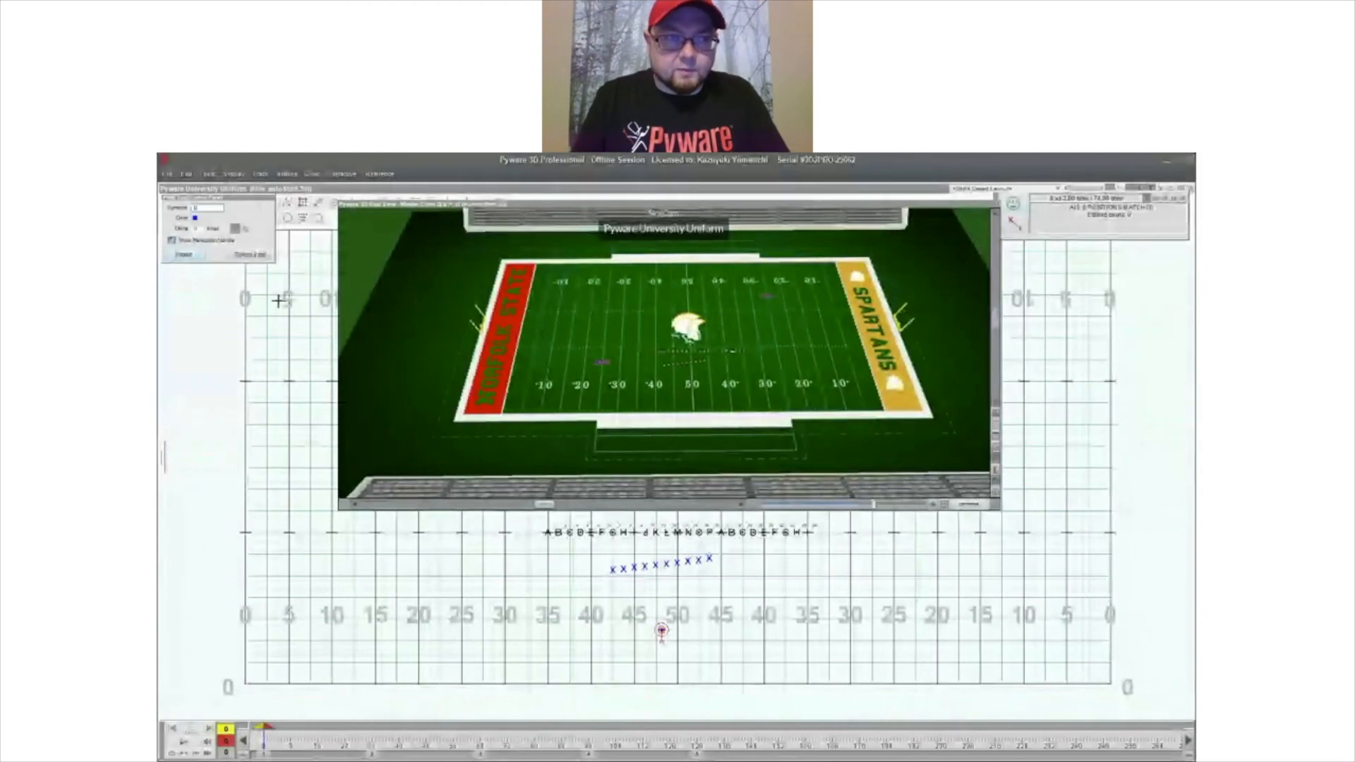
click(183, 255)
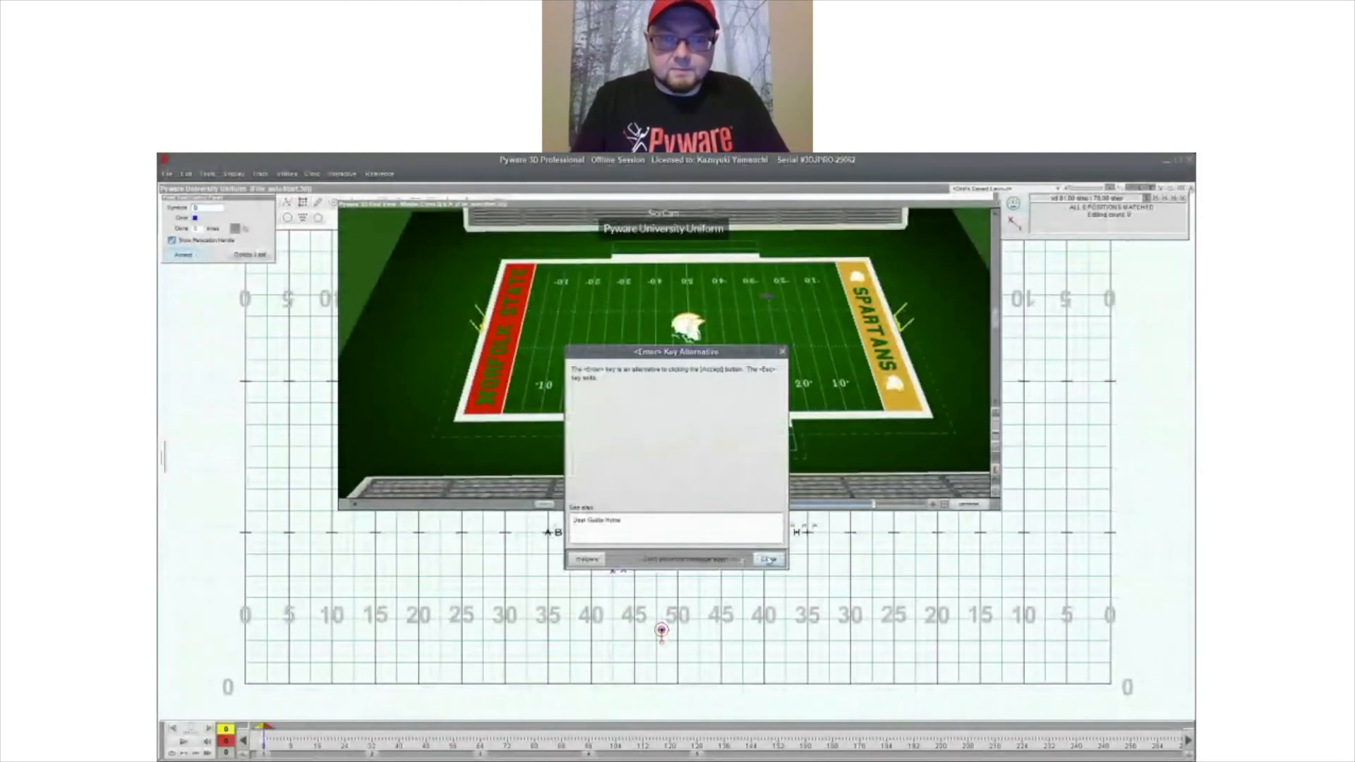
click(768, 560)
click(755, 564)
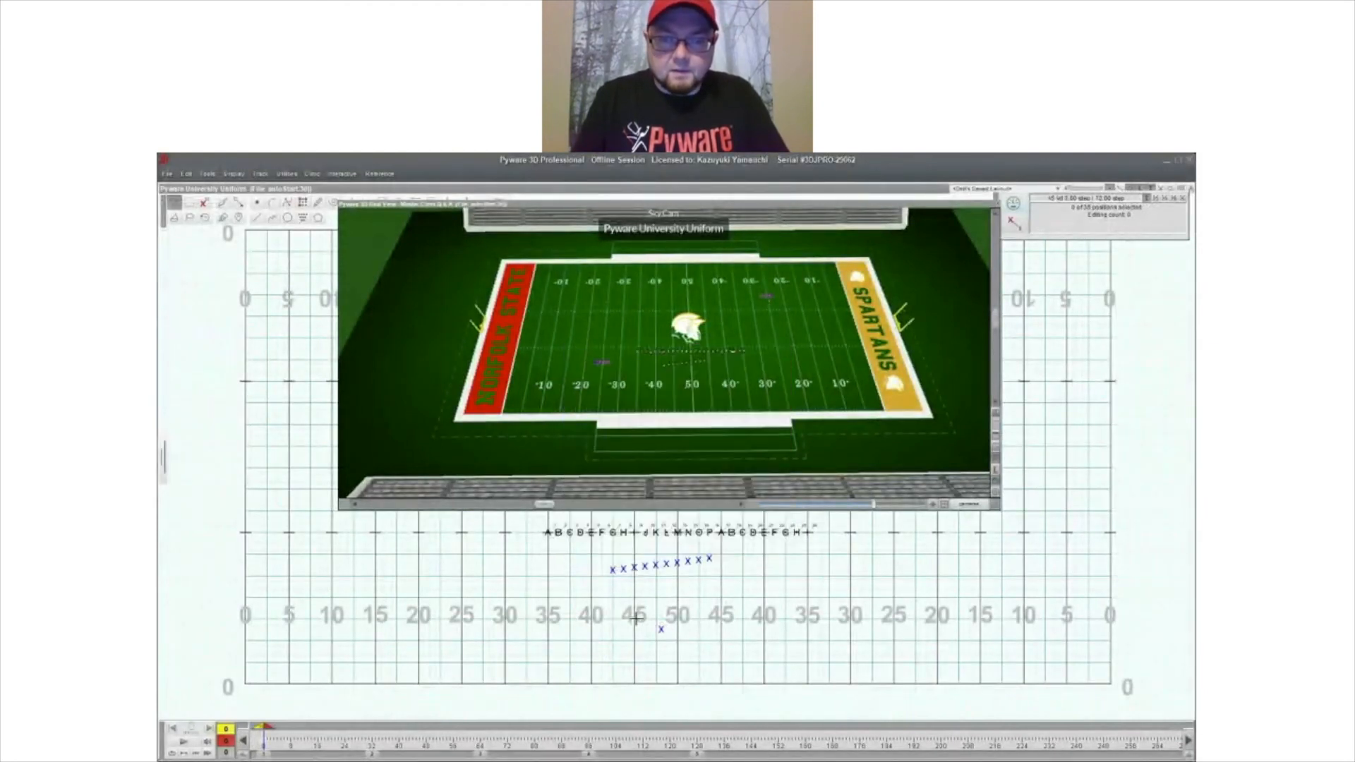
- Open the Visuals Editor for the new performer and assign it a Box shape prop
drag(485, 206, 468, 239)
click(498, 217)
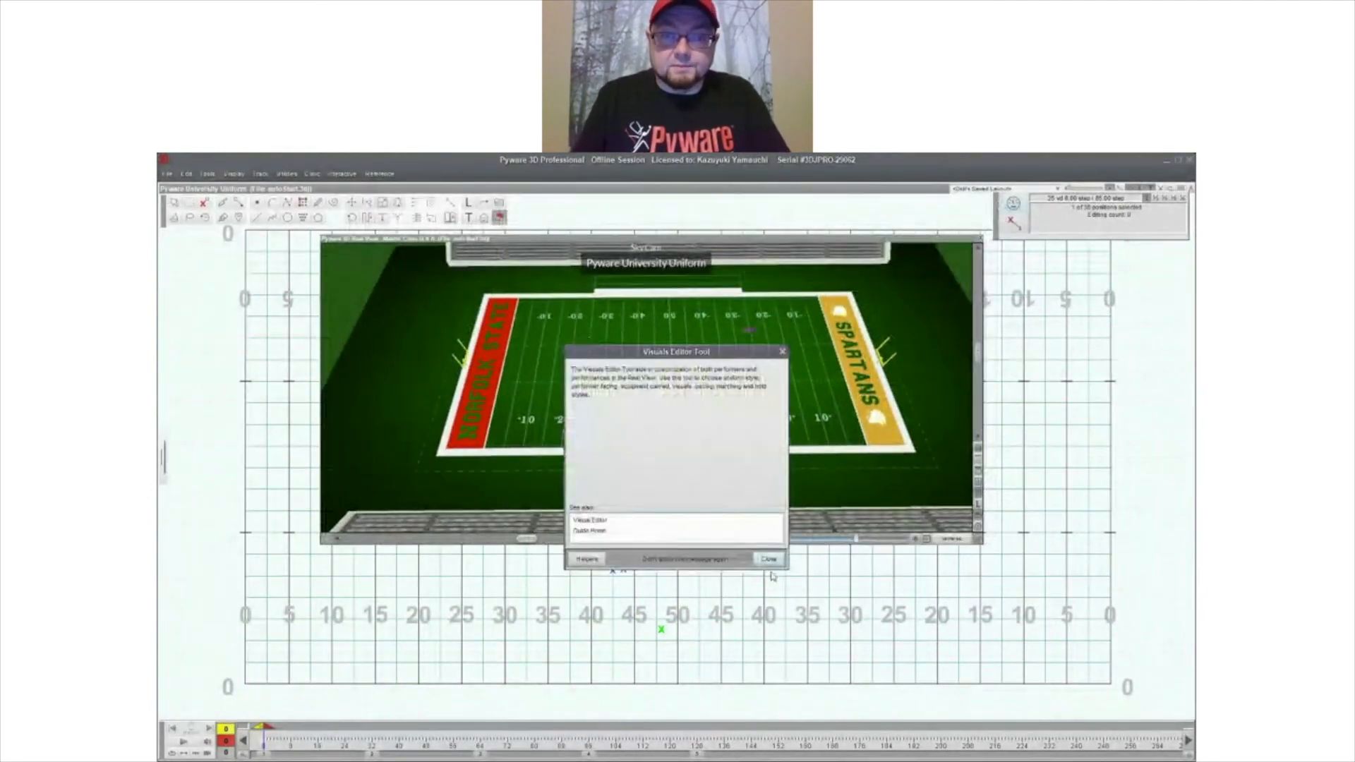
click(760, 560)
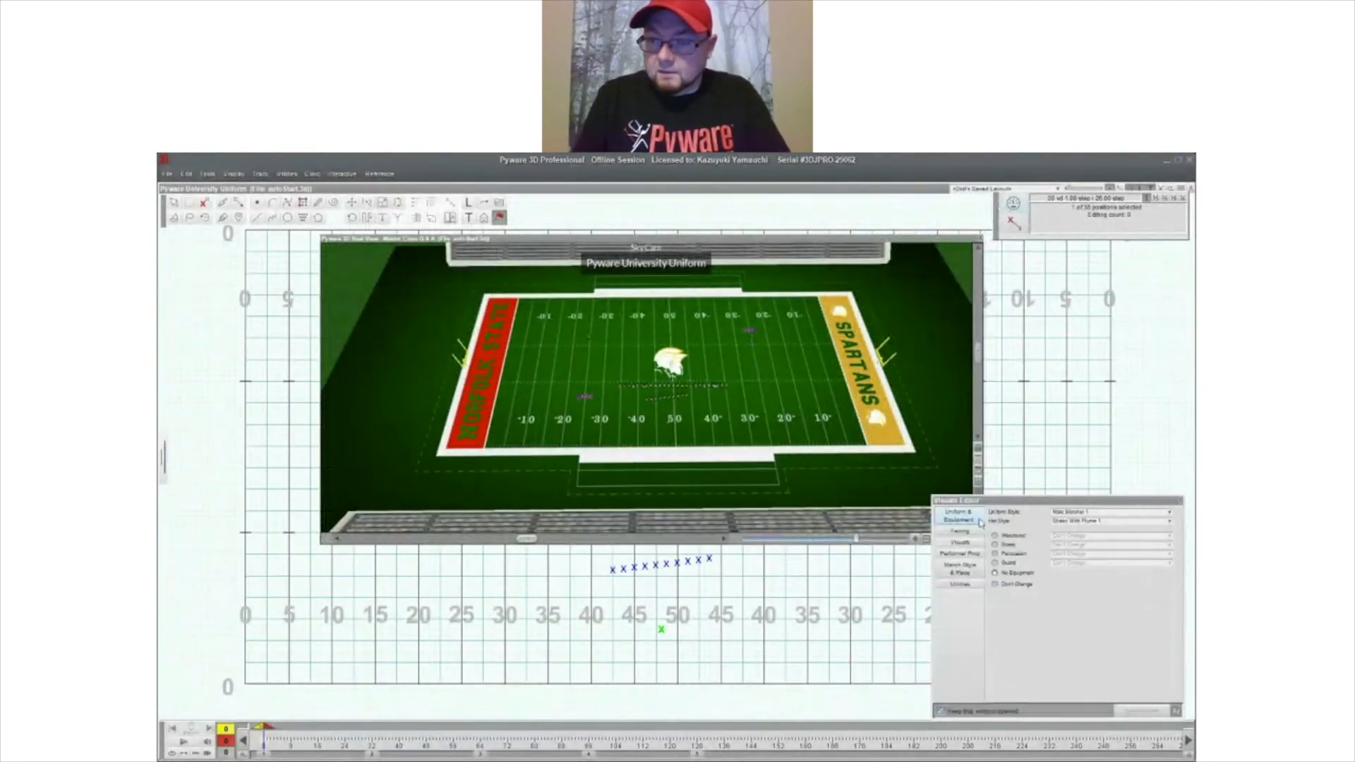
click(964, 555)
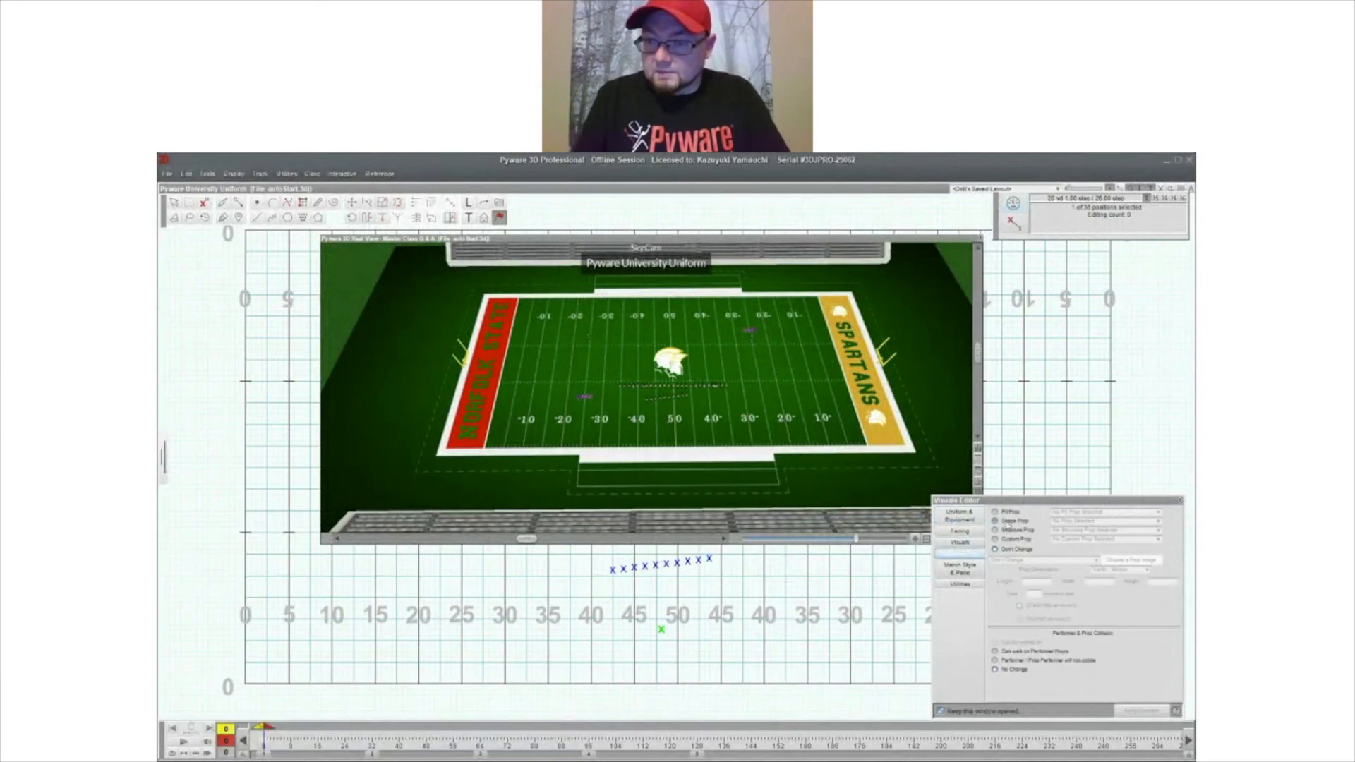
click(1000, 521)
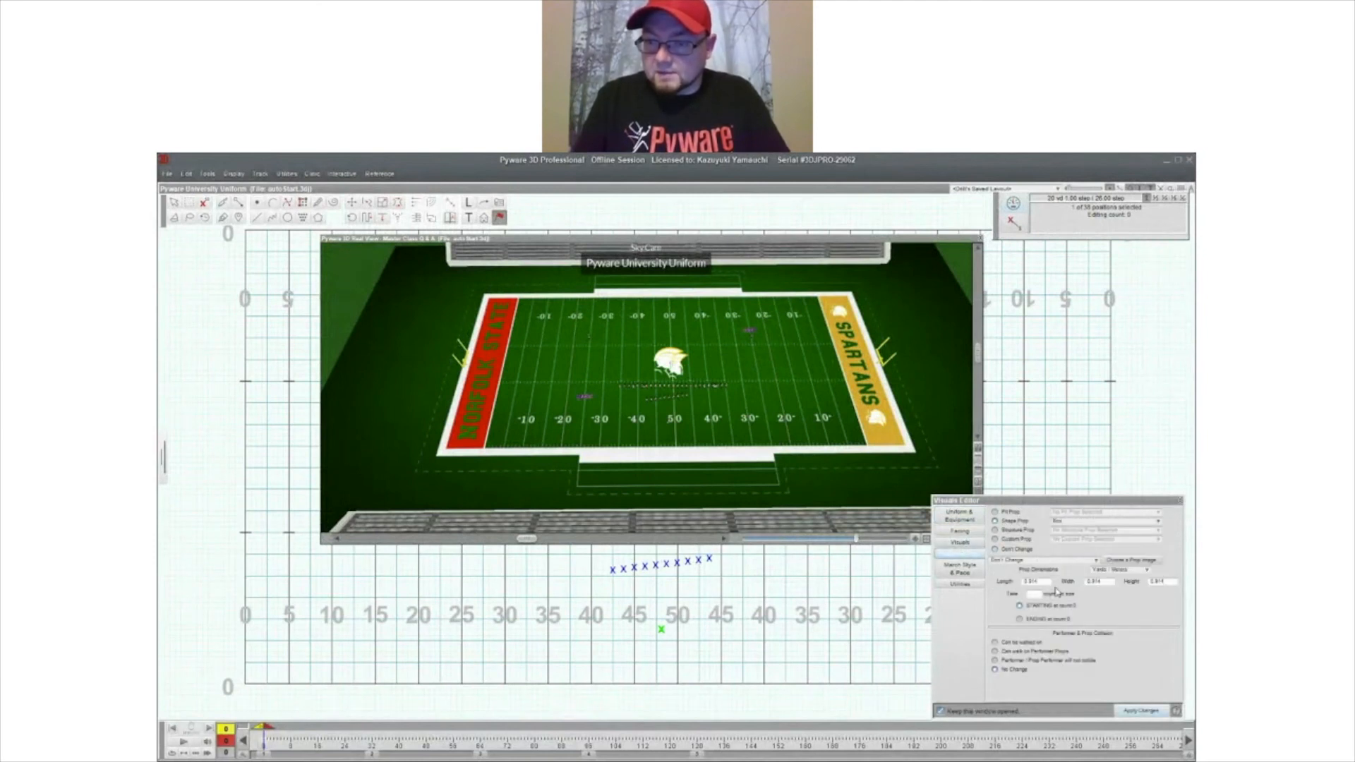
- Set the box prop's dimensions to length 2, width 2 and height 3
double_click(1043, 581)
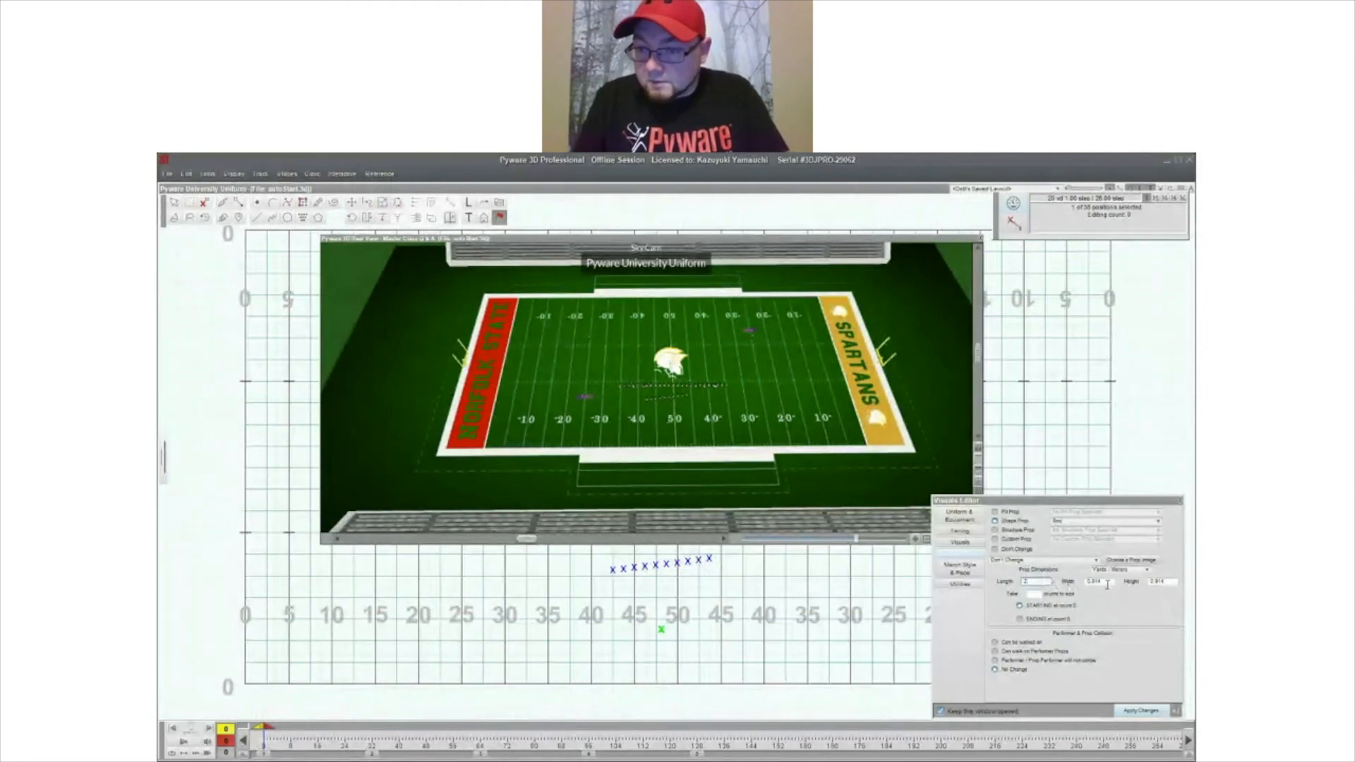
key(Tab)
text(2)
key(Tab)
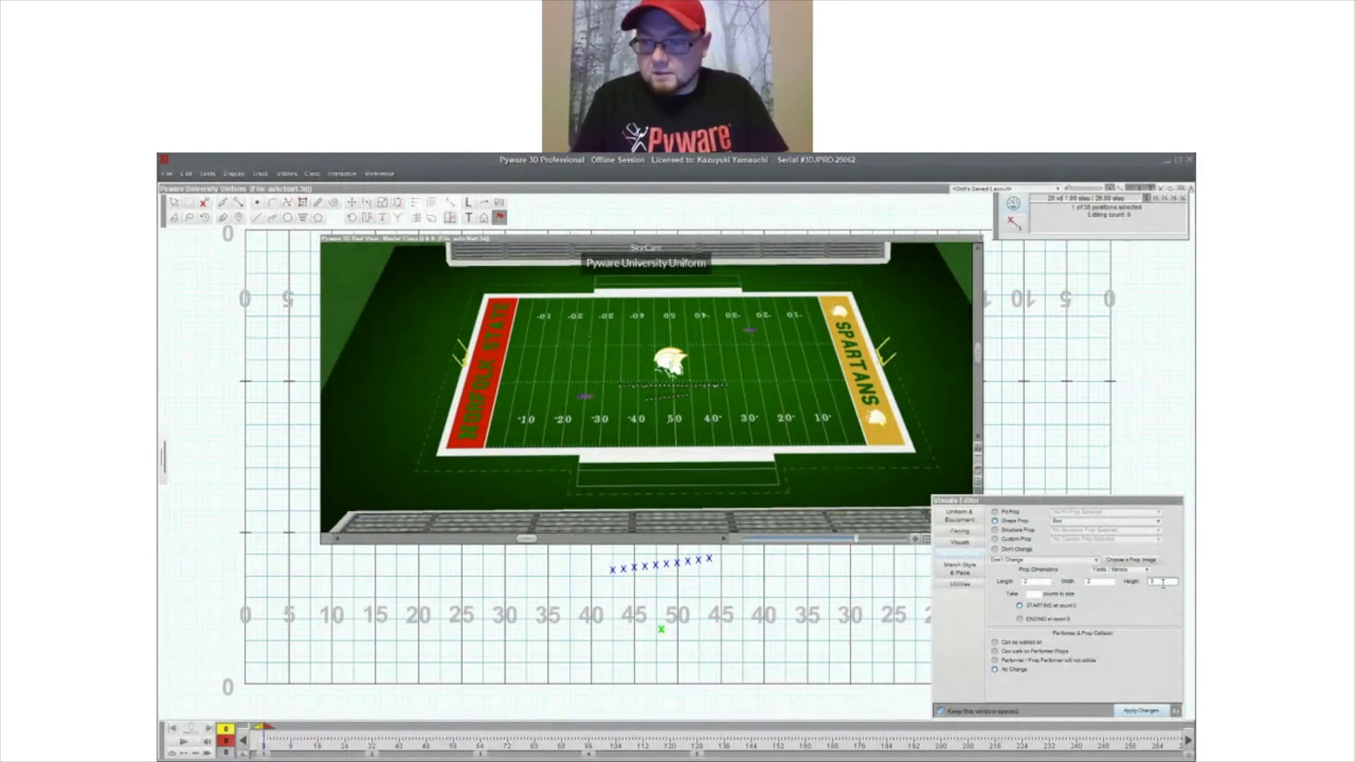
- Choose Pyware University Box 1.png as the box's prop image and apply the changes to the performer
click(1126, 561)
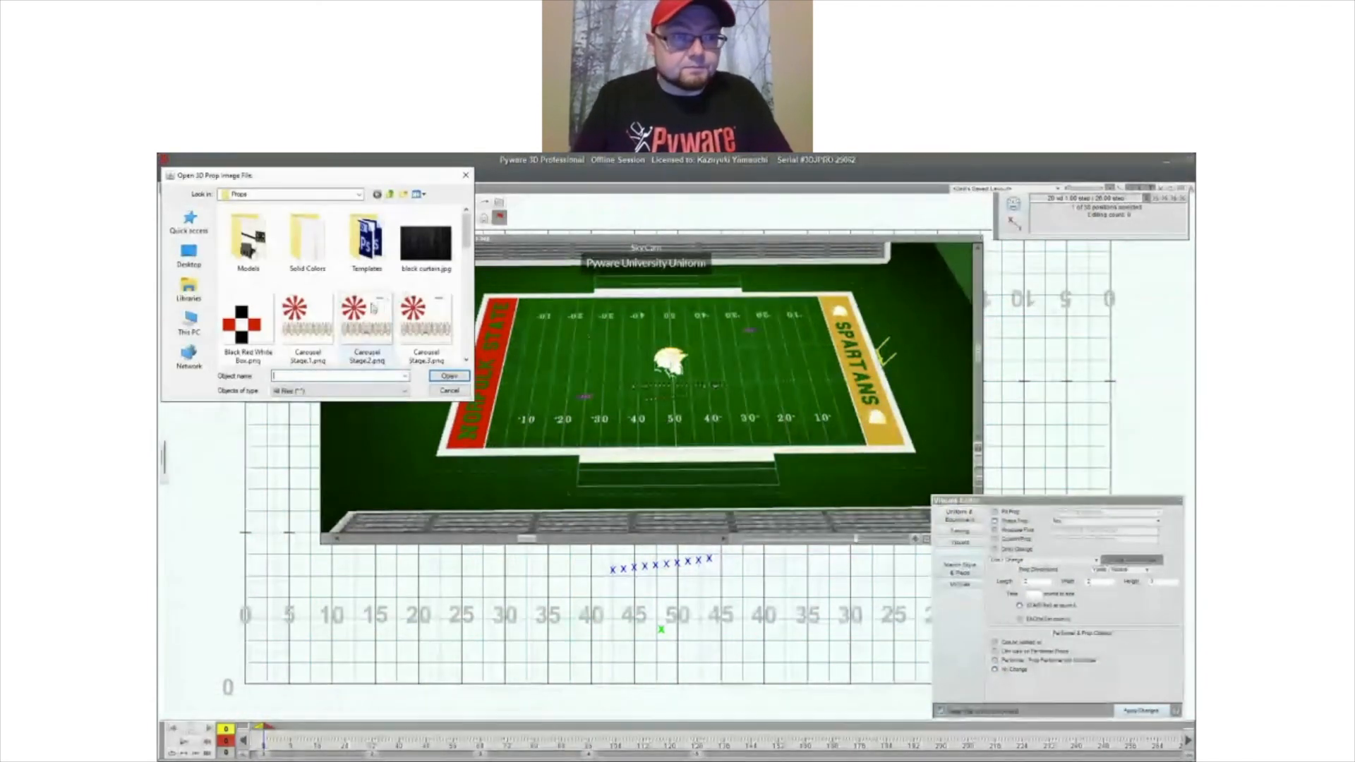
scroll(374, 306, down, 1)
scroll(296, 282, down, 5)
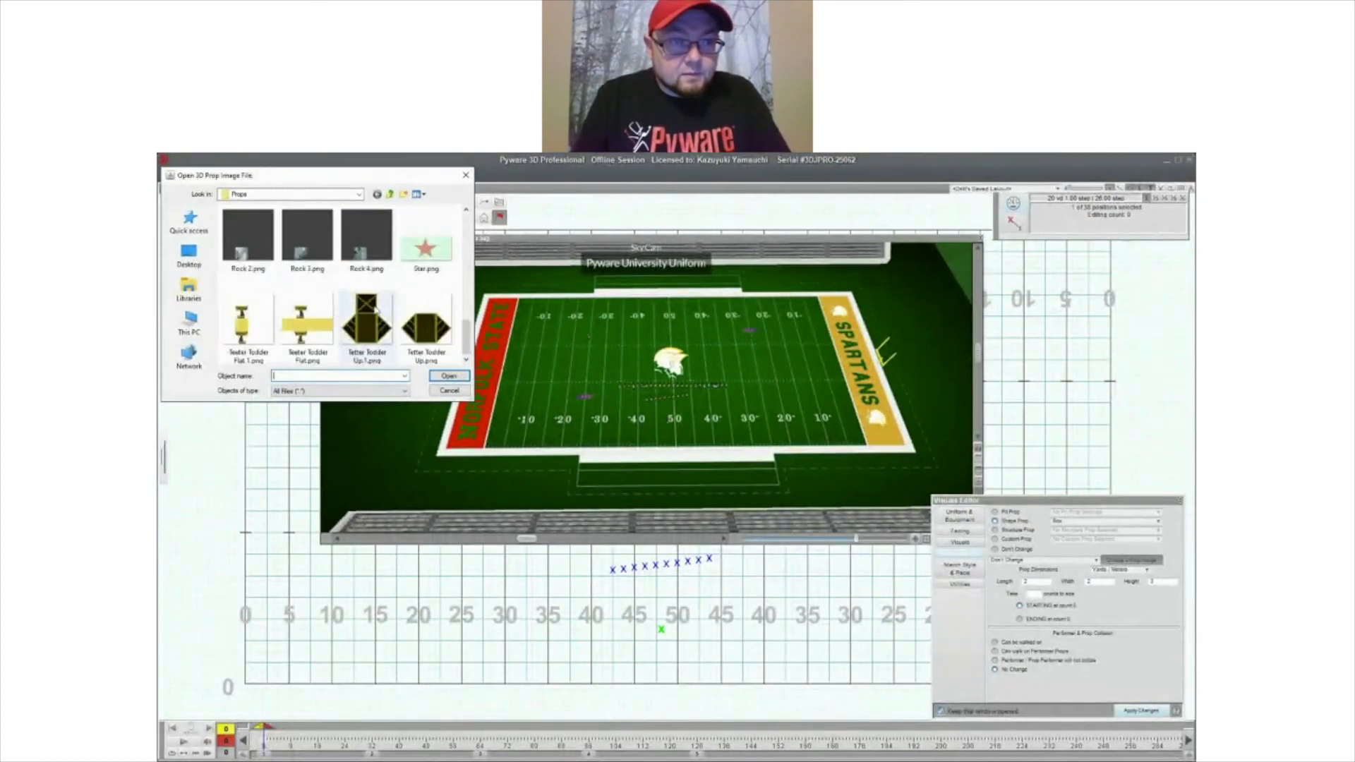
scroll(318, 296, up, 1)
click(307, 243)
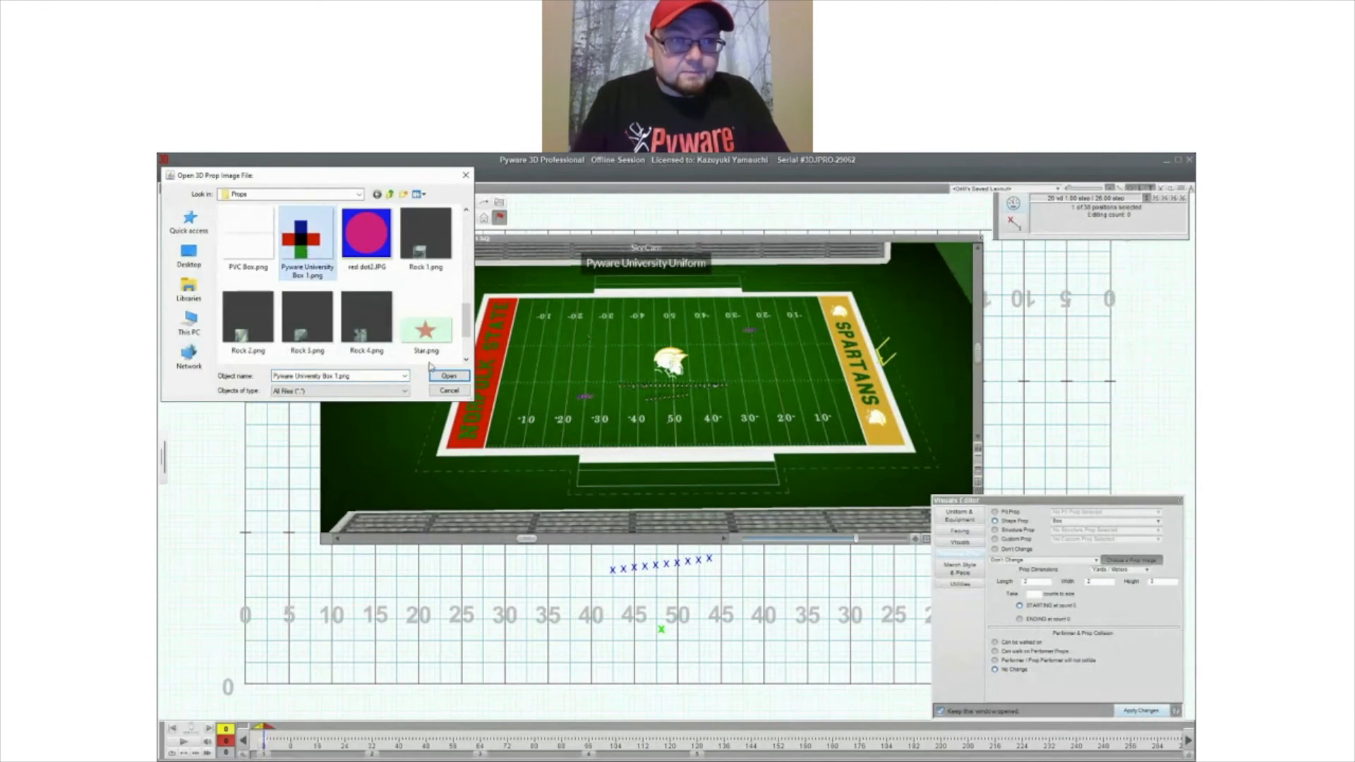
click(449, 375)
click(1118, 712)
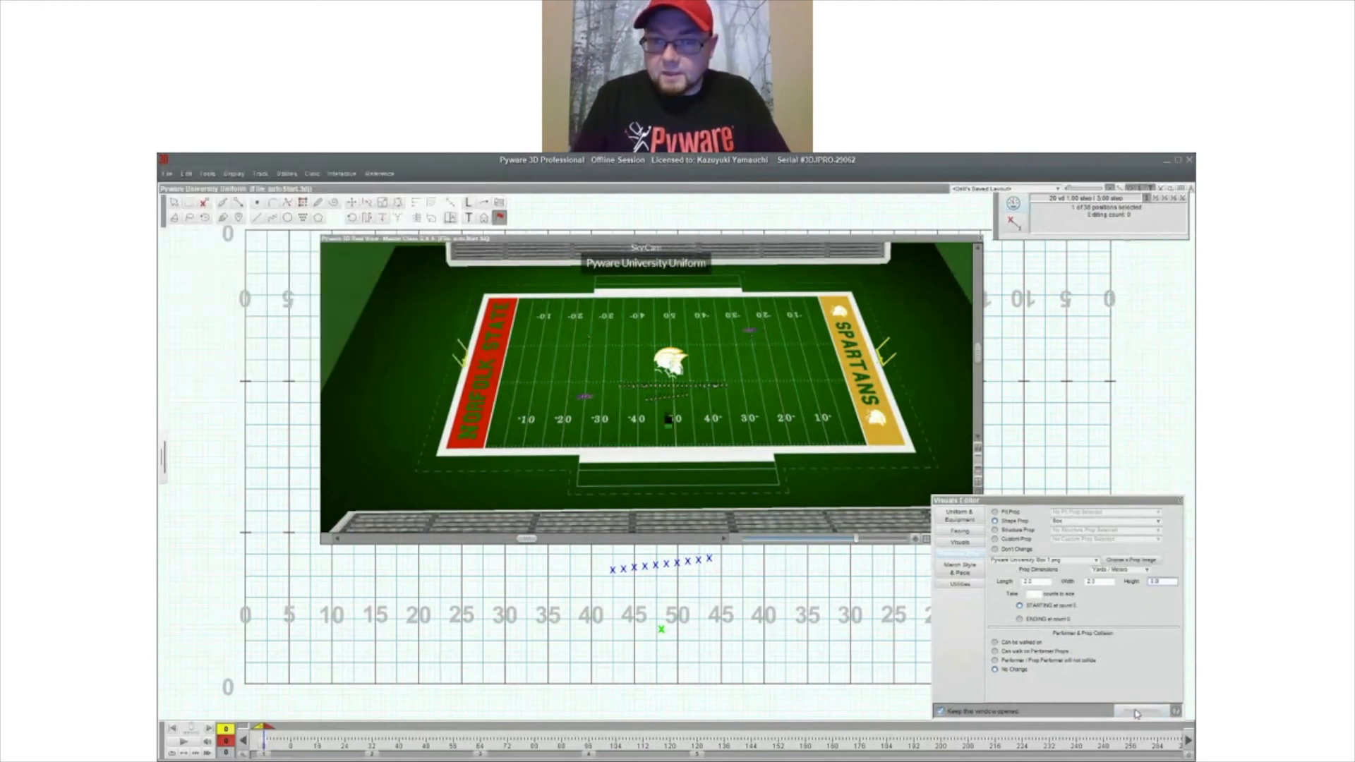
- Examine the textured box prop up close from several sides in the 3D view to check each face's color
scroll(689, 487, up, 5)
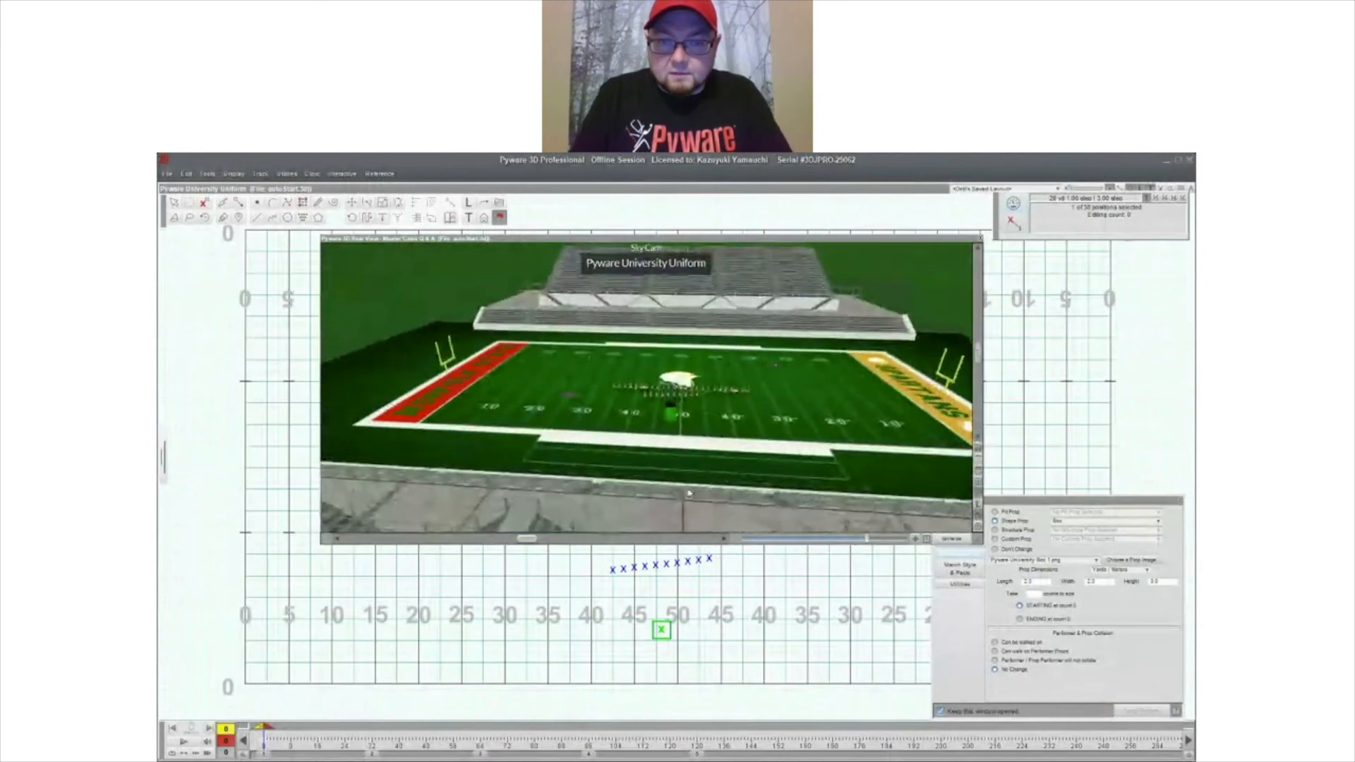
scroll(689, 493, up, 4)
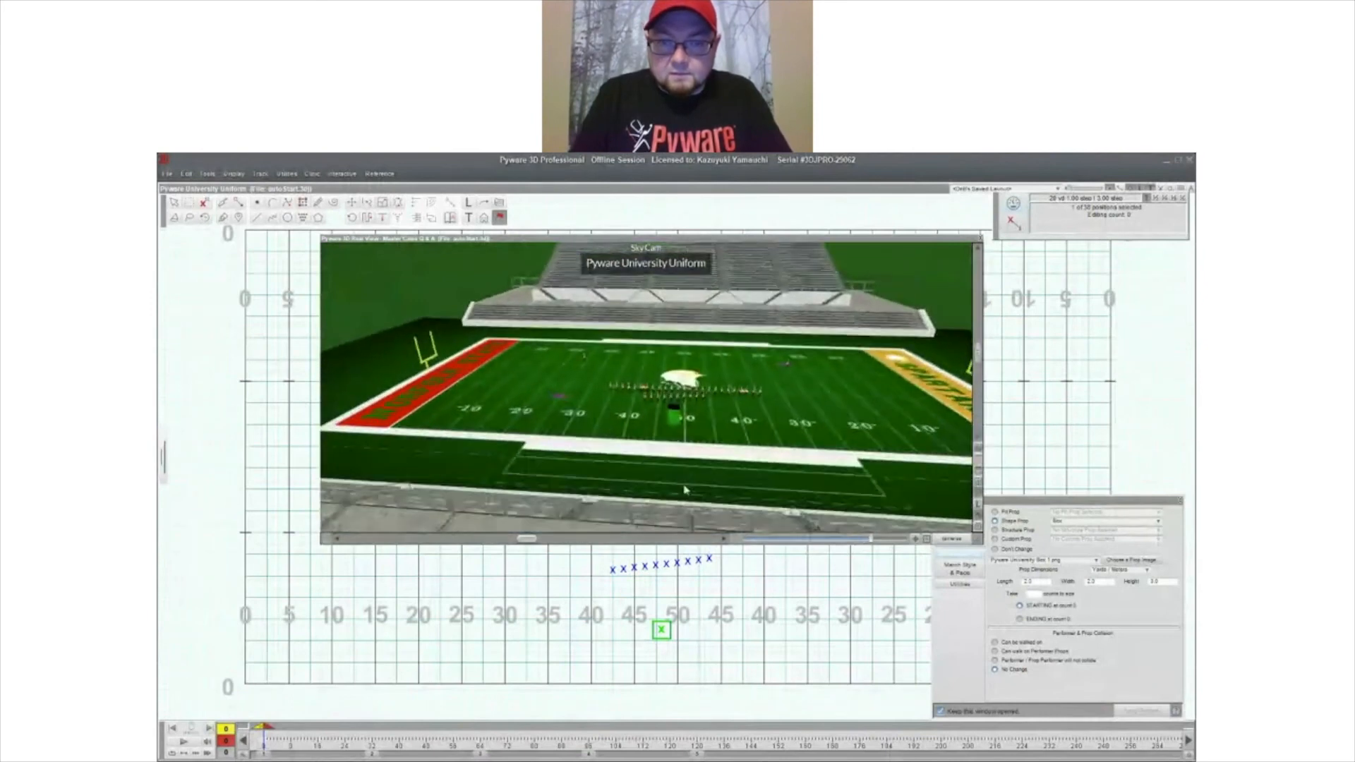
scroll(682, 485, up, 5)
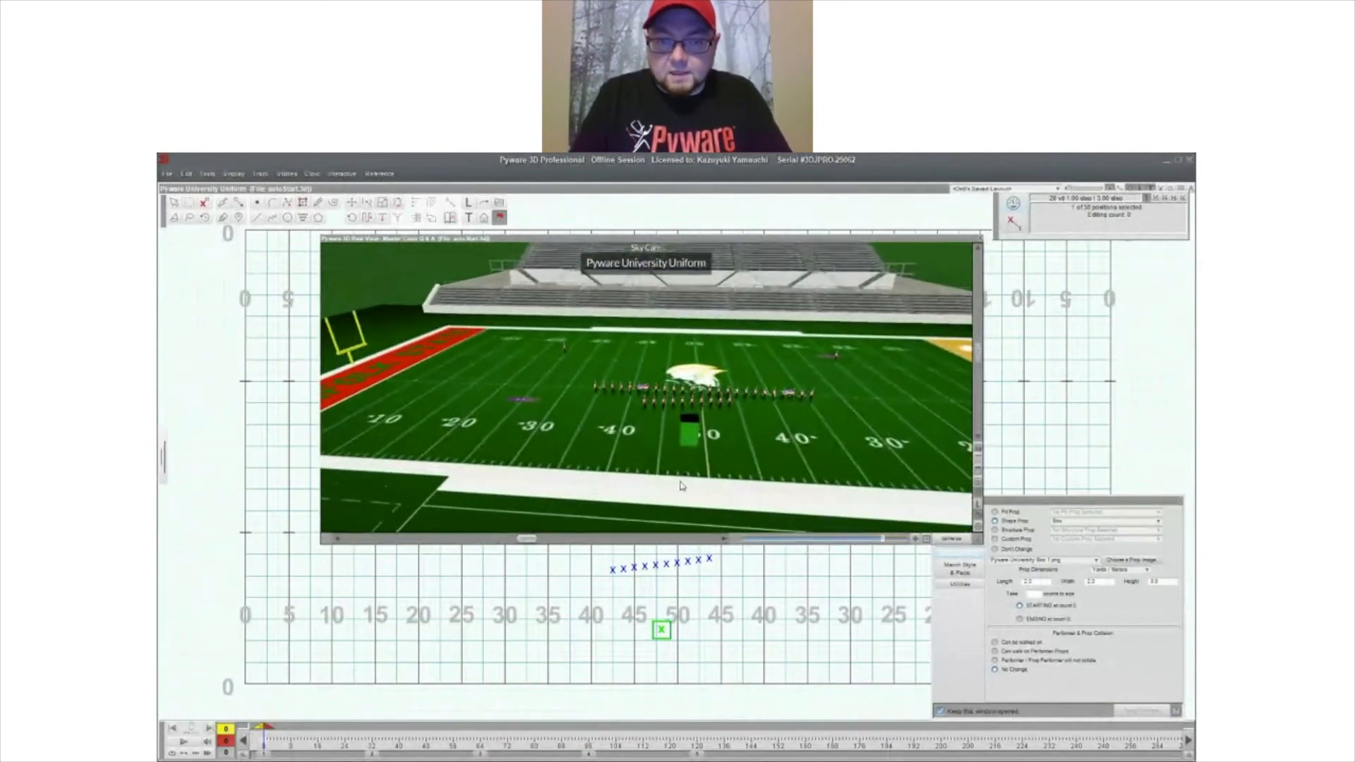
scroll(683, 485, up, 5)
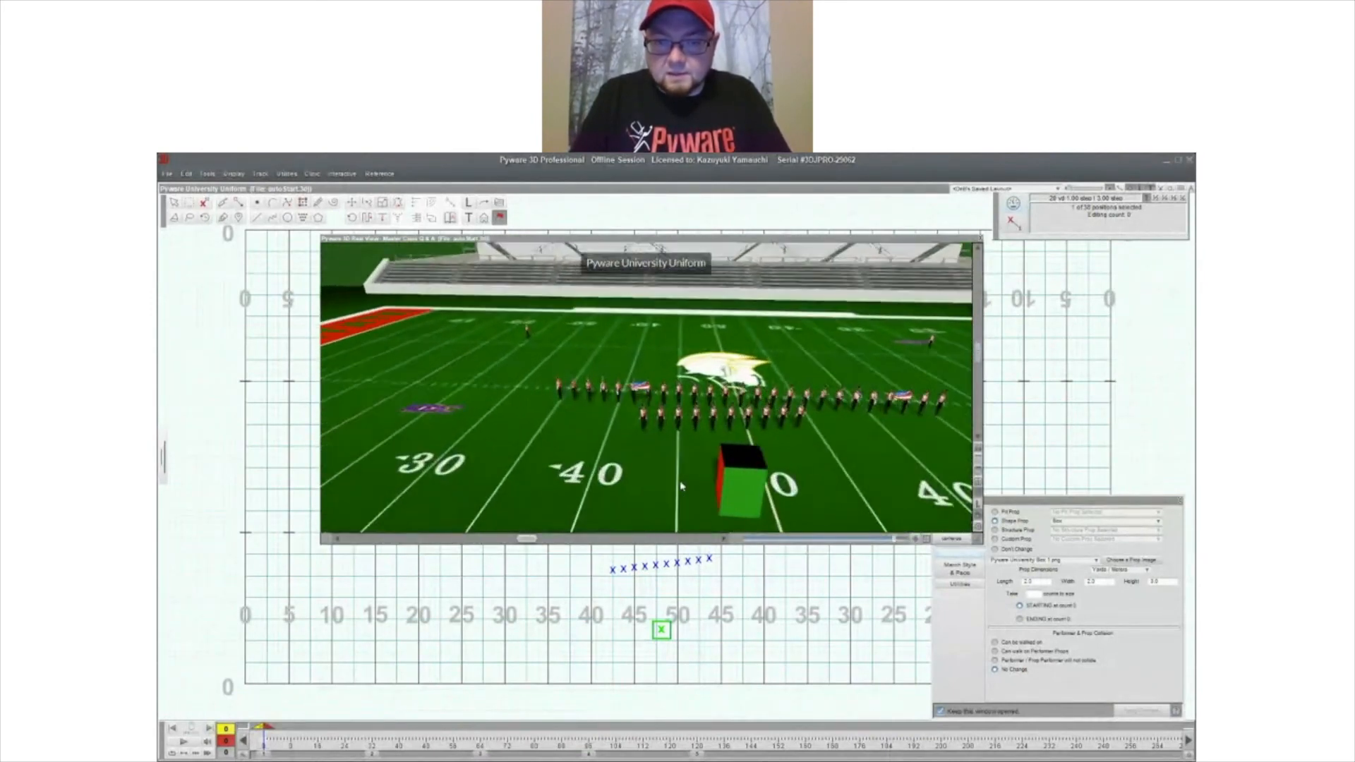
drag(675, 490, 778, 441)
scroll(747, 508, up, 5)
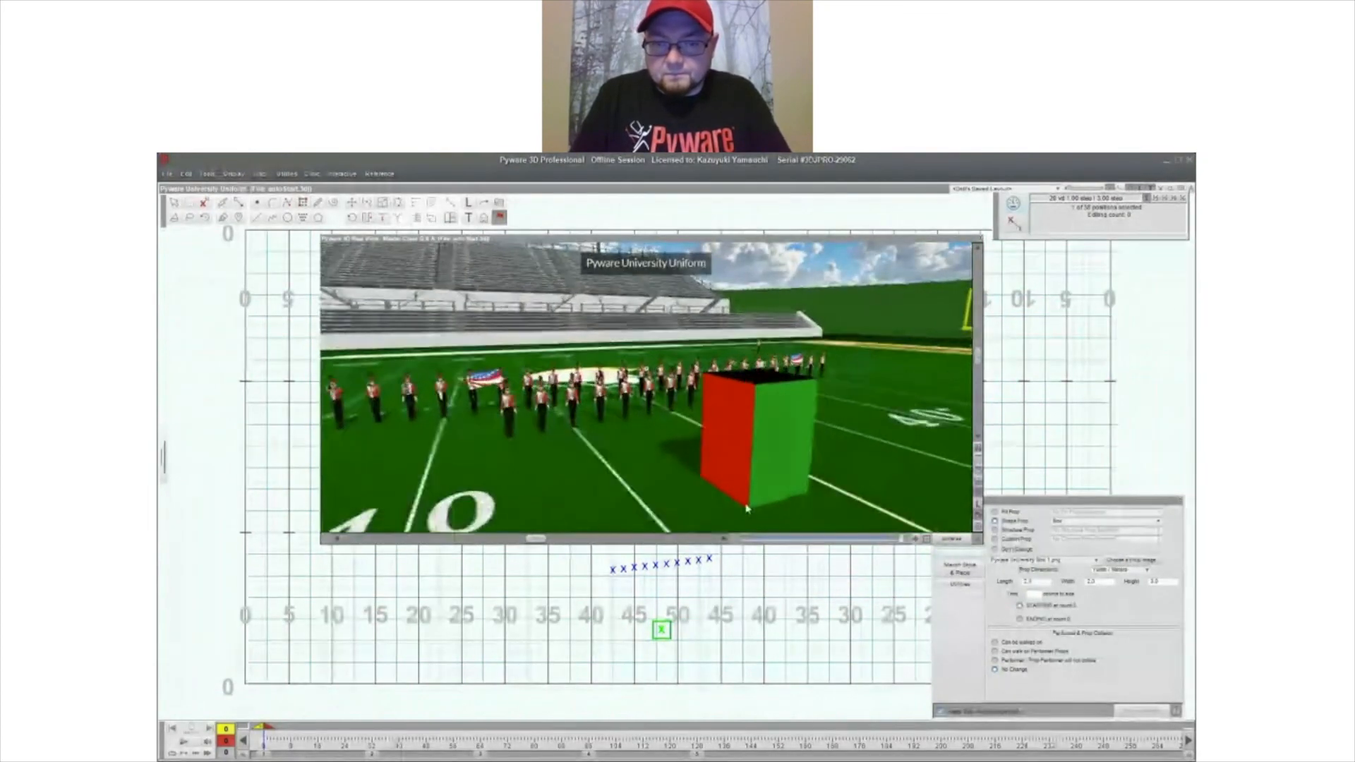
drag(708, 508, 714, 481)
scroll(743, 501, up, 3)
scroll(718, 480, up, 4)
scroll(715, 455, up, 4)
drag(688, 453, 372, 558)
drag(537, 438, 494, 431)
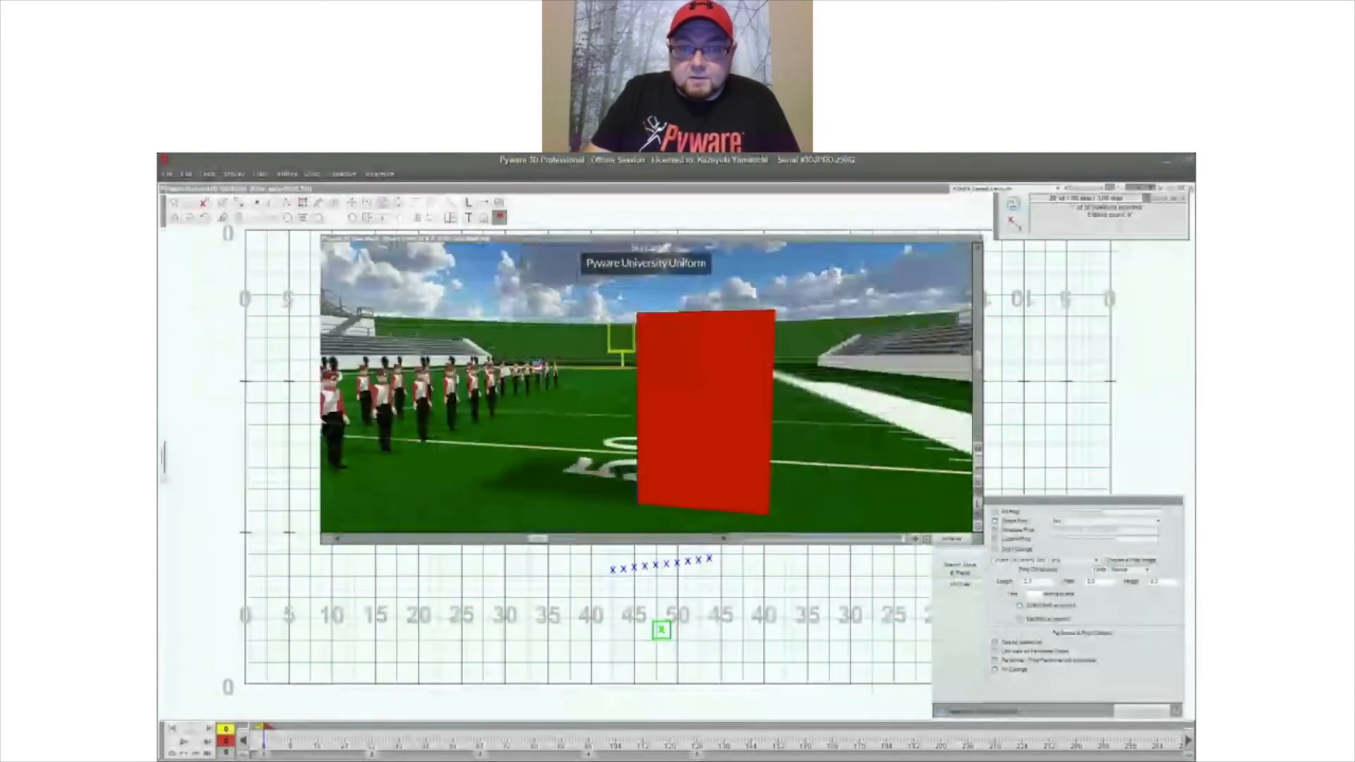
drag(678, 423, 480, 424)
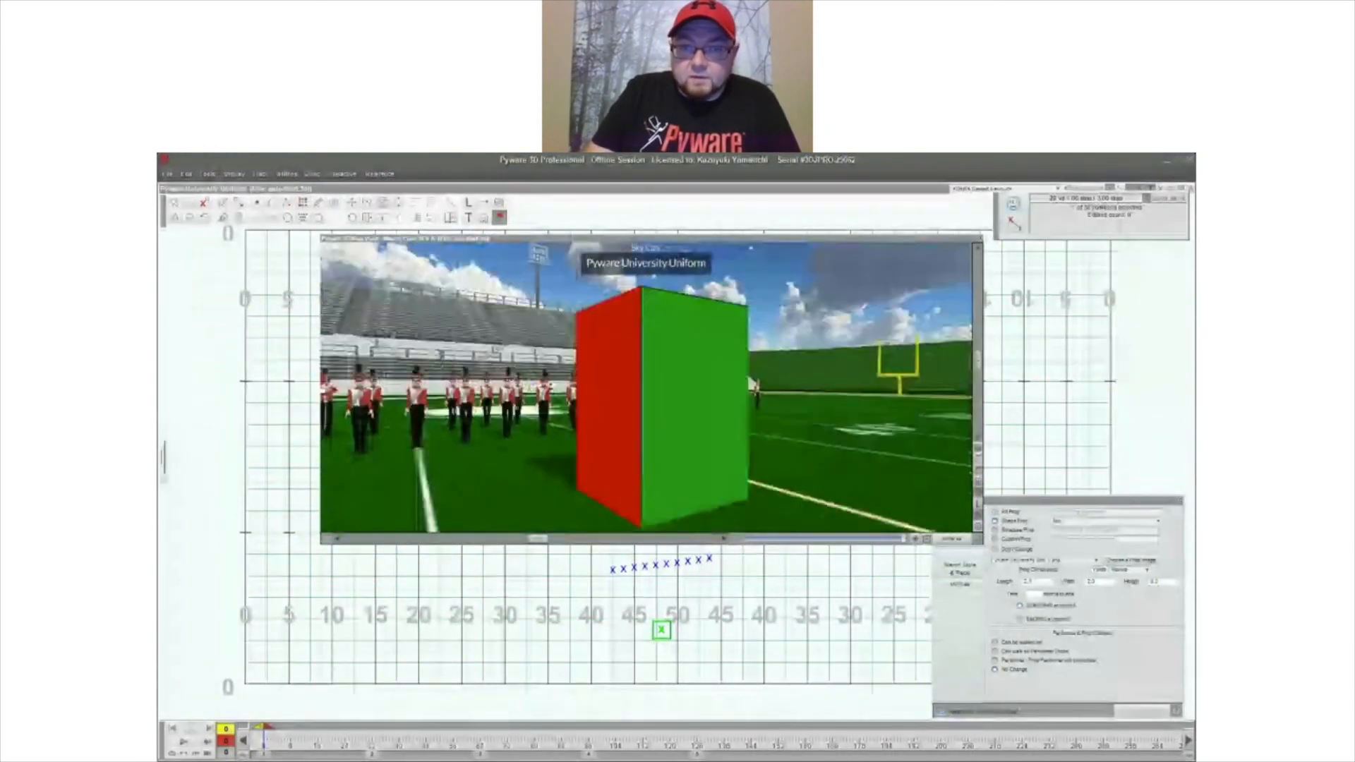
drag(706, 423, 493, 423)
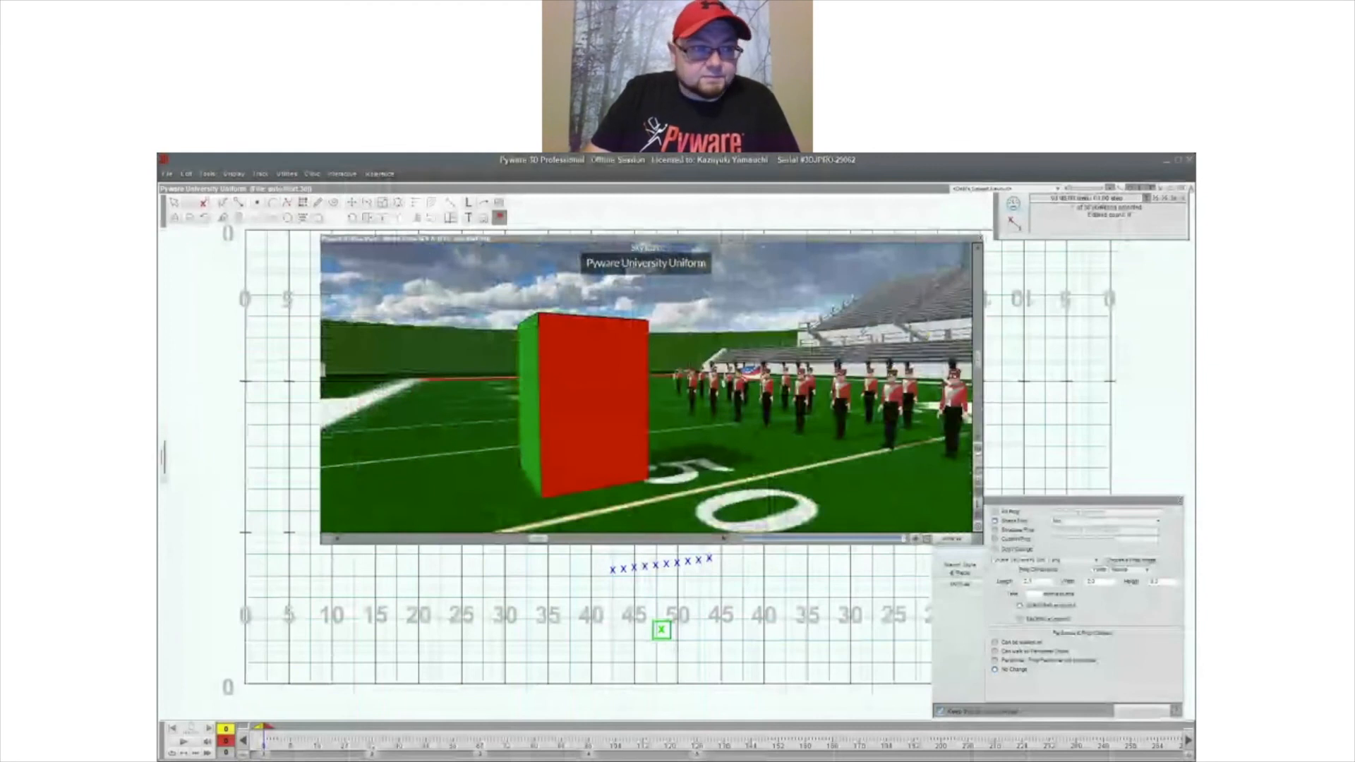